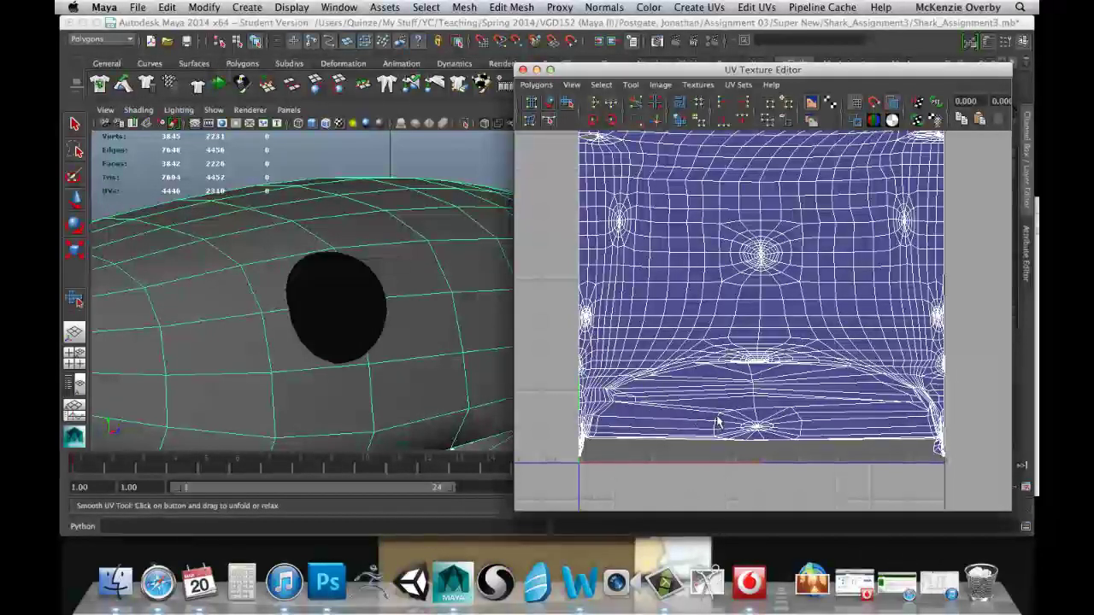
Examine the crowded and stretched UVs along the lower edge and both lower corners of the shark's UV shell
{"action": "scroll", "coordinate": [730, 398], "scroll_direction": "up", "scroll_amount": 2}
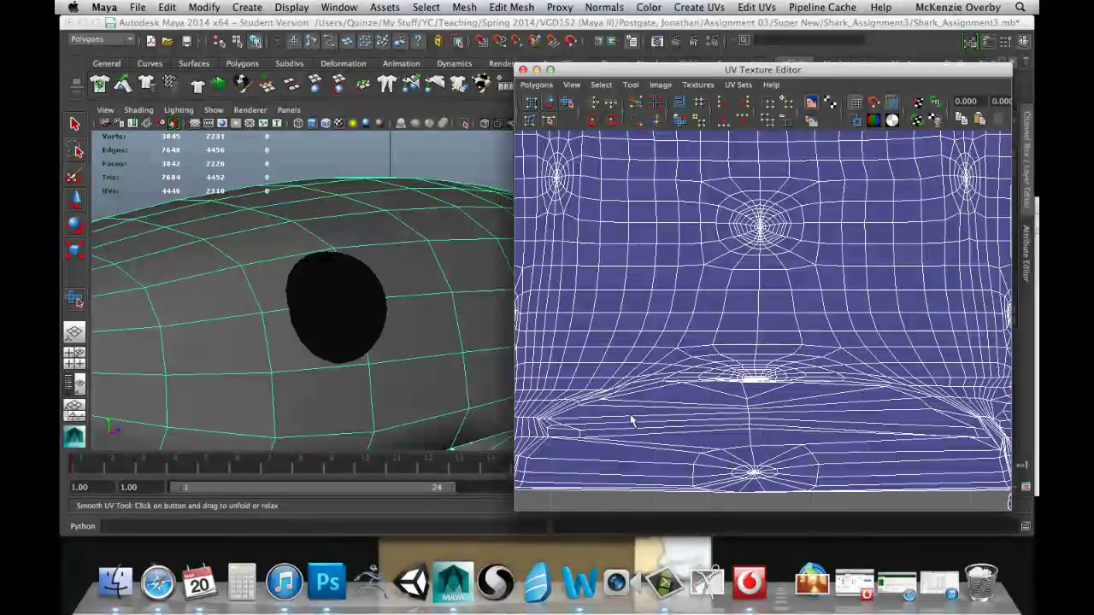
{"action": "middle_click_drag", "start_coordinate": [686, 358], "coordinate": [688, 356], "text": "alt"}
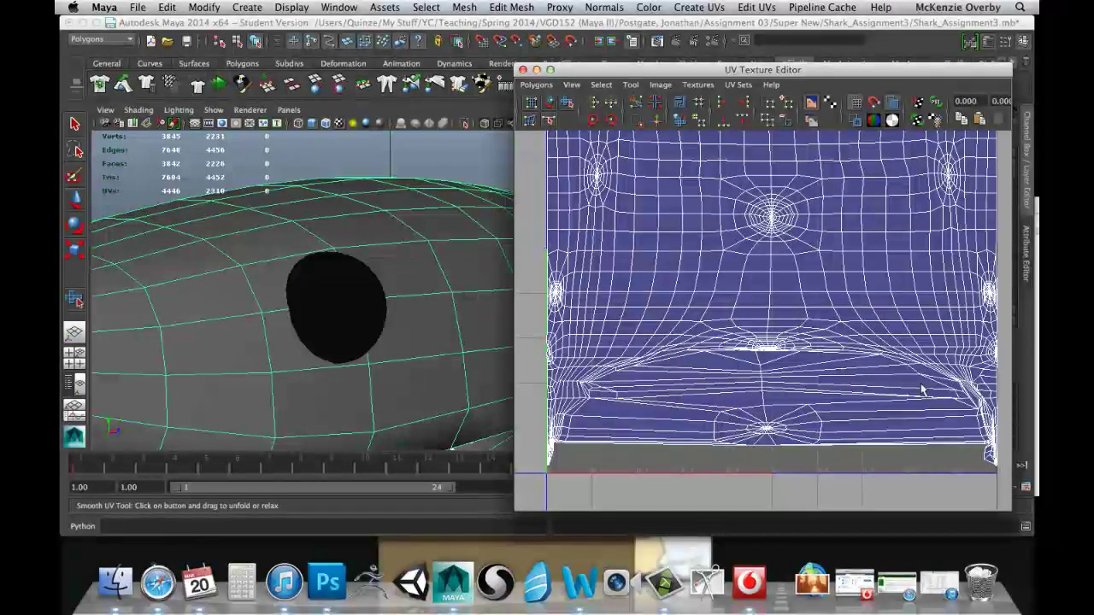
{"action": "middle_click_drag", "start_coordinate": [921, 390], "coordinate": [692, 378], "text": "alt"}
{"action": "right_click_drag", "start_coordinate": [692, 378], "coordinate": [723, 389], "text": "alt"}
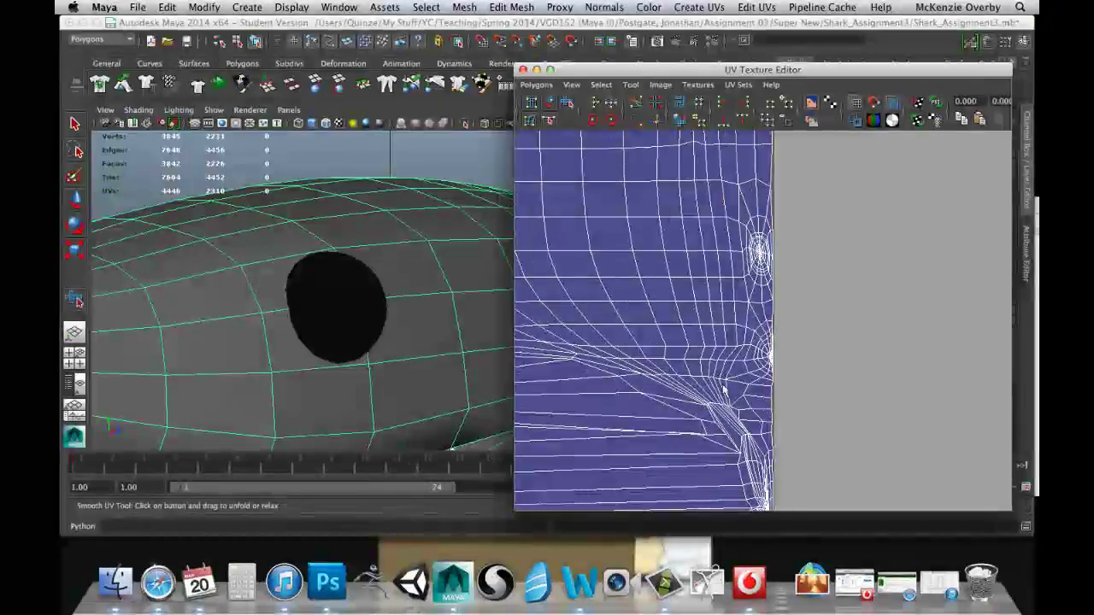
{"action": "middle_click_drag", "start_coordinate": [723, 389], "coordinate": [707, 359], "text": "alt"}
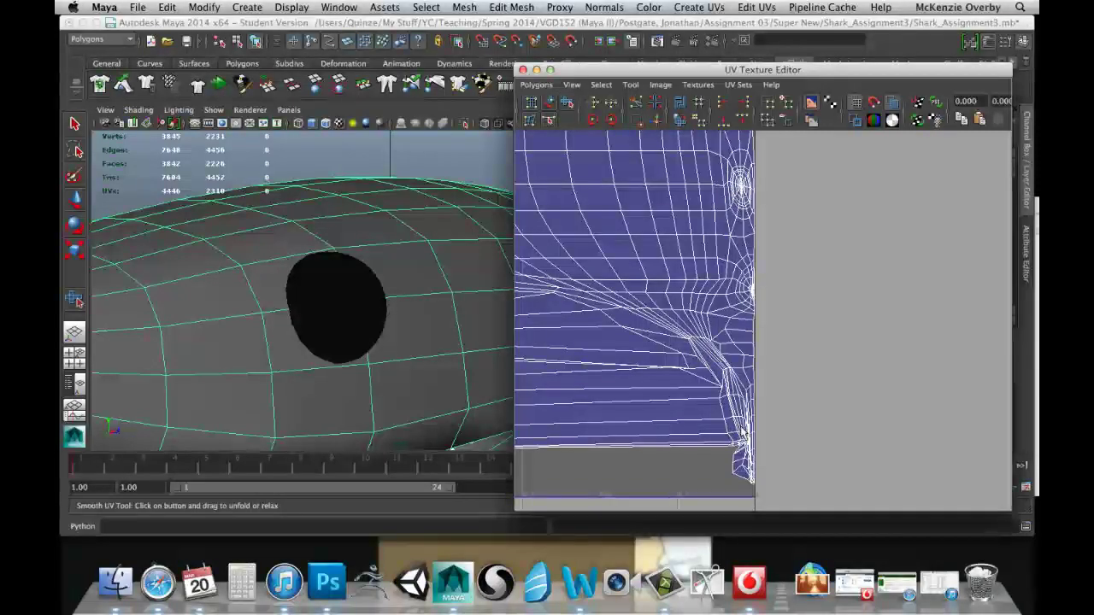
{"action": "scroll", "coordinate": [665, 375], "scroll_direction": "down", "scroll_amount": 3}
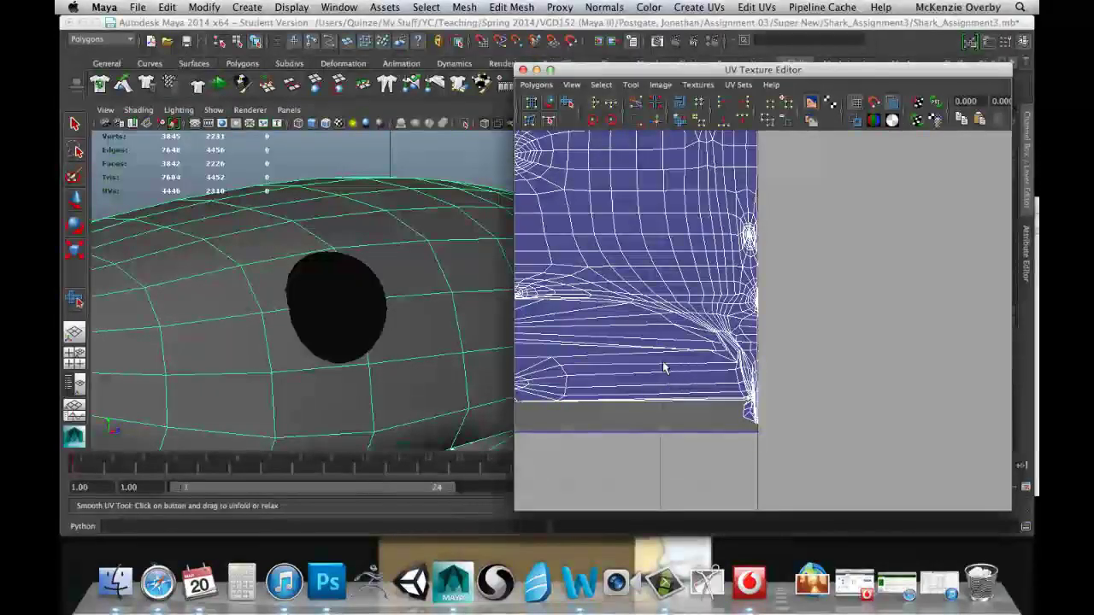
{"action": "middle_click_drag", "start_coordinate": [663, 368], "coordinate": [781, 399], "text": "alt"}
{"action": "scroll", "coordinate": [779, 395], "scroll_direction": "down", "scroll_amount": 3}
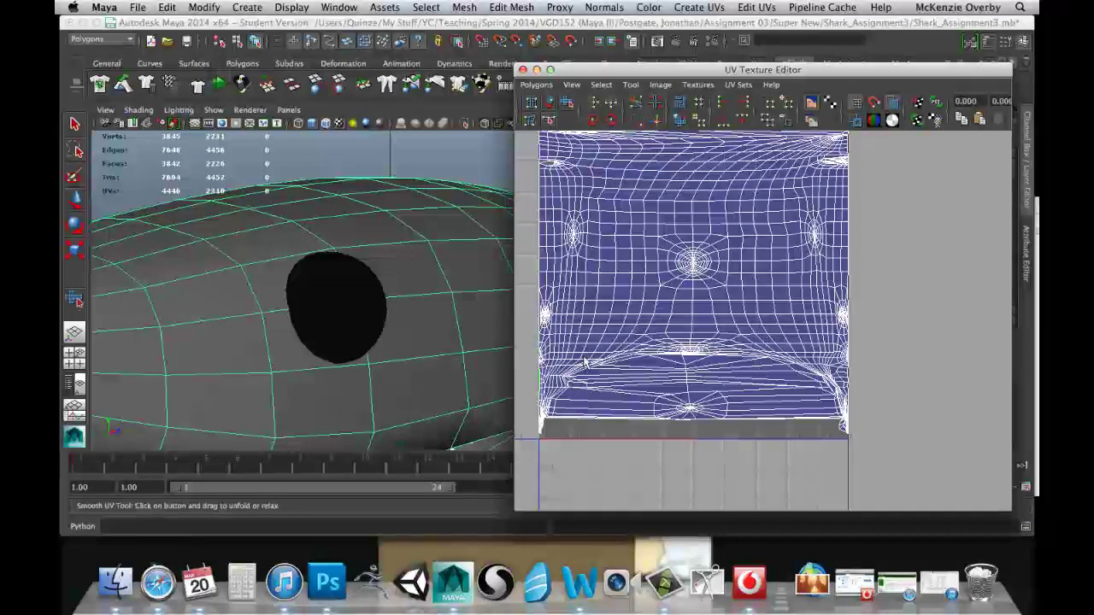
{"action": "scroll", "coordinate": [623, 298], "scroll_direction": "up", "scroll_amount": 2}
{"action": "scroll", "coordinate": [623, 299], "scroll_direction": "down", "scroll_amount": 3}
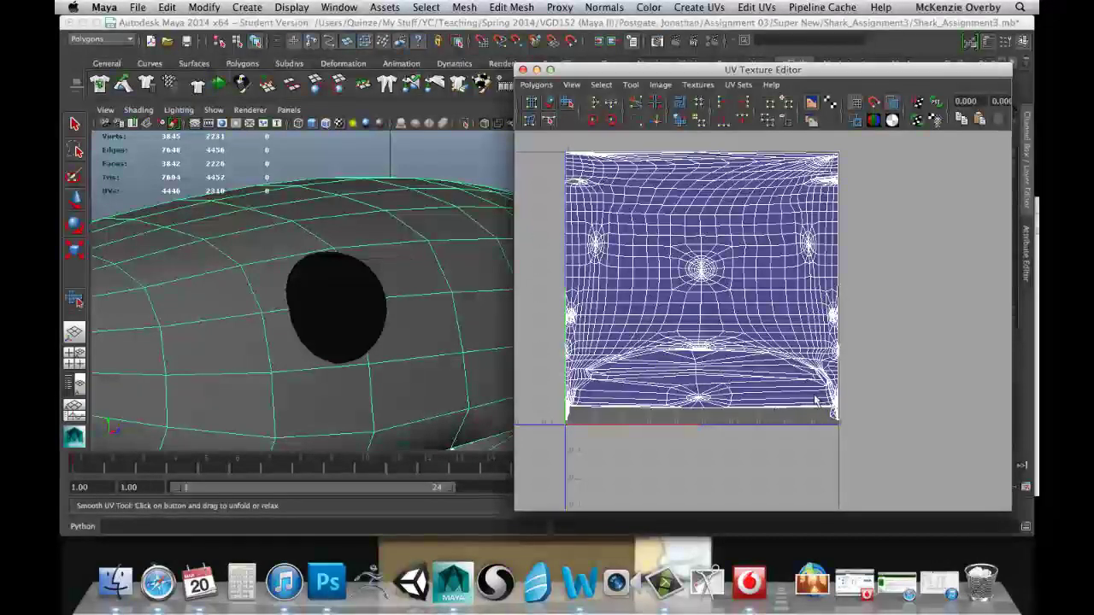
{"action": "scroll", "coordinate": [782, 321], "scroll_direction": "up", "scroll_amount": 2}
{"action": "middle_click_drag", "start_coordinate": [599, 389], "coordinate": [758, 332], "text": "alt"}
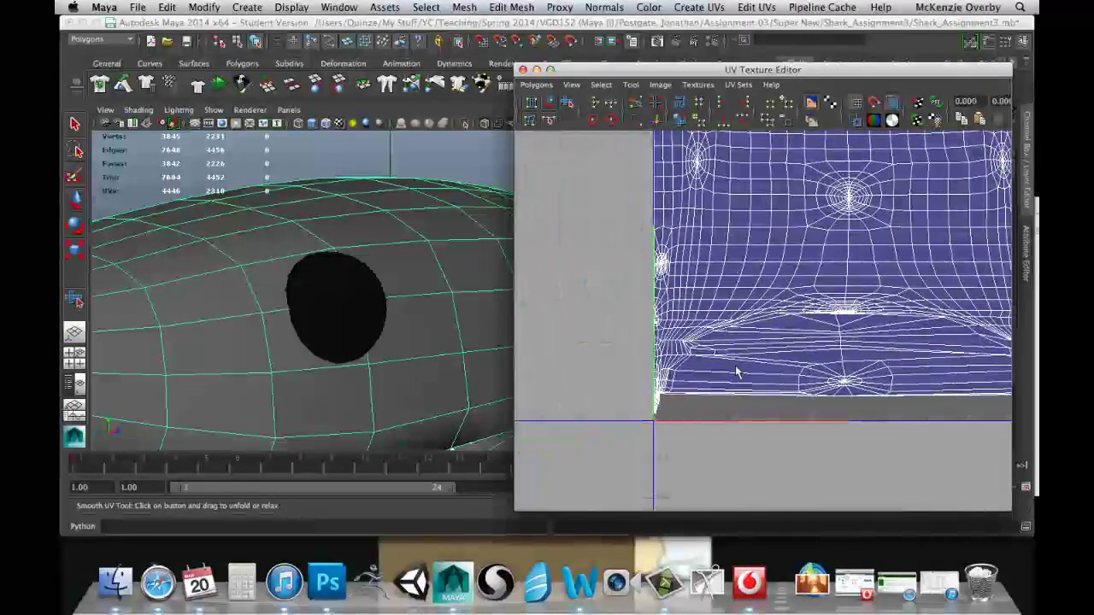
{"action": "scroll", "coordinate": [758, 332], "scroll_direction": "up", "scroll_amount": 2}
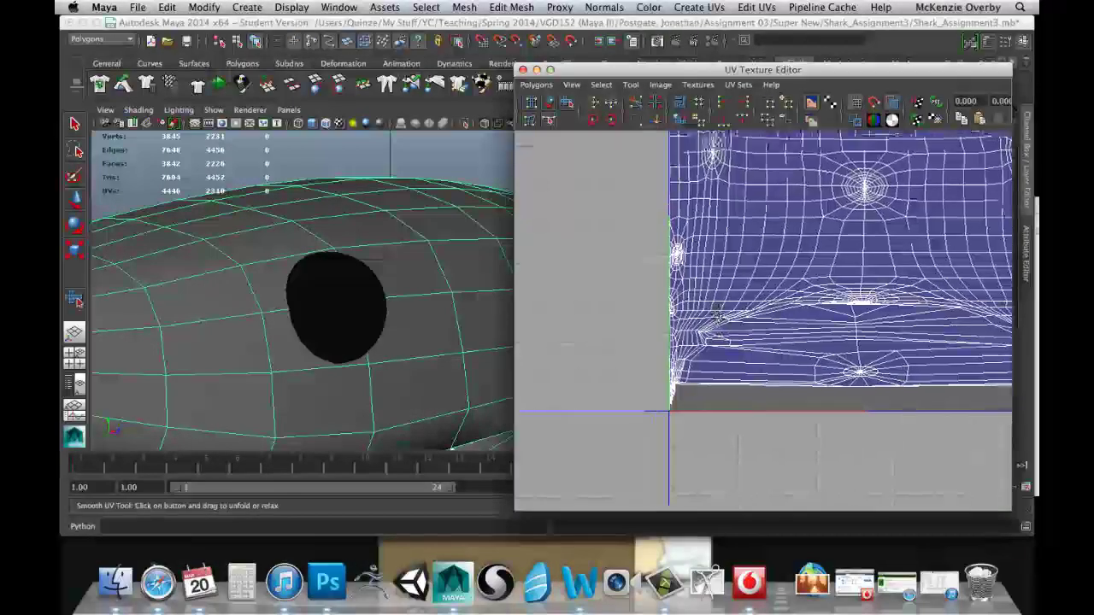
{"action": "right_click_drag", "start_coordinate": [928, 327], "coordinate": [954, 327], "text": "alt"}
{"action": "right_click_drag", "start_coordinate": [661, 356], "coordinate": [769, 364], "text": "alt"}
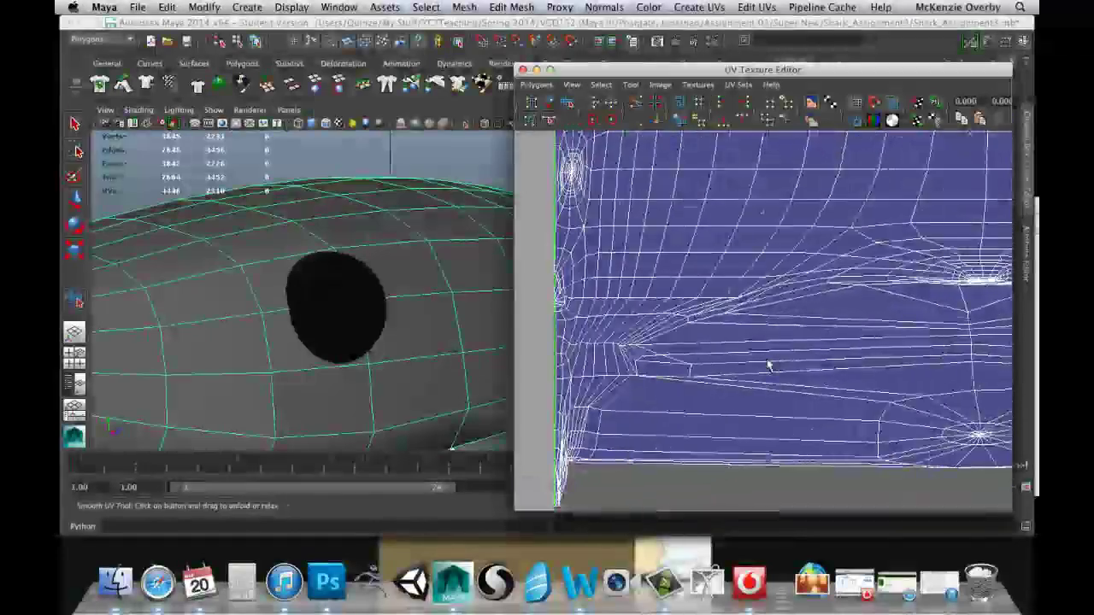
{"action": "middle_click_drag", "start_coordinate": [664, 384], "coordinate": [715, 342], "text": "alt"}
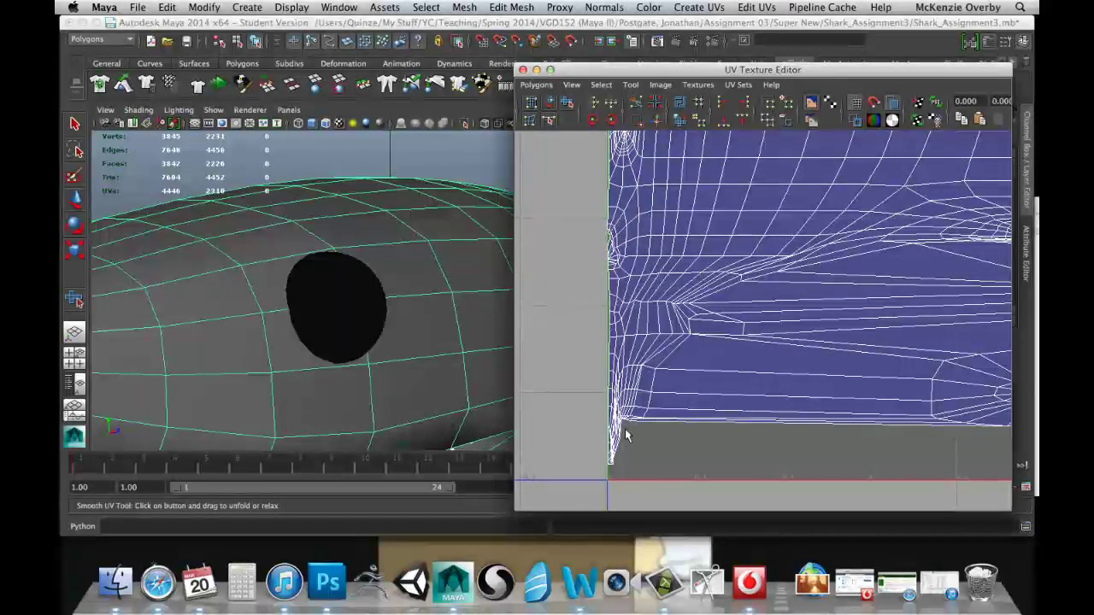
{"action": "scroll", "coordinate": [873, 278], "scroll_direction": "down", "scroll_amount": 4}
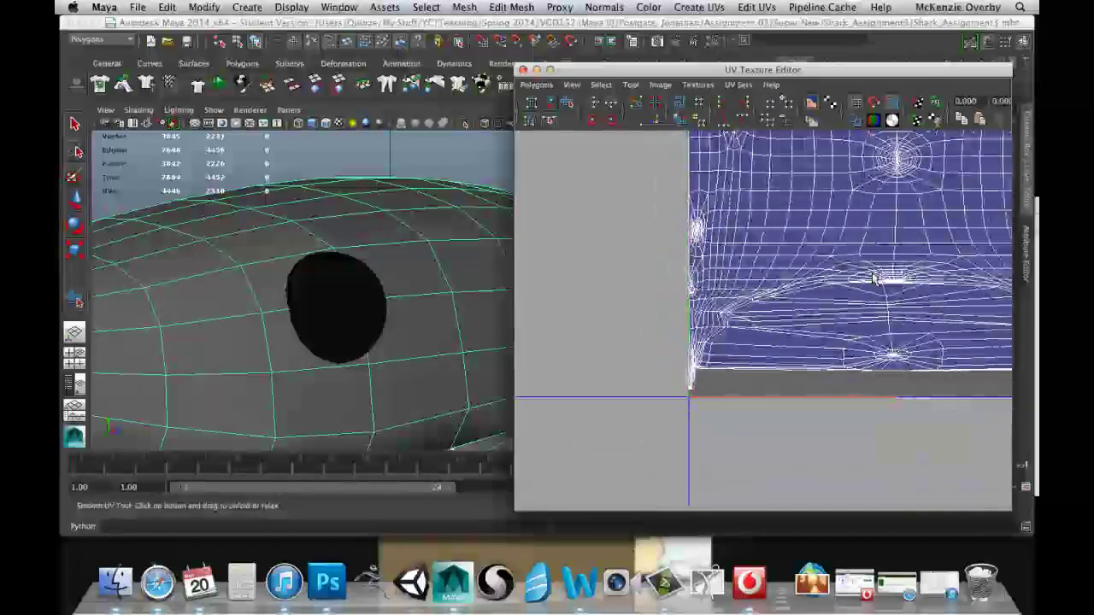
{"action": "middle_click_drag", "start_coordinate": [874, 278], "coordinate": [800, 286], "text": "alt"}
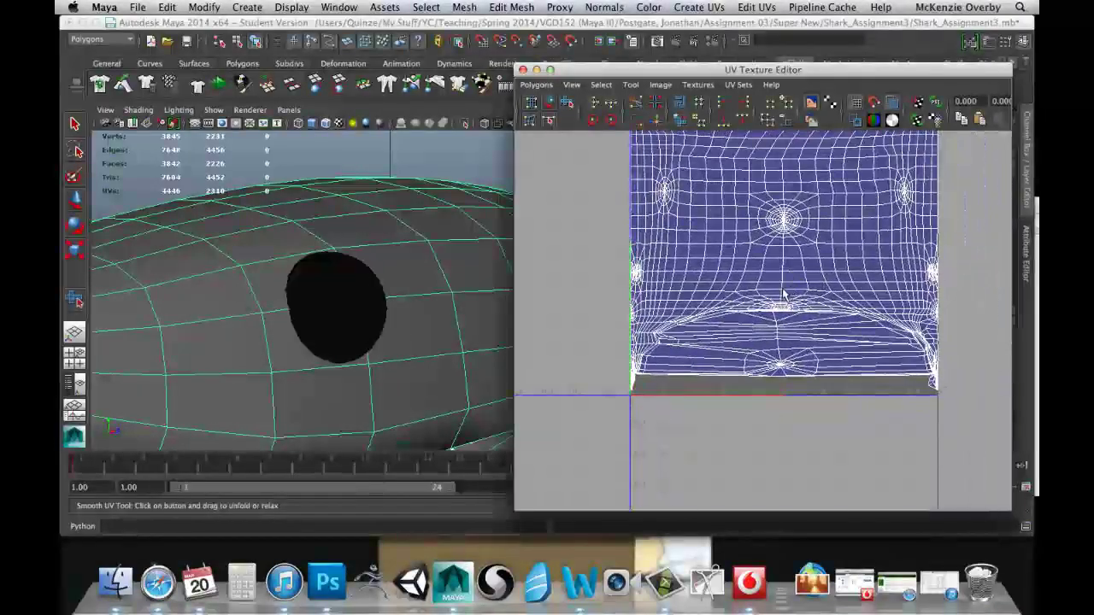
Switch to UV selection, activate the Smooth UV Tool and move its Unfold/Relax manipulator outside the shell
{"action": "right_click_drag", "start_coordinate": [799, 286], "coordinate": [842, 282]}
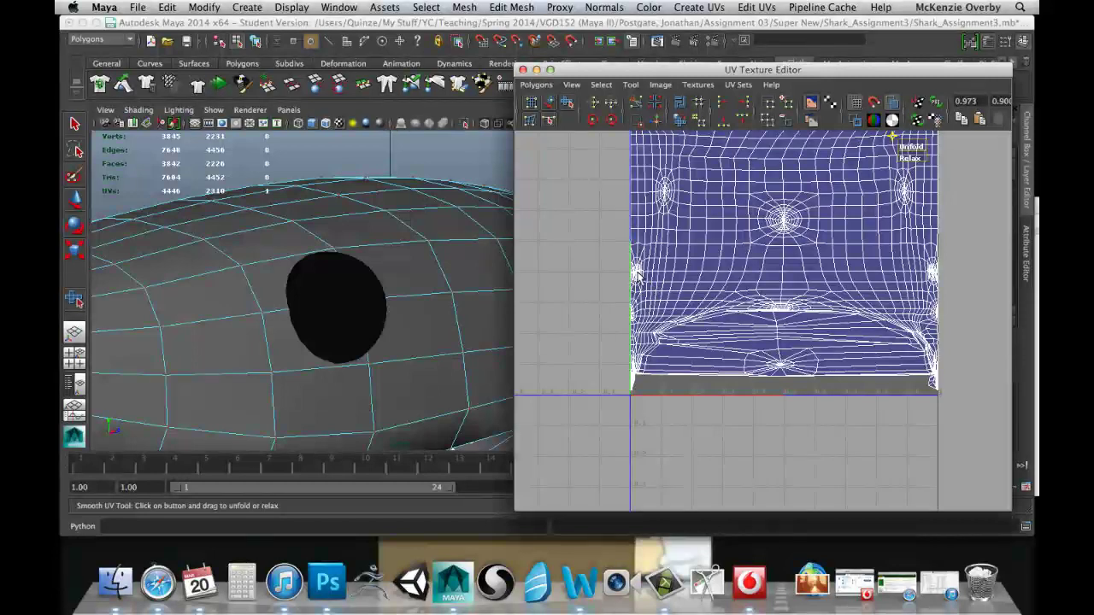
{"action": "left_click", "coordinate": [565, 114]}
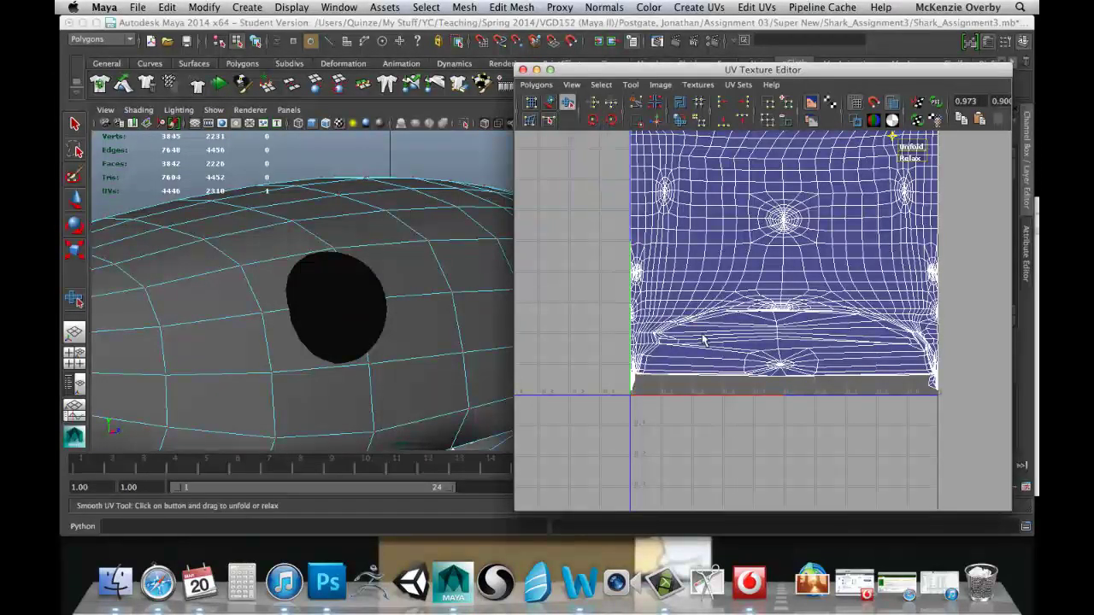
{"action": "scroll", "coordinate": [702, 340], "scroll_direction": "up", "scroll_amount": 3}
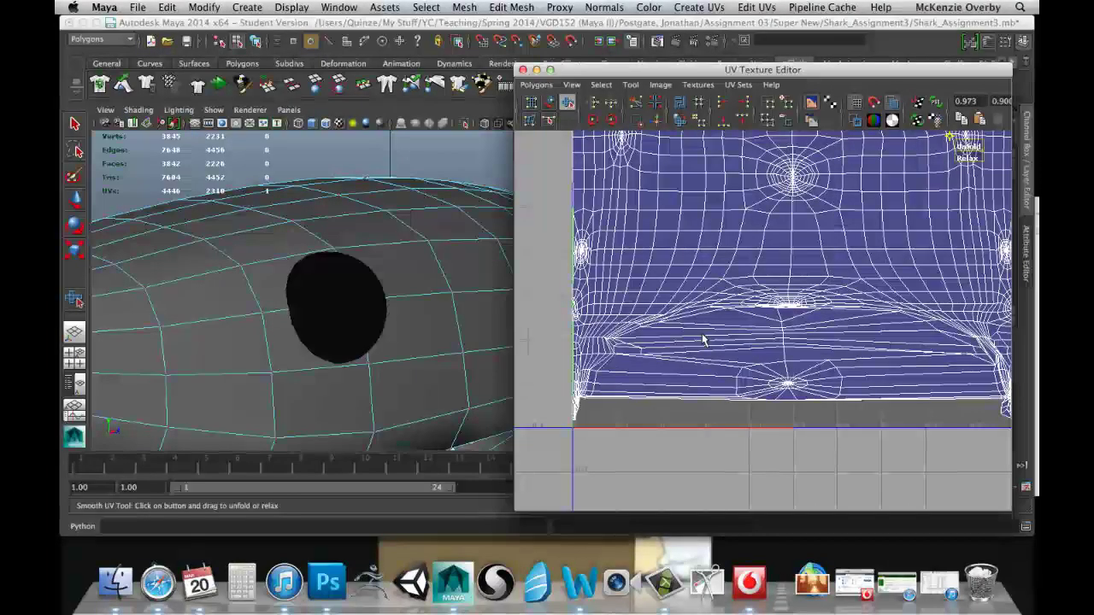
{"action": "scroll", "coordinate": [703, 335], "scroll_direction": "down", "scroll_amount": 3}
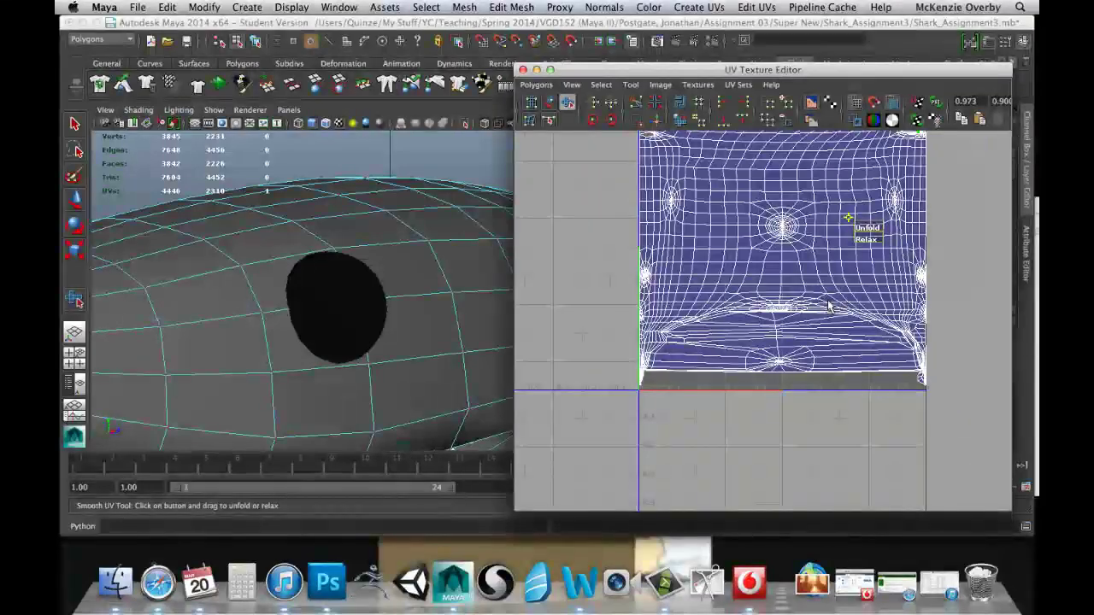
{"action": "left_click_drag", "start_coordinate": [849, 216], "coordinate": [568, 413]}
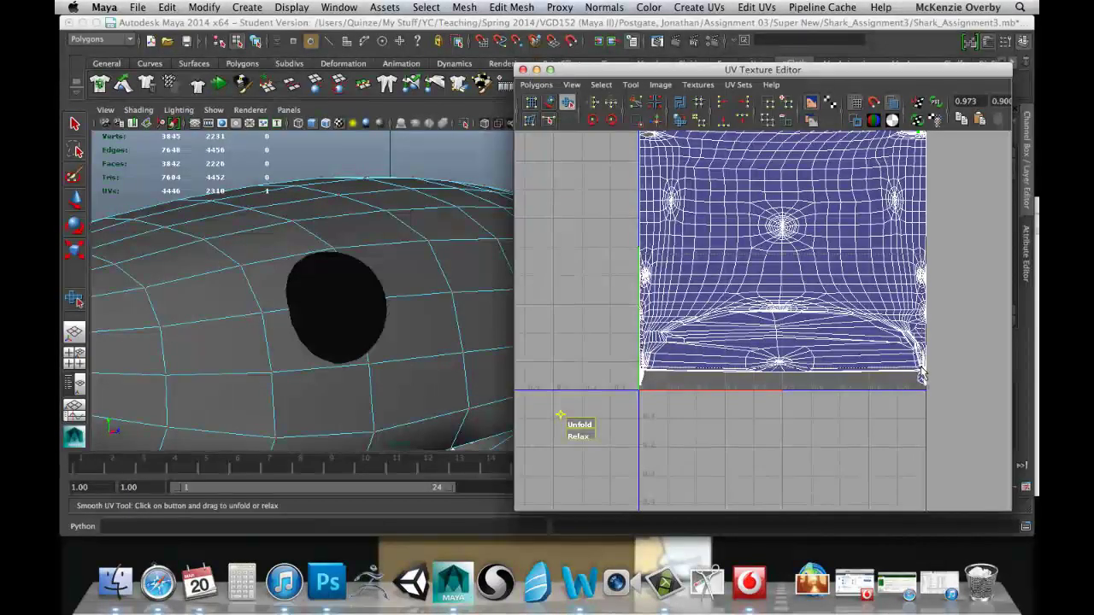
Select the UVs across the lower band of the shark's shell and unfold them with the Smooth UV Tool
{"action": "left_click_drag", "start_coordinate": [921, 376], "coordinate": [637, 257]}
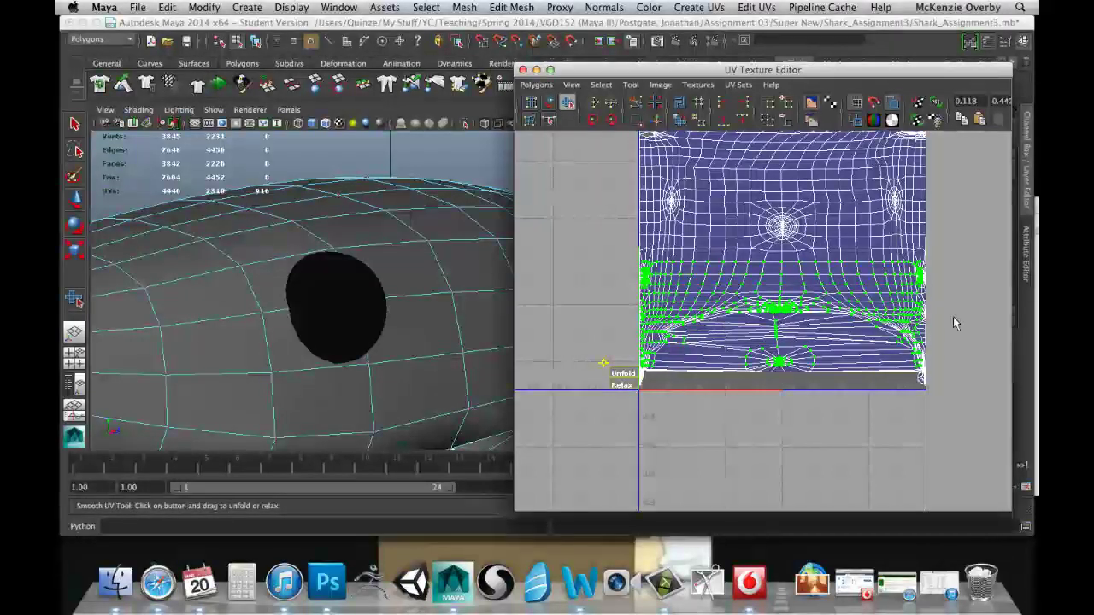
{"action": "scroll", "coordinate": [889, 316], "scroll_direction": "up", "scroll_amount": 3}
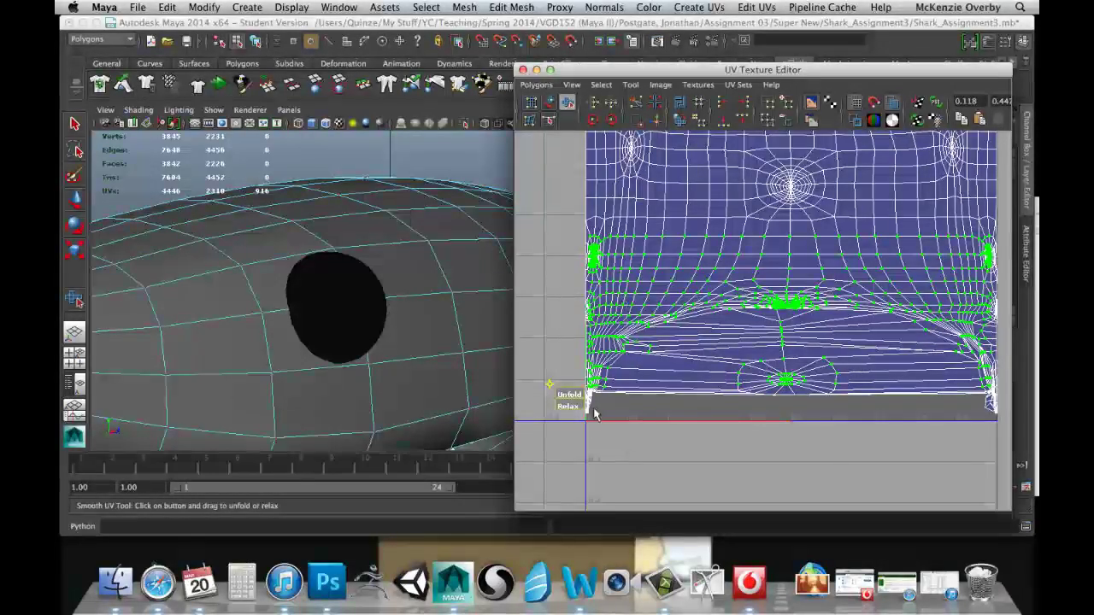
{"action": "scroll", "coordinate": [577, 354], "scroll_direction": "up", "scroll_amount": 2}
{"action": "middle_click_drag", "start_coordinate": [577, 353], "coordinate": [859, 298], "text": "alt"}
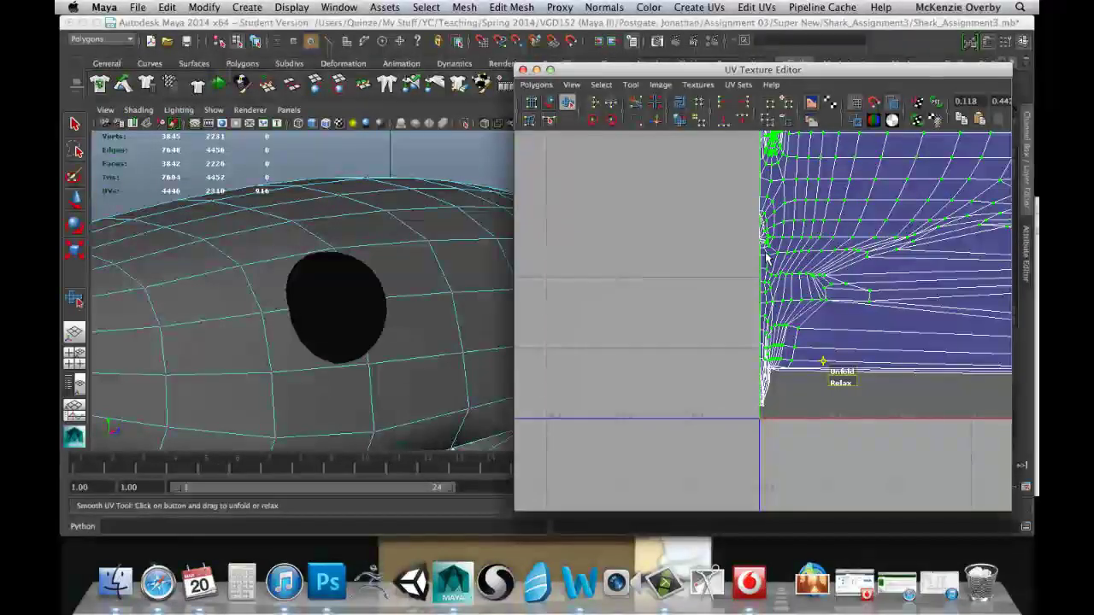
{"action": "scroll", "coordinate": [931, 423], "scroll_direction": "down", "scroll_amount": 4}
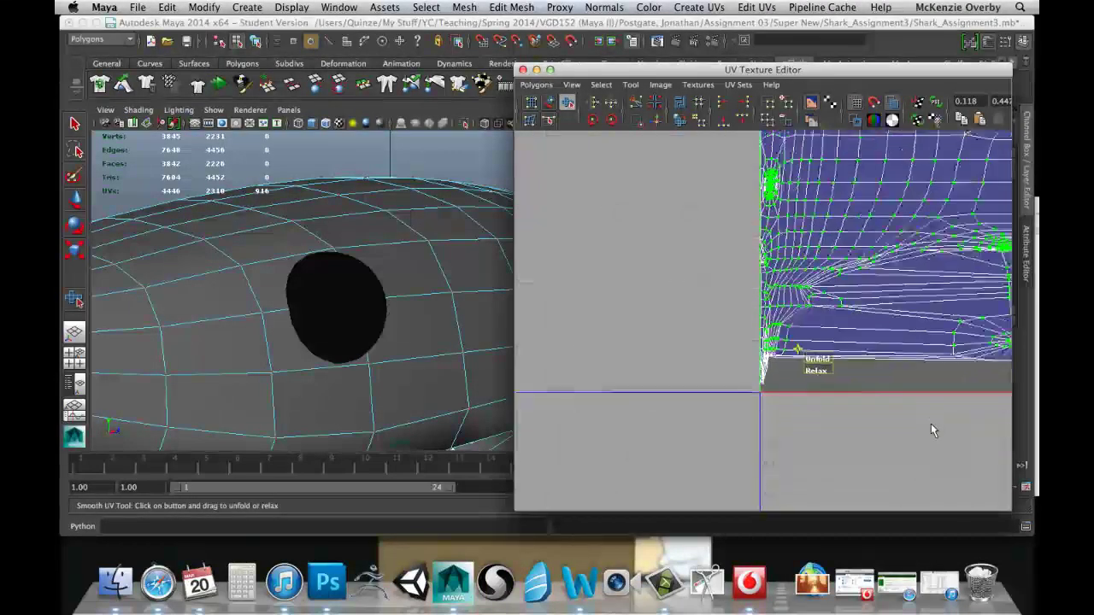
{"action": "middle_click_drag", "start_coordinate": [861, 374], "coordinate": [717, 417], "text": "alt"}
{"action": "scroll", "coordinate": [869, 333], "scroll_direction": "up", "scroll_amount": 5}
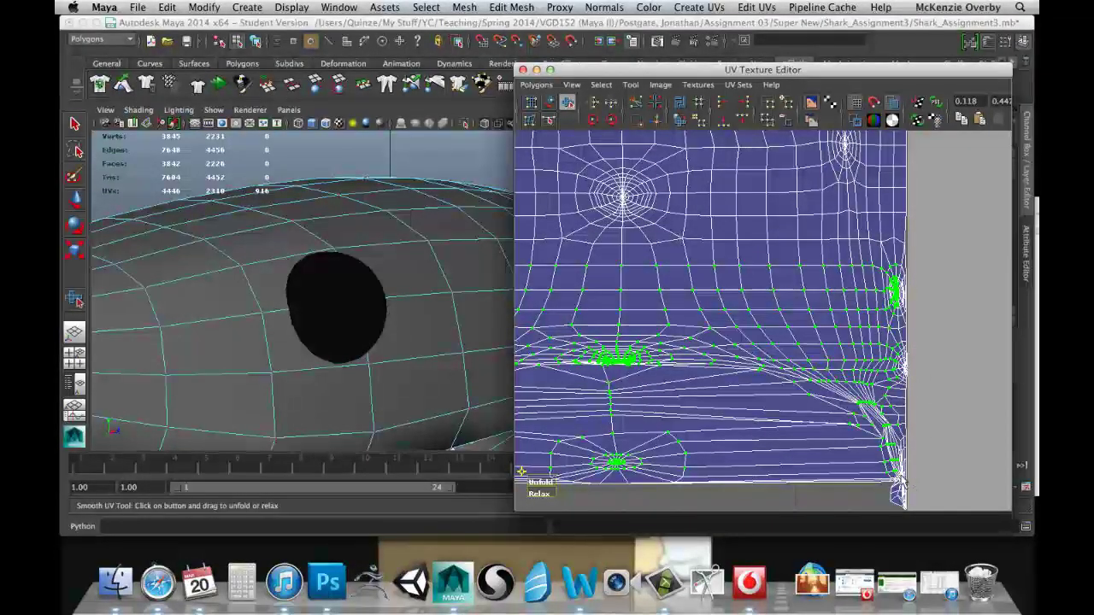
{"action": "scroll", "coordinate": [734, 439], "scroll_direction": "down", "scroll_amount": 5}
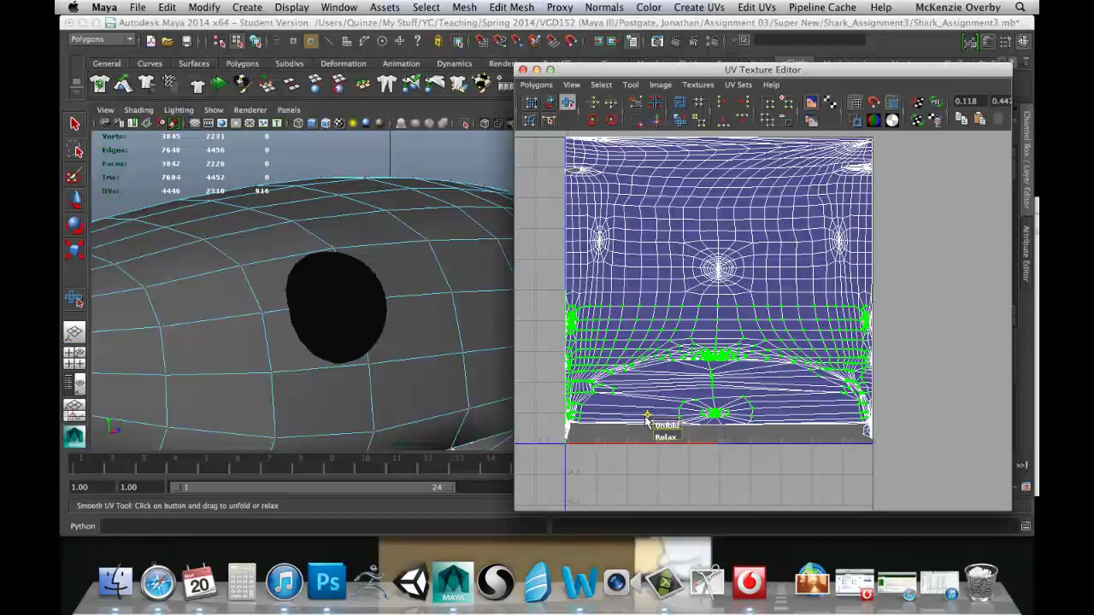
{"action": "left_click", "coordinate": [601, 462]}
{"action": "left_click_drag", "start_coordinate": [621, 475], "coordinate": [797, 472]}
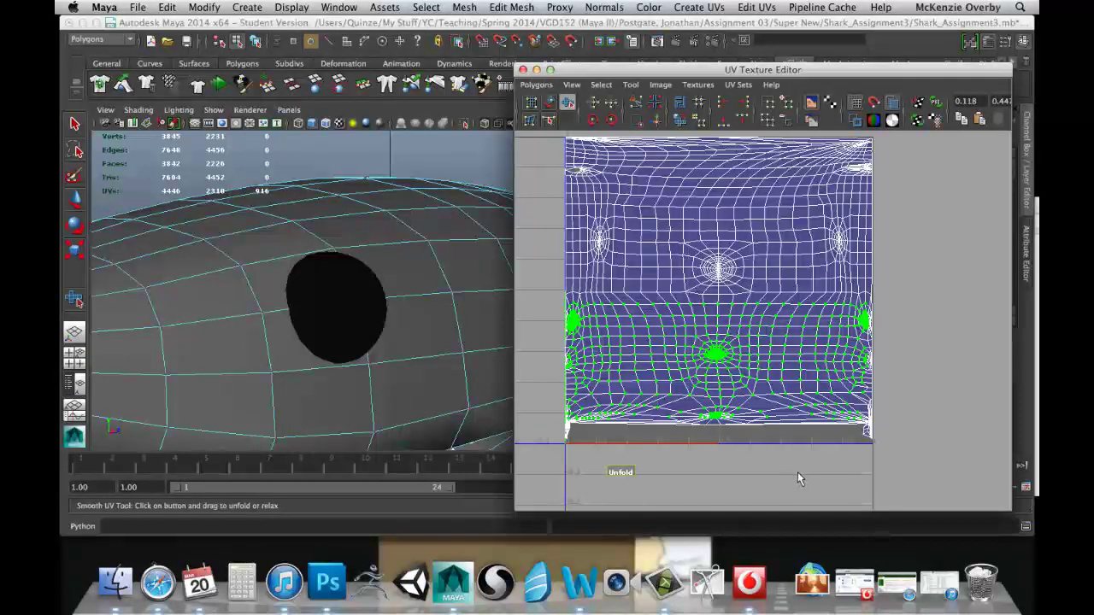
{"action": "left_click_drag", "start_coordinate": [617, 471], "coordinate": [663, 471]}
Select the UVs across the middle band of the shell and unfold them to even out the grid
{"action": "left_click_drag", "start_coordinate": [837, 355], "coordinate": [870, 366]}
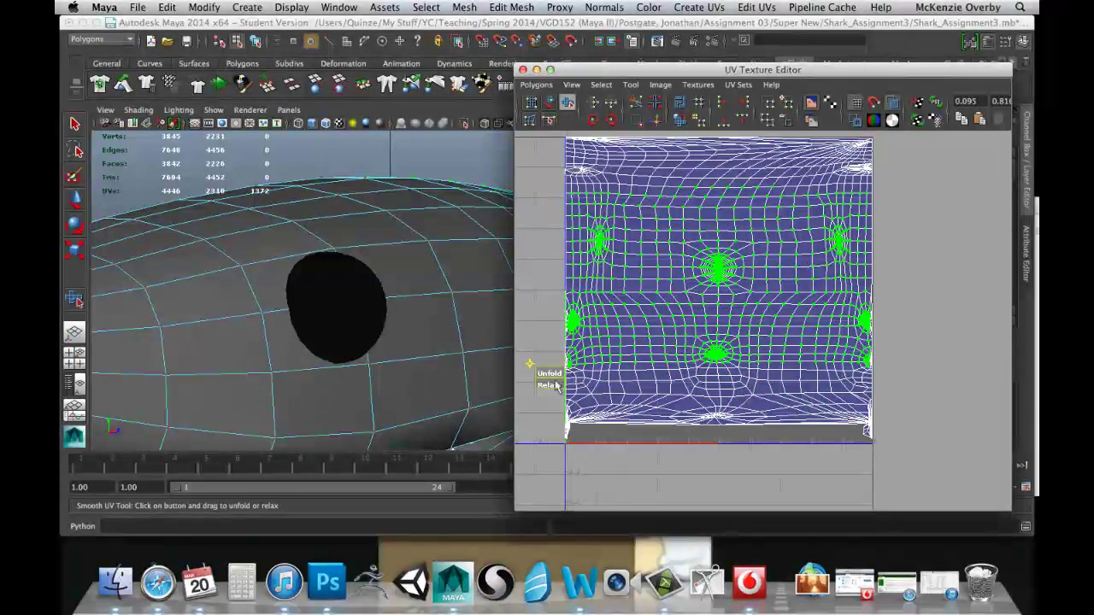
{"action": "left_click_drag", "start_coordinate": [546, 374], "coordinate": [683, 377]}
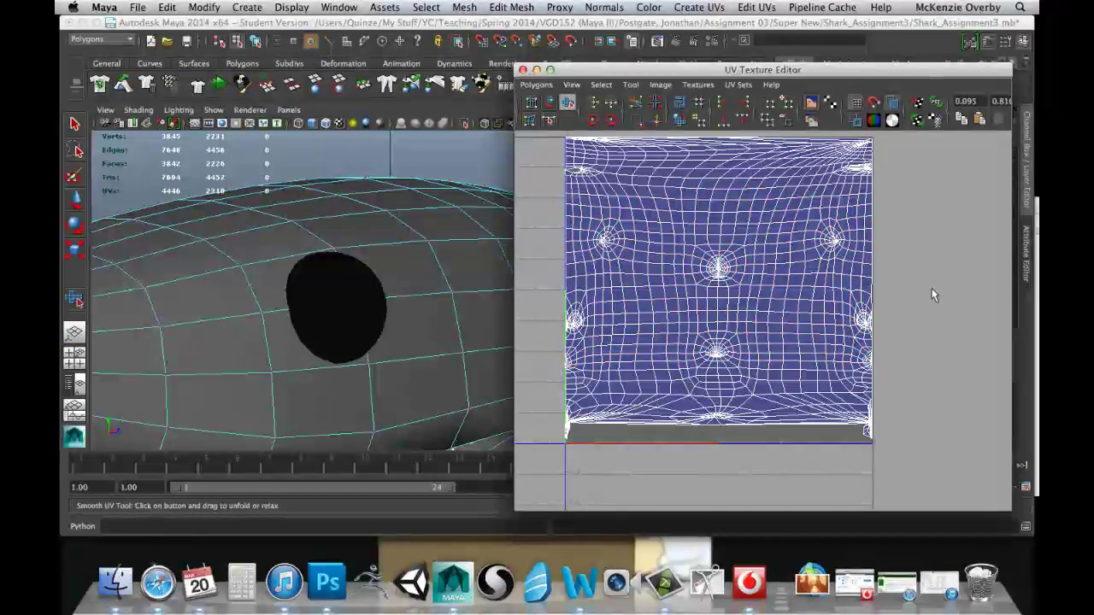
Select the UVs of the pinched circular cluster near the shell's left border and relax them into an even ring pattern
{"action": "right_click_drag", "start_coordinate": [699, 231], "coordinate": [691, 317], "text": "alt"}
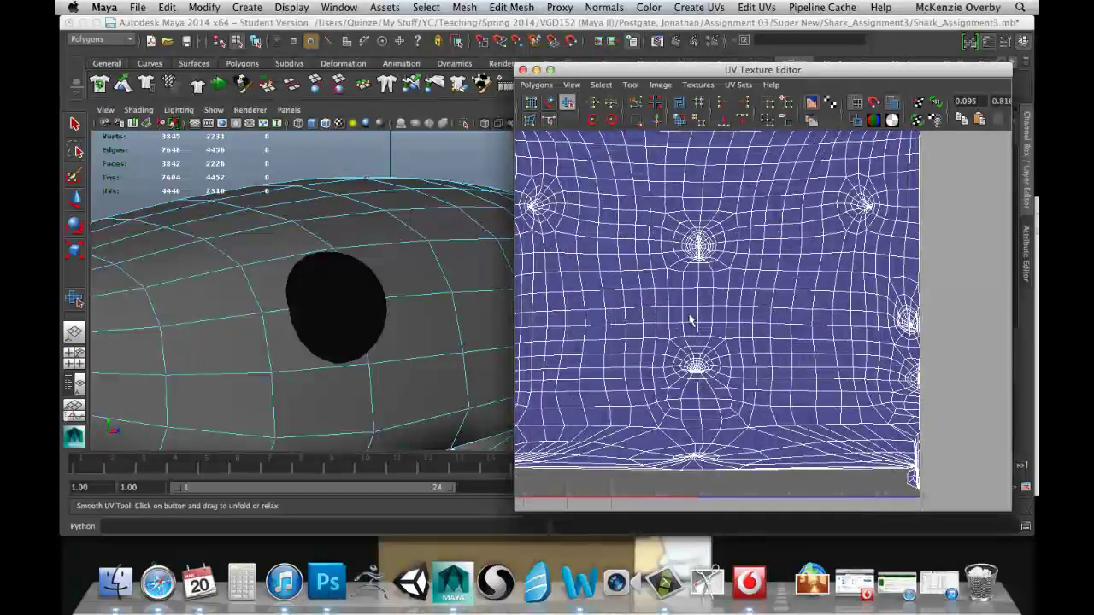
{"action": "middle_click_drag", "start_coordinate": [639, 265], "coordinate": [752, 349], "text": "alt"}
{"action": "right_click_drag", "start_coordinate": [752, 349], "coordinate": [833, 349], "text": "alt"}
{"action": "middle_click_drag", "start_coordinate": [634, 310], "coordinate": [761, 339], "text": "alt"}
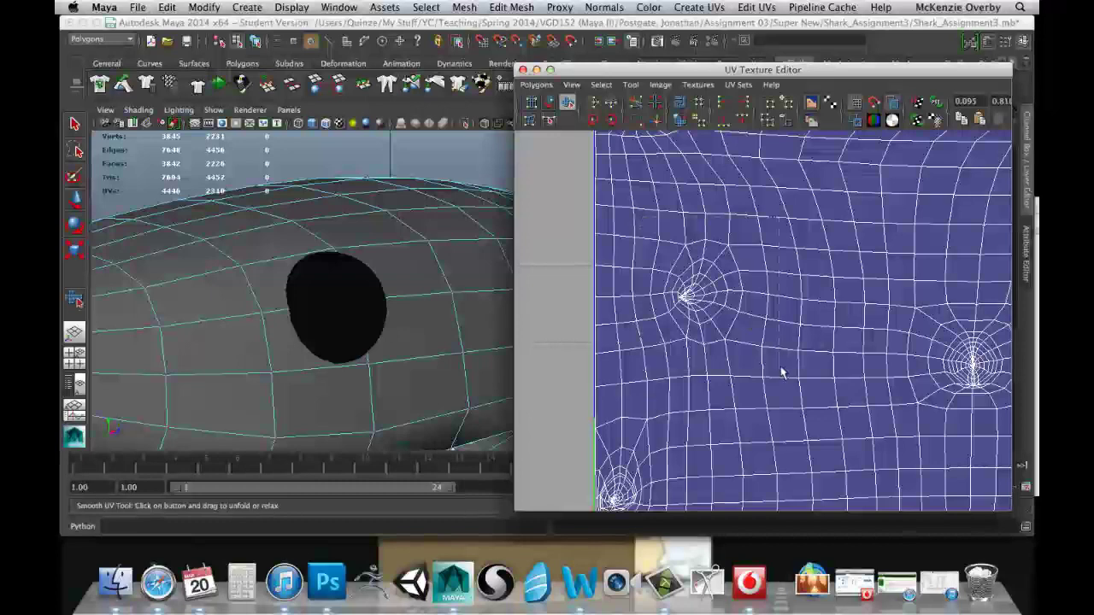
{"action": "left_click_drag", "start_coordinate": [781, 368], "coordinate": [752, 364]}
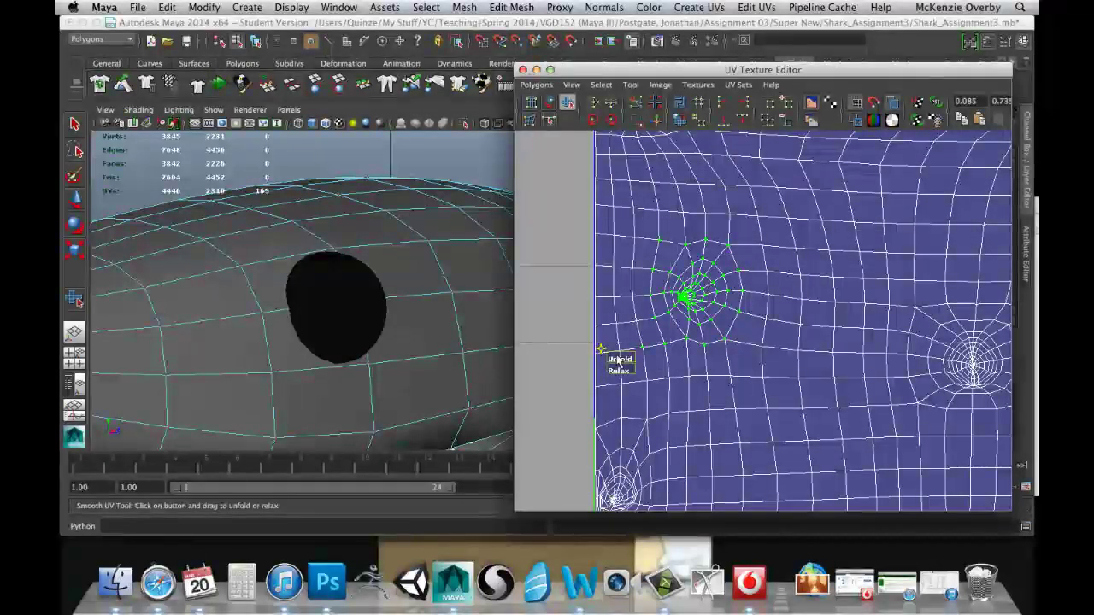
{"action": "left_click_drag", "start_coordinate": [610, 359], "coordinate": [657, 365]}
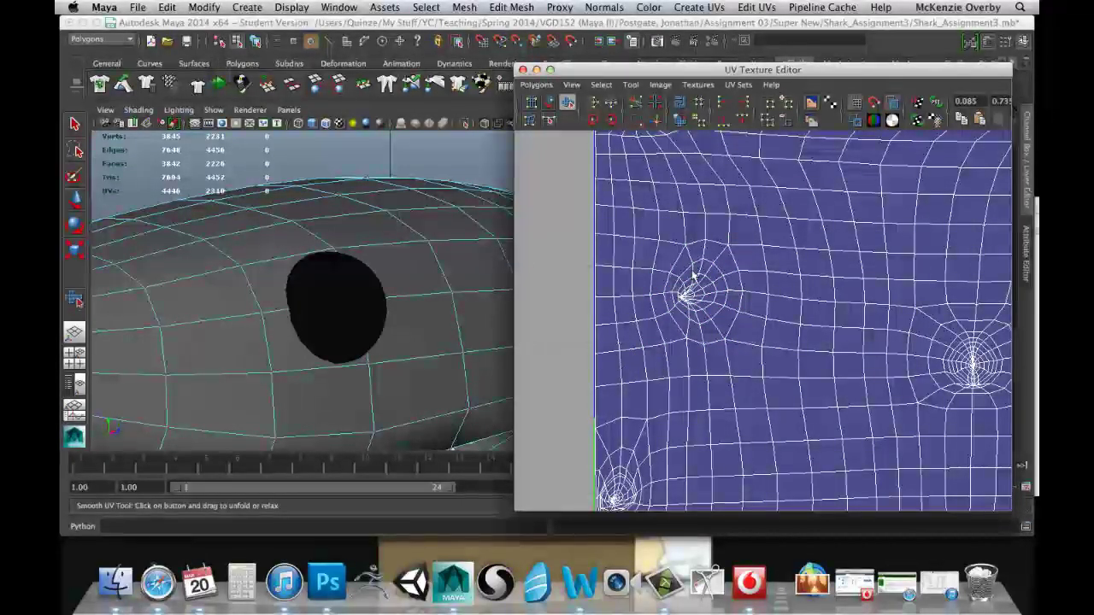
{"action": "left_click_drag", "start_coordinate": [766, 374], "coordinate": [776, 376]}
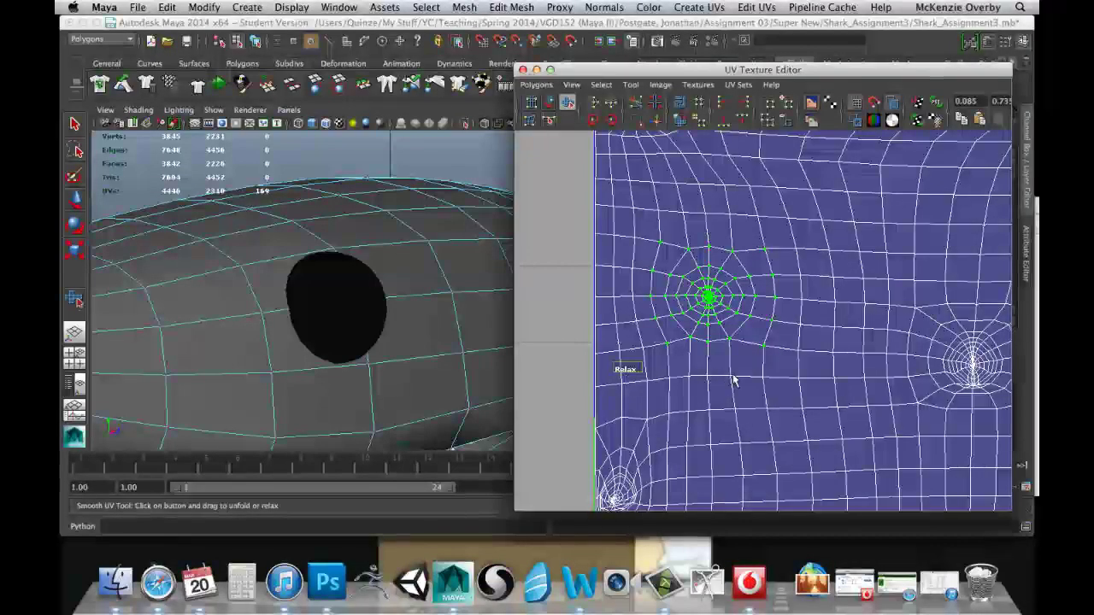
Relax the circular UV cluster near the shell's right border and the large pinched cluster at the shell's center
{"action": "middle_click_drag", "start_coordinate": [800, 297], "coordinate": [697, 308], "text": "alt"}
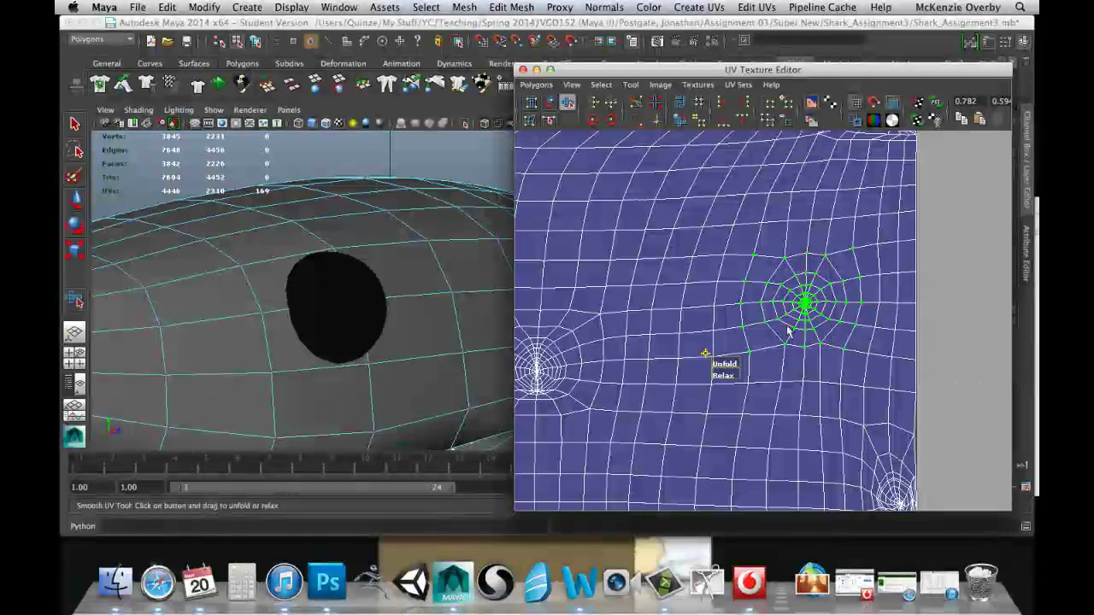
{"action": "middle_click_drag", "start_coordinate": [670, 295], "coordinate": [860, 258], "text": "alt"}
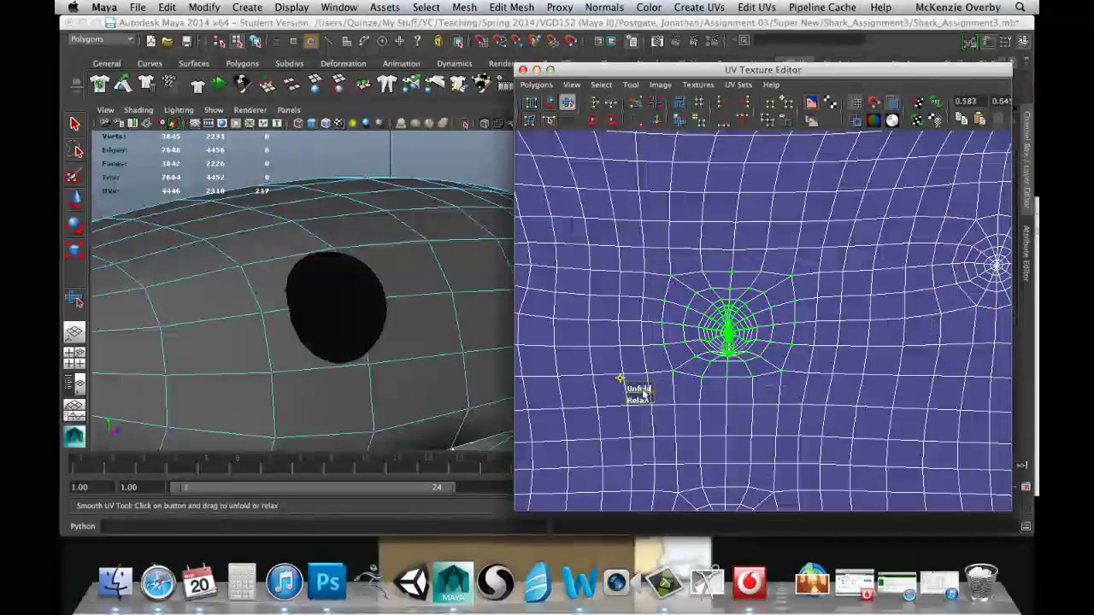
{"action": "left_click_drag", "start_coordinate": [643, 394], "coordinate": [803, 414]}
{"action": "left_click_drag", "start_coordinate": [1026, 405], "coordinate": [1026, 405]}
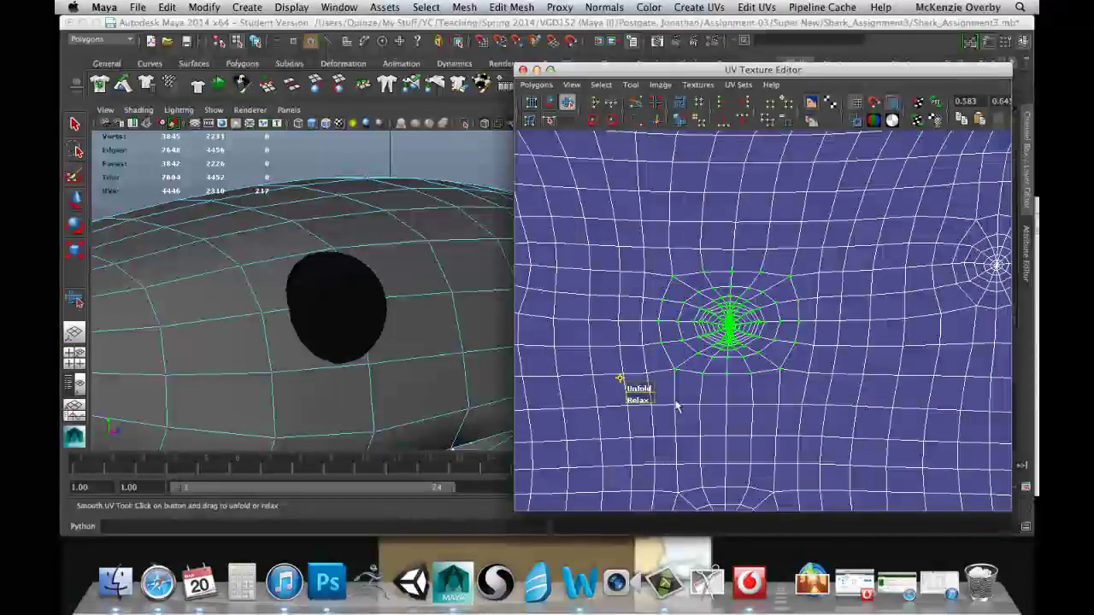
Select the UVs of the pinched cluster below the shell's center, relax them into even rings, and clear the selection
{"action": "right_click_drag", "start_coordinate": [676, 405], "coordinate": [664, 419], "text": "alt"}
{"action": "middle_click_drag", "start_coordinate": [664, 419], "coordinate": [652, 233], "text": "alt"}
{"action": "right_click_drag", "start_coordinate": [666, 333], "coordinate": [669, 347], "text": "alt"}
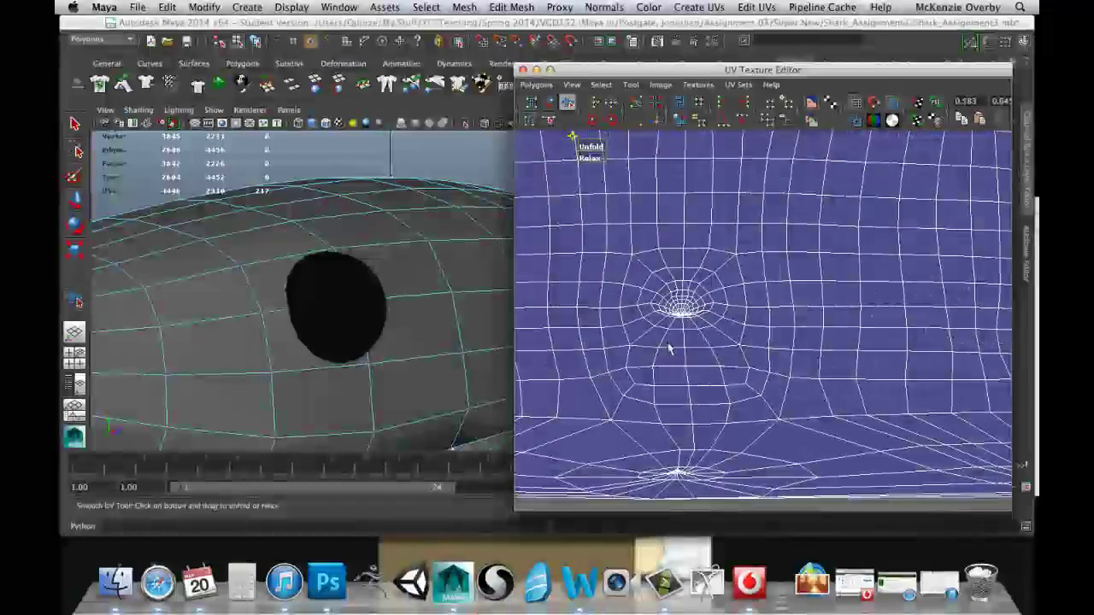
{"action": "middle_click_drag", "start_coordinate": [642, 268], "coordinate": [676, 253], "text": "alt"}
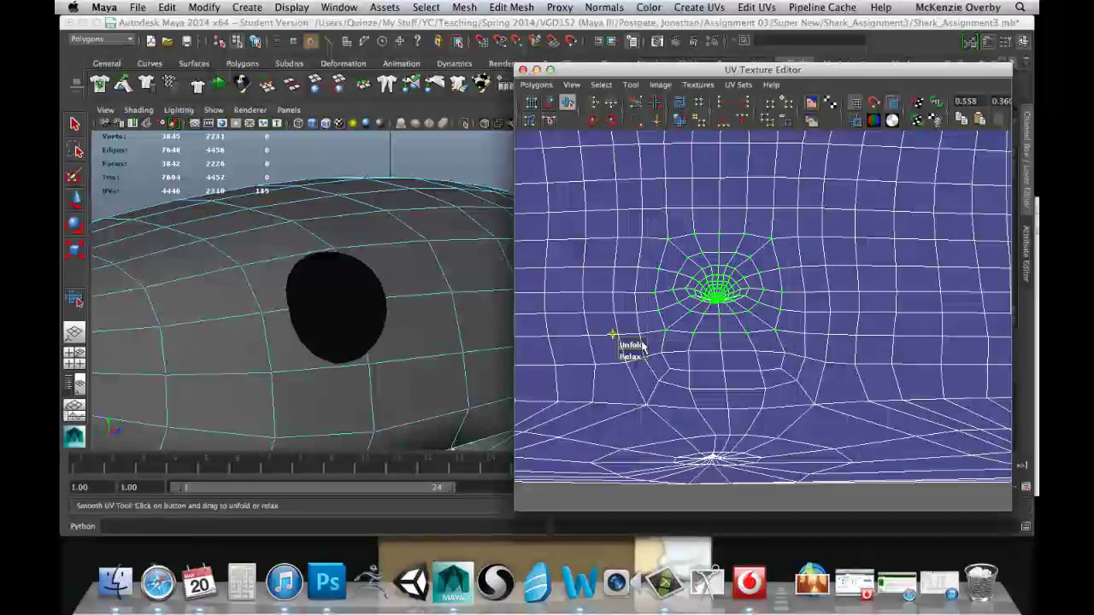
{"action": "left_click_drag", "start_coordinate": [621, 358], "coordinate": [669, 365]}
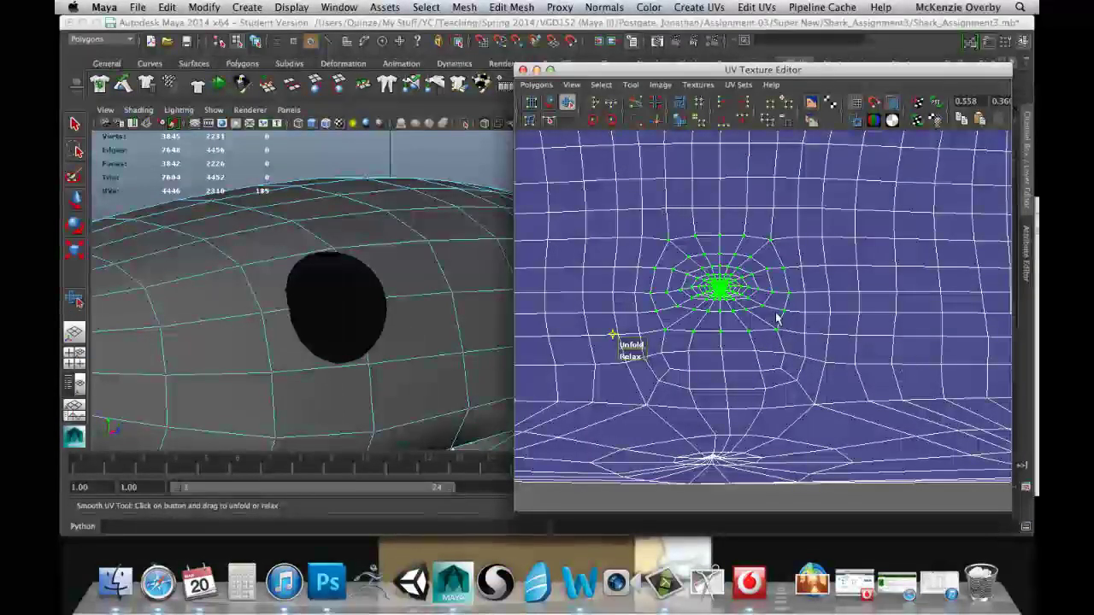
{"action": "left_click", "coordinate": [654, 380]}
Select the UVs of the upper pinched cluster against the shell's lower-left border and relax them
{"action": "right_click_drag", "start_coordinate": [745, 334], "coordinate": [684, 368], "text": "alt"}
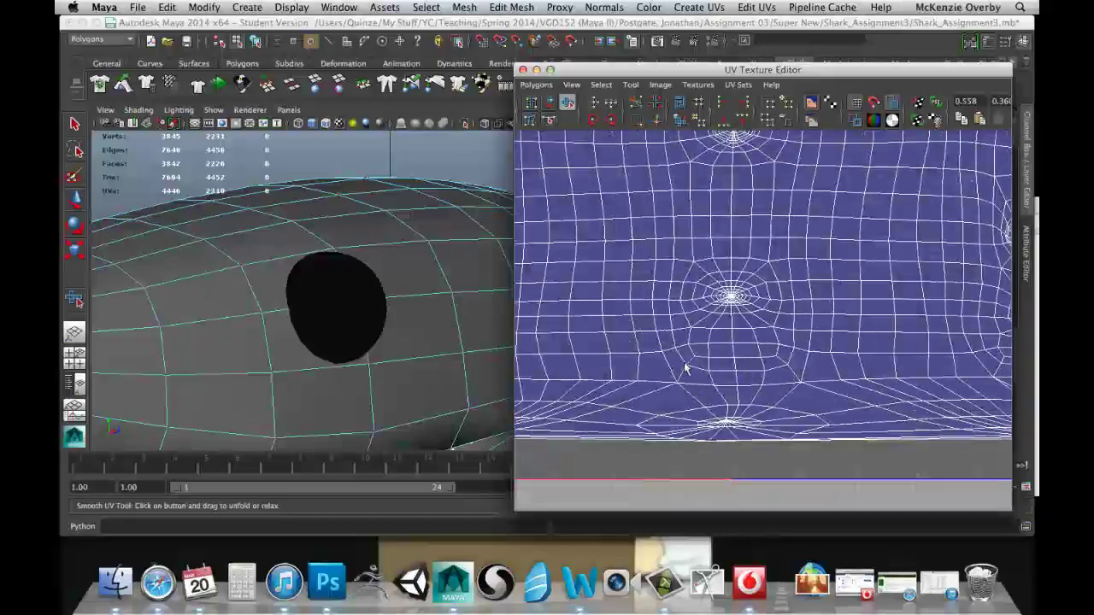
{"action": "middle_click_drag", "start_coordinate": [684, 367], "coordinate": [846, 372], "text": "alt"}
{"action": "middle_click_drag", "start_coordinate": [655, 332], "coordinate": [703, 364], "text": "alt"}
{"action": "scroll", "coordinate": [638, 239], "scroll_direction": "up", "scroll_amount": 3}
{"action": "middle_click_drag", "start_coordinate": [638, 239], "coordinate": [669, 288], "text": "alt"}
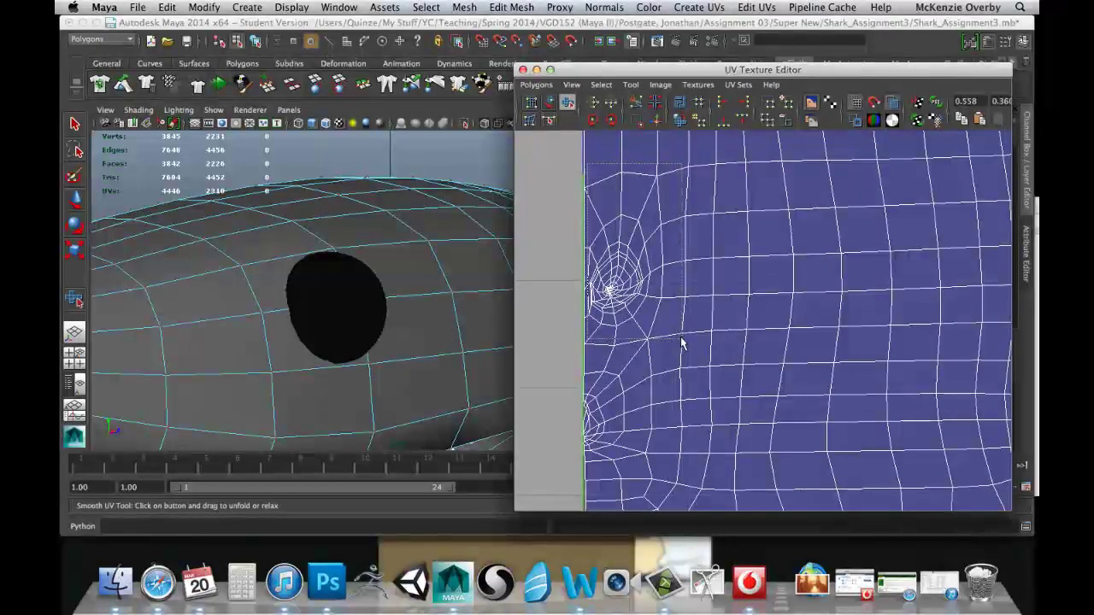
{"action": "left_click_drag", "start_coordinate": [682, 348], "coordinate": [681, 351]}
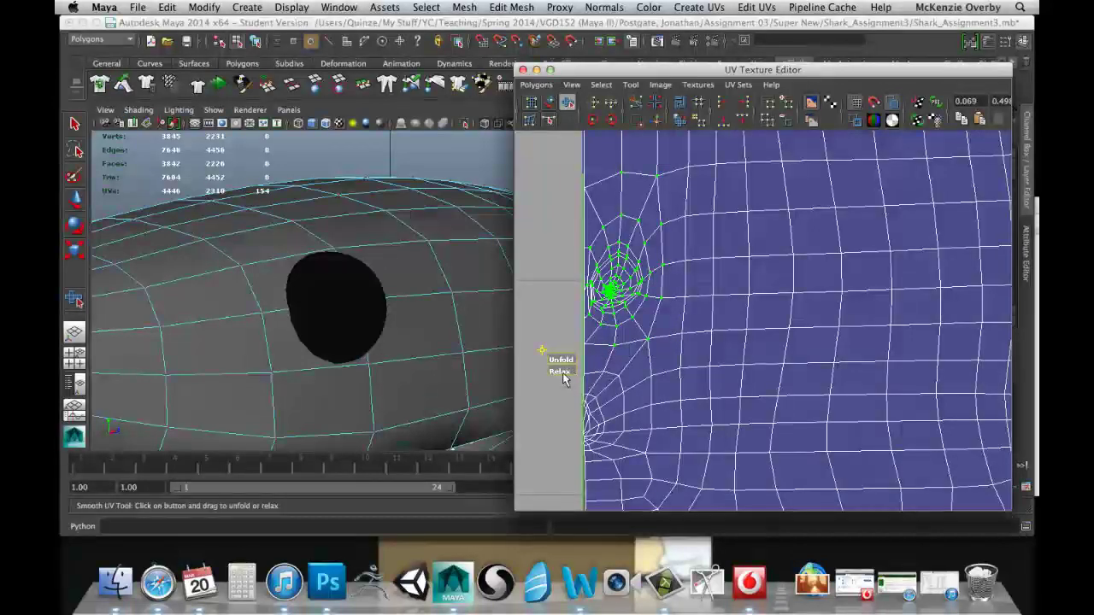
{"action": "left_click_drag", "start_coordinate": [560, 372], "coordinate": [653, 391]}
Select the UVs of the matching pinched cluster against the shell's right border and relax them
{"action": "middle_click_drag", "start_coordinate": [790, 283], "coordinate": [547, 296], "text": "alt"}
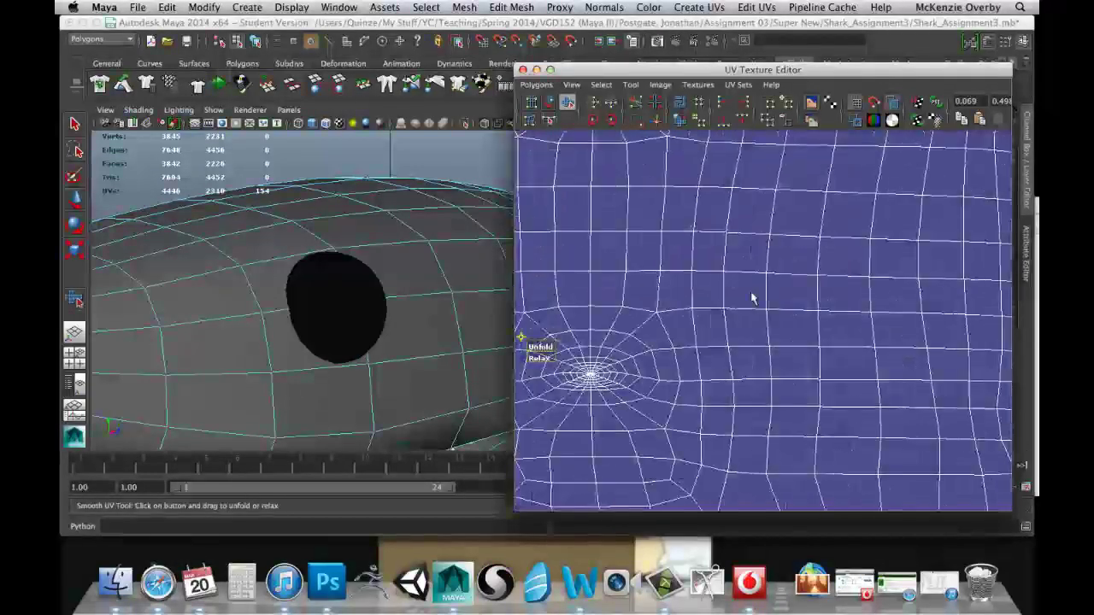
{"action": "scroll", "coordinate": [752, 295], "scroll_direction": "down", "scroll_amount": 3}
{"action": "middle_click_drag", "start_coordinate": [858, 291], "coordinate": [605, 312], "text": "alt"}
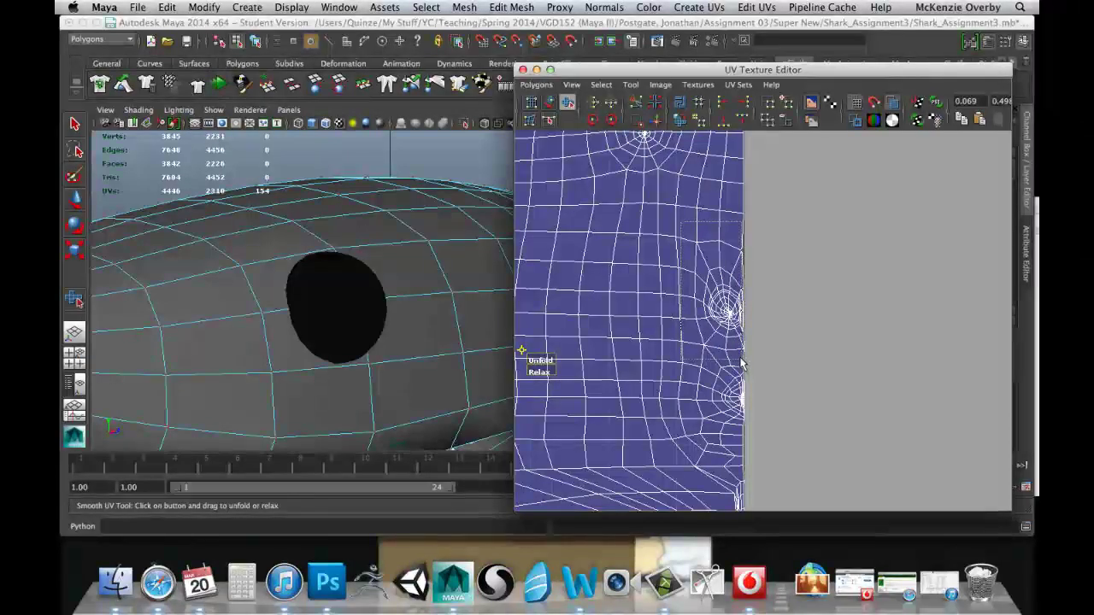
{"action": "left_click_drag", "start_coordinate": [686, 376], "coordinate": [792, 377]}
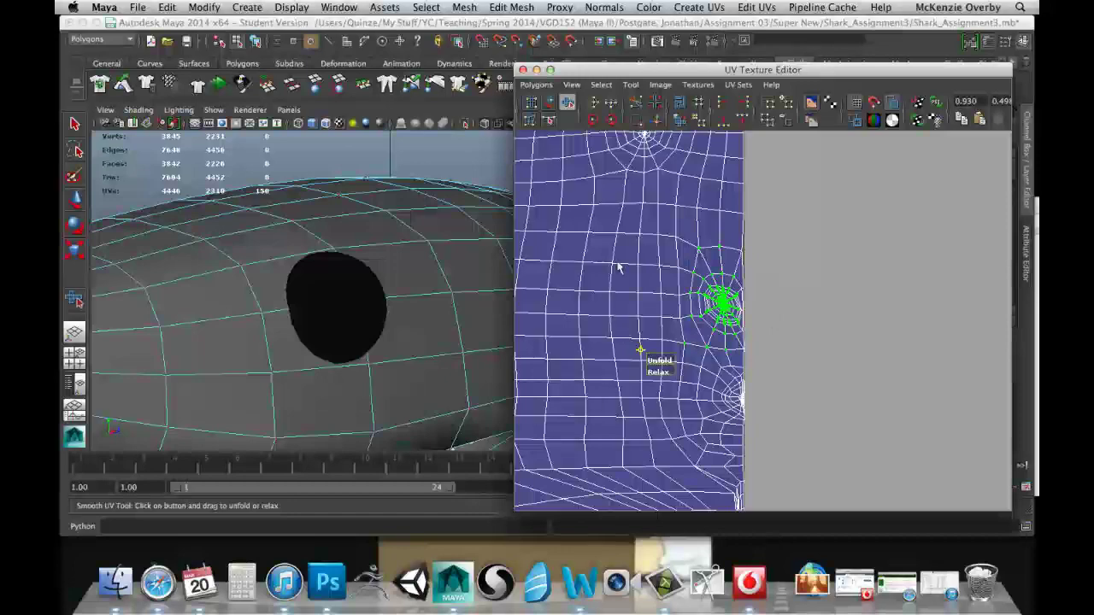
Try to unfold a block of UVs reaching from the shell's left border past the central cluster, and undo it
{"action": "middle_click_drag", "start_coordinate": [585, 367], "coordinate": [762, 368], "text": "alt"}
{"action": "right_click_drag", "start_coordinate": [762, 367], "coordinate": [711, 304], "text": "alt"}
{"action": "middle_click_drag", "start_coordinate": [711, 305], "coordinate": [757, 378], "text": "alt"}
{"action": "middle_click_drag", "start_coordinate": [557, 329], "coordinate": [638, 331], "text": "alt"}
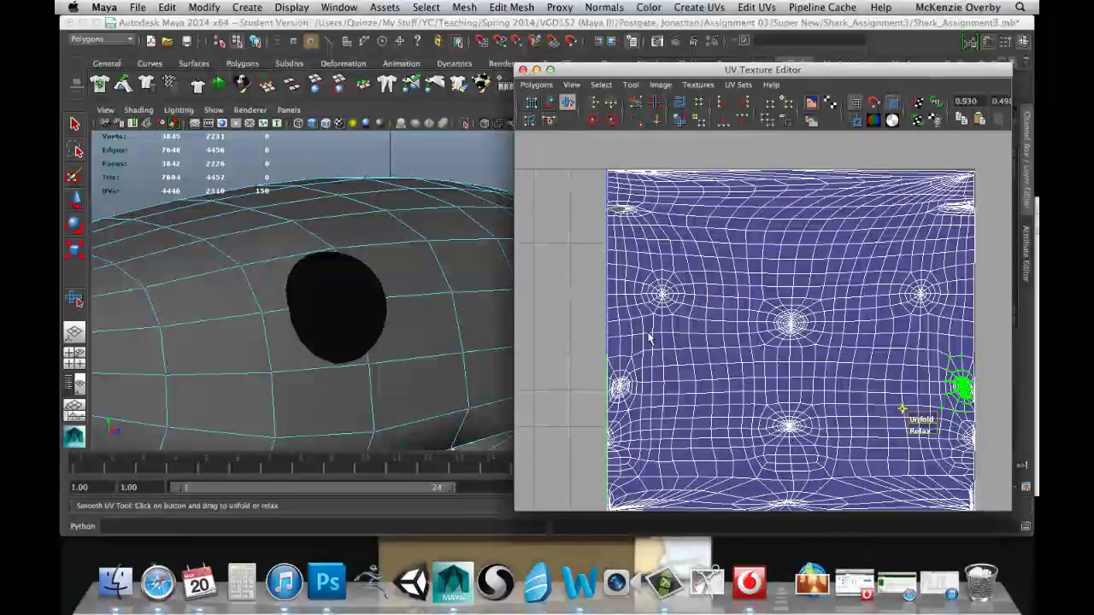
{"action": "left_click_drag", "start_coordinate": [842, 387], "coordinate": [608, 248]}
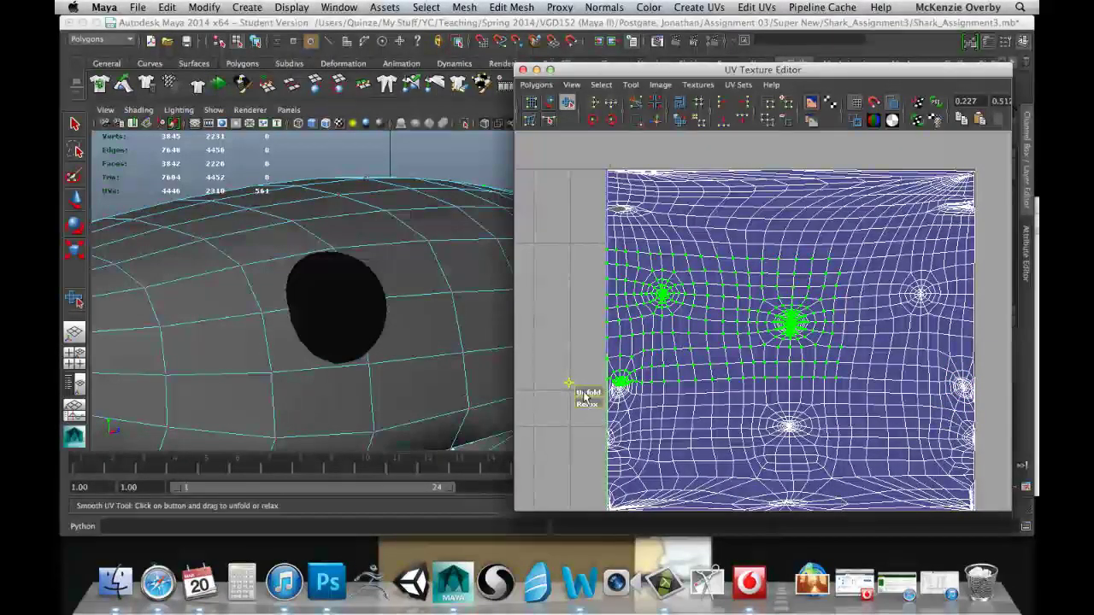
{"action": "left_click_drag", "start_coordinate": [585, 394], "coordinate": [564, 205]}
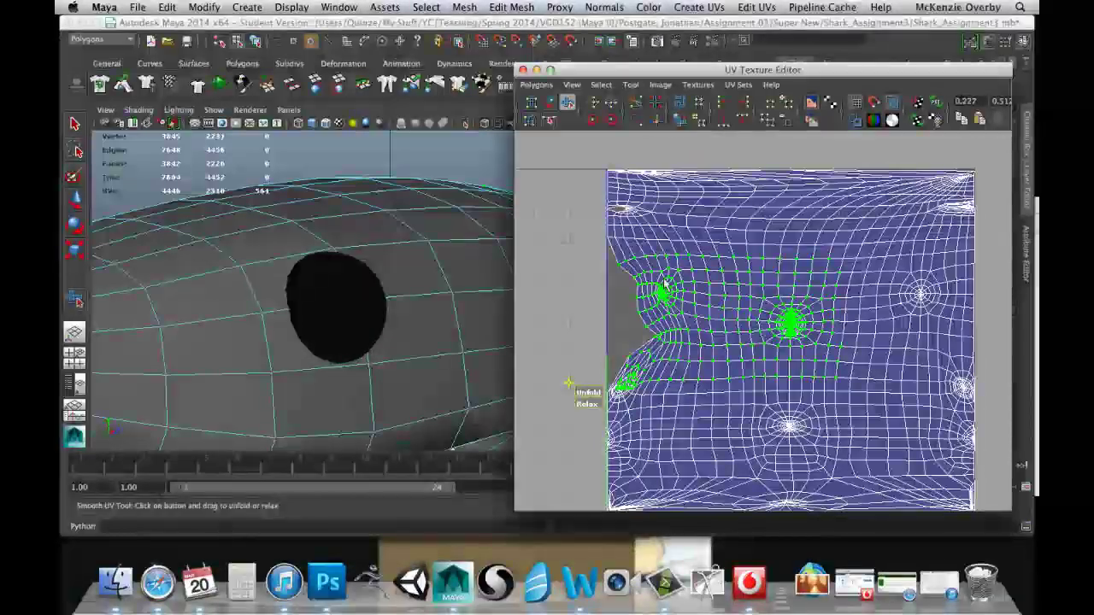
{"action": "left_click_drag", "start_coordinate": [587, 393], "coordinate": [708, 407]}
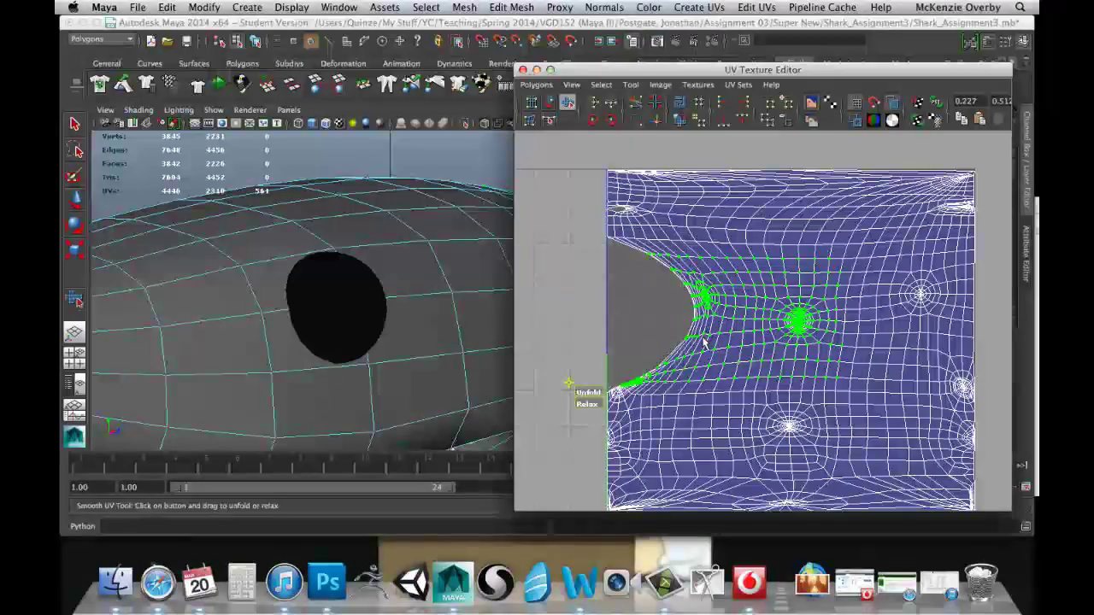
{"action": "scroll", "coordinate": [663, 295], "scroll_direction": "up", "scroll_amount": 5}
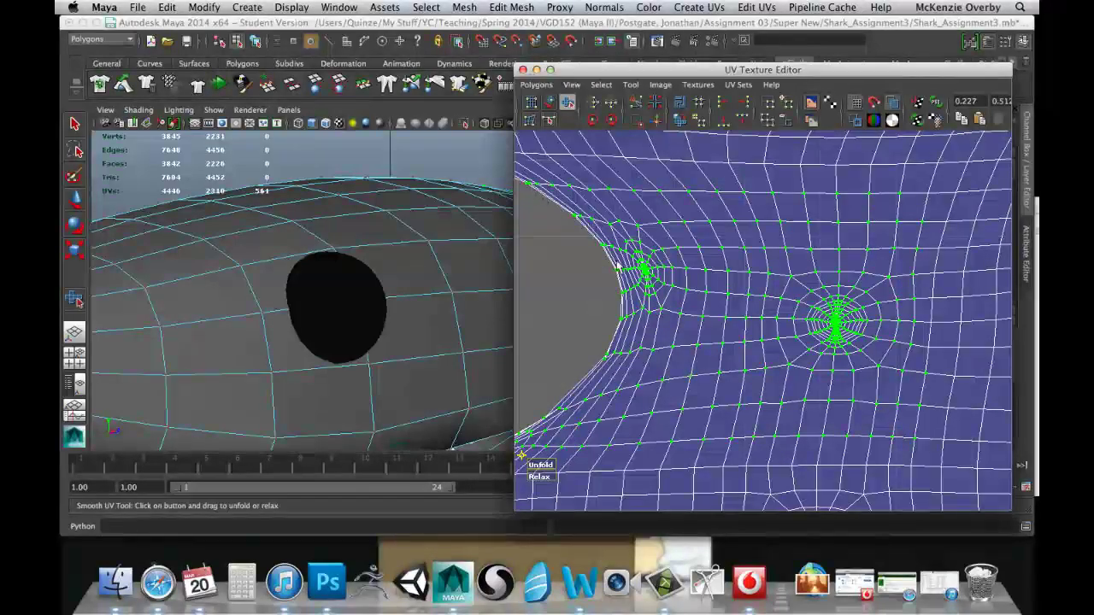
{"action": "key", "text": "z"}
Examine the UVs along the shell's lower edge and in its lower corners for stretching and overlap
{"action": "scroll", "coordinate": [649, 286], "scroll_direction": "down", "scroll_amount": 3}
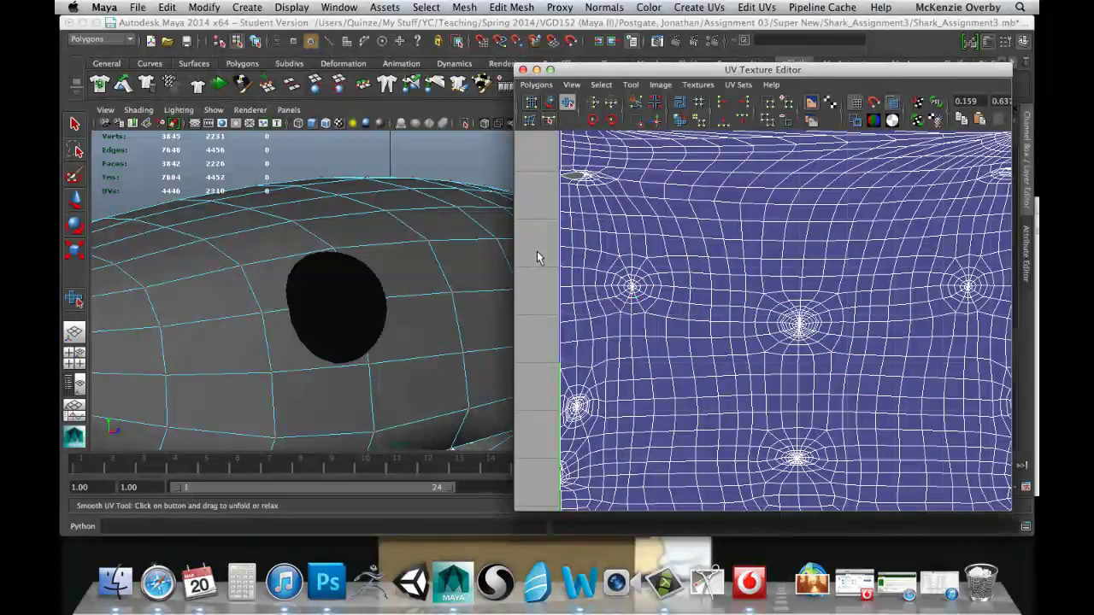
{"action": "middle_click_drag", "start_coordinate": [623, 334], "coordinate": [587, 278], "text": "alt"}
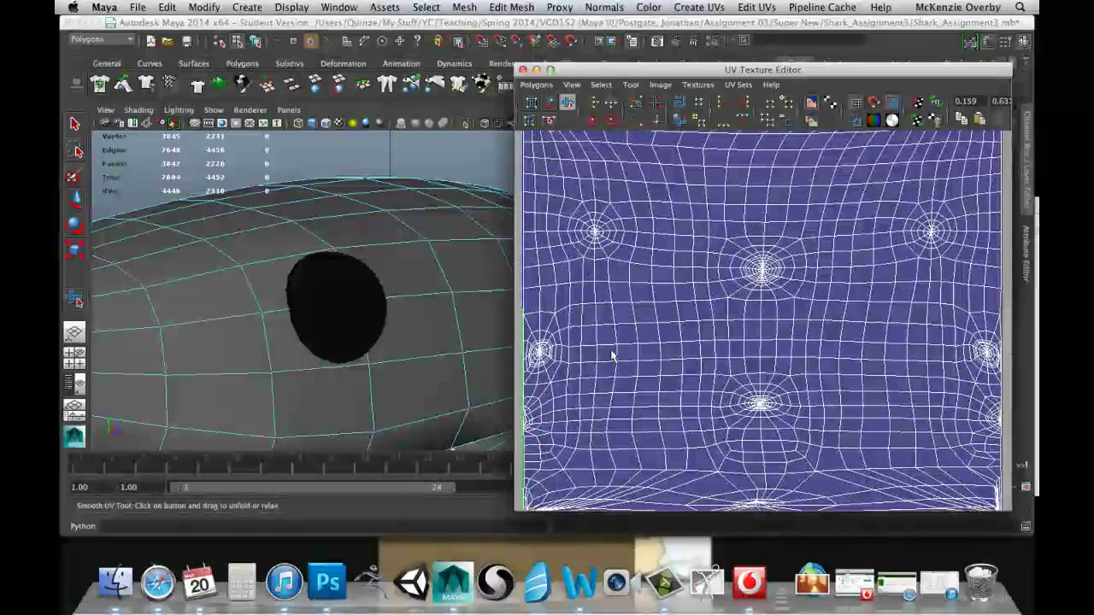
{"action": "scroll", "coordinate": [612, 355], "scroll_direction": "down", "scroll_amount": 3}
{"action": "middle_click_drag", "start_coordinate": [636, 379], "coordinate": [612, 336], "text": "alt"}
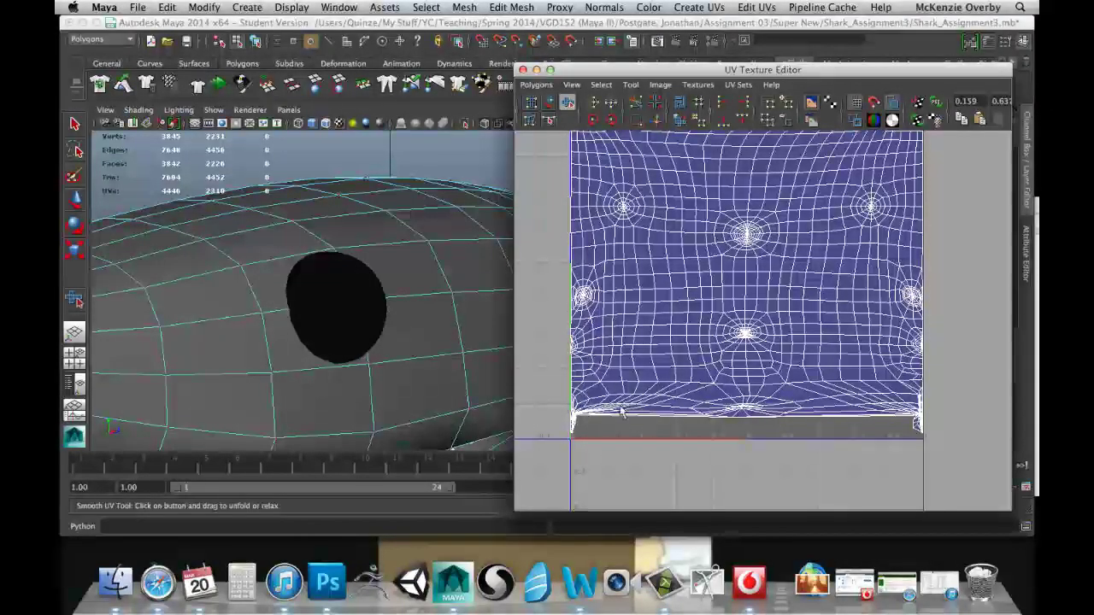
{"action": "middle_click_drag", "start_coordinate": [831, 173], "coordinate": [686, 230], "text": "alt"}
{"action": "right_click_drag", "start_coordinate": [687, 230], "coordinate": [728, 254], "text": "alt"}
{"action": "middle_click_drag", "start_coordinate": [816, 369], "coordinate": [750, 240], "text": "alt"}
{"action": "scroll", "coordinate": [744, 256], "scroll_direction": "down", "scroll_amount": 4}
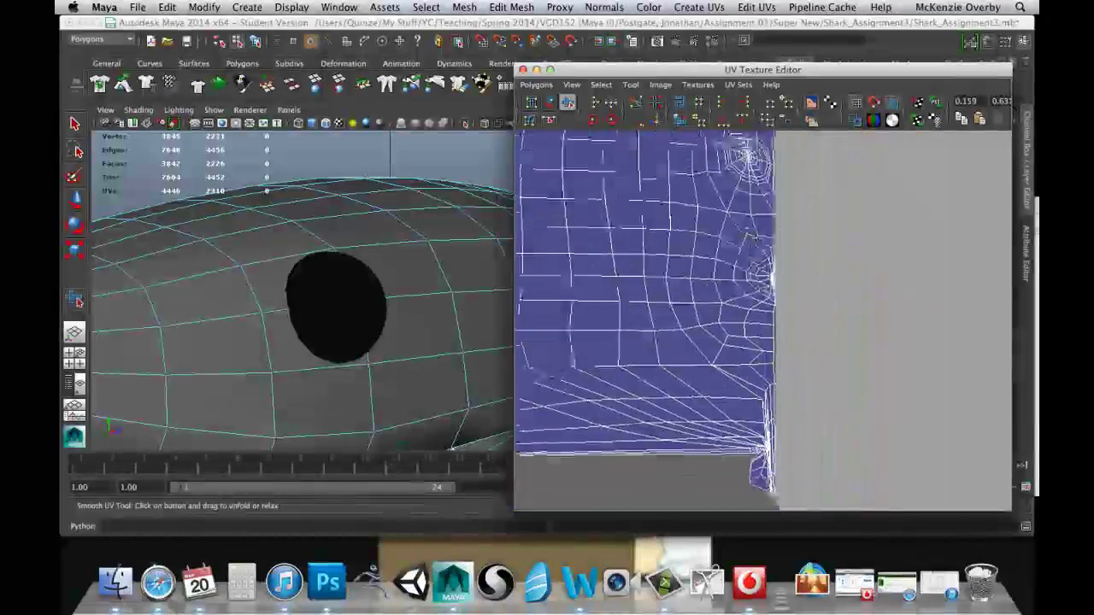
{"action": "scroll", "coordinate": [730, 295], "scroll_direction": "down", "scroll_amount": 3}
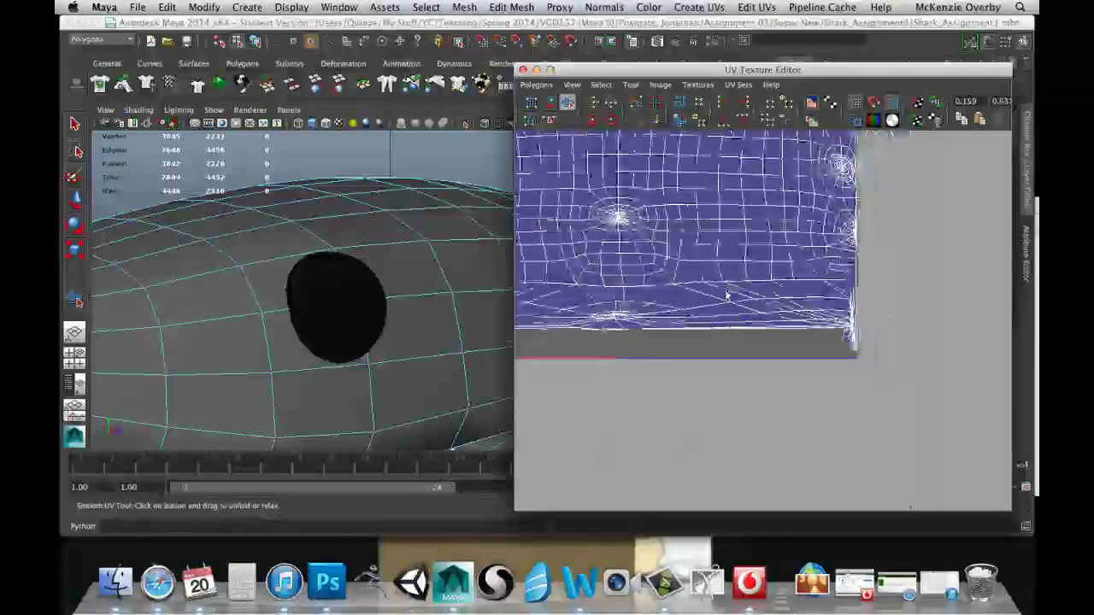
{"action": "middle_click_drag", "start_coordinate": [728, 296], "coordinate": [999, 301], "text": "alt"}
{"action": "middle_click_drag", "start_coordinate": [828, 313], "coordinate": [758, 311], "text": "alt"}
{"action": "scroll", "coordinate": [759, 312], "scroll_direction": "up", "scroll_amount": 5}
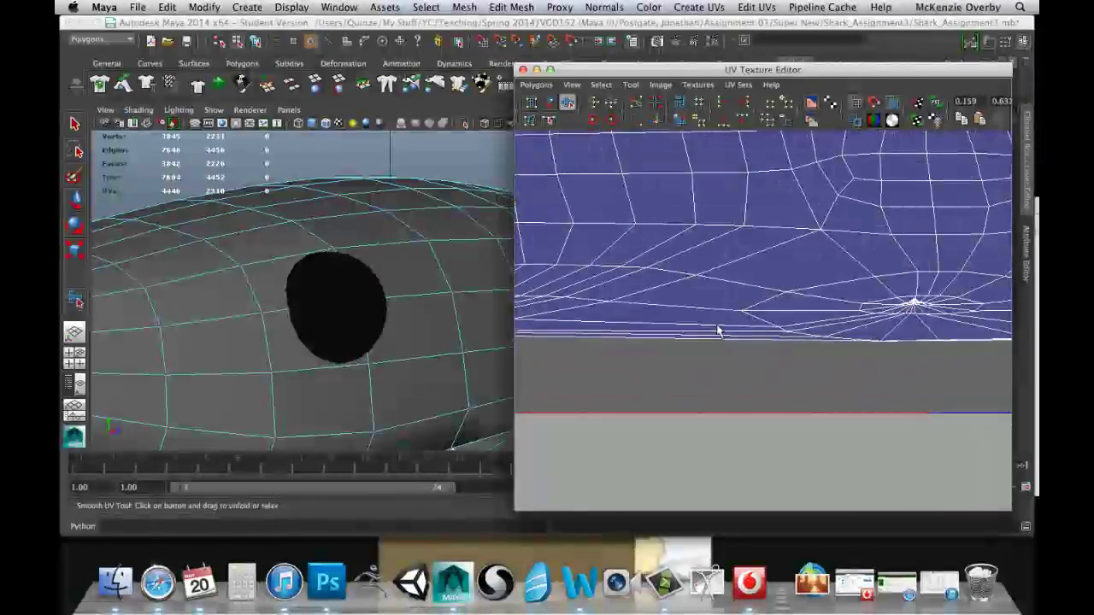
{"action": "scroll", "coordinate": [786, 300], "scroll_direction": "down", "scroll_amount": 2}
{"action": "scroll", "coordinate": [786, 295], "scroll_direction": "down", "scroll_amount": 5}
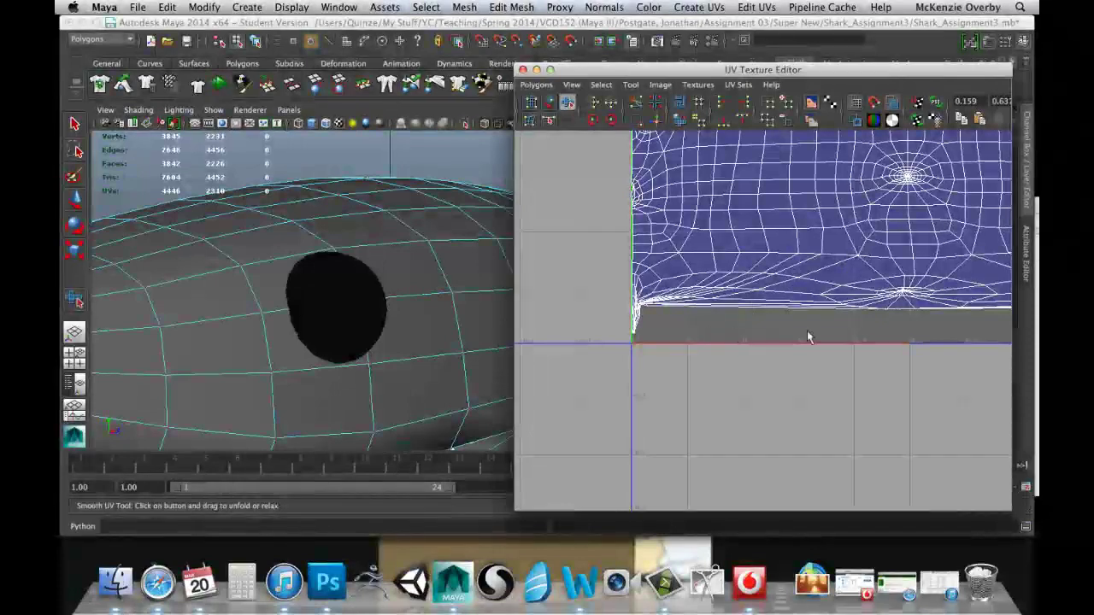
Select the flattened UV cluster at the middle of the shell's lower edge and relax it
{"action": "middle_click_drag", "start_coordinate": [956, 295], "coordinate": [731, 276], "text": "alt"}
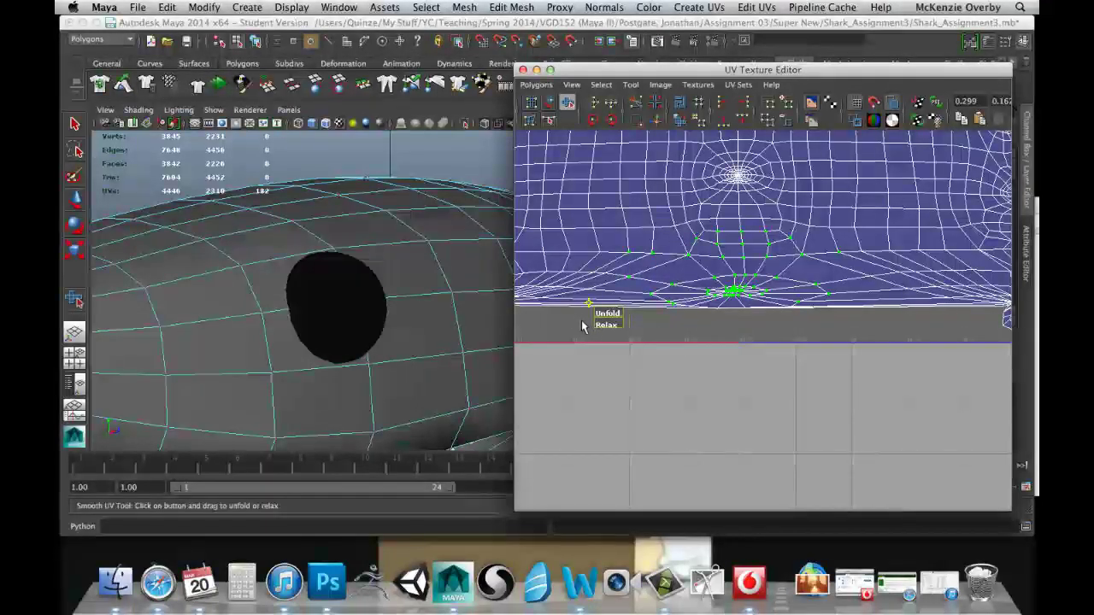
{"action": "left_click_drag", "start_coordinate": [648, 334], "coordinate": [789, 339]}
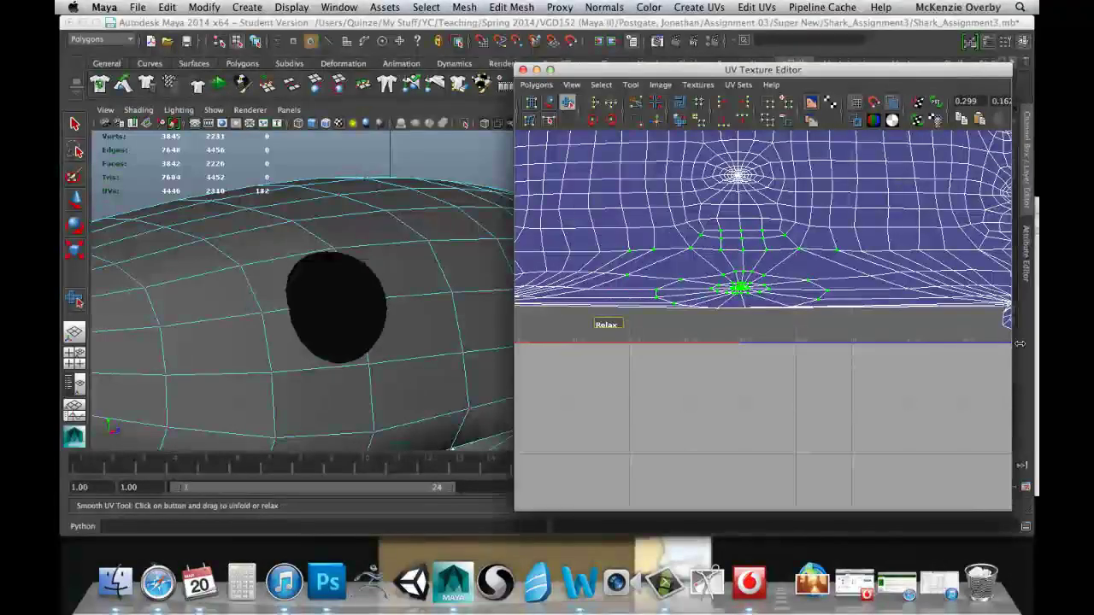
{"action": "scroll", "coordinate": [808, 293], "scroll_direction": "down", "scroll_amount": 3}
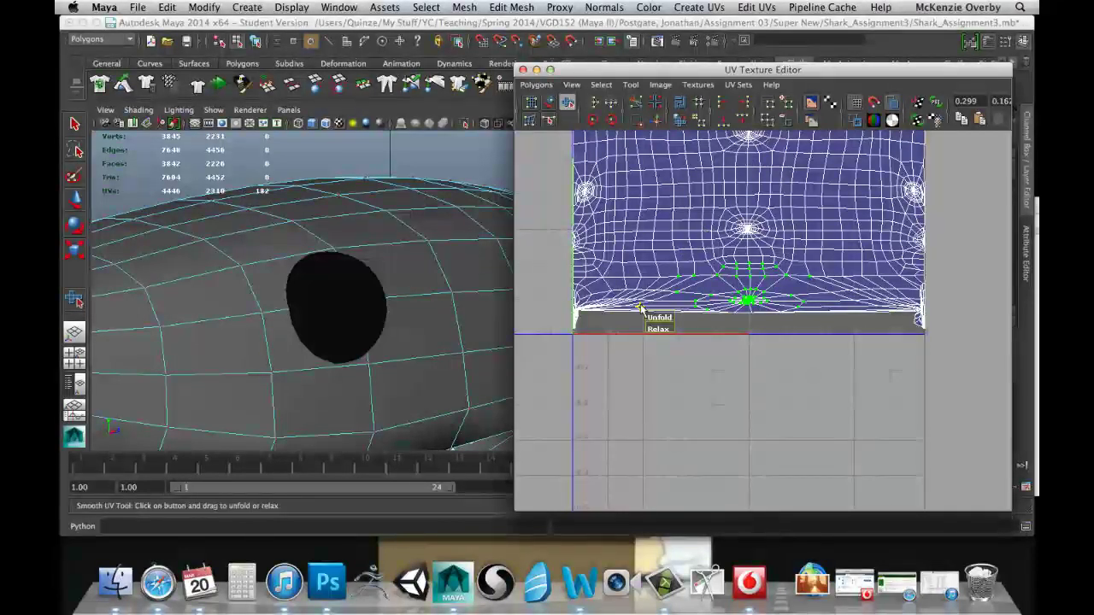
{"action": "scroll", "coordinate": [688, 321], "scroll_direction": "up", "scroll_amount": 1}
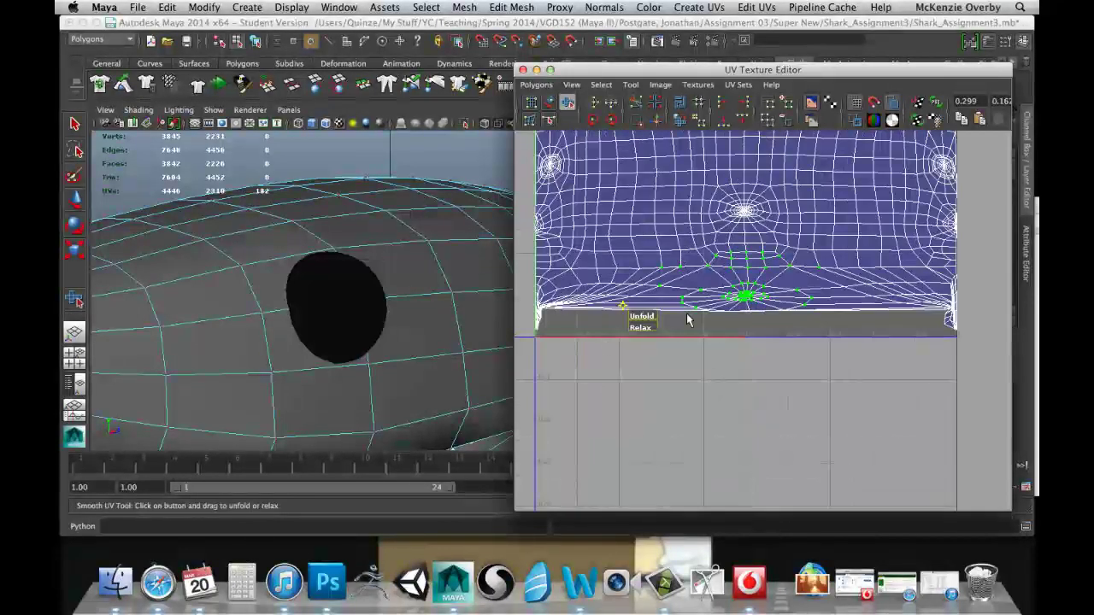
{"action": "scroll", "coordinate": [688, 321], "scroll_direction": "up", "scroll_amount": 3}
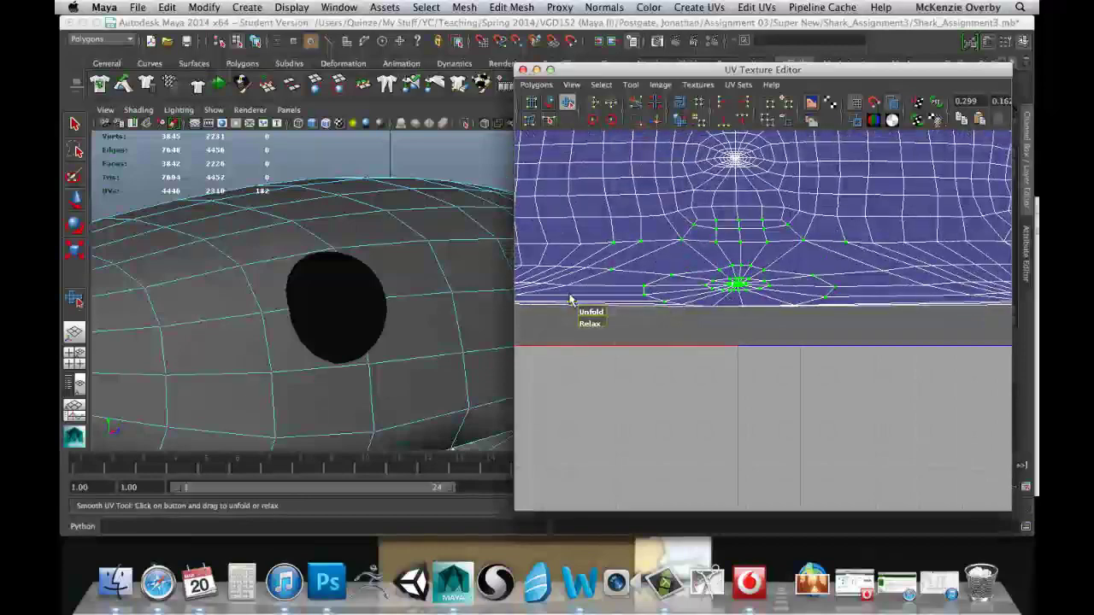
Select the lowest UV of the crumpled lower-left corner and move it down and outward toward the corner of the UV grid
{"action": "middle_click_drag", "start_coordinate": [534, 318], "coordinate": [815, 327], "text": "alt"}
{"action": "scroll", "coordinate": [732, 310], "scroll_direction": "up", "scroll_amount": 5}
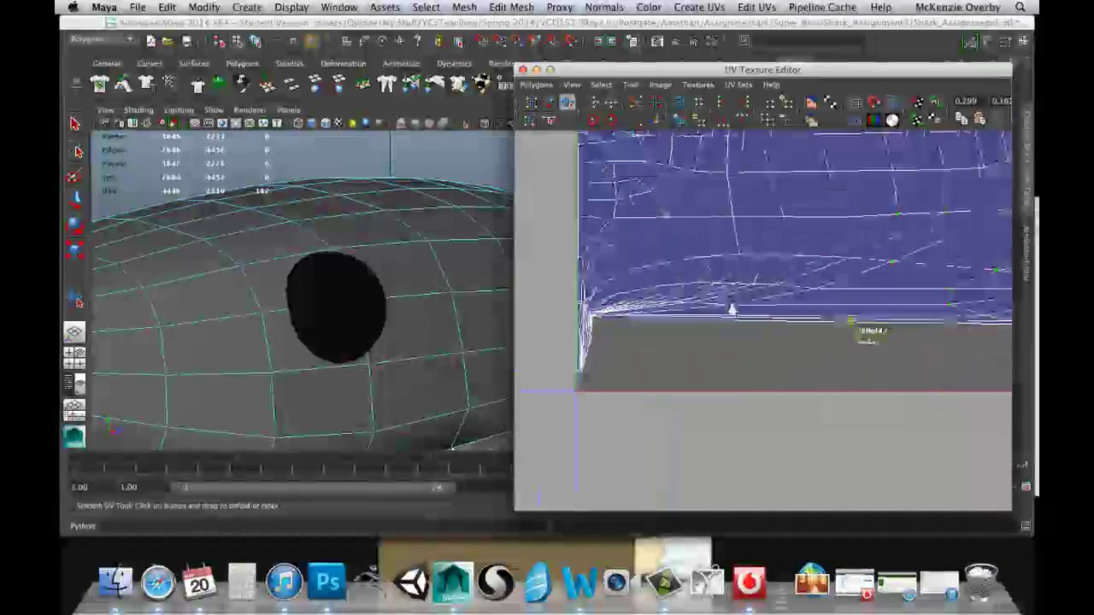
{"action": "middle_click_drag", "start_coordinate": [699, 329], "coordinate": [778, 303], "text": "alt"}
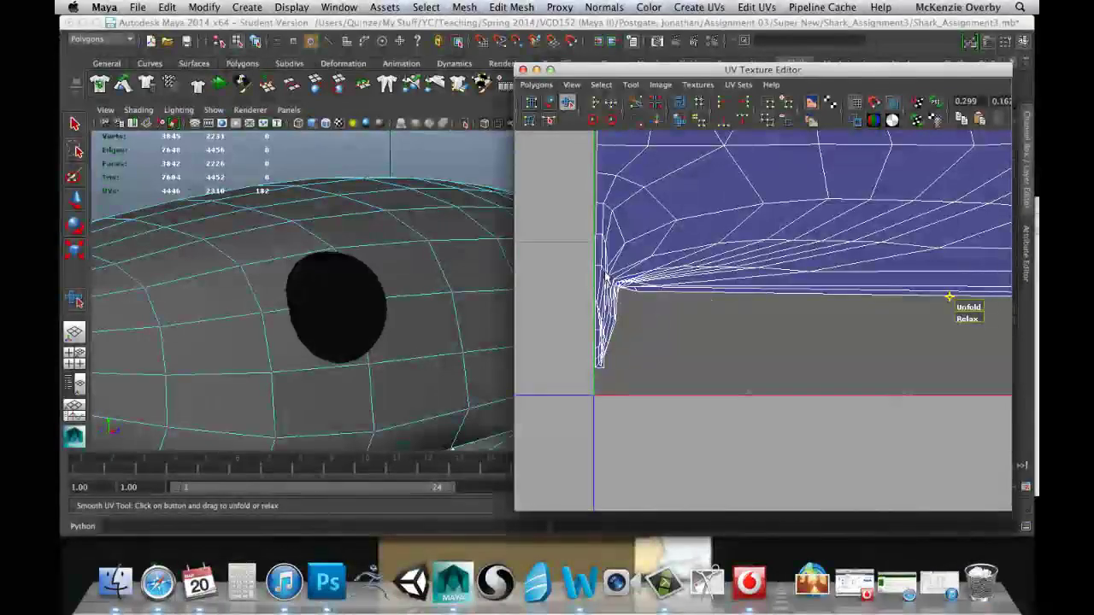
{"action": "right_click_drag", "start_coordinate": [642, 280], "coordinate": [657, 307]}
{"action": "left_click", "coordinate": [600, 371]}
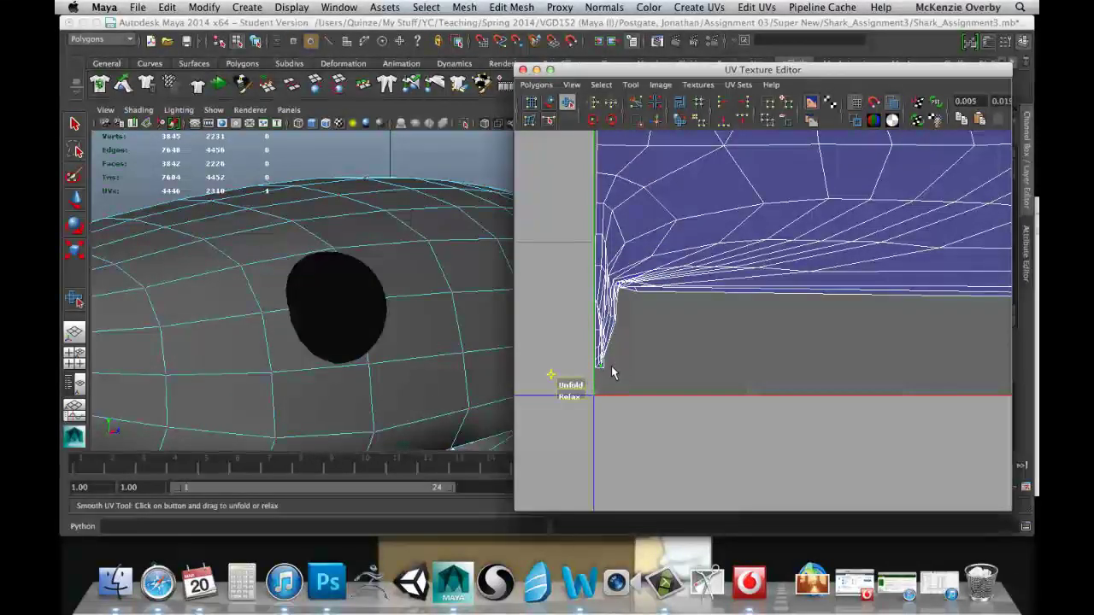
{"action": "left_click", "coordinate": [622, 354]}
{"action": "scroll", "coordinate": [622, 353], "scroll_direction": "up", "scroll_amount": 3}
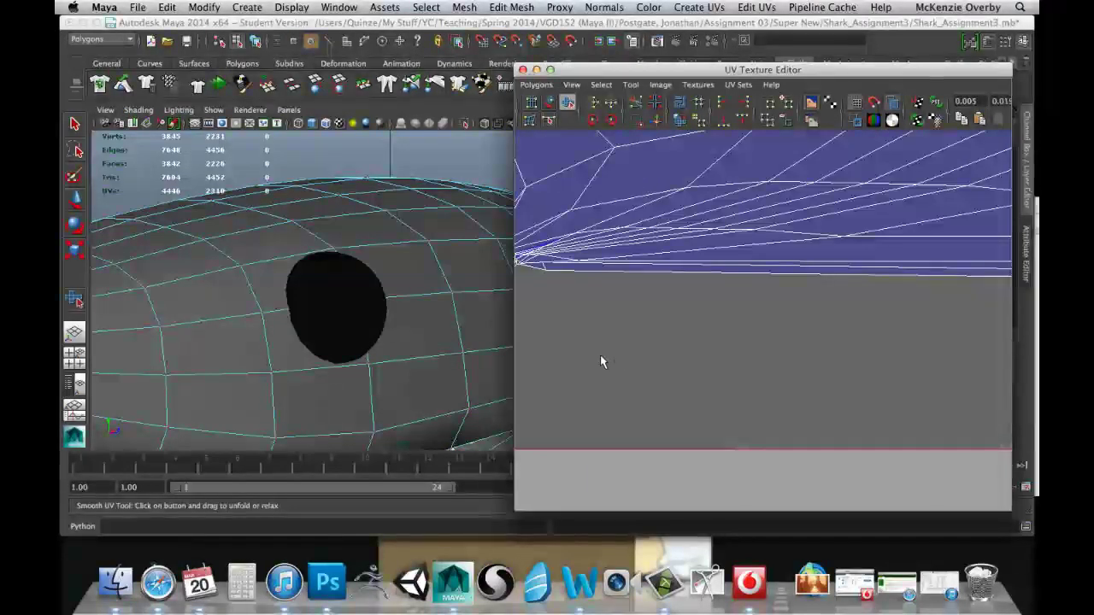
{"action": "middle_click_drag", "start_coordinate": [600, 356], "coordinate": [767, 264], "text": "alt"}
{"action": "scroll", "coordinate": [767, 264], "scroll_direction": "up", "scroll_amount": 1}
{"action": "left_click", "coordinate": [620, 309]}
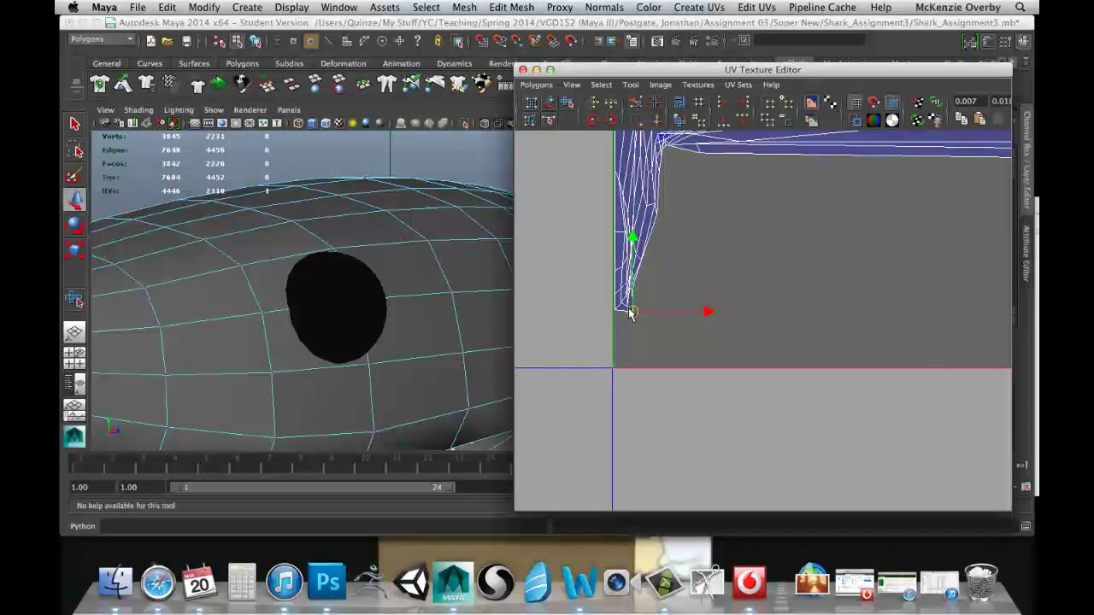
{"action": "left_click_drag", "start_coordinate": [630, 312], "coordinate": [612, 349]}
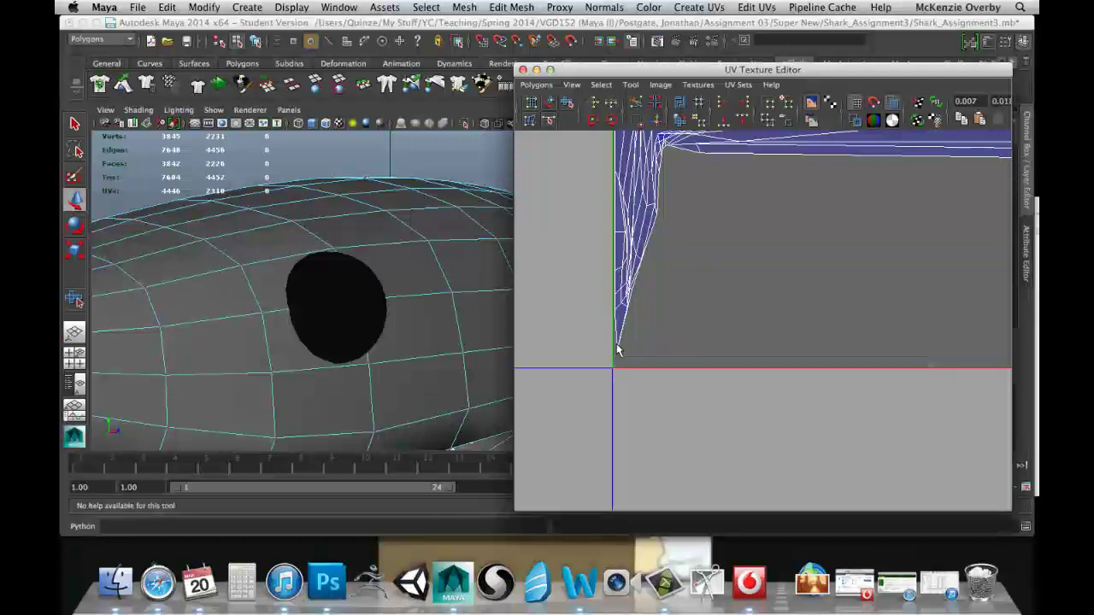
Move the next two border UVs of the crumpled lower-left corner down and outward in a row along the grid's lower edge
{"action": "scroll", "coordinate": [629, 308], "scroll_direction": "up", "scroll_amount": 4}
{"action": "middle_click_drag", "start_coordinate": [628, 305], "coordinate": [772, 265], "text": "alt"}
{"action": "scroll", "coordinate": [759, 273], "scroll_direction": "up", "scroll_amount": 2}
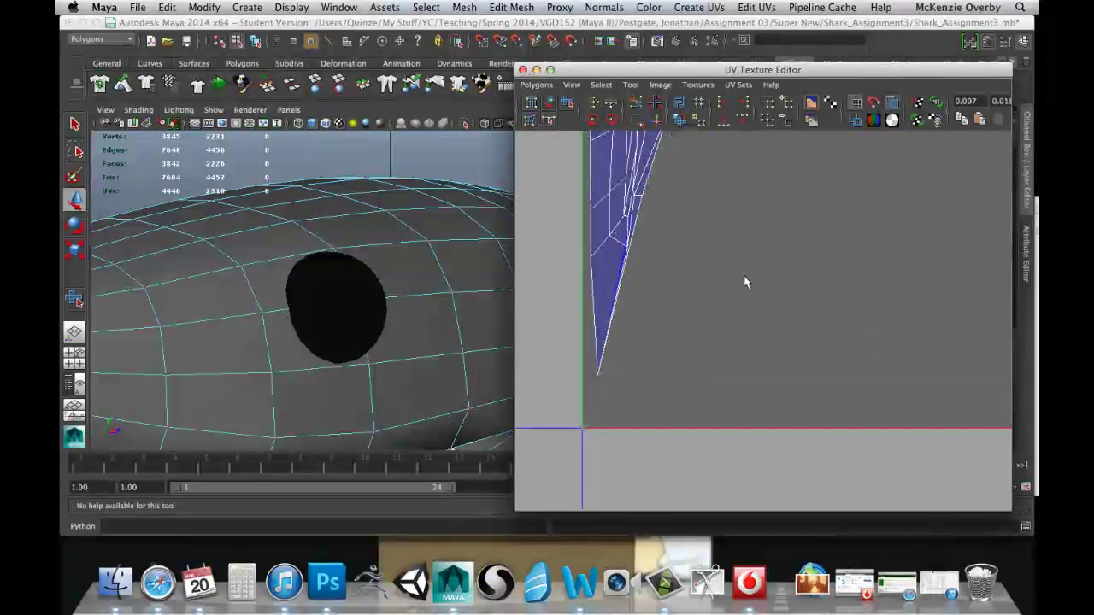
{"action": "left_click", "coordinate": [641, 200]}
{"action": "left_click_drag", "start_coordinate": [640, 200], "coordinate": [685, 417]}
{"action": "middle_click_drag", "start_coordinate": [630, 209], "coordinate": [573, 291], "text": "alt"}
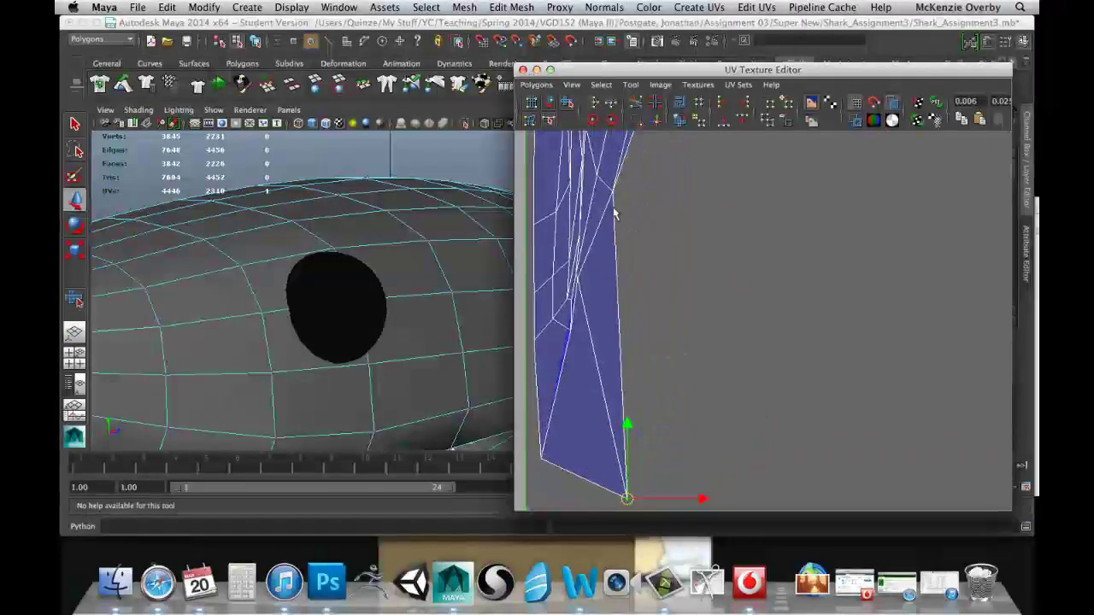
{"action": "left_click", "coordinate": [609, 196]}
{"action": "left_click_drag", "start_coordinate": [615, 191], "coordinate": [840, 503]}
{"action": "left_click", "coordinate": [614, 195]}
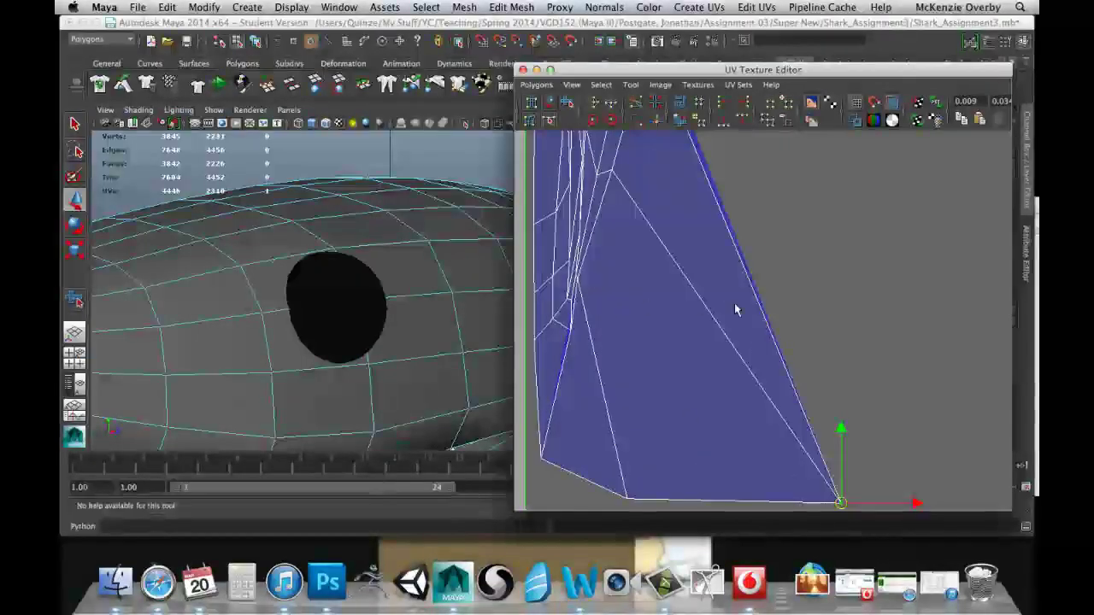
{"action": "scroll", "coordinate": [814, 318], "scroll_direction": "down", "scroll_amount": 6}
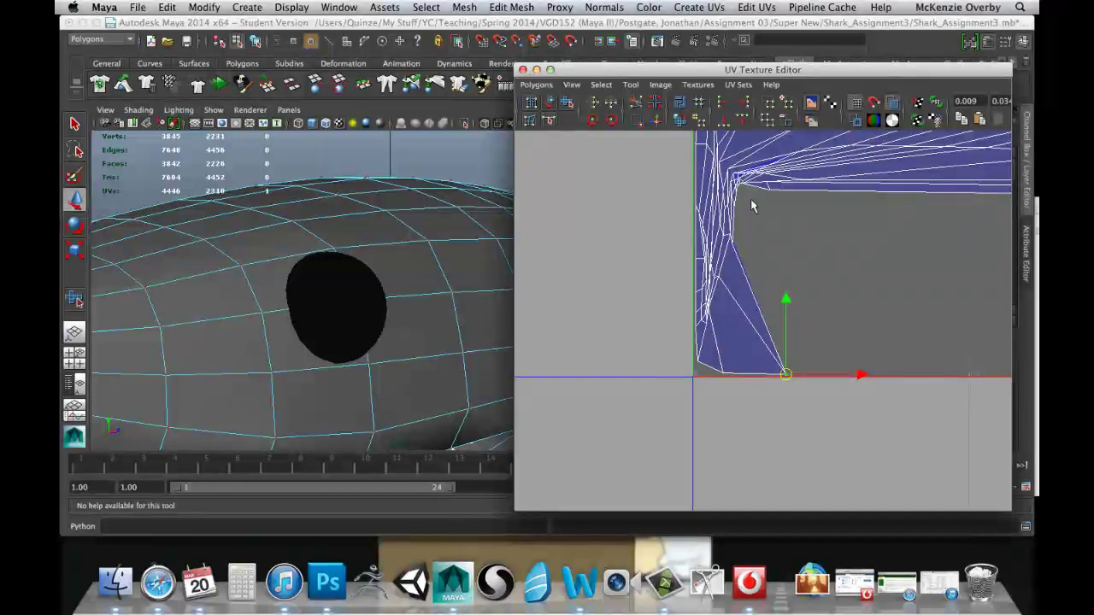
Pull two more border UVs from the corner's narrow strip diagonally down, extending the row along the grid's lower edge
{"action": "scroll", "coordinate": [789, 228], "scroll_direction": "up", "scroll_amount": 5}
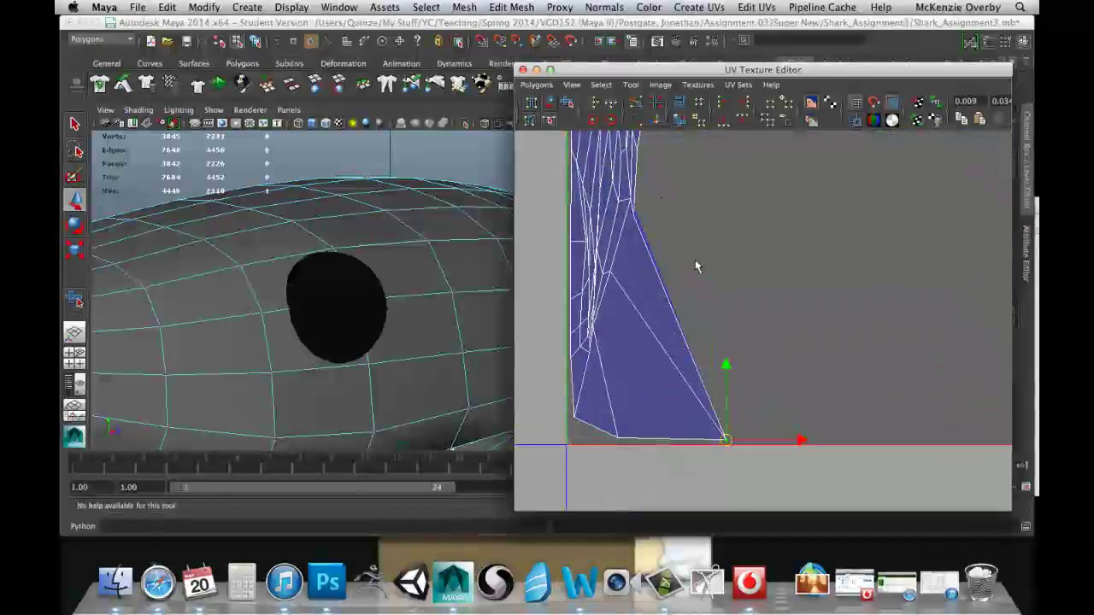
{"action": "left_click", "coordinate": [634, 220]}
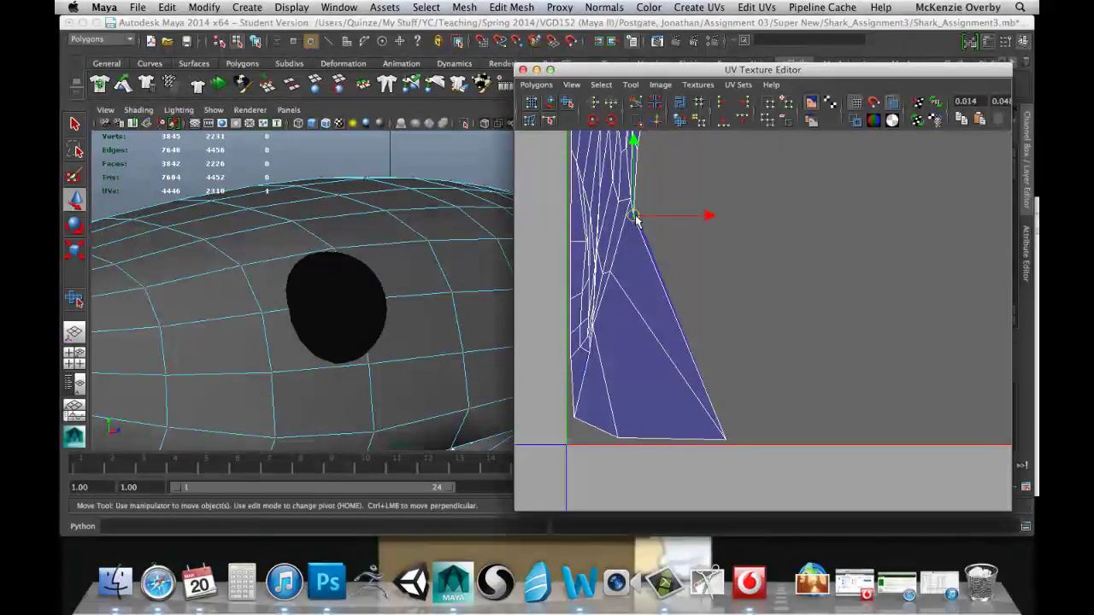
{"action": "left_click_drag", "start_coordinate": [635, 219], "coordinate": [866, 436]}
{"action": "middle_click_drag", "start_coordinate": [679, 176], "coordinate": [627, 228], "text": "alt"}
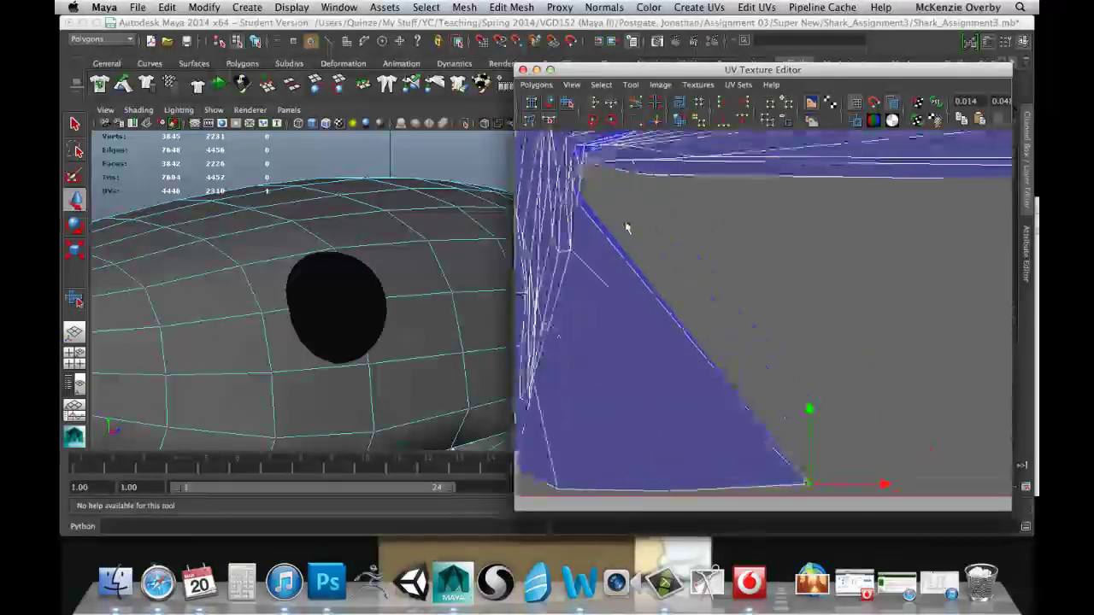
{"action": "left_click", "coordinate": [576, 202]}
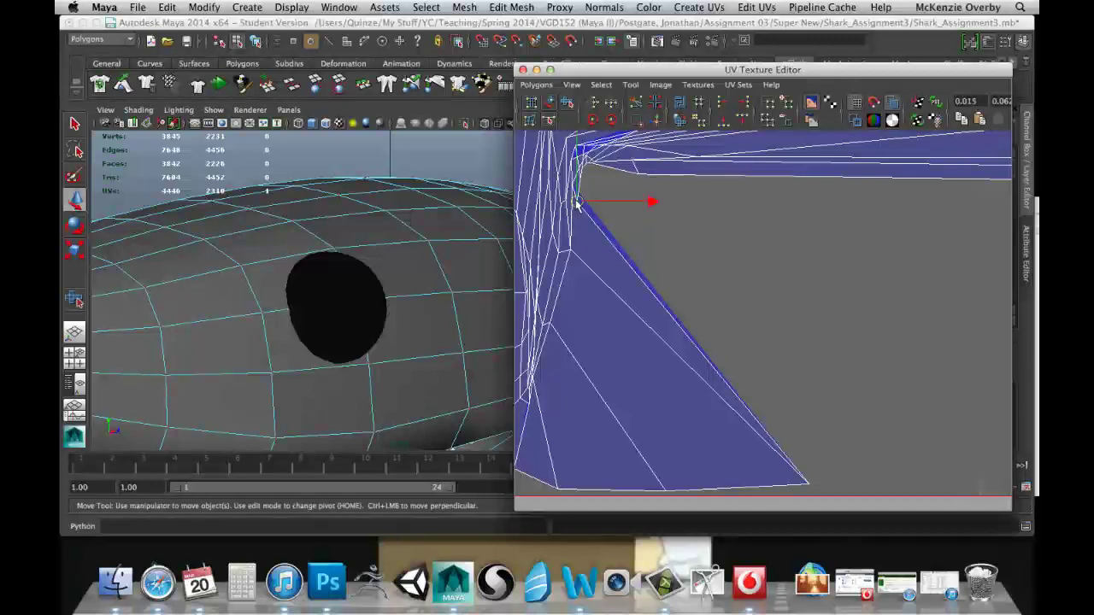
{"action": "left_click_drag", "start_coordinate": [576, 202], "coordinate": [931, 489]}
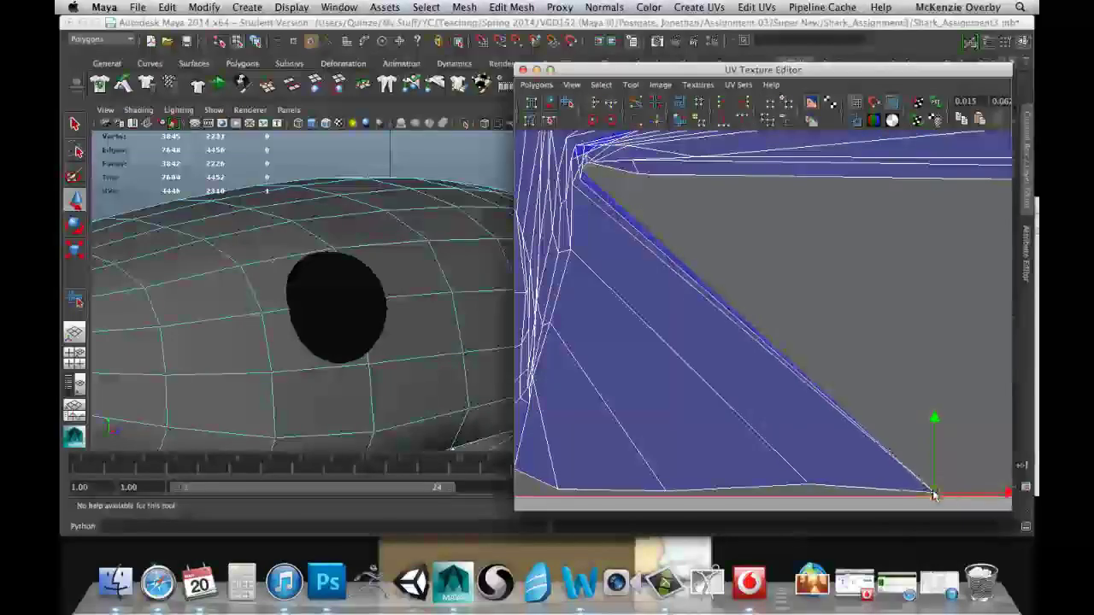
Move the UVs bunched at the corner's inner bend down and outward to the far end of the row
{"action": "left_click", "coordinate": [579, 180]}
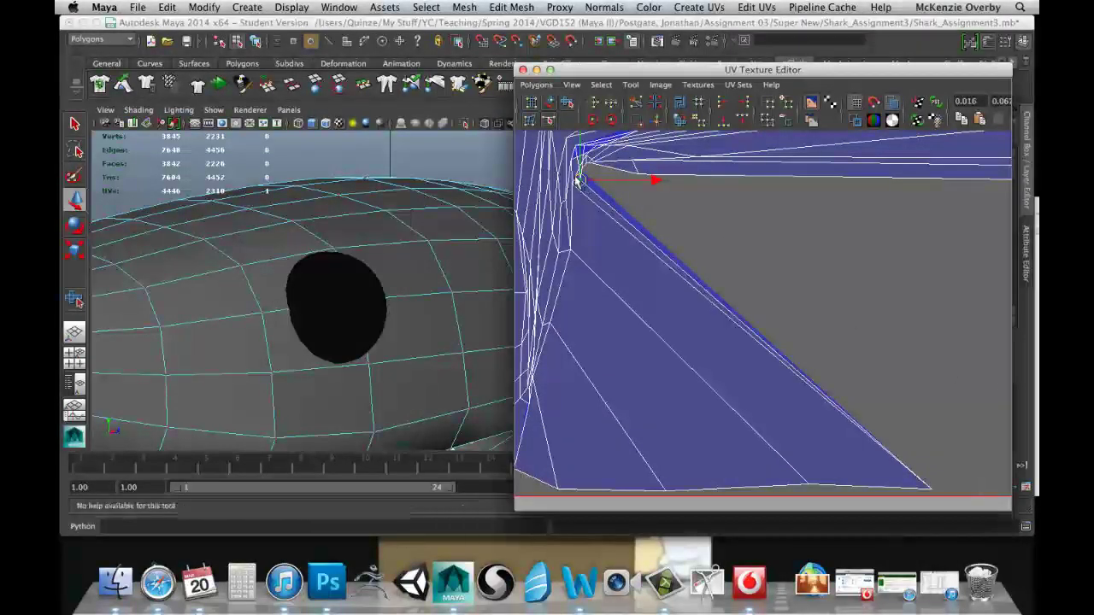
{"action": "left_click_drag", "start_coordinate": [631, 202], "coordinate": [996, 476]}
{"action": "middle_click_drag", "start_coordinate": [837, 268], "coordinate": [793, 325], "text": "alt"}
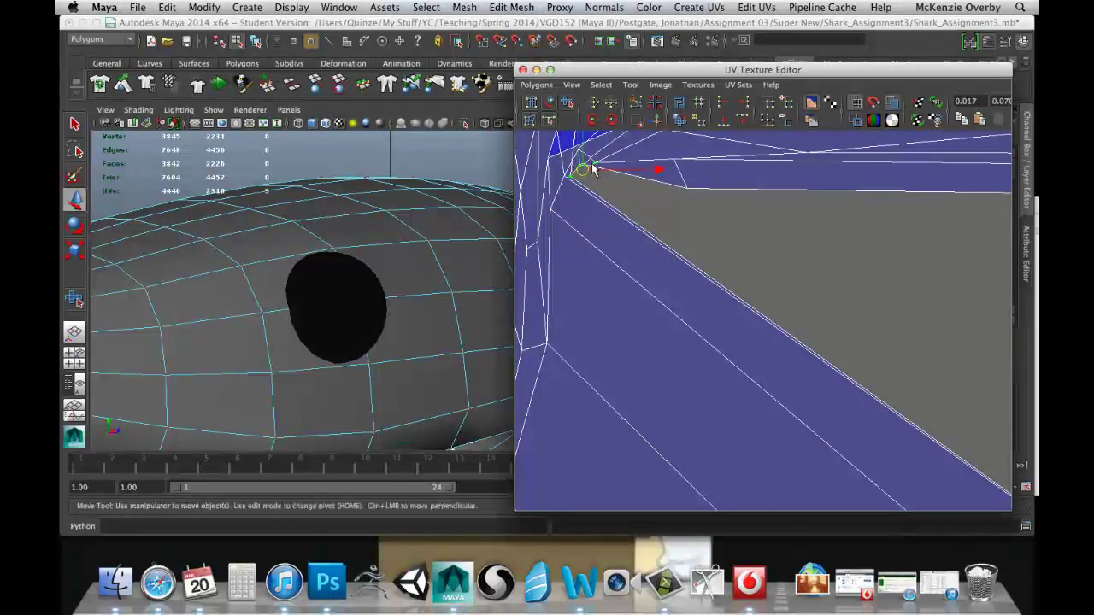
{"action": "left_click_drag", "start_coordinate": [583, 171], "coordinate": [1036, 434]}
{"action": "middle_click_drag", "start_coordinate": [956, 376], "coordinate": [658, 363], "text": "alt"}
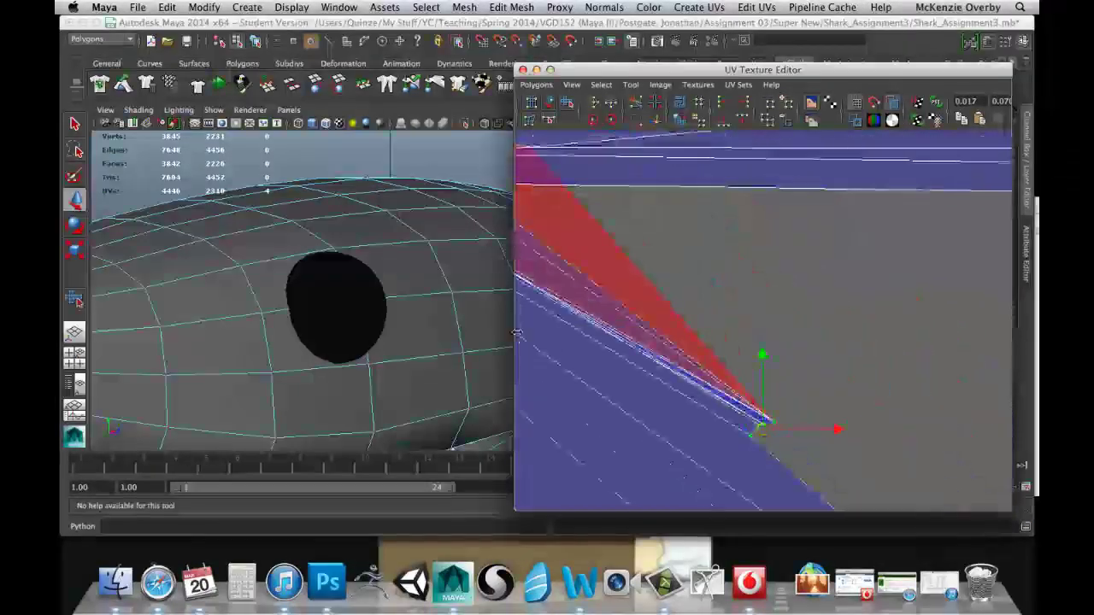
{"action": "right_click_drag", "start_coordinate": [658, 362], "coordinate": [605, 323], "text": "alt"}
{"action": "middle_click_drag", "start_coordinate": [862, 318], "coordinate": [760, 225], "text": "alt"}
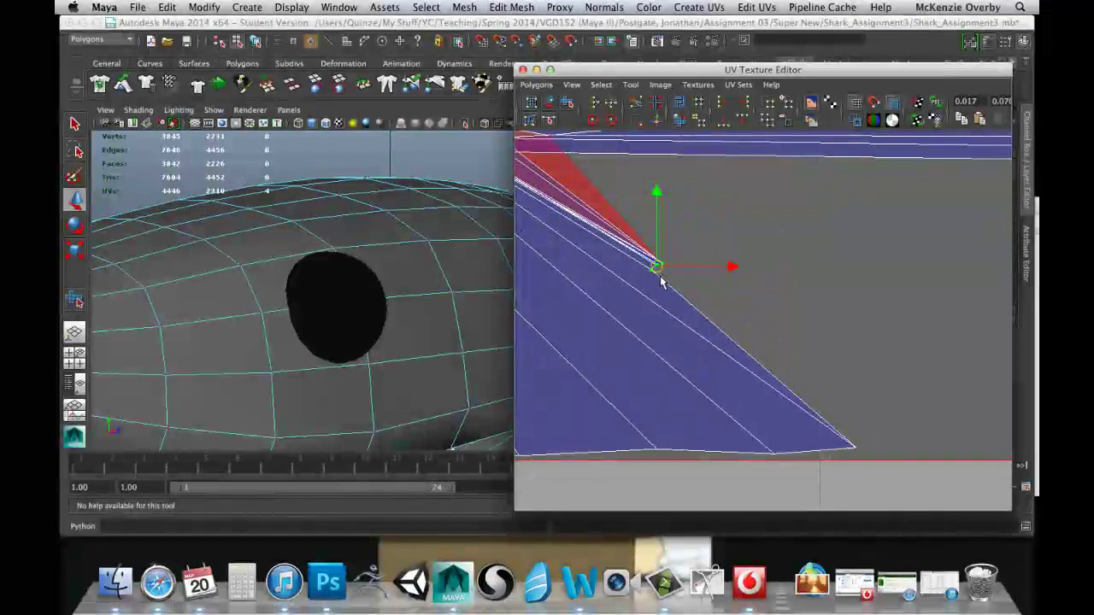
{"action": "left_click_drag", "start_coordinate": [659, 273], "coordinate": [983, 457]}
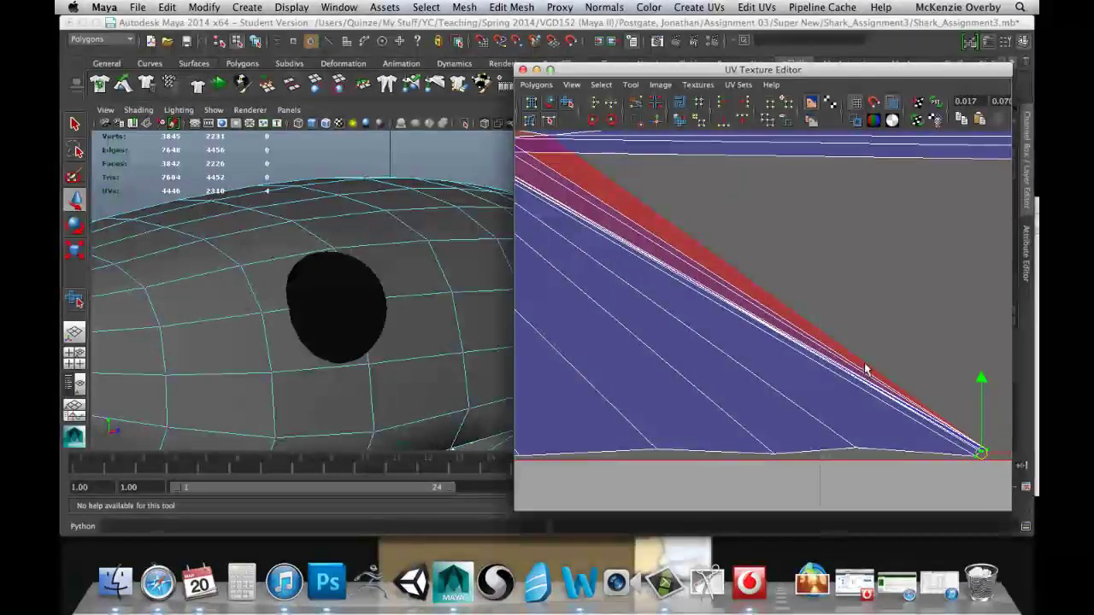
Pull the overlapping UV beside the corner's inner bend outward, away from the bunched UVs
{"action": "middle_click_drag", "start_coordinate": [864, 368], "coordinate": [976, 446], "text": "alt"}
{"action": "middle_click_drag", "start_coordinate": [652, 347], "coordinate": [787, 366], "text": "alt"}
{"action": "right_click_drag", "start_coordinate": [786, 365], "coordinate": [794, 346], "text": "alt"}
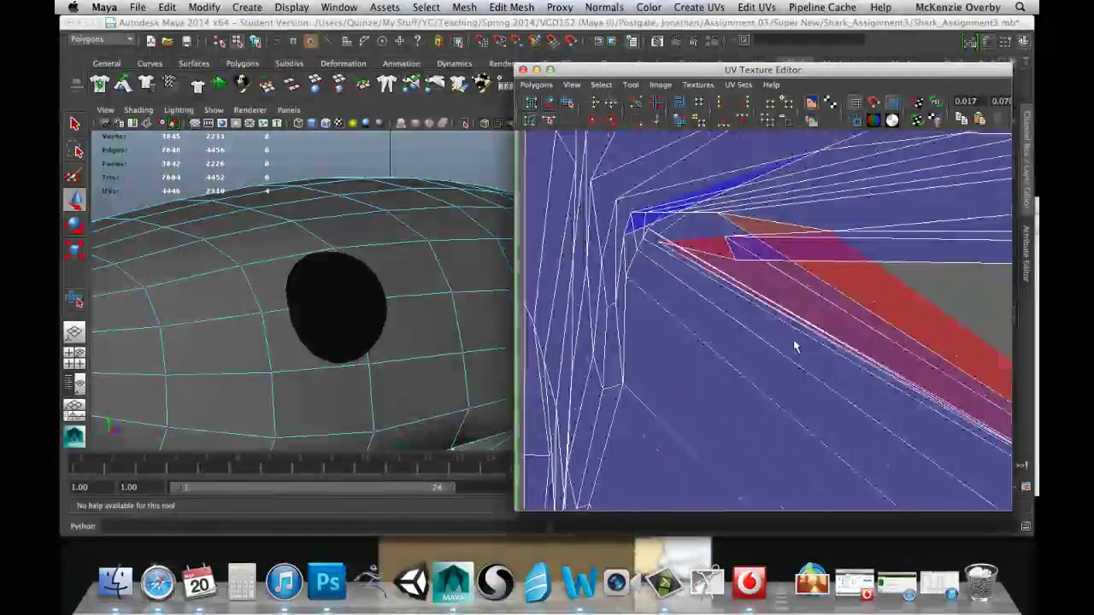
{"action": "middle_click_drag", "start_coordinate": [867, 283], "coordinate": [811, 301], "text": "alt"}
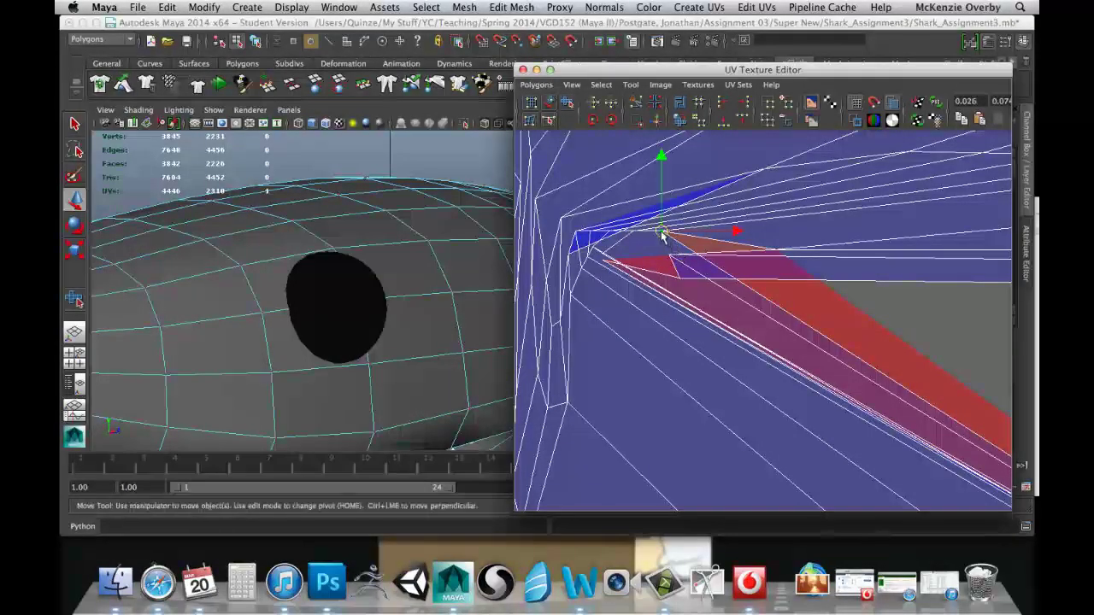
{"action": "left_click_drag", "start_coordinate": [663, 235], "coordinate": [988, 321]}
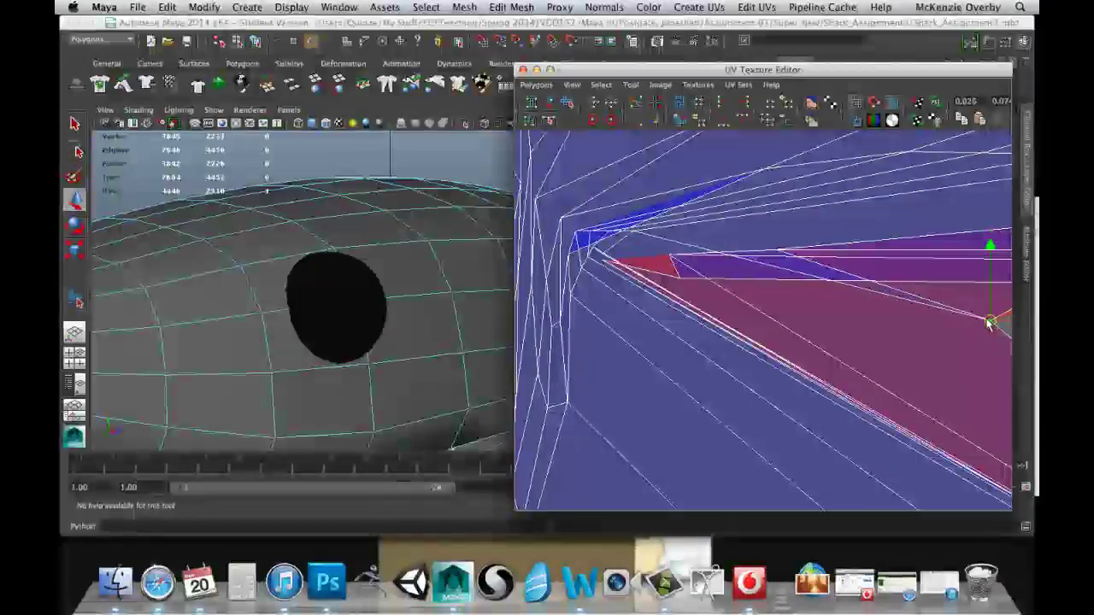
{"action": "middle_click_drag", "start_coordinate": [710, 283], "coordinate": [502, 217], "text": "alt"}
{"action": "right_click_drag", "start_coordinate": [940, 342], "coordinate": [859, 331], "text": "alt"}
{"action": "middle_click_drag", "start_coordinate": [786, 281], "coordinate": [629, 178], "text": "alt"}
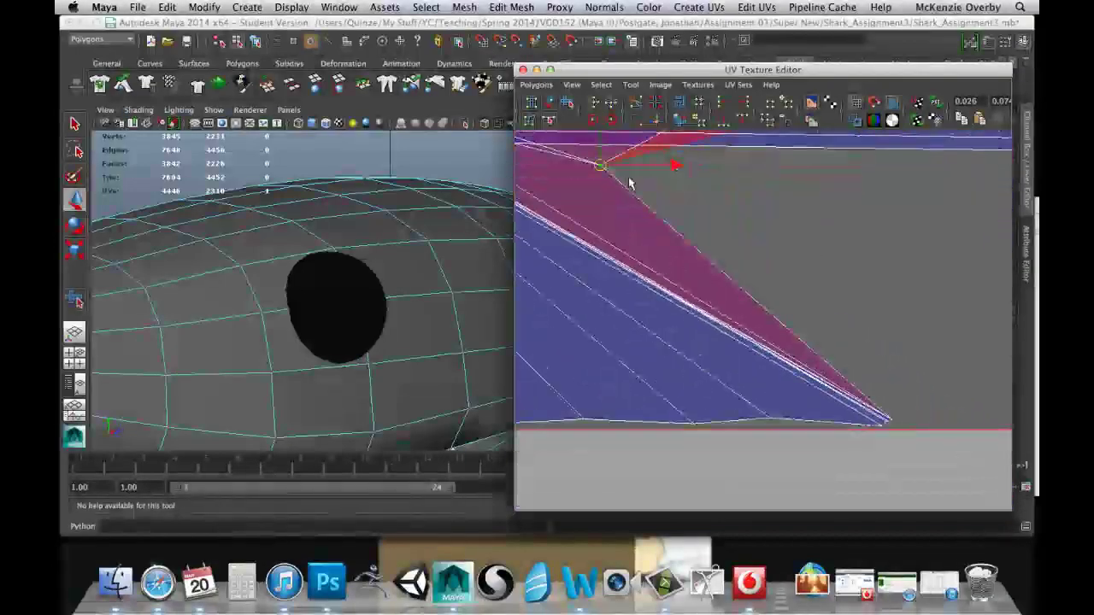
Separate the stacked UVs at the tip of the pulled-out row by moving two of them upward
{"action": "middle_click_drag", "start_coordinate": [878, 399], "coordinate": [804, 323], "text": "alt"}
{"action": "right_click_drag", "start_coordinate": [744, 335], "coordinate": [904, 355], "text": "alt"}
{"action": "right_click_drag", "start_coordinate": [811, 343], "coordinate": [921, 347], "text": "alt"}
{"action": "middle_click_drag", "start_coordinate": [889, 366], "coordinate": [737, 340], "text": "alt"}
{"action": "right_click_drag", "start_coordinate": [736, 340], "coordinate": [809, 369], "text": "alt"}
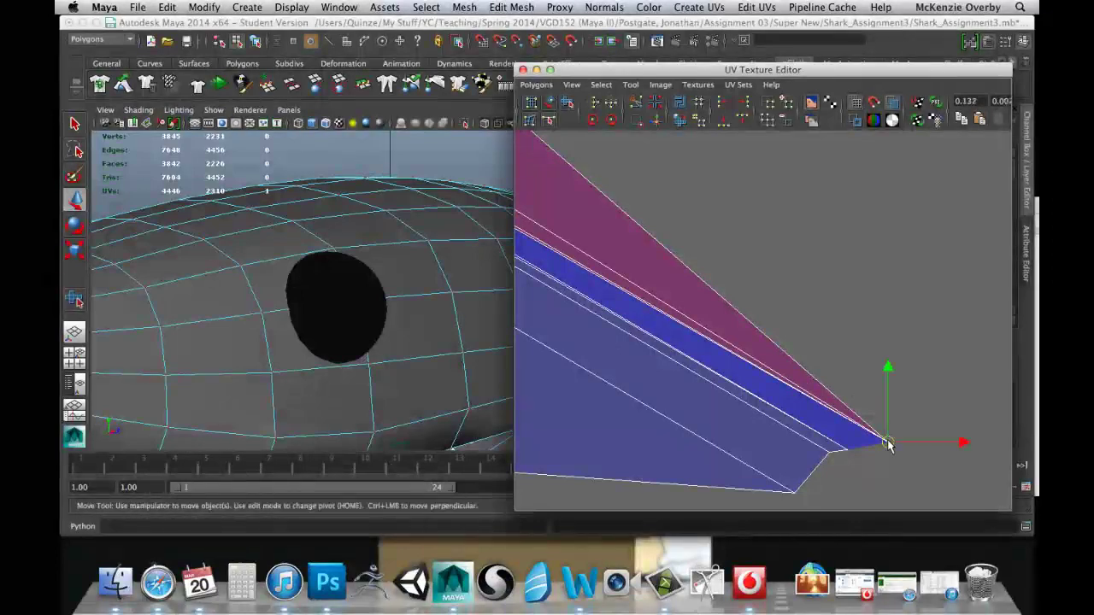
{"action": "left_click_drag", "start_coordinate": [889, 444], "coordinate": [762, 241]}
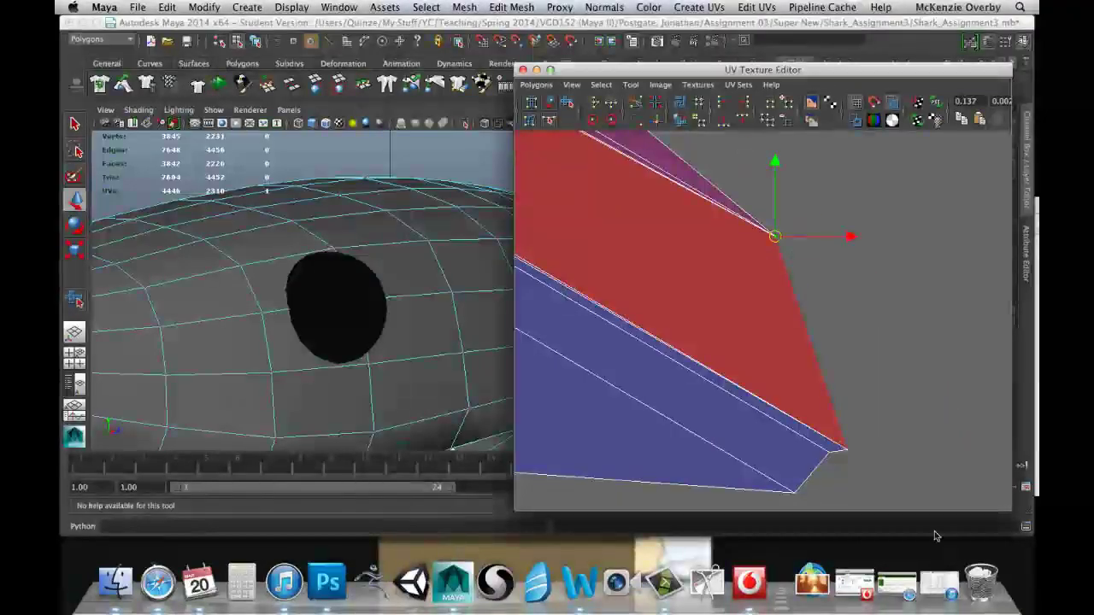
{"action": "left_click_drag", "start_coordinate": [847, 451], "coordinate": [838, 349]}
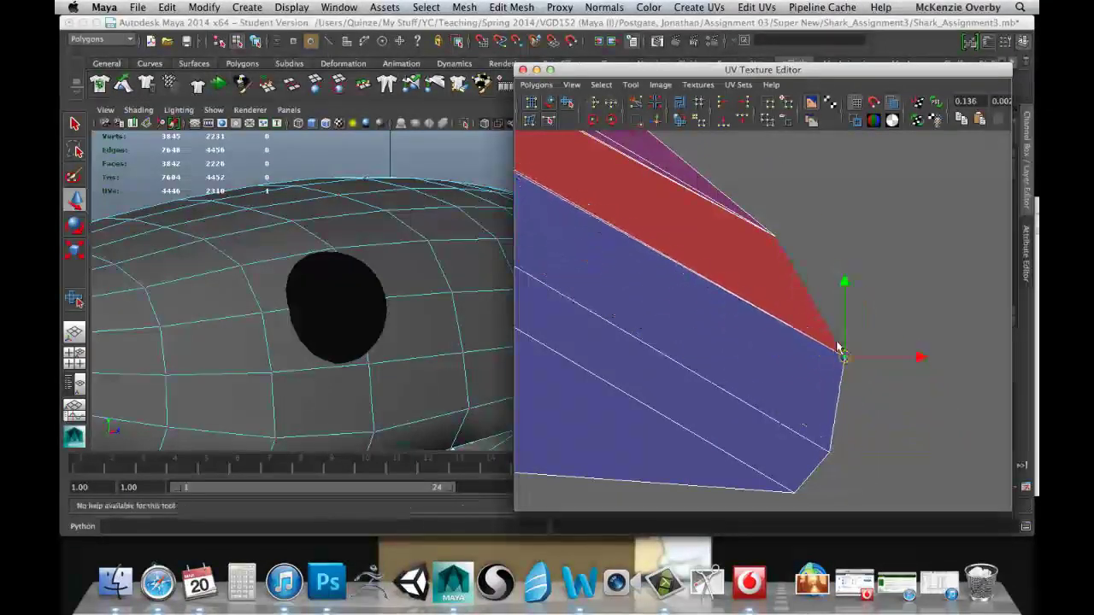
Select the UV left behind at the corner's inner bend and move it out to the tip of the row
{"action": "middle_click_drag", "start_coordinate": [812, 334], "coordinate": [933, 503], "text": "alt"}
{"action": "middle_click_drag", "start_coordinate": [767, 264], "coordinate": [830, 368], "text": "alt"}
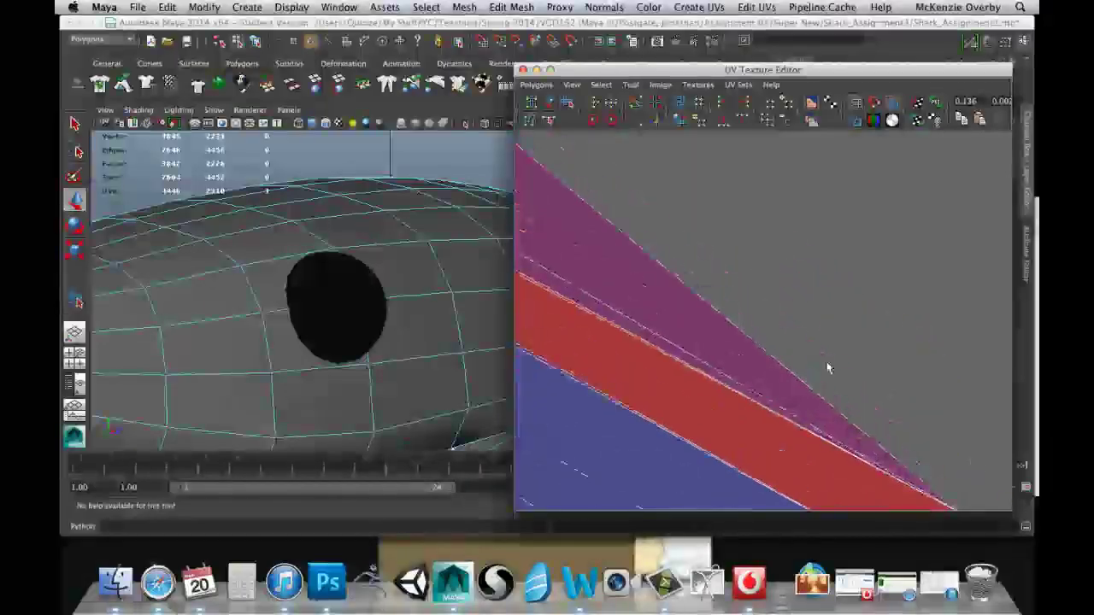
{"action": "right_click_drag", "start_coordinate": [830, 369], "coordinate": [669, 278], "text": "alt"}
{"action": "middle_click_drag", "start_coordinate": [670, 278], "coordinate": [863, 393], "text": "alt"}
{"action": "middle_click_drag", "start_coordinate": [742, 322], "coordinate": [788, 390], "text": "alt"}
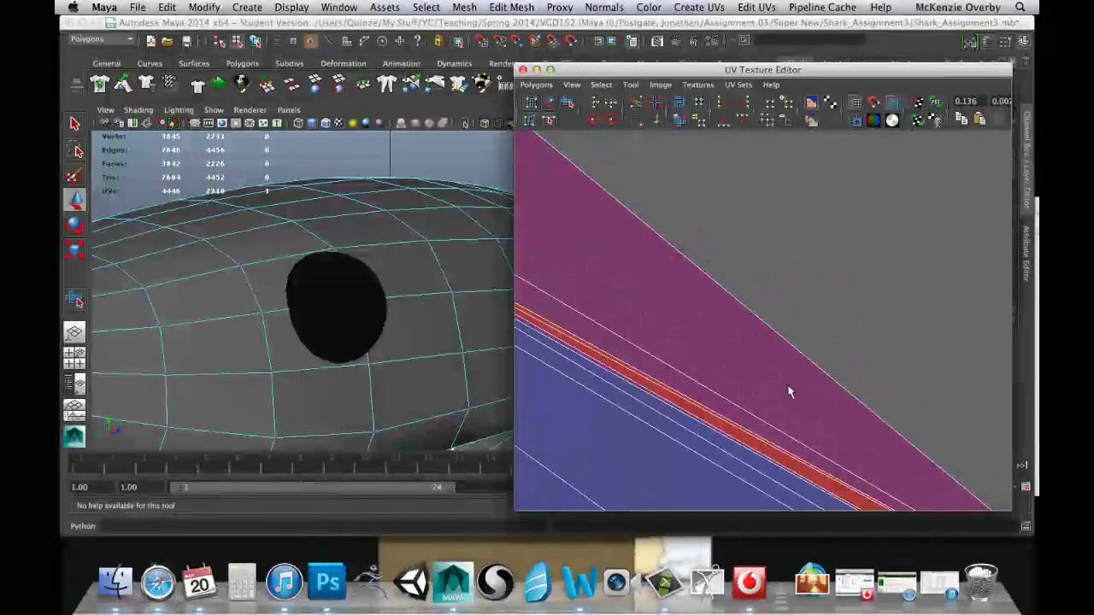
{"action": "right_click_drag", "start_coordinate": [789, 391], "coordinate": [784, 390], "text": "alt"}
{"action": "scroll", "coordinate": [784, 389], "scroll_direction": "down", "scroll_amount": 2}
{"action": "middle_click_drag", "start_coordinate": [802, 385], "coordinate": [933, 441], "text": "alt"}
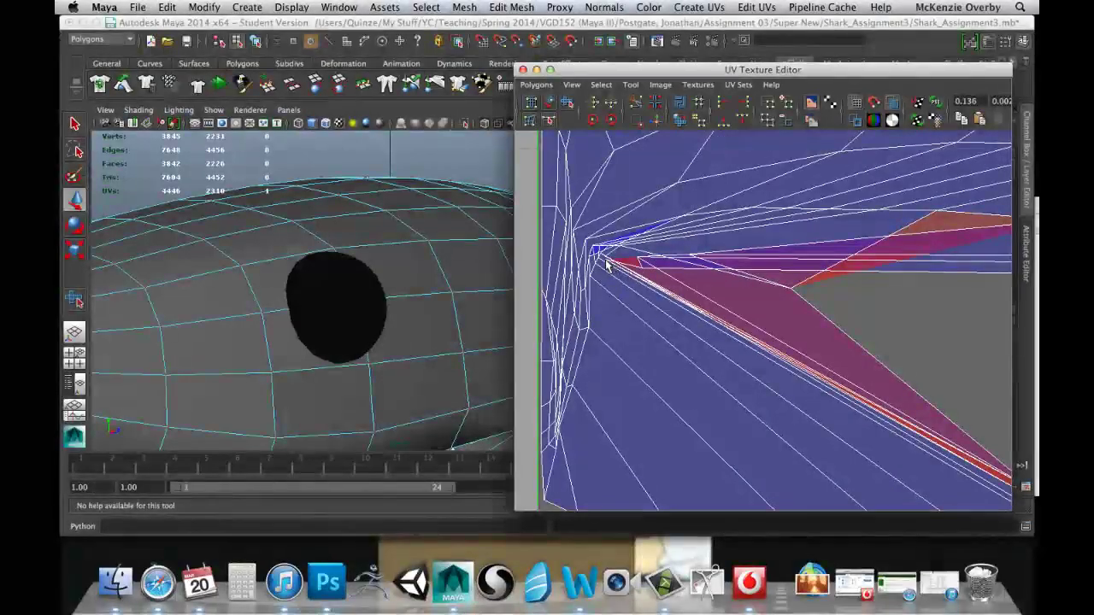
{"action": "left_click", "coordinate": [607, 260]}
{"action": "left_click_drag", "start_coordinate": [607, 259], "coordinate": [1010, 445]}
{"action": "middle_click_drag", "start_coordinate": [1010, 442], "coordinate": [854, 334], "text": "alt"}
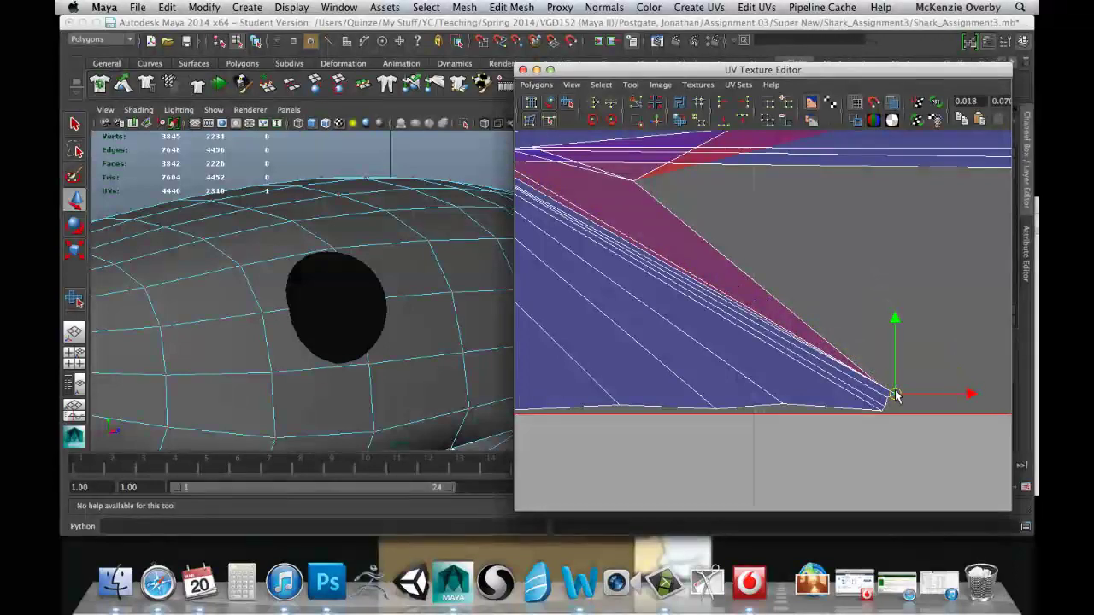
Move the pair of border UVs above the pulled-out tip outward and down past its end
{"action": "middle_click_drag", "start_coordinate": [887, 392], "coordinate": [1044, 489], "text": "alt"}
{"action": "left_click_drag", "start_coordinate": [636, 240], "coordinate": [952, 359]}
{"action": "middle_click_drag", "start_coordinate": [952, 359], "coordinate": [899, 319], "text": "alt"}
{"action": "middle_click_drag", "start_coordinate": [1022, 338], "coordinate": [863, 295], "text": "alt"}
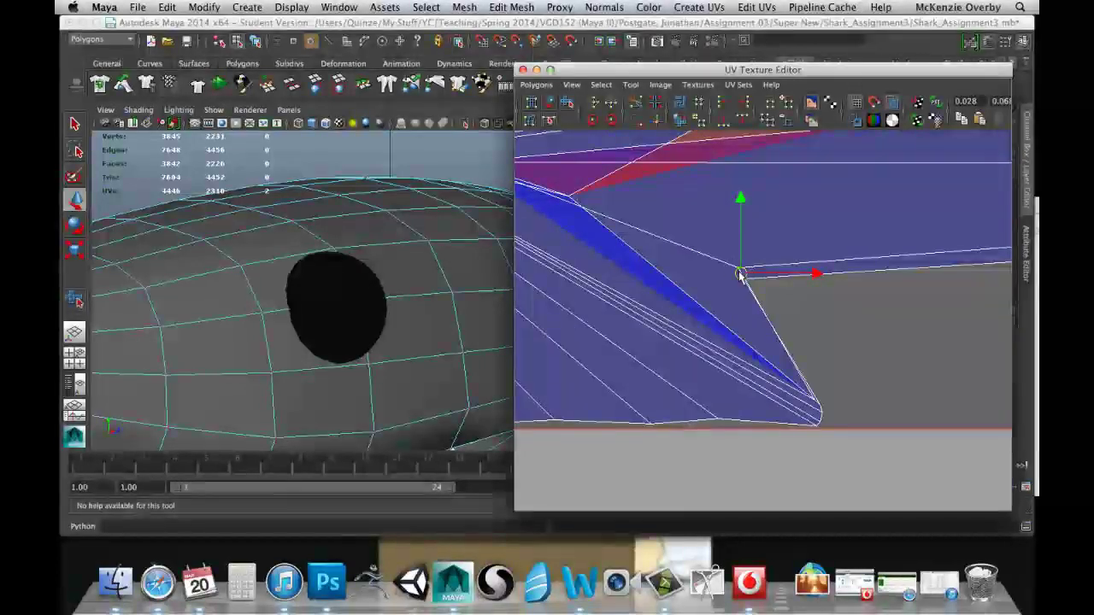
{"action": "left_click_drag", "start_coordinate": [740, 276], "coordinate": [876, 390]}
Spread the border UVs at the tip along the grid's lower edge, moving them one by one into an even row
{"action": "middle_click_drag", "start_coordinate": [876, 391], "coordinate": [759, 341], "text": "alt"}
{"action": "right_click_drag", "start_coordinate": [645, 304], "coordinate": [686, 343], "text": "alt"}
{"action": "middle_click_drag", "start_coordinate": [685, 343], "coordinate": [766, 302], "text": "alt"}
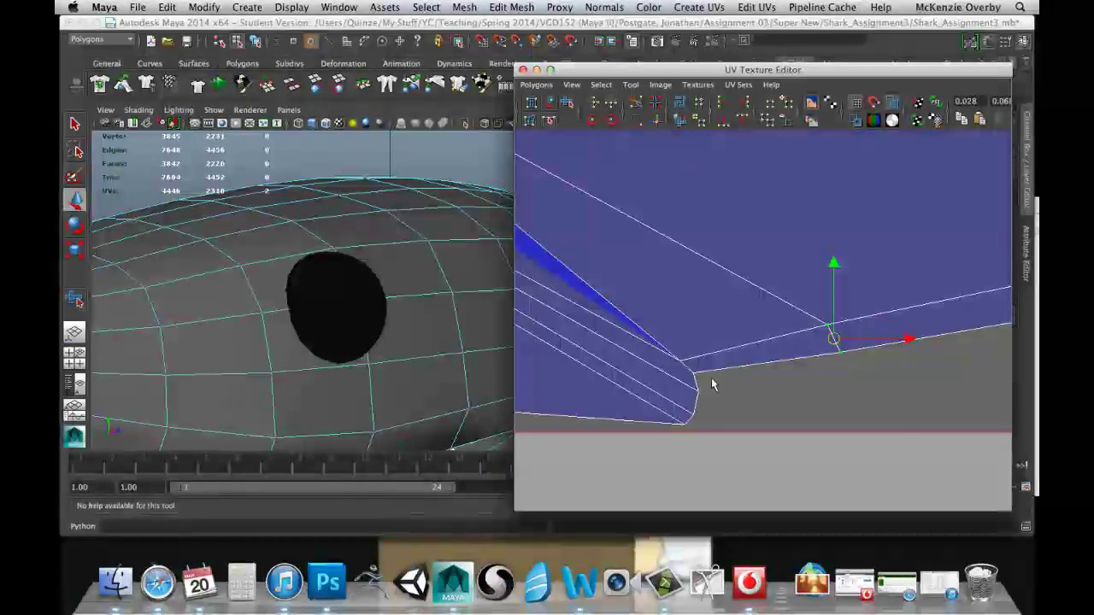
{"action": "left_click_drag", "start_coordinate": [695, 377], "coordinate": [765, 427]}
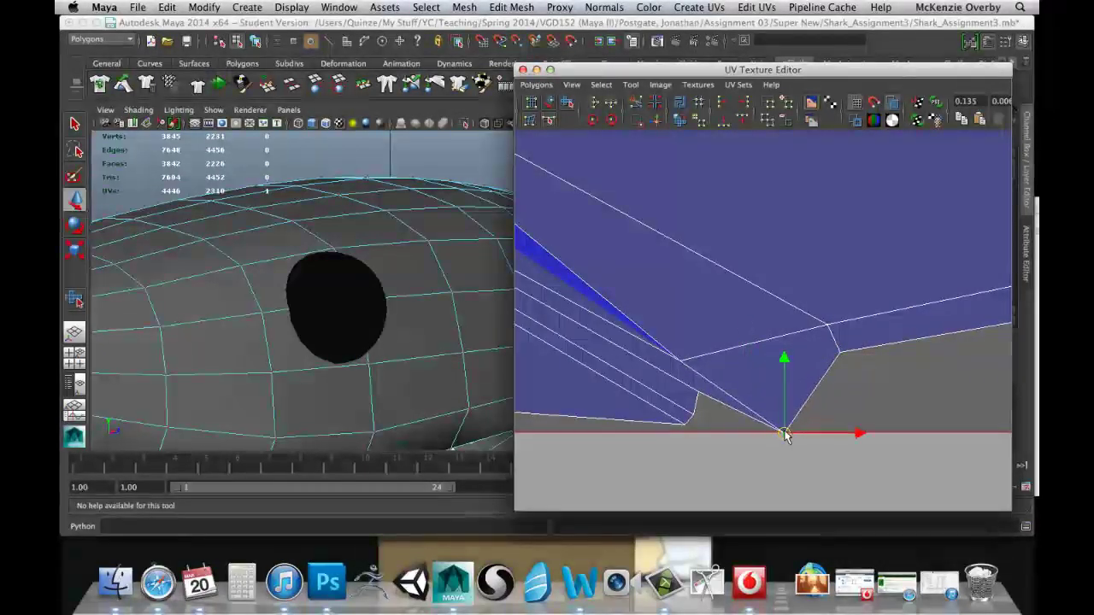
{"action": "left_click", "coordinate": [698, 392]}
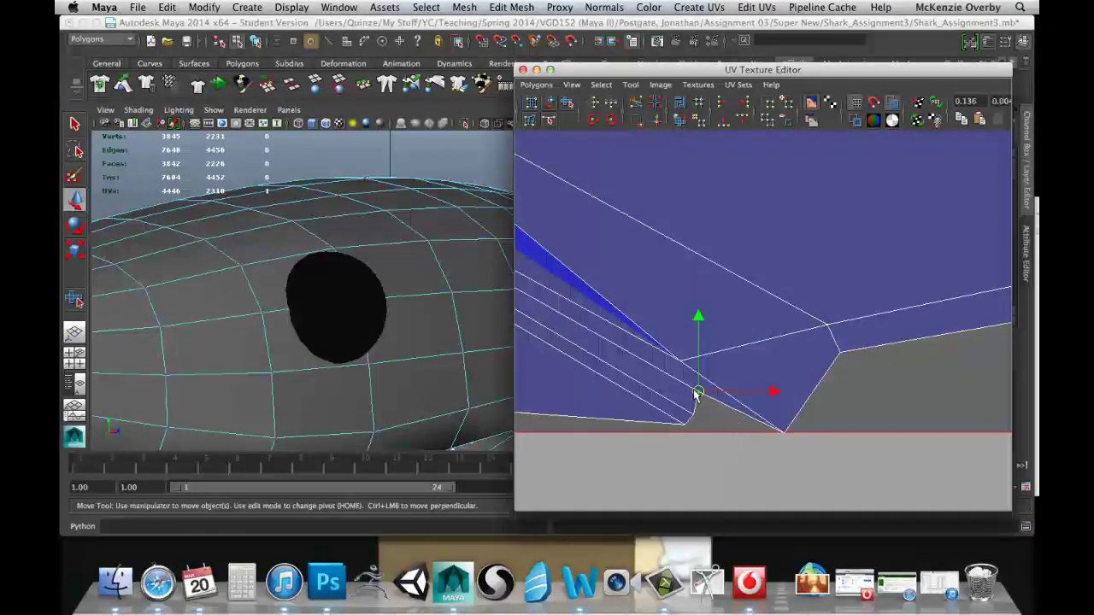
{"action": "left_click_drag", "start_coordinate": [696, 393], "coordinate": [700, 428]}
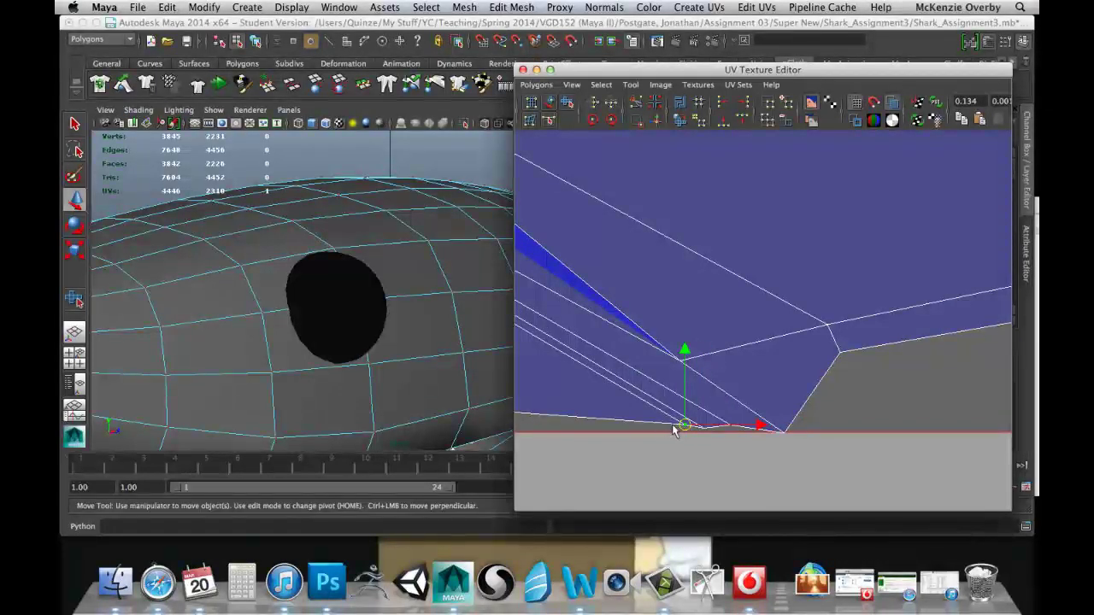
{"action": "left_click_drag", "start_coordinate": [674, 430], "coordinate": [637, 430]}
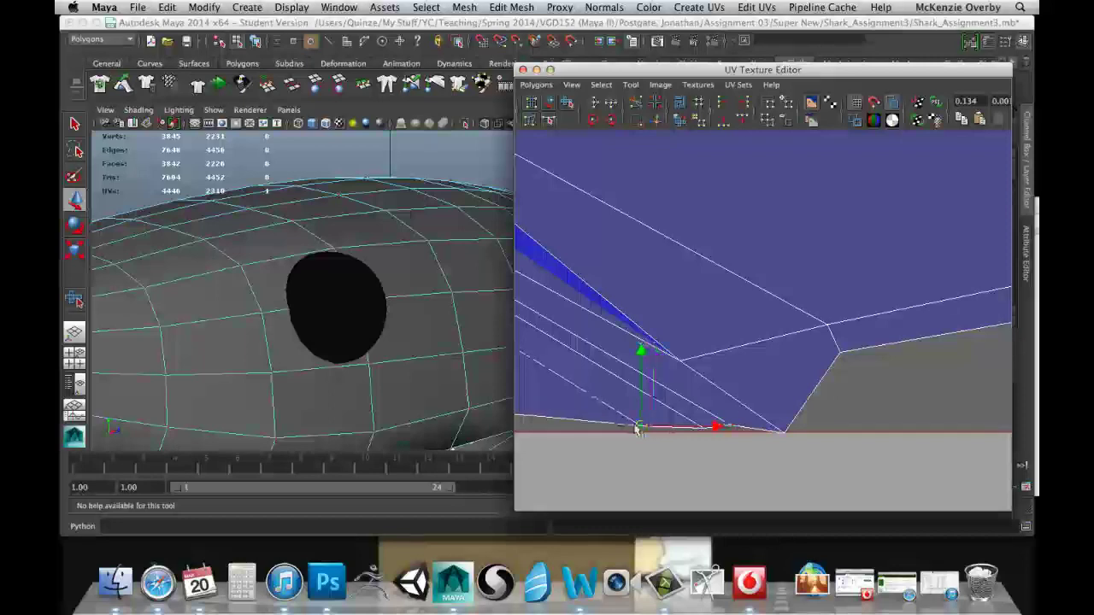
Move the border UV just beyond the tip down onto the grid's lower edge
{"action": "left_click", "coordinate": [837, 352]}
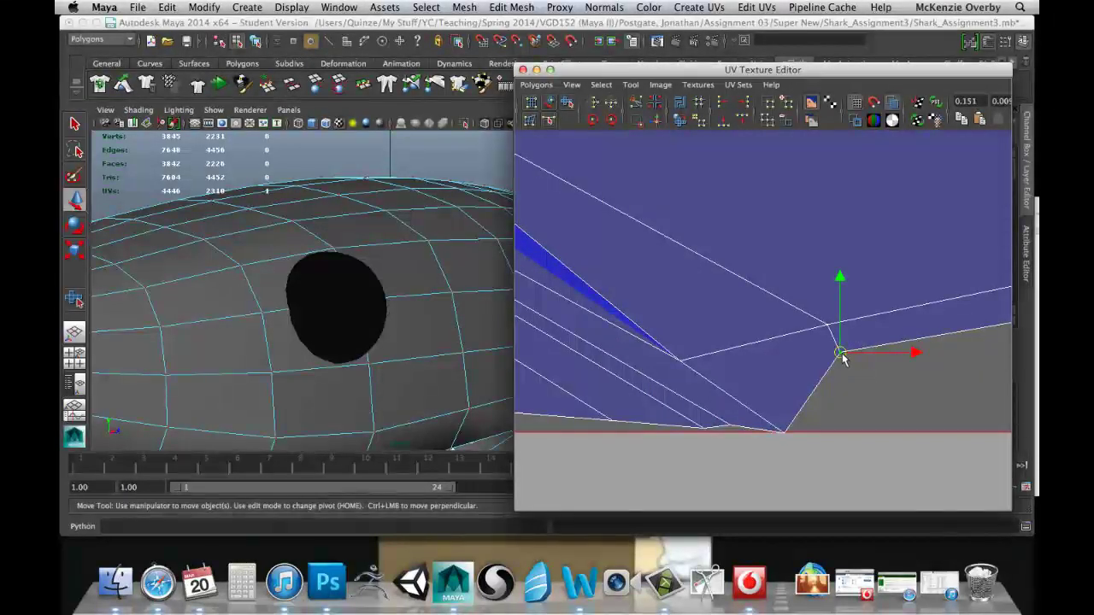
{"action": "left_click_drag", "start_coordinate": [842, 353], "coordinate": [877, 432]}
{"action": "right_click_drag", "start_coordinate": [877, 434], "coordinate": [654, 318], "text": "alt"}
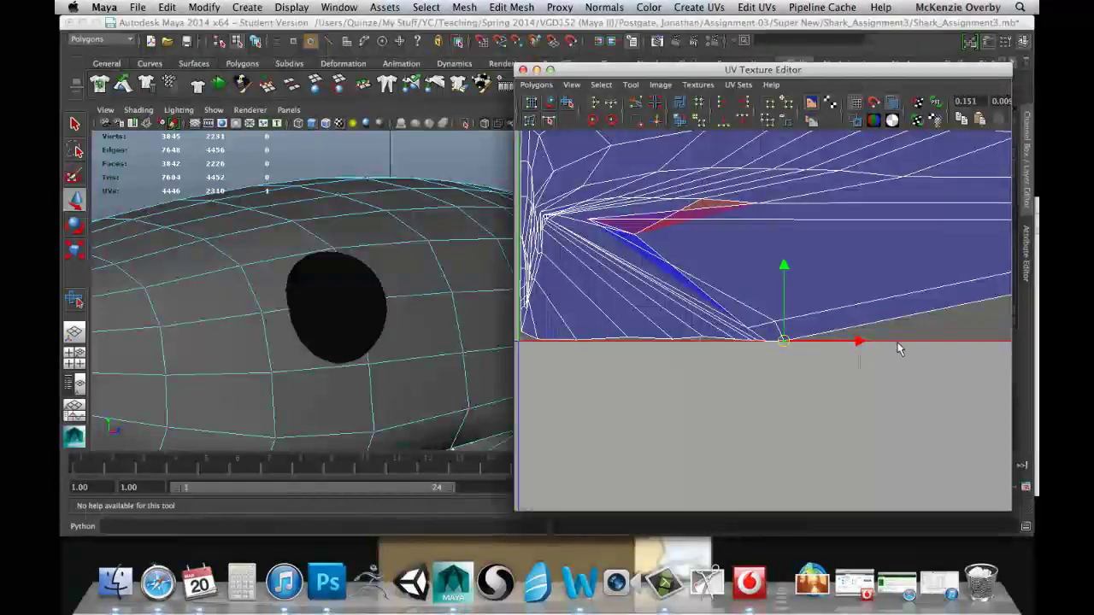
Examine the UV shell's lower border and overall layout for remaining gaps and uneven spacing
{"action": "middle_click_drag", "start_coordinate": [899, 349], "coordinate": [797, 385], "text": "alt"}
{"action": "right_click_drag", "start_coordinate": [620, 314], "coordinate": [657, 314], "text": "alt"}
{"action": "middle_click_drag", "start_coordinate": [817, 284], "coordinate": [503, 298], "text": "alt"}
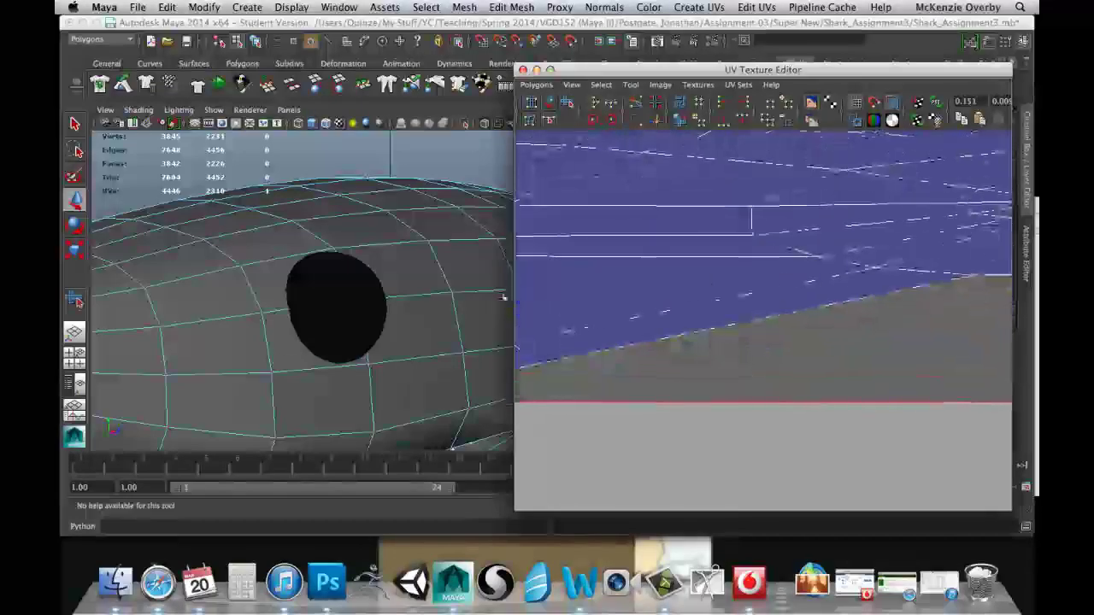
{"action": "middle_click_drag", "start_coordinate": [838, 308], "coordinate": [746, 296], "text": "alt"}
{"action": "middle_click_drag", "start_coordinate": [884, 317], "coordinate": [725, 299], "text": "alt"}
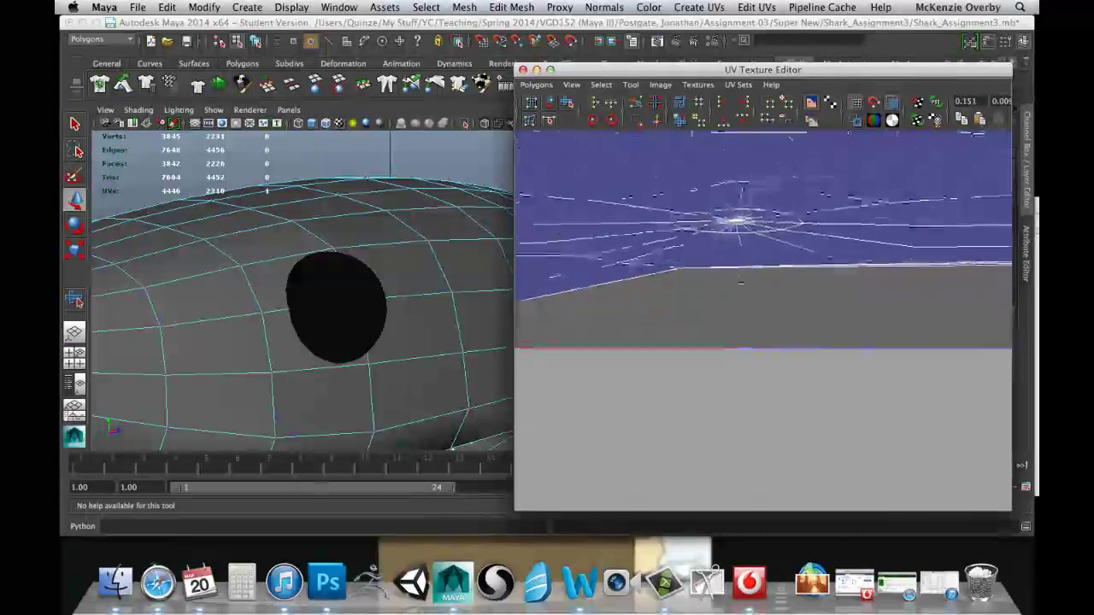
{"action": "right_click_drag", "start_coordinate": [713, 302], "coordinate": [745, 254], "text": "alt"}
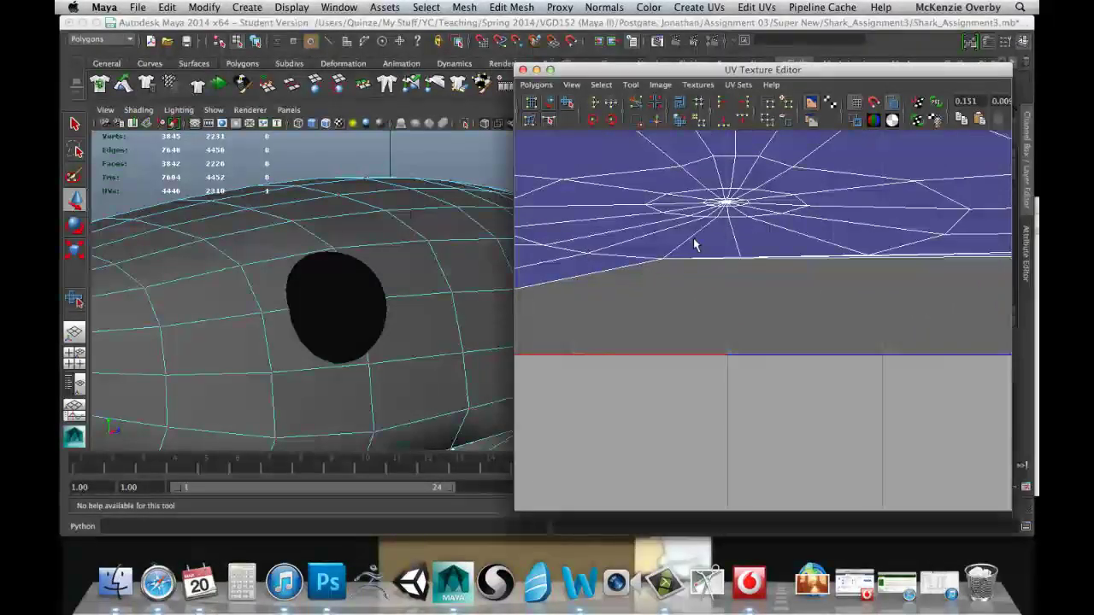
{"action": "middle_click_drag", "start_coordinate": [665, 265], "coordinate": [704, 317], "text": "alt"}
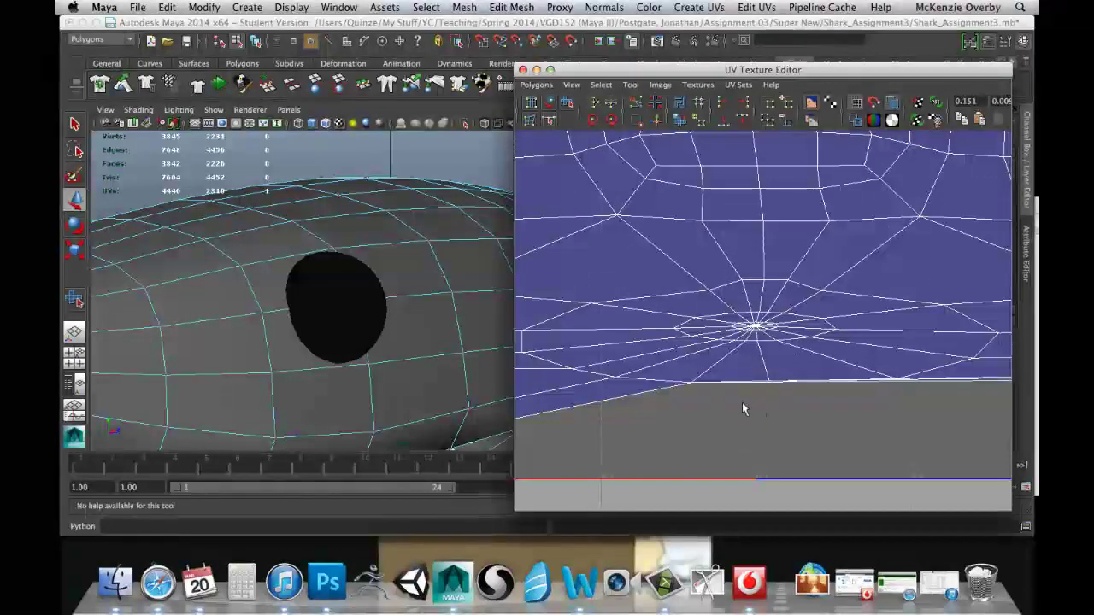
{"action": "scroll", "coordinate": [752, 227], "scroll_direction": "down", "scroll_amount": 8}
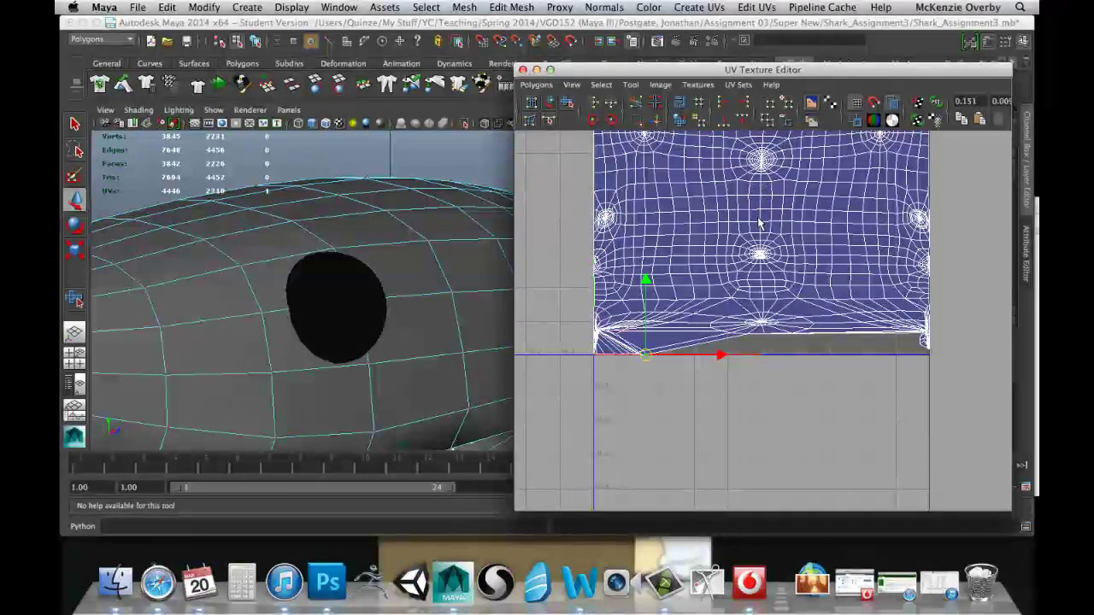
{"action": "middle_click_drag", "start_coordinate": [757, 191], "coordinate": [745, 322], "text": "alt"}
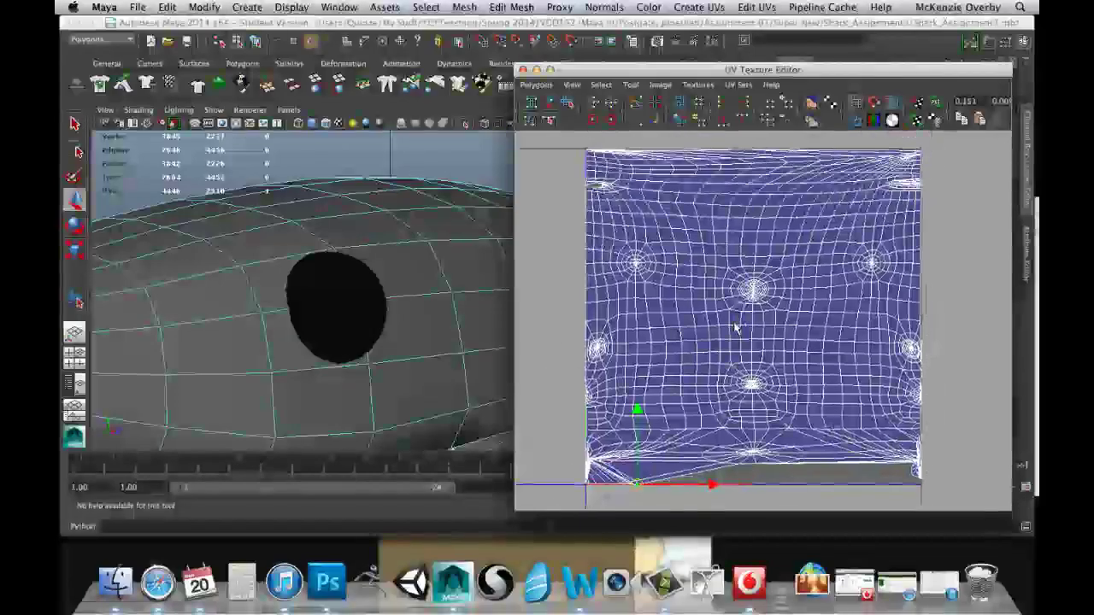
{"action": "right_click_drag", "start_coordinate": [739, 326], "coordinate": [730, 312], "text": "alt"}
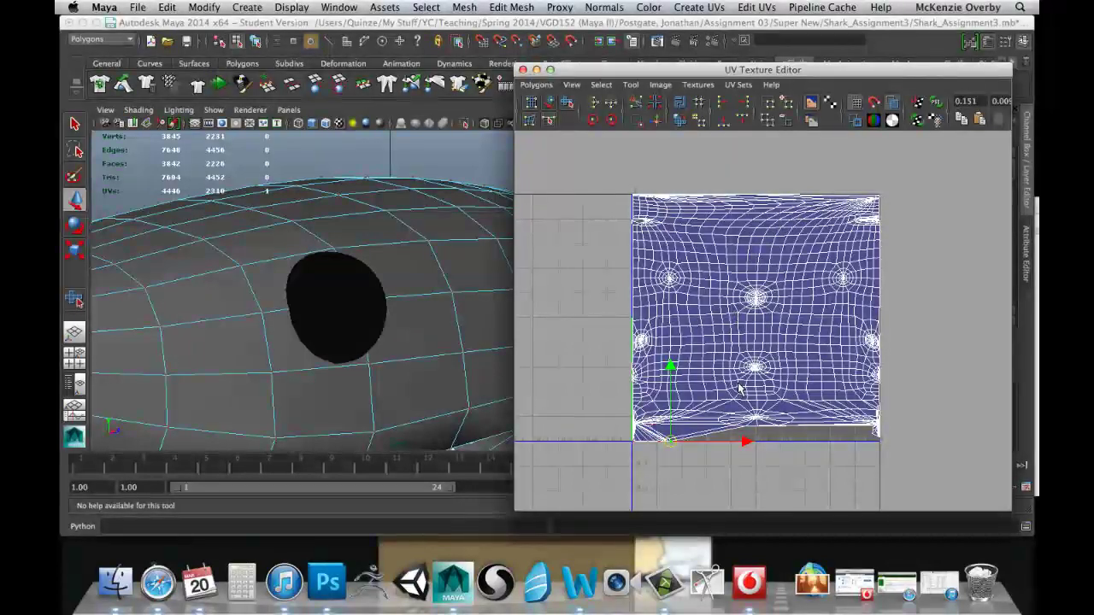
{"action": "scroll", "coordinate": [740, 354], "scroll_direction": "up", "scroll_amount": 2}
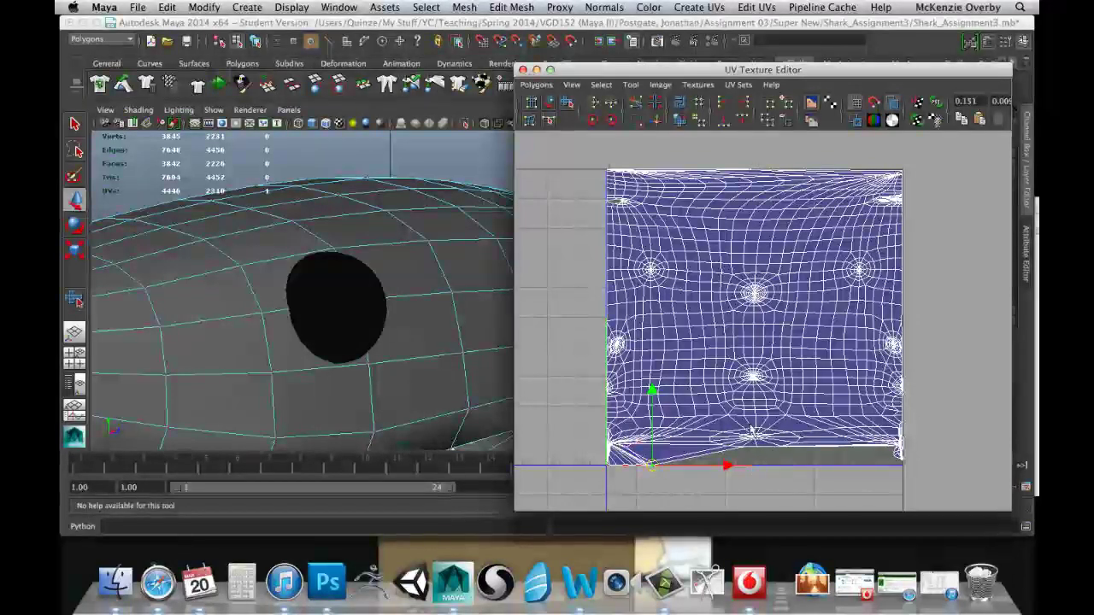
{"action": "scroll", "coordinate": [759, 461], "scroll_direction": "up", "scroll_amount": 2}
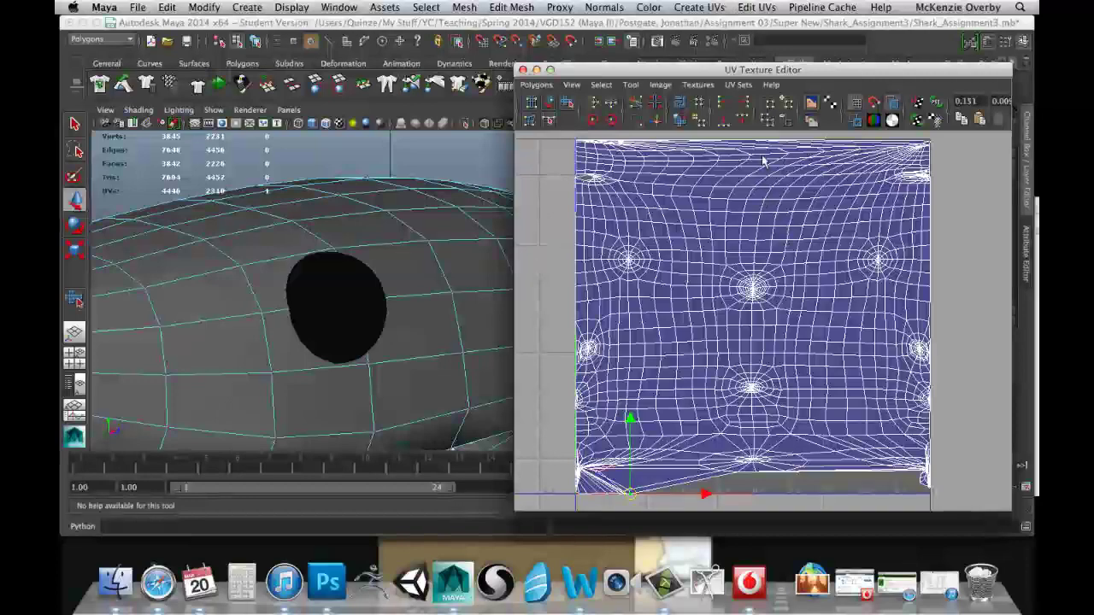
{"action": "scroll", "coordinate": [752, 438], "scroll_direction": "up", "scroll_amount": 4}
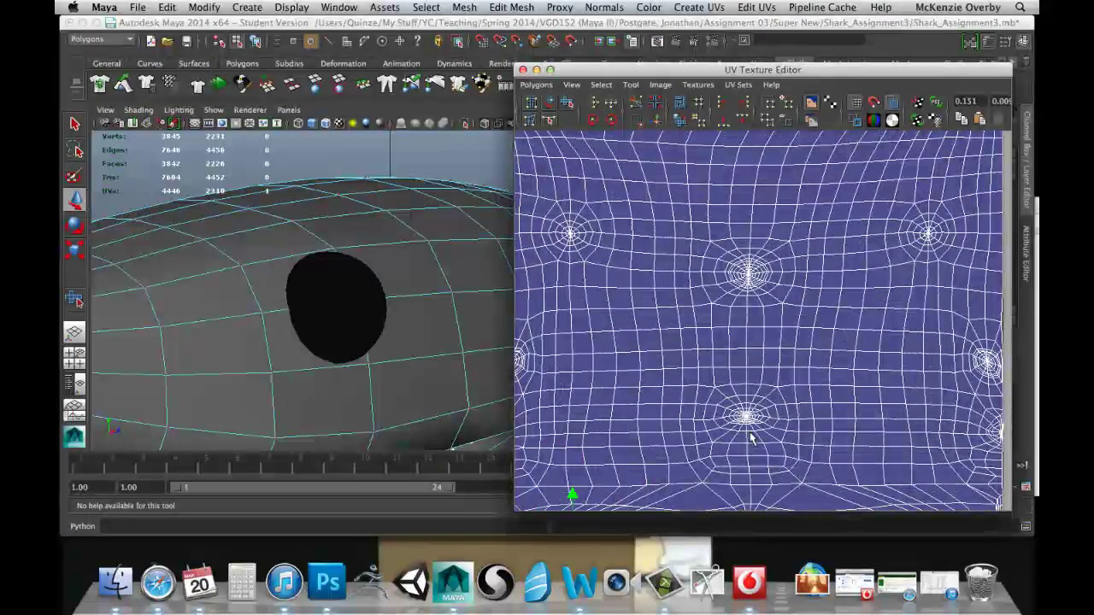
{"action": "scroll", "coordinate": [735, 342], "scroll_direction": "up", "scroll_amount": 6}
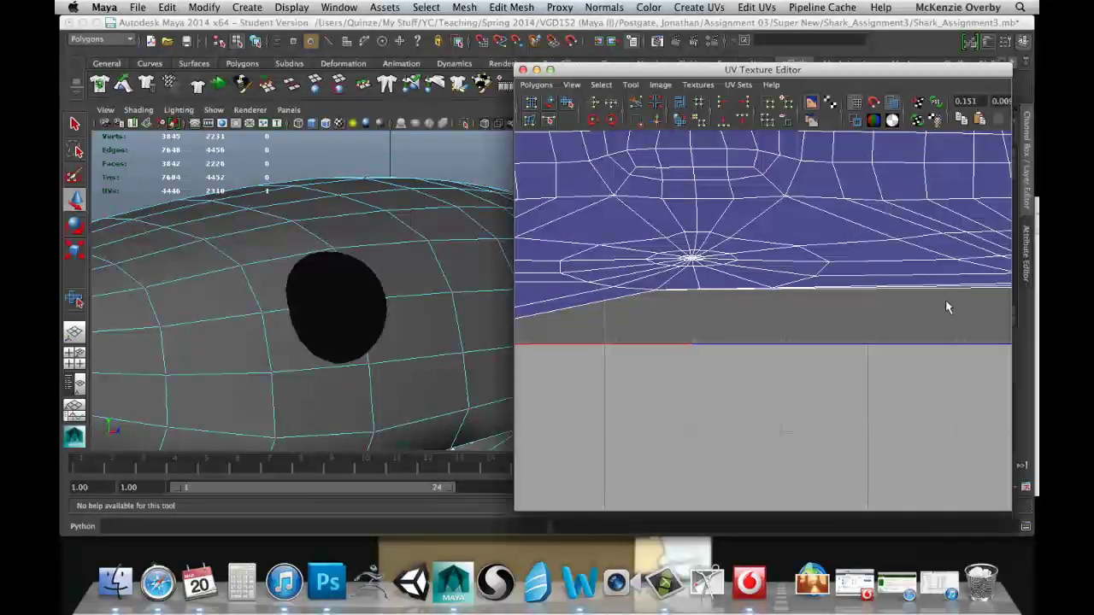
Move two border UVs out of the crumpled lower corner at the shell's far end, toward the middle and the grid's lower edge
{"action": "middle_click_drag", "start_coordinate": [875, 310], "coordinate": [807, 288], "text": "alt"}
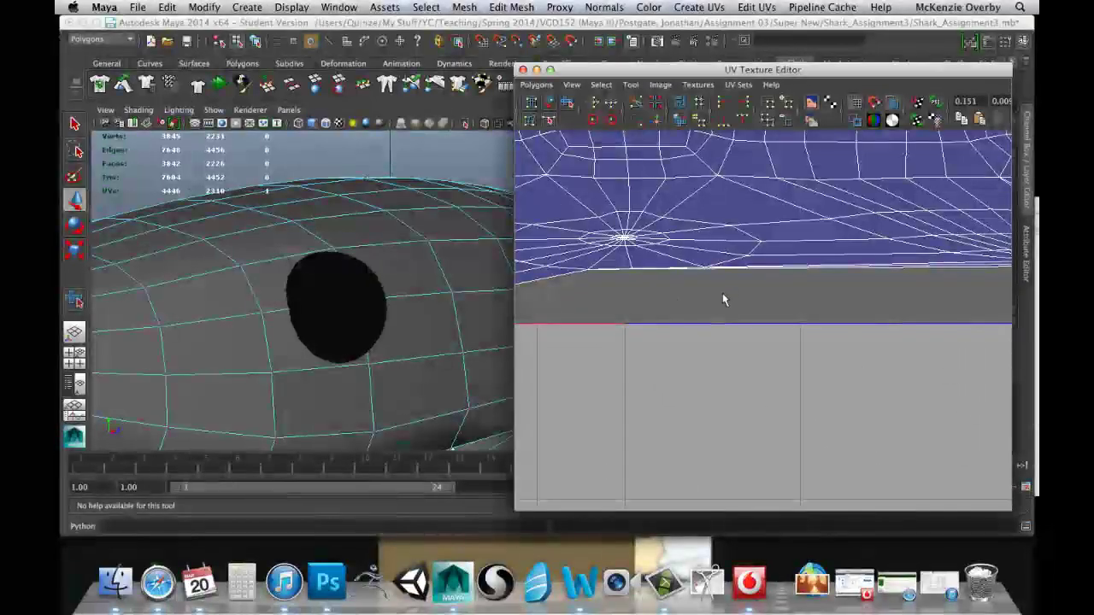
{"action": "right_click_drag", "start_coordinate": [673, 278], "coordinate": [750, 273], "text": "alt"}
{"action": "middle_click_drag", "start_coordinate": [920, 286], "coordinate": [653, 267], "text": "alt"}
{"action": "scroll", "coordinate": [811, 232], "scroll_direction": "up", "scroll_amount": 1}
{"action": "left_click", "coordinate": [830, 210]}
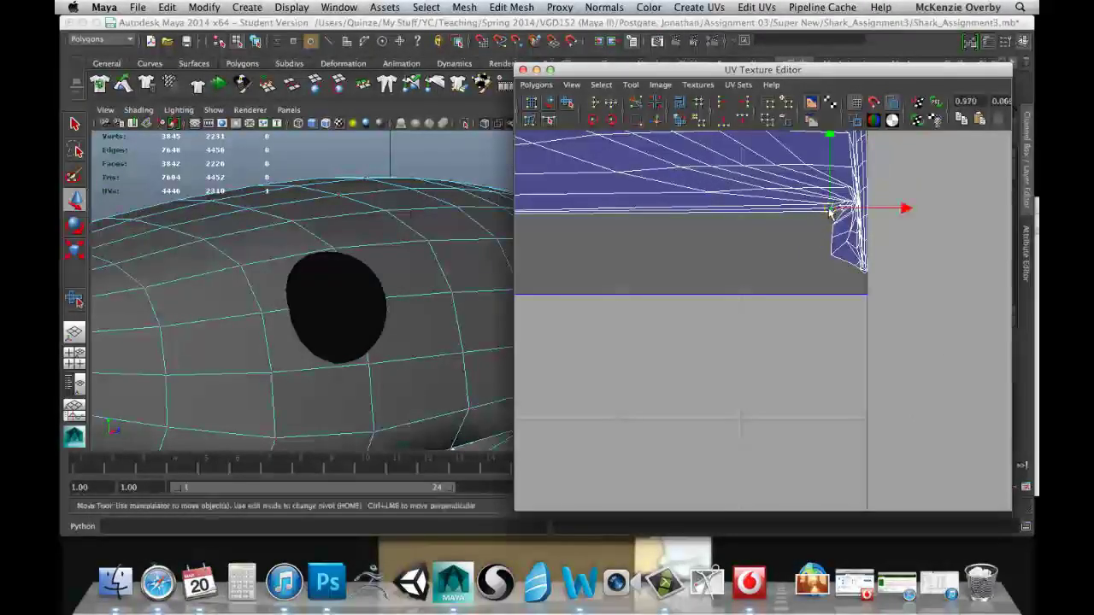
{"action": "left_click", "coordinate": [827, 224]}
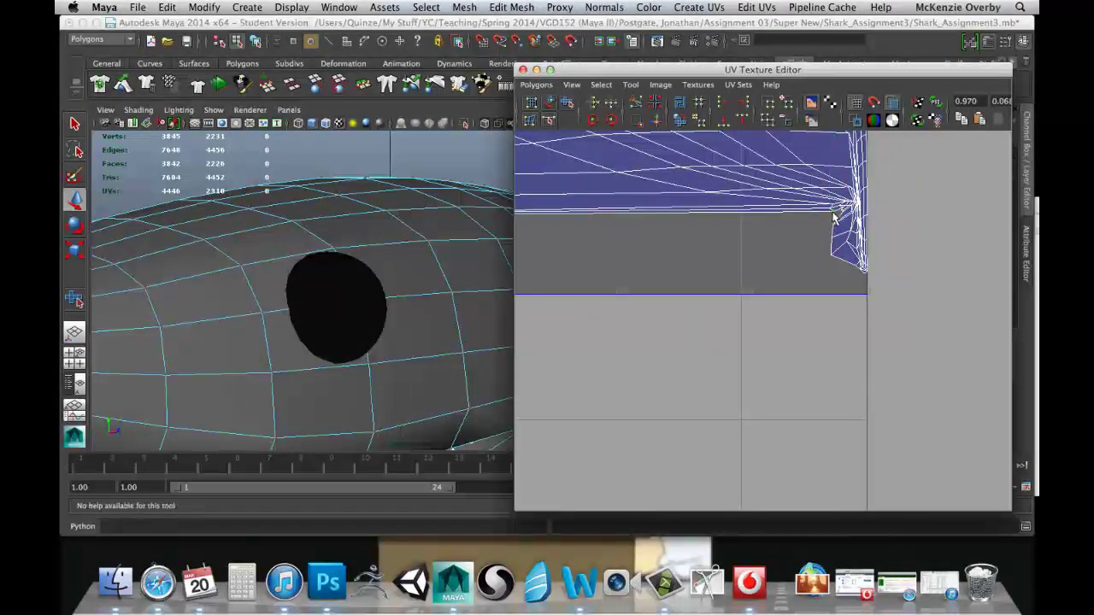
{"action": "left_click", "coordinate": [833, 212]}
{"action": "left_click_drag", "start_coordinate": [835, 213], "coordinate": [522, 314]}
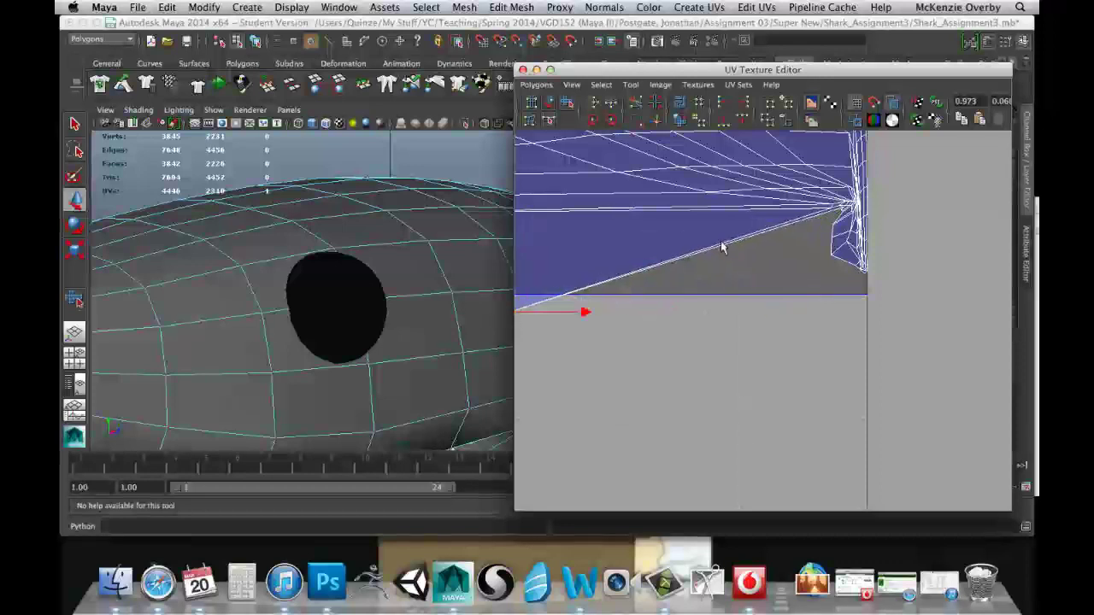
{"action": "left_click", "coordinate": [834, 210]}
{"action": "left_click_drag", "start_coordinate": [833, 210], "coordinate": [550, 262]}
Move the two pulled-out border UVs further along the grid's lower edge, placing them side by side below the pinched cluster
{"action": "middle_click_drag", "start_coordinate": [633, 248], "coordinate": [842, 216], "text": "alt"}
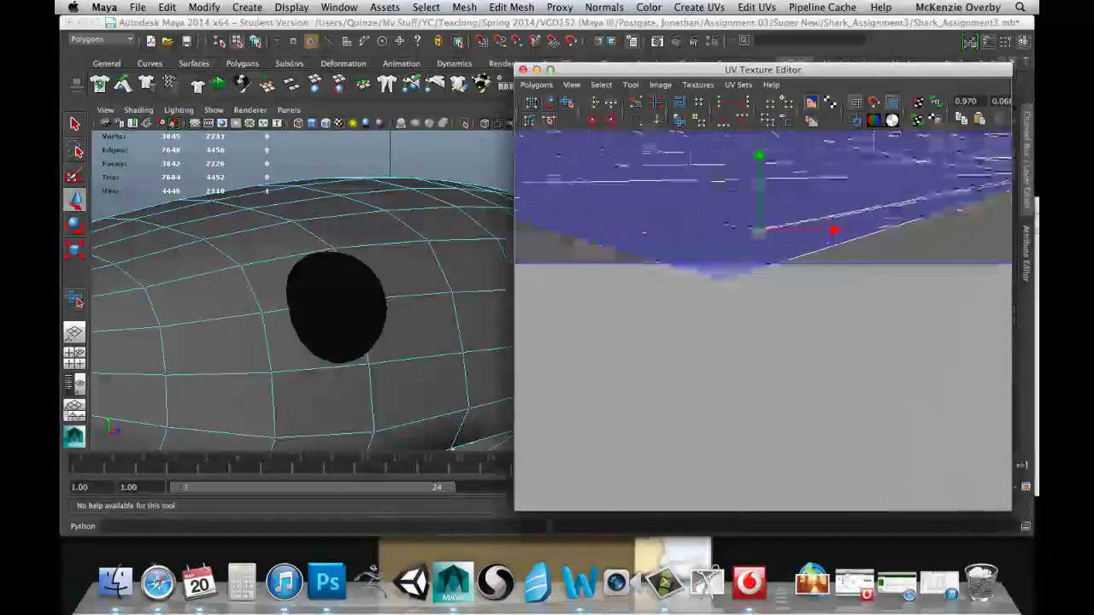
{"action": "scroll", "coordinate": [761, 231], "scroll_direction": "down", "scroll_amount": 3}
{"action": "left_click", "coordinate": [882, 282]}
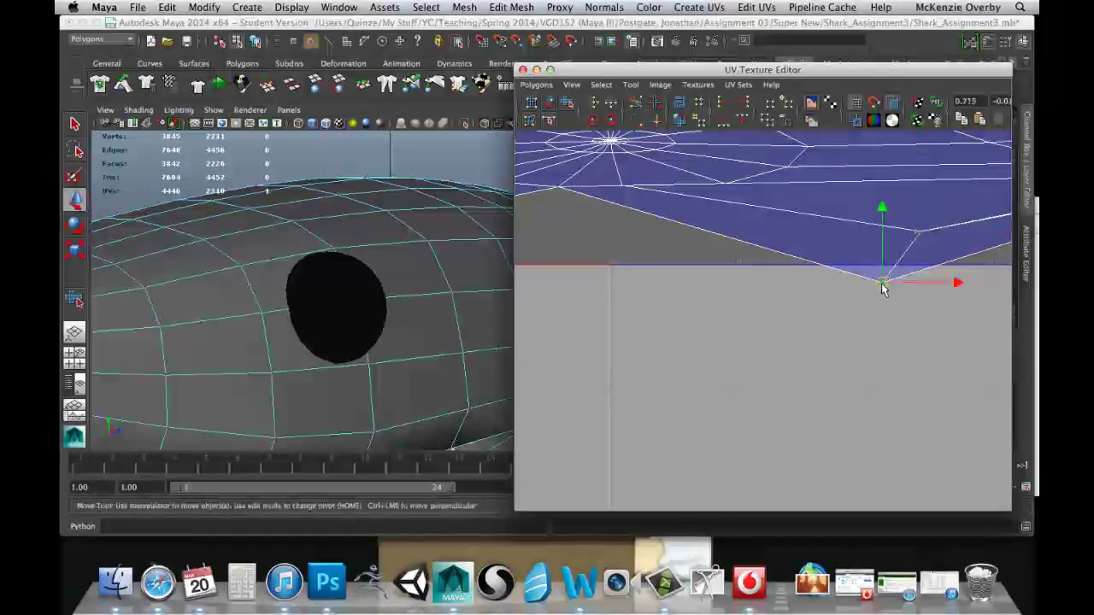
{"action": "left_click_drag", "start_coordinate": [883, 287], "coordinate": [539, 273]}
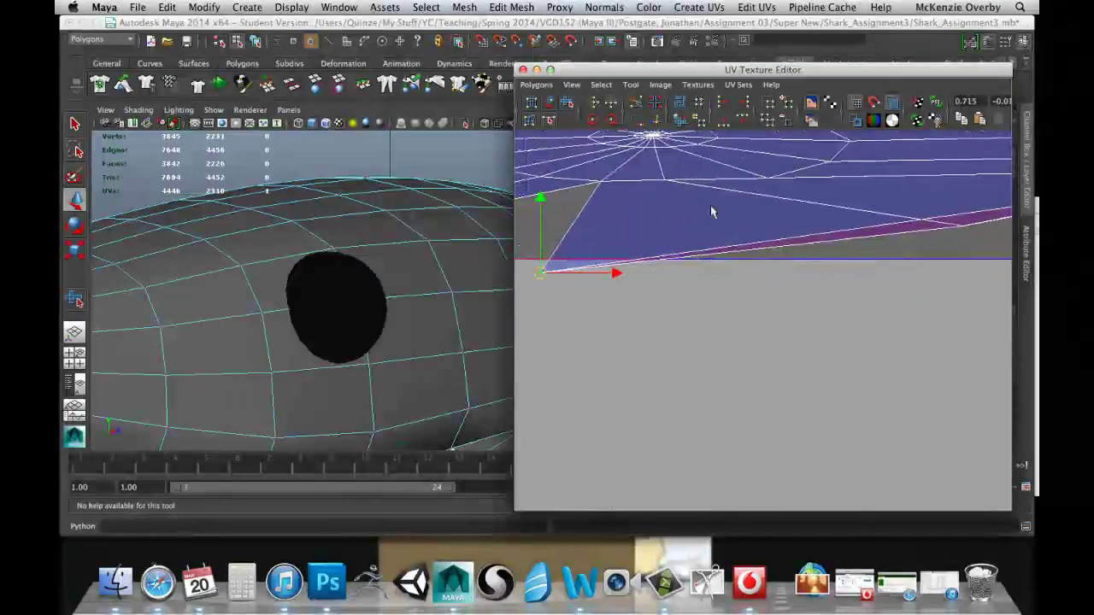
{"action": "left_click", "coordinate": [964, 233]}
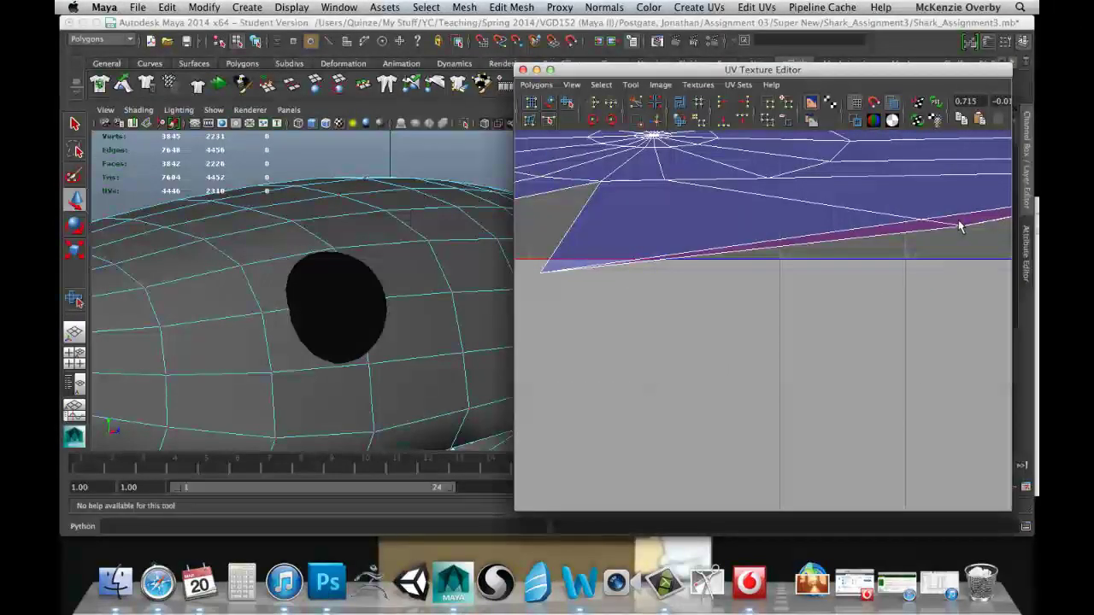
{"action": "left_click", "coordinate": [959, 226]}
{"action": "left_click_drag", "start_coordinate": [960, 225], "coordinate": [656, 264]}
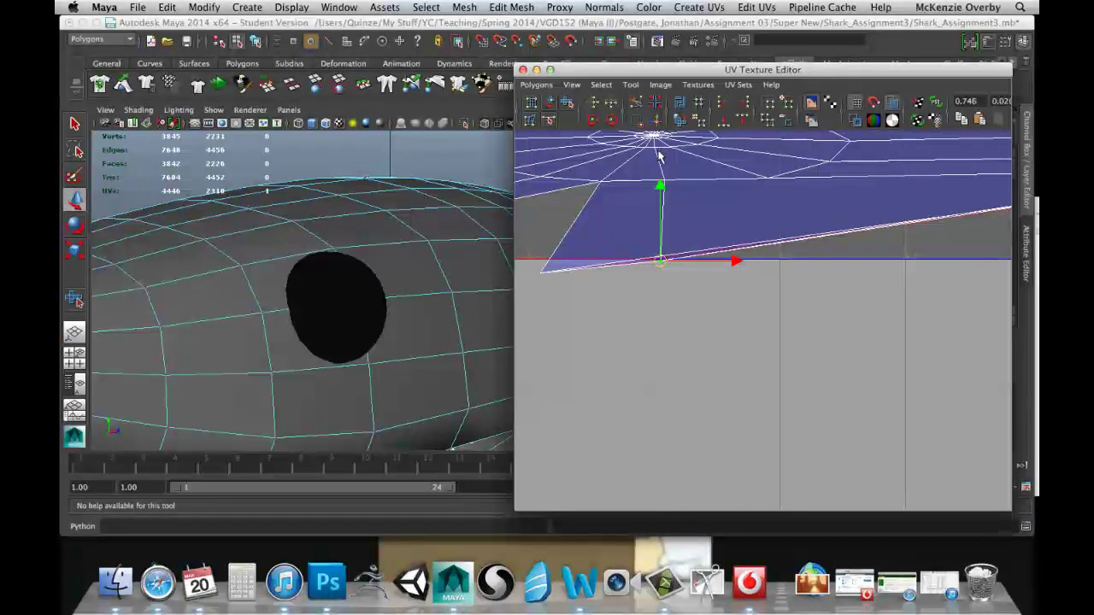
Move the border UV at the first corner's row end along the grid's lower edge to just beside the pulled-out border UVs
{"action": "middle_click_drag", "start_coordinate": [617, 222], "coordinate": [987, 255], "text": "alt"}
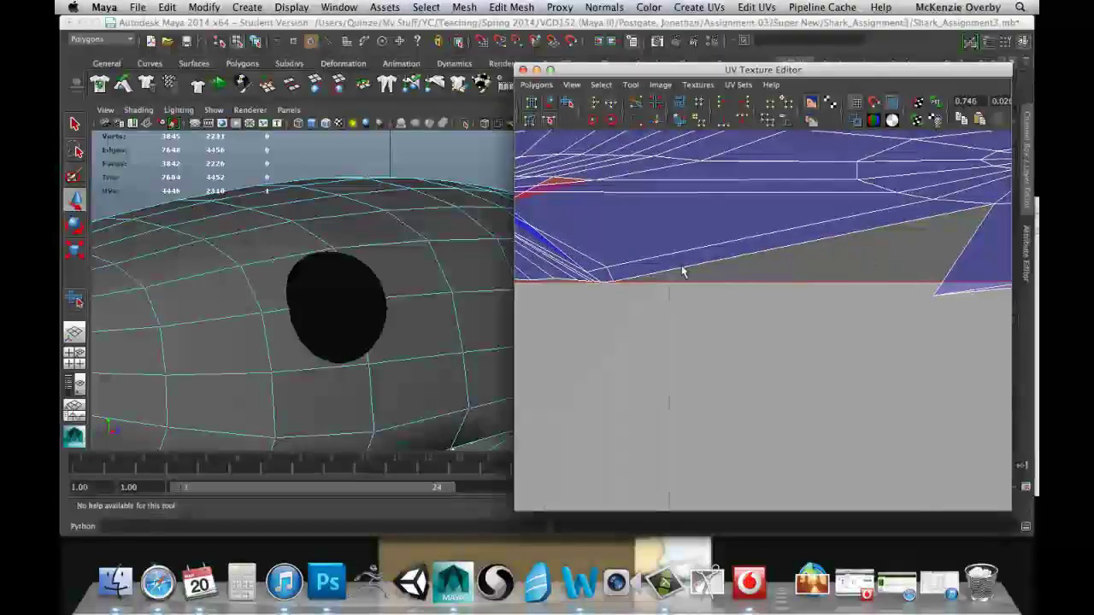
{"action": "left_click", "coordinate": [611, 281]}
{"action": "left_click_drag", "start_coordinate": [612, 282], "coordinate": [915, 288]}
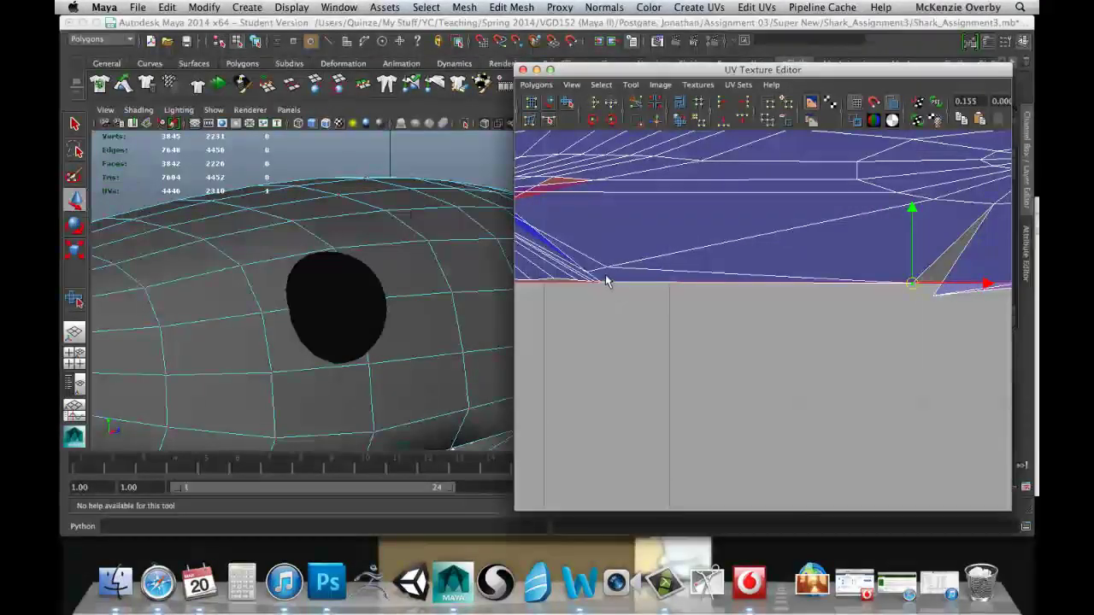
Move the inner UV just above the row's end outward and up into the open area of the shell
{"action": "middle_click_drag", "start_coordinate": [605, 281], "coordinate": [767, 247], "text": "alt"}
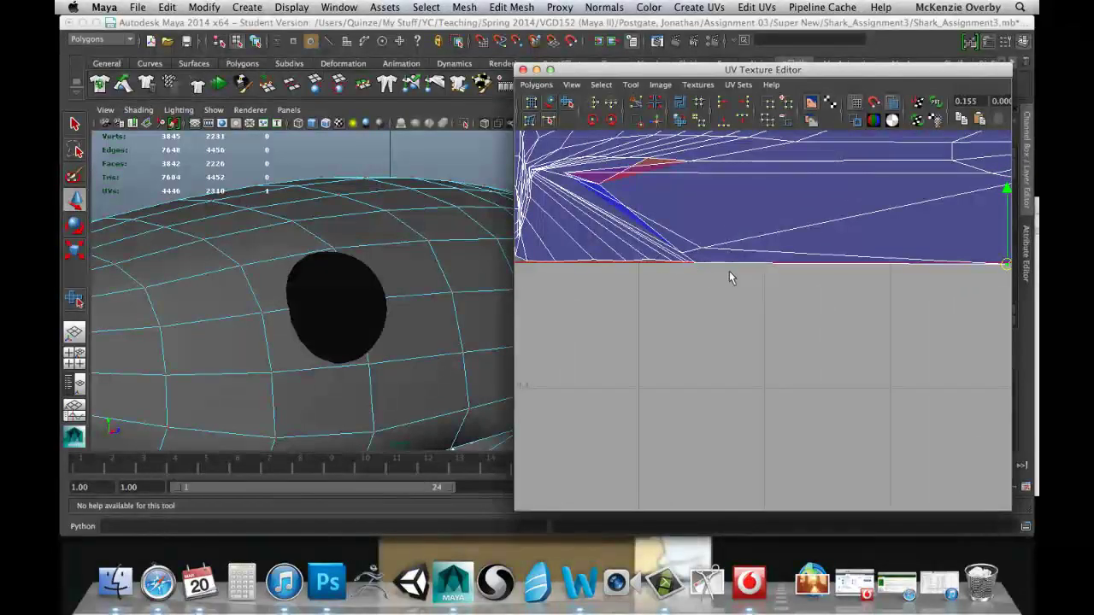
{"action": "left_click", "coordinate": [699, 256]}
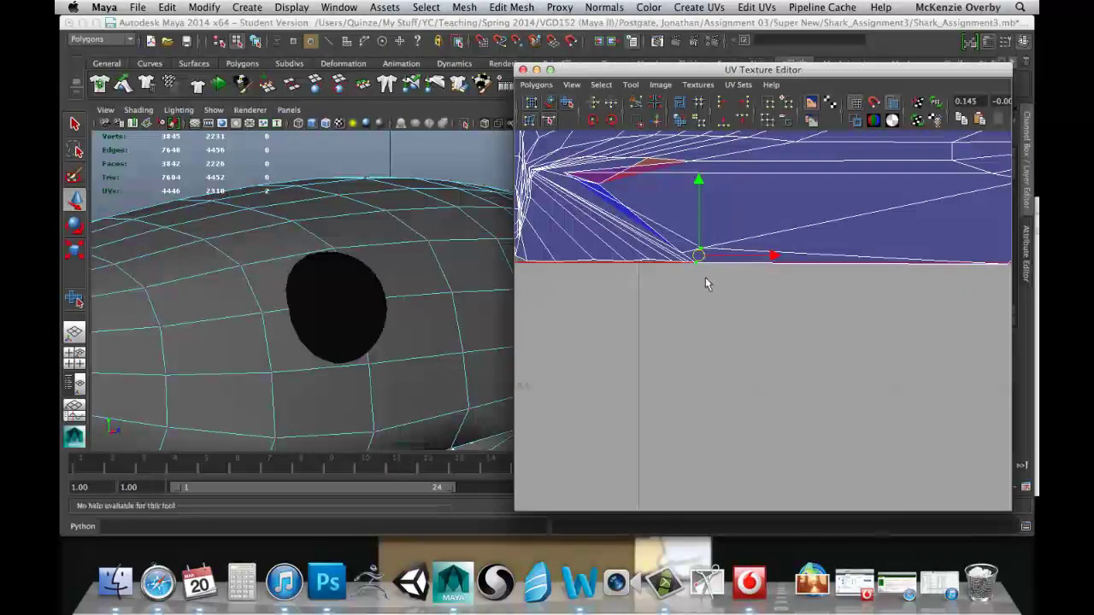
{"action": "left_click", "coordinate": [706, 282]}
{"action": "left_click", "coordinate": [701, 247]}
{"action": "left_click_drag", "start_coordinate": [703, 249], "coordinate": [795, 187]}
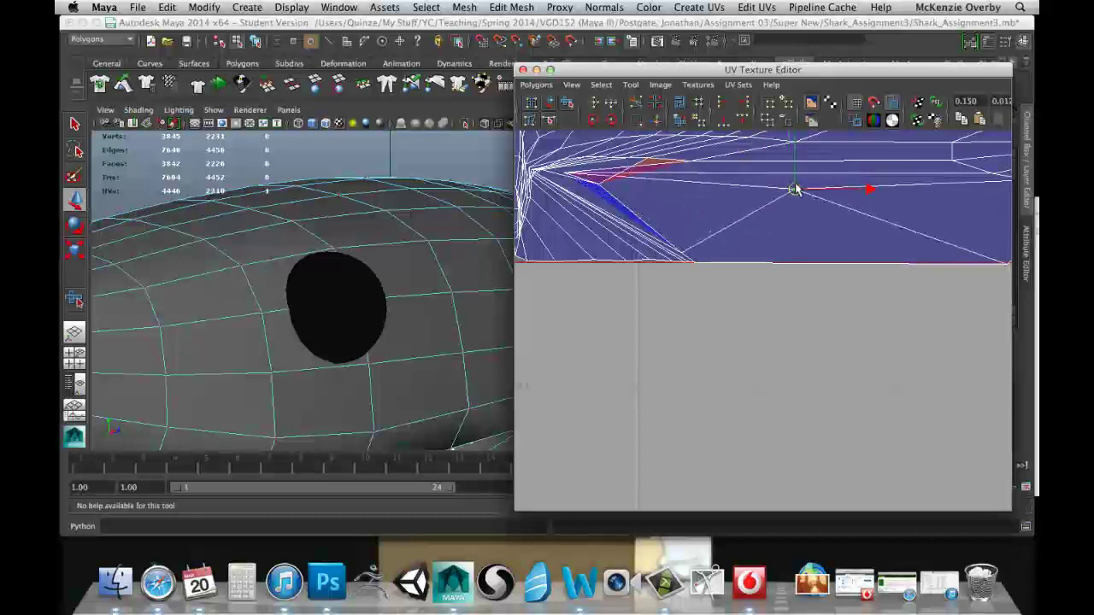
Narrow the gap below the pinched cluster by aligning the border UVs on both sides with the grid's lower edge
{"action": "middle_click_drag", "start_coordinate": [867, 210], "coordinate": [627, 202], "text": "alt"}
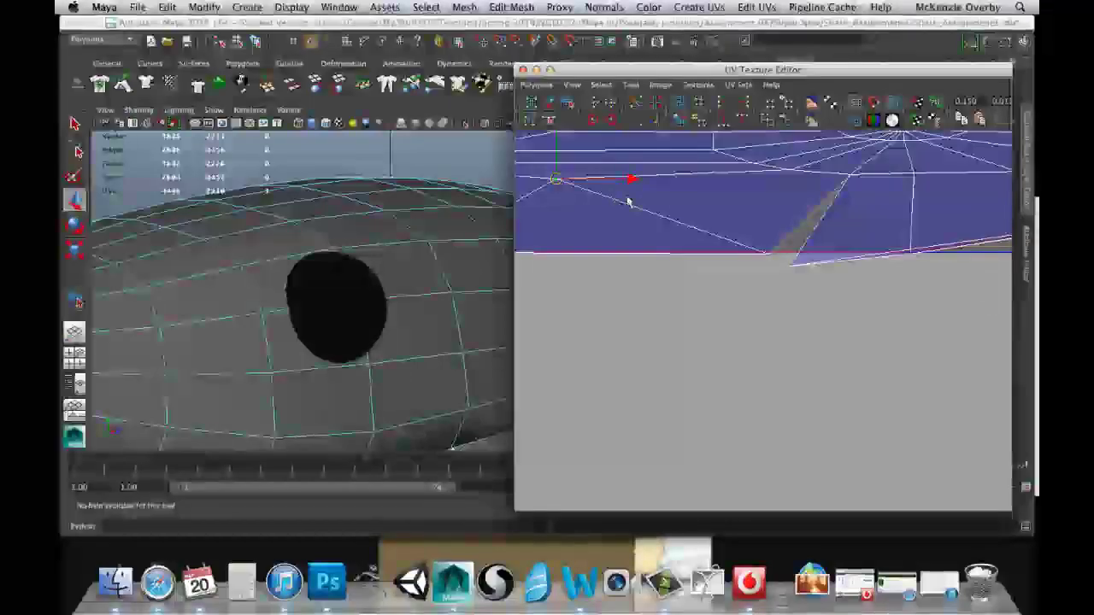
{"action": "left_click", "coordinate": [794, 252]}
{"action": "mouse_move", "coordinate": [799, 256]}
{"action": "left_mouse_down"}
{"action": "mouse_move", "coordinate": [764, 253]}
{"action": "mouse_move", "coordinate": [781, 254]}
{"action": "left_mouse_up"}
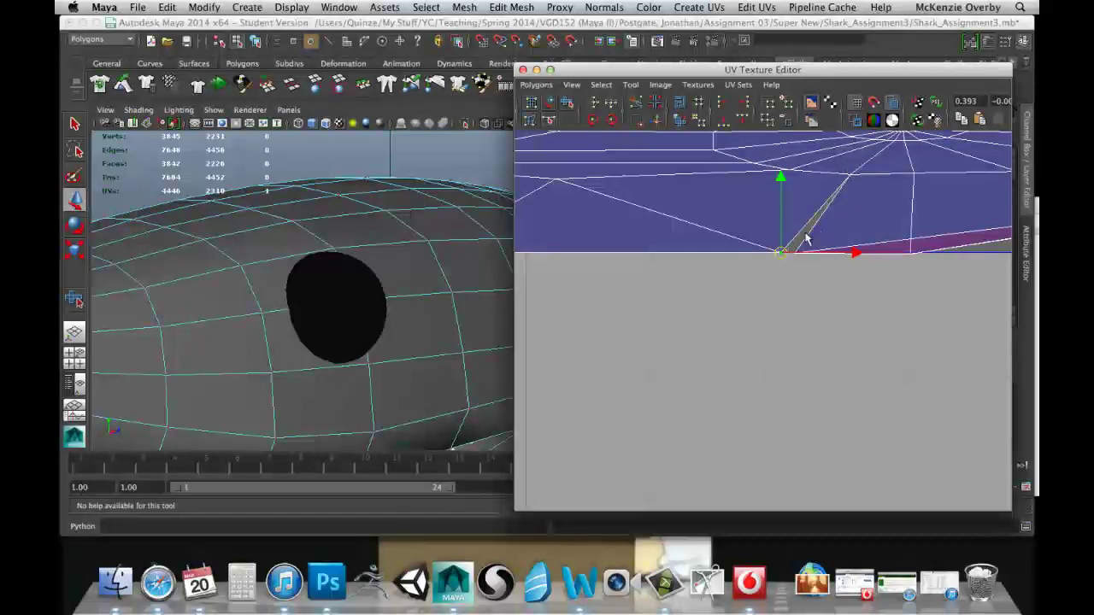
Select the border edge along the narrow gap below the pinched cluster and sew its UVs together
{"action": "right_click_drag", "start_coordinate": [806, 237], "coordinate": [901, 205], "text": "alt"}
{"action": "middle_click_drag", "start_coordinate": [900, 205], "coordinate": [770, 313], "text": "alt"}
{"action": "right_click_drag", "start_coordinate": [769, 313], "coordinate": [784, 295], "text": "alt"}
{"action": "right_click", "coordinate": [733, 290]}
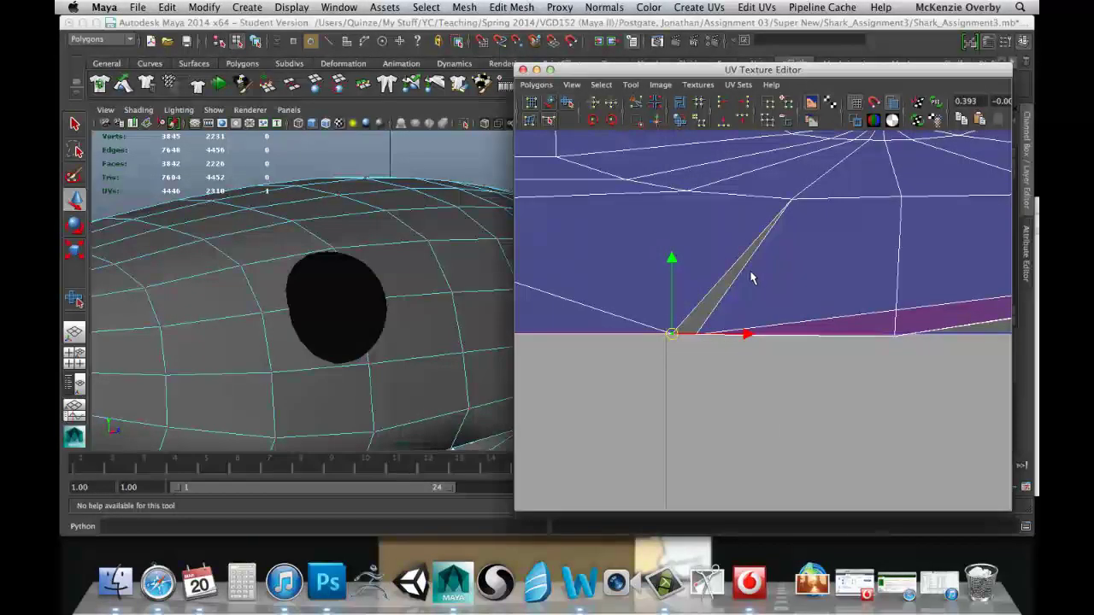
{"action": "right_click", "coordinate": [745, 269]}
{"action": "right_click_drag", "start_coordinate": [748, 238], "coordinate": [748, 238]}
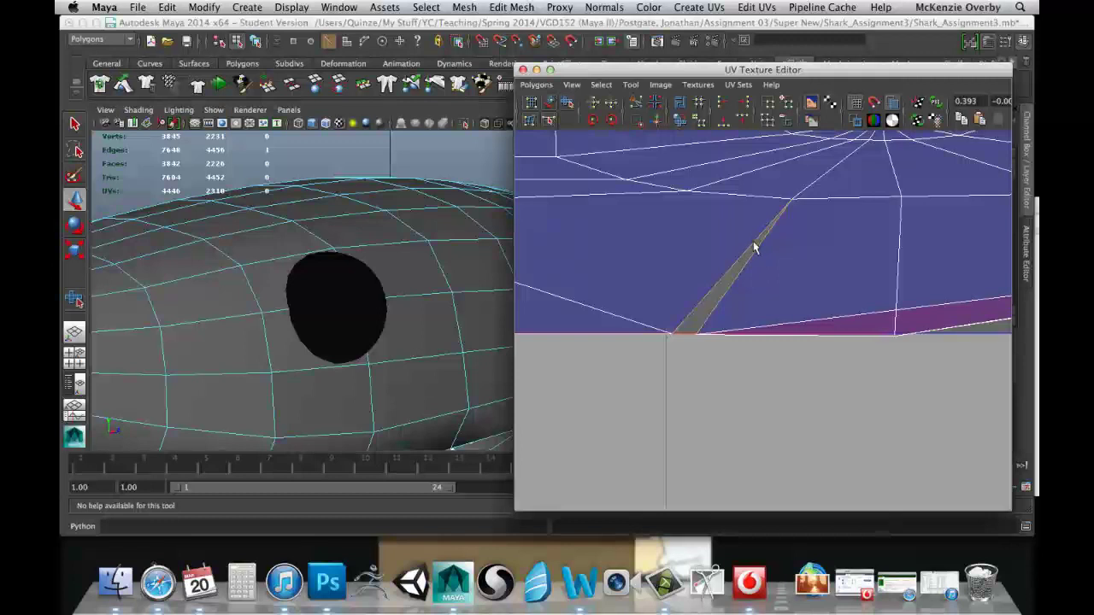
{"action": "left_click", "coordinate": [636, 126]}
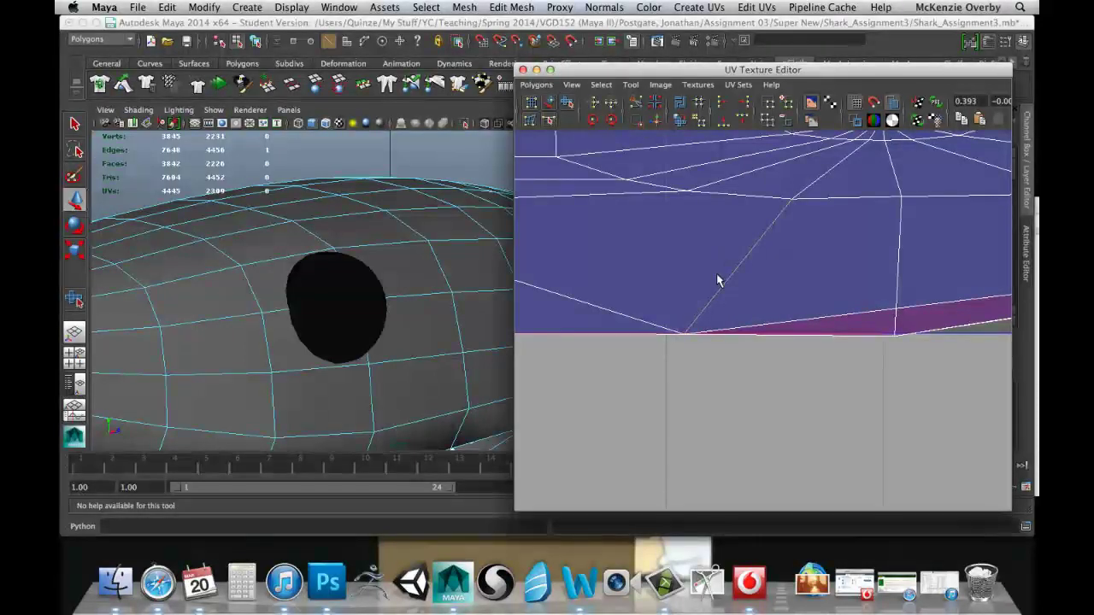
Move the border UV at the first corner's row end along the grid's lower edge toward the pinched cluster's base
{"action": "key", "text": "q"}
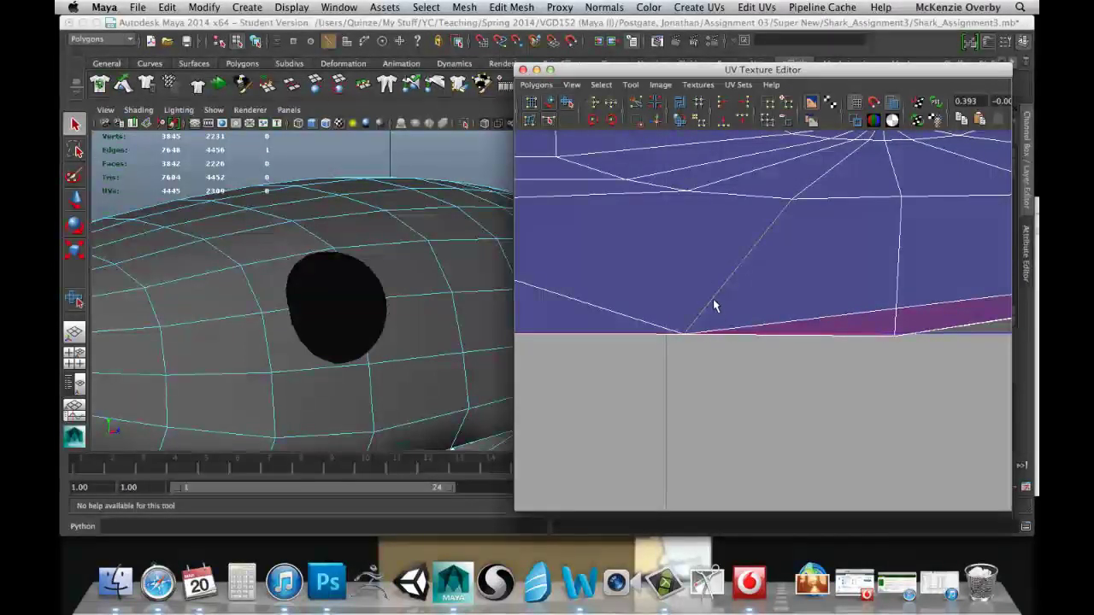
{"action": "scroll", "coordinate": [693, 317], "scroll_direction": "down", "scroll_amount": 2}
{"action": "scroll", "coordinate": [689, 317], "scroll_direction": "down", "scroll_amount": 2}
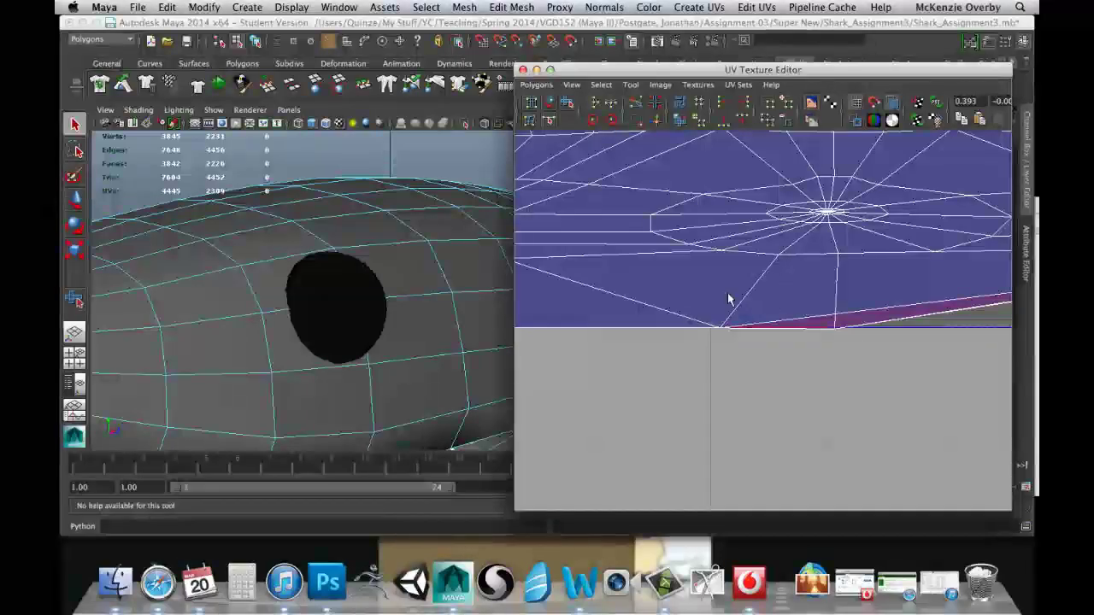
{"action": "middle_click_drag", "start_coordinate": [727, 298], "coordinate": [818, 269], "text": "alt"}
{"action": "middle_click_drag", "start_coordinate": [644, 302], "coordinate": [704, 299], "text": "alt"}
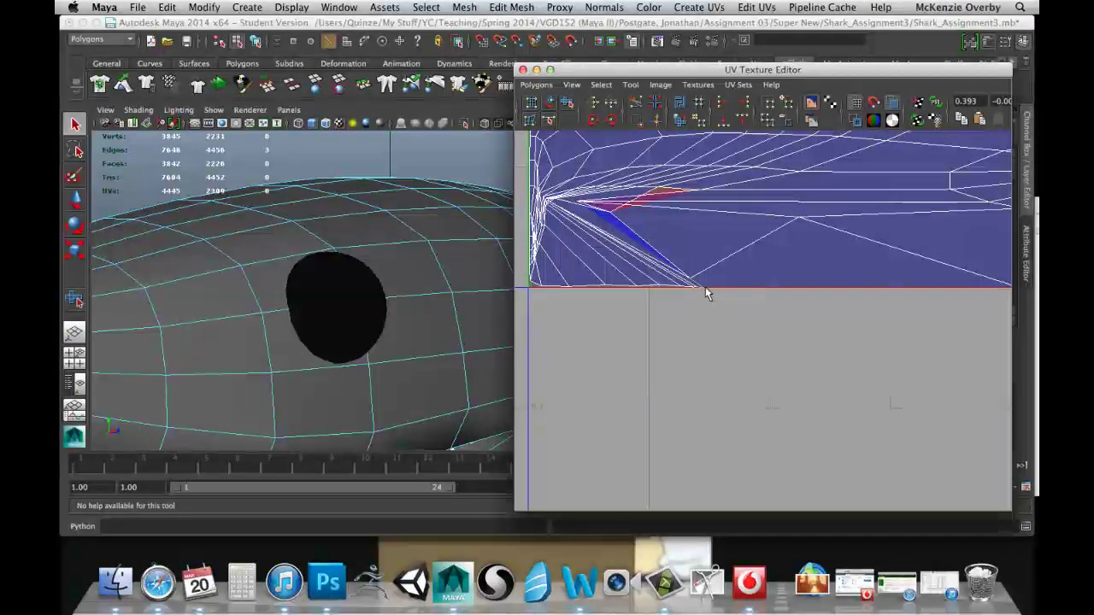
{"action": "right_click", "coordinate": [697, 289]}
{"action": "left_click", "coordinate": [750, 292]}
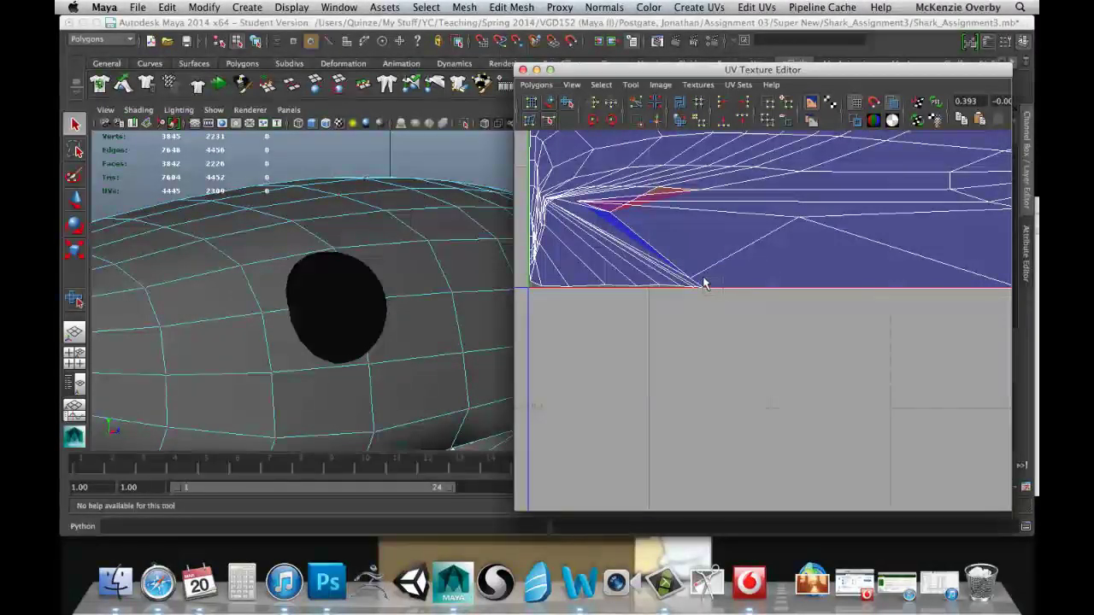
{"action": "left_click", "coordinate": [705, 288]}
{"action": "key", "text": "w"}
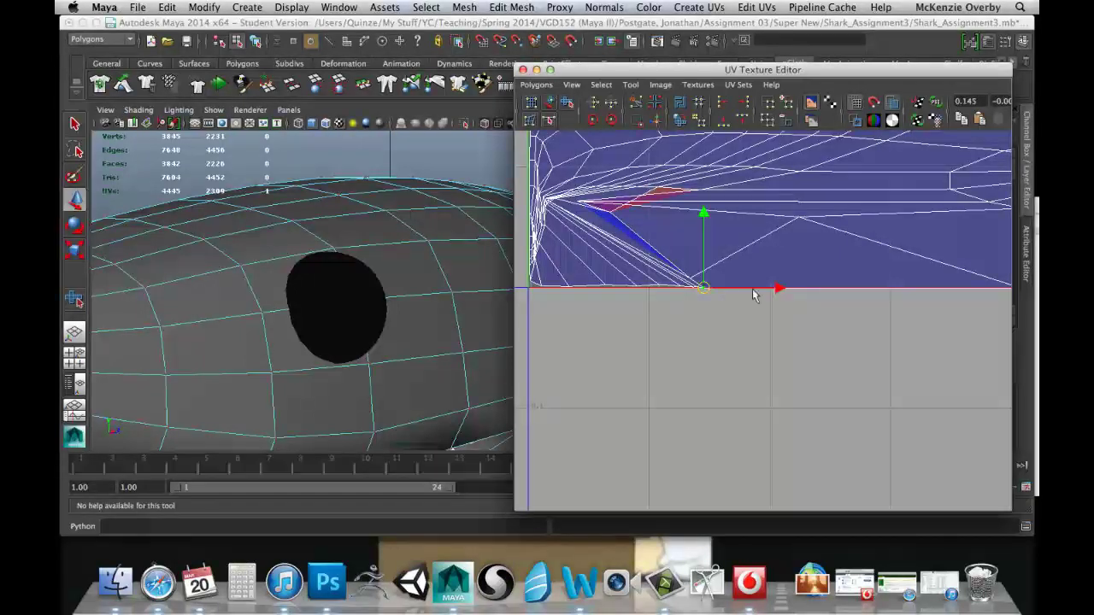
{"action": "left_click_drag", "start_coordinate": [775, 288], "coordinate": [993, 288]}
Move the next border UV of the first corner along the lower edge to just short of the previously moved one
{"action": "middle_click_drag", "start_coordinate": [832, 278], "coordinate": [722, 280], "text": "alt"}
{"action": "left_click", "coordinate": [581, 290]}
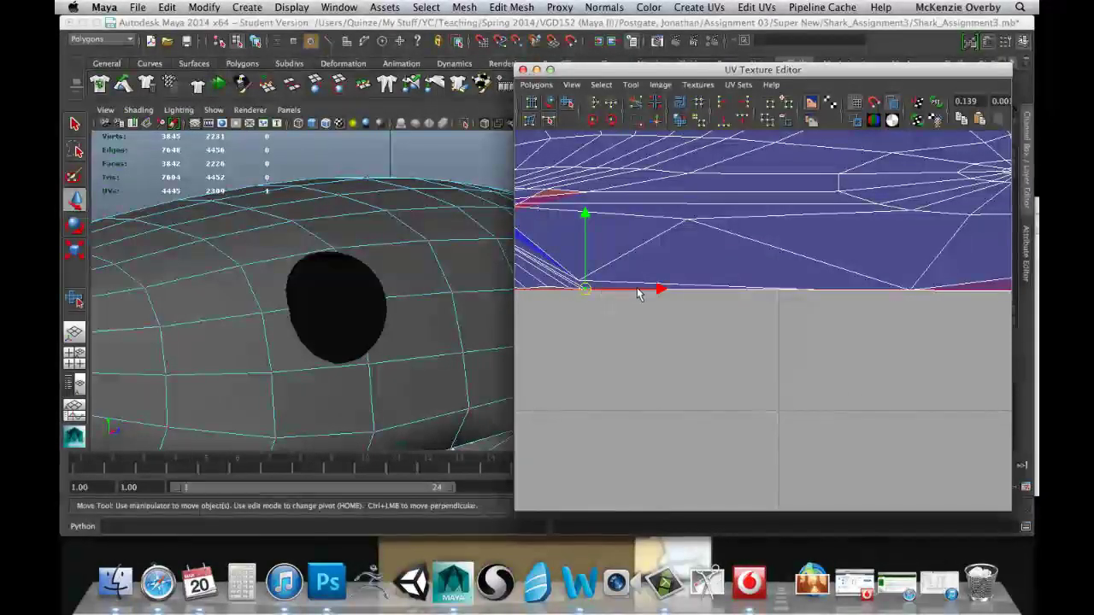
{"action": "left_click_drag", "start_coordinate": [658, 291], "coordinate": [838, 291]}
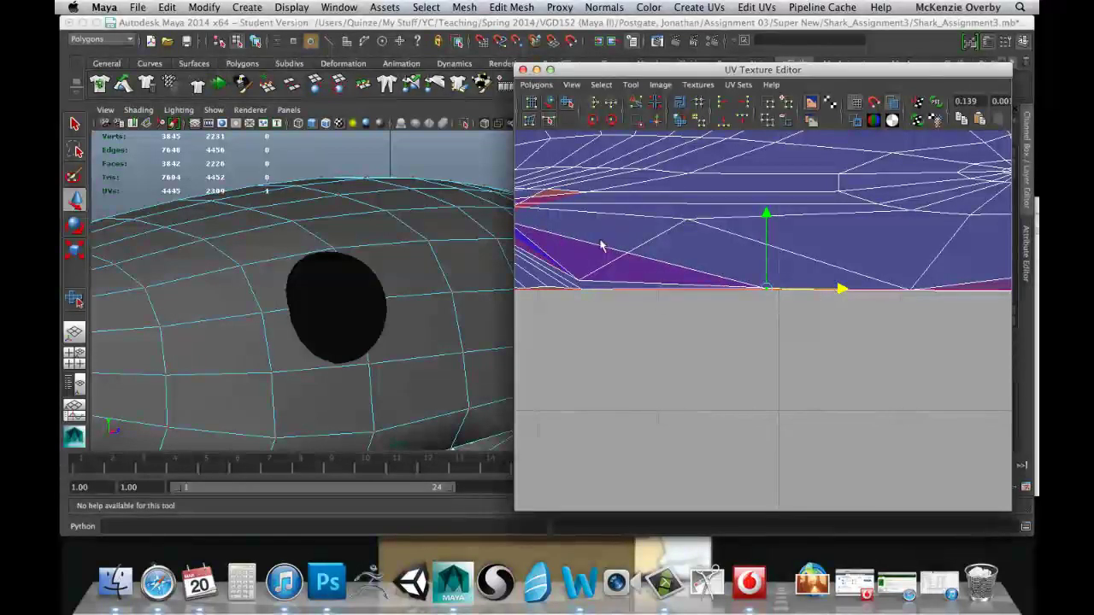
{"action": "middle_click_drag", "start_coordinate": [581, 281], "coordinate": [680, 281], "text": "alt"}
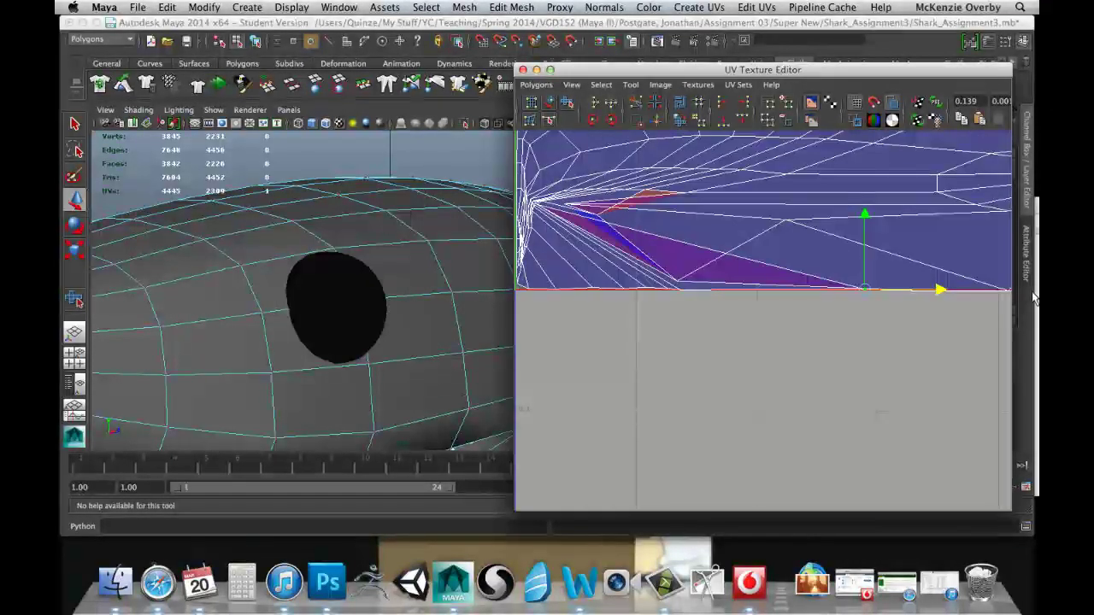
{"action": "left_click_drag", "start_coordinate": [940, 292], "coordinate": [892, 292]}
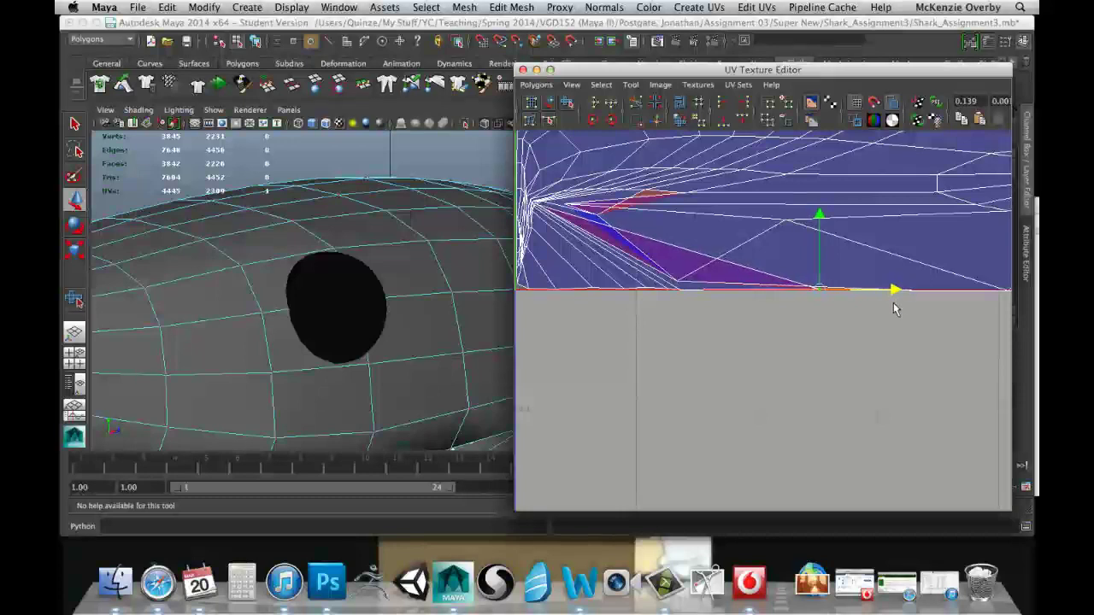
Slide the following border UV farther along the lower edge and nudge its neighbour nearer the corner vertically into line
{"action": "left_click", "coordinate": [687, 296]}
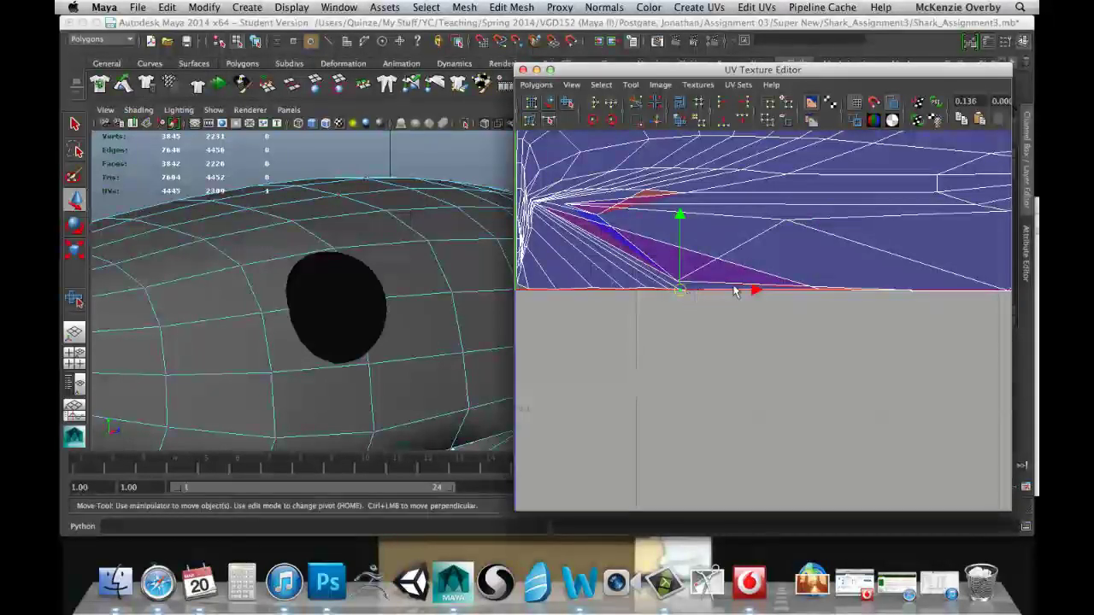
{"action": "left_click_drag", "start_coordinate": [755, 289], "coordinate": [830, 289]}
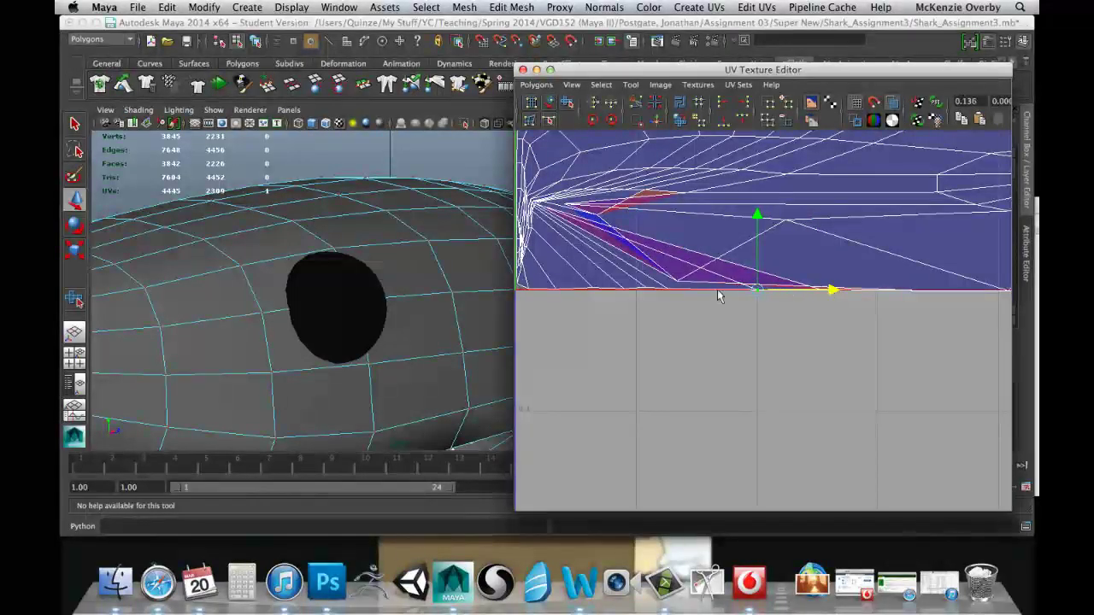
{"action": "left_click_drag", "start_coordinate": [659, 282], "coordinate": [715, 296]}
{"action": "left_click", "coordinate": [645, 287]}
{"action": "left_click_drag", "start_coordinate": [652, 220], "coordinate": [652, 217]}
Examine the shell's lower border from the first corner past the pinched cluster to the crumpled second corner
{"action": "middle_click_drag", "start_coordinate": [901, 292], "coordinate": [965, 382], "text": "alt"}
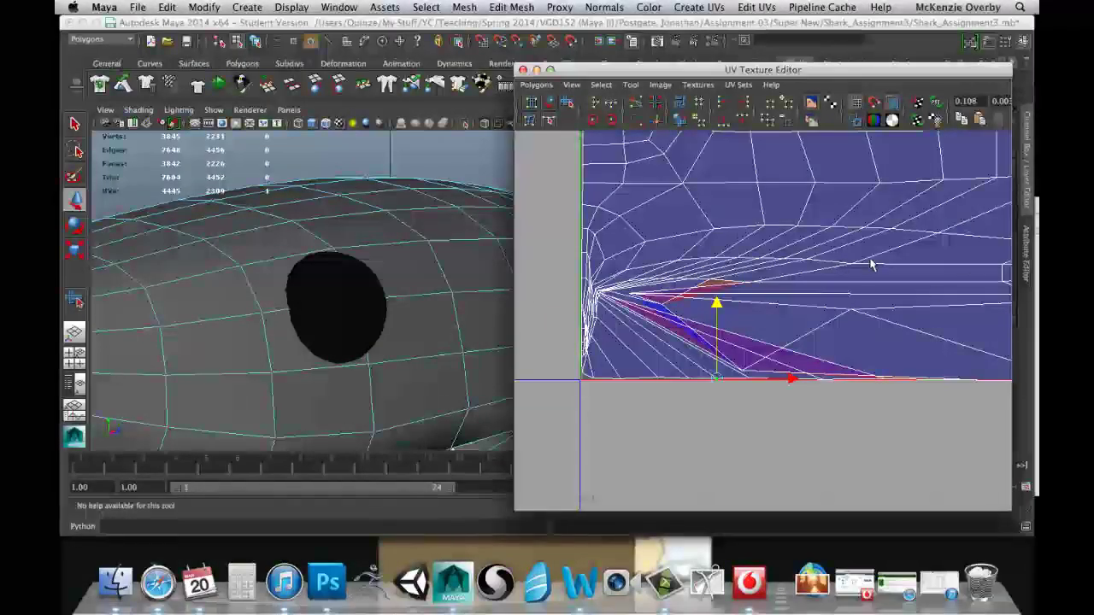
{"action": "middle_click_drag", "start_coordinate": [847, 239], "coordinate": [648, 218], "text": "alt"}
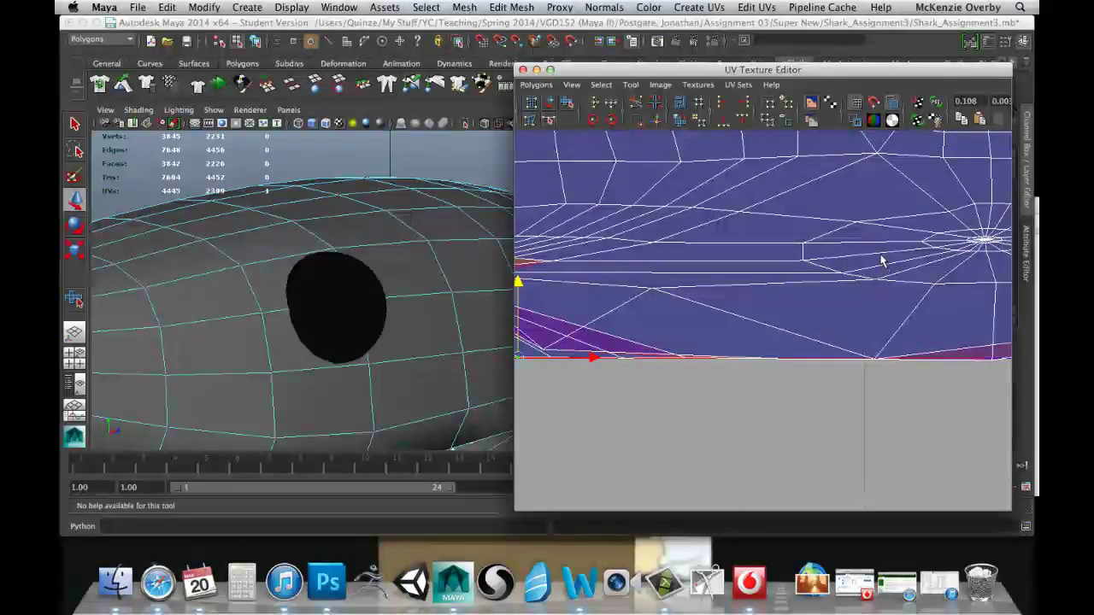
{"action": "middle_click_drag", "start_coordinate": [661, 304], "coordinate": [816, 293], "text": "alt"}
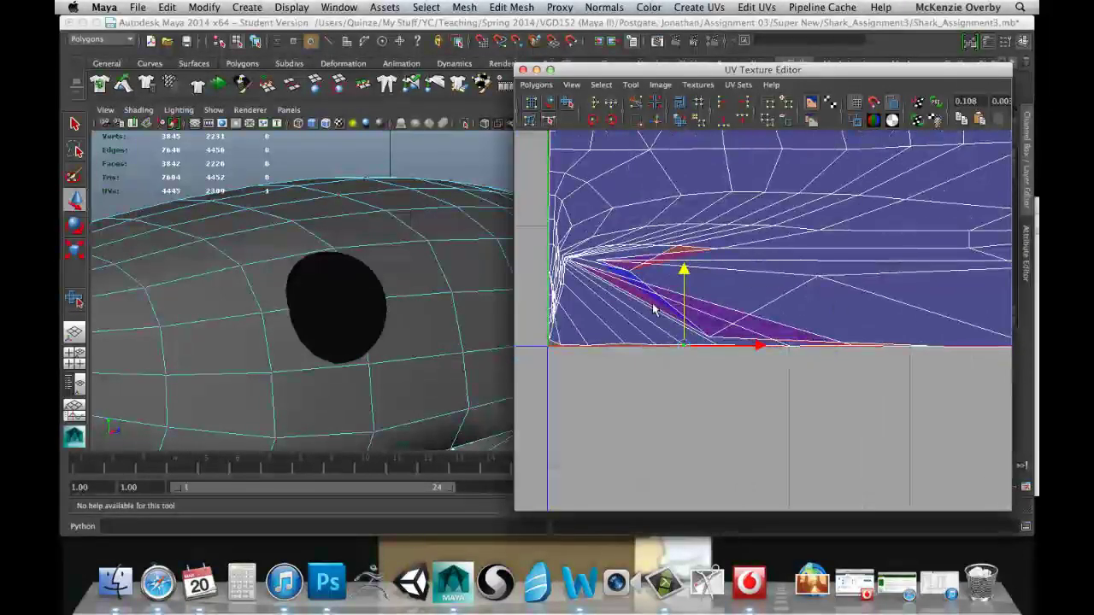
{"action": "right_click_drag", "start_coordinate": [655, 310], "coordinate": [616, 312], "text": "alt"}
{"action": "middle_click_drag", "start_coordinate": [833, 326], "coordinate": [762, 330], "text": "alt"}
{"action": "right_click_drag", "start_coordinate": [762, 329], "coordinate": [823, 282], "text": "alt"}
{"action": "middle_click_drag", "start_coordinate": [823, 282], "coordinate": [560, 288], "text": "alt"}
{"action": "scroll", "coordinate": [836, 308], "scroll_direction": "up", "scroll_amount": 5}
{"action": "middle_click_drag", "start_coordinate": [894, 313], "coordinate": [1051, 288], "text": "alt"}
{"action": "right_click_drag", "start_coordinate": [786, 317], "coordinate": [637, 342], "text": "alt"}
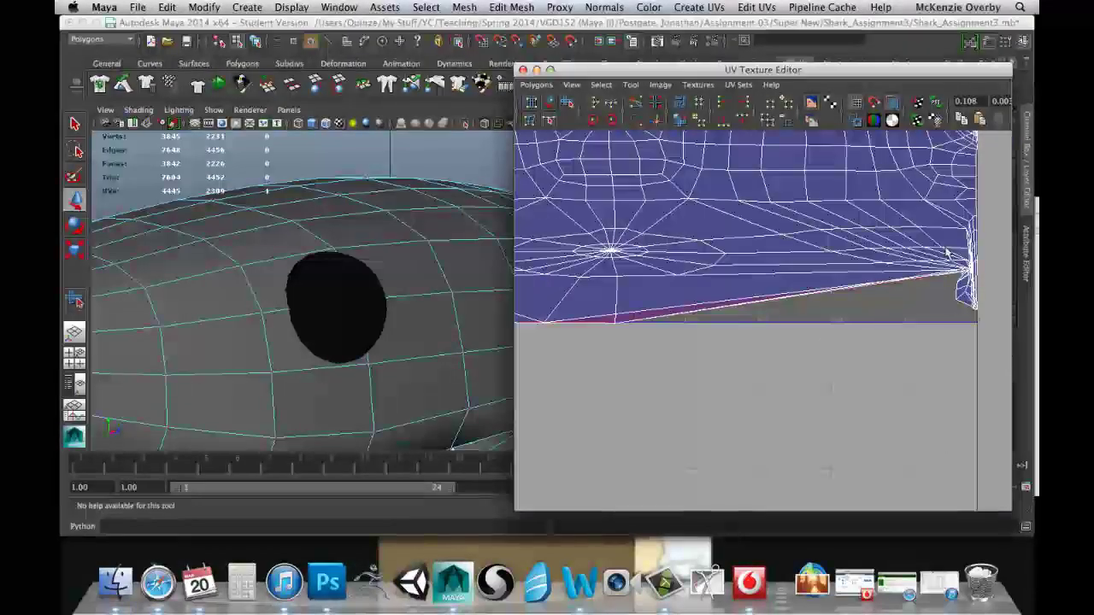
{"action": "middle_click_drag", "start_coordinate": [618, 277], "coordinate": [595, 307], "text": "alt"}
{"action": "right_click_drag", "start_coordinate": [681, 326], "coordinate": [866, 261], "text": "alt"}
{"action": "middle_click_drag", "start_coordinate": [866, 262], "coordinate": [761, 295], "text": "alt"}
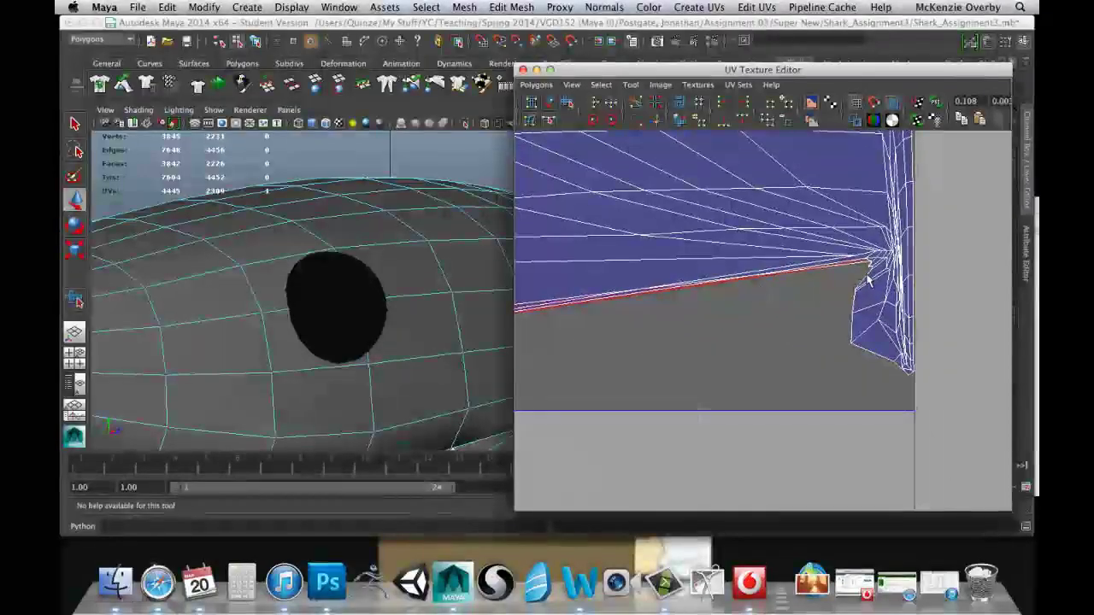
{"action": "middle_click_drag", "start_coordinate": [626, 316], "coordinate": [1033, 256], "text": "alt"}
{"action": "middle_click_drag", "start_coordinate": [581, 320], "coordinate": [923, 300], "text": "alt"}
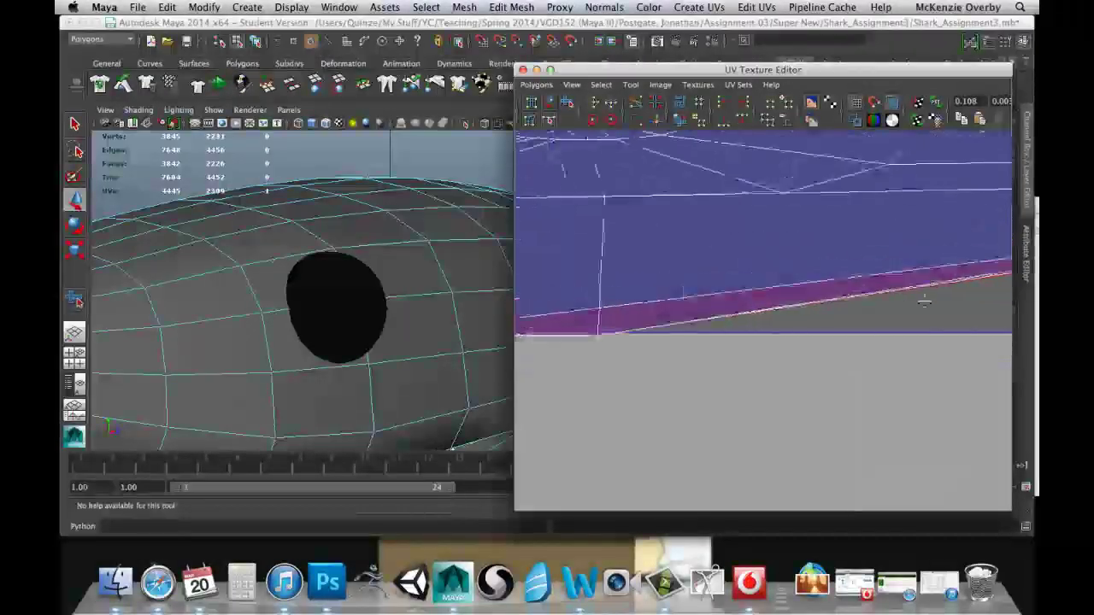
{"action": "middle_click_drag", "start_coordinate": [831, 294], "coordinate": [532, 357], "text": "alt"}
{"action": "middle_click_drag", "start_coordinate": [957, 317], "coordinate": [547, 383], "text": "alt"}
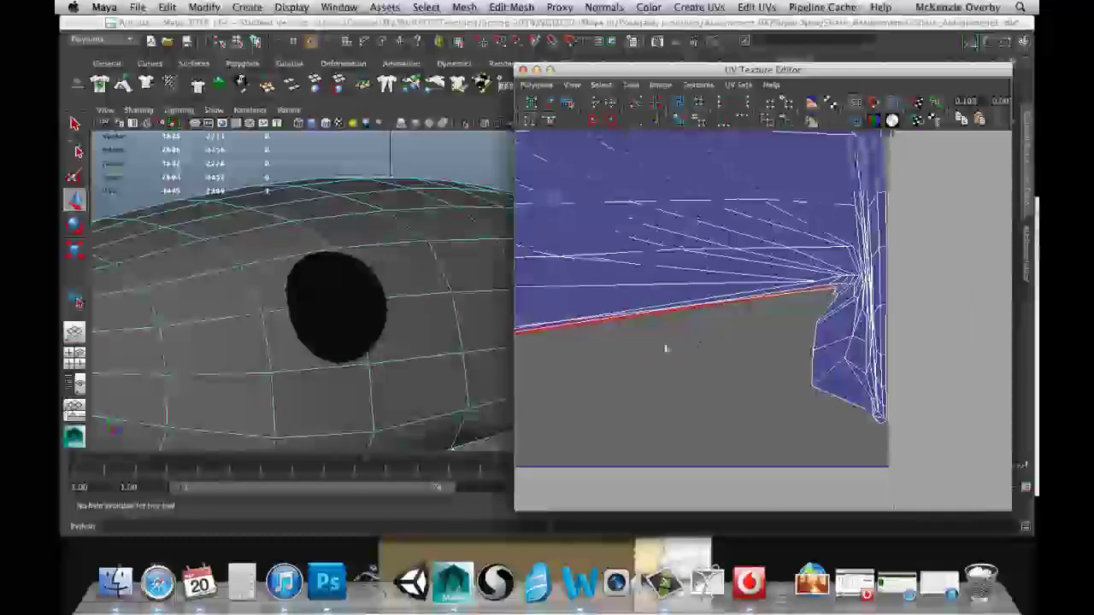
Pull the two border UVs at the second corner's pinch out into the gap, bringing the second close to the grid's lower edge
{"action": "mouse_move", "coordinate": [828, 287]}
{"action": "right_mouse_down"}
{"action": "mouse_move", "coordinate": [855, 288]}
{"action": "mouse_move", "coordinate": [822, 291]}
{"action": "right_mouse_up"}
{"action": "left_click", "coordinate": [830, 288]}
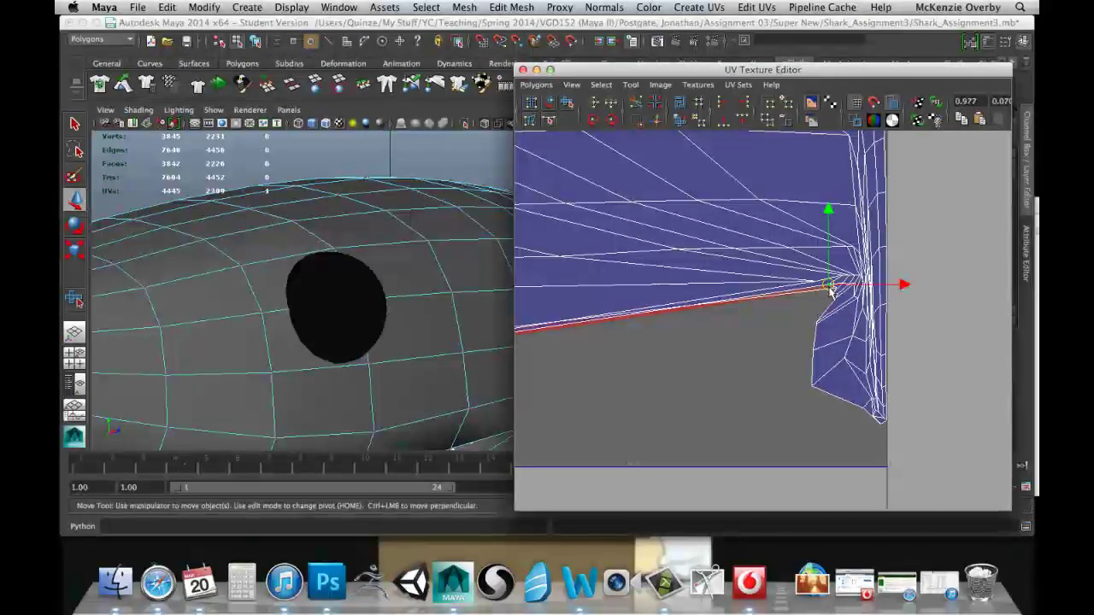
{"action": "left_click_drag", "start_coordinate": [831, 288], "coordinate": [716, 335]}
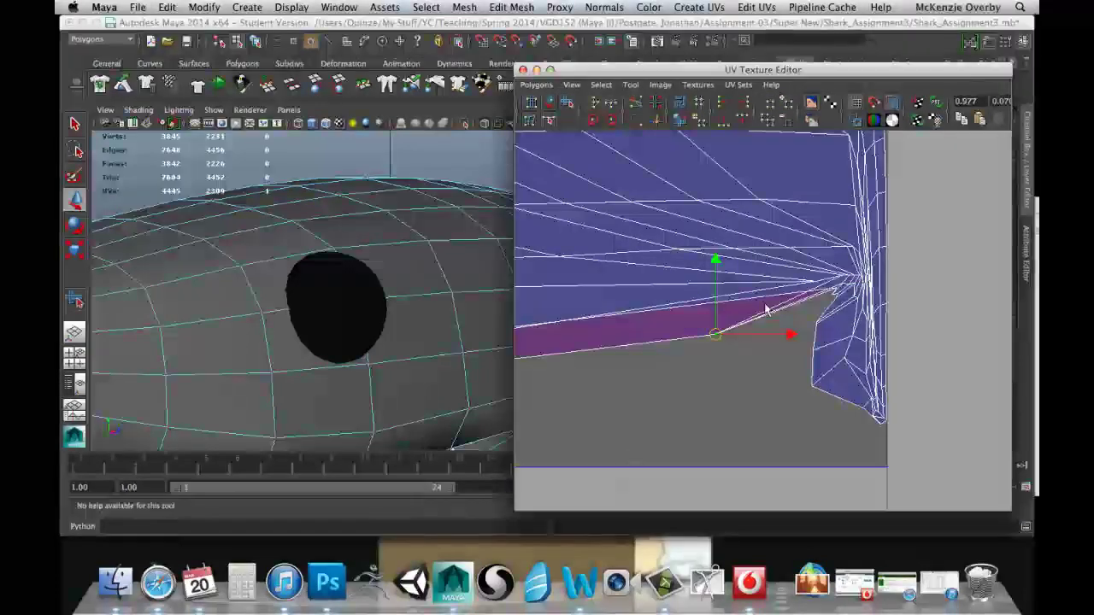
{"action": "left_click", "coordinate": [833, 294]}
{"action": "middle_click_drag", "start_coordinate": [723, 408], "coordinate": [625, 443]}
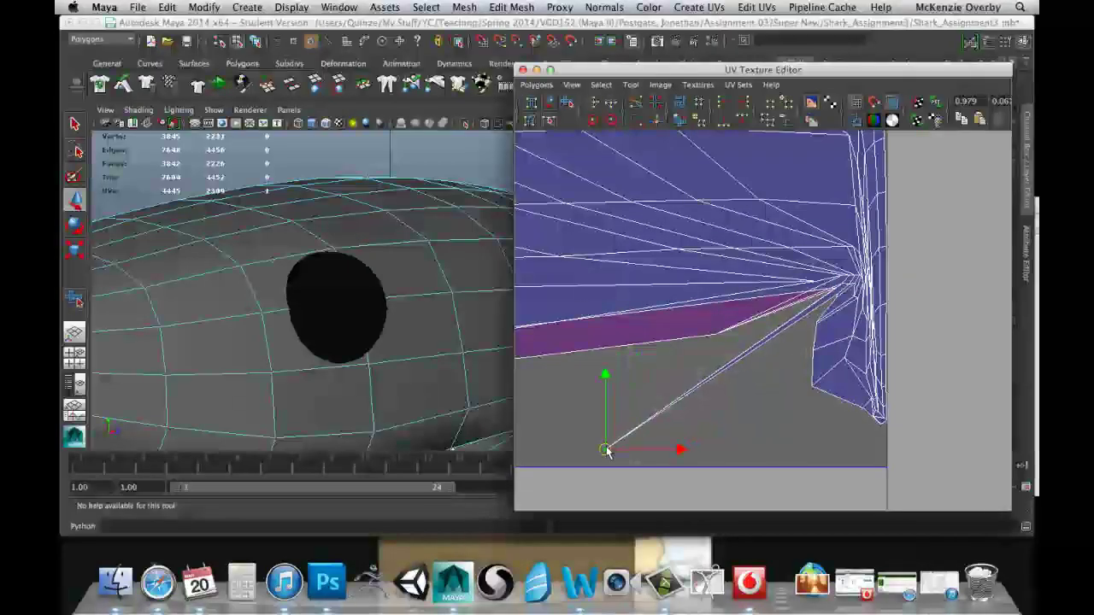
Bring the second corner's tip UVs down to the grid corner and place the next border UV on the lower edge beside it
{"action": "left_click", "coordinate": [880, 423]}
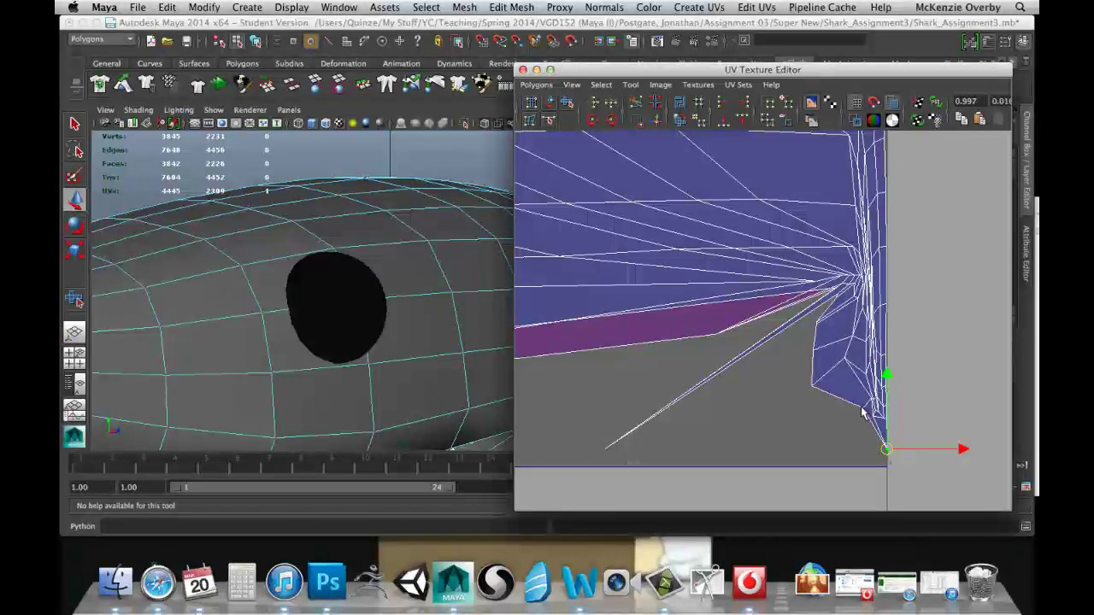
{"action": "middle_click_drag", "start_coordinate": [863, 410], "coordinate": [887, 472]}
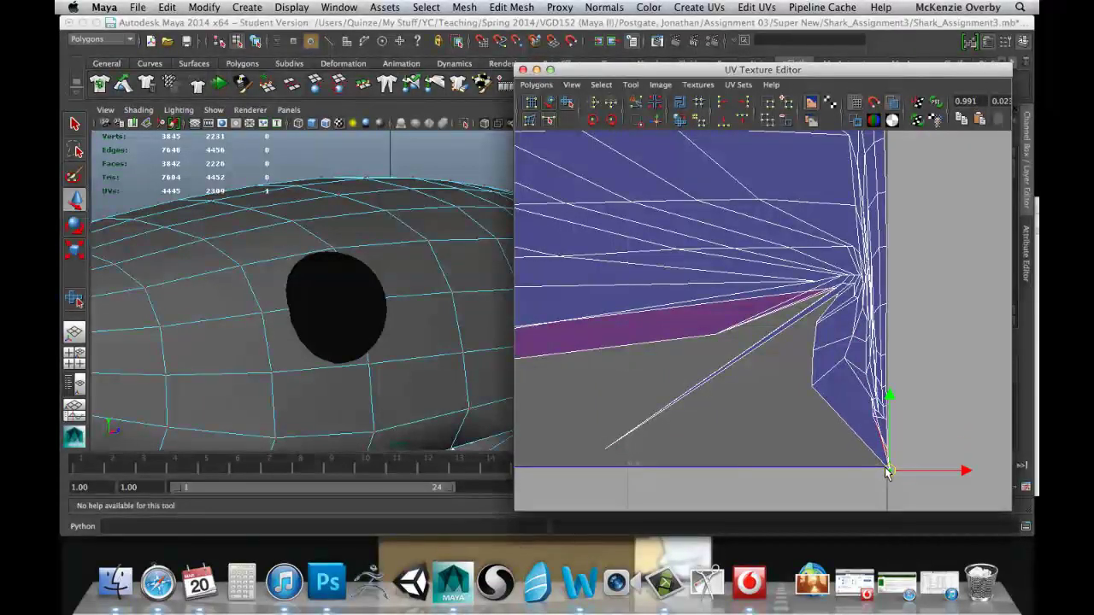
{"action": "left_click", "coordinate": [813, 391]}
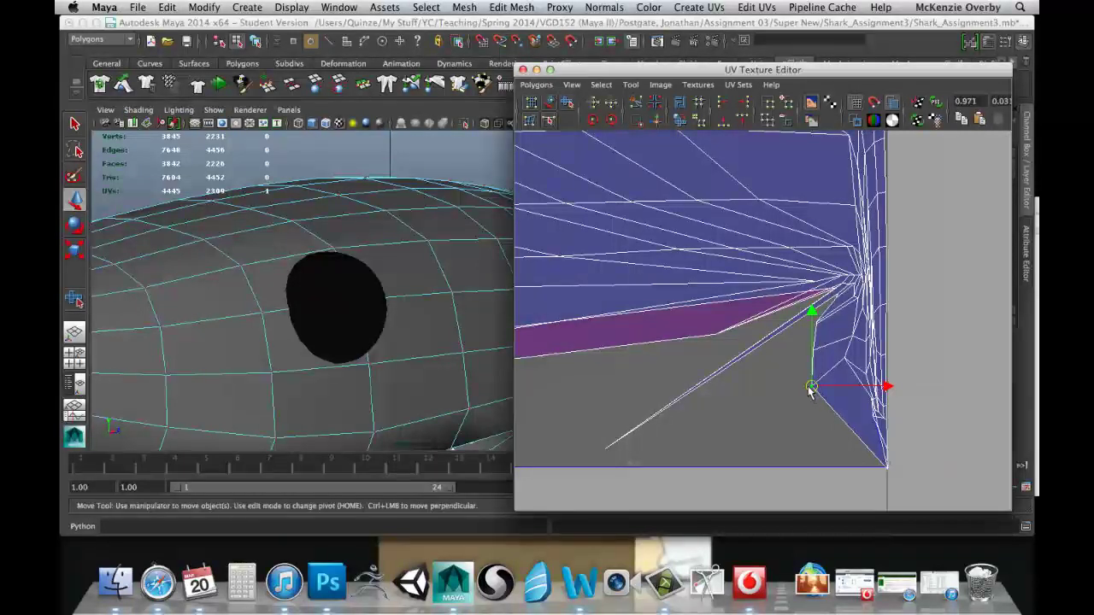
{"action": "middle_click_drag", "start_coordinate": [813, 391], "coordinate": [811, 468]}
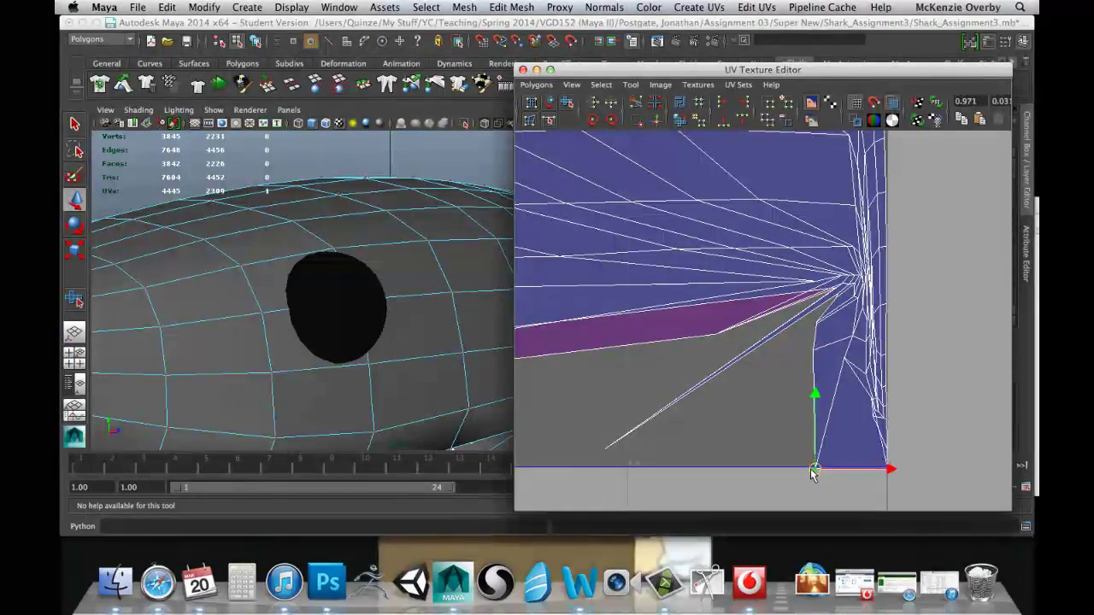
Fan the next three border UVs of the second corner out along the grid's lower edge at roughly even spacing
{"action": "left_click", "coordinate": [816, 349]}
{"action": "middle_click_drag", "start_coordinate": [816, 348], "coordinate": [763, 469]}
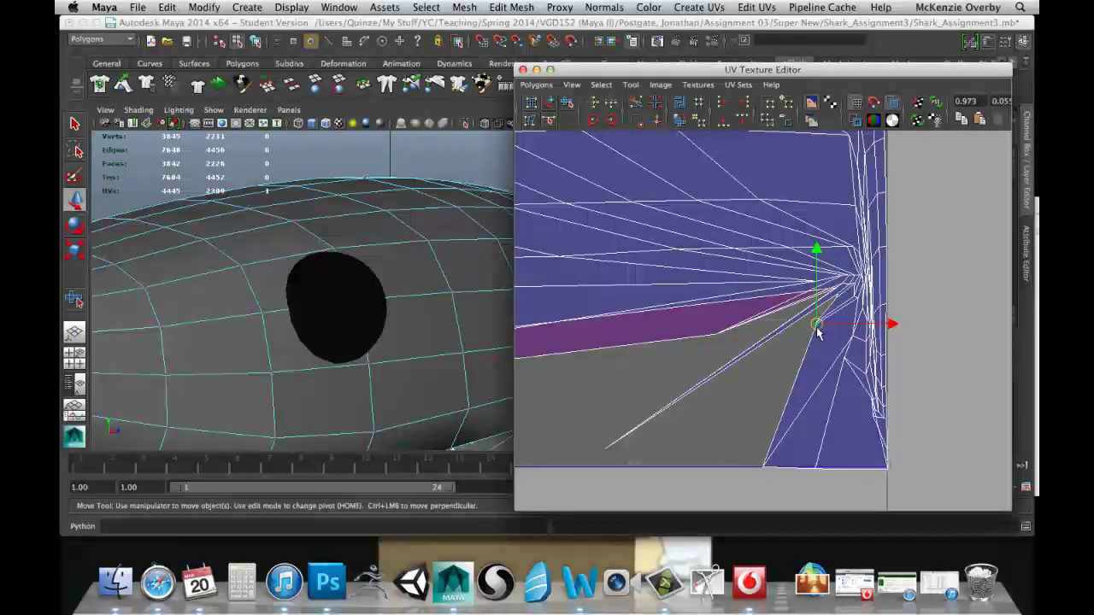
{"action": "middle_click_drag", "start_coordinate": [816, 329], "coordinate": [719, 475]}
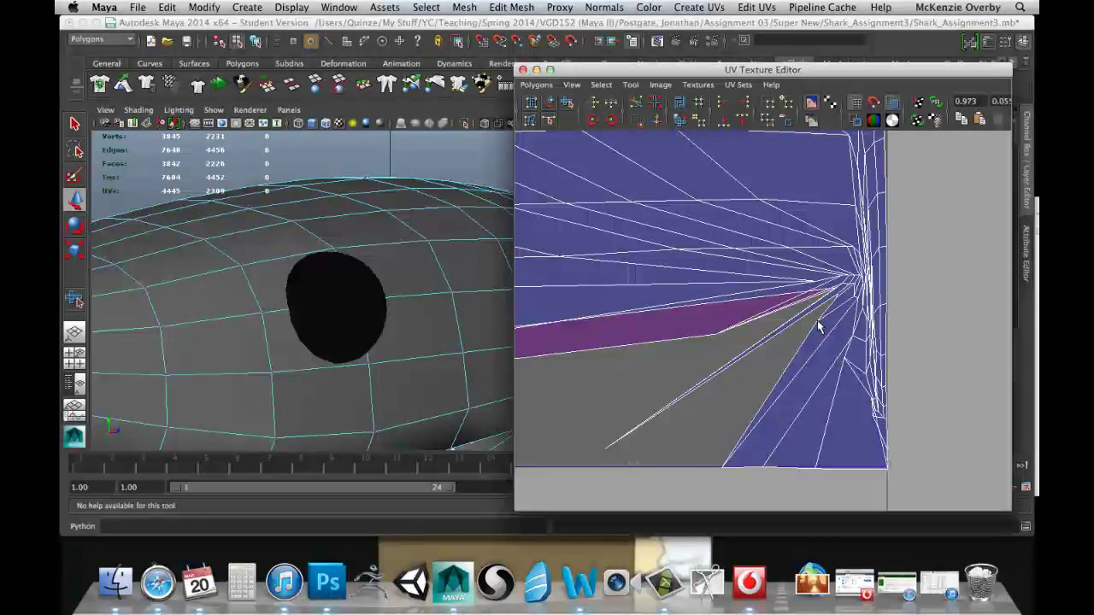
{"action": "middle_click_drag", "start_coordinate": [816, 325], "coordinate": [672, 466]}
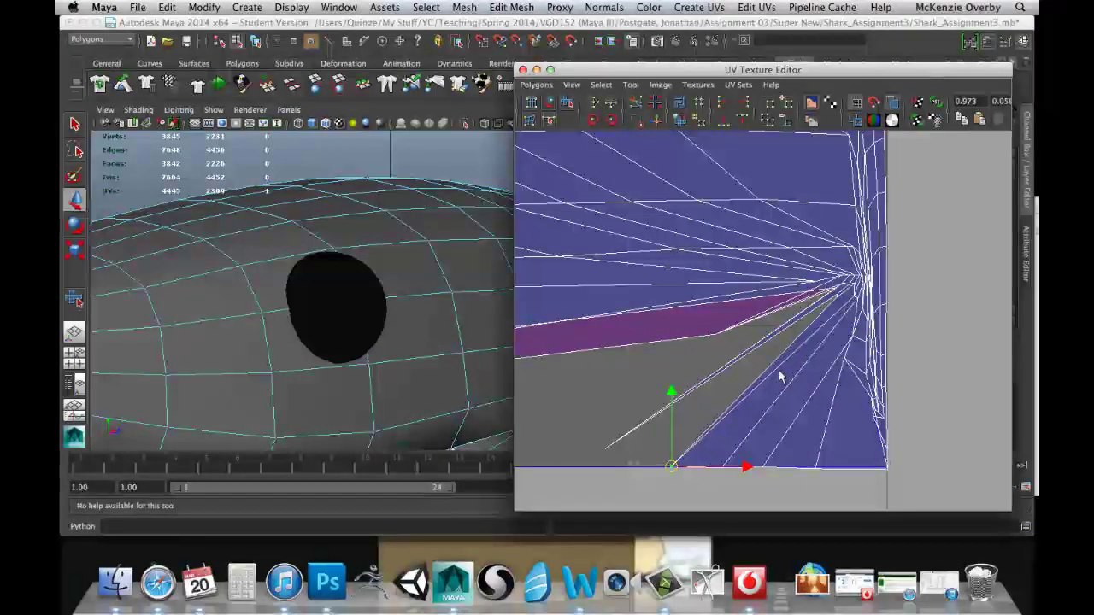
Place the next pinched border UV and the one already hanging in the gap onto the lower edge, continuing the fan
{"action": "left_click", "coordinate": [837, 316]}
{"action": "left_click", "coordinate": [838, 299]}
{"action": "middle_click_drag", "start_coordinate": [838, 299], "coordinate": [627, 466]}
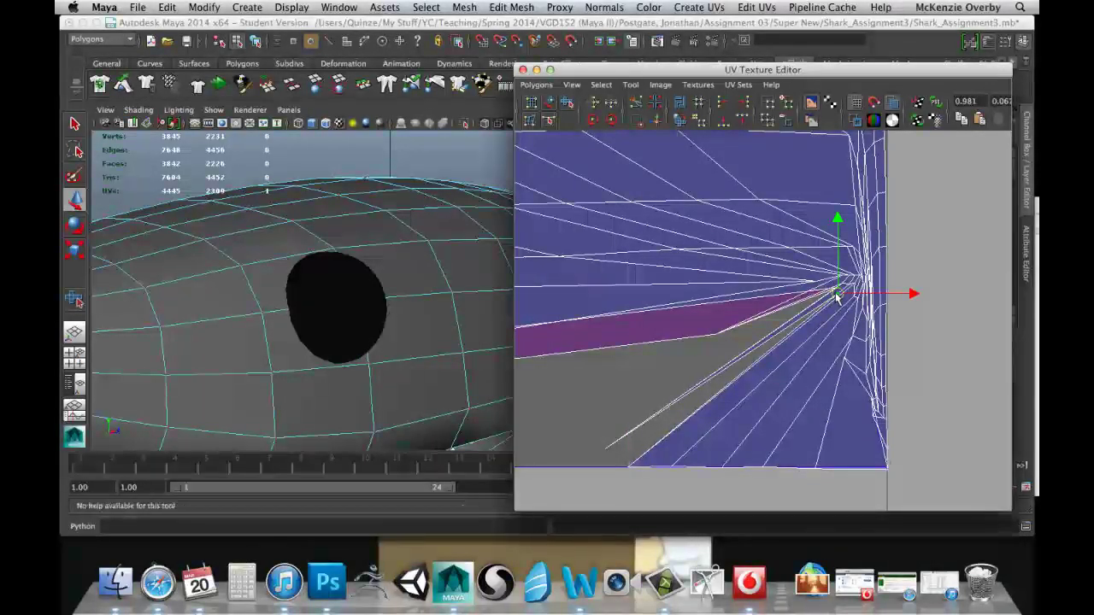
{"action": "left_click", "coordinate": [681, 399]}
{"action": "middle_click_drag", "start_coordinate": [636, 450], "coordinate": [533, 470]}
Pull the remaining border UV out of the second corner's pinch down to the grid's lower edge, closing the gap
{"action": "scroll", "coordinate": [799, 327], "scroll_direction": "up", "scroll_amount": 3}
{"action": "scroll", "coordinate": [799, 327], "scroll_direction": "up", "scroll_amount": 6}
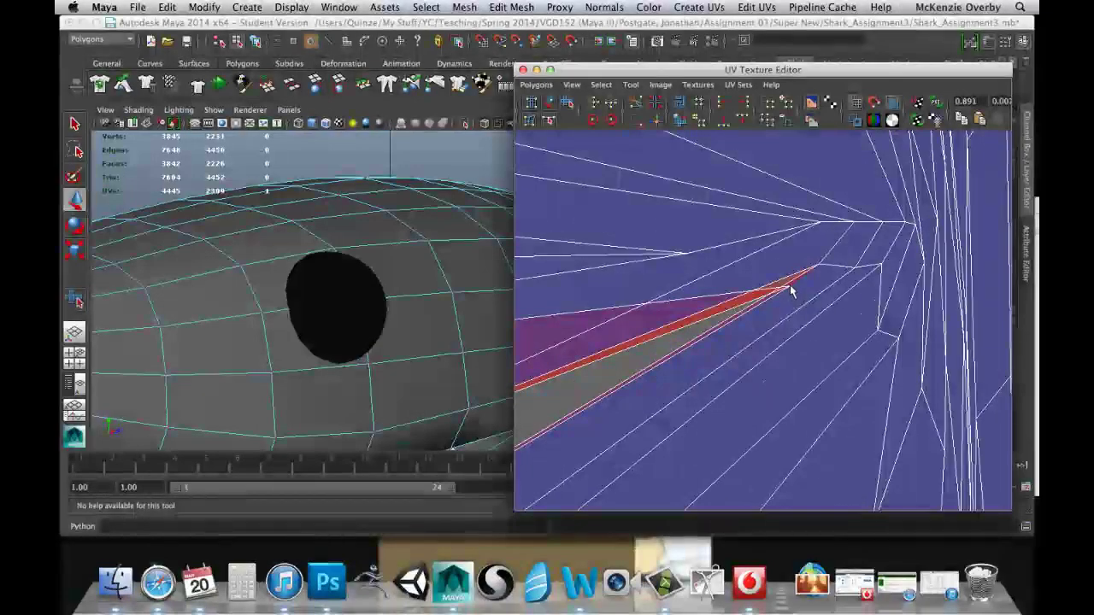
{"action": "left_click", "coordinate": [788, 288]}
{"action": "middle_click_drag", "start_coordinate": [788, 288], "coordinate": [523, 436]}
{"action": "scroll", "coordinate": [547, 420], "scroll_direction": "down", "scroll_amount": 4}
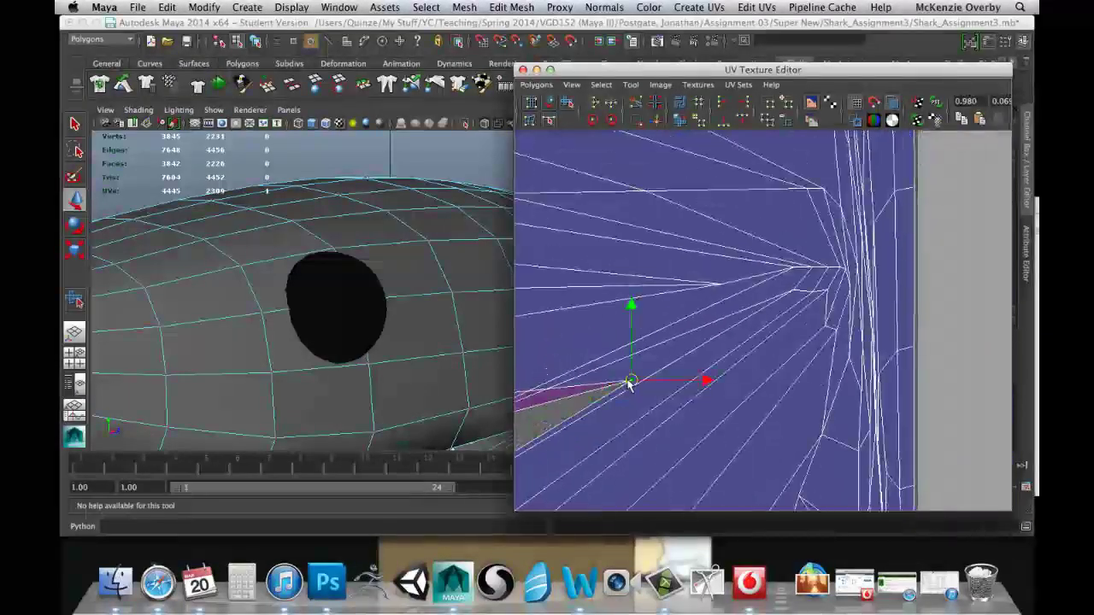
{"action": "middle_click_drag", "start_coordinate": [633, 400], "coordinate": [539, 412], "text": "alt"}
{"action": "middle_click_drag", "start_coordinate": [575, 379], "coordinate": [830, 391]}
{"action": "scroll", "coordinate": [854, 349], "scroll_direction": "down", "scroll_amount": 5}
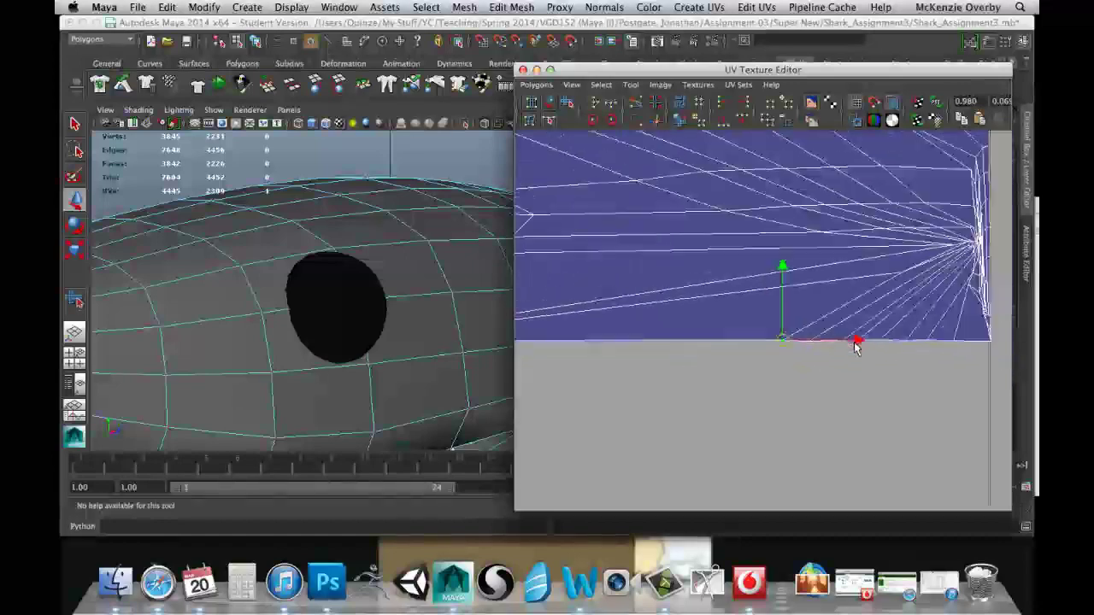
Spread the second corner's border UVs along the lower edge to even out their spacing between the pinched cluster and grid corner
{"action": "middle_click_drag", "start_coordinate": [794, 320], "coordinate": [988, 332], "text": "alt"}
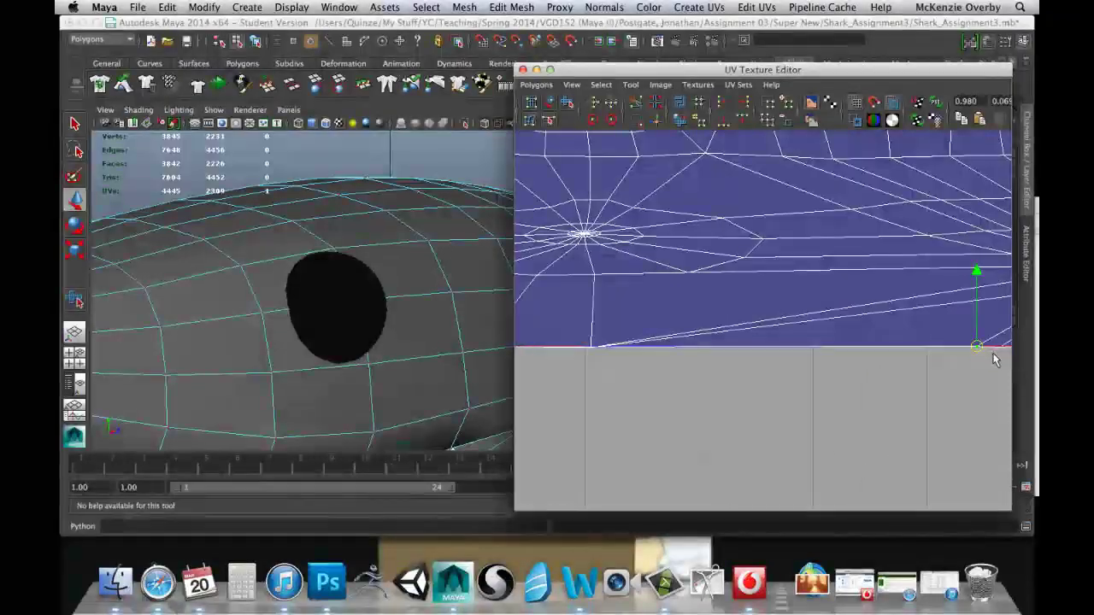
{"action": "right_click_drag", "start_coordinate": [993, 356], "coordinate": [899, 361], "text": "alt"}
{"action": "left_click", "coordinate": [991, 336]}
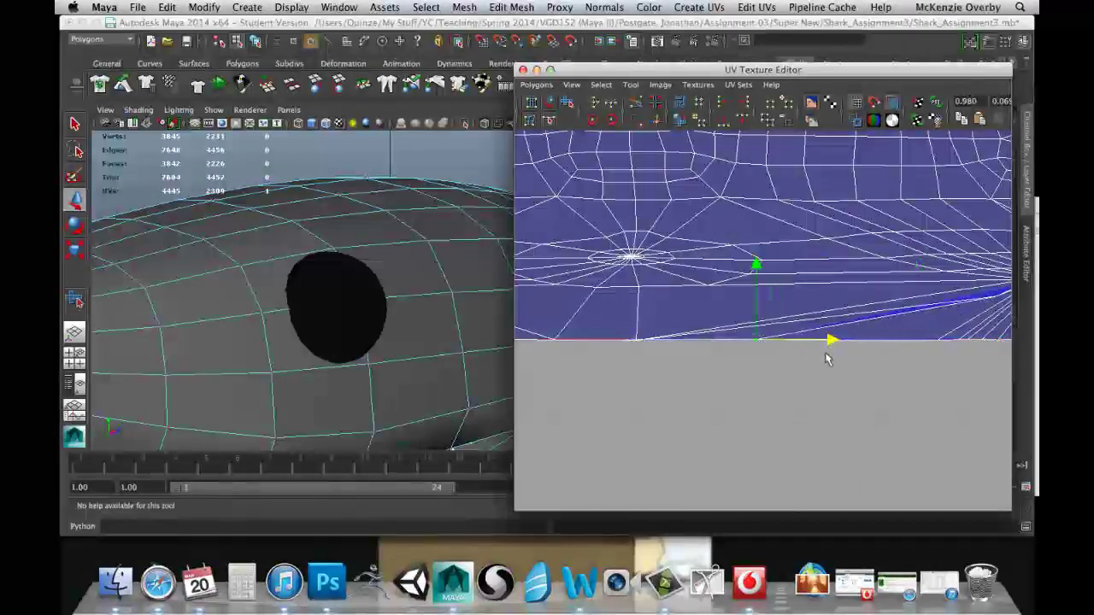
{"action": "middle_click_drag", "start_coordinate": [827, 359], "coordinate": [889, 362]}
{"action": "mouse_move", "coordinate": [937, 332]}
{"action": "middle_mouse_down"}
{"action": "mouse_move", "coordinate": [1006, 342]}
{"action": "mouse_move", "coordinate": [881, 346]}
{"action": "mouse_move", "coordinate": [987, 346]}
{"action": "mouse_move", "coordinate": [947, 343]}
{"action": "middle_mouse_up"}
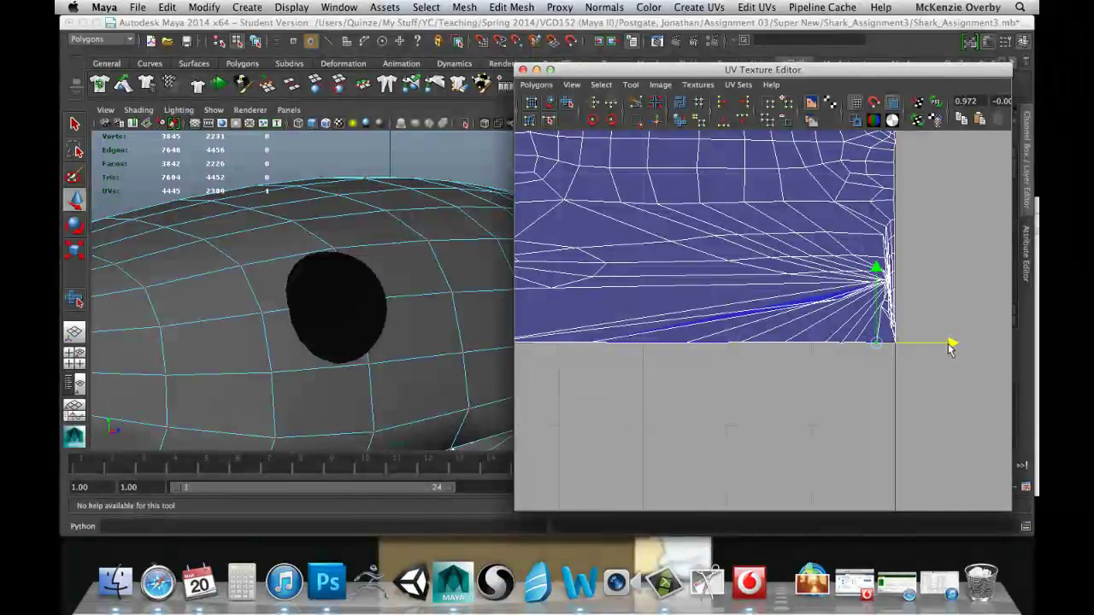
Select the UVs inside the stretched lower band across the grid's full width, leaving out the lower border UVs
{"action": "scroll", "coordinate": [857, 346], "scroll_direction": "down", "scroll_amount": 5}
{"action": "middle_click_drag", "start_coordinate": [734, 351], "coordinate": [829, 349], "text": "alt"}
{"action": "right_click_drag", "start_coordinate": [771, 280], "coordinate": [822, 280]}
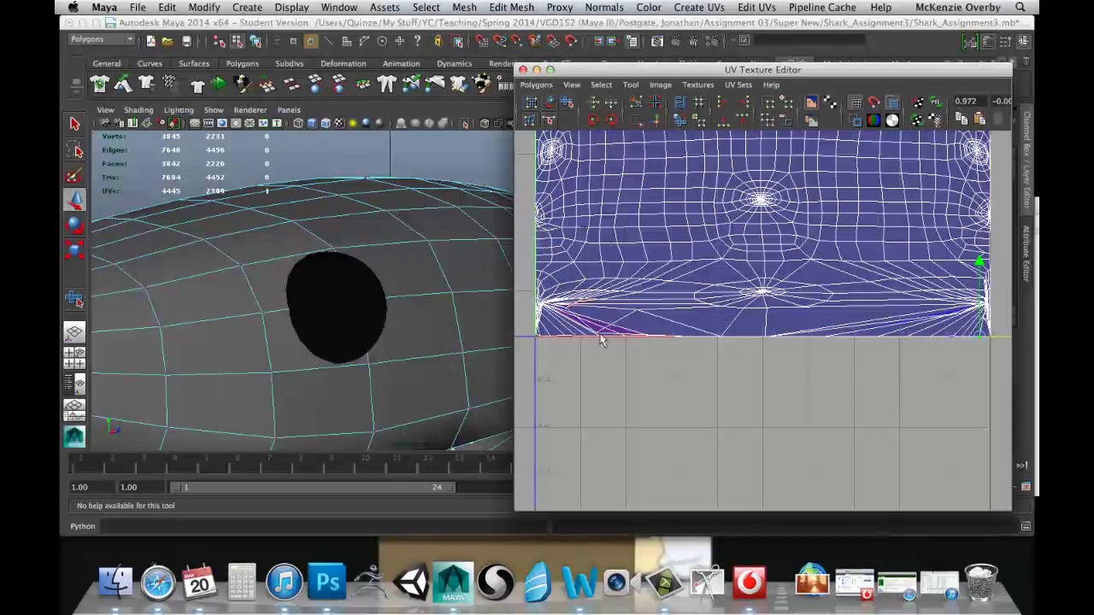
{"action": "double_click", "coordinate": [989, 336]}
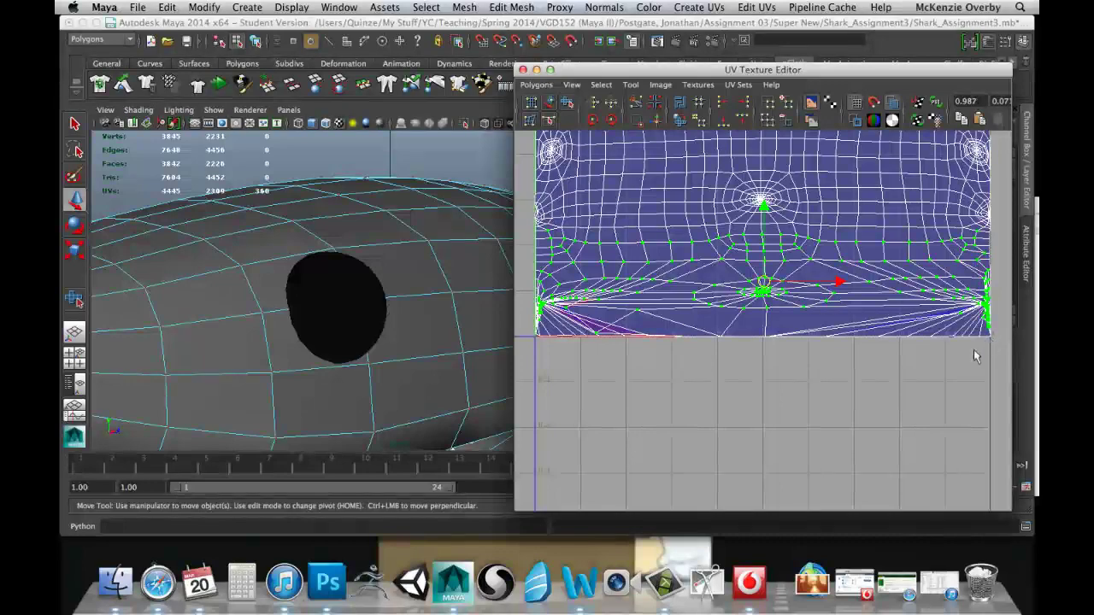
Add the missed interior UVs along the side of the second corner's pinched cluster to the selection
{"action": "scroll", "coordinate": [934, 319], "scroll_direction": "up", "scroll_amount": 3}
{"action": "middle_click_drag", "start_coordinate": [935, 320], "coordinate": [709, 346], "text": "alt"}
{"action": "scroll", "coordinate": [839, 355], "scroll_direction": "up", "scroll_amount": 4}
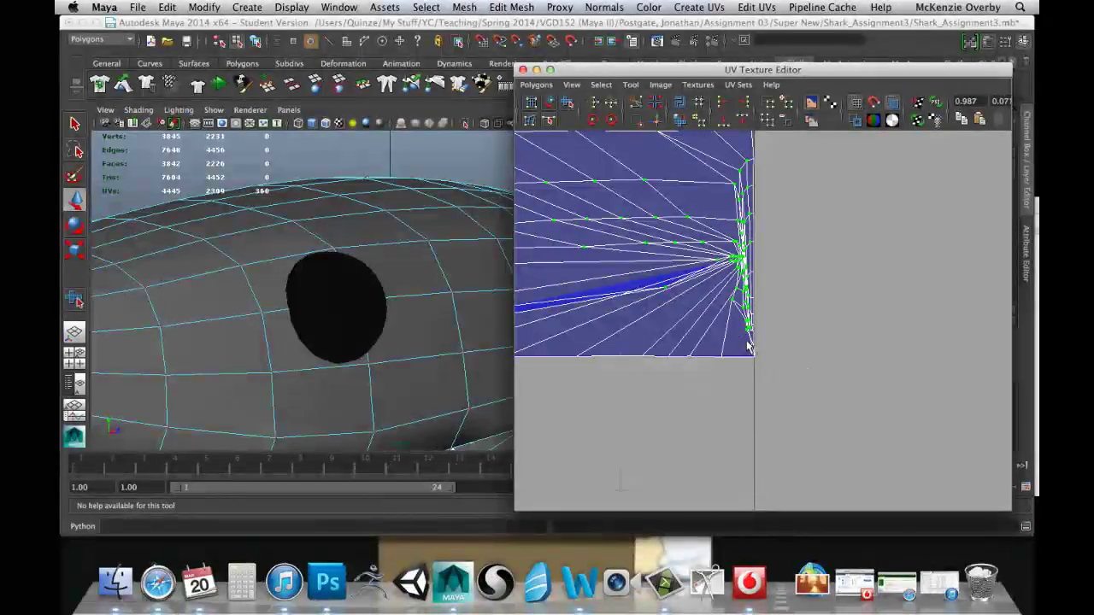
{"action": "scroll", "coordinate": [707, 384], "scroll_direction": "up", "scroll_amount": 5}
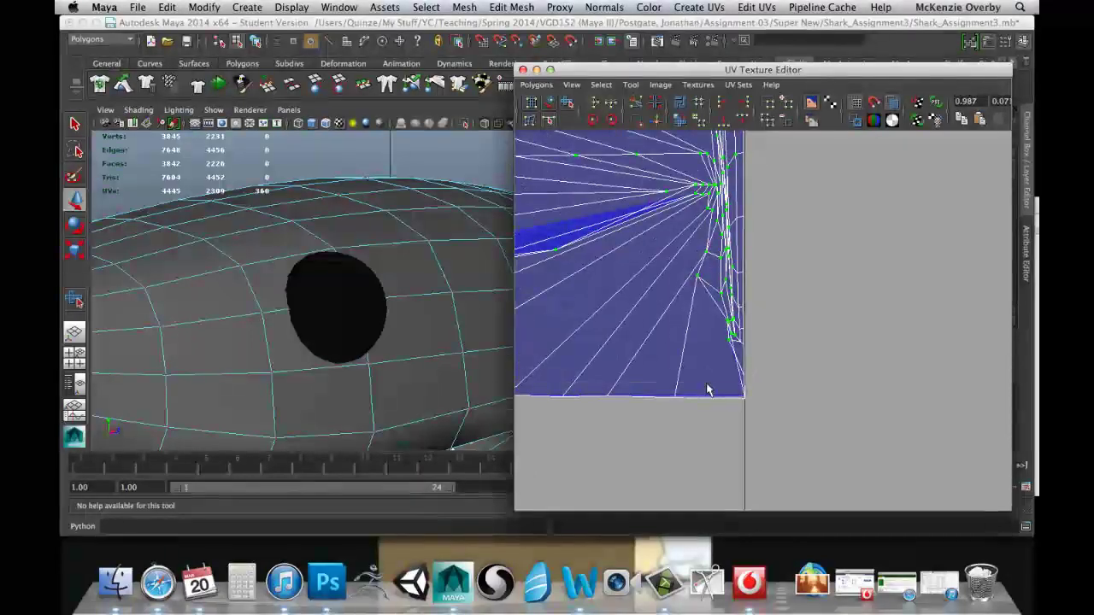
{"action": "scroll", "coordinate": [756, 203], "scroll_direction": "up", "scroll_amount": 3}
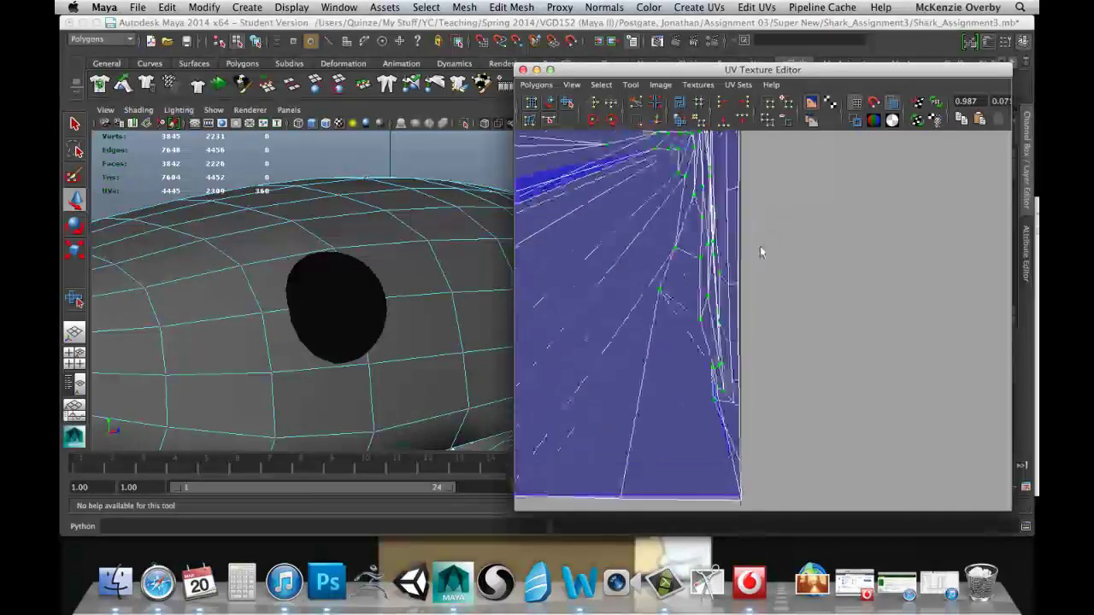
{"action": "key", "text": "w"}
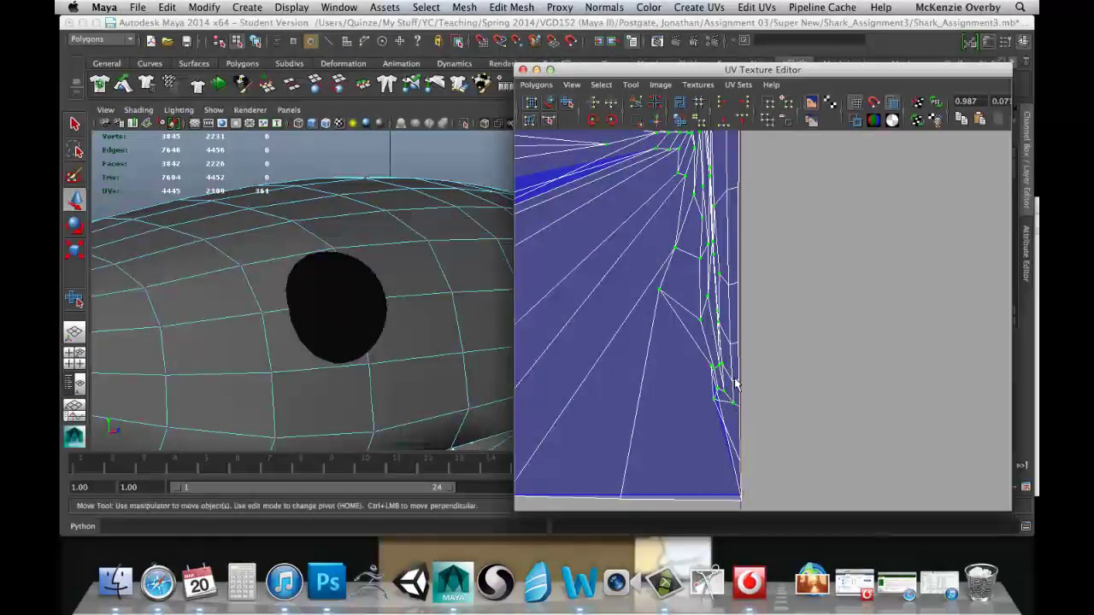
{"action": "left_click", "coordinate": [733, 382], "text": "shift"}
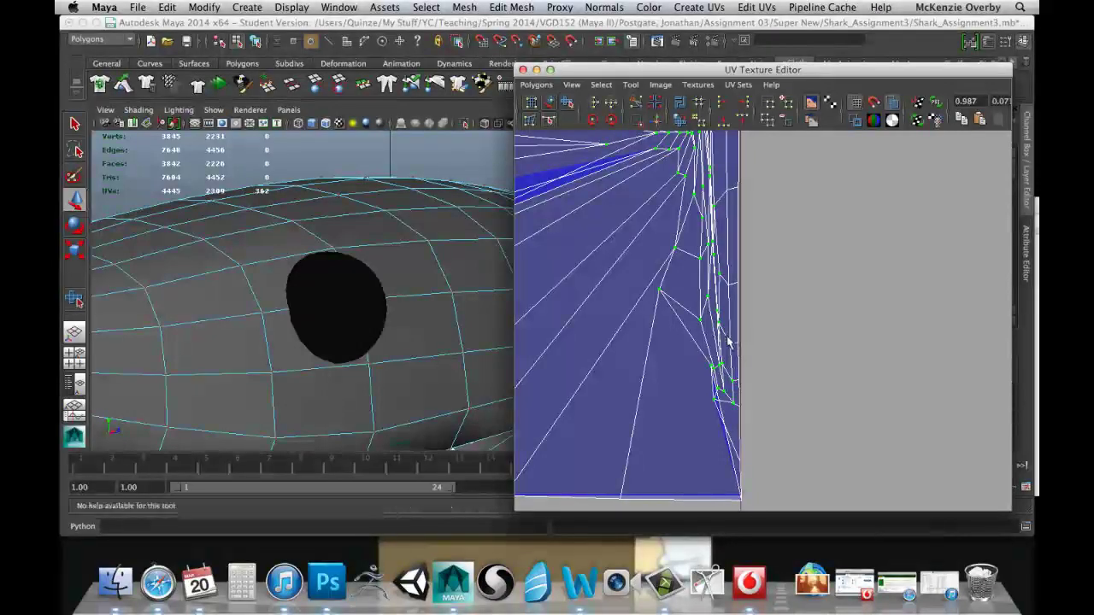
{"action": "left_click", "coordinate": [727, 282], "text": "shift"}
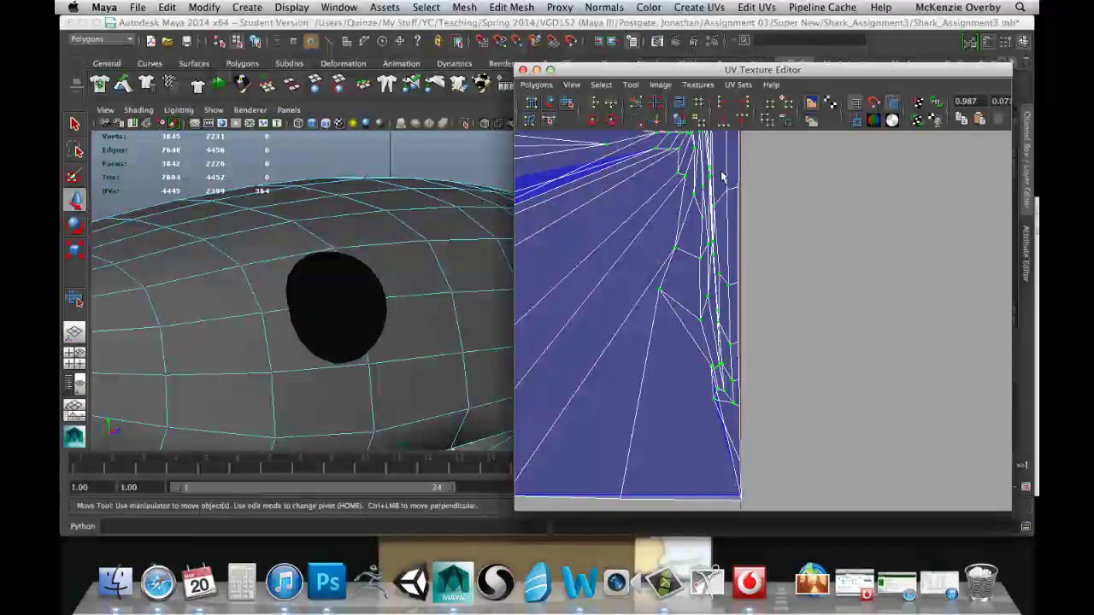
{"action": "middle_click_drag", "start_coordinate": [767, 209], "coordinate": [773, 343], "text": "alt"}
{"action": "middle_click_drag", "start_coordinate": [729, 207], "coordinate": [741, 323], "text": "alt"}
{"action": "right_click_drag", "start_coordinate": [741, 321], "coordinate": [706, 364], "text": "alt"}
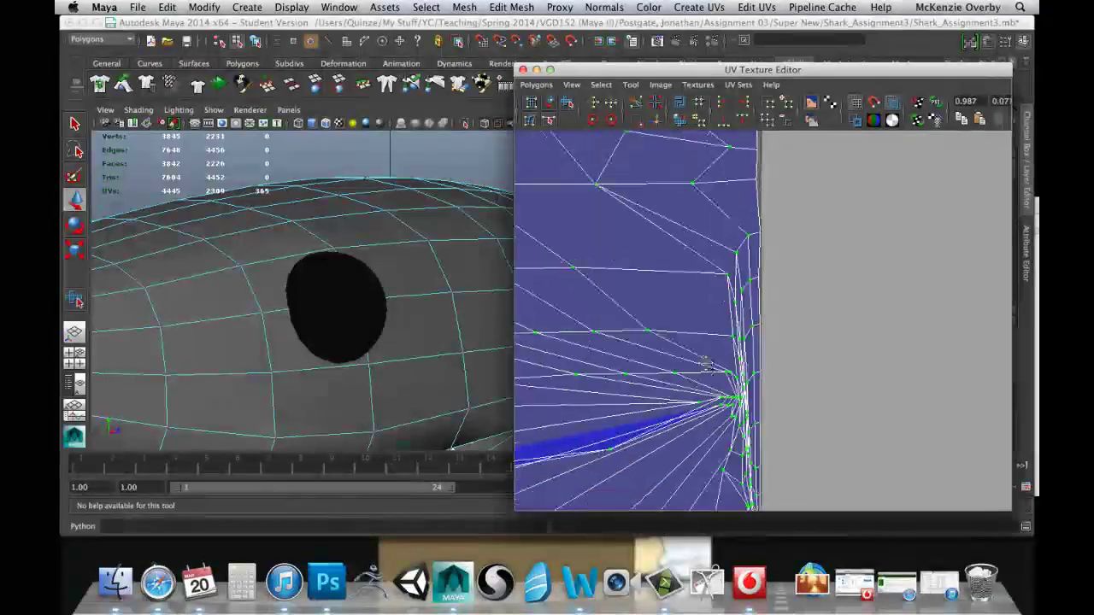
Add the missed interior UVs around the first corner's pinched cluster and along its side to the selection
{"action": "middle_click_drag", "start_coordinate": [706, 364], "coordinate": [781, 327], "text": "alt"}
{"action": "right_click_drag", "start_coordinate": [781, 327], "coordinate": [745, 333], "text": "alt"}
{"action": "middle_click_drag", "start_coordinate": [745, 334], "coordinate": [972, 317], "text": "alt"}
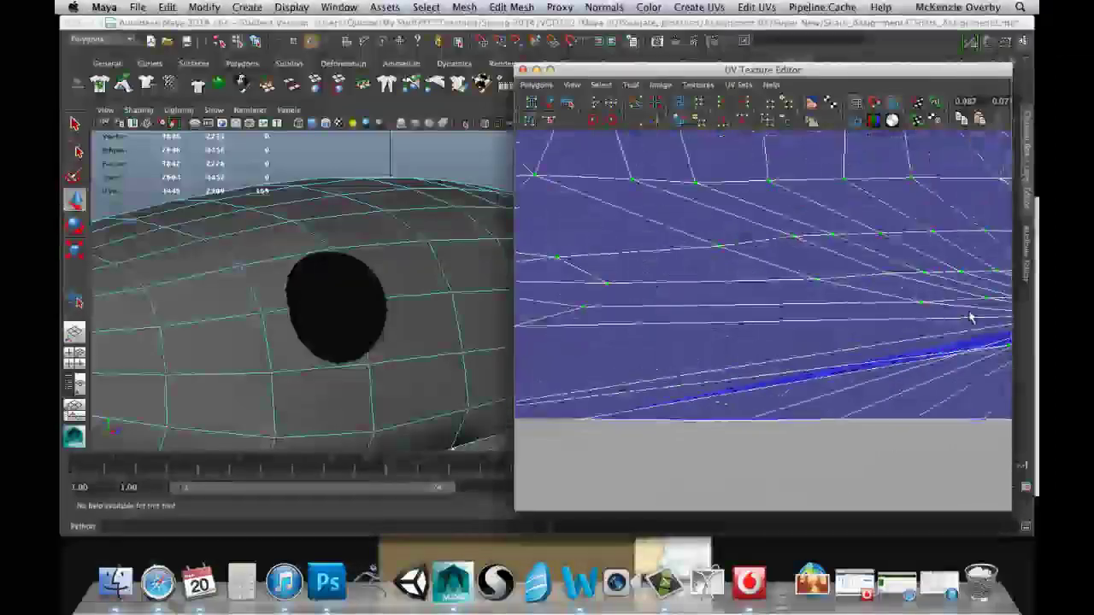
{"action": "middle_click_drag", "start_coordinate": [658, 333], "coordinate": [991, 317], "text": "alt"}
{"action": "middle_click_drag", "start_coordinate": [744, 318], "coordinate": [1030, 327], "text": "alt"}
{"action": "middle_click_drag", "start_coordinate": [700, 327], "coordinate": [958, 331], "text": "alt"}
{"action": "right_click_drag", "start_coordinate": [684, 313], "coordinate": [812, 291], "text": "alt"}
{"action": "middle_click_drag", "start_coordinate": [656, 323], "coordinate": [794, 269], "text": "alt"}
{"action": "middle_click_drag", "start_coordinate": [750, 208], "coordinate": [741, 355], "text": "alt"}
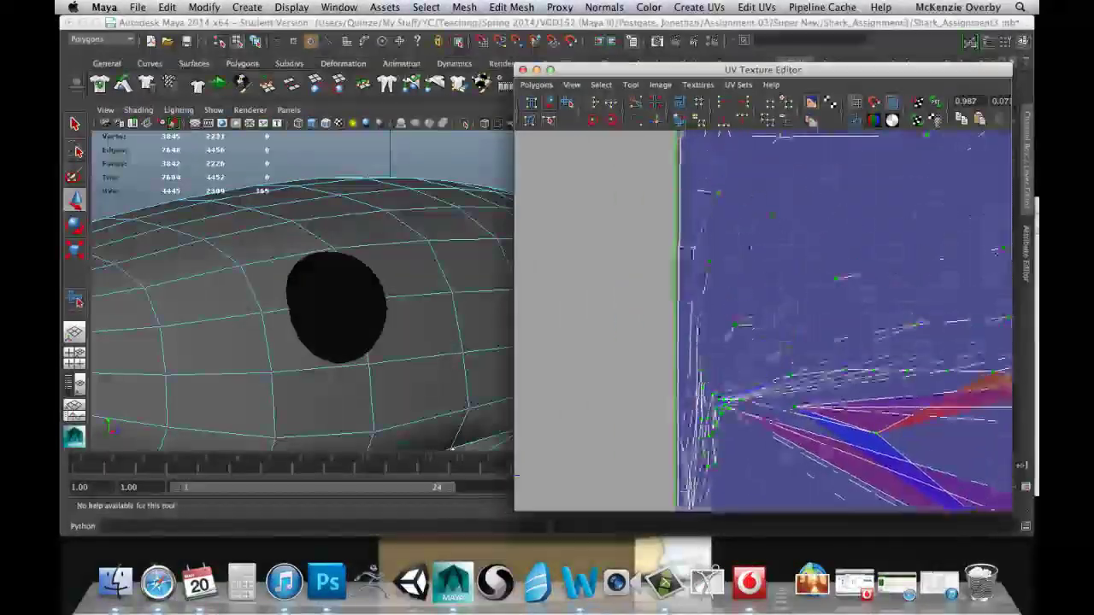
{"action": "right_click_drag", "start_coordinate": [741, 355], "coordinate": [729, 322], "text": "alt"}
{"action": "left_click_drag", "start_coordinate": [708, 259], "coordinate": [714, 275], "text": "shift"}
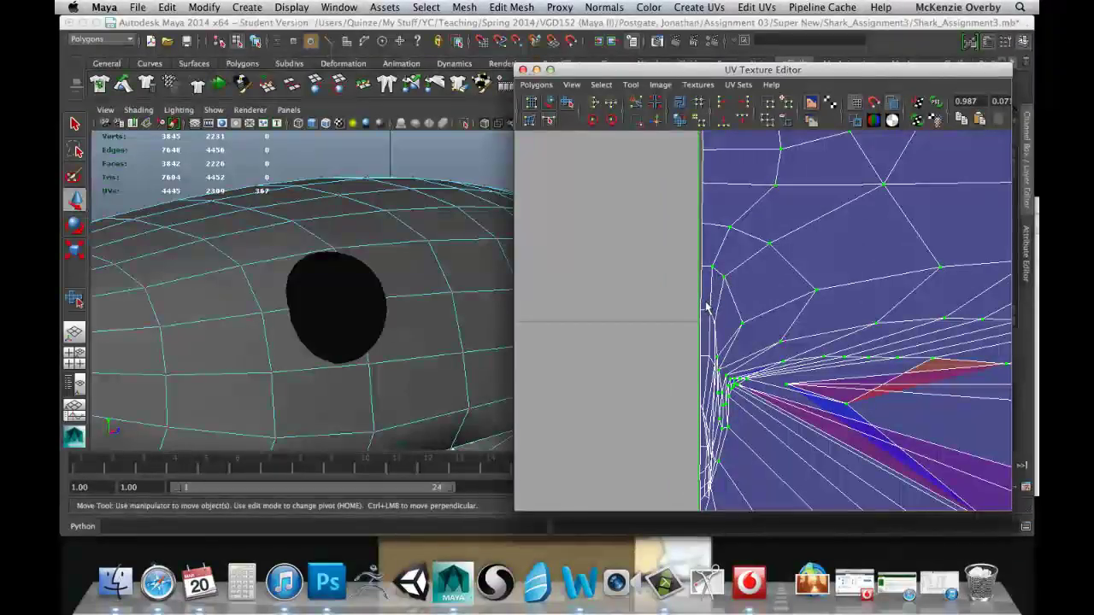
{"action": "right_click_drag", "start_coordinate": [726, 253], "coordinate": [740, 248], "text": "alt"}
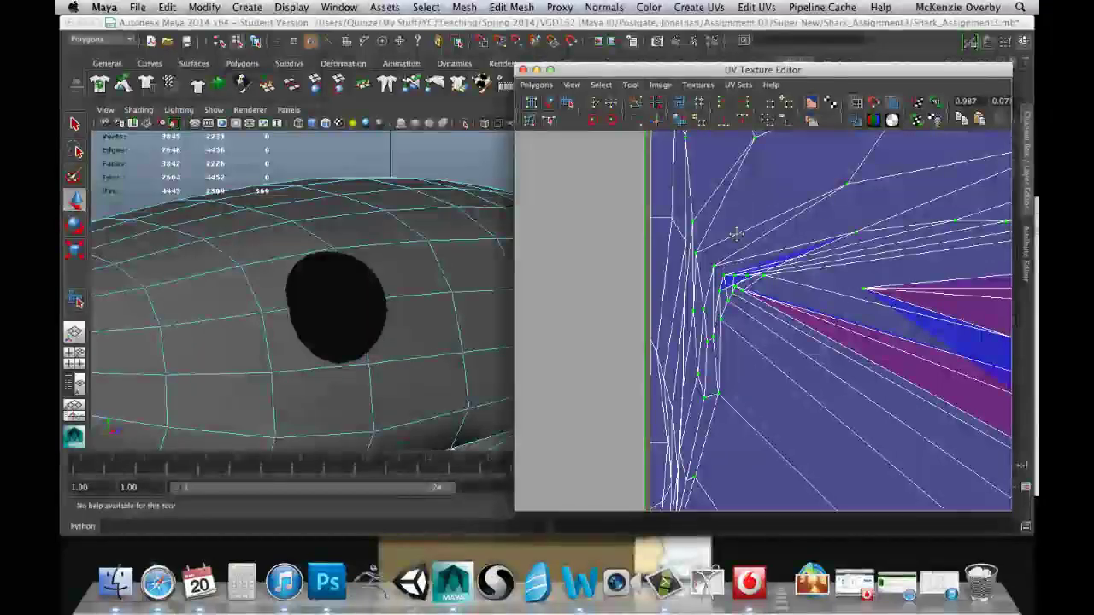
{"action": "middle_click_drag", "start_coordinate": [740, 248], "coordinate": [740, 175], "text": "alt"}
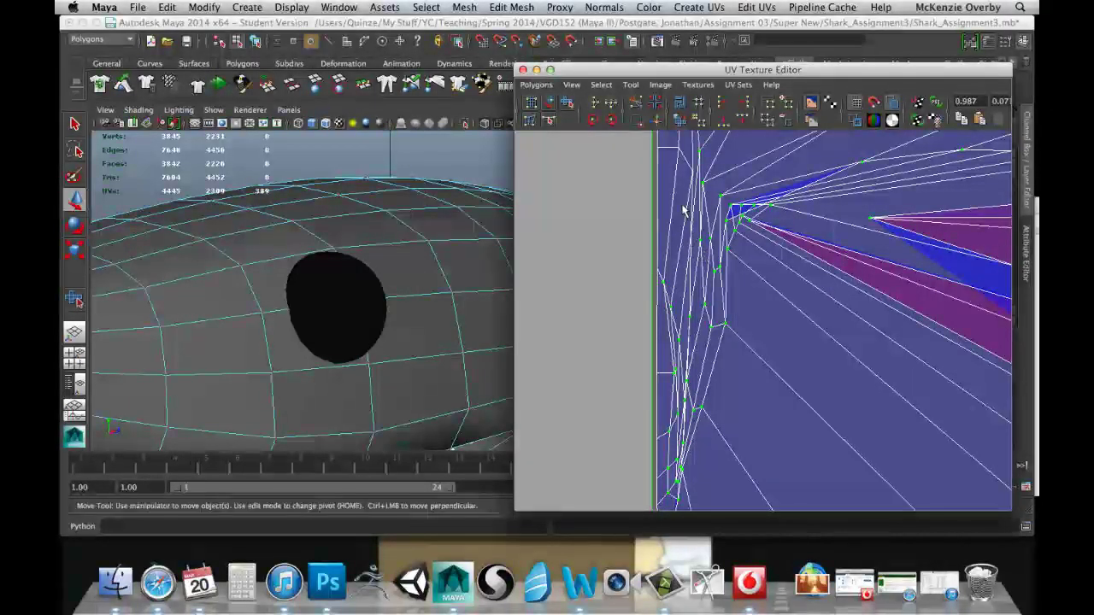
{"action": "middle_click_drag", "start_coordinate": [682, 211], "coordinate": [674, 286], "text": "alt"}
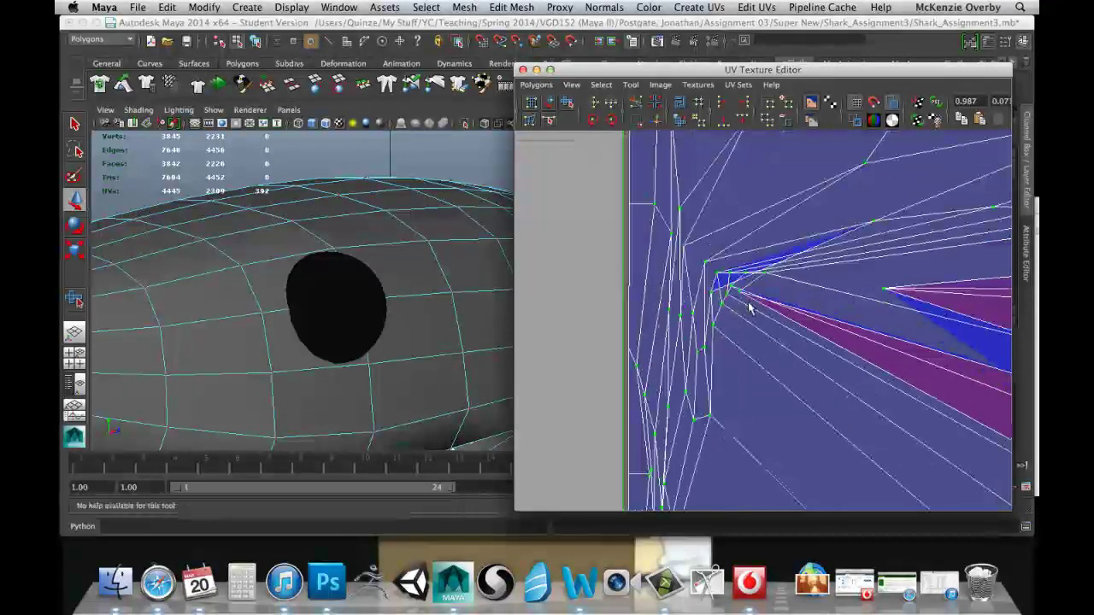
Unfold and relax the selected lower-band UVs with the Smooth UV tool to even out their spacing
{"action": "scroll", "coordinate": [752, 310], "scroll_direction": "down", "scroll_amount": 5}
{"action": "middle_click_drag", "start_coordinate": [894, 296], "coordinate": [661, 309], "text": "alt"}
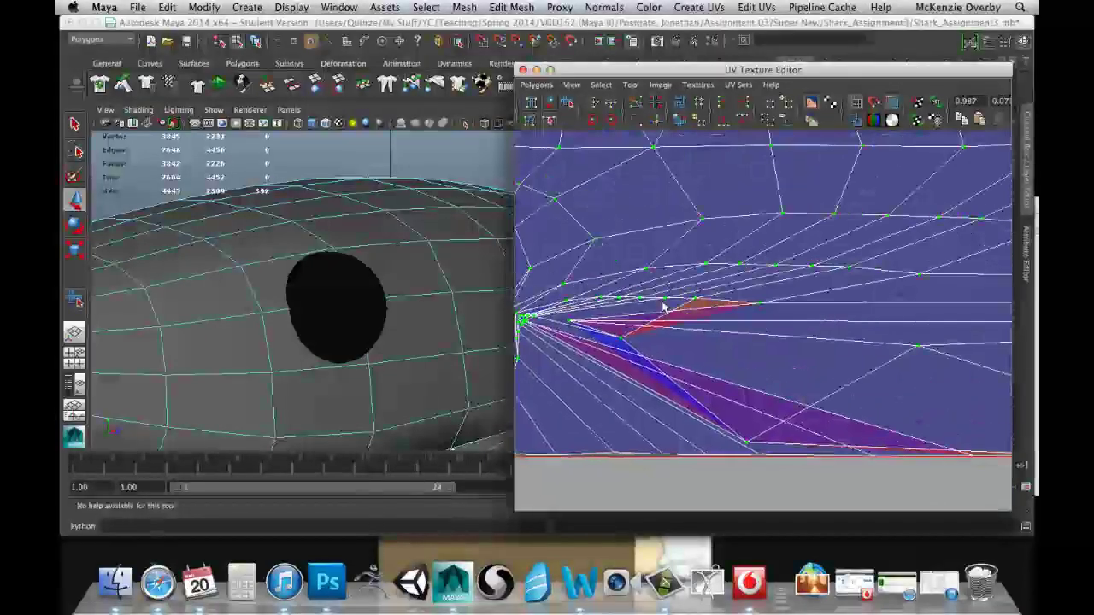
{"action": "scroll", "coordinate": [791, 298], "scroll_direction": "down", "scroll_amount": 5}
{"action": "middle_click_drag", "start_coordinate": [913, 281], "coordinate": [719, 309], "text": "alt"}
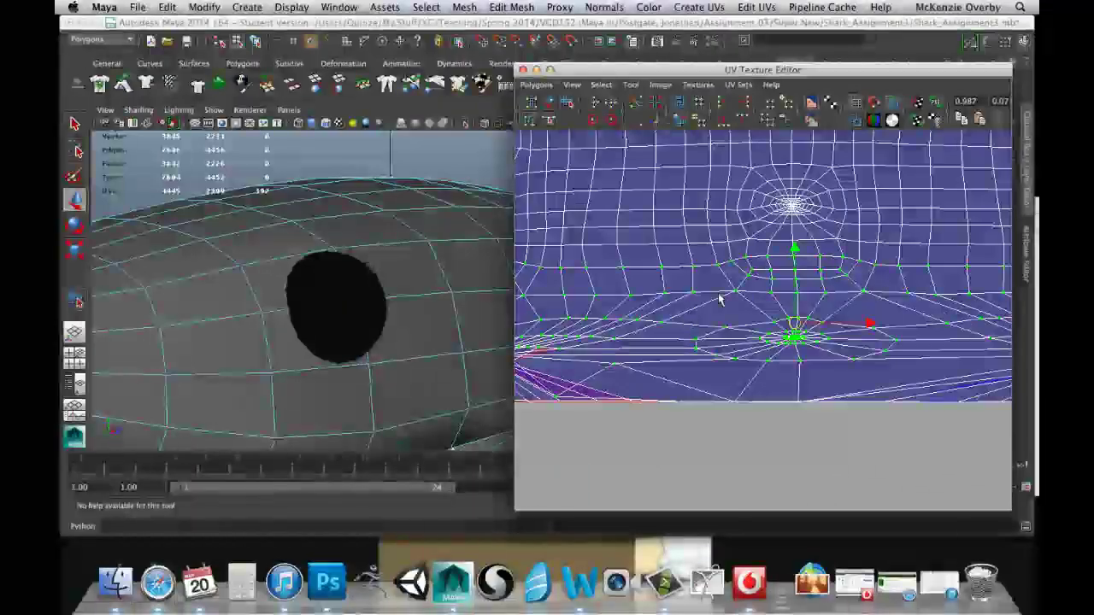
{"action": "left_click", "coordinate": [567, 102]}
{"action": "left_click_drag", "start_coordinate": [556, 407], "coordinate": [734, 408]}
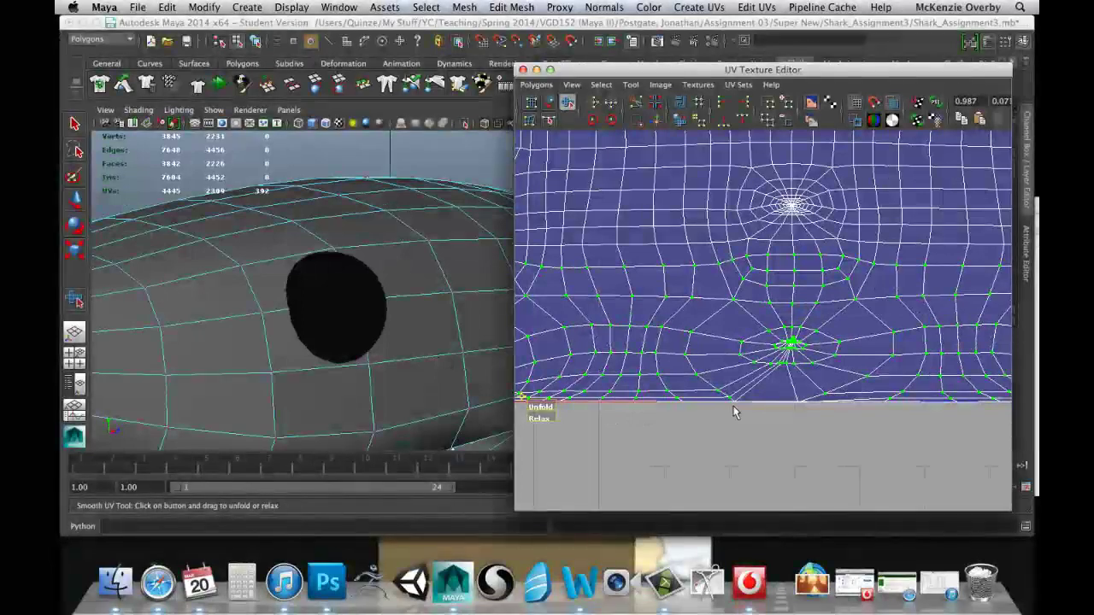
{"action": "scroll", "coordinate": [734, 409], "scroll_direction": "down", "scroll_amount": 4}
{"action": "left_click_drag", "start_coordinate": [609, 395], "coordinate": [895, 394]}
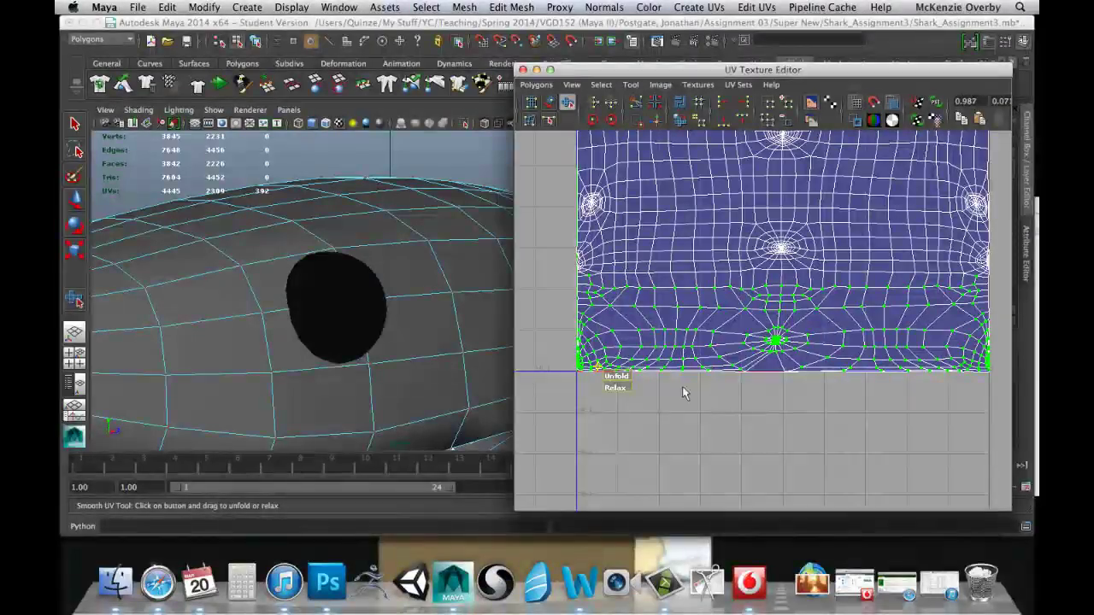
{"action": "left_click_drag", "start_coordinate": [615, 377], "coordinate": [726, 384]}
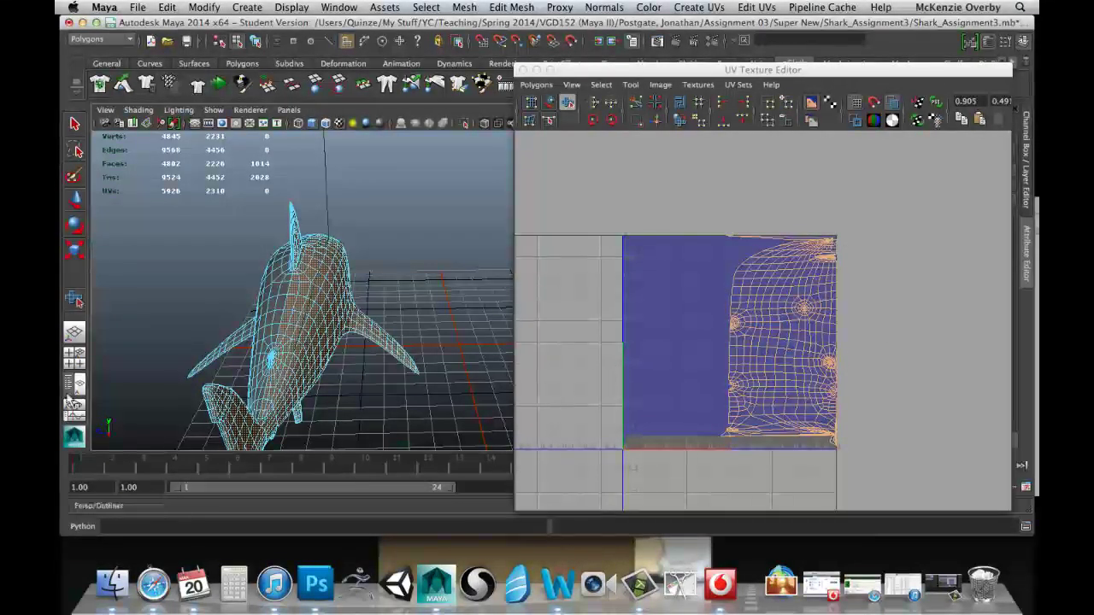
Extend the half-body face selection up the side of the shark's dorsal fin
{"action": "left_click_drag", "start_coordinate": [325, 365], "coordinate": [182, 297], "text": "alt"}
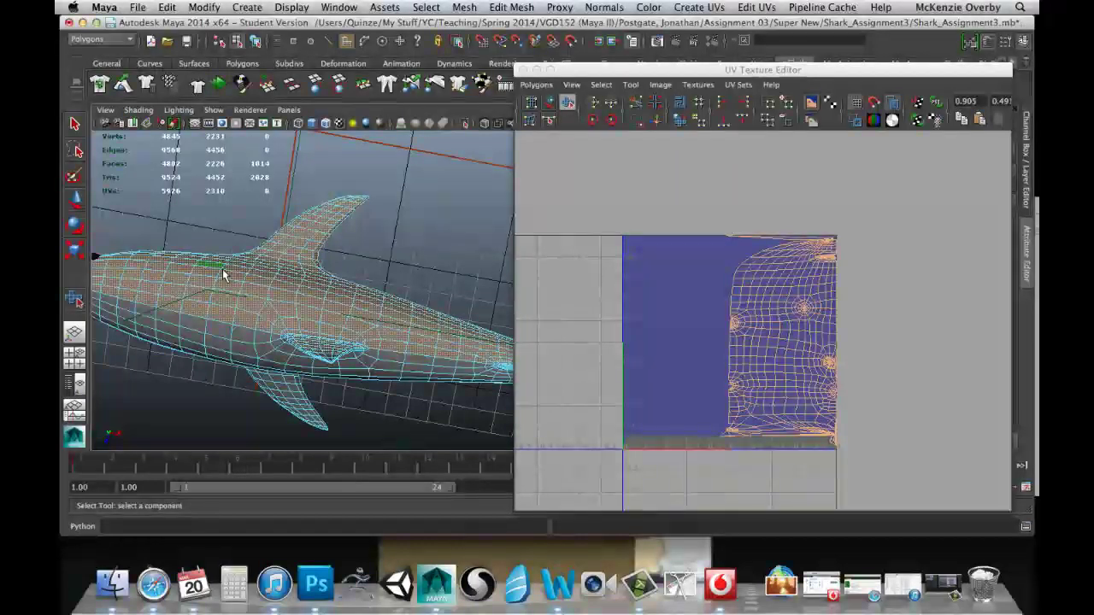
{"action": "left_click_drag", "start_coordinate": [196, 268], "coordinate": [357, 200], "text": "alt"}
{"action": "middle_click_drag", "start_coordinate": [357, 200], "coordinate": [313, 247], "text": "alt"}
{"action": "right_click_drag", "start_coordinate": [312, 247], "coordinate": [262, 170], "text": "alt"}
{"action": "middle_click_drag", "start_coordinate": [262, 171], "coordinate": [257, 252], "text": "alt"}
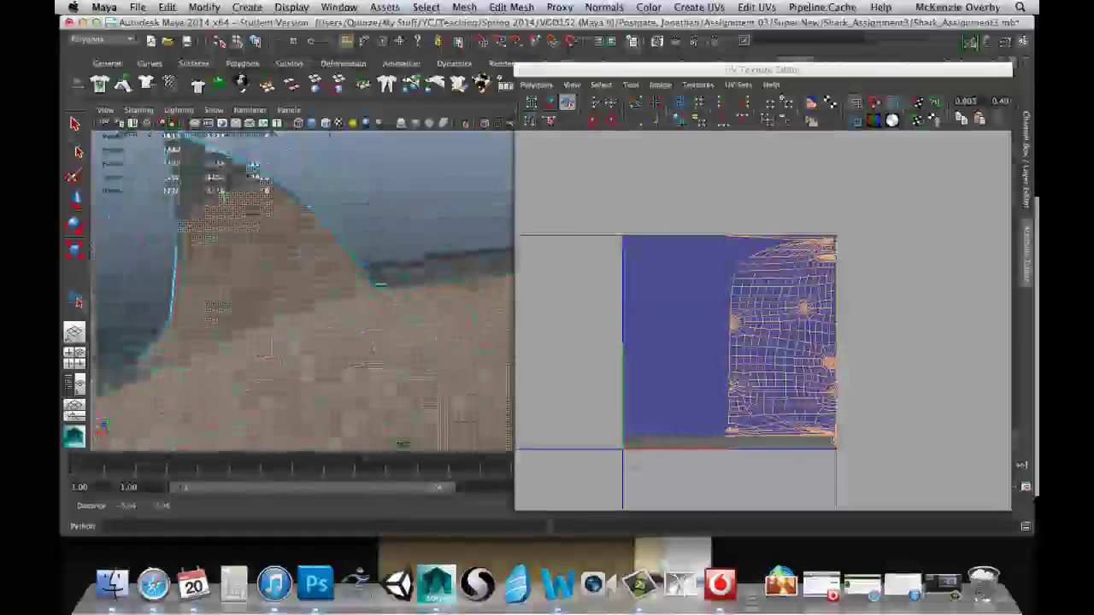
{"action": "right_click_drag", "start_coordinate": [256, 252], "coordinate": [222, 265], "text": "alt"}
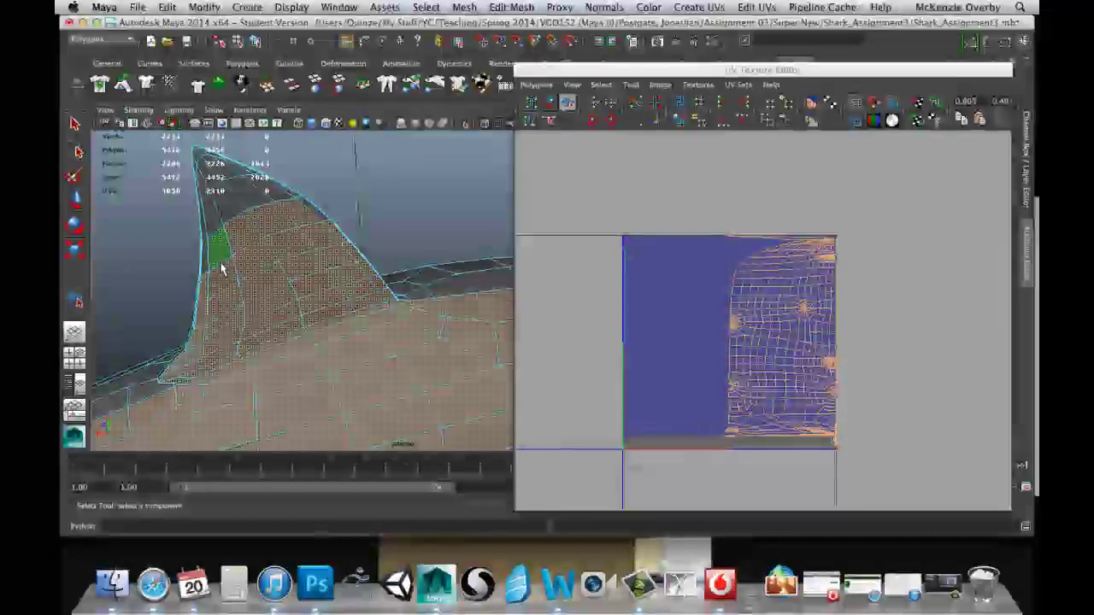
{"action": "left_click", "coordinate": [202, 222], "text": "shift"}
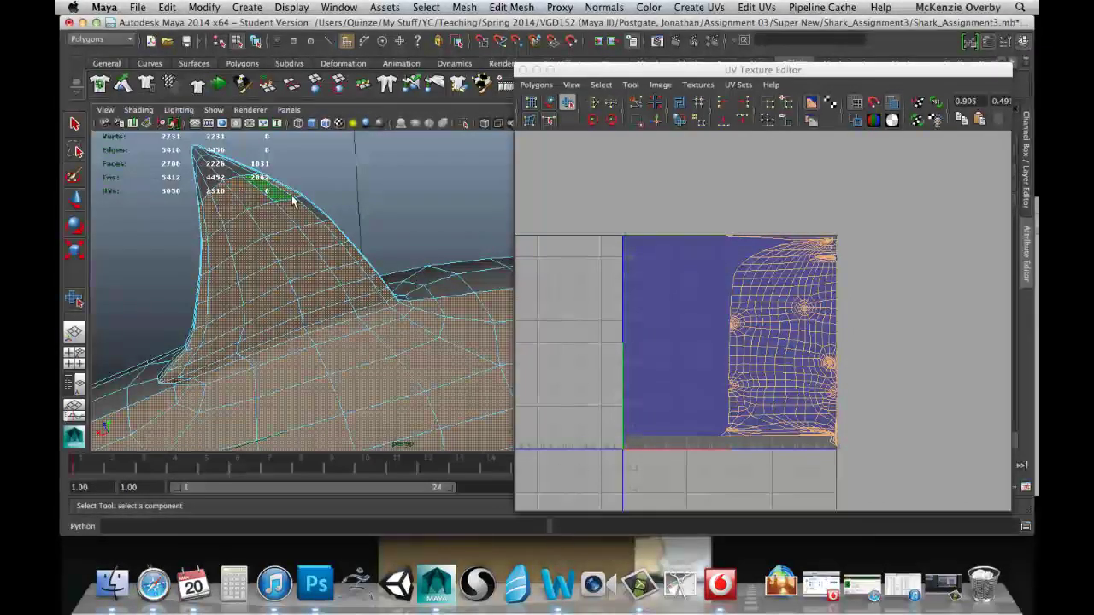
Undo the last face selection change and add the dorsal fin's upper side faces again
{"action": "left_click_drag", "start_coordinate": [213, 251], "coordinate": [228, 234], "text": "alt"}
{"action": "key", "text": "super+z"}
{"action": "left_click", "coordinate": [229, 204], "text": "shift"}
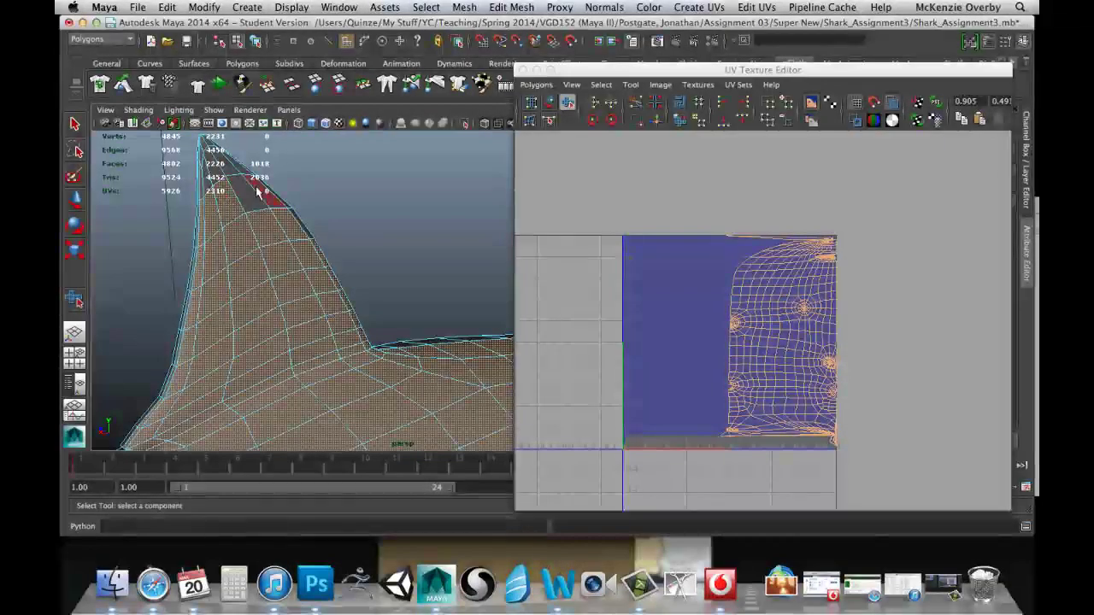
{"action": "left_click", "coordinate": [251, 197], "text": "shift"}
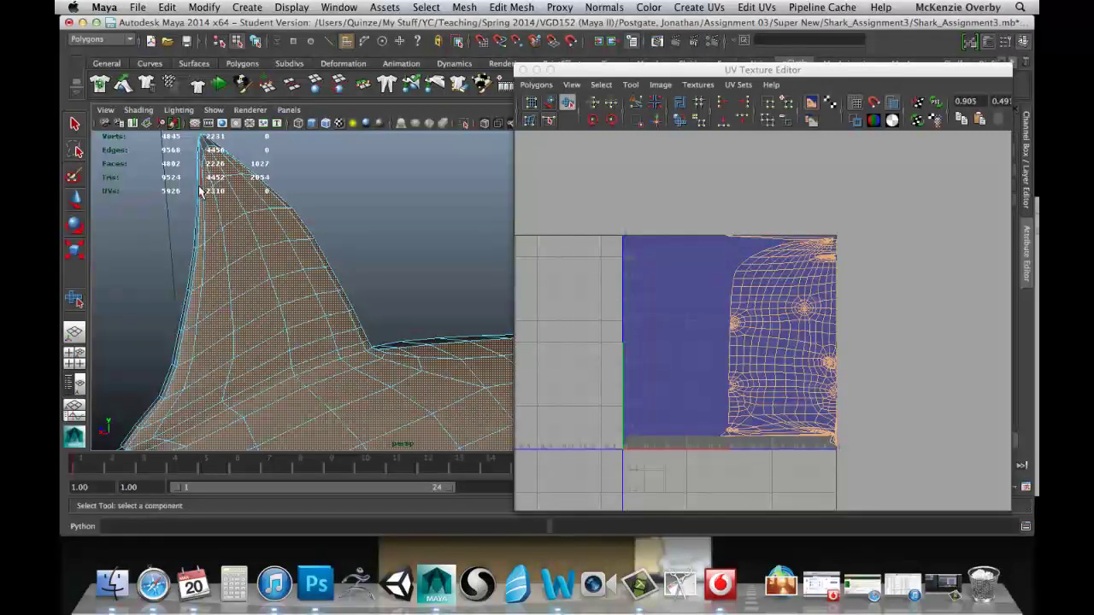
Add the remaining small faces at the tip of the dorsal fin's side to the selection
{"action": "middle_click_drag", "start_coordinate": [204, 191], "coordinate": [200, 259], "text": "alt"}
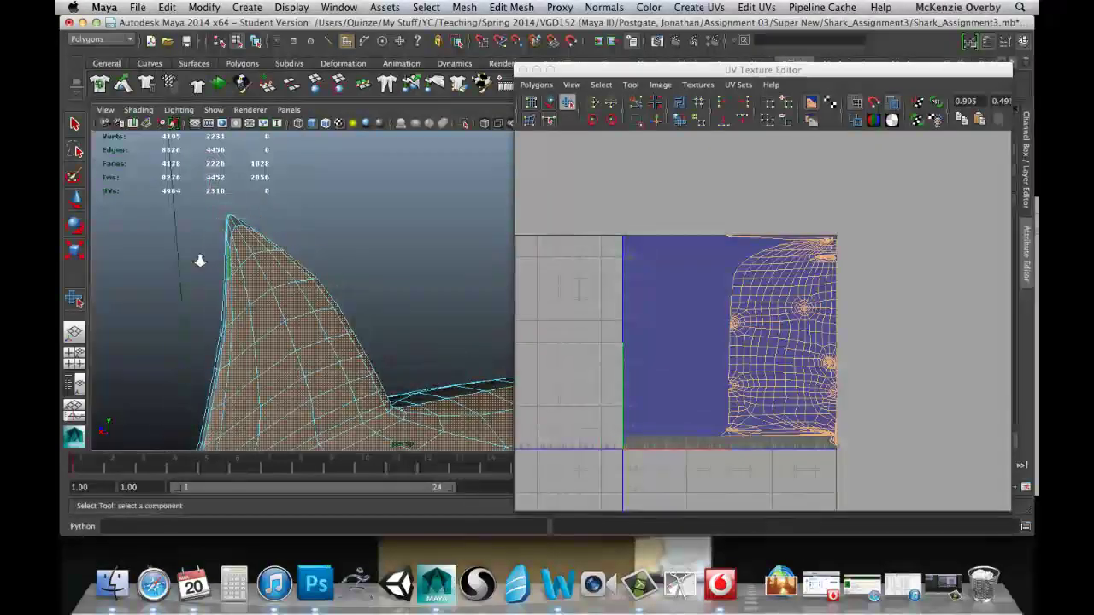
{"action": "right_click_drag", "start_coordinate": [200, 259], "coordinate": [320, 264], "text": "alt"}
{"action": "middle_click_drag", "start_coordinate": [320, 264], "coordinate": [371, 315], "text": "alt"}
{"action": "middle_click_drag", "start_coordinate": [174, 261], "coordinate": [191, 274], "text": "alt"}
{"action": "right_click_drag", "start_coordinate": [191, 273], "coordinate": [244, 264], "text": "alt"}
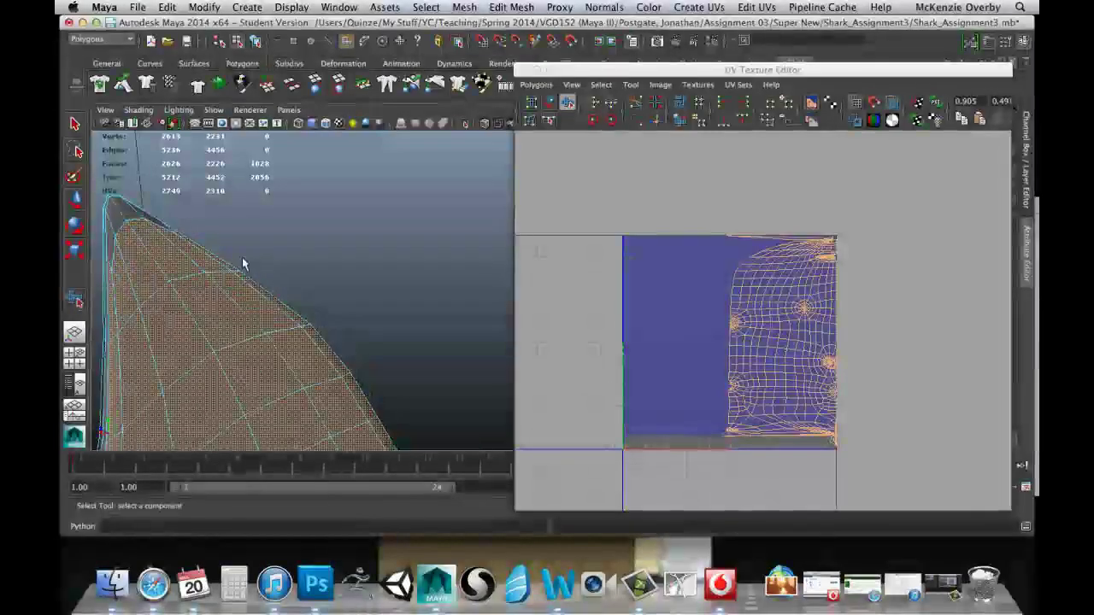
{"action": "left_click", "coordinate": [112, 254], "text": "shift"}
{"action": "left_click", "coordinate": [118, 236]}
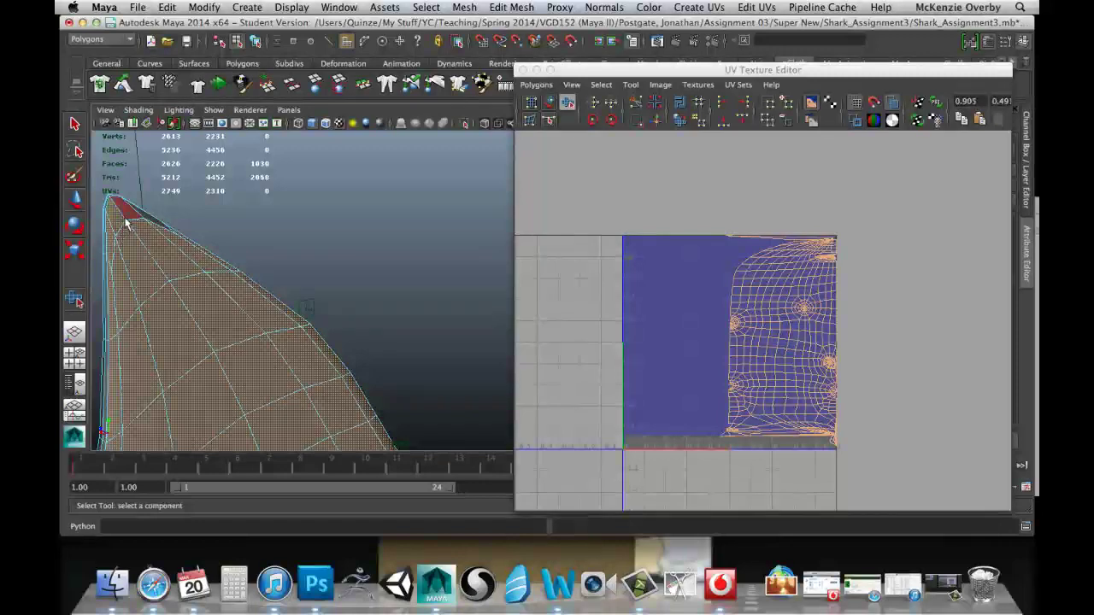
{"action": "left_click", "coordinate": [127, 214], "text": "shift"}
Add the narrow faces along one edge of the dorsal fin, from its base upward, to the half-body selection
{"action": "left_click_drag", "start_coordinate": [191, 230], "coordinate": [282, 331], "text": "alt"}
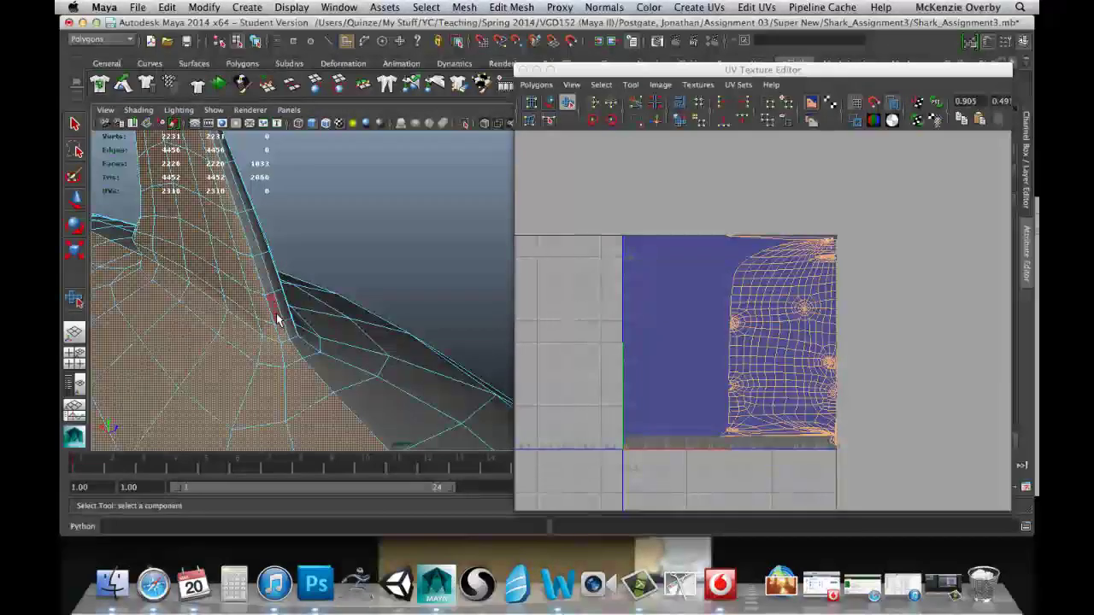
{"action": "left_click", "coordinate": [265, 288], "text": "shift"}
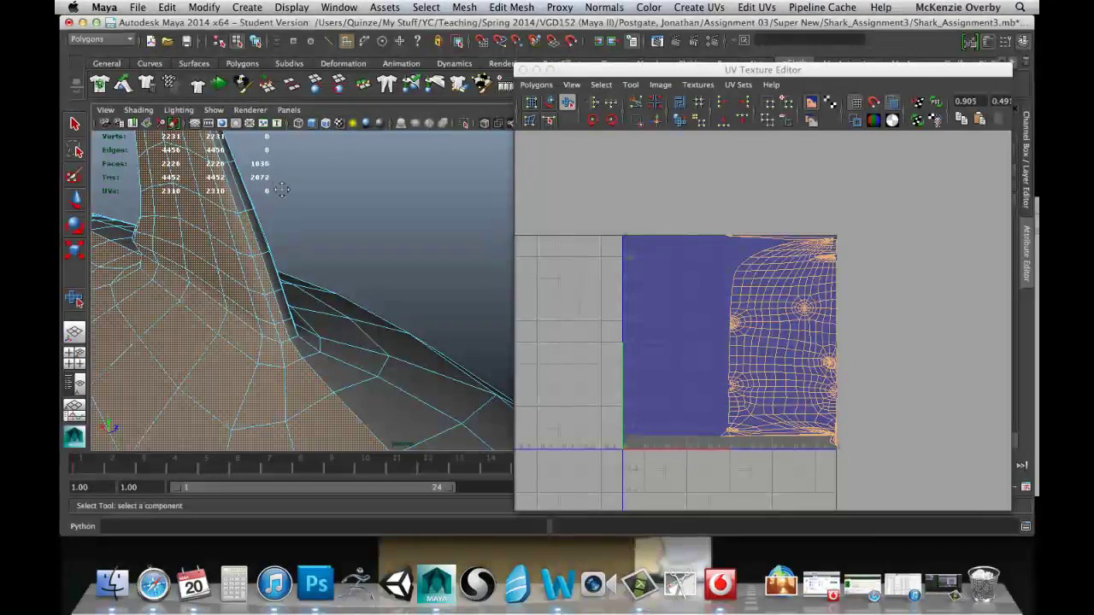
{"action": "left_click_drag", "start_coordinate": [282, 190], "coordinate": [315, 292], "text": "alt"}
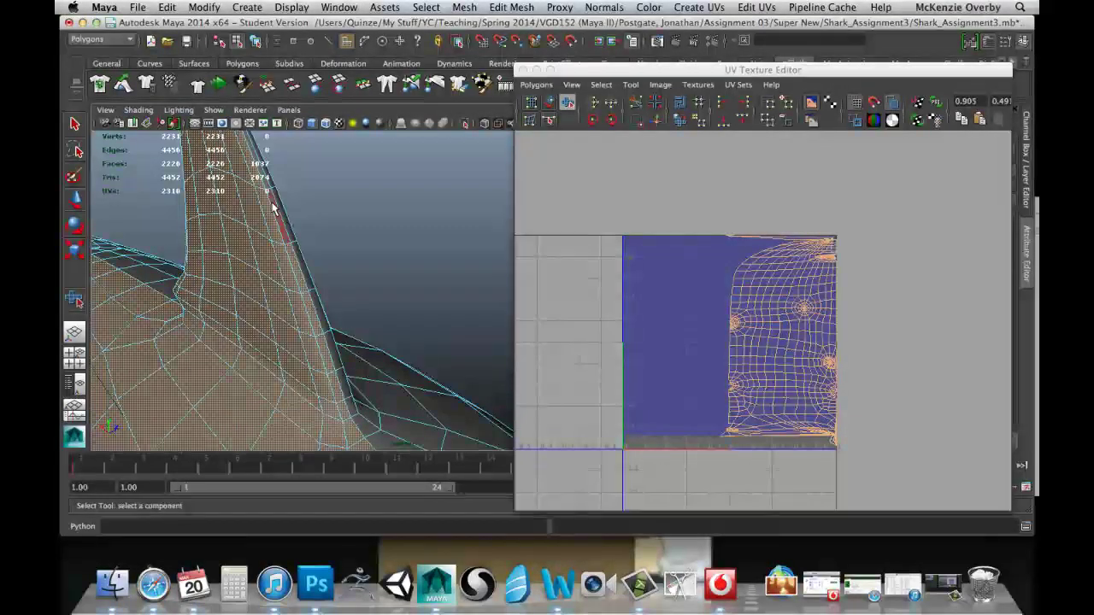
{"action": "left_click_drag", "start_coordinate": [274, 208], "coordinate": [303, 288], "text": "alt"}
{"action": "left_click", "coordinate": [303, 288], "text": "shift"}
{"action": "left_click", "coordinate": [299, 263], "text": "shift"}
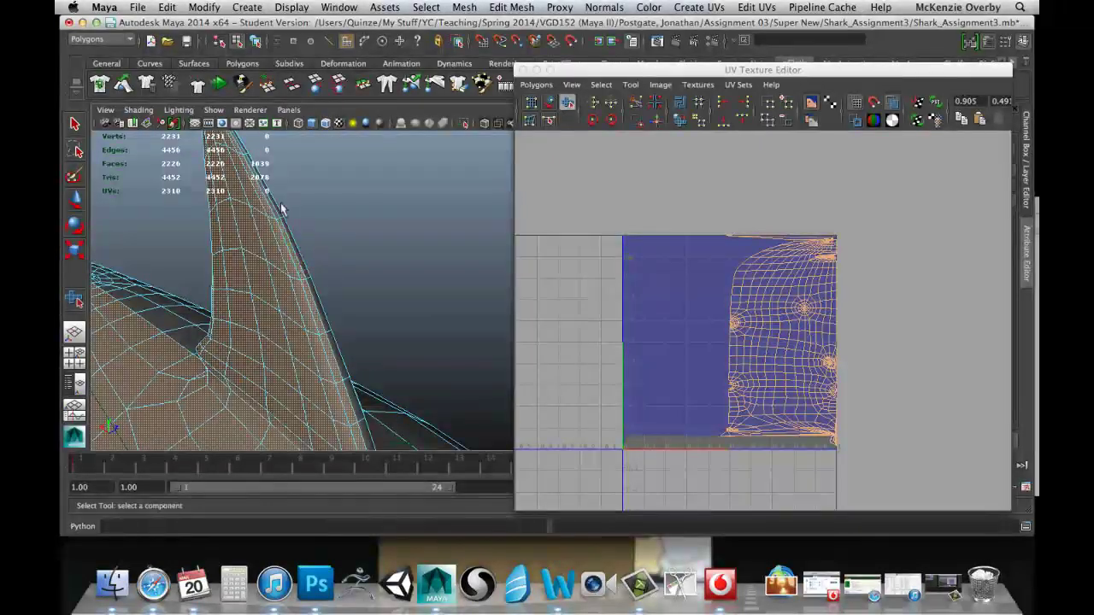
{"action": "left_click", "coordinate": [266, 201], "text": "shift"}
{"action": "left_click", "coordinate": [266, 202], "text": "shift"}
{"action": "middle_click_drag", "start_coordinate": [270, 209], "coordinate": [305, 342], "text": "alt"}
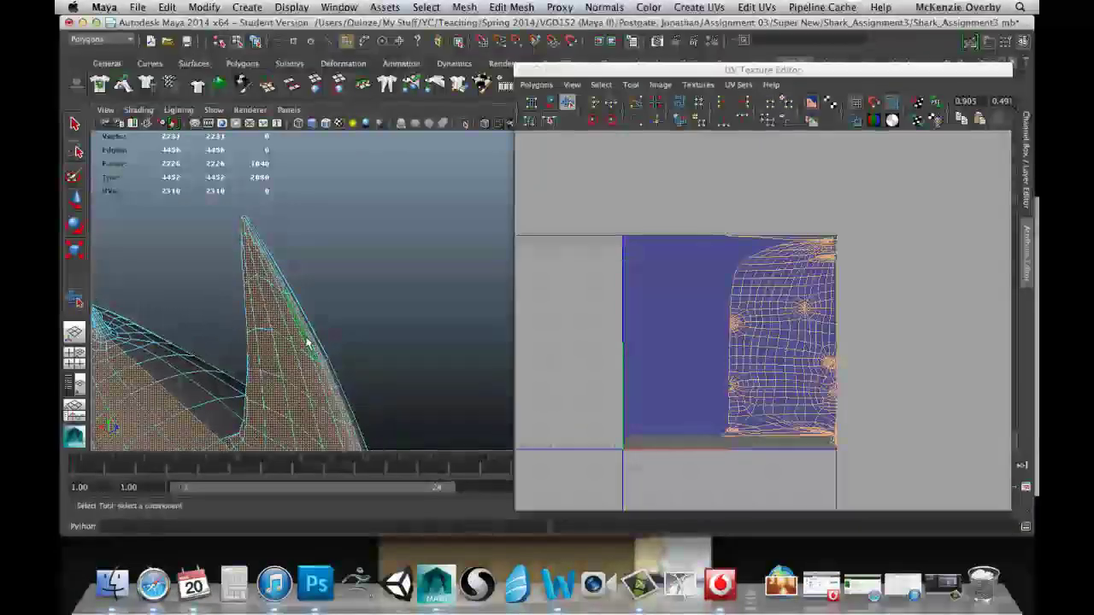
Add the remaining narrow edge faces near the dorsal fin's tip to the face selection
{"action": "left_click_drag", "start_coordinate": [305, 341], "coordinate": [247, 267], "text": "alt"}
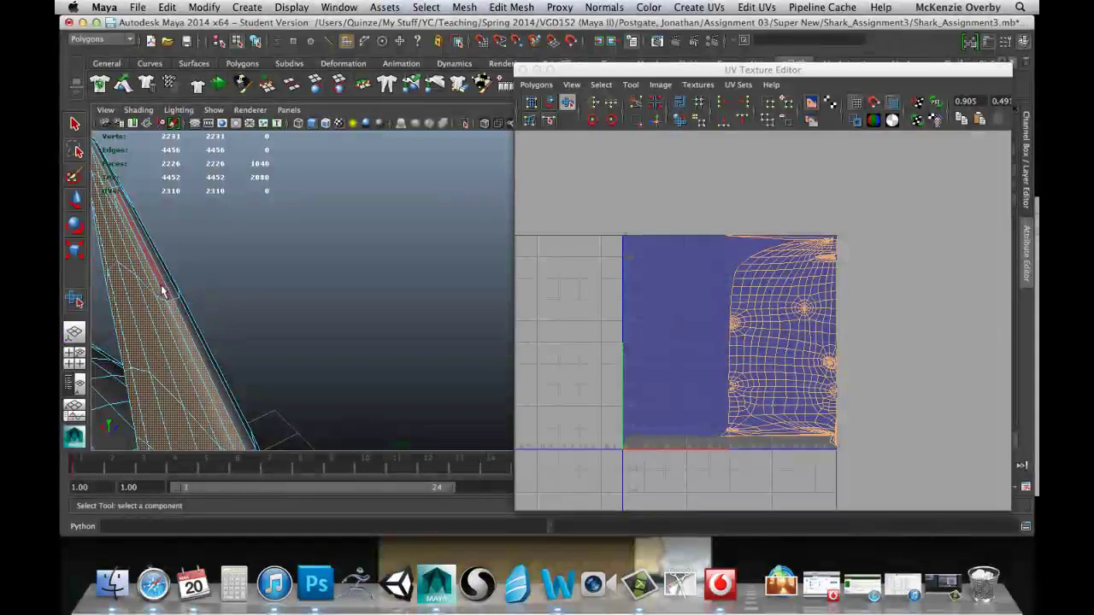
{"action": "left_click_drag", "start_coordinate": [151, 246], "coordinate": [427, 328], "text": "alt"}
{"action": "left_click", "coordinate": [216, 270], "text": "shift"}
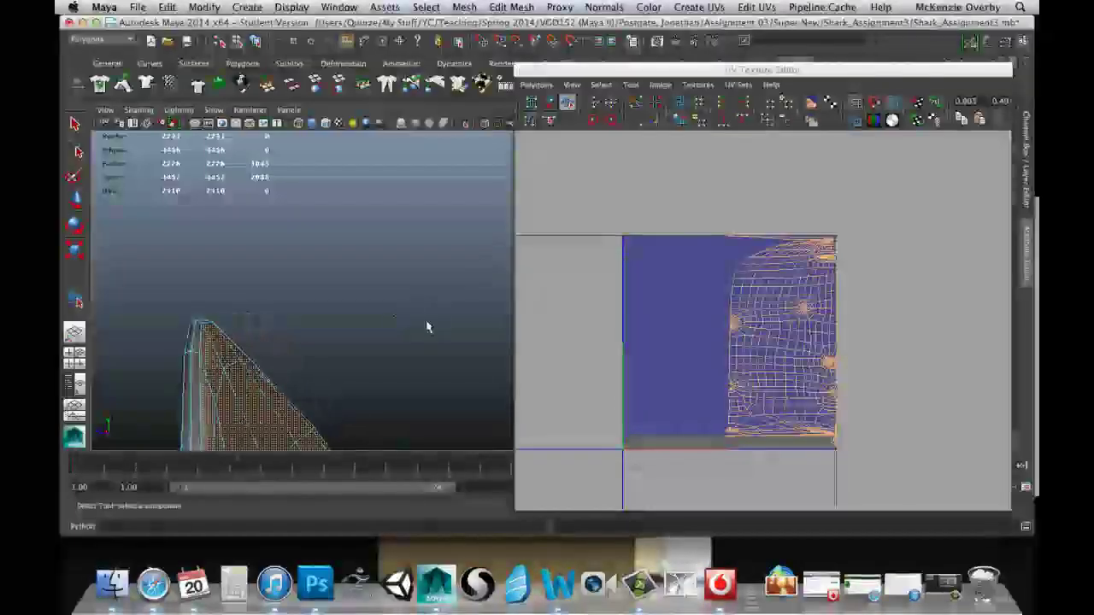
{"action": "left_click", "coordinate": [197, 334], "text": "shift"}
{"action": "left_click", "coordinate": [198, 383], "text": "shift"}
{"action": "middle_click_drag", "start_coordinate": [216, 333], "coordinate": [259, 137], "text": "alt"}
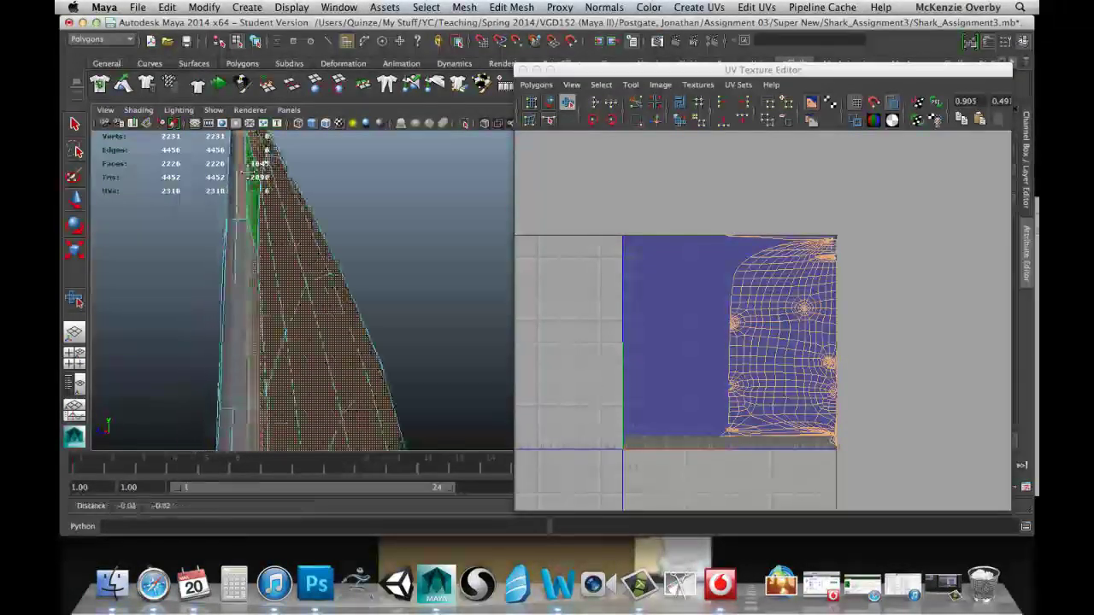
Extend the face selection down the dorsal fin's narrow edge strip on the selected half, then show the whole shark
{"action": "left_click", "coordinate": [244, 304], "text": "shift"}
{"action": "middle_click_drag", "start_coordinate": [248, 367], "coordinate": [293, 227], "text": "alt"}
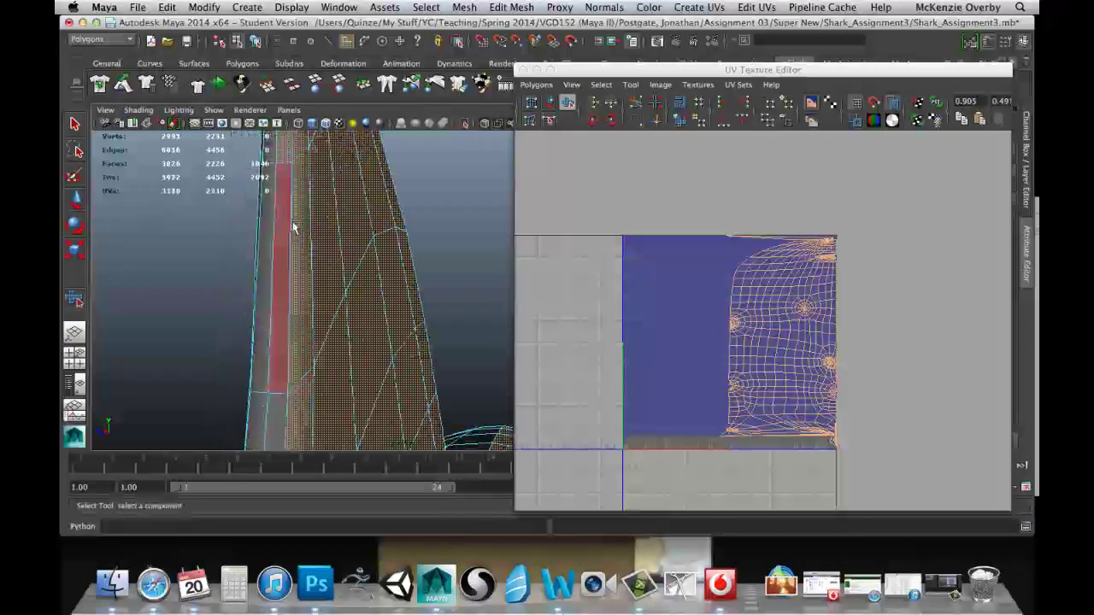
{"action": "left_click", "coordinate": [281, 252], "text": "shift"}
{"action": "middle_click_drag", "start_coordinate": [285, 381], "coordinate": [288, 274], "text": "alt"}
{"action": "left_click", "coordinate": [288, 275], "text": "shift"}
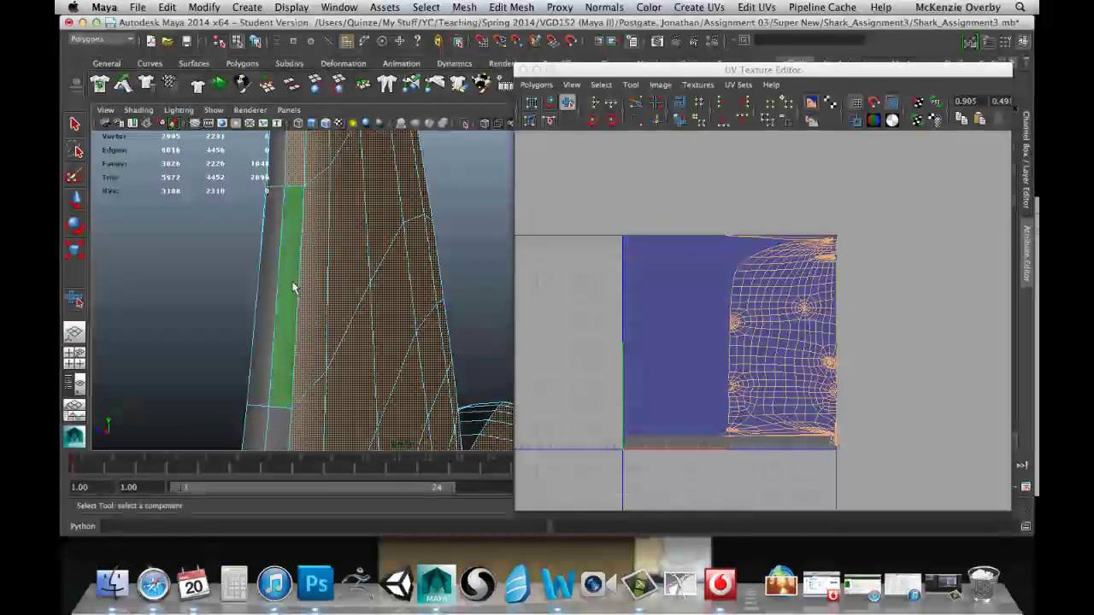
{"action": "middle_click_drag", "start_coordinate": [287, 419], "coordinate": [307, 229], "text": "alt"}
{"action": "left_click", "coordinate": [305, 278], "text": "shift"}
{"action": "left_click_drag", "start_coordinate": [312, 333], "coordinate": [370, 264], "text": "alt"}
{"action": "scroll", "coordinate": [370, 308], "scroll_direction": "down", "scroll_amount": 10}
{"action": "left_click_drag", "start_coordinate": [370, 314], "coordinate": [439, 356], "text": "alt"}
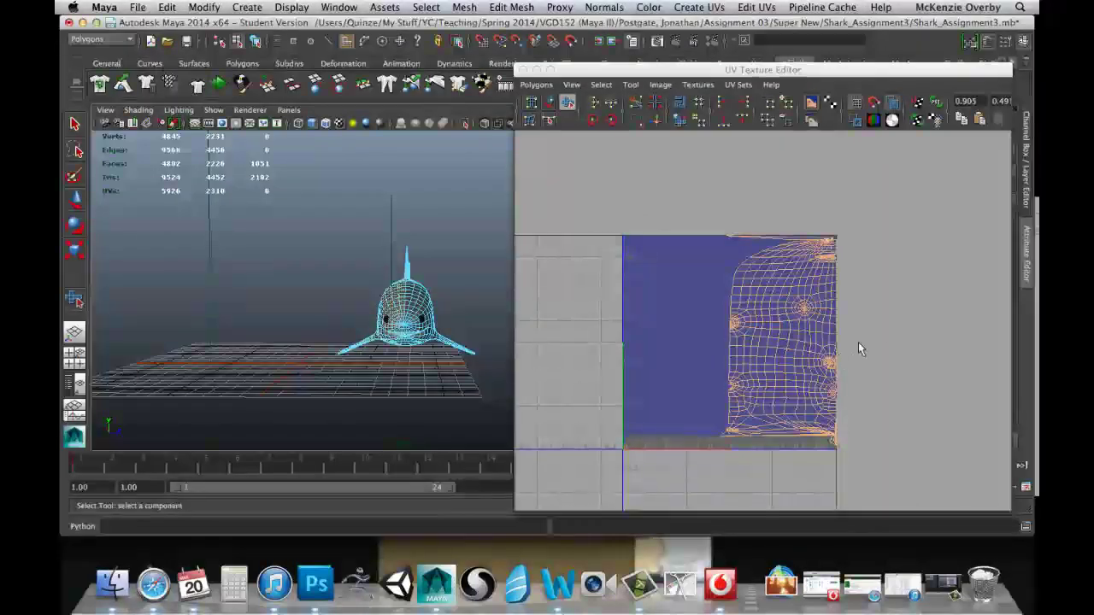
Reposition the UV Texture Editor so the selected half's UV layout shows beside the shark
{"action": "left_click", "coordinate": [888, 321]}
{"action": "left_click_drag", "start_coordinate": [790, 74], "coordinate": [525, 45]}
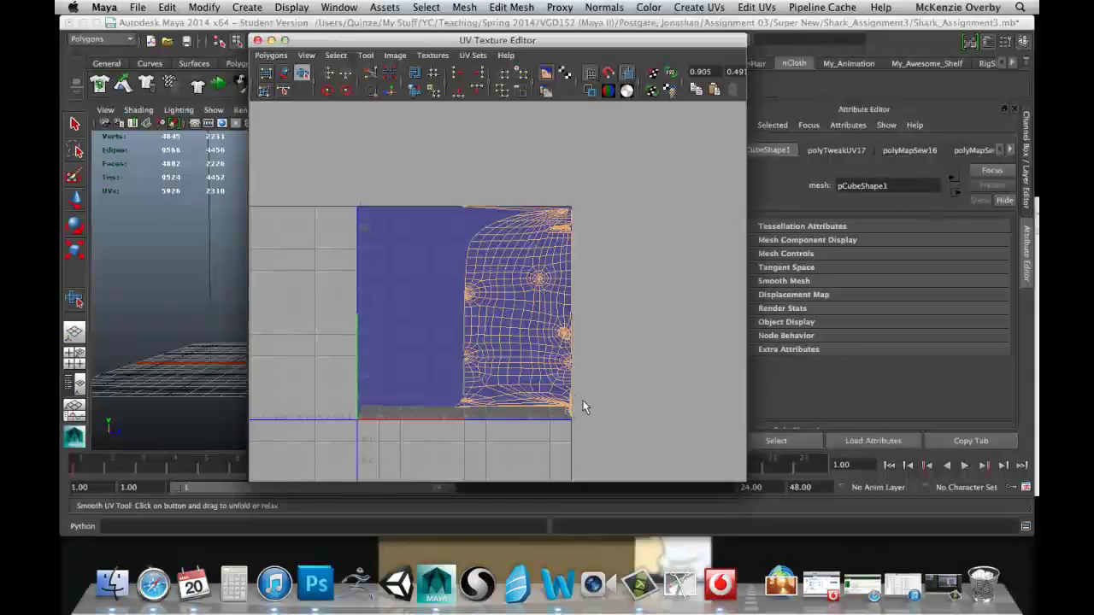
{"action": "scroll", "coordinate": [586, 401], "scroll_direction": "up", "scroll_amount": 5}
{"action": "middle_click_drag", "start_coordinate": [624, 276], "coordinate": [549, 315], "text": "alt"}
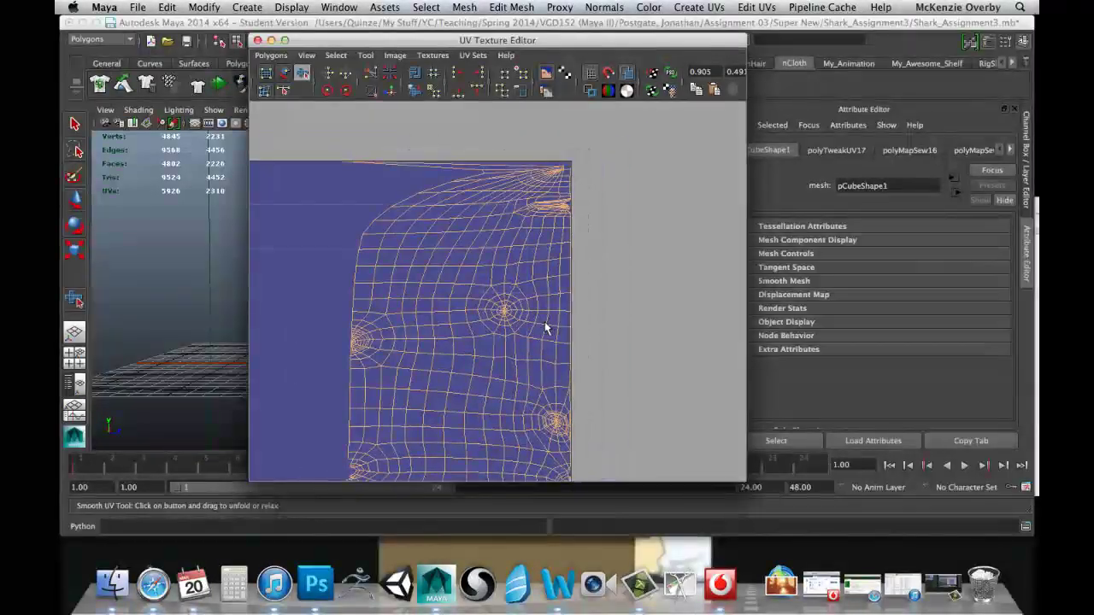
{"action": "scroll", "coordinate": [500, 371], "scroll_direction": "down", "scroll_amount": 3}
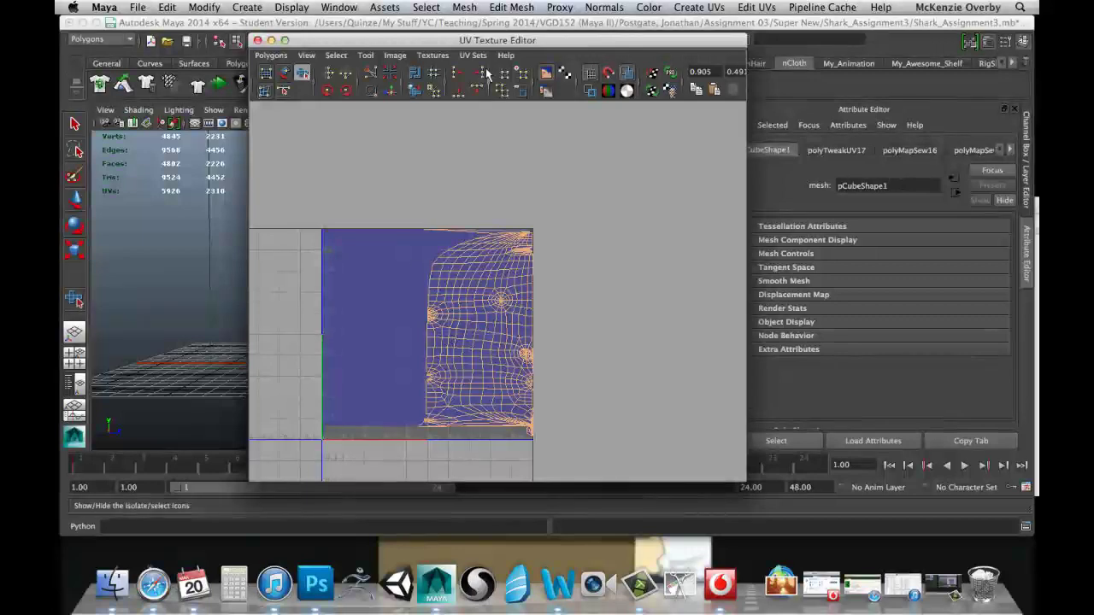
{"action": "left_click_drag", "start_coordinate": [444, 42], "coordinate": [613, 39]}
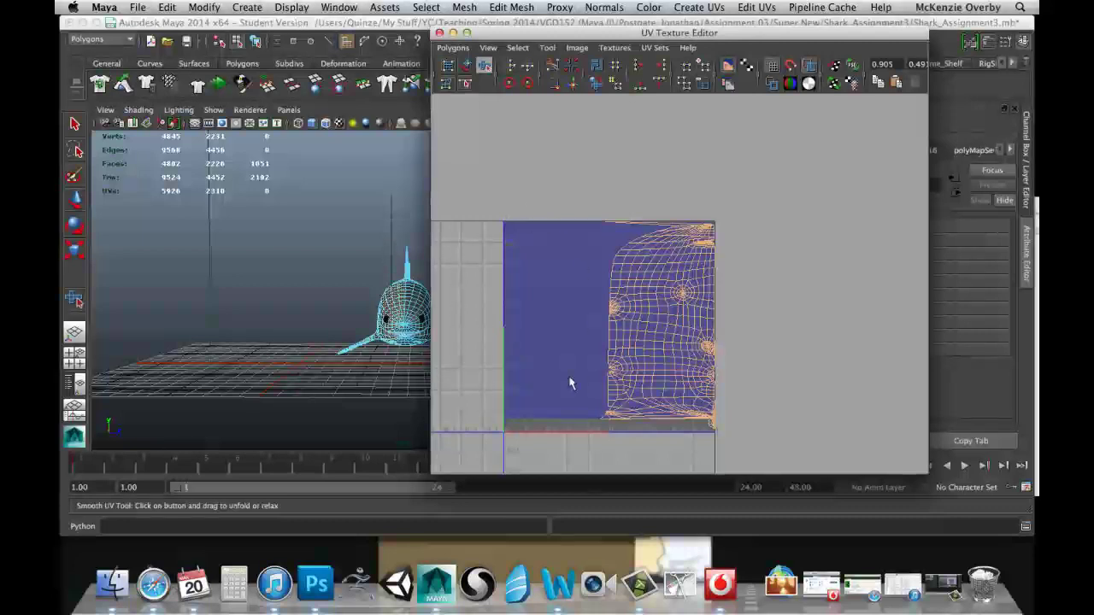
Examine the overall UV layout of the shark's selected half for stretching and spacing
{"action": "scroll", "coordinate": [584, 366], "scroll_direction": "up", "scroll_amount": 4}
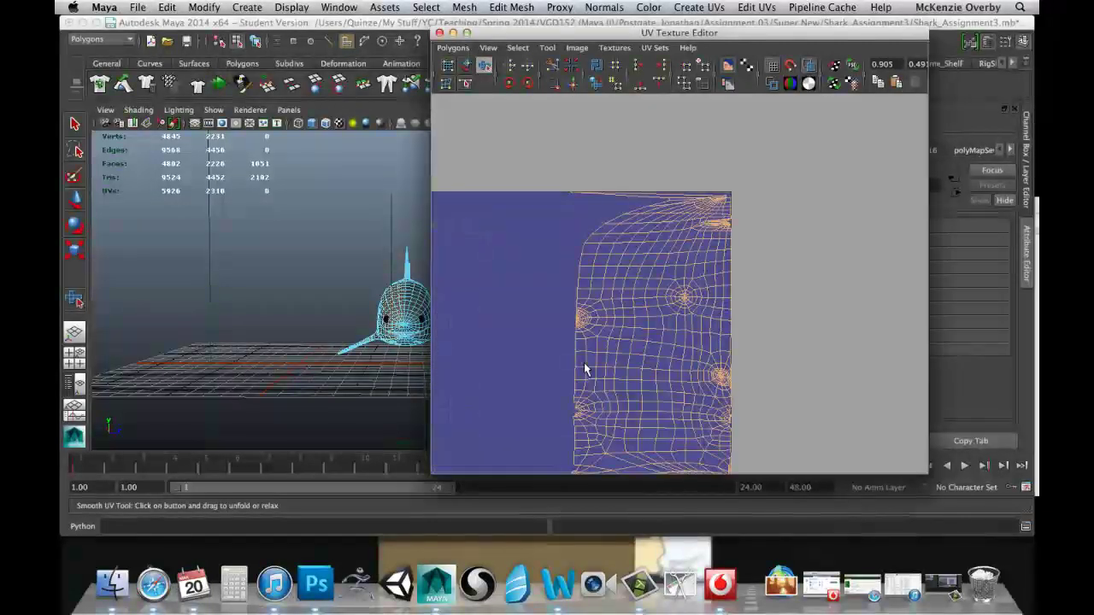
{"action": "scroll", "coordinate": [584, 366], "scroll_direction": "down", "scroll_amount": 3}
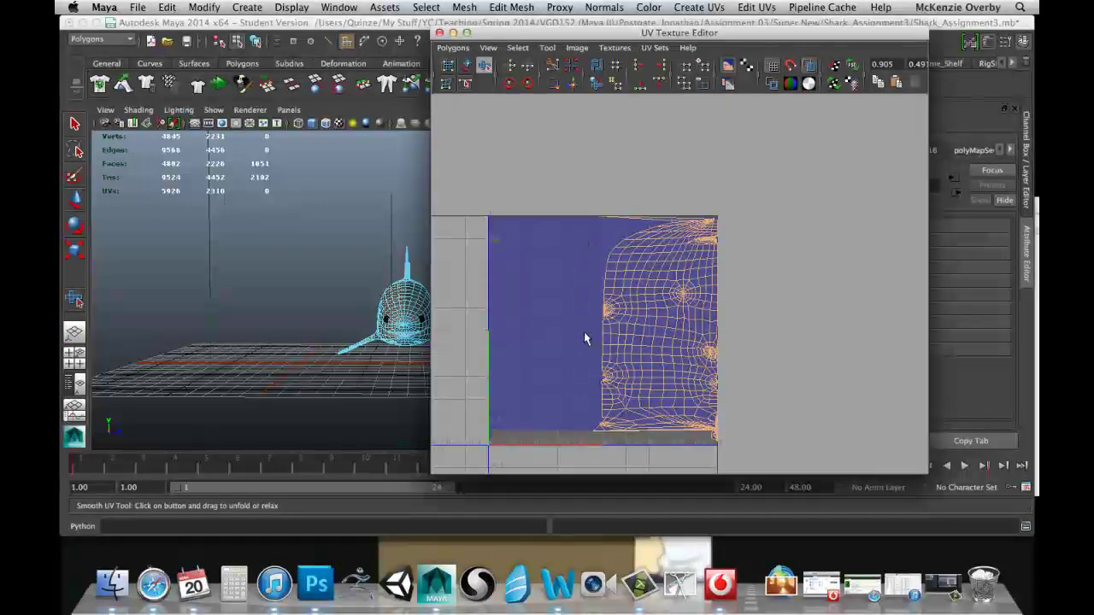
{"action": "scroll", "coordinate": [637, 384], "scroll_direction": "up", "scroll_amount": 3}
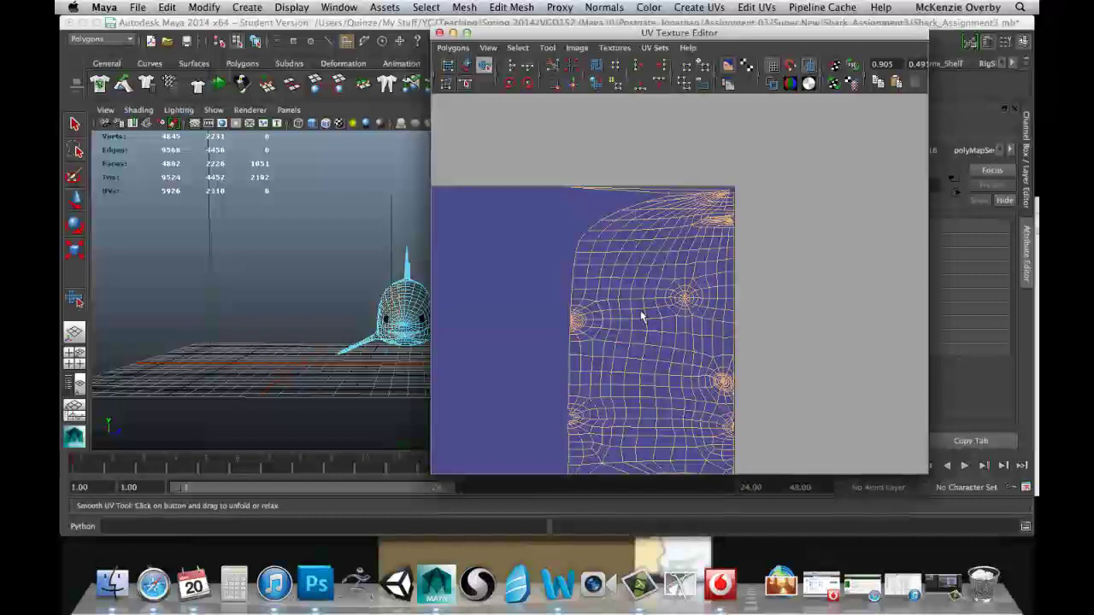
{"action": "scroll", "coordinate": [642, 317], "scroll_direction": "down", "scroll_amount": 3}
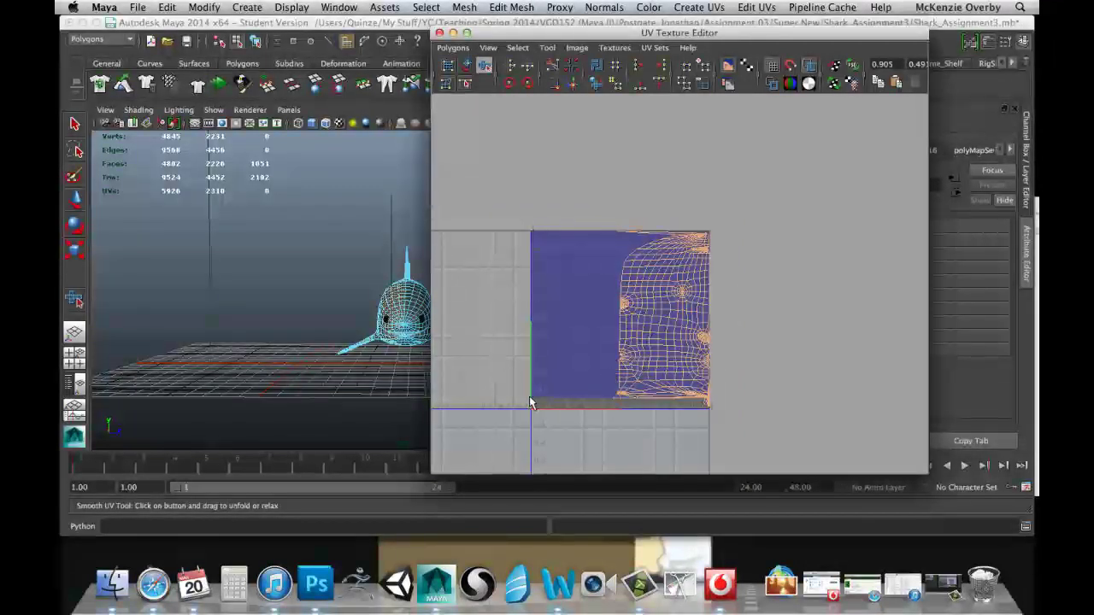
{"action": "scroll", "coordinate": [529, 397], "scroll_direction": "up", "scroll_amount": 4}
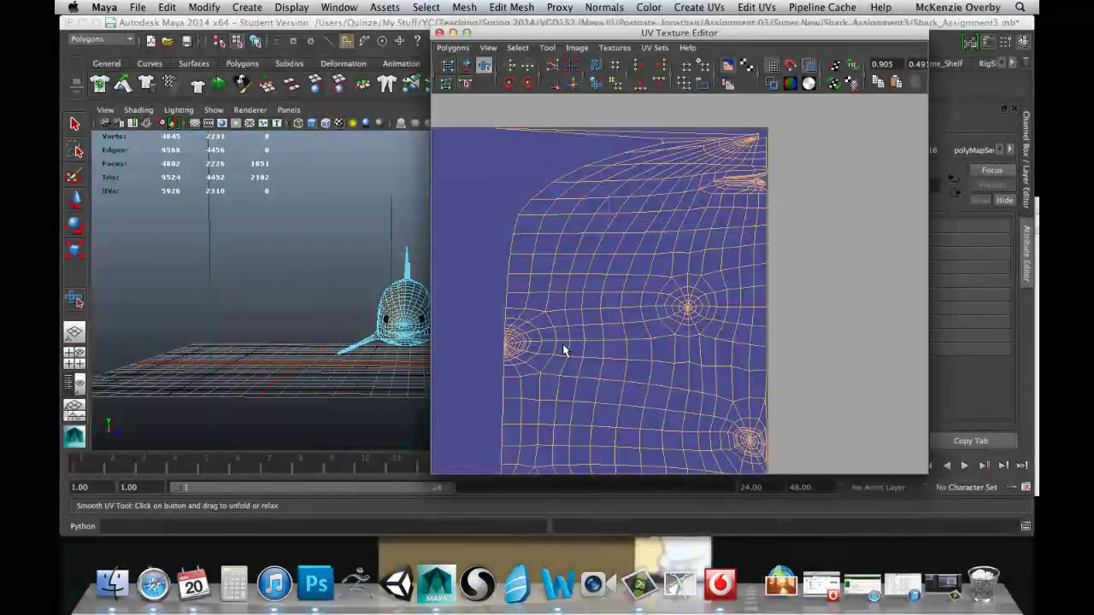
{"action": "scroll", "coordinate": [561, 345], "scroll_direction": "down", "scroll_amount": 3}
{"action": "middle_click_drag", "start_coordinate": [612, 323], "coordinate": [576, 189], "text": "alt"}
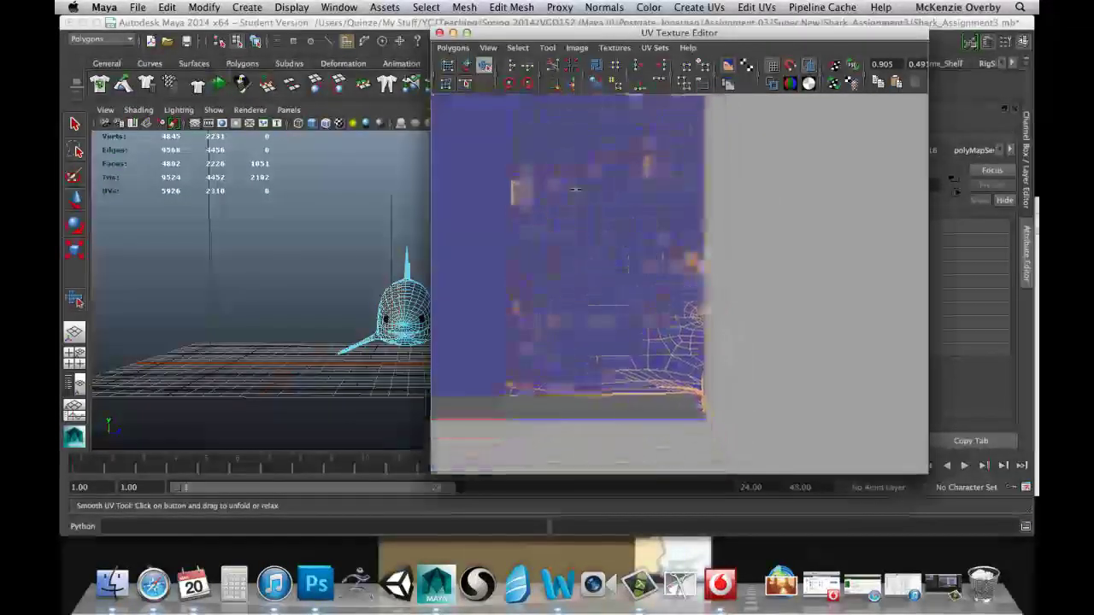
Inspect the pinched and overlapping UVs along the straight outer border of the half-body layout
{"action": "scroll", "coordinate": [575, 189], "scroll_direction": "up", "scroll_amount": 5}
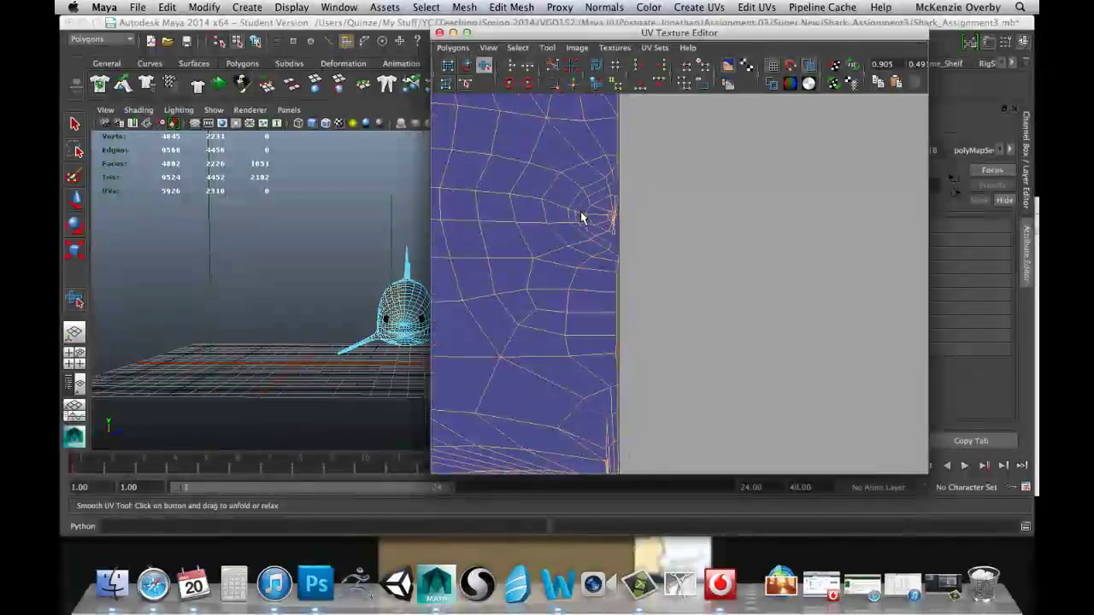
{"action": "scroll", "coordinate": [581, 218], "scroll_direction": "down", "scroll_amount": 3}
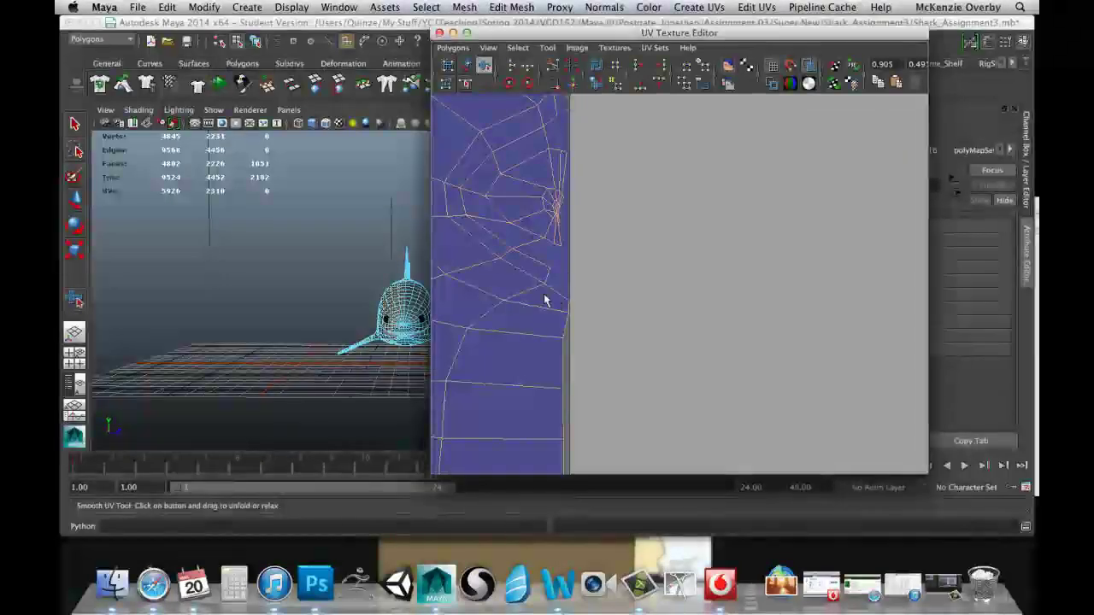
{"action": "scroll", "coordinate": [556, 239], "scroll_direction": "up", "scroll_amount": 5}
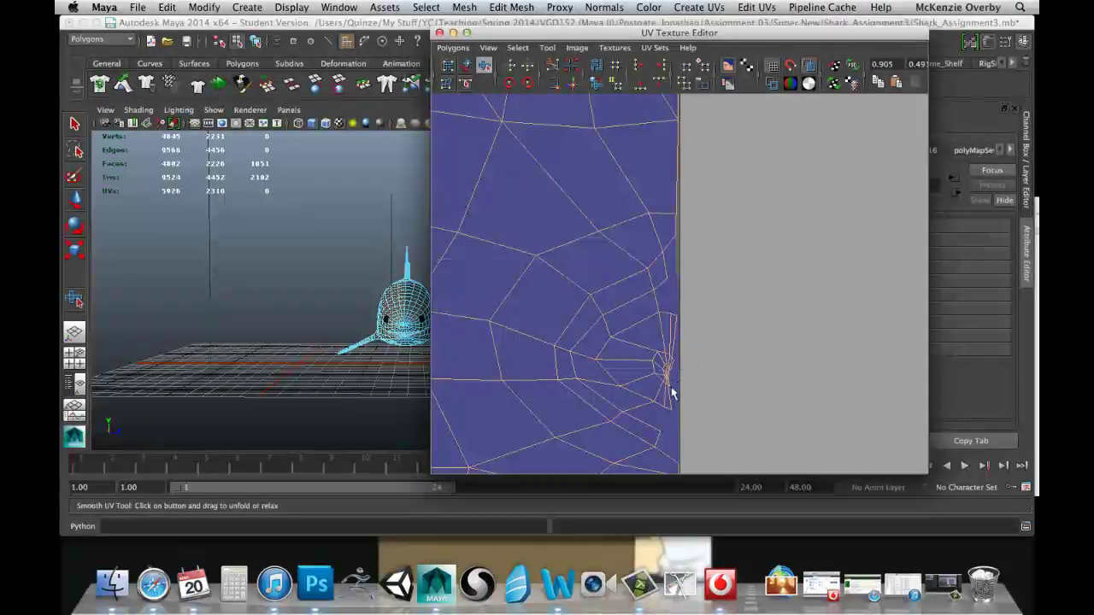
{"action": "middle_click_drag", "start_coordinate": [671, 387], "coordinate": [644, 306], "text": "alt"}
{"action": "scroll", "coordinate": [643, 303], "scroll_direction": "up", "scroll_amount": 5}
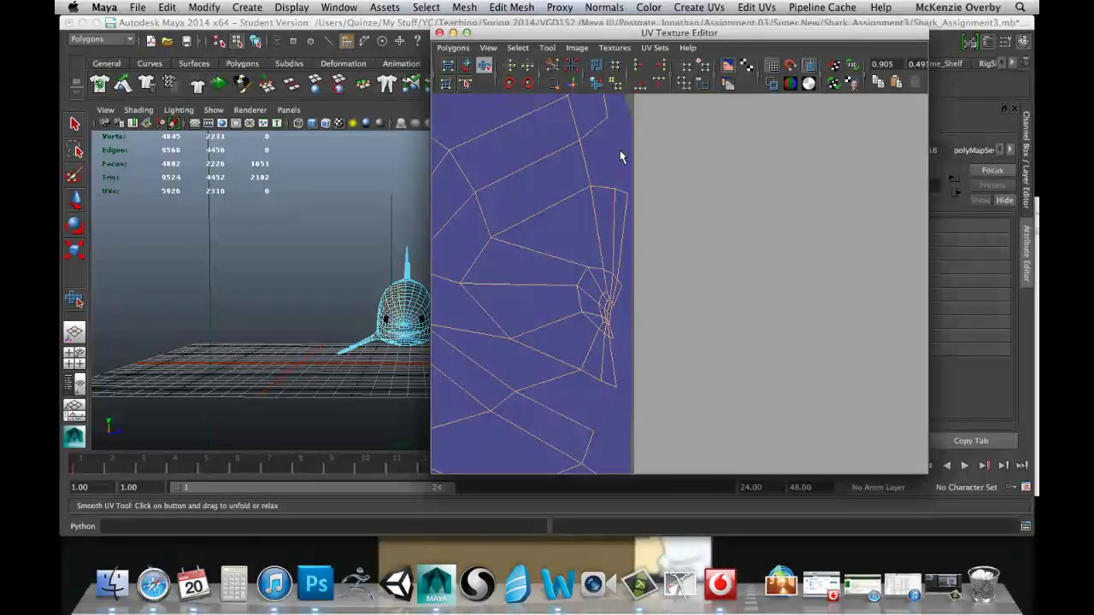
{"action": "scroll", "coordinate": [649, 168], "scroll_direction": "down", "scroll_amount": 5}
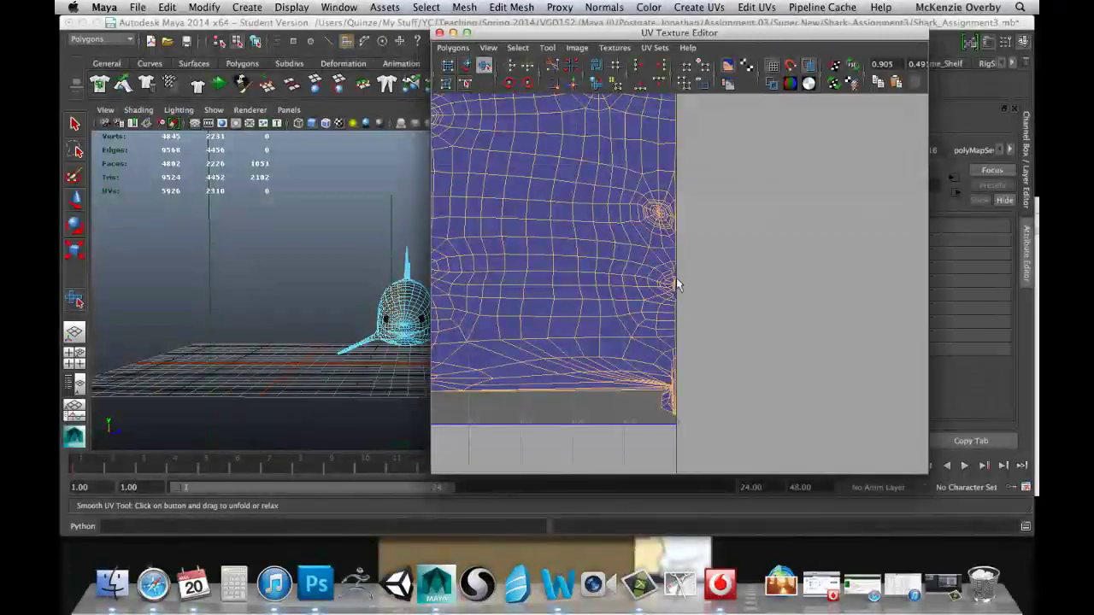
{"action": "scroll", "coordinate": [676, 279], "scroll_direction": "down", "scroll_amount": 3}
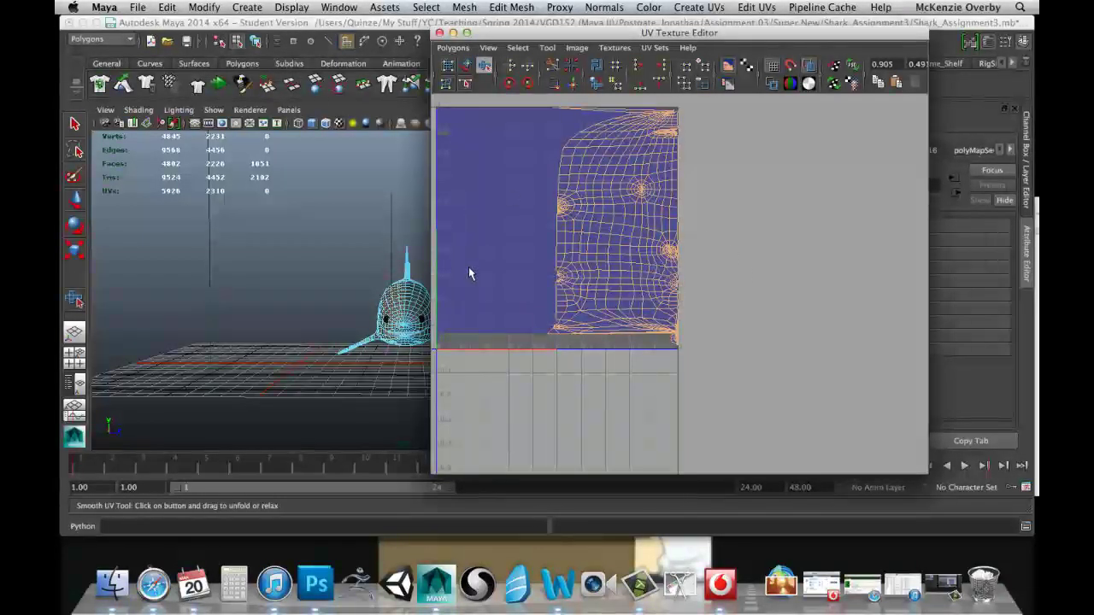
{"action": "middle_click_drag", "start_coordinate": [507, 225], "coordinate": [577, 246], "text": "alt"}
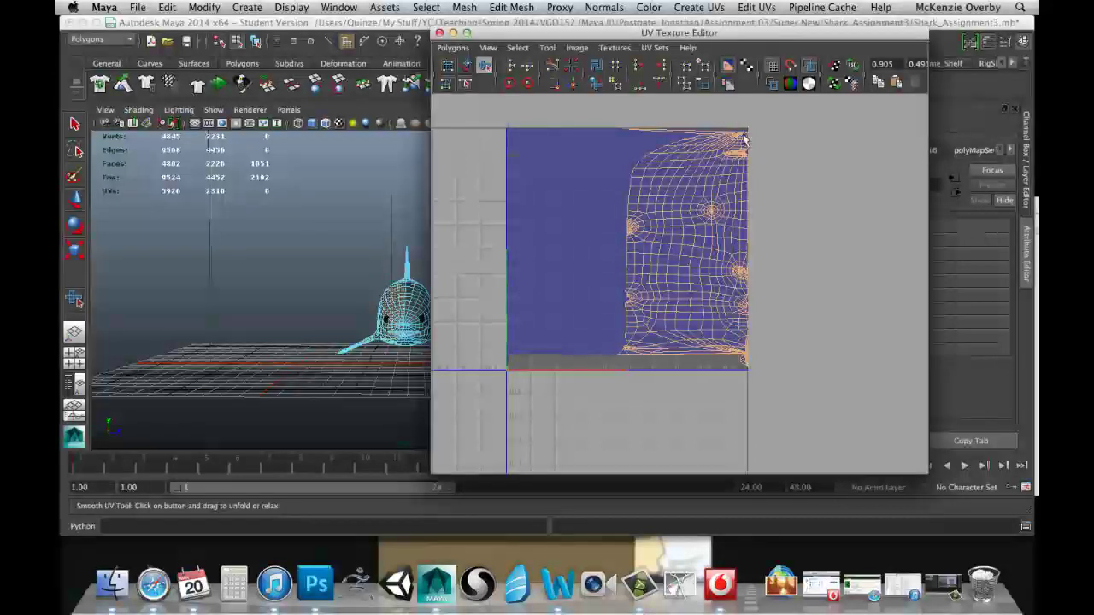
View the shark model from several angles to compare its selected half with the UV layout
{"action": "left_click_drag", "start_coordinate": [371, 353], "coordinate": [363, 253], "text": "alt"}
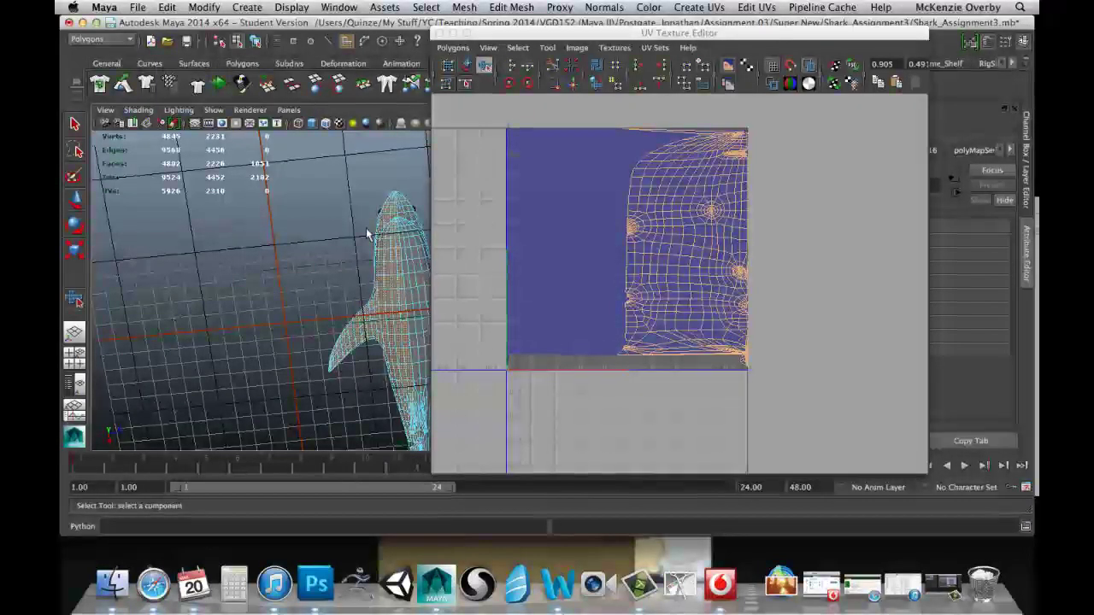
{"action": "left_click_drag", "start_coordinate": [351, 181], "coordinate": [455, 276], "text": "alt"}
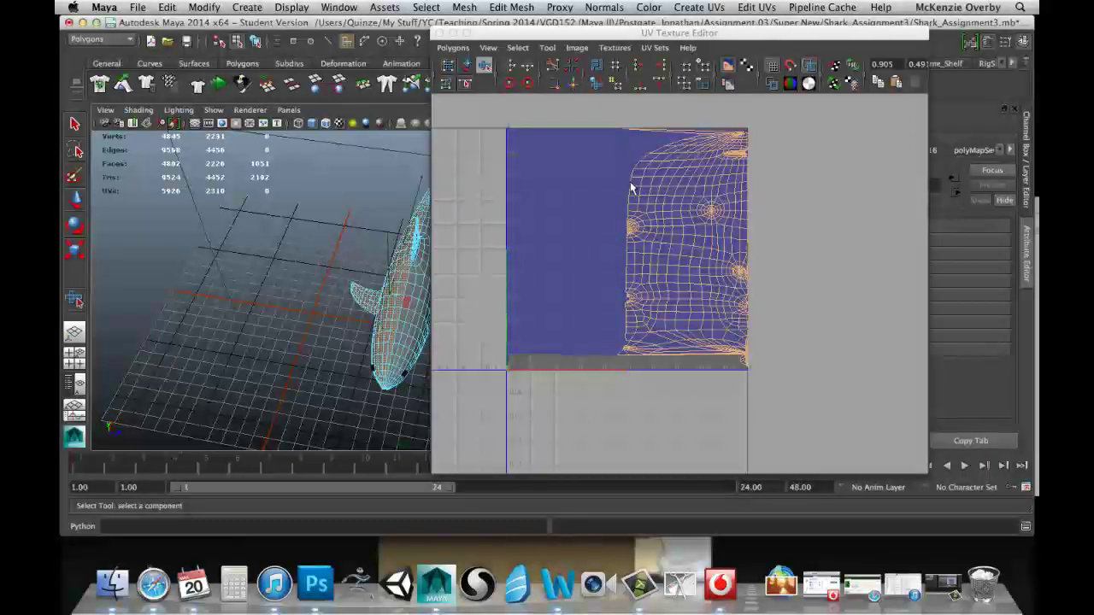
{"action": "left_click_drag", "start_coordinate": [340, 371], "coordinate": [401, 383], "text": "alt"}
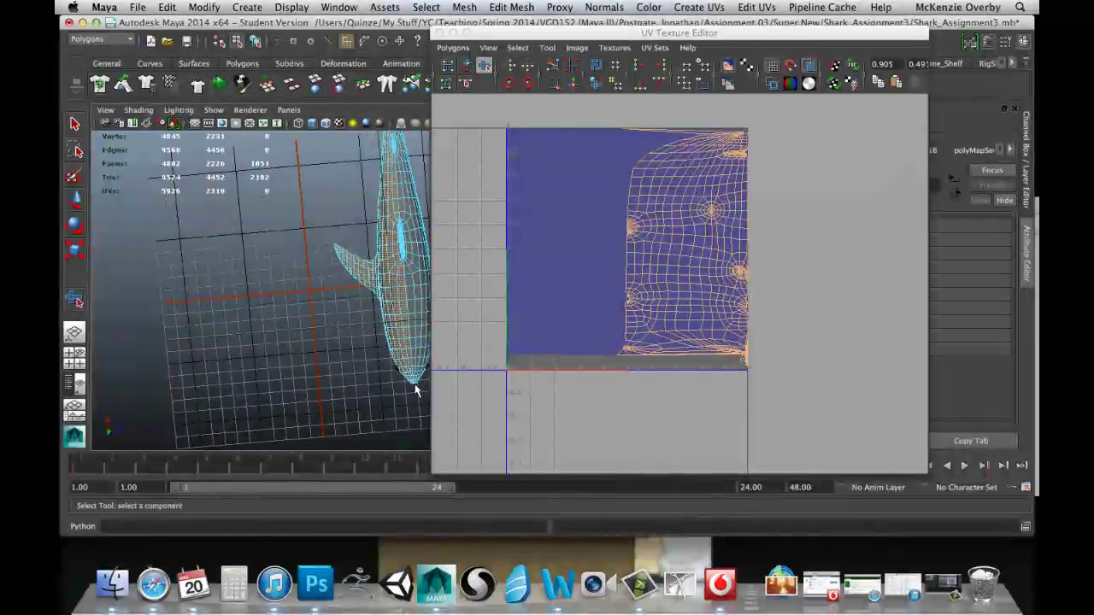
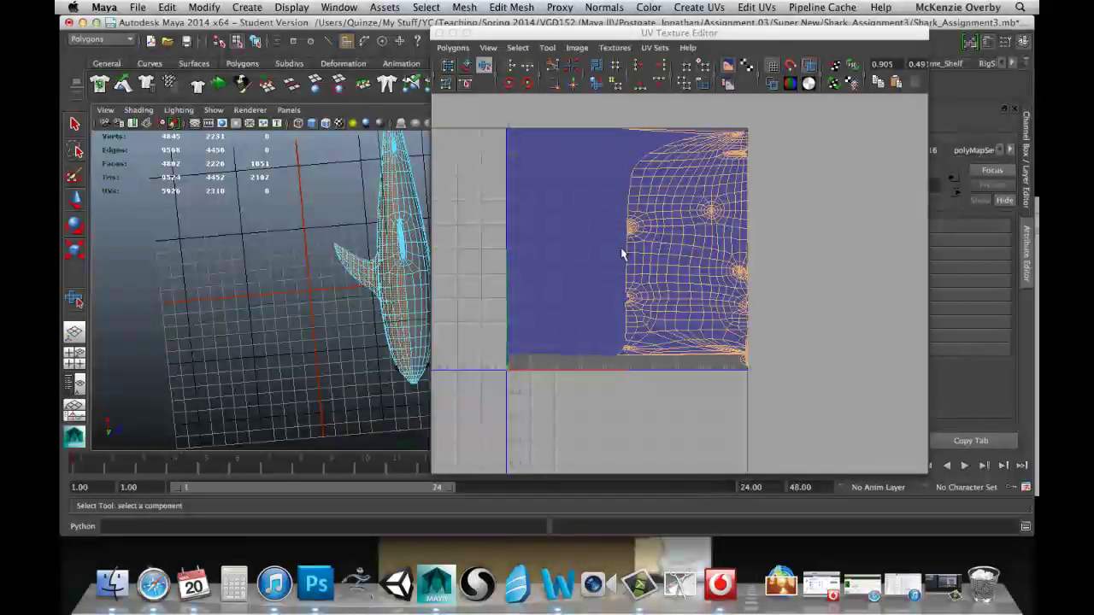
Inspect the circular UV clusters and mesh spacing along the layout's straight outer border up close
{"action": "scroll", "coordinate": [628, 239], "scroll_direction": "up", "scroll_amount": 4}
{"action": "left_click_drag", "start_coordinate": [796, 262], "coordinate": [663, 241], "text": "alt"}
{"action": "scroll", "coordinate": [664, 242], "scroll_direction": "up", "scroll_amount": 4}
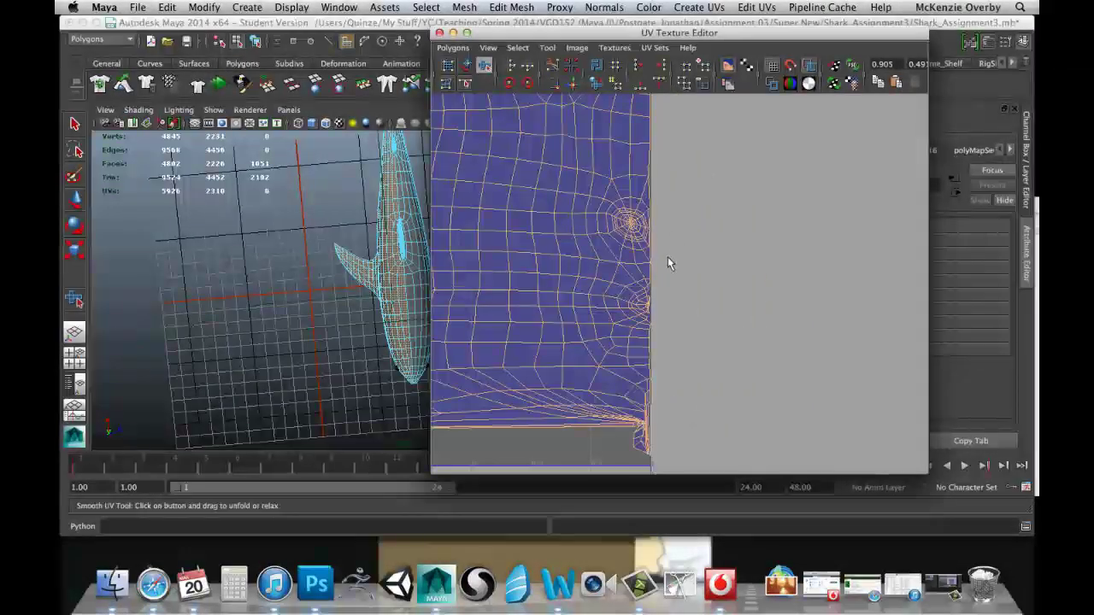
{"action": "middle_click_drag", "start_coordinate": [539, 327], "coordinate": [611, 328], "text": "alt"}
{"action": "scroll", "coordinate": [649, 307], "scroll_direction": "up", "scroll_amount": 2}
{"action": "scroll", "coordinate": [659, 304], "scroll_direction": "up", "scroll_amount": 4}
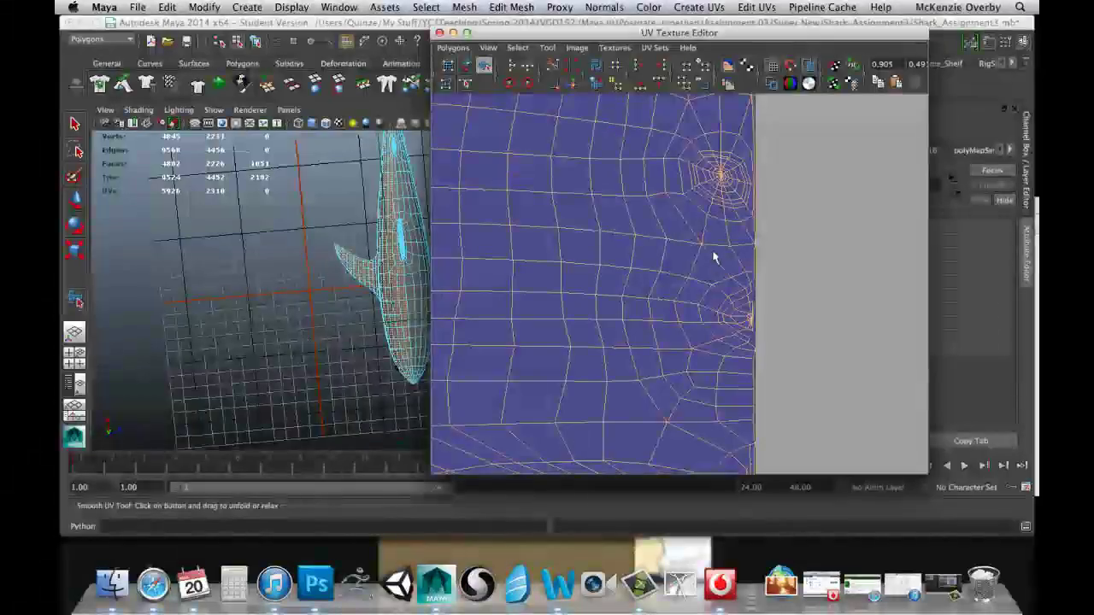
{"action": "middle_click_drag", "start_coordinate": [712, 251], "coordinate": [679, 303], "text": "alt"}
{"action": "middle_click_drag", "start_coordinate": [735, 226], "coordinate": [684, 464], "text": "alt"}
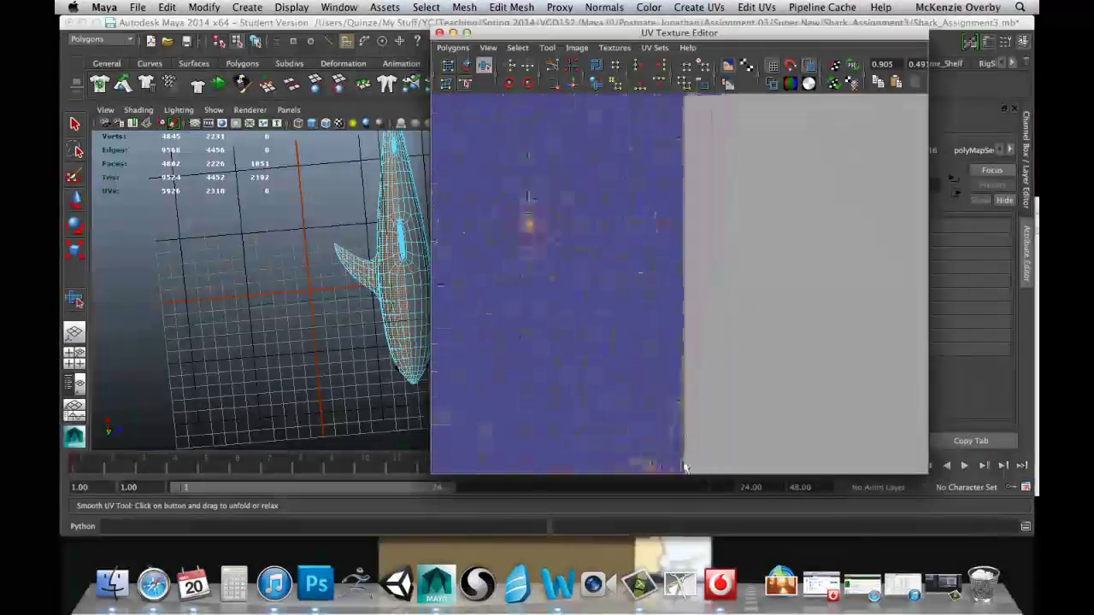
Compare the pinched UVs near the layout's upper outer corner with the front of the shark's head
{"action": "mouse_move", "coordinate": [672, 237]}
{"action": "middle_mouse_down", "text": "alt"}
{"action": "mouse_move", "coordinate": [664, 450]}
{"action": "mouse_move", "coordinate": [660, 329]}
{"action": "middle_mouse_up", "text": "alt"}
{"action": "scroll", "coordinate": [661, 329], "scroll_direction": "up", "scroll_amount": 4}
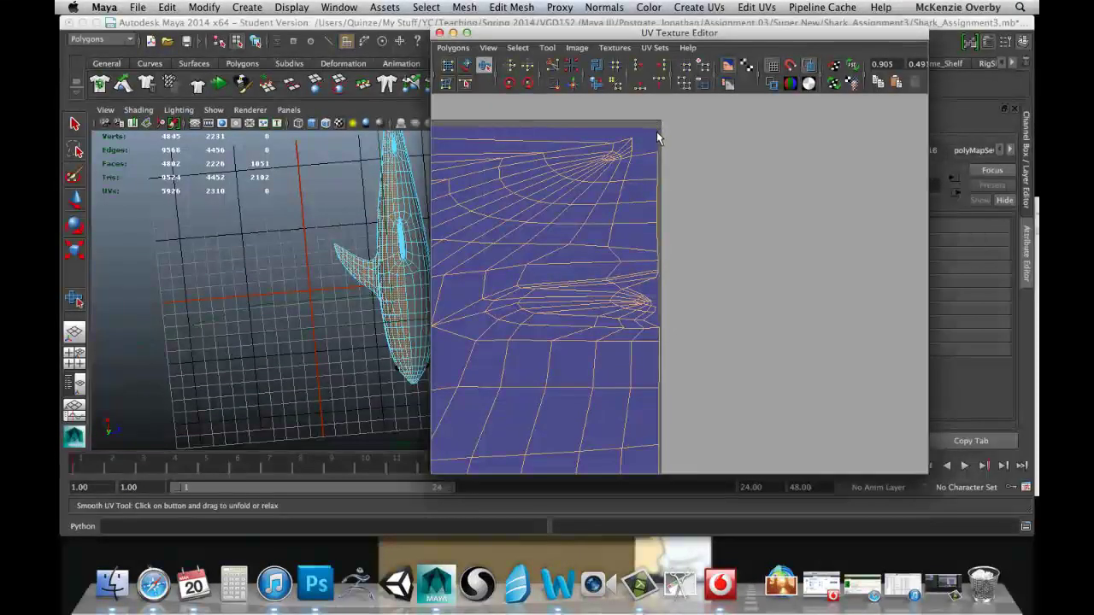
{"action": "left_click_drag", "start_coordinate": [379, 304], "coordinate": [351, 277], "text": "alt"}
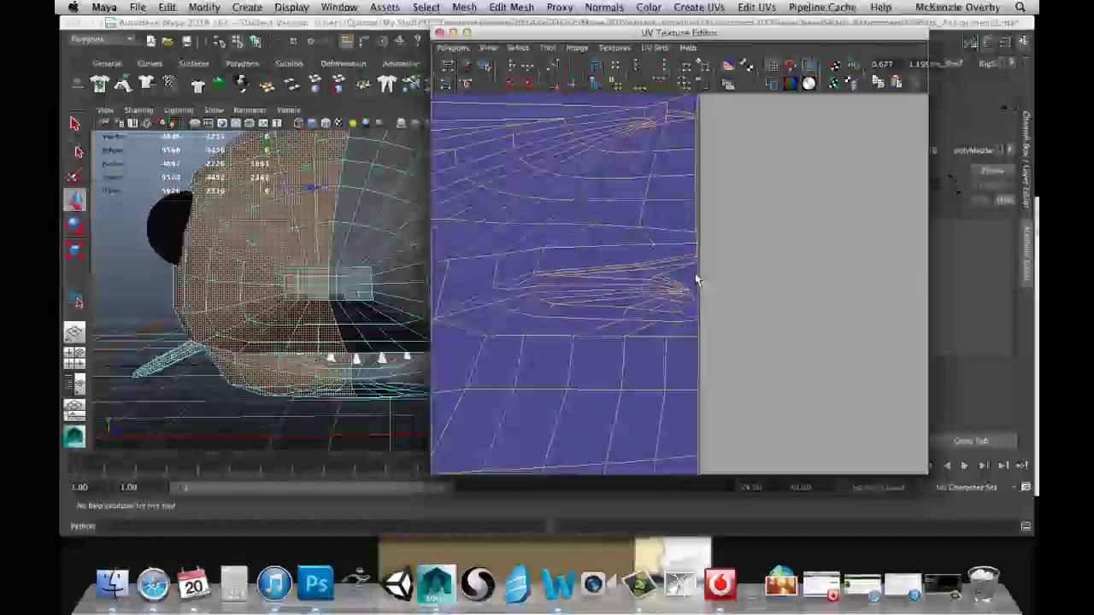
{"action": "right_click_drag", "start_coordinate": [696, 281], "coordinate": [697, 309], "text": "alt"}
{"action": "middle_click_drag", "start_coordinate": [659, 301], "coordinate": [683, 319], "text": "alt"}
{"action": "scroll", "coordinate": [671, 333], "scroll_direction": "up", "scroll_amount": 5}
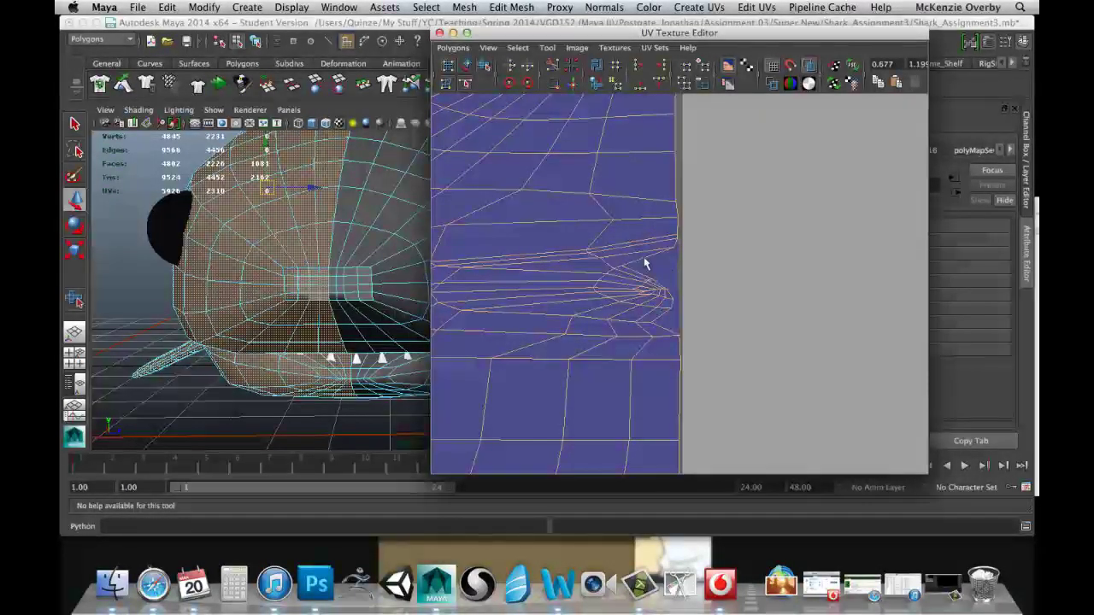
{"action": "scroll", "coordinate": [659, 290], "scroll_direction": "down", "scroll_amount": 3}
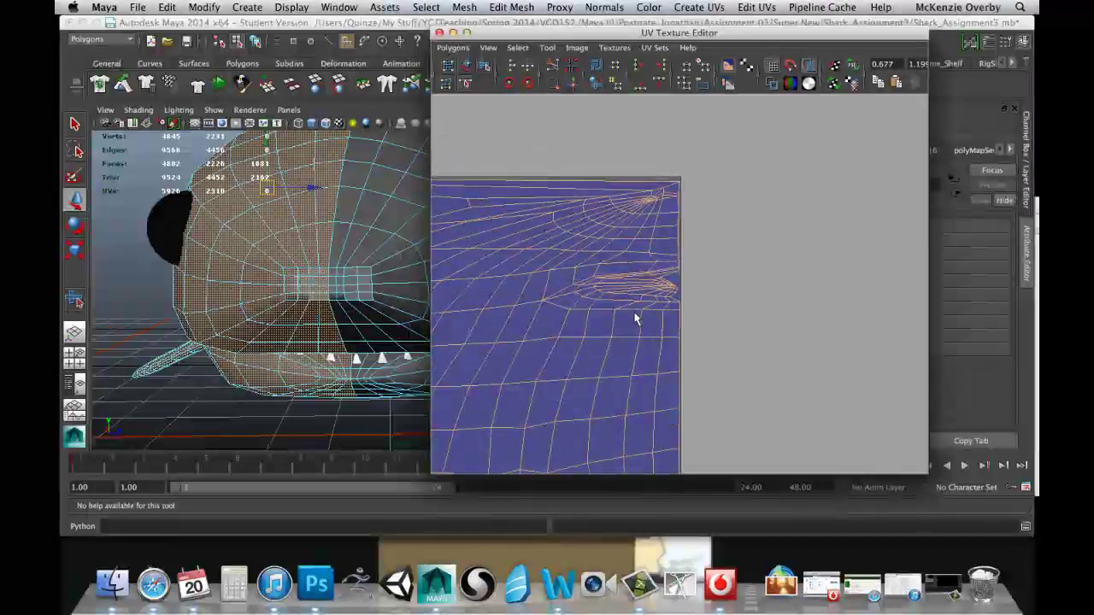
{"action": "middle_click_drag", "start_coordinate": [672, 354], "coordinate": [659, 199], "text": "alt"}
{"action": "middle_click_drag", "start_coordinate": [663, 405], "coordinate": [655, 281], "text": "alt"}
{"action": "middle_click_drag", "start_coordinate": [665, 451], "coordinate": [434, 150], "text": "alt"}
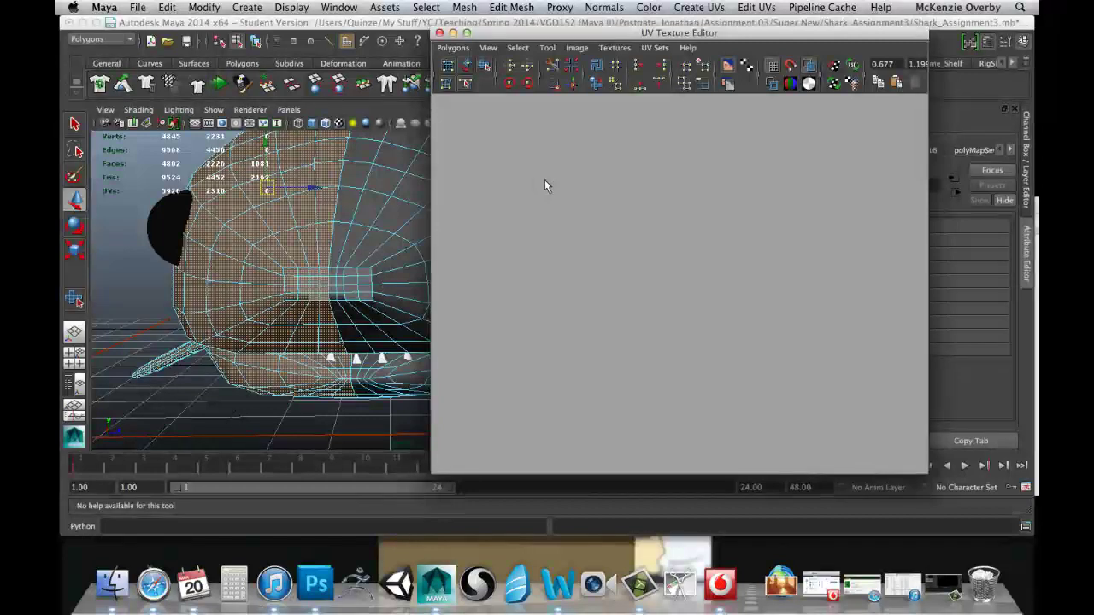
Inspect the UV clusters down the straight outer border to the bunched, overlapping UVs at the layout's lower corner
{"action": "scroll", "coordinate": [544, 180], "scroll_direction": "down", "scroll_amount": 2}
{"action": "scroll", "coordinate": [545, 180], "scroll_direction": "up", "scroll_amount": 2}
{"action": "scroll", "coordinate": [544, 180], "scroll_direction": "down", "scroll_amount": 5}
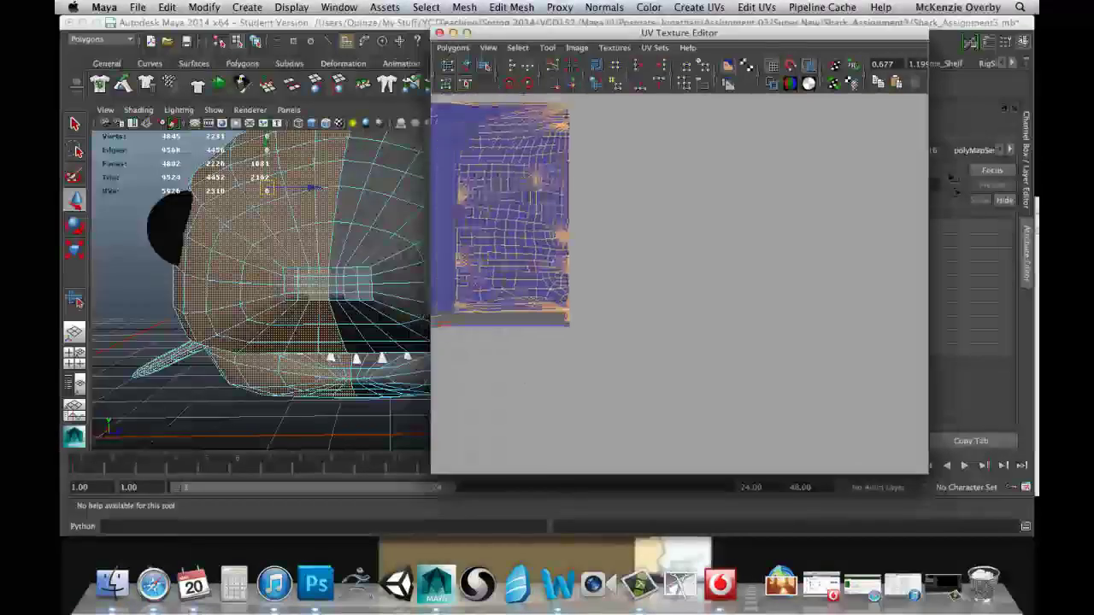
{"action": "middle_click_drag", "start_coordinate": [534, 181], "coordinate": [613, 182], "text": "alt"}
{"action": "scroll", "coordinate": [619, 232], "scroll_direction": "up", "scroll_amount": 4}
{"action": "scroll", "coordinate": [575, 255], "scroll_direction": "up", "scroll_amount": 2}
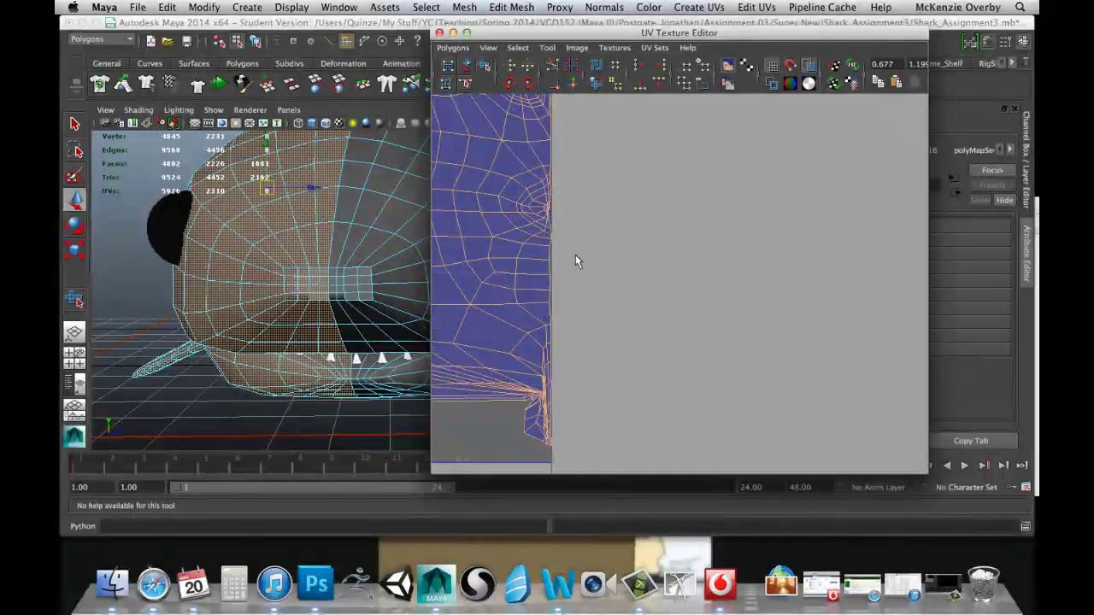
{"action": "scroll", "coordinate": [576, 254], "scroll_direction": "up", "scroll_amount": 2}
{"action": "middle_click_drag", "start_coordinate": [506, 177], "coordinate": [587, 209], "text": "alt"}
{"action": "scroll", "coordinate": [629, 361], "scroll_direction": "up", "scroll_amount": 3}
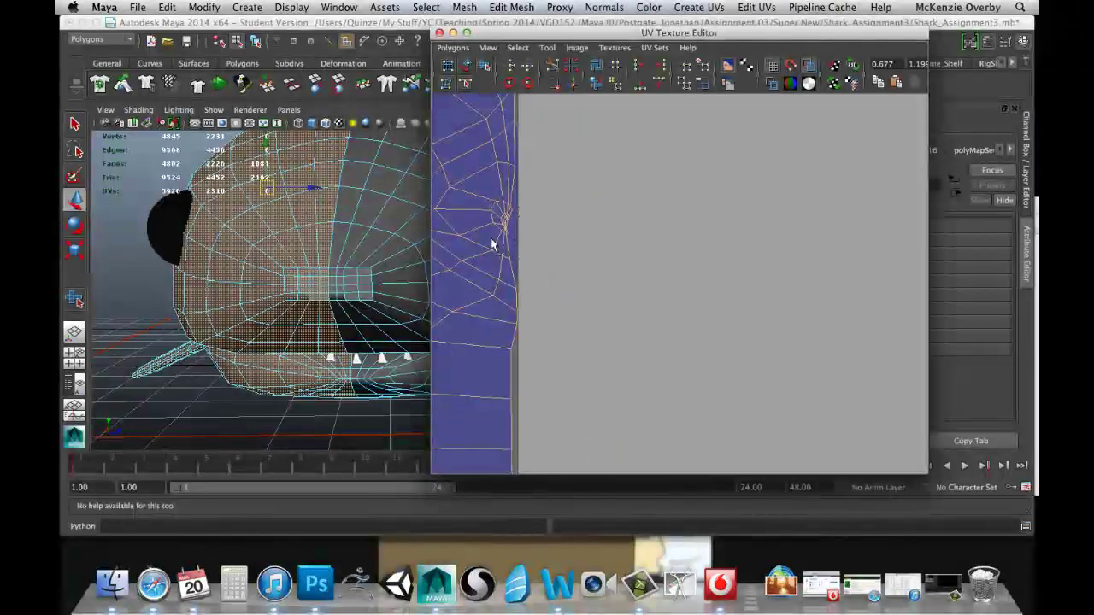
{"action": "middle_click_drag", "start_coordinate": [551, 292], "coordinate": [604, 93], "text": "alt"}
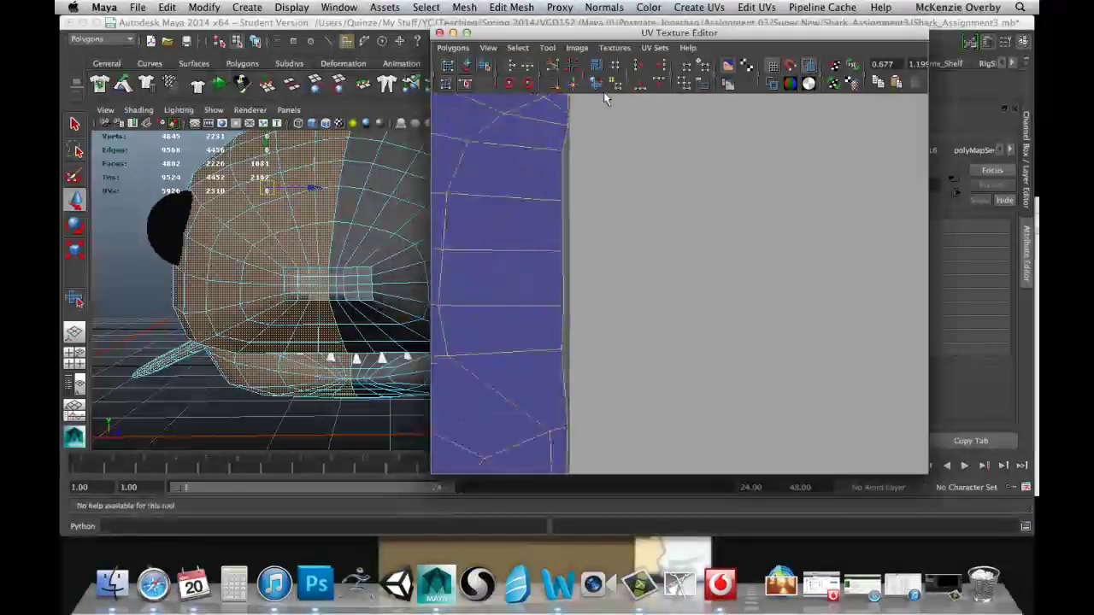
{"action": "scroll", "coordinate": [632, 304], "scroll_direction": "down", "scroll_amount": 3}
{"action": "middle_click_drag", "start_coordinate": [611, 323], "coordinate": [625, 223], "text": "alt"}
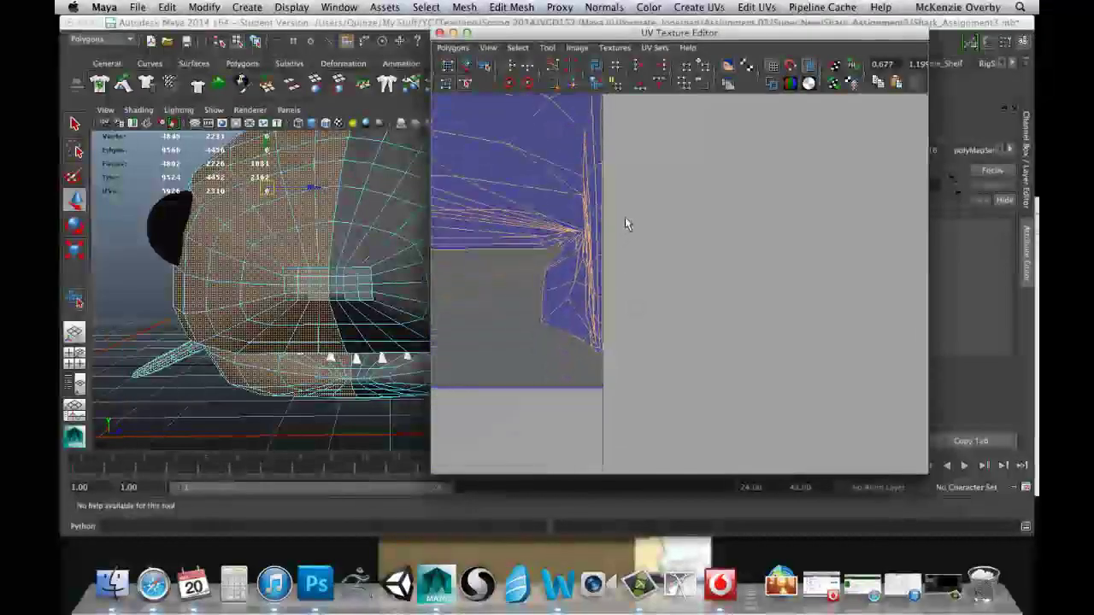
{"action": "middle_click_drag", "start_coordinate": [629, 286], "coordinate": [652, 423], "text": "alt"}
{"action": "scroll", "coordinate": [668, 279], "scroll_direction": "down", "scroll_amount": 3}
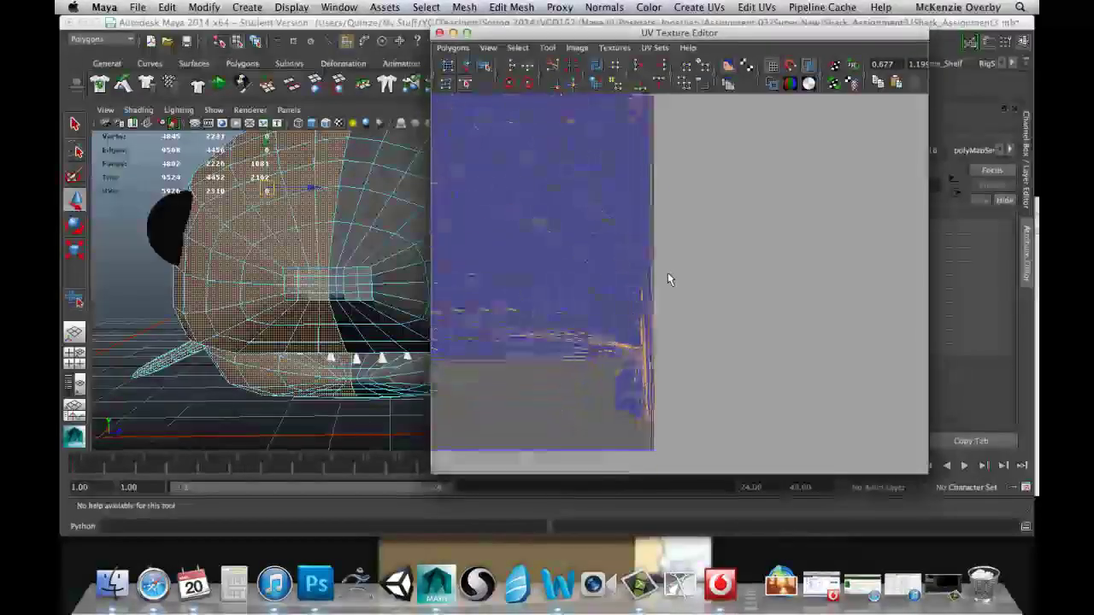
Examine the tightly bunched mouth UVs beside the outer border near the top of the layout
{"action": "right_click_drag", "start_coordinate": [668, 274], "coordinate": [650, 237], "text": "alt"}
{"action": "middle_click_drag", "start_coordinate": [650, 237], "coordinate": [681, 393], "text": "alt"}
{"action": "right_click_drag", "start_coordinate": [681, 393], "coordinate": [672, 344], "text": "alt"}
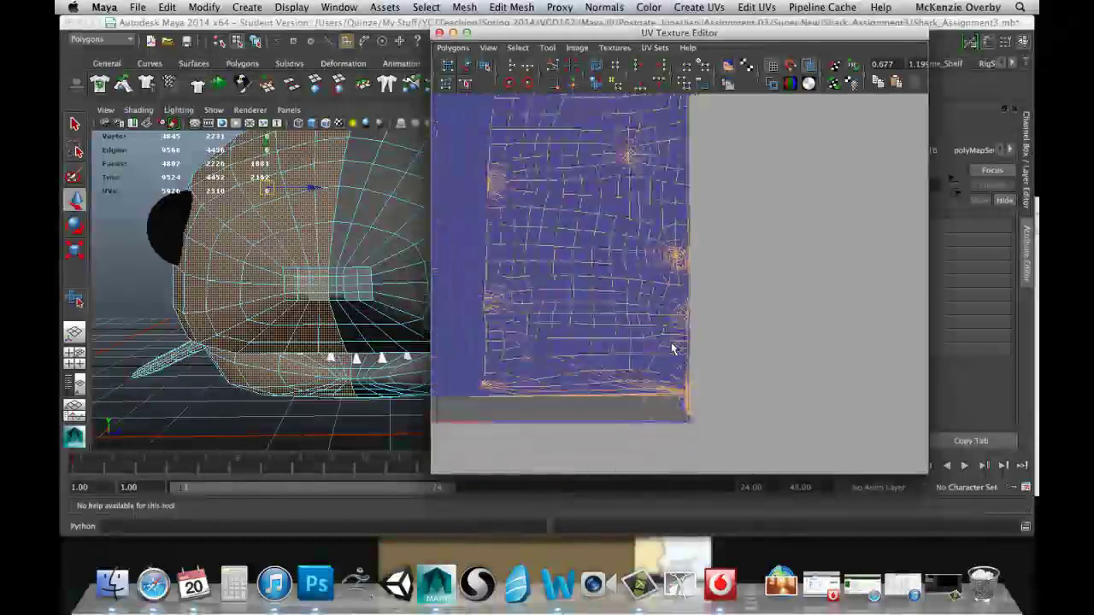
{"action": "middle_click_drag", "start_coordinate": [632, 190], "coordinate": [644, 363], "text": "alt"}
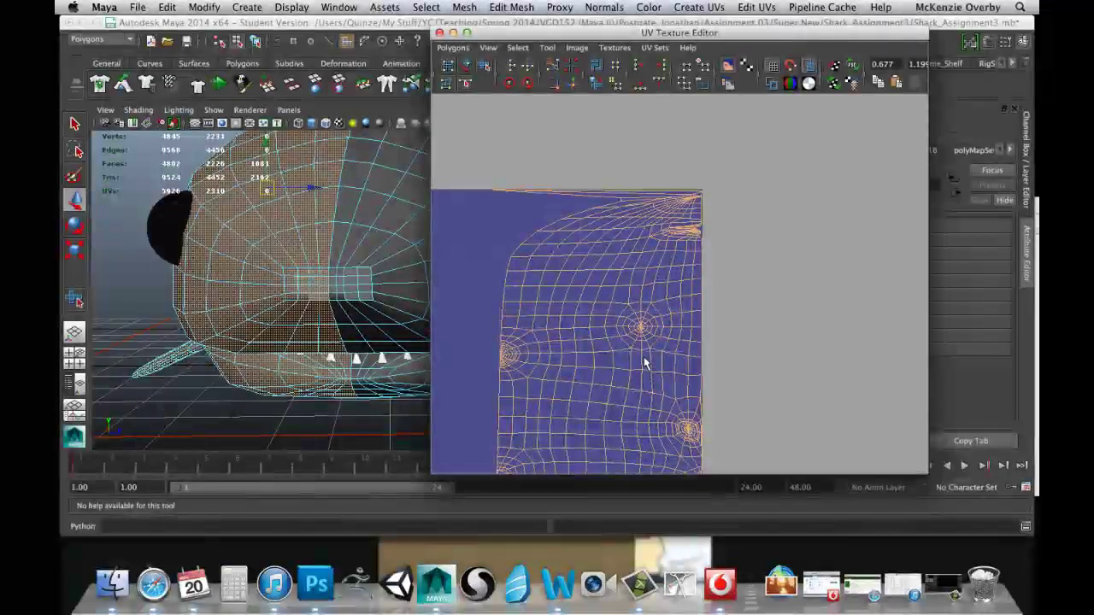
{"action": "right_click_drag", "start_coordinate": [644, 364], "coordinate": [656, 342], "text": "alt"}
{"action": "middle_click_drag", "start_coordinate": [658, 241], "coordinate": [633, 378], "text": "alt"}
{"action": "right_click_drag", "start_coordinate": [656, 345], "coordinate": [665, 349], "text": "alt"}
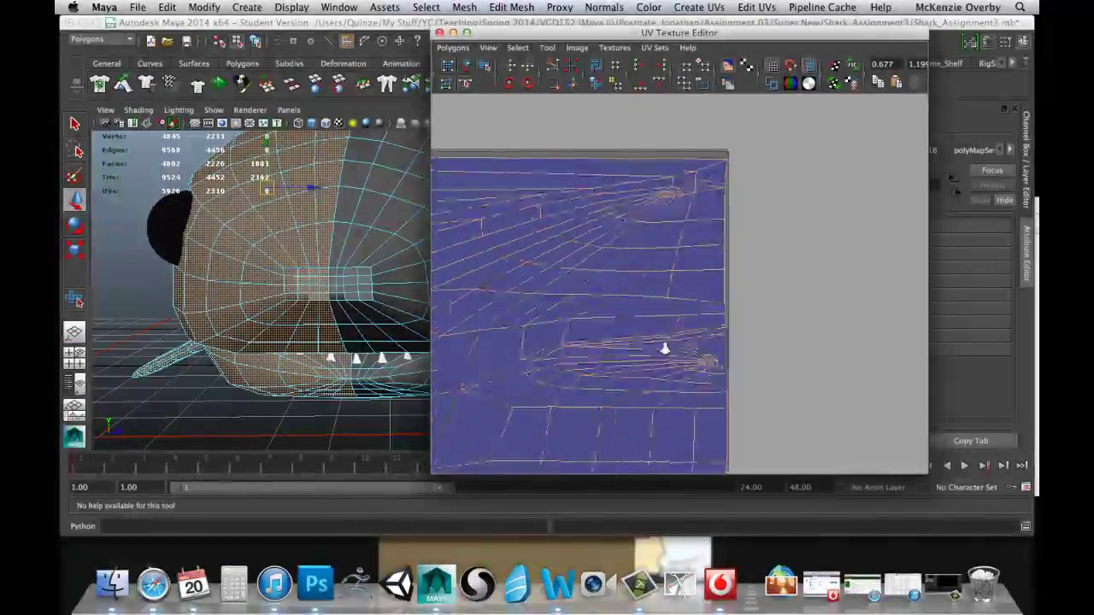
{"action": "middle_click_drag", "start_coordinate": [665, 349], "coordinate": [644, 277], "text": "alt"}
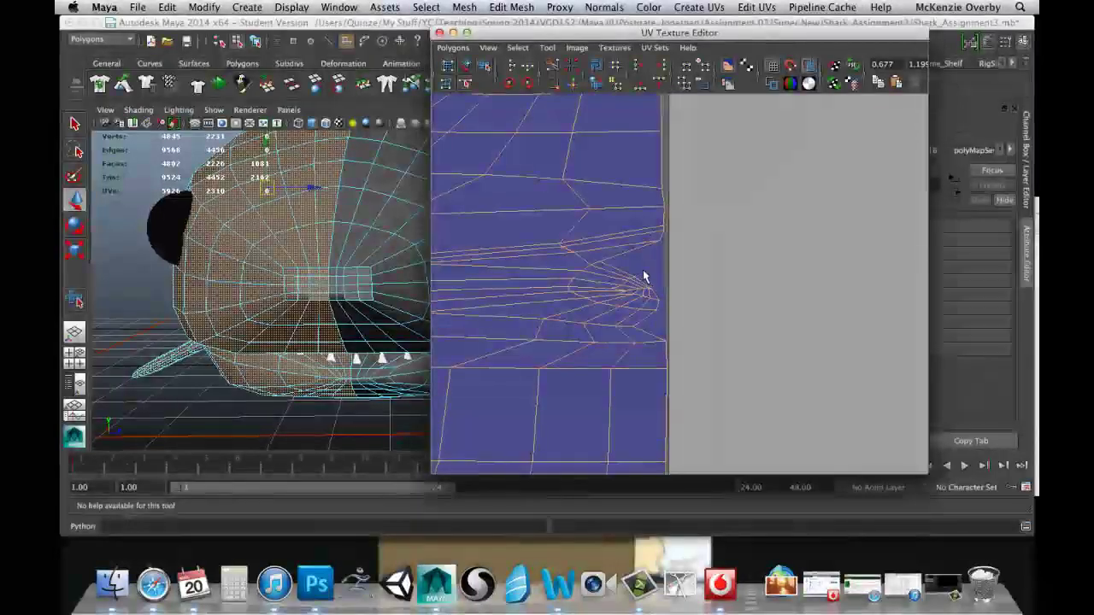
Select the centerline edges running through the inside of the shark's mouth toward the lower jaw
{"action": "right_click_drag", "start_coordinate": [658, 239], "coordinate": [677, 205]}
{"action": "left_click", "coordinate": [663, 214]}
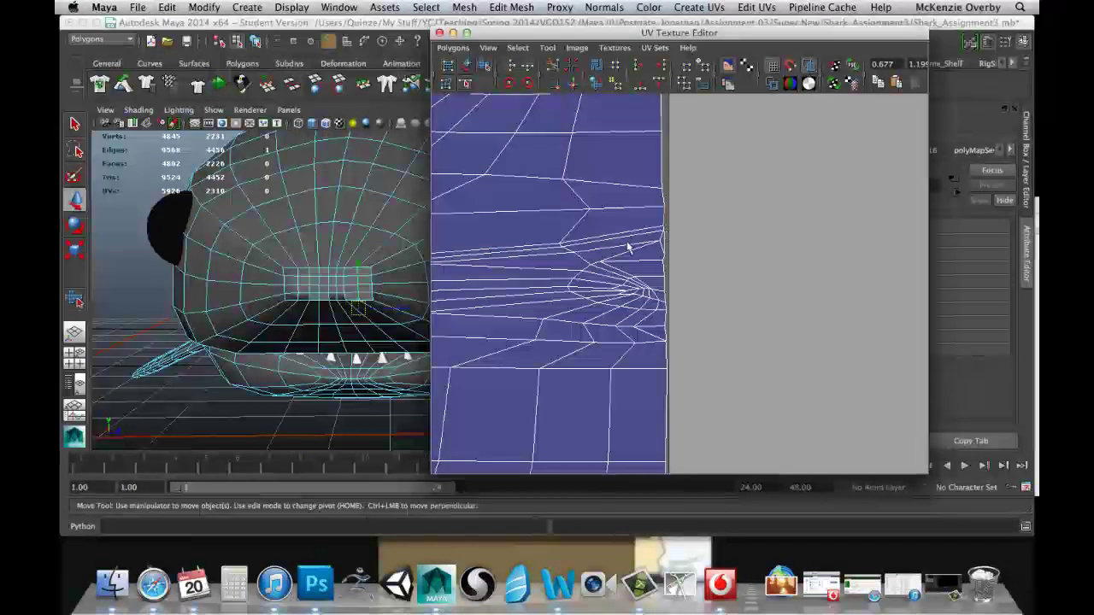
{"action": "left_click", "coordinate": [425, 290]}
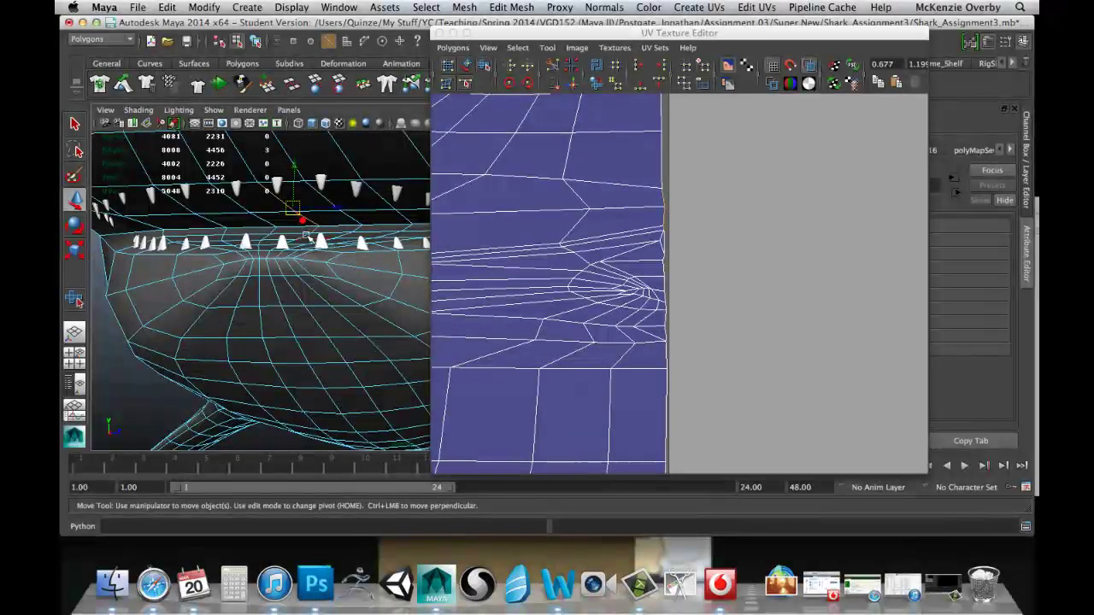
{"action": "key", "text": "ctrl+z"}
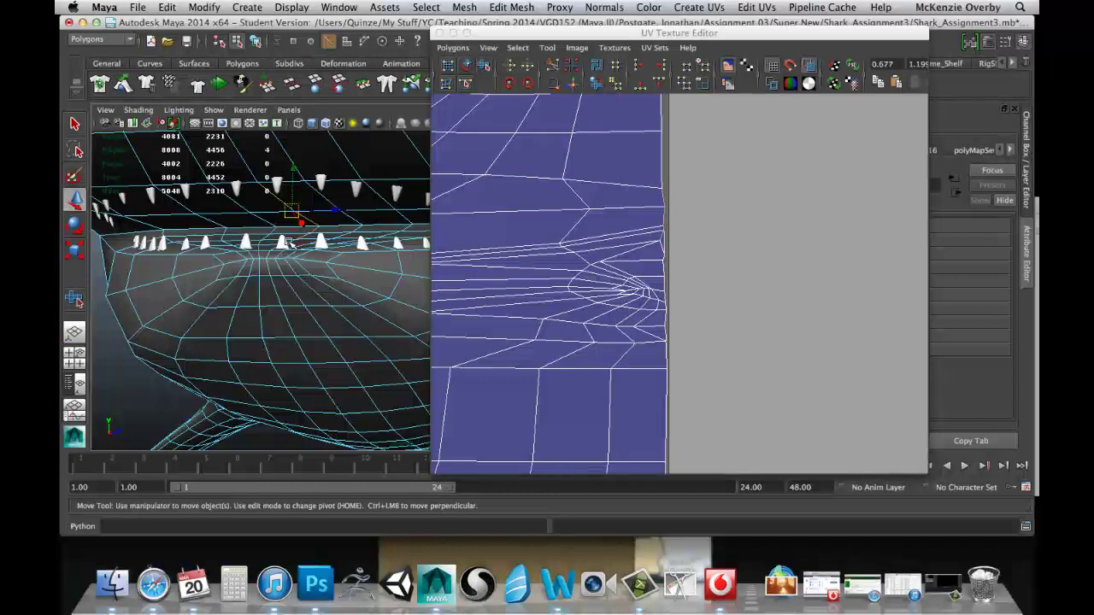
{"action": "left_click_drag", "start_coordinate": [290, 251], "coordinate": [303, 266], "text": "alt"}
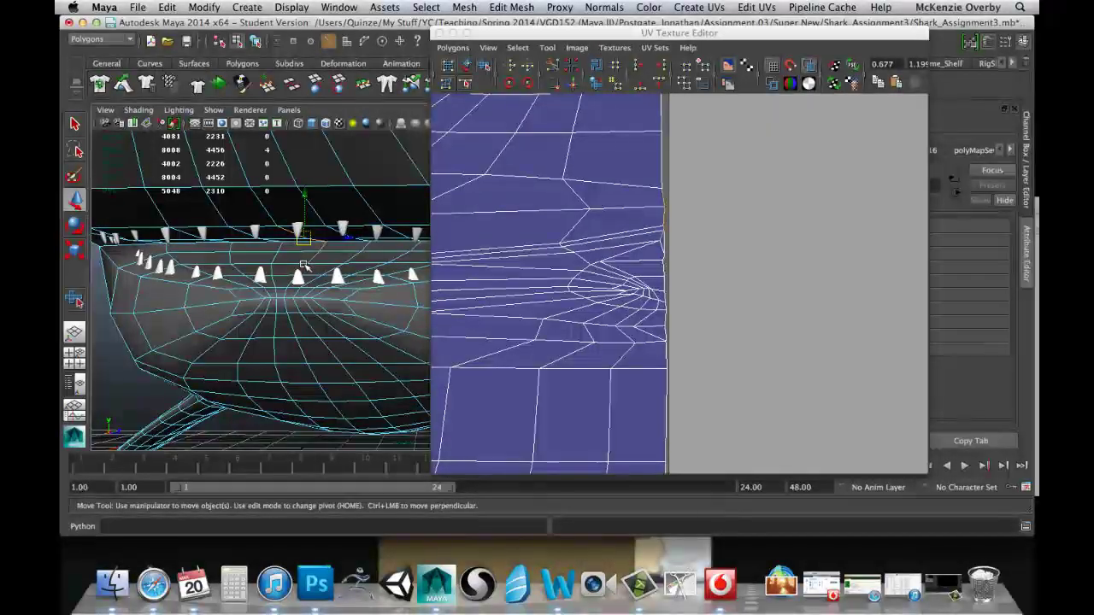
{"action": "left_click", "coordinate": [302, 267], "text": "shift"}
{"action": "middle_click_drag", "start_coordinate": [302, 268], "coordinate": [345, 313], "text": "alt"}
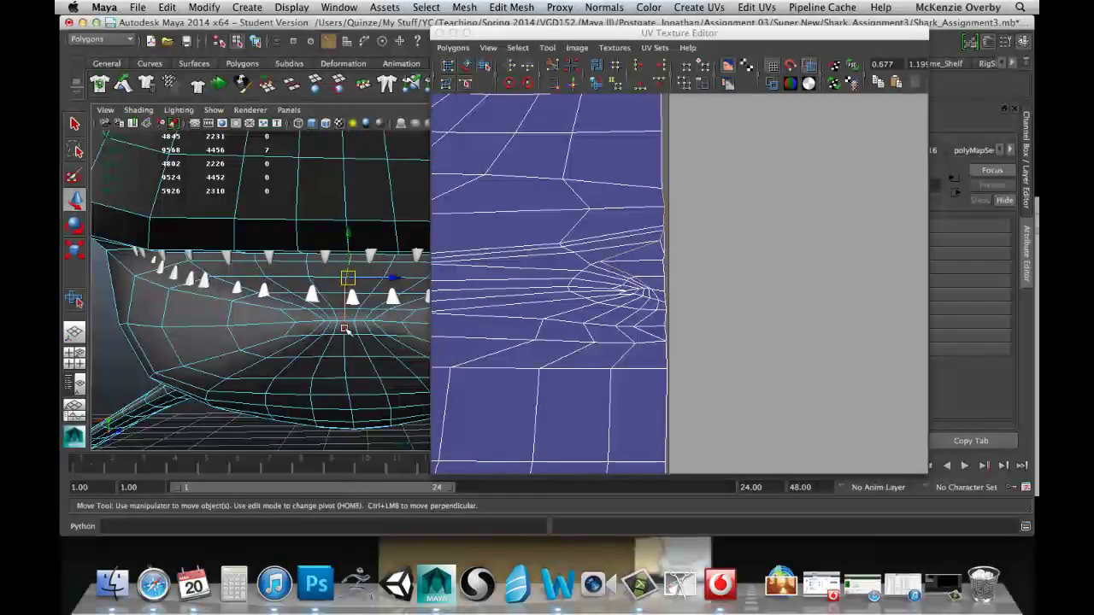
Extend the edge selection down the centerline of the lower jaw and cut the UVs along the selected edges
{"action": "left_click", "coordinate": [344, 328], "text": "shift"}
{"action": "left_click_drag", "start_coordinate": [359, 329], "coordinate": [336, 298], "text": "alt"}
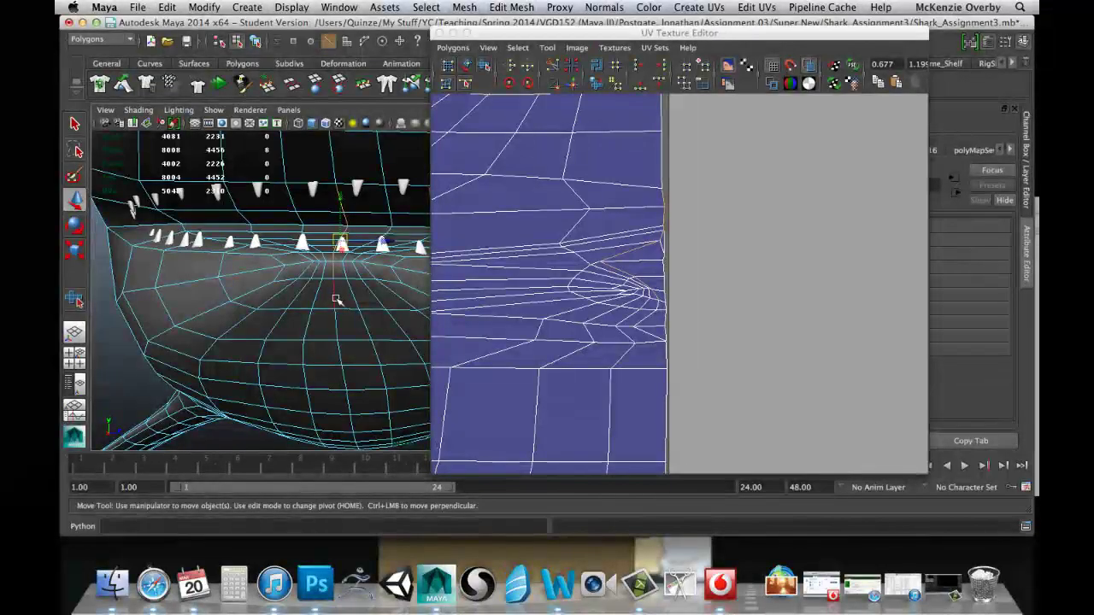
{"action": "left_click", "coordinate": [338, 327], "text": "shift"}
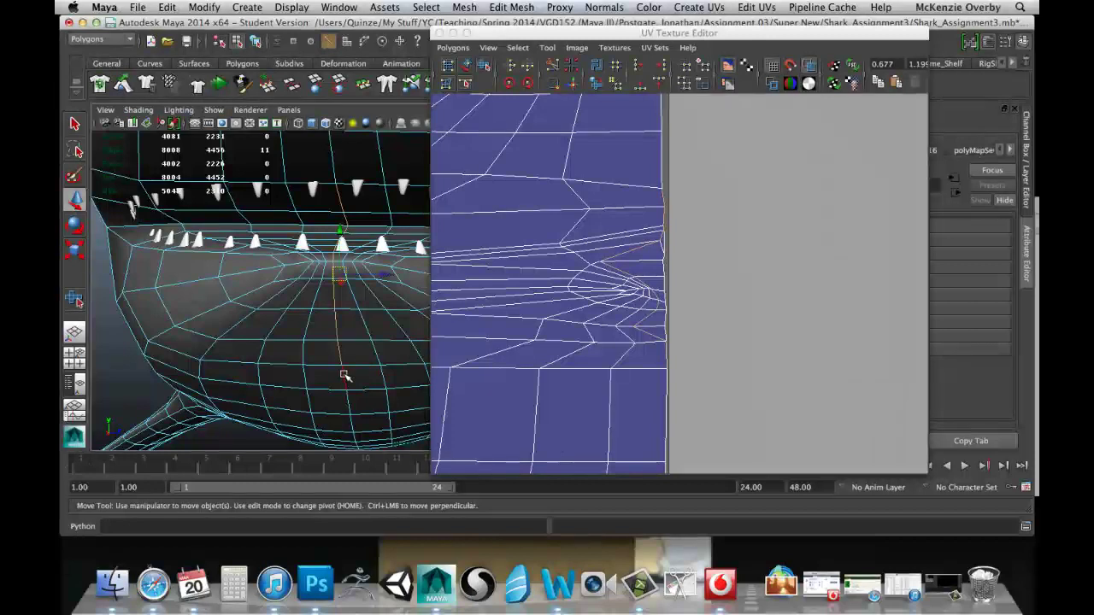
{"action": "left_click", "coordinate": [344, 373], "text": "shift"}
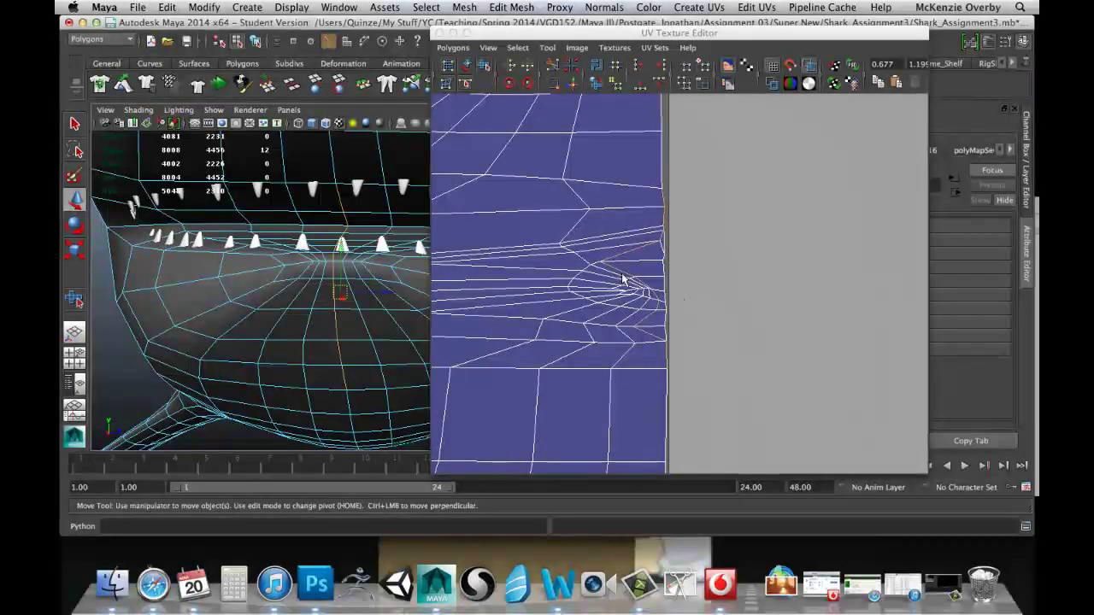
{"action": "left_click", "coordinate": [465, 82]}
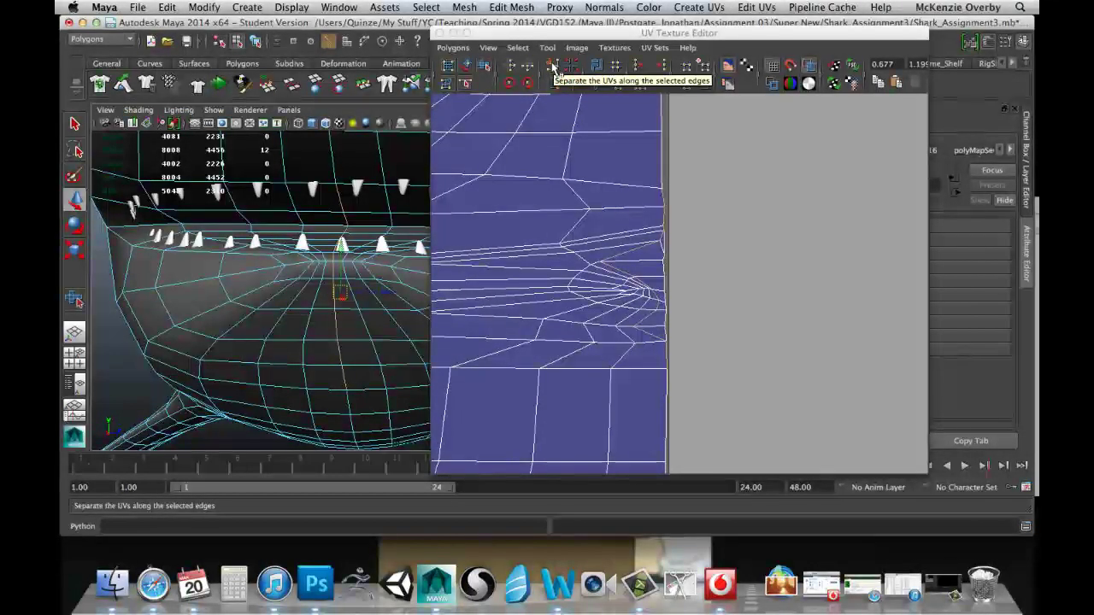
{"action": "left_click", "coordinate": [554, 69]}
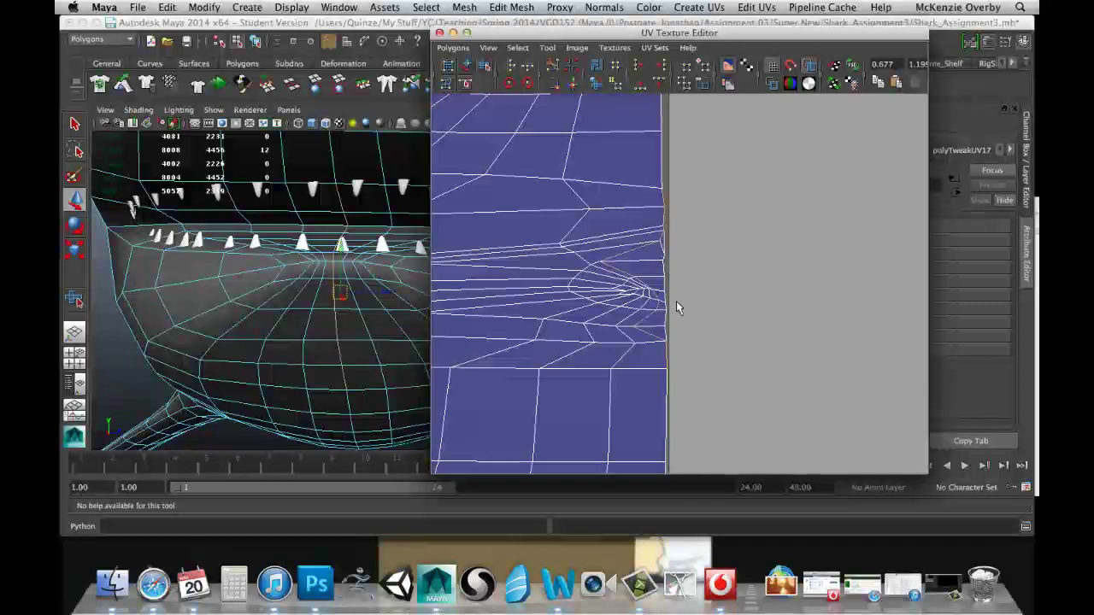
Try to shift the mouth UVs outward by growing a selection from one border UV and moving it horizontally
{"action": "right_click_drag", "start_coordinate": [649, 265], "coordinate": [691, 271]}
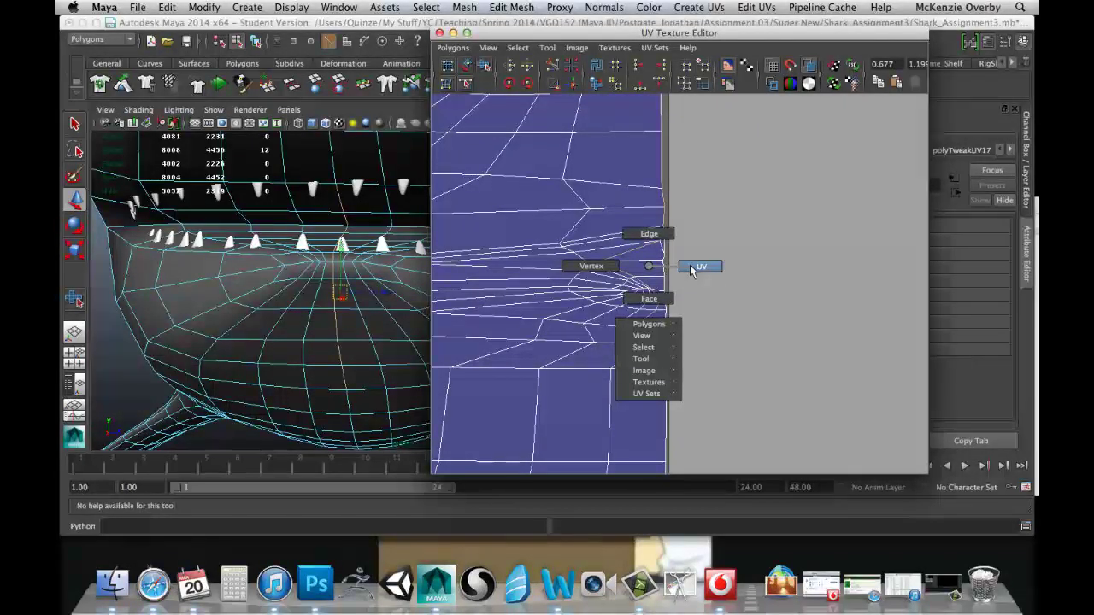
{"action": "right_click_drag", "start_coordinate": [691, 271], "coordinate": [679, 271]}
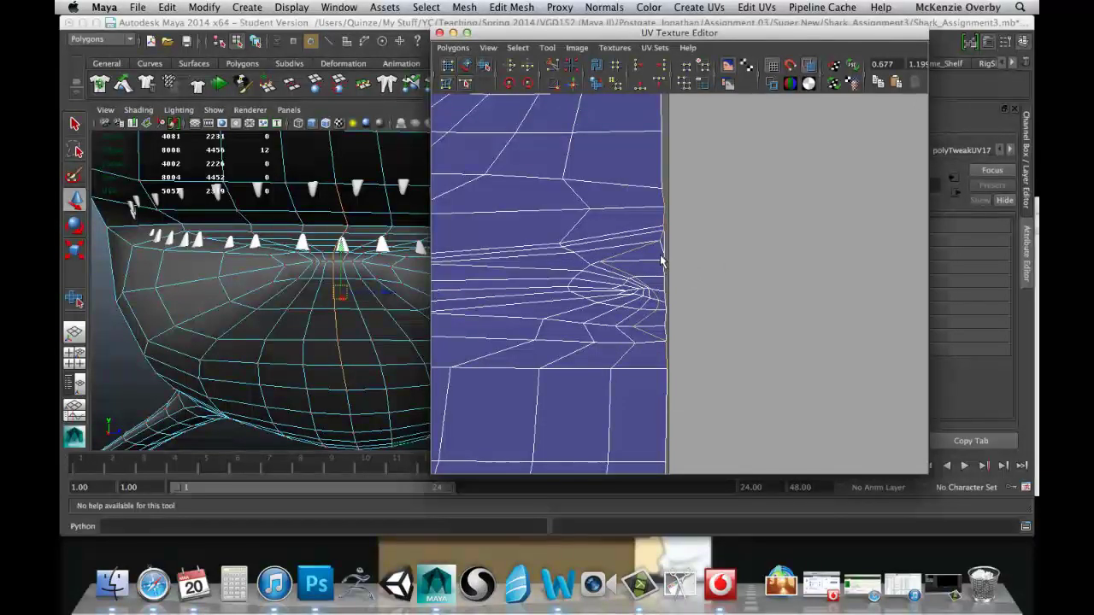
{"action": "left_click", "coordinate": [666, 262]}
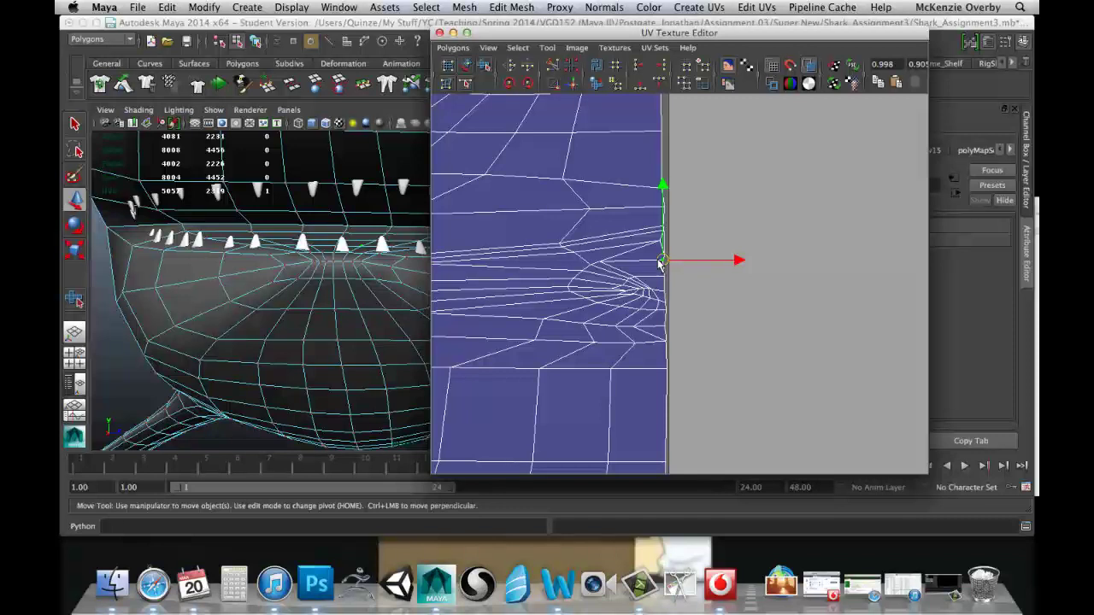
{"action": "key", "text": "shift+period"}
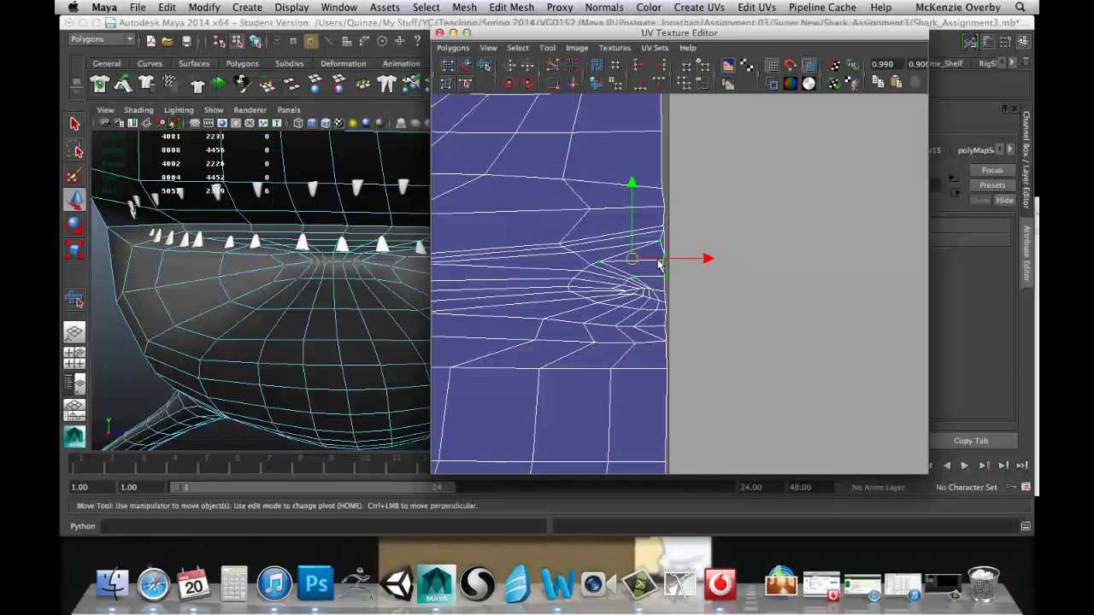
{"action": "key", "text": "shift+period"}
{"action": "key", "text": "shift+period"}
{"action": "key", "text": "shift+period"}
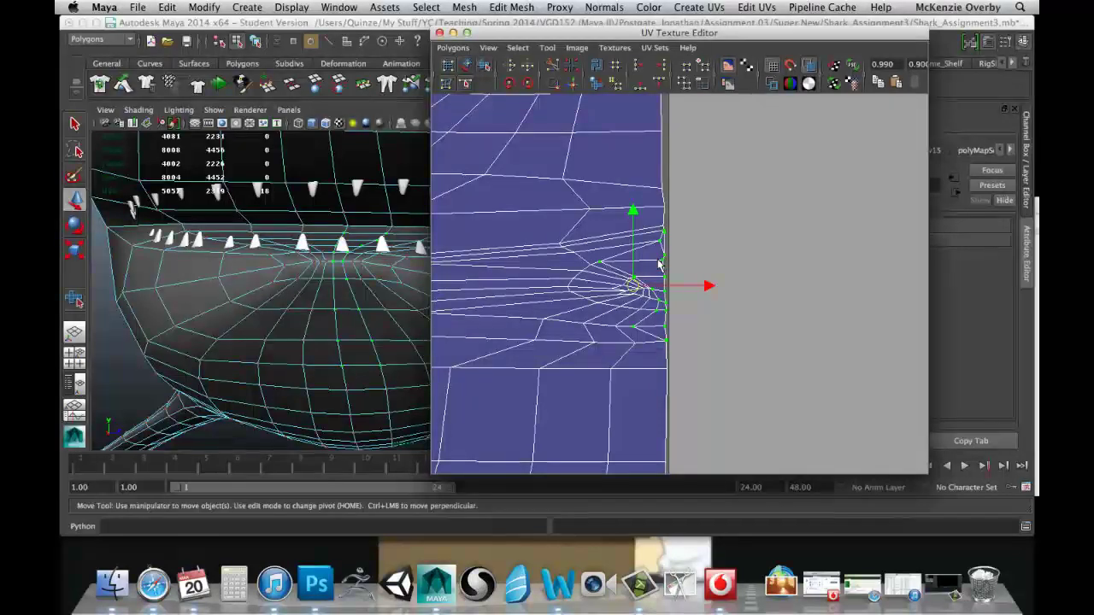
{"action": "left_click_drag", "start_coordinate": [709, 288], "coordinate": [757, 286]}
Undo the horizontal UV move, the selection growth and the border UV selection
{"action": "key", "text": "z"}
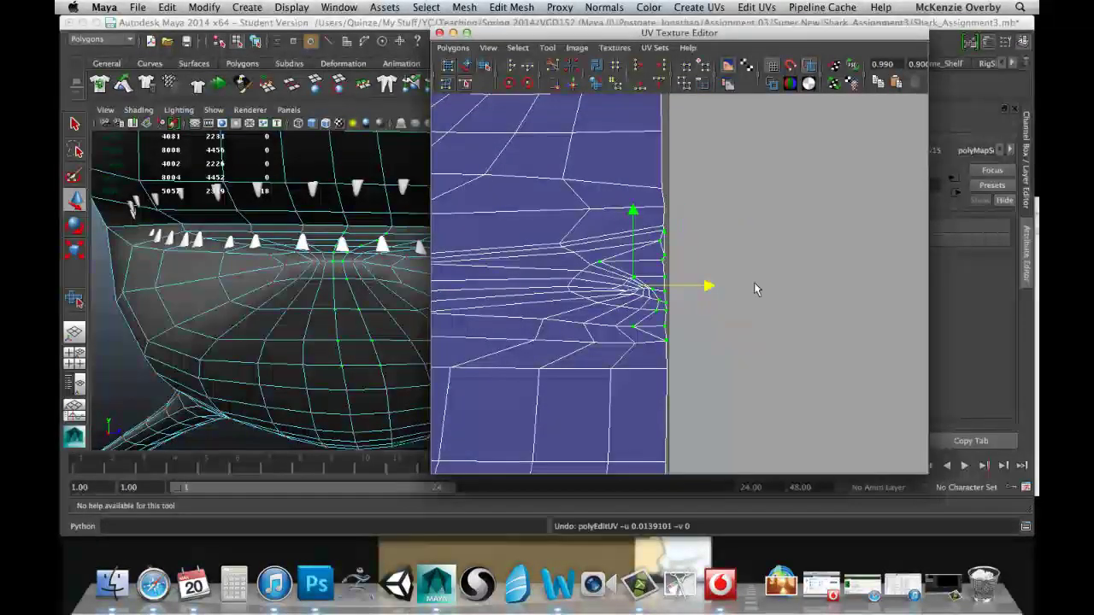
{"action": "key", "text": "z"}
{"action": "key", "text": "z"}
{"action": "key", "text": "z"}
{"action": "key", "text": "z"}
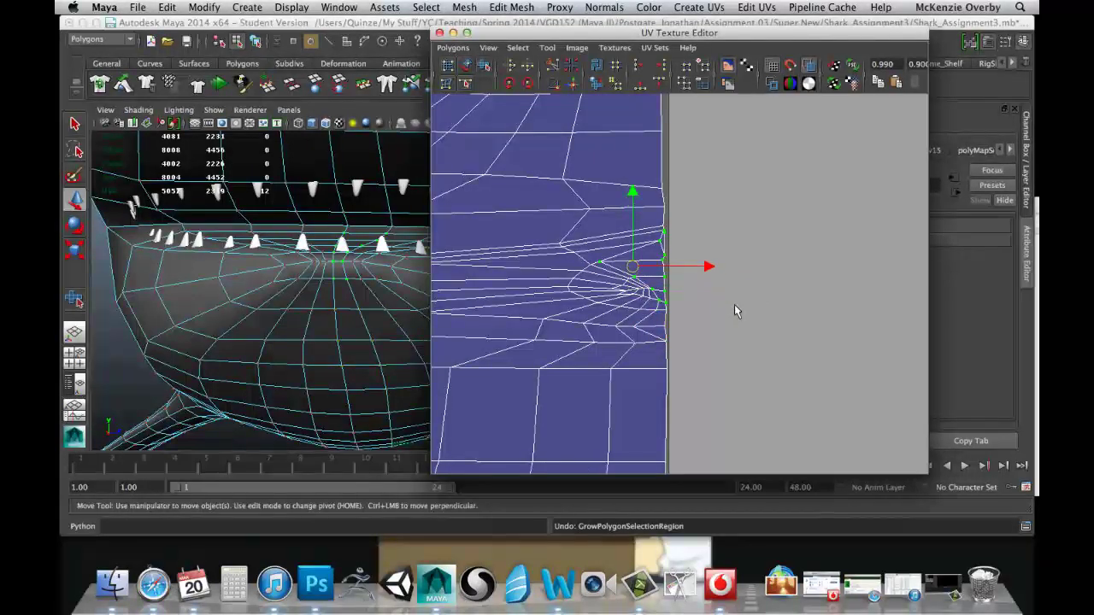
{"action": "key", "text": "z"}
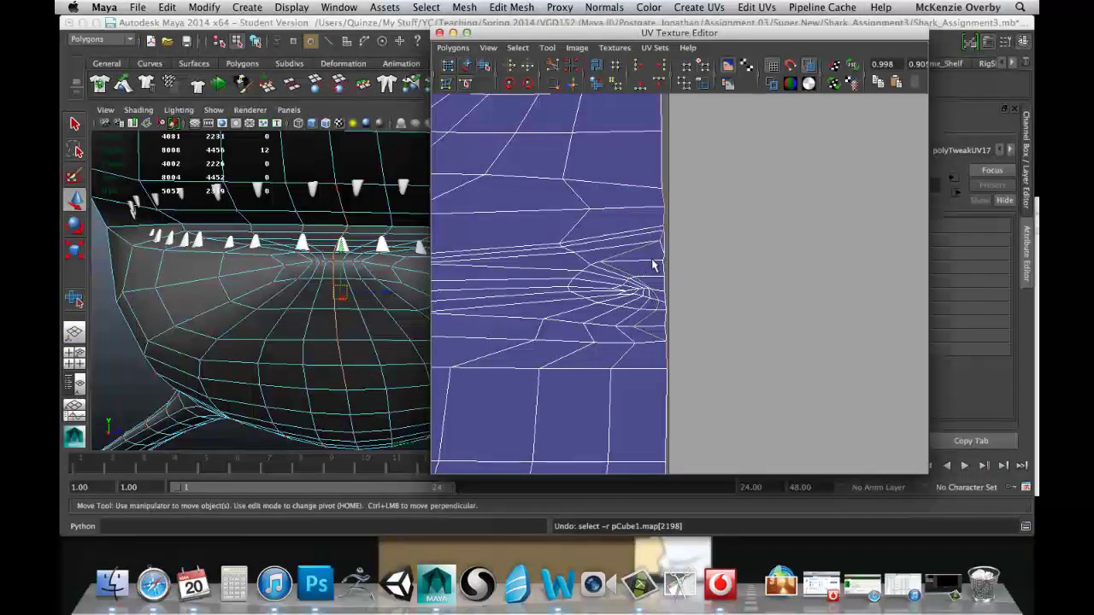
Grow a selection from one right-border UV to the whole cut mouth piece and move it horizontally just outside the layout's left border
{"action": "left_click_drag", "start_coordinate": [652, 258], "coordinate": [673, 272]}
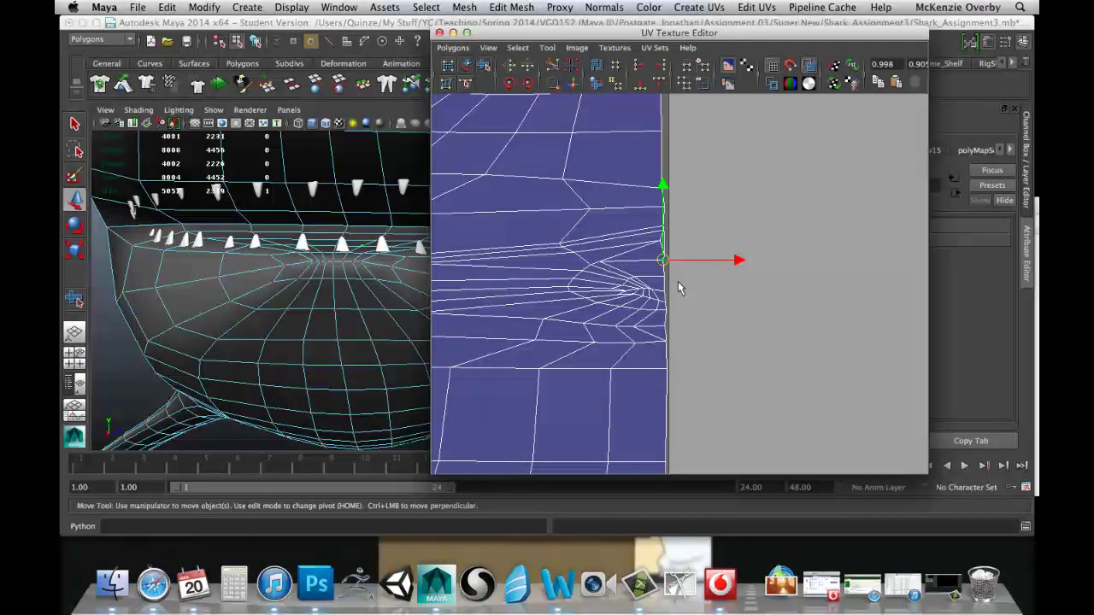
{"action": "key", "text": "shift+period"}
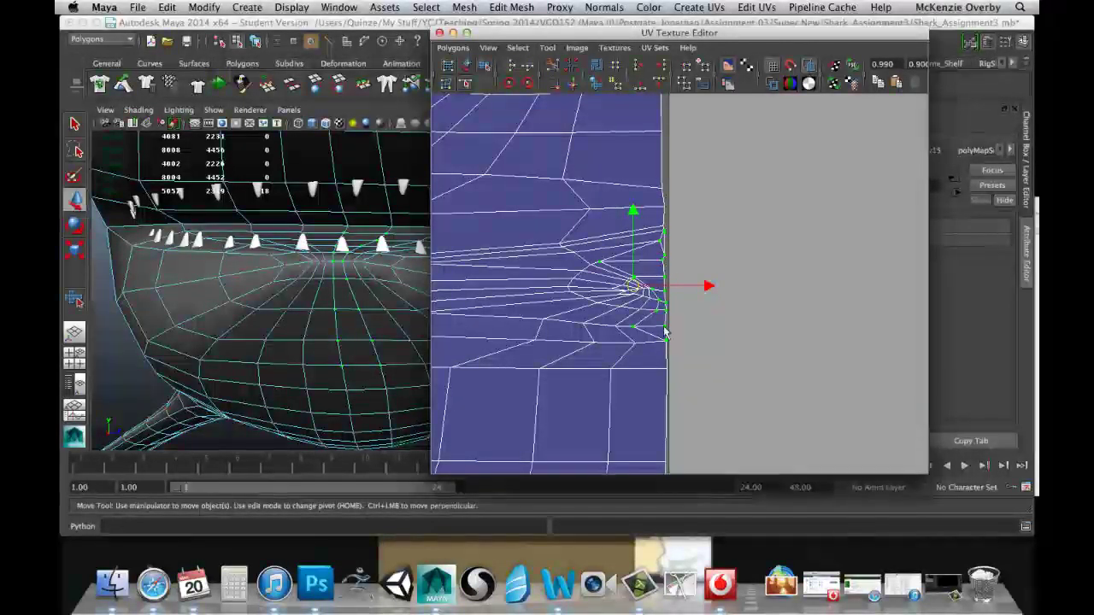
{"action": "left_click_drag", "start_coordinate": [709, 286], "coordinate": [849, 292]}
{"action": "scroll", "coordinate": [818, 284], "scroll_direction": "down", "scroll_amount": 5}
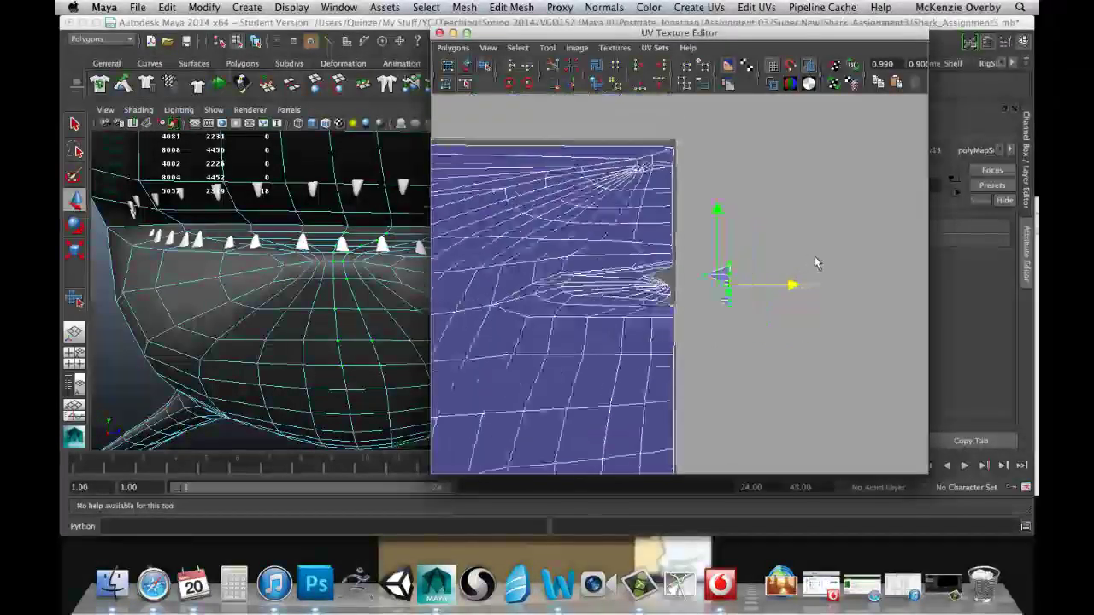
{"action": "right_click_drag", "start_coordinate": [728, 294], "coordinate": [650, 305], "text": "alt"}
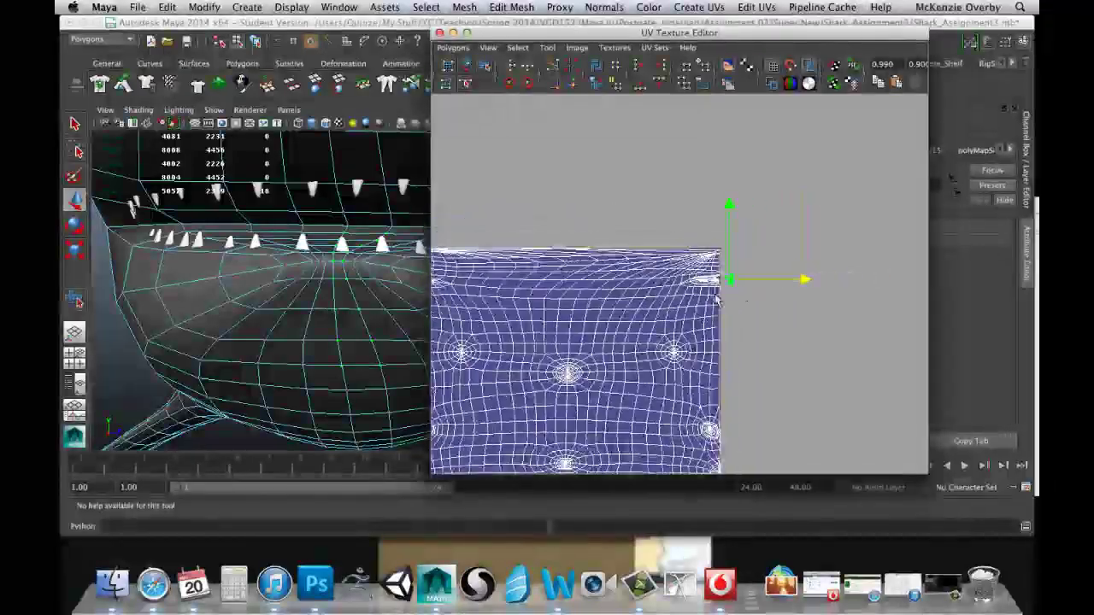
{"action": "middle_click_drag", "start_coordinate": [649, 305], "coordinate": [738, 296], "text": "alt"}
{"action": "left_click_drag", "start_coordinate": [889, 270], "coordinate": [559, 317]}
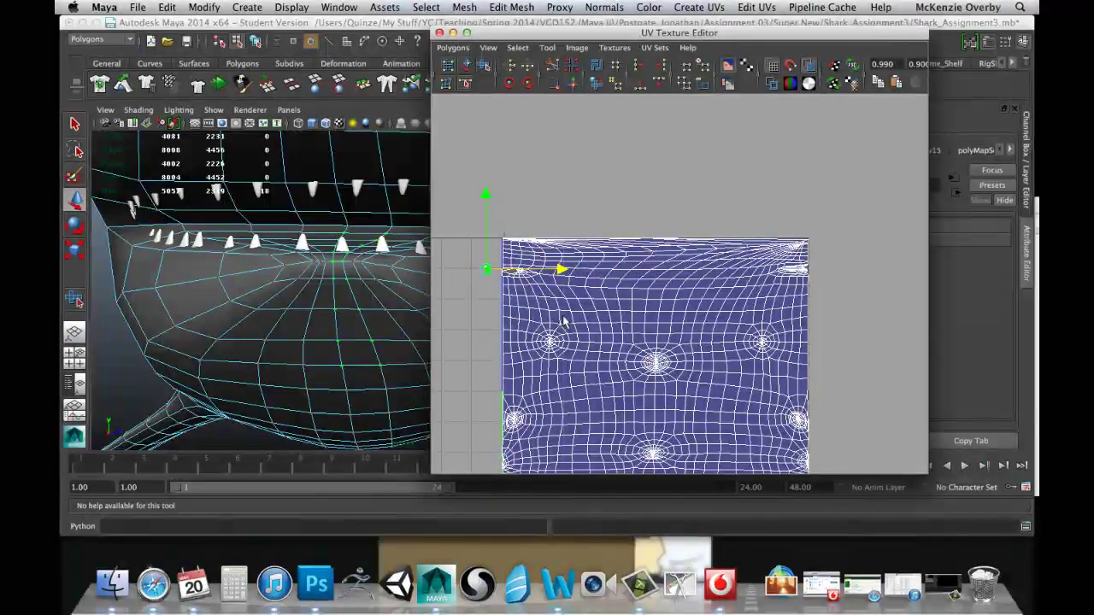
Examine the side borders of the UV layout for other pinched areas that still need separating
{"action": "scroll", "coordinate": [624, 295], "scroll_direction": "down", "scroll_amount": 2}
{"action": "scroll", "coordinate": [632, 303], "scroll_direction": "up", "scroll_amount": 3}
{"action": "right_click_drag", "start_coordinate": [550, 274], "coordinate": [708, 302], "text": "alt"}
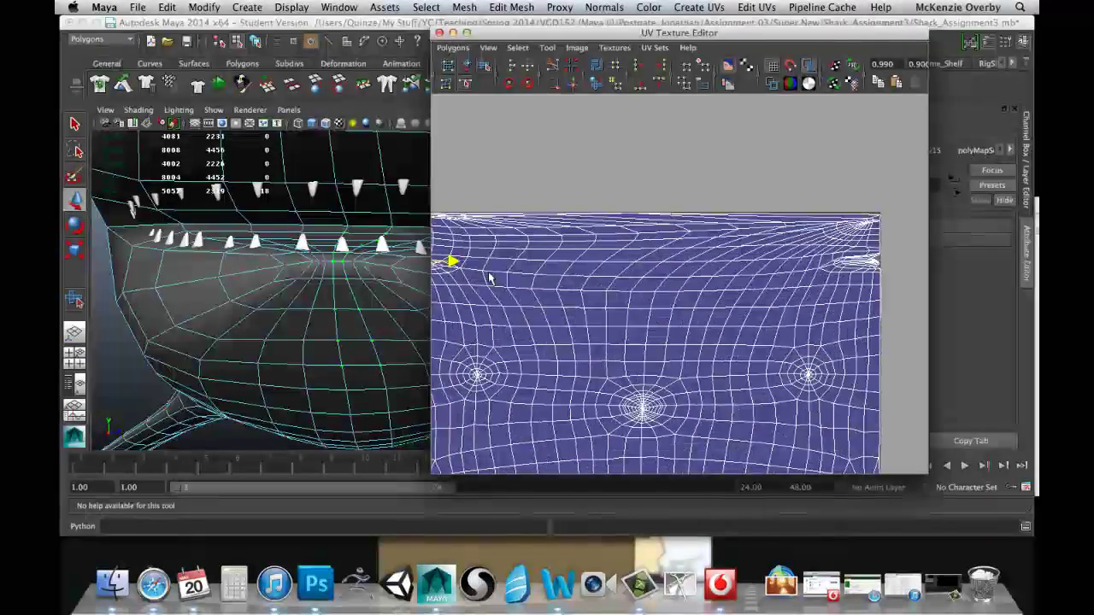
{"action": "middle_click_drag", "start_coordinate": [707, 301], "coordinate": [634, 226], "text": "alt"}
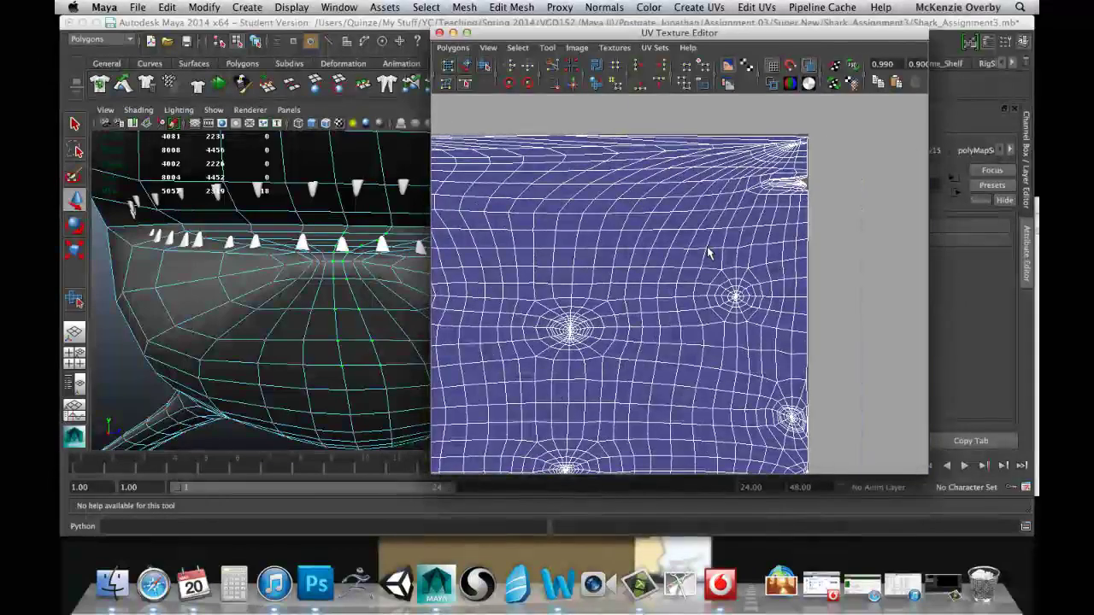
{"action": "scroll", "coordinate": [797, 281], "scroll_direction": "down", "scroll_amount": 1}
{"action": "middle_click_drag", "start_coordinate": [508, 239], "coordinate": [752, 252], "text": "alt"}
{"action": "scroll", "coordinate": [545, 230], "scroll_direction": "down", "scroll_amount": 1}
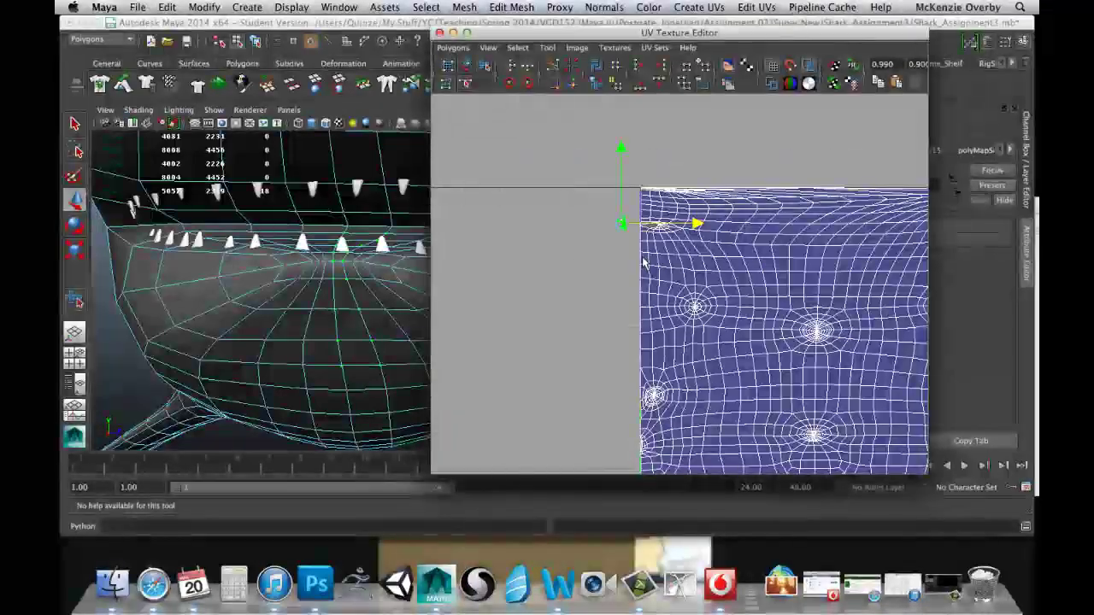
{"action": "middle_click_drag", "start_coordinate": [864, 258], "coordinate": [638, 216], "text": "alt"}
{"action": "scroll", "coordinate": [646, 235], "scroll_direction": "up", "scroll_amount": 2}
{"action": "scroll", "coordinate": [657, 187], "scroll_direction": "up", "scroll_amount": 4}
{"action": "middle_click_drag", "start_coordinate": [709, 265], "coordinate": [654, 94], "text": "alt"}
{"action": "scroll", "coordinate": [673, 167], "scroll_direction": "up", "scroll_amount": 5}
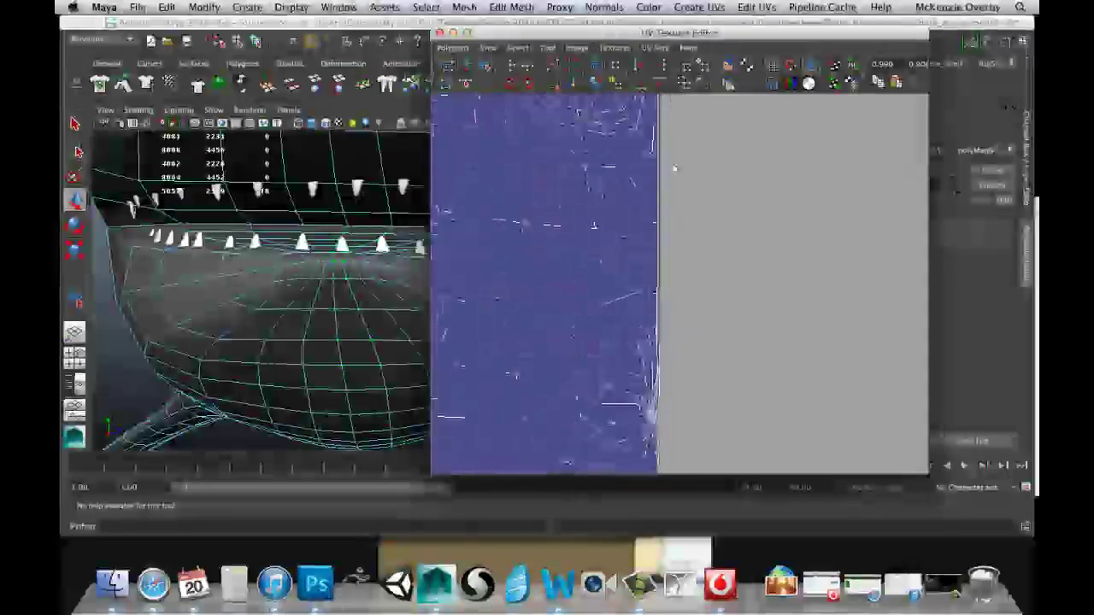
{"action": "middle_click_drag", "start_coordinate": [637, 253], "coordinate": [615, 132], "text": "alt"}
Select the border edge at the pinched fin UVs and extend the edge selection along the fin's centerline on the model
{"action": "right_click_drag", "start_coordinate": [633, 226], "coordinate": [633, 204]}
{"action": "left_click", "coordinate": [626, 214]}
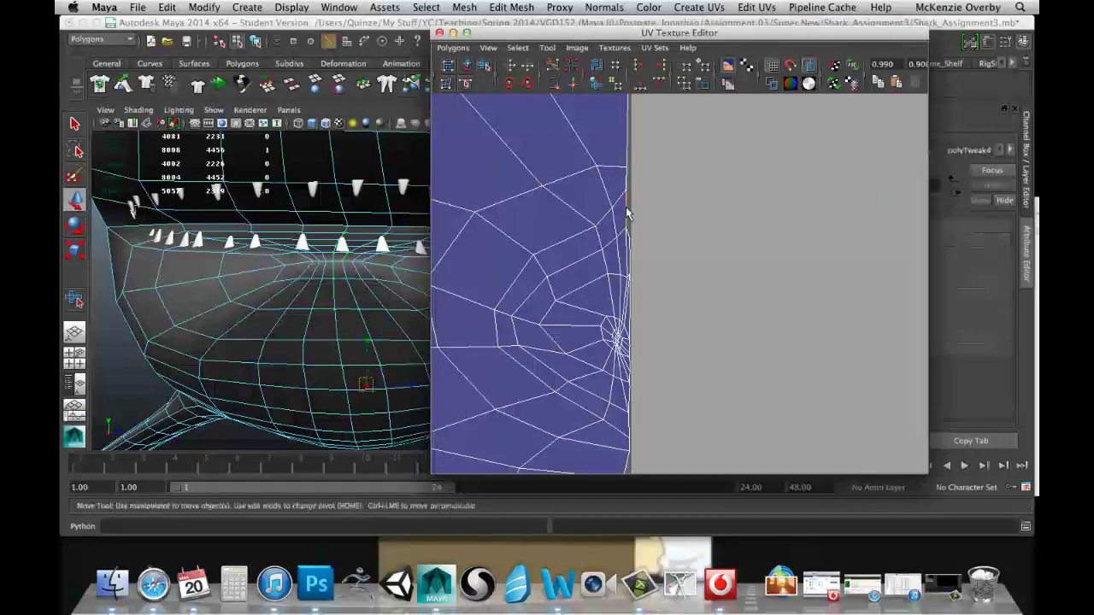
{"action": "left_click_drag", "start_coordinate": [350, 300], "coordinate": [356, 226], "text": "alt"}
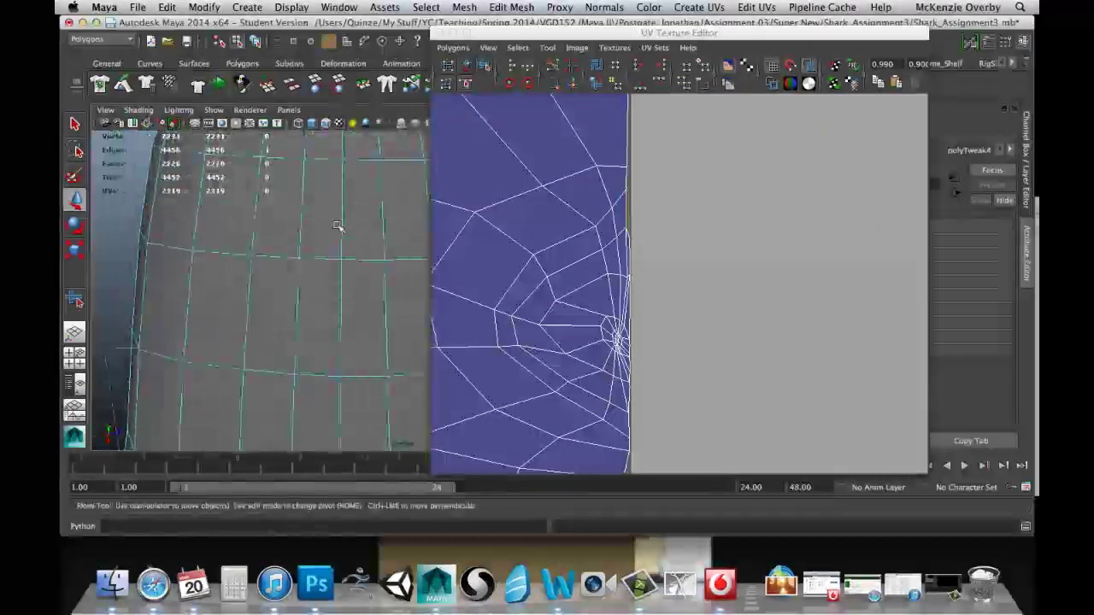
{"action": "scroll", "coordinate": [337, 226], "scroll_direction": "down", "scroll_amount": 5}
{"action": "middle_click_drag", "start_coordinate": [334, 273], "coordinate": [361, 170], "text": "alt"}
{"action": "left_click_drag", "start_coordinate": [345, 202], "coordinate": [342, 257], "text": "alt"}
{"action": "scroll", "coordinate": [342, 252], "scroll_direction": "down", "scroll_amount": 3}
{"action": "middle_click_drag", "start_coordinate": [341, 250], "coordinate": [356, 143], "text": "alt"}
{"action": "right_click_drag", "start_coordinate": [355, 144], "coordinate": [364, 239], "text": "alt"}
{"action": "left_click_drag", "start_coordinate": [362, 239], "coordinate": [425, 253], "text": "alt"}
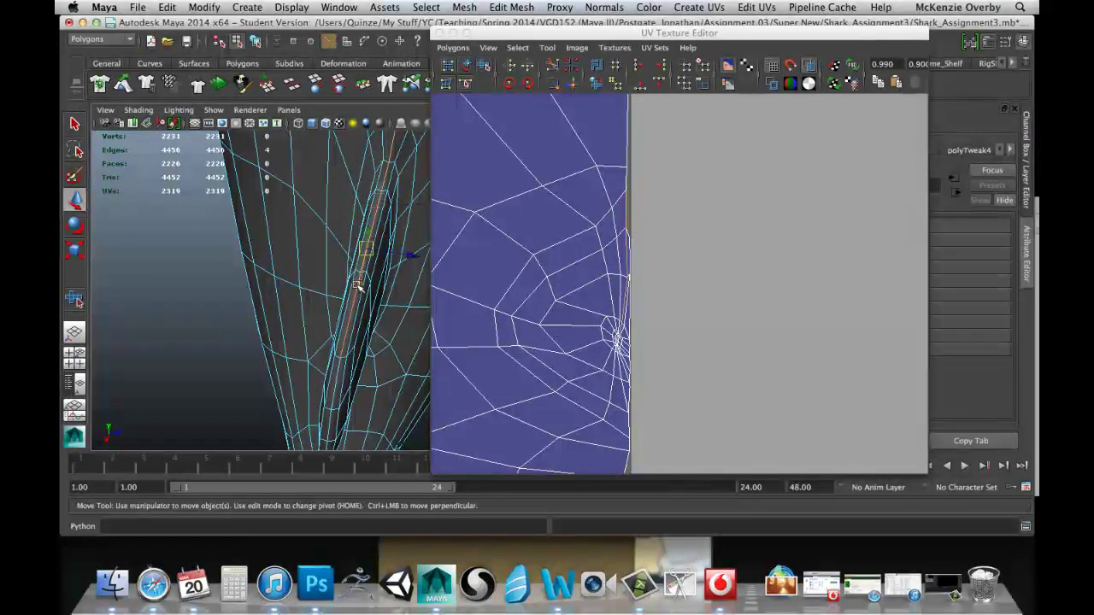
{"action": "left_click_drag", "start_coordinate": [362, 266], "coordinate": [359, 310], "text": "alt"}
{"action": "left_click", "coordinate": [350, 335], "text": "shift"}
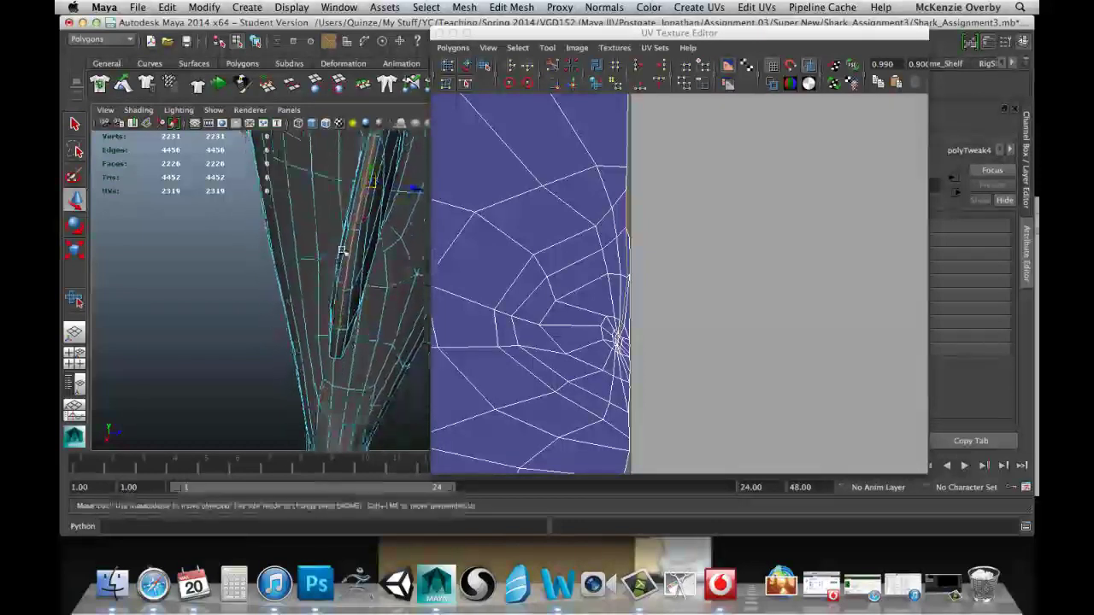
{"action": "left_click", "coordinate": [339, 341], "text": "shift"}
Continue the edge selection around the fin to its base and cut the UVs along the selected edges
{"action": "left_click_drag", "start_coordinate": [332, 283], "coordinate": [390, 252], "text": "alt"}
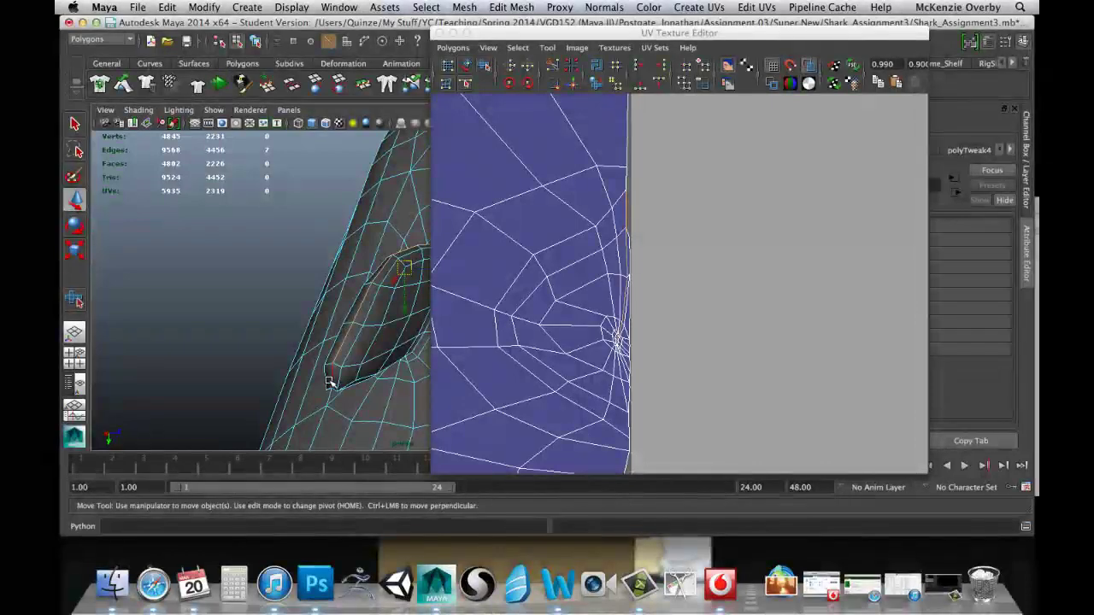
{"action": "left_click_drag", "start_coordinate": [330, 381], "coordinate": [344, 342], "text": "alt"}
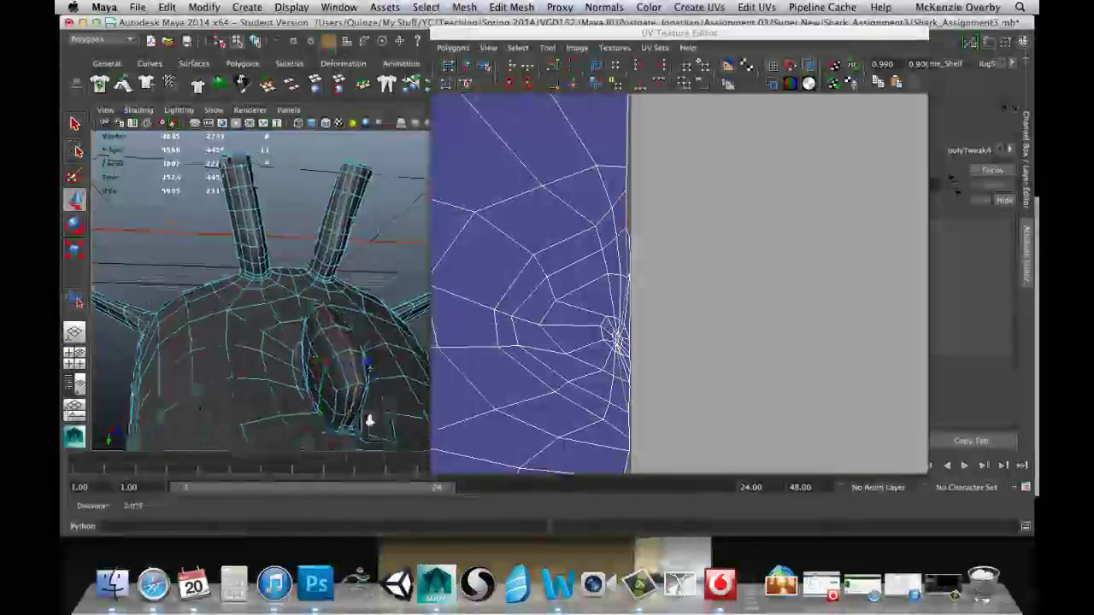
{"action": "right_click_drag", "start_coordinate": [369, 419], "coordinate": [371, 416], "text": "alt"}
{"action": "left_click_drag", "start_coordinate": [371, 416], "coordinate": [331, 373], "text": "alt"}
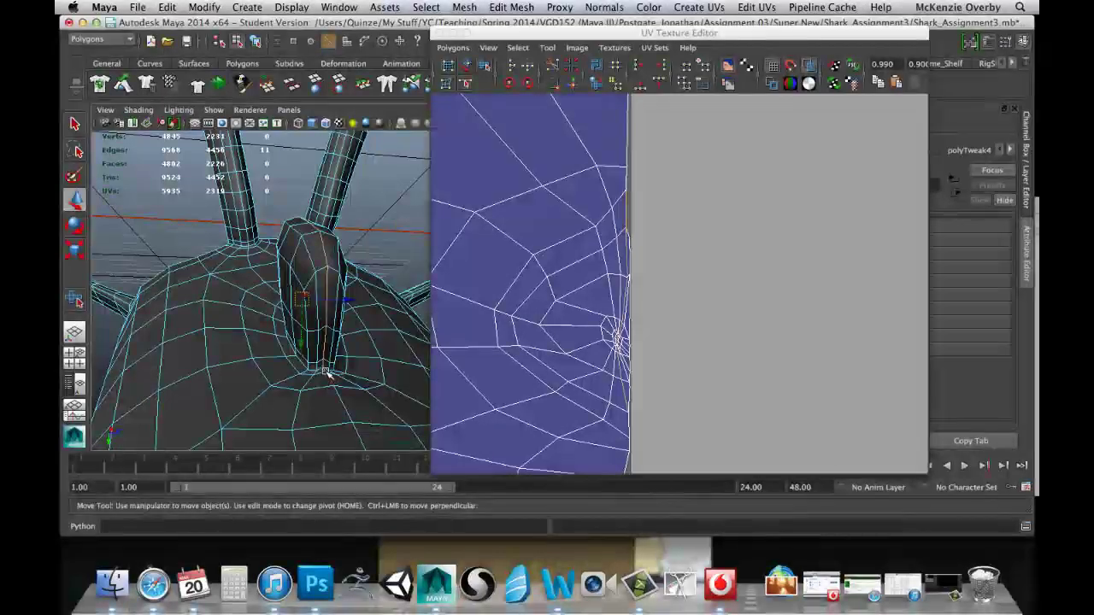
{"action": "right_click_drag", "start_coordinate": [289, 384], "coordinate": [419, 400], "text": "alt"}
{"action": "right_click_drag", "start_coordinate": [307, 408], "coordinate": [308, 381], "text": "alt"}
{"action": "left_click_drag", "start_coordinate": [344, 347], "coordinate": [378, 320], "text": "alt"}
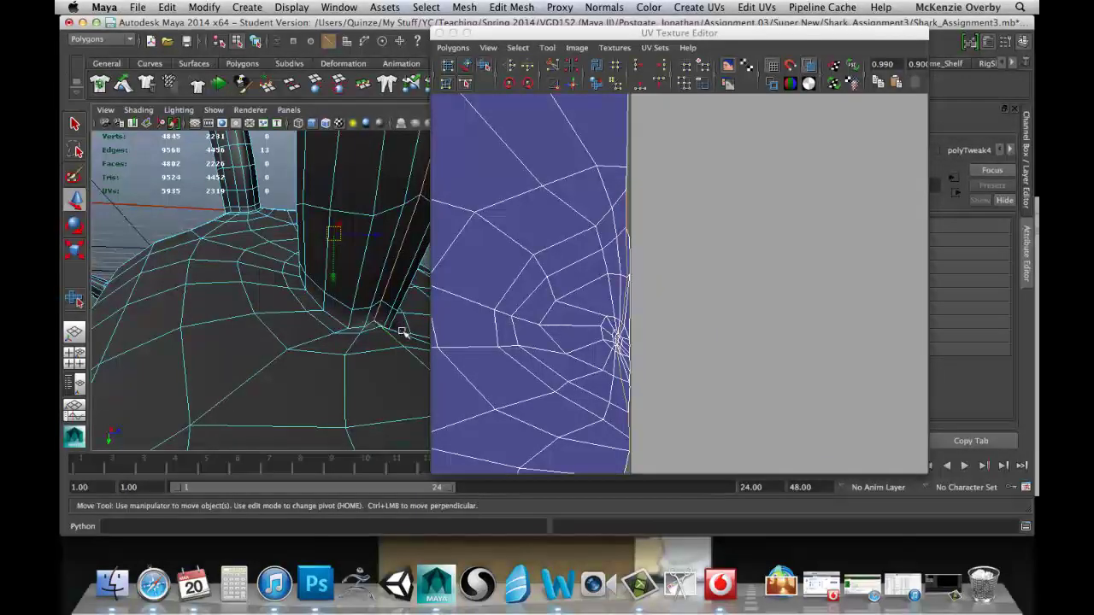
{"action": "scroll", "coordinate": [342, 363], "scroll_direction": "down", "scroll_amount": 5}
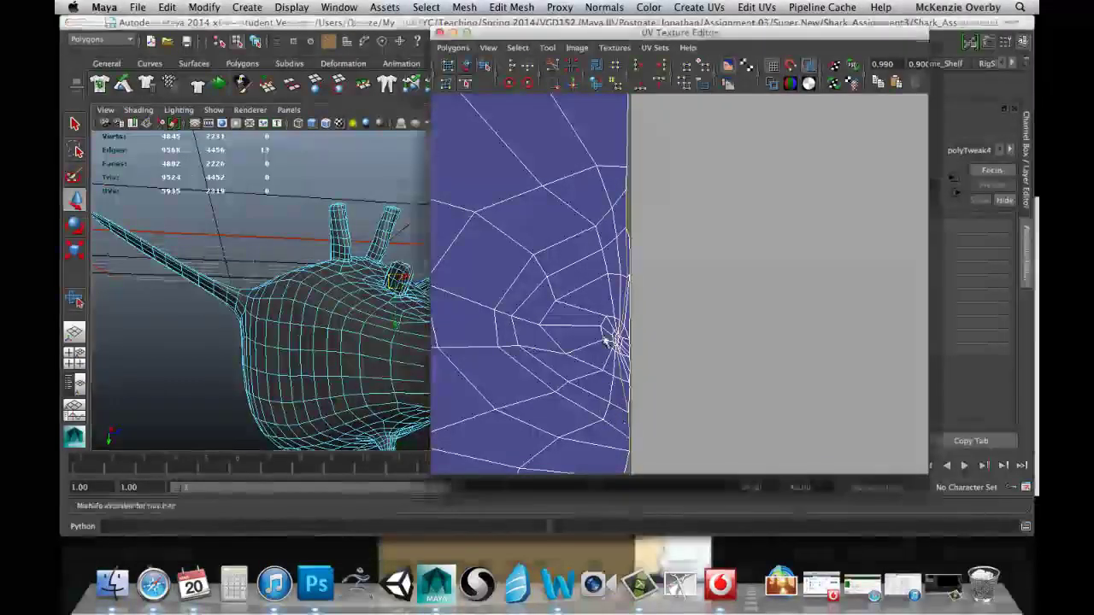
{"action": "middle_click_drag", "start_coordinate": [605, 340], "coordinate": [549, 315], "text": "alt"}
{"action": "scroll", "coordinate": [586, 283], "scroll_direction": "up", "scroll_amount": 2}
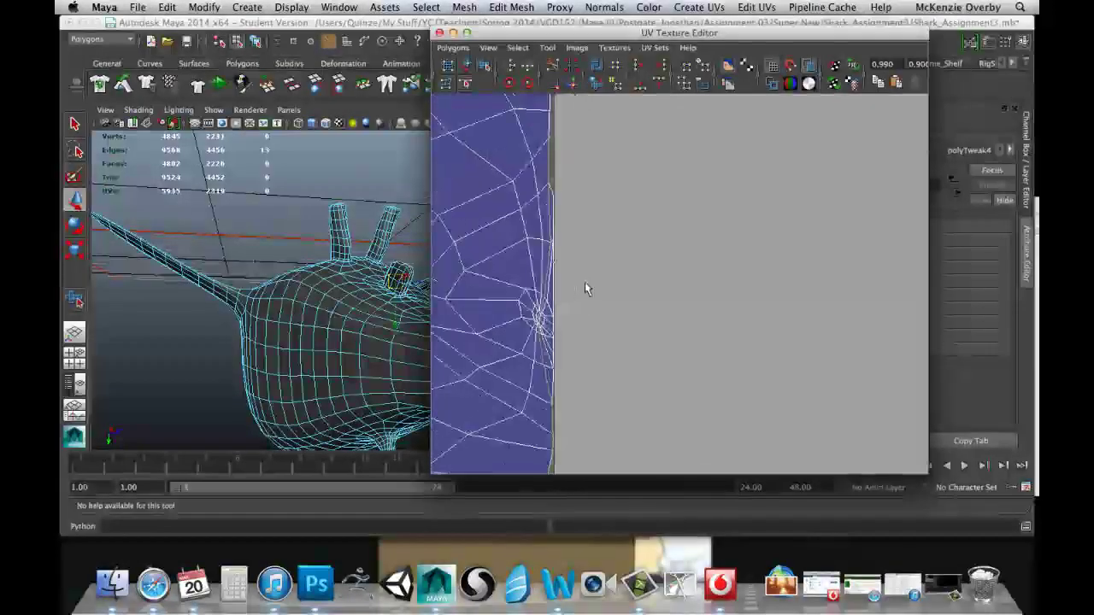
{"action": "left_click", "coordinate": [552, 67]}
Grow a UV selection over the cut-off fin piece and move it horizontally outside the layout's left border
{"action": "right_click", "coordinate": [544, 312]}
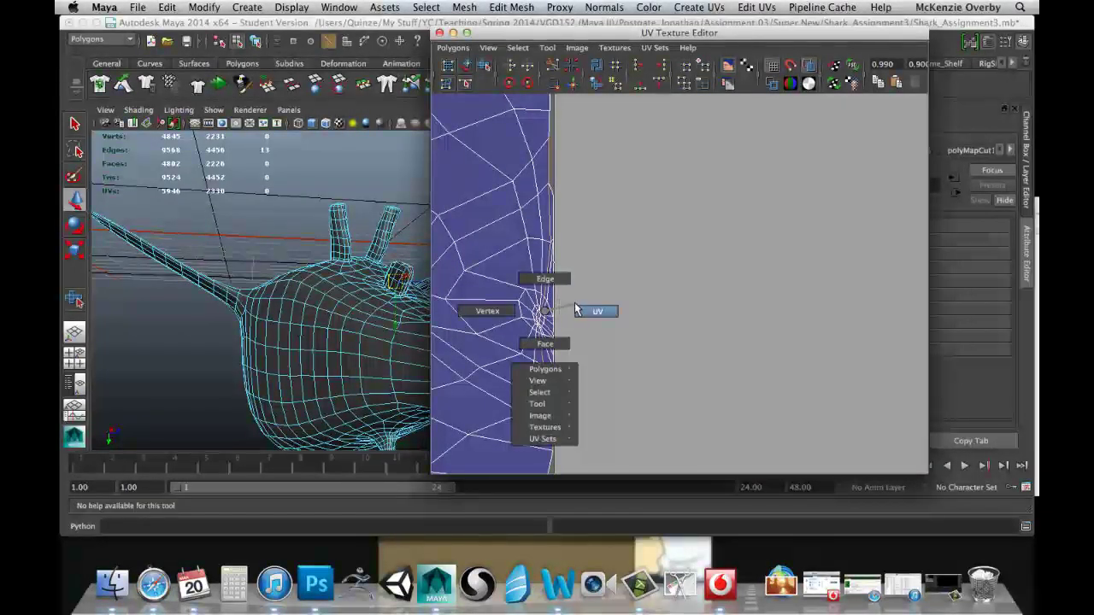
{"action": "right_click_drag", "start_coordinate": [576, 309], "coordinate": [576, 309]}
{"action": "left_click", "coordinate": [552, 317]}
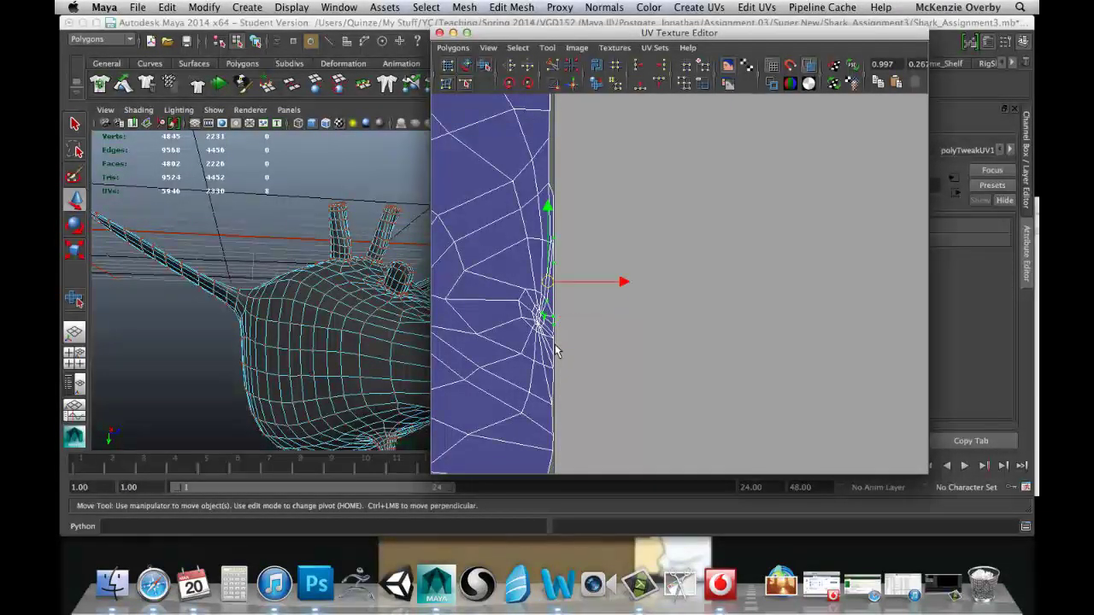
{"action": "key", "text": "shift+period"}
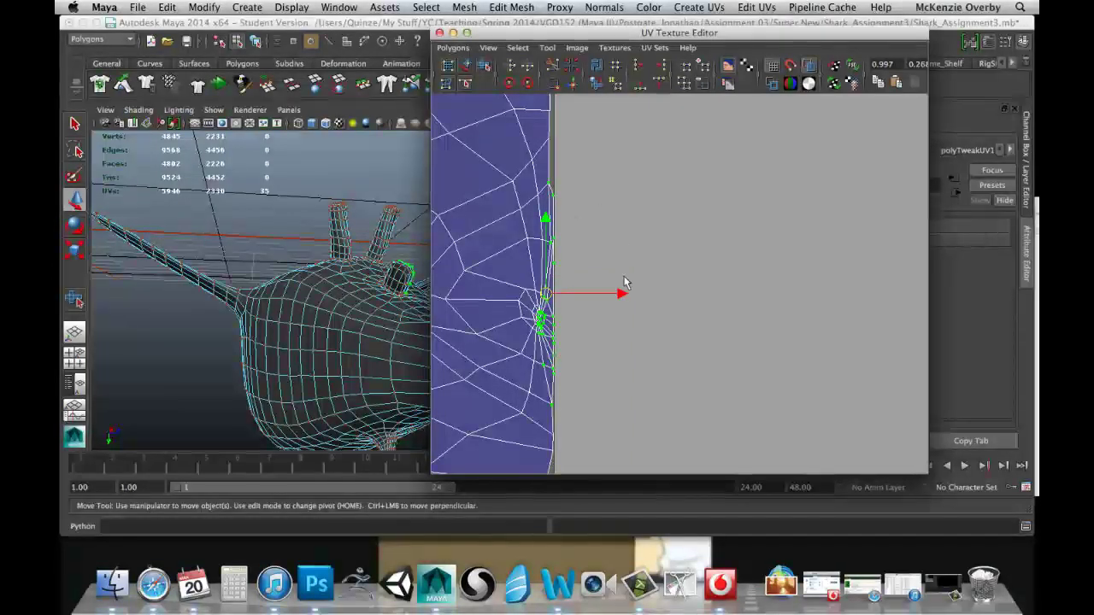
{"action": "left_click_drag", "start_coordinate": [621, 301], "coordinate": [744, 299]}
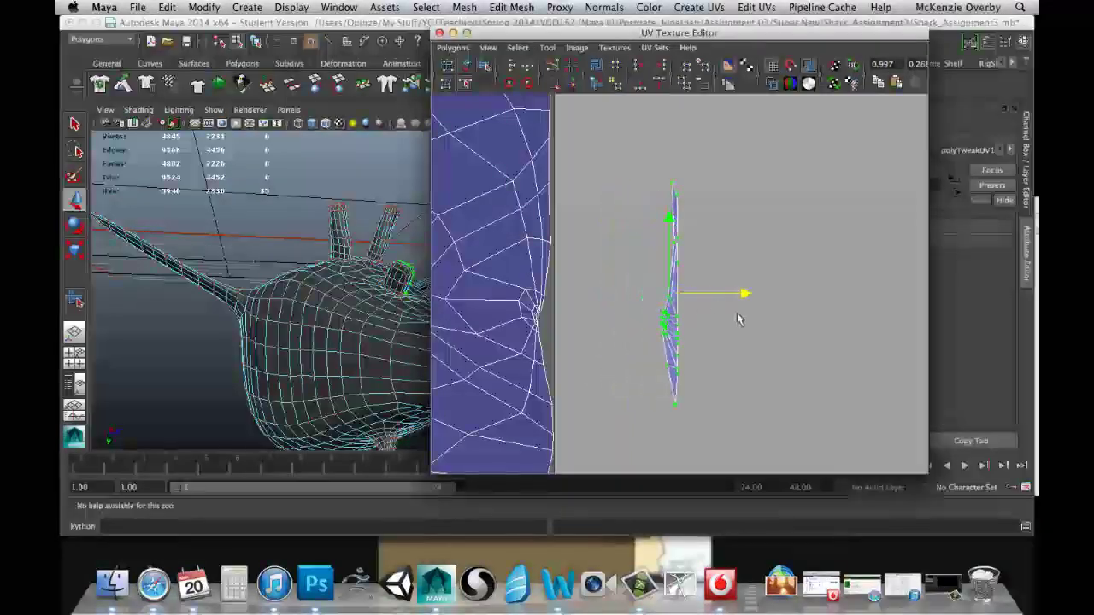
{"action": "scroll", "coordinate": [709, 331], "scroll_direction": "down", "scroll_amount": 6}
{"action": "middle_click_drag", "start_coordinate": [544, 293], "coordinate": [663, 318], "text": "alt"}
{"action": "scroll", "coordinate": [662, 318], "scroll_direction": "down", "scroll_amount": 3}
{"action": "scroll", "coordinate": [786, 288], "scroll_direction": "down", "scroll_amount": 4}
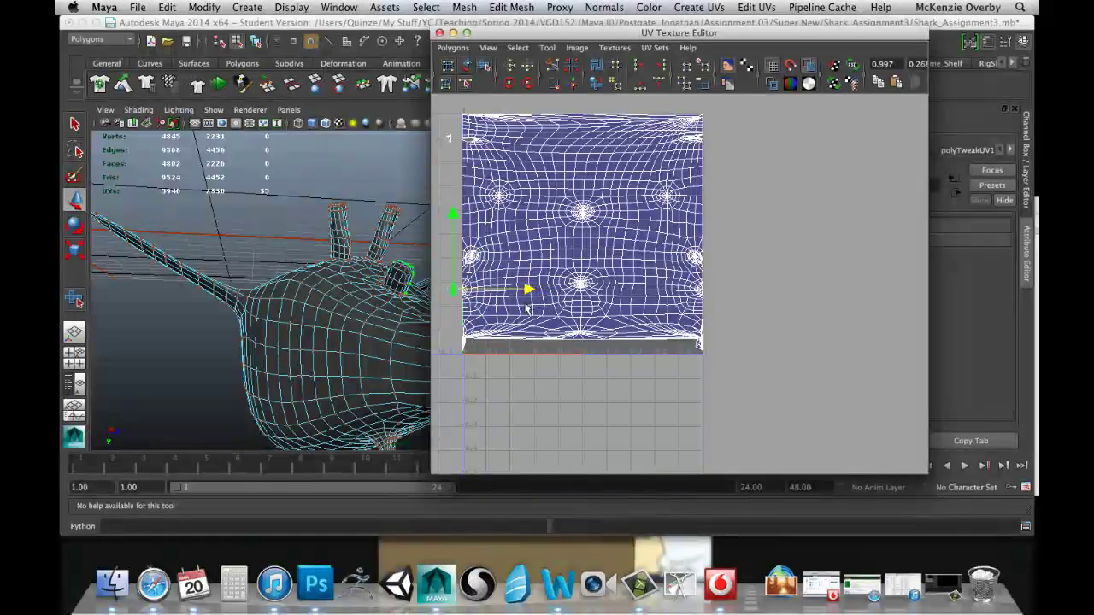
Move the border UVs and inner UVs along the lower edge of the mouth hole downward to widen the opening
{"action": "scroll", "coordinate": [538, 303], "scroll_direction": "up", "scroll_amount": 4}
{"action": "middle_click_drag", "start_coordinate": [603, 291], "coordinate": [667, 364], "text": "alt"}
{"action": "scroll", "coordinate": [637, 341], "scroll_direction": "up", "scroll_amount": 7}
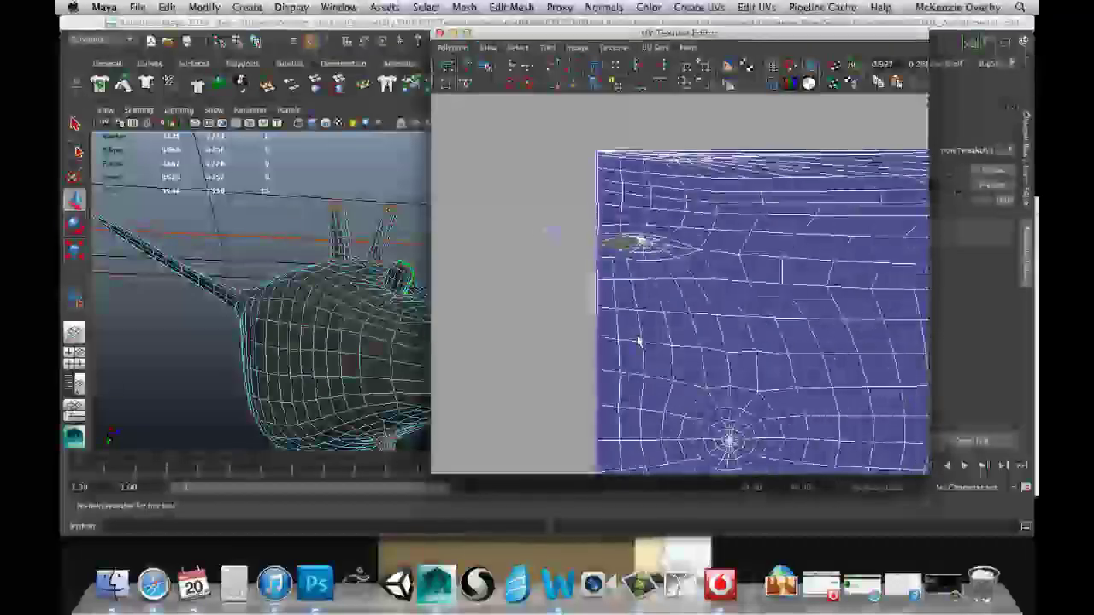
{"action": "middle_click_drag", "start_coordinate": [580, 273], "coordinate": [587, 335], "text": "alt"}
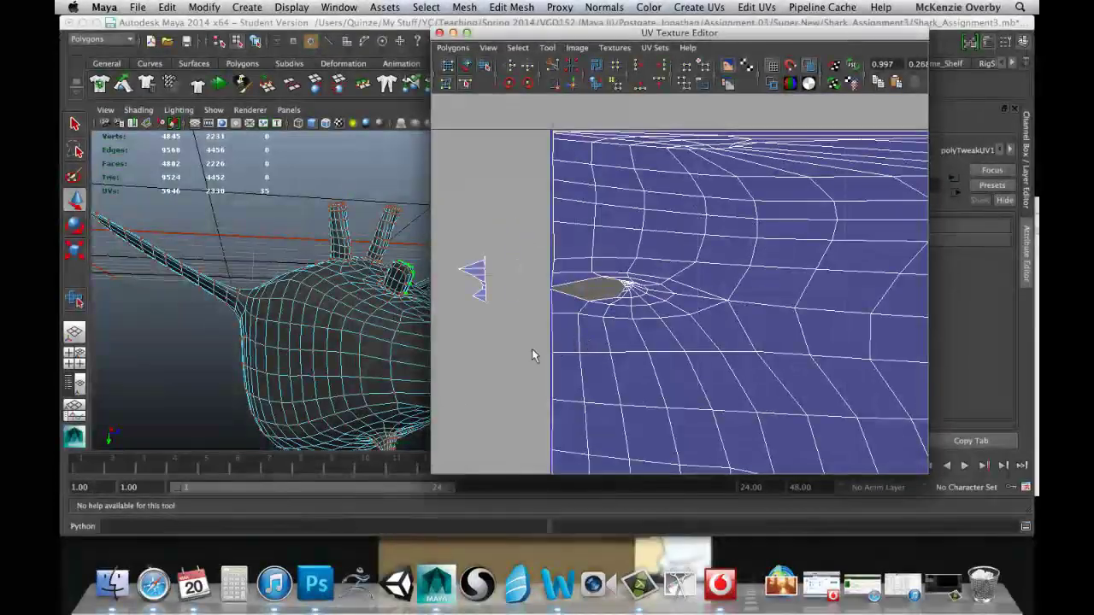
{"action": "scroll", "coordinate": [491, 340], "scroll_direction": "up", "scroll_amount": 3}
{"action": "middle_click_drag", "start_coordinate": [512, 324], "coordinate": [608, 315], "text": "alt"}
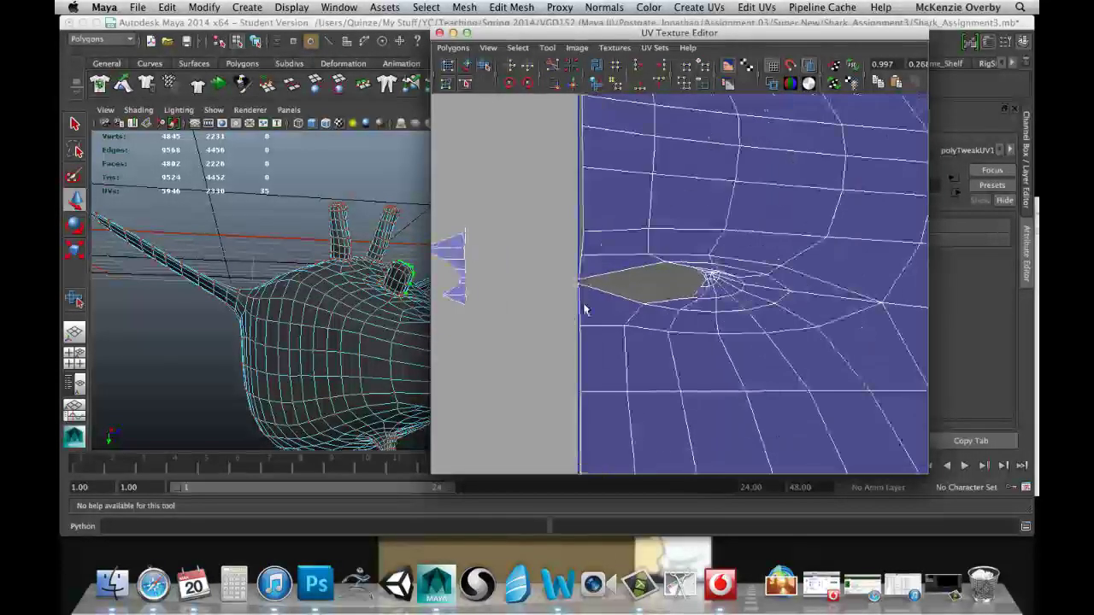
{"action": "scroll", "coordinate": [587, 299], "scroll_direction": "down", "scroll_amount": 2}
{"action": "scroll", "coordinate": [586, 303], "scroll_direction": "up", "scroll_amount": 4}
{"action": "right_click_drag", "start_coordinate": [584, 296], "coordinate": [630, 298]}
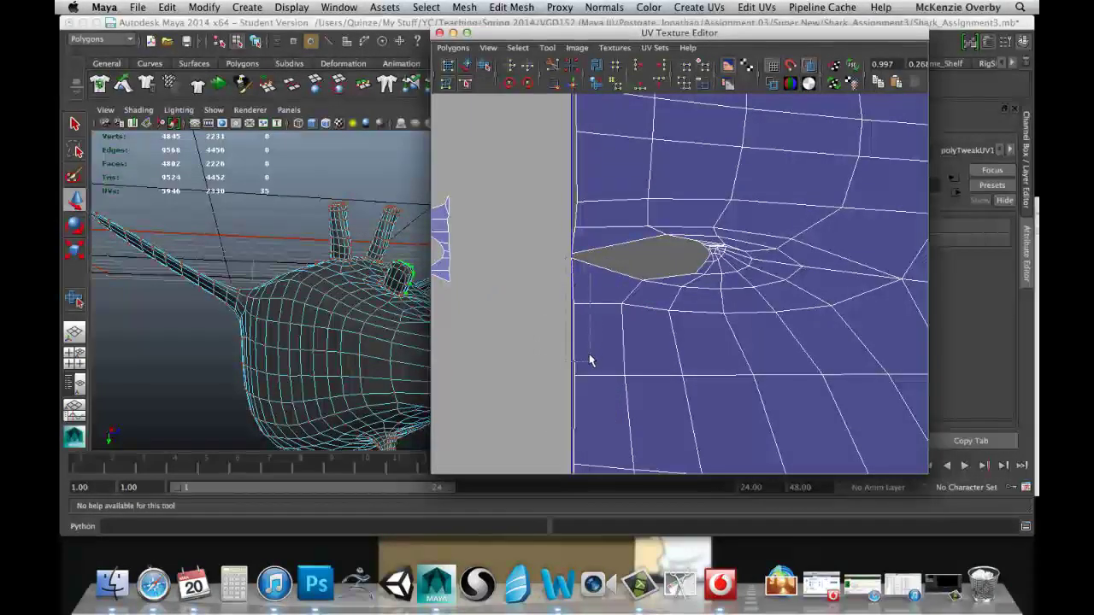
{"action": "left_click_drag", "start_coordinate": [589, 360], "coordinate": [590, 361]}
{"action": "left_click_drag", "start_coordinate": [574, 207], "coordinate": [573, 348]}
{"action": "left_click", "coordinate": [630, 289]}
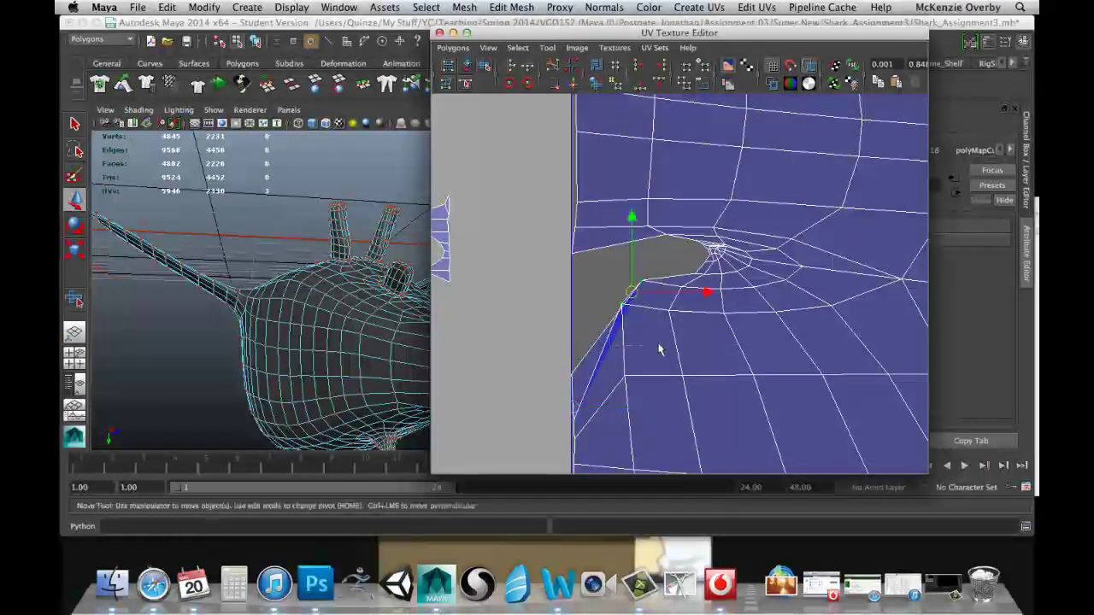
{"action": "left_click_drag", "start_coordinate": [630, 292], "coordinate": [630, 343]}
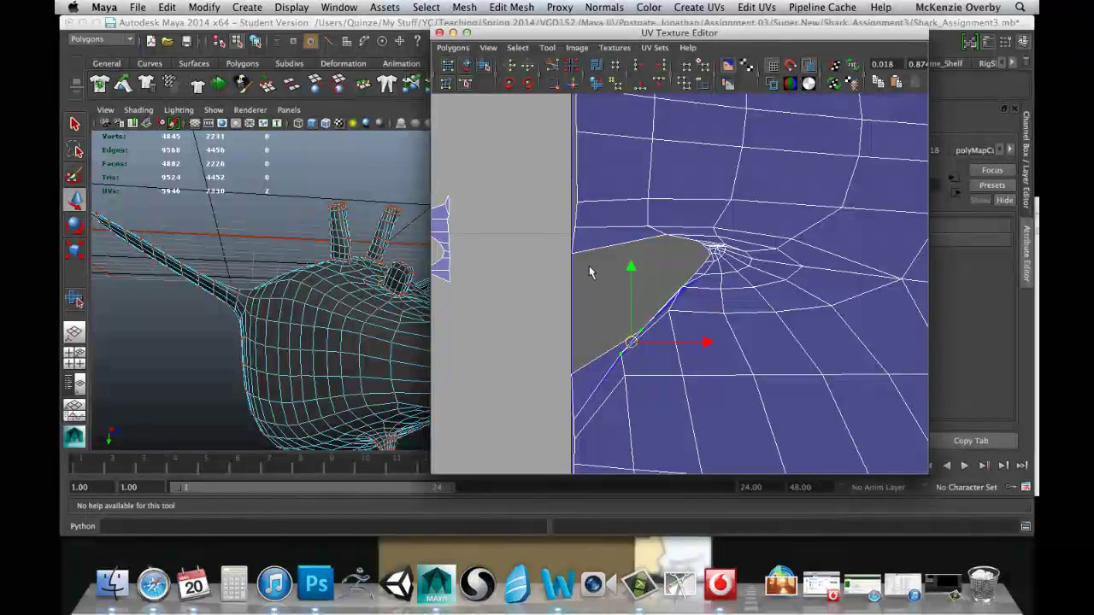
Move the three border UVs above the mouth hole upward to widen the opening, and return to UV selection
{"action": "left_click_drag", "start_coordinate": [579, 254], "coordinate": [579, 258]}
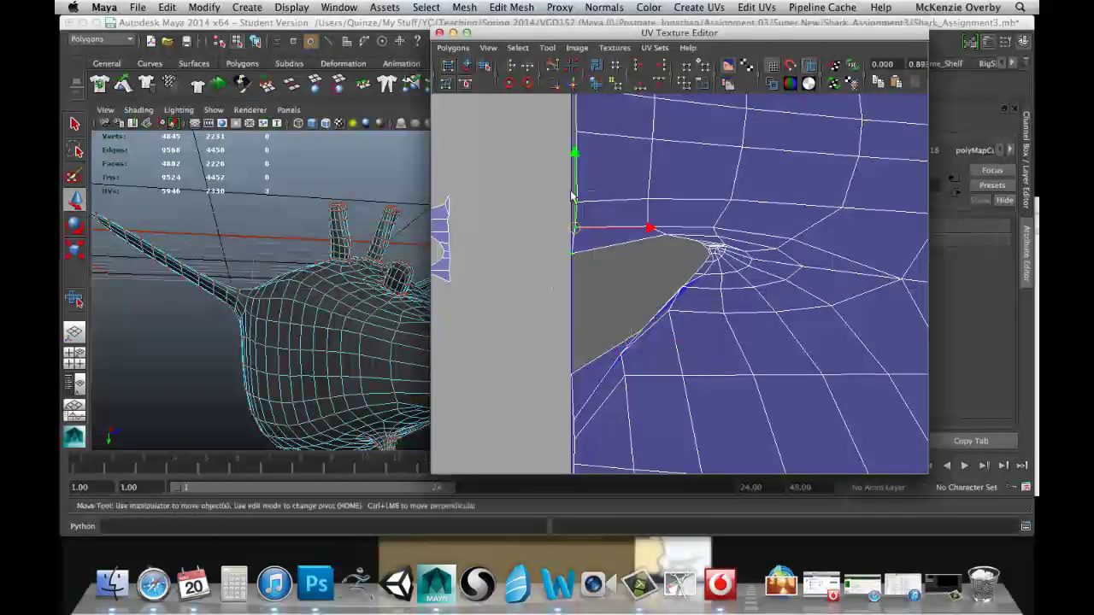
{"action": "left_click_drag", "start_coordinate": [569, 152], "coordinate": [567, 100]}
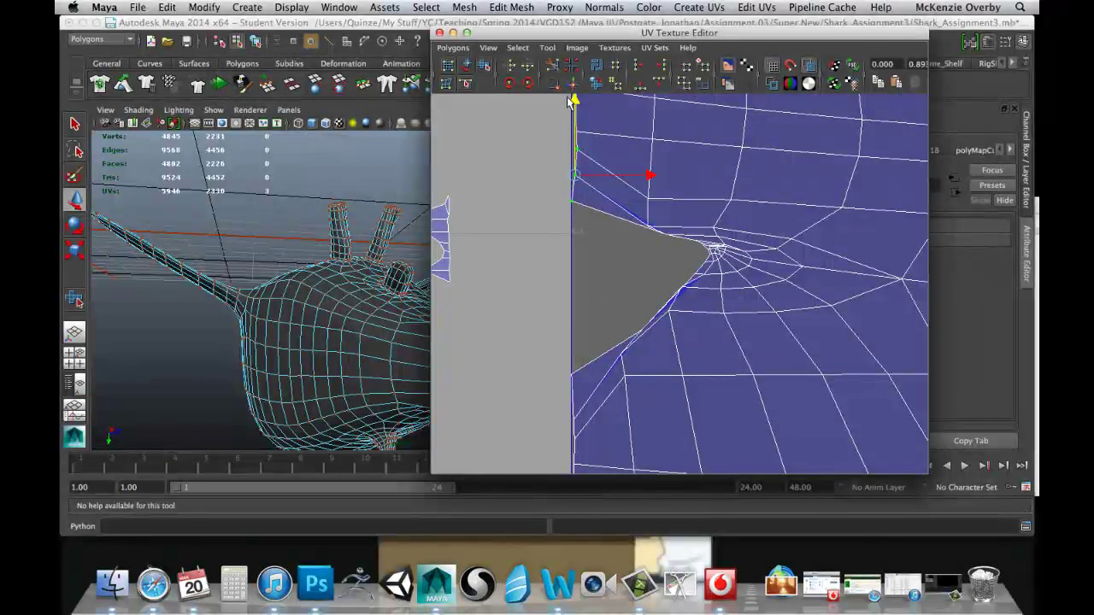
{"action": "left_click", "coordinate": [571, 298]}
{"action": "middle_click_drag", "start_coordinate": [480, 268], "coordinate": [573, 292], "text": "alt"}
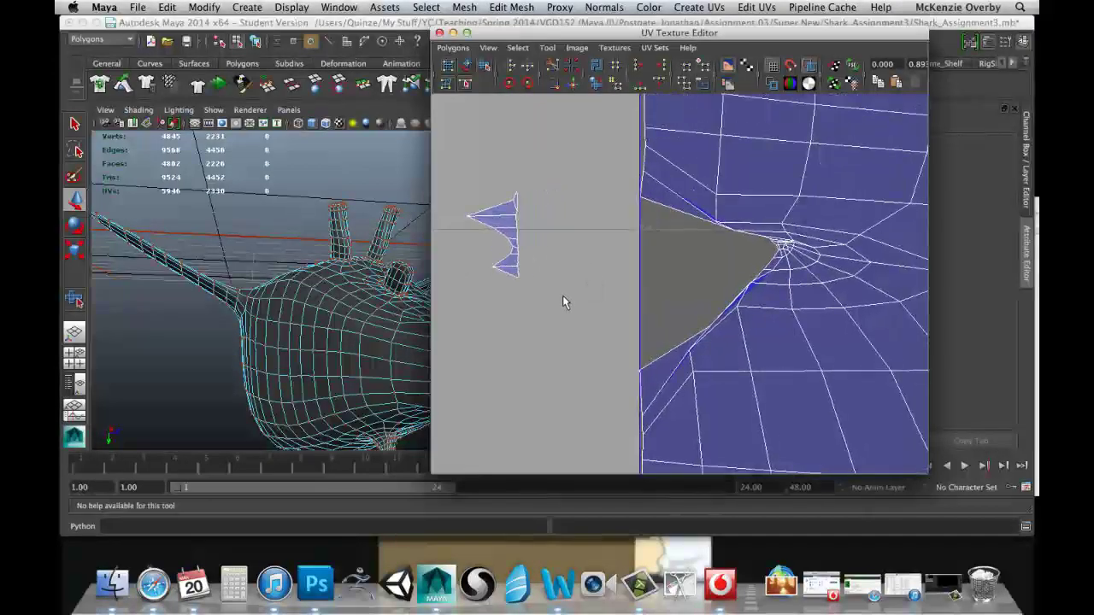
{"action": "scroll", "coordinate": [556, 301], "scroll_direction": "up", "scroll_amount": 3}
{"action": "middle_click_drag", "start_coordinate": [726, 338], "coordinate": [669, 334], "text": "alt"}
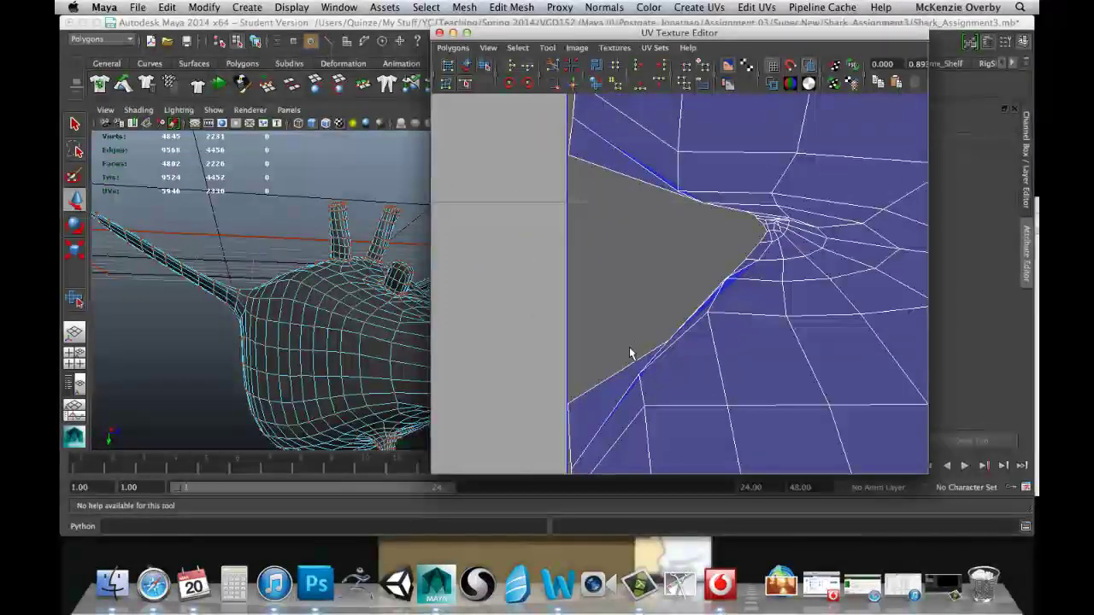
{"action": "right_click_drag", "start_coordinate": [624, 355], "coordinate": [744, 333]}
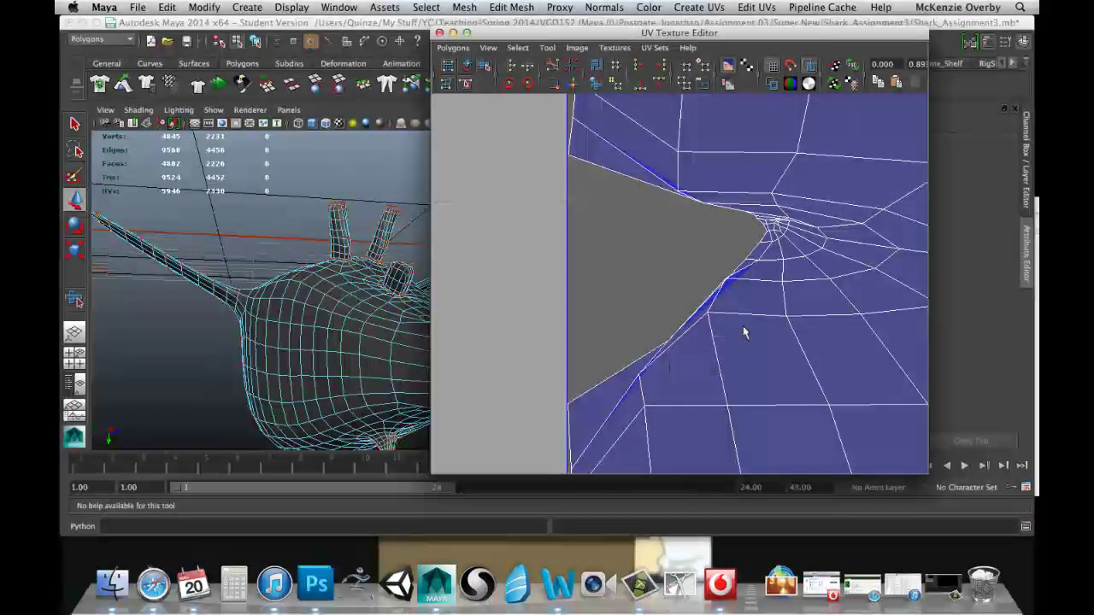
Move the border UVs along the lower edge of the mouth hole outward toward the layout's left border
{"action": "left_click", "coordinate": [727, 295]}
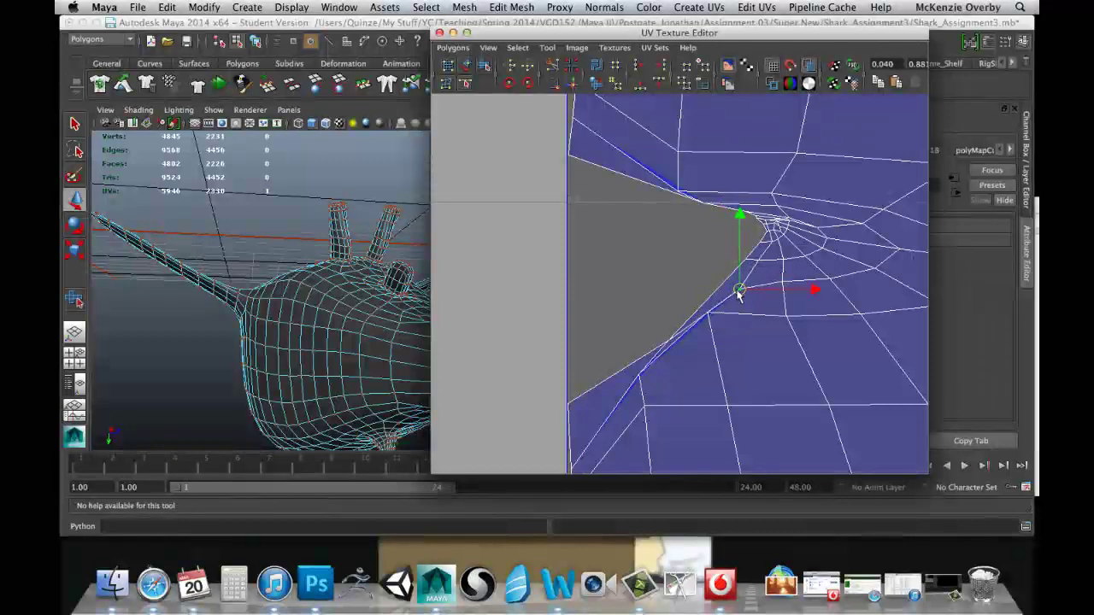
{"action": "left_click_drag", "start_coordinate": [738, 287], "coordinate": [599, 330]}
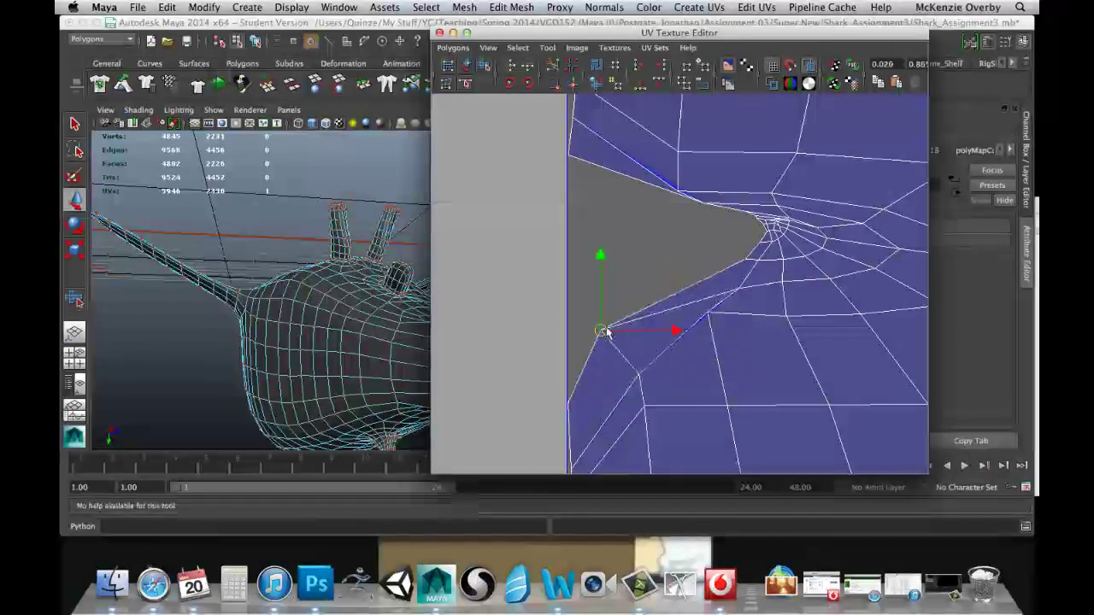
{"action": "left_click", "coordinate": [745, 260]}
{"action": "left_click_drag", "start_coordinate": [746, 260], "coordinate": [635, 279]}
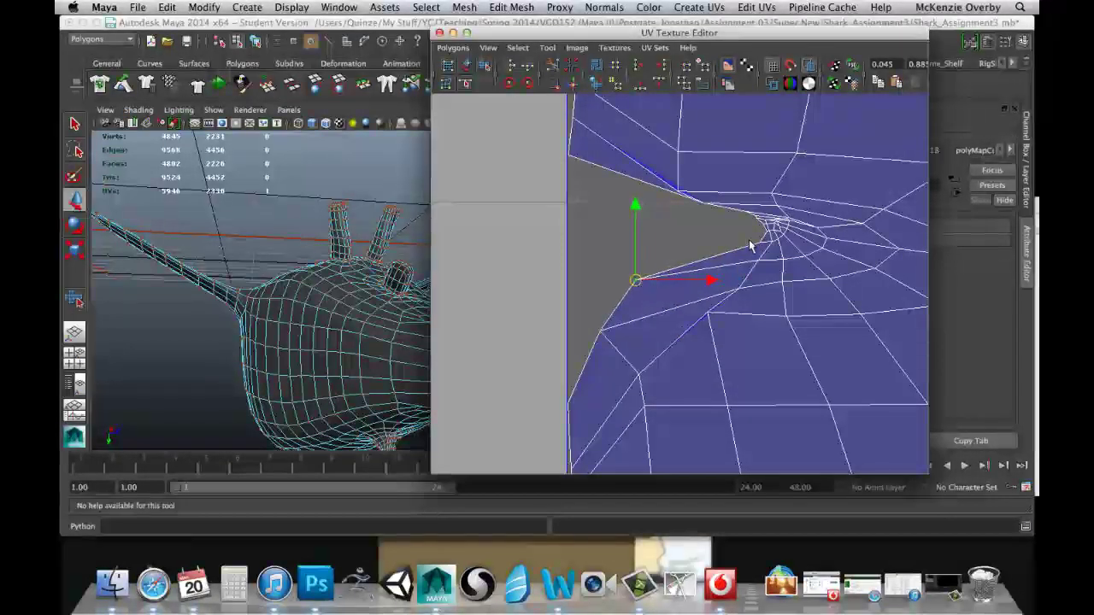
Pull two UVs just below the mouth hole's inner corner toward the left border and shift the pair slightly down and outward
{"action": "left_click", "coordinate": [766, 232]}
{"action": "left_click_drag", "start_coordinate": [755, 245], "coordinate": [660, 240]}
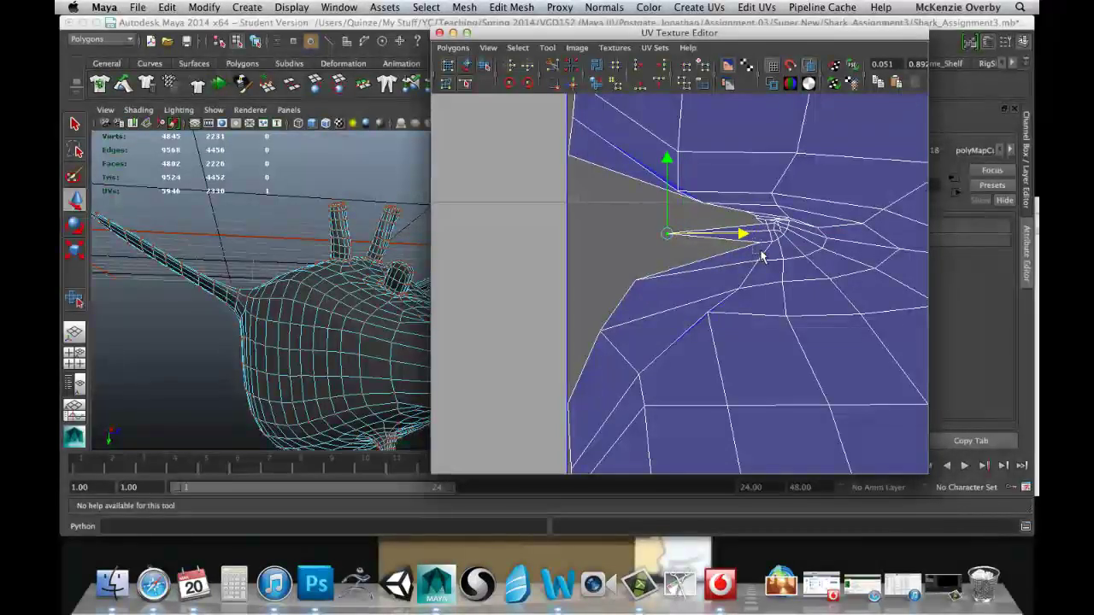
{"action": "left_click_drag", "start_coordinate": [761, 251], "coordinate": [663, 260]}
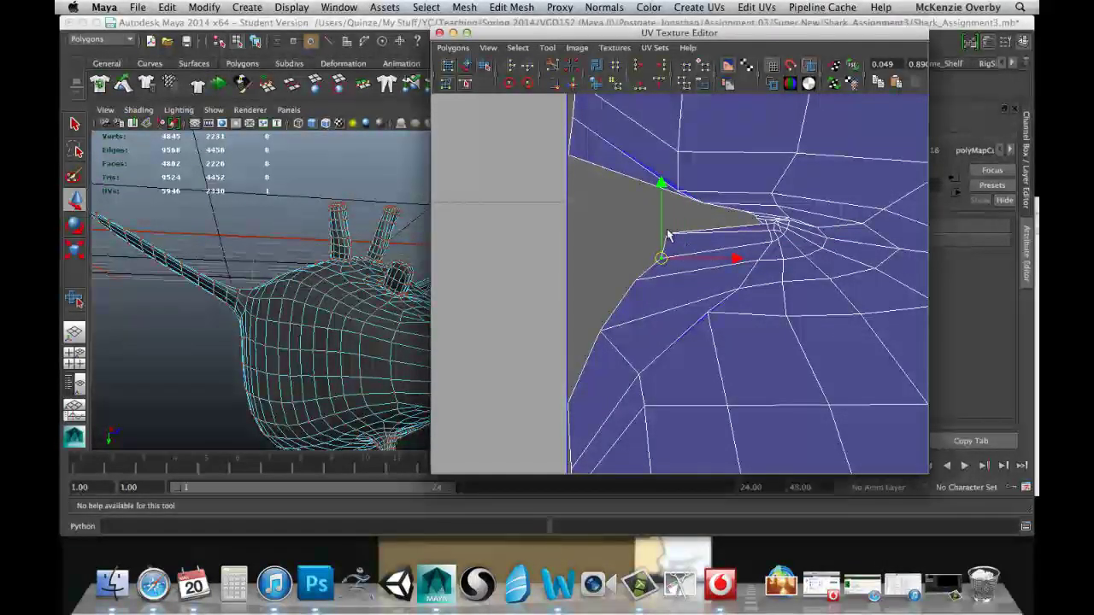
{"action": "left_click", "coordinate": [669, 241]}
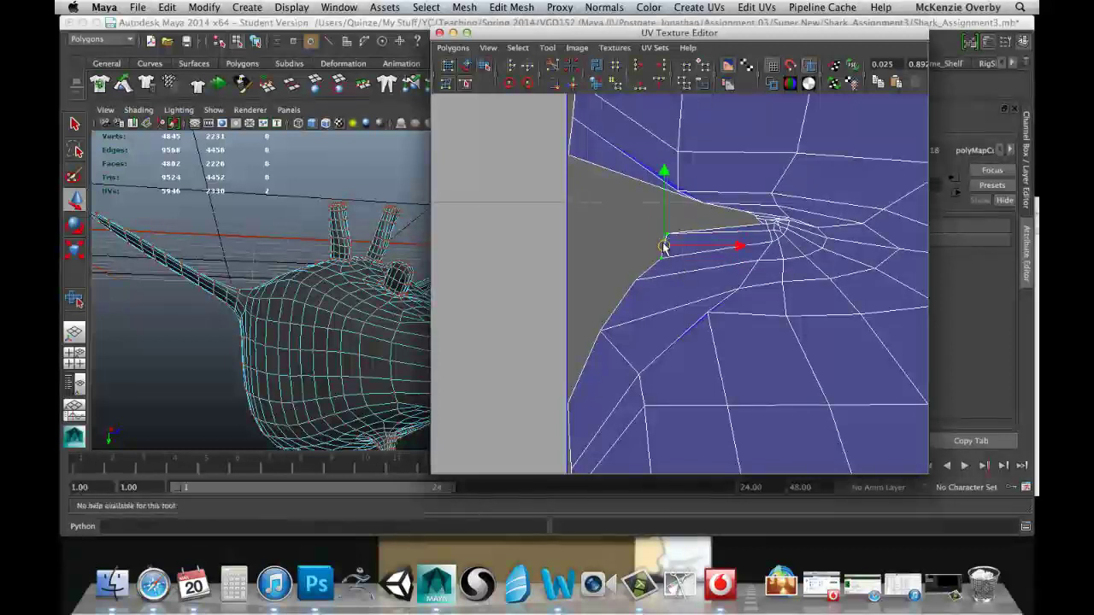
{"action": "left_click_drag", "start_coordinate": [665, 247], "coordinate": [645, 261]}
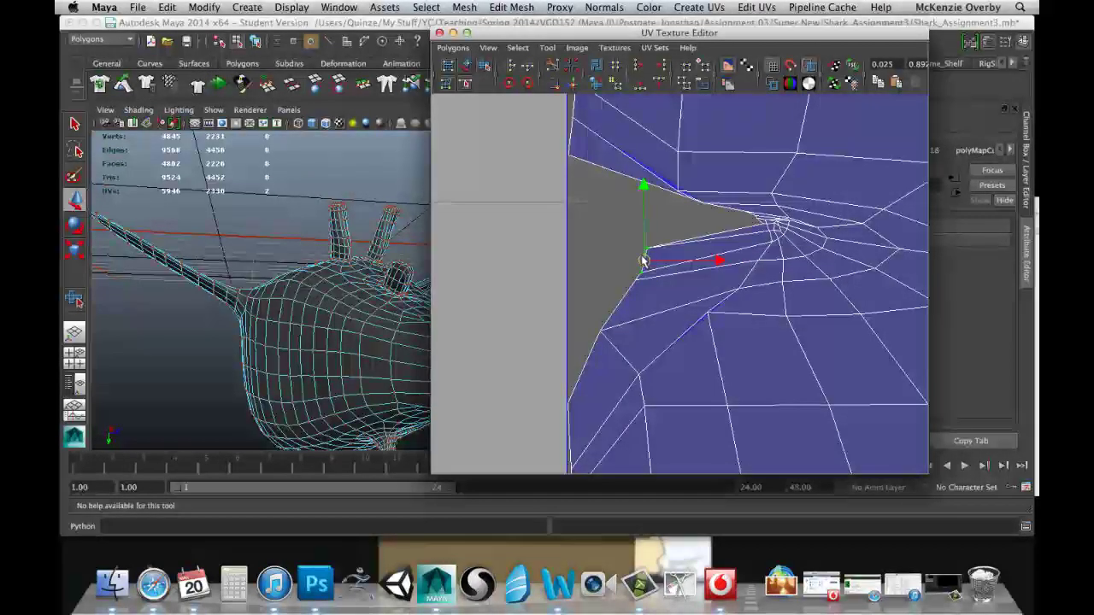
Pull the two remaining UVs at the mouth hole's pinched inner tip toward the left border, stacking them above the moved pair
{"action": "left_click", "coordinate": [768, 229]}
{"action": "left_click_drag", "start_coordinate": [769, 227], "coordinate": [633, 235]}
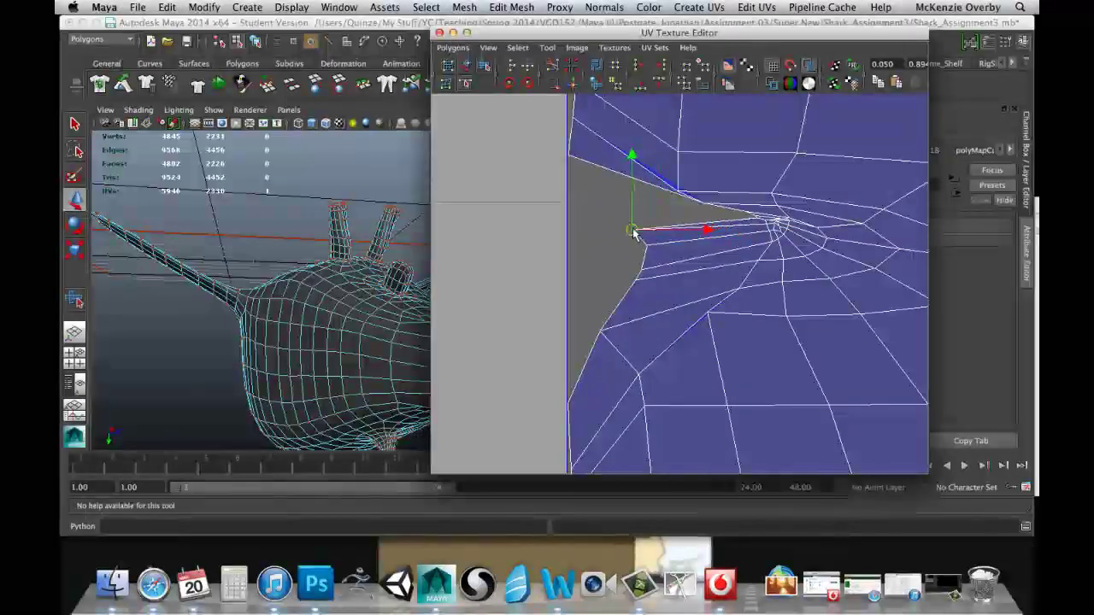
{"action": "left_click", "coordinate": [756, 226]}
{"action": "left_click", "coordinate": [758, 226]}
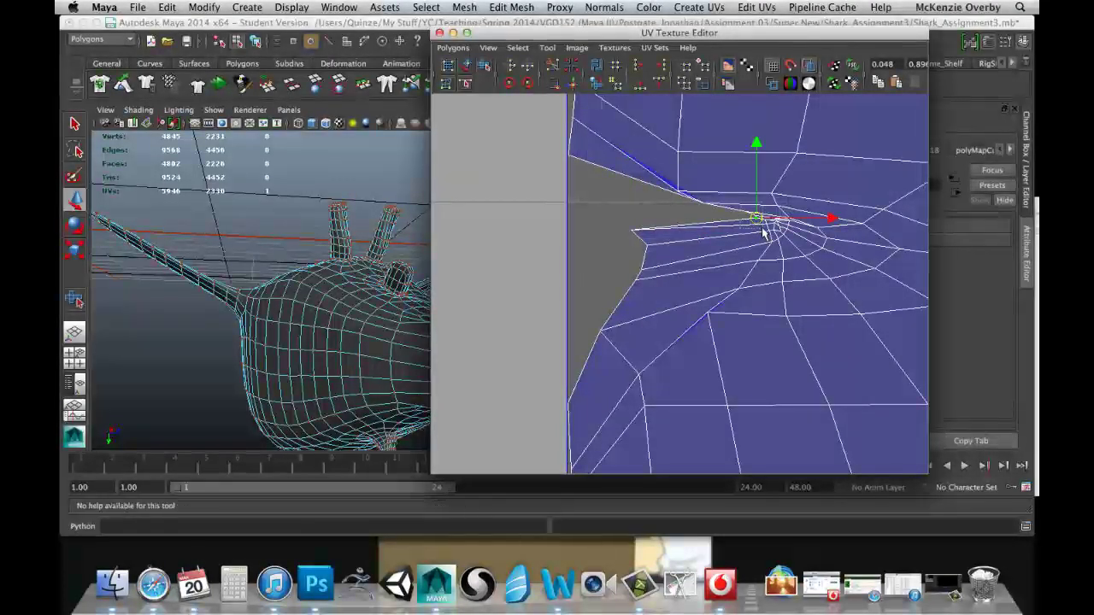
{"action": "left_click_drag", "start_coordinate": [759, 224], "coordinate": [633, 218]}
{"action": "left_click", "coordinate": [609, 214]}
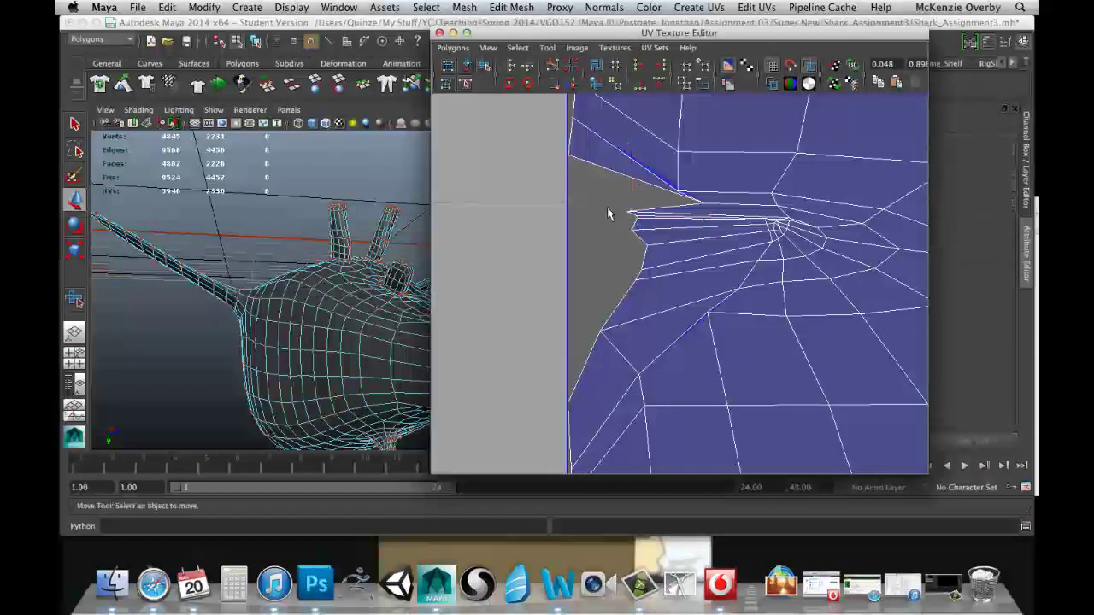
Move the border UV on the mouth hole's upper edge up and outward, close to the hole's upper left corner
{"action": "left_click", "coordinate": [692, 202]}
{"action": "left_click_drag", "start_coordinate": [706, 202], "coordinate": [586, 175]}
{"action": "left_click", "coordinate": [630, 217]}
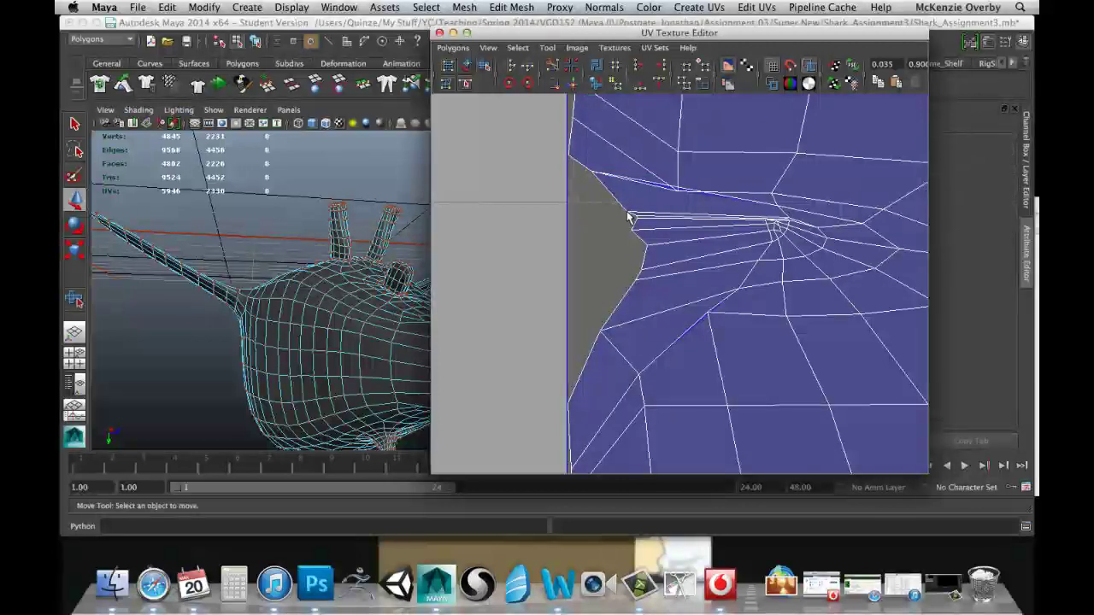
Shift two UVs on the main shell's notched border outward to open up the crowded faces there
{"action": "left_click", "coordinate": [630, 214]}
{"action": "mouse_move", "coordinate": [630, 214]}
{"action": "left_mouse_down"}
{"action": "mouse_move", "coordinate": [606, 195]}
{"action": "mouse_move", "coordinate": [615, 212]}
{"action": "left_mouse_up"}
{"action": "left_click", "coordinate": [638, 219]}
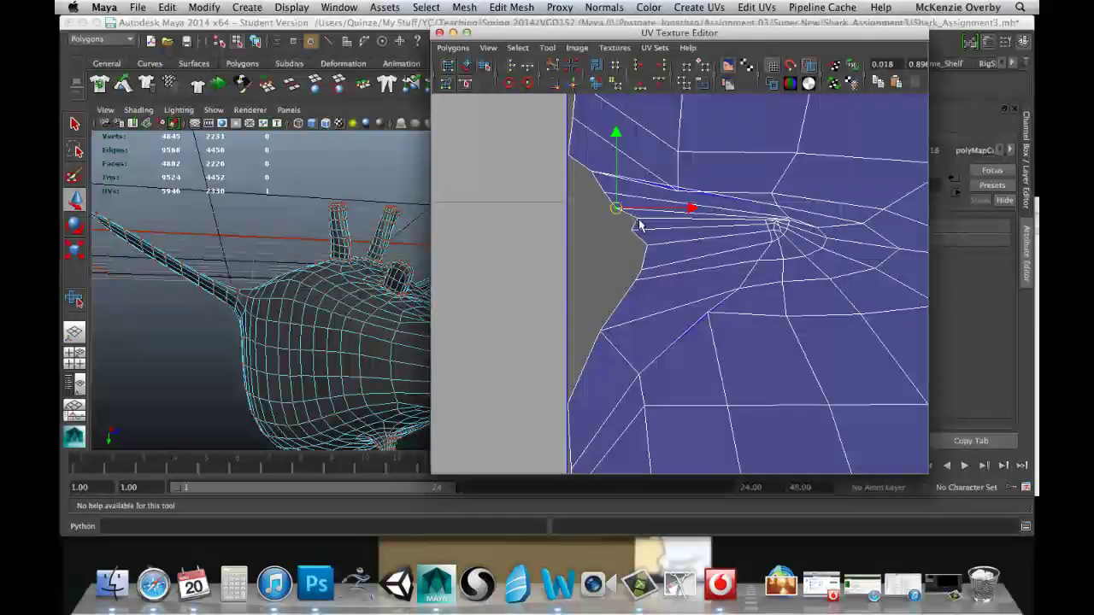
{"action": "left_click", "coordinate": [635, 219]}
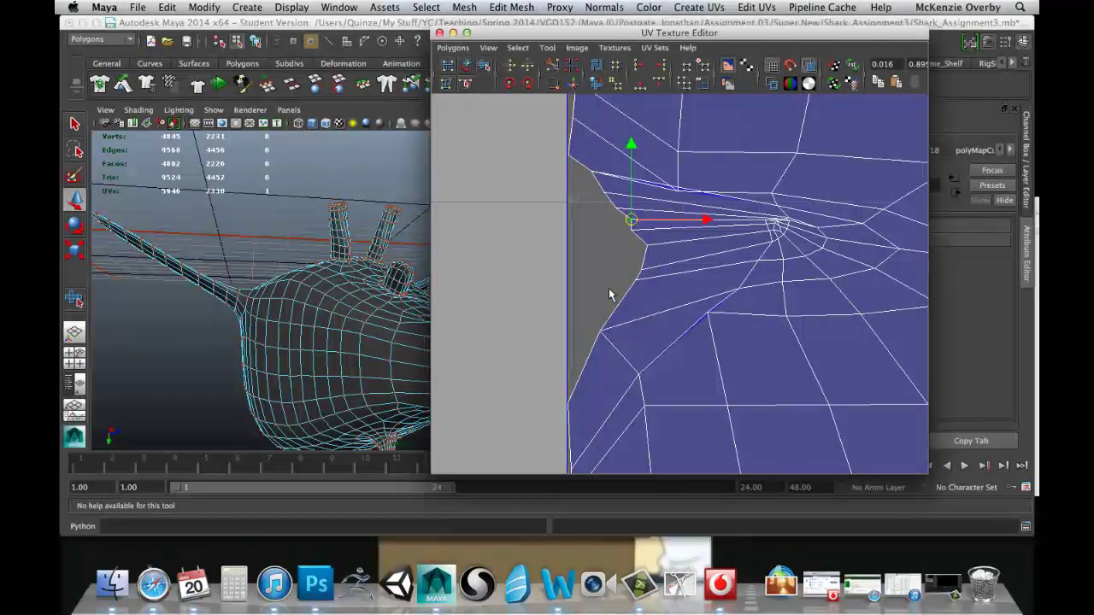
{"action": "left_click", "coordinate": [535, 302]}
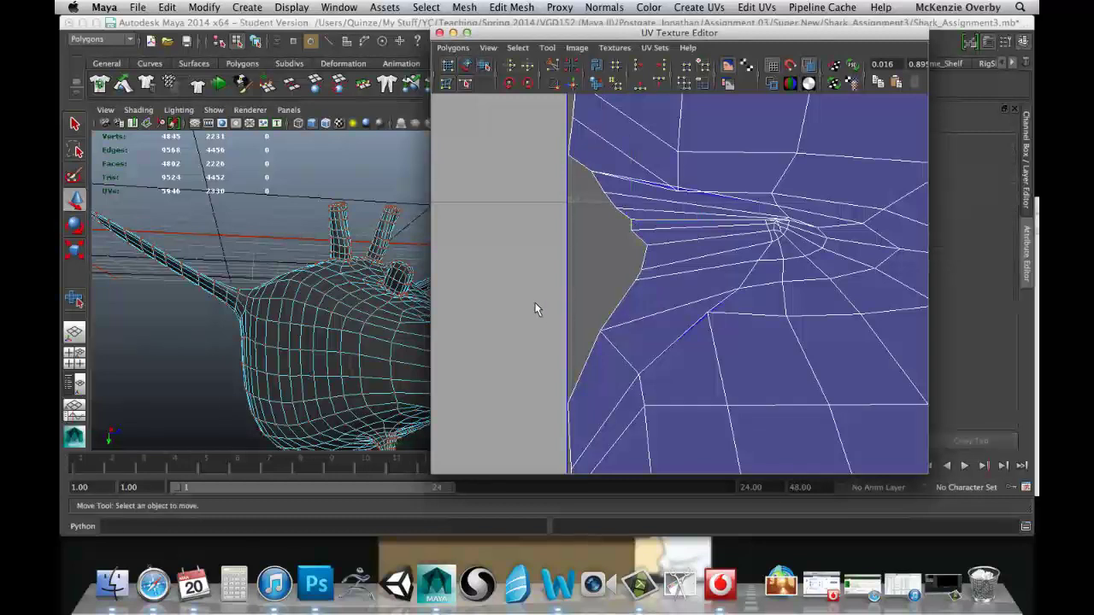
Select the border edge above the notch and examine the small detached shell for its matching edge
{"action": "right_click", "coordinate": [604, 220]}
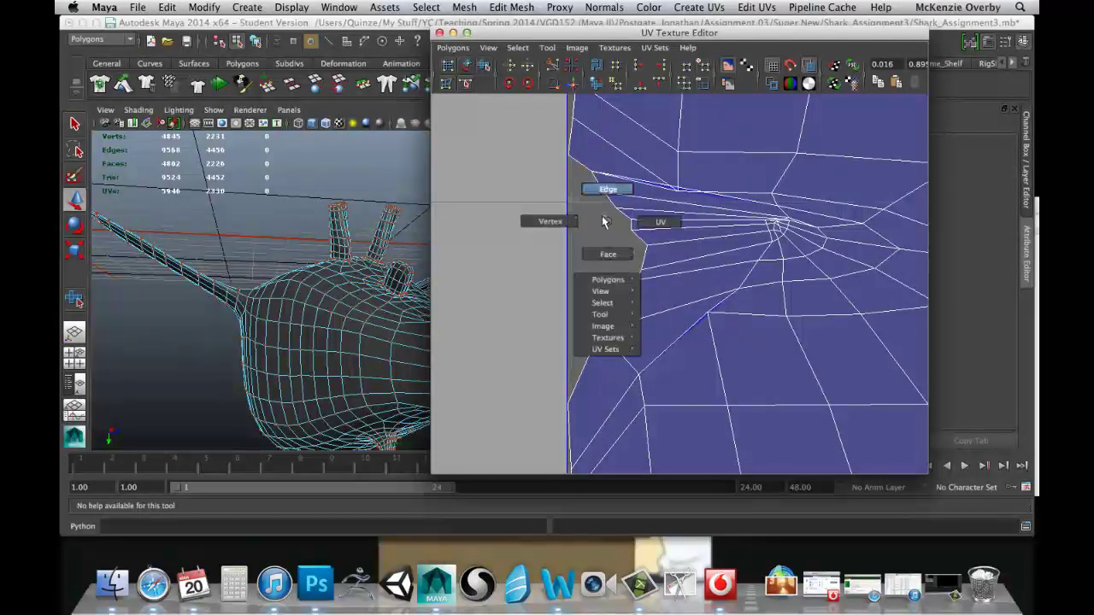
{"action": "right_click_drag", "start_coordinate": [617, 191], "coordinate": [612, 190]}
{"action": "left_click", "coordinate": [596, 182]}
{"action": "middle_click_drag", "start_coordinate": [600, 252], "coordinate": [777, 259], "text": "alt"}
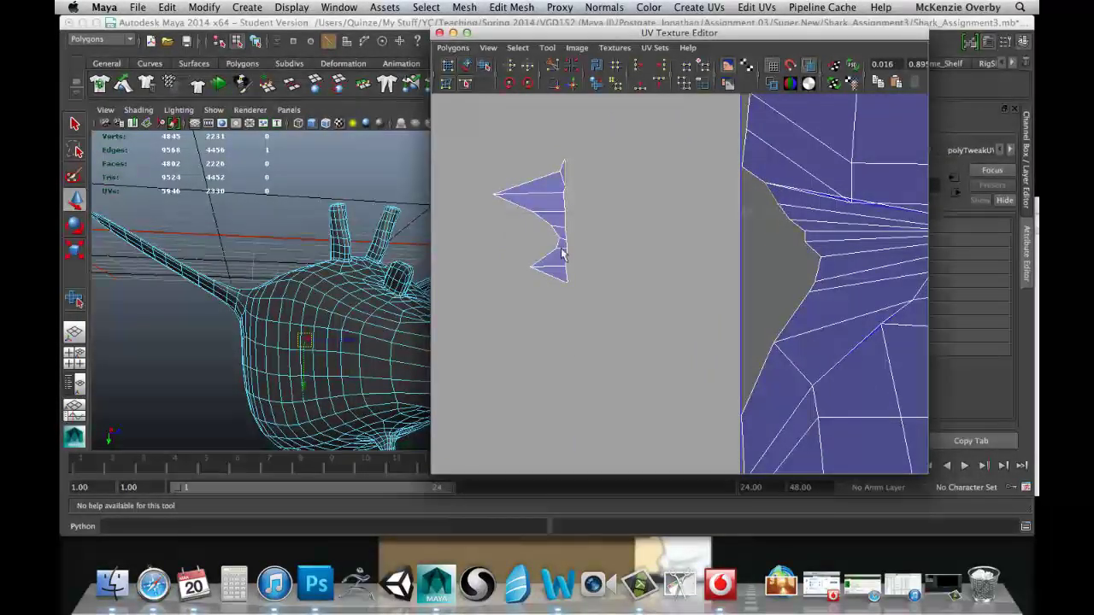
{"action": "scroll", "coordinate": [561, 253], "scroll_direction": "up", "scroll_amount": 5}
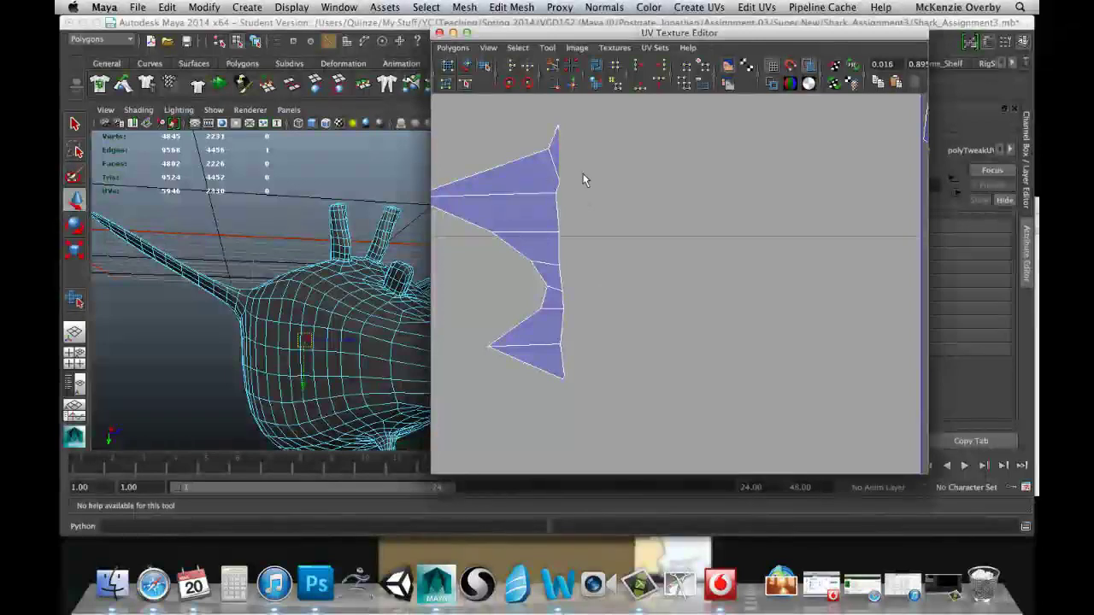
{"action": "middle_click_drag", "start_coordinate": [583, 175], "coordinate": [543, 274], "text": "alt"}
{"action": "middle_click_drag", "start_coordinate": [613, 248], "coordinate": [474, 231], "text": "alt"}
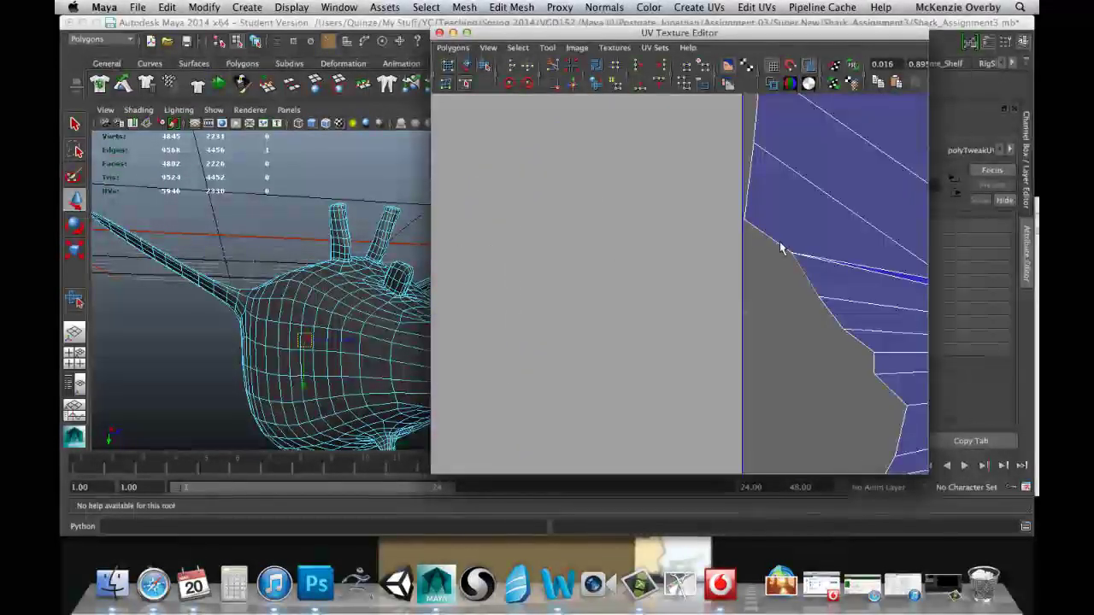
{"action": "key", "text": "w"}
{"action": "middle_click_drag", "start_coordinate": [613, 282], "coordinate": [823, 308], "text": "alt"}
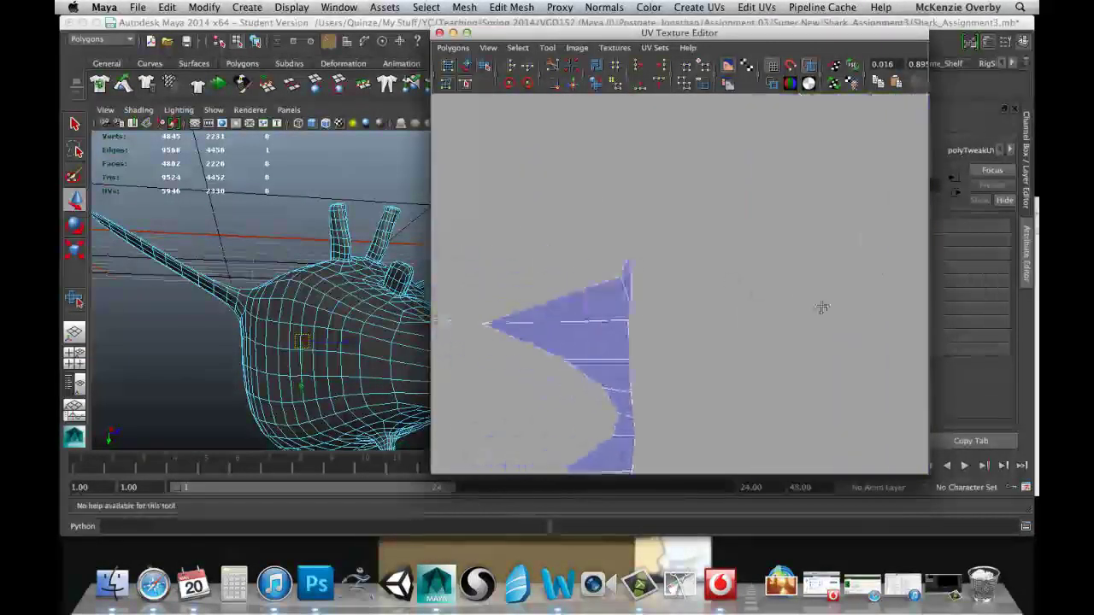
{"action": "scroll", "coordinate": [661, 282], "scroll_direction": "up", "scroll_amount": 6}
{"action": "middle_click_drag", "start_coordinate": [527, 223], "coordinate": [593, 289], "text": "alt"}
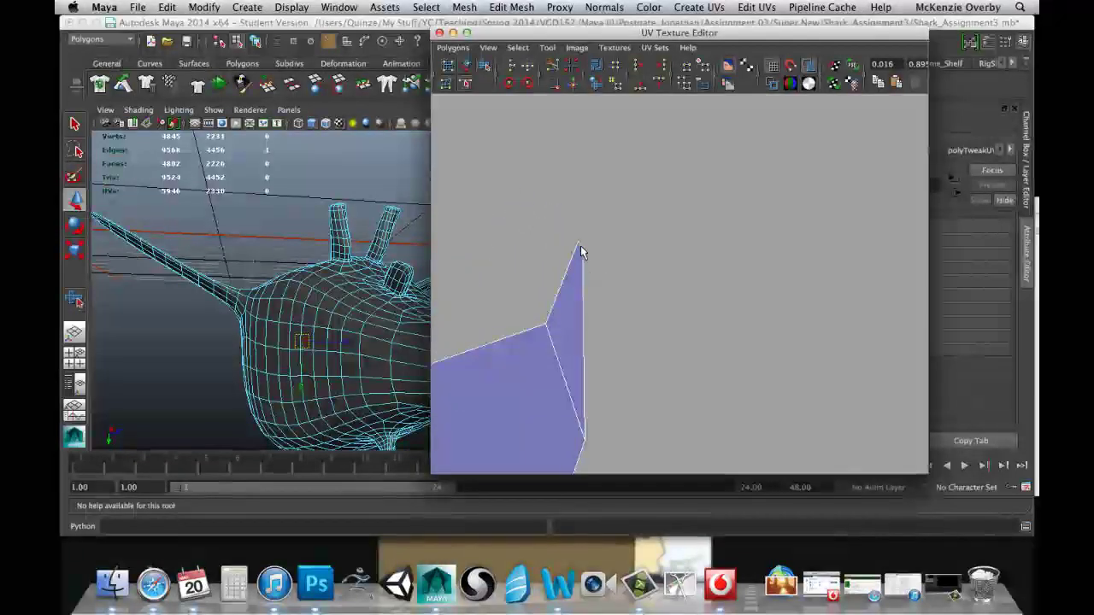
{"action": "scroll", "coordinate": [579, 260], "scroll_direction": "down", "scroll_amount": 6}
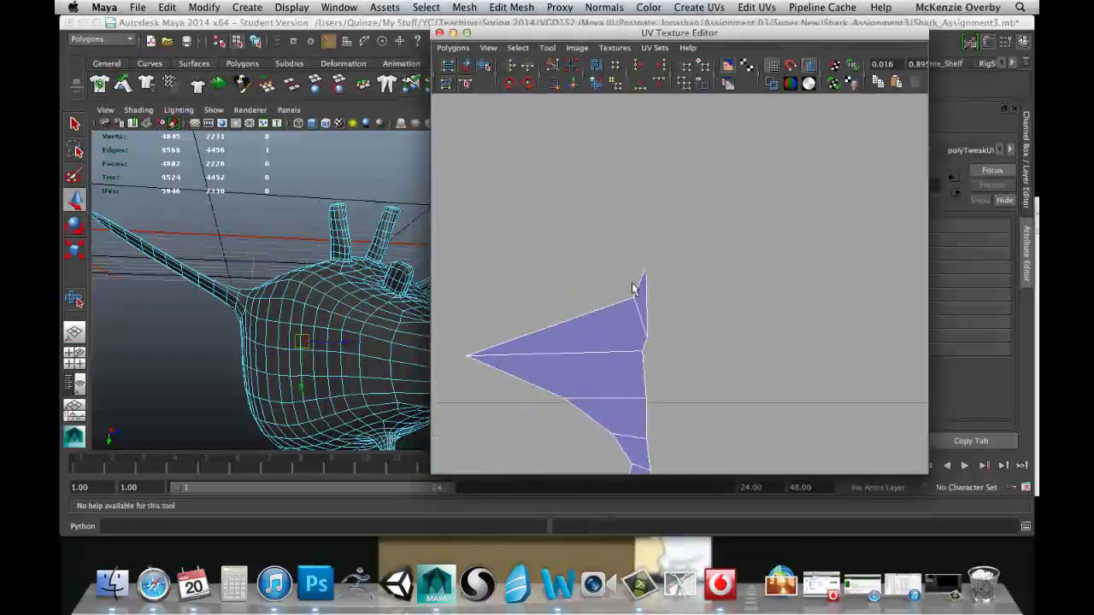
{"action": "scroll", "coordinate": [694, 289], "scroll_direction": "down", "scroll_amount": 1}
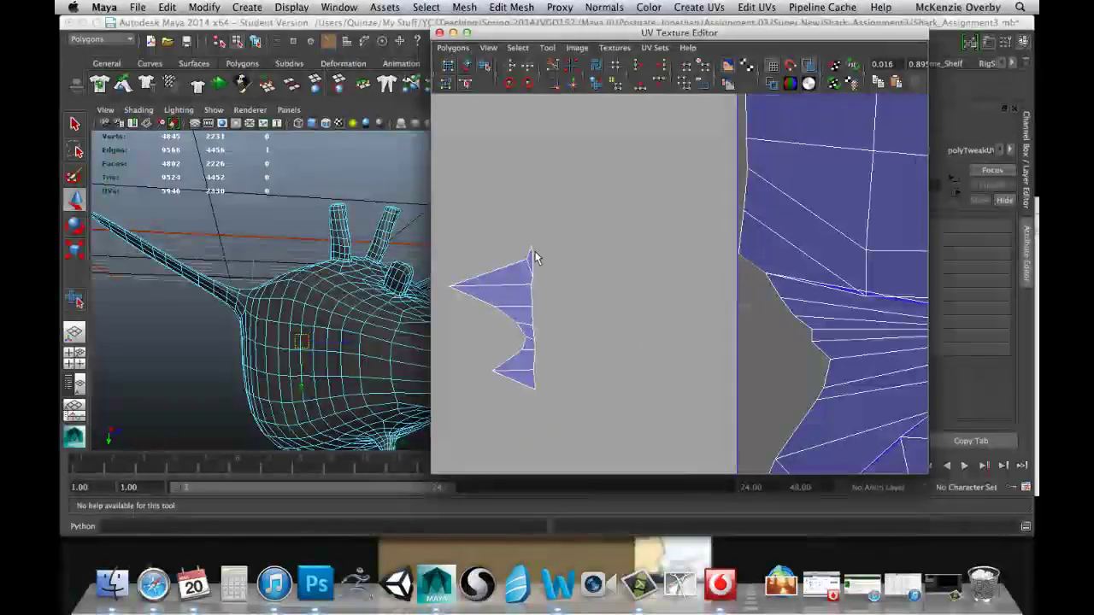
{"action": "scroll", "coordinate": [607, 313], "scroll_direction": "down", "scroll_amount": 1}
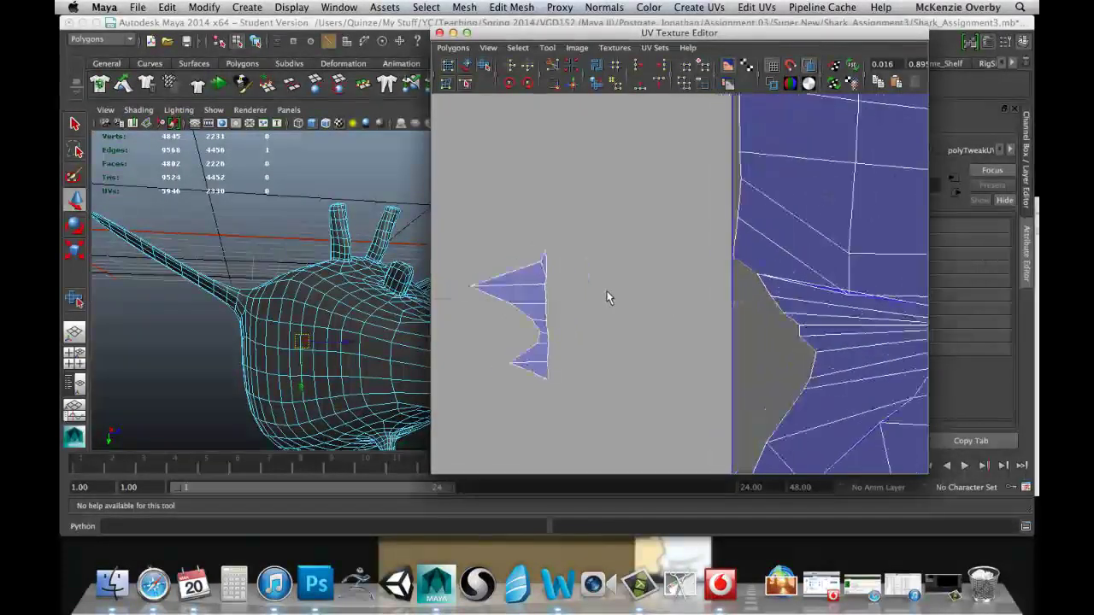
Select all UVs of the small detached shell and move them beside the notch in the main shell
{"action": "right_click_drag", "start_coordinate": [544, 299], "coordinate": [561, 296]}
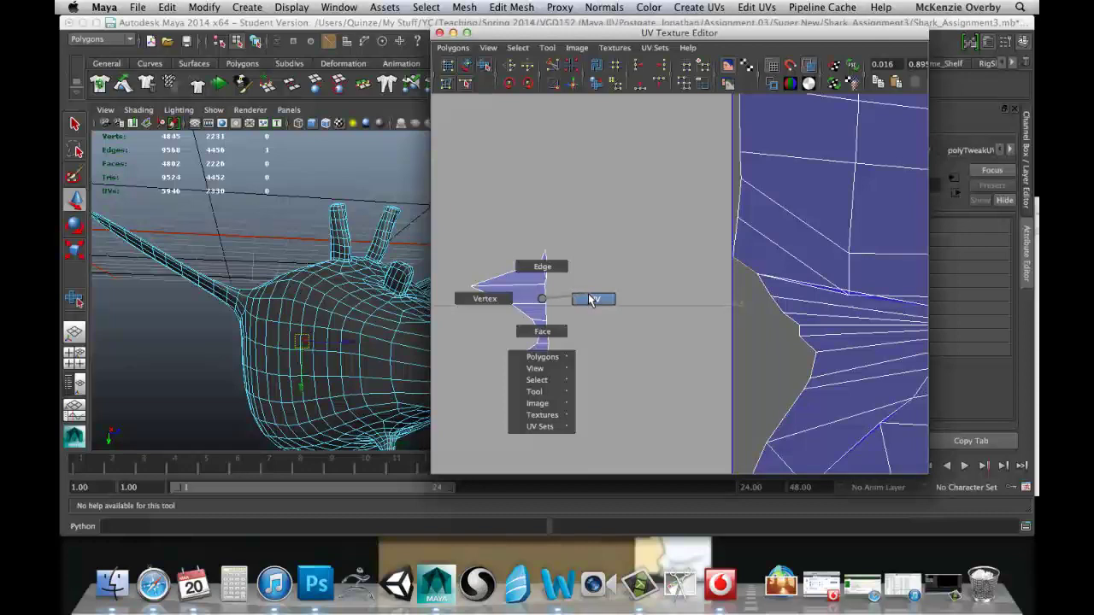
{"action": "right_click_drag", "start_coordinate": [595, 298], "coordinate": [596, 299]}
{"action": "scroll", "coordinate": [530, 267], "scroll_direction": "down", "scroll_amount": 3}
{"action": "left_click_drag", "start_coordinate": [519, 245], "coordinate": [613, 370]}
{"action": "left_click_drag", "start_coordinate": [647, 305], "coordinate": [777, 301]}
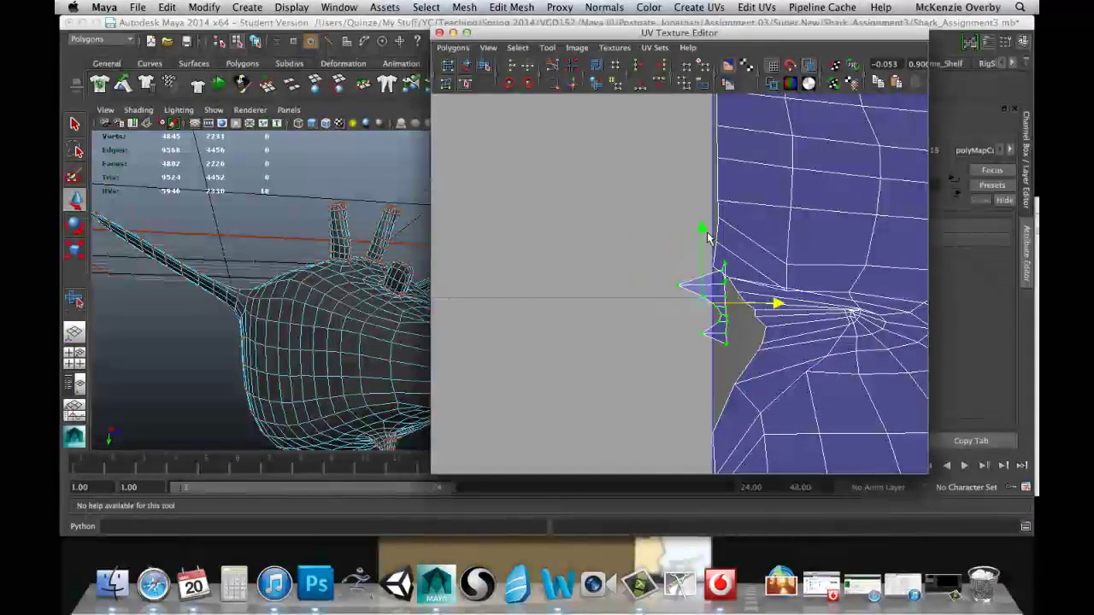
{"action": "left_click_drag", "start_coordinate": [701, 231], "coordinate": [711, 263]}
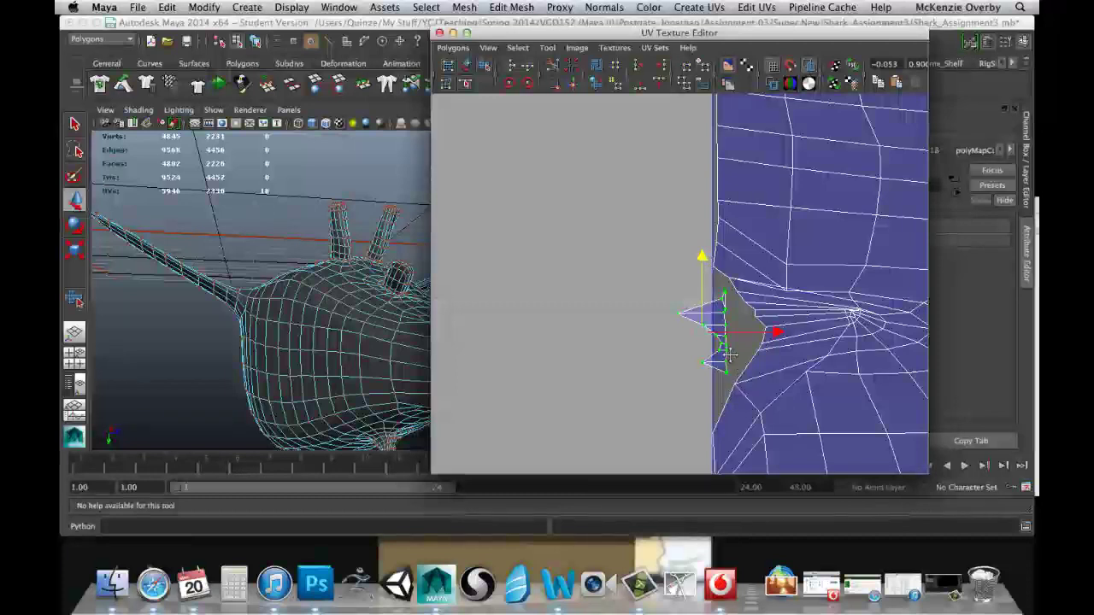
Move the main shell's interior UV just above the notch upward to untangle the overlapping faces
{"action": "scroll", "coordinate": [729, 355], "scroll_direction": "up", "scroll_amount": 5}
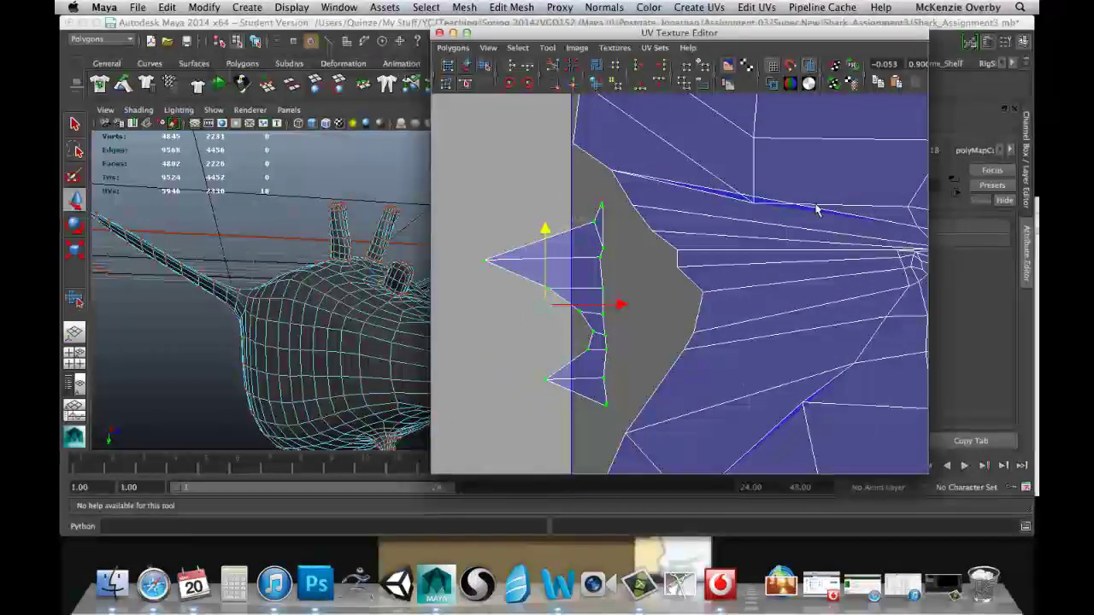
{"action": "left_click", "coordinate": [753, 201]}
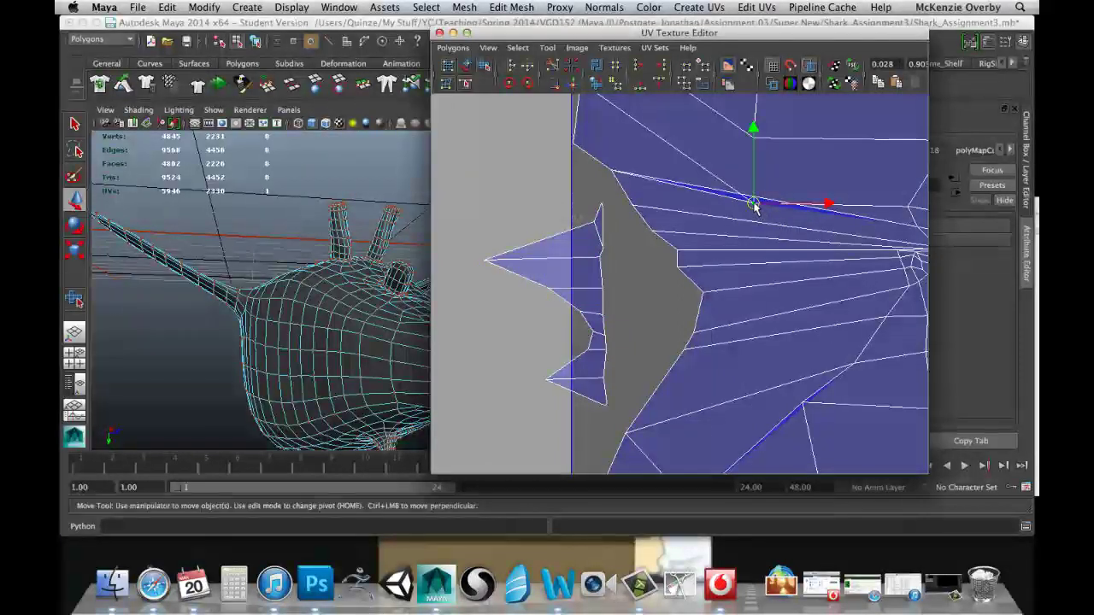
{"action": "left_click_drag", "start_coordinate": [755, 206], "coordinate": [755, 182]}
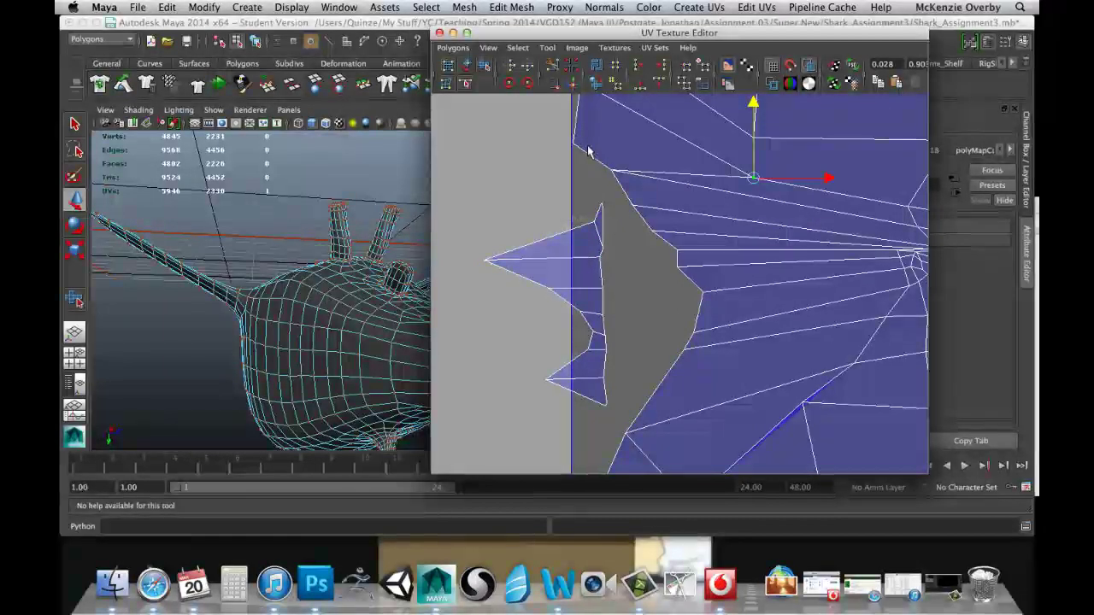
Select the main shell's border edge at the notch's upper end to identify its counterpart on the small shell
{"action": "right_click", "coordinate": [604, 224]}
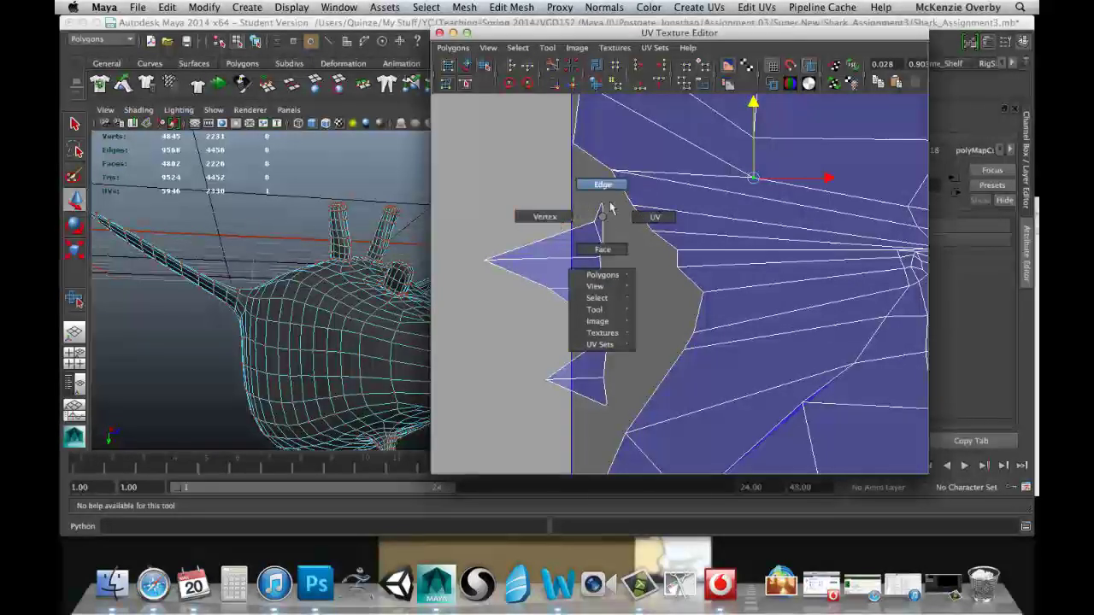
{"action": "left_click", "coordinate": [653, 217]}
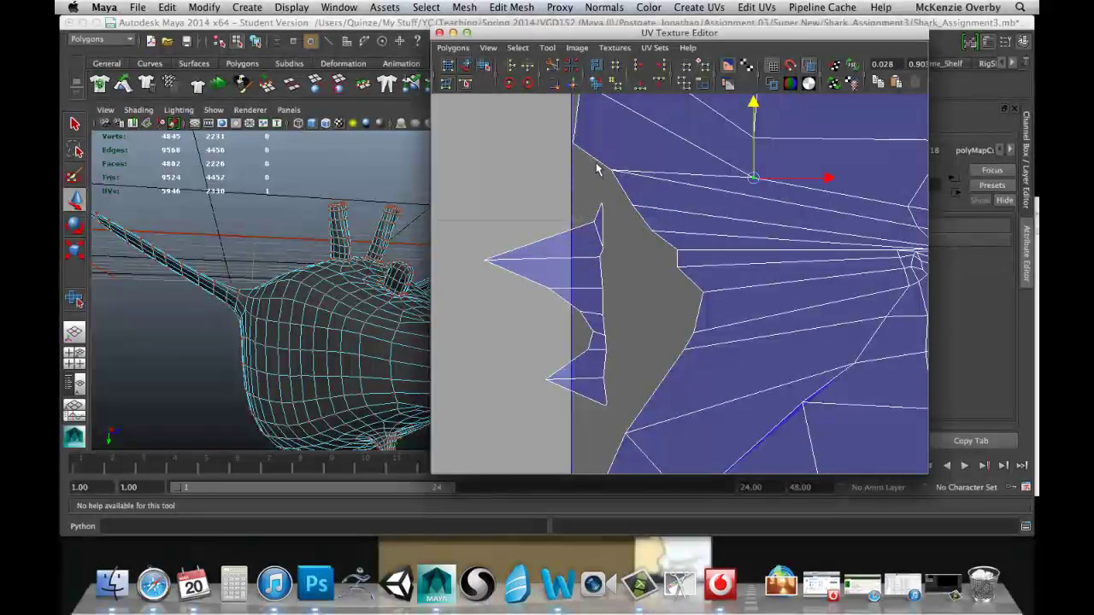
{"action": "right_click_drag", "start_coordinate": [596, 164], "coordinate": [600, 140]}
{"action": "left_click", "coordinate": [595, 158]}
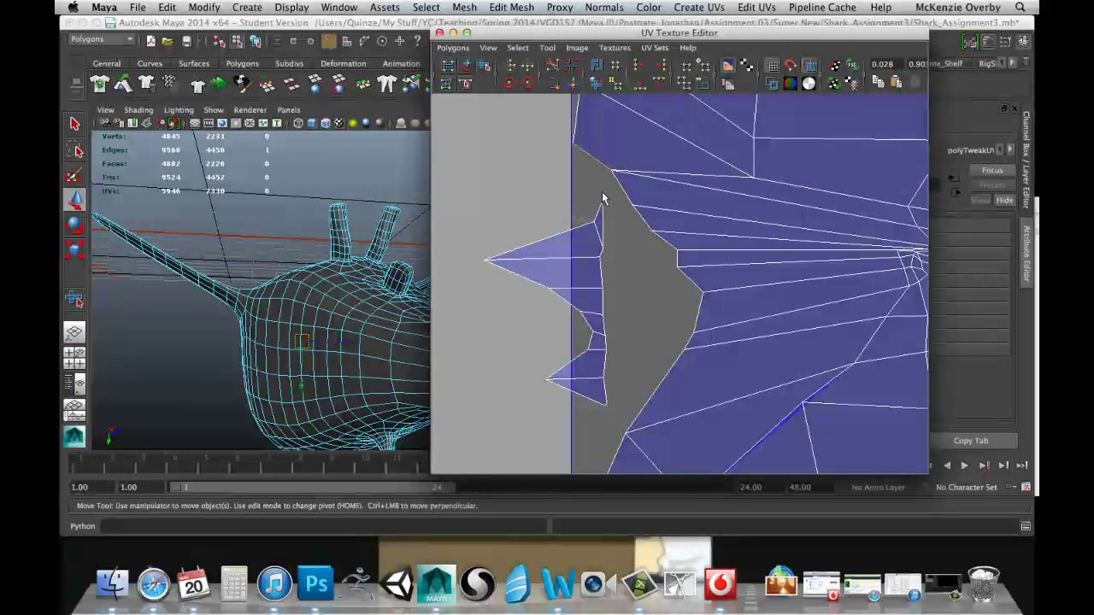
{"action": "scroll", "coordinate": [587, 224], "scroll_direction": "up", "scroll_amount": 5}
{"action": "middle_click_drag", "start_coordinate": [586, 225], "coordinate": [652, 390], "text": "alt"}
{"action": "scroll", "coordinate": [563, 275], "scroll_direction": "up", "scroll_amount": 3}
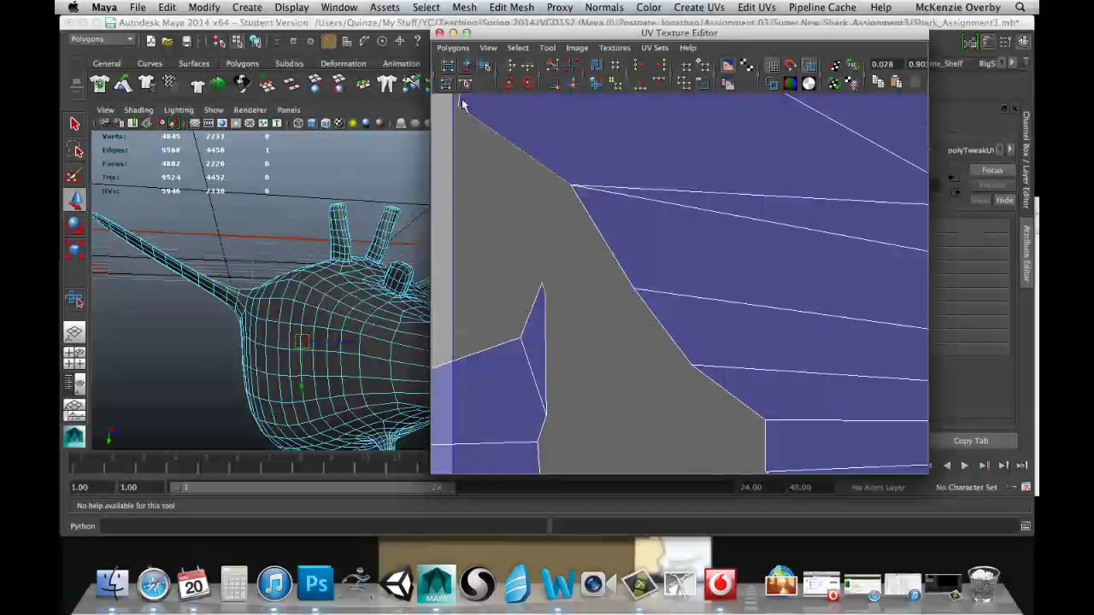
Move the small shell's top three border UVs next to the first three vertices along the notch's upper end
{"action": "right_click_drag", "start_coordinate": [549, 312], "coordinate": [586, 310]}
{"action": "left_click", "coordinate": [543, 288]}
{"action": "key", "text": "w"}
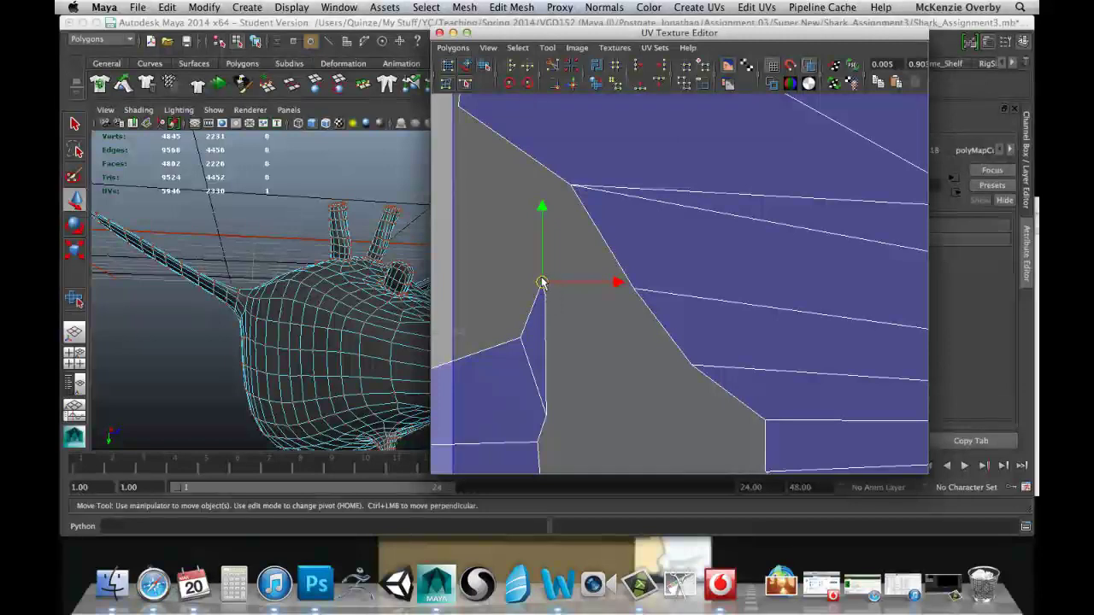
{"action": "left_click_drag", "start_coordinate": [541, 282], "coordinate": [459, 116]}
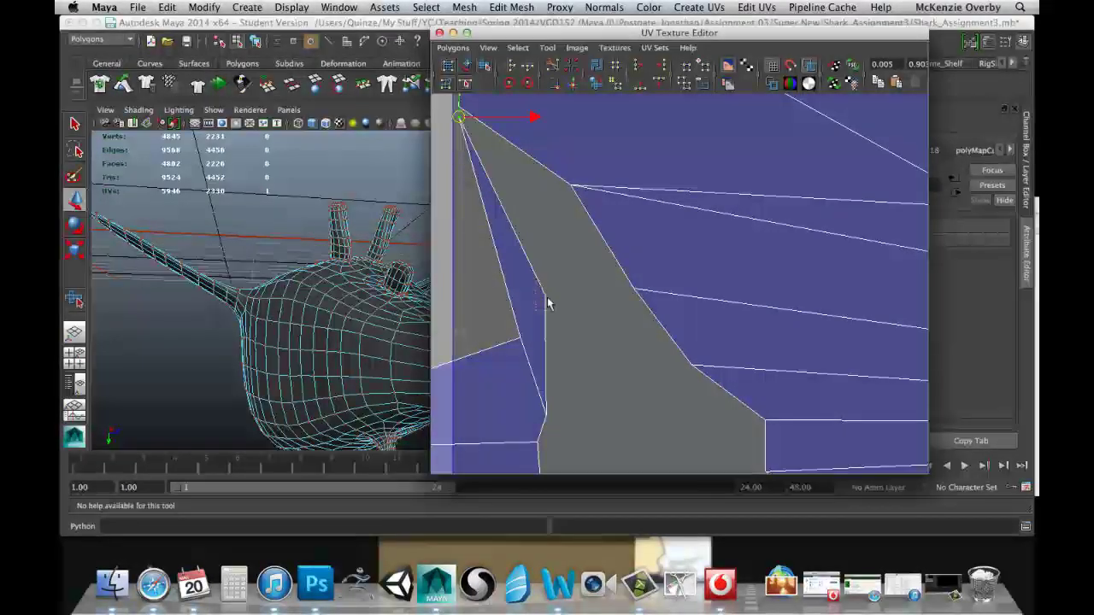
{"action": "key", "text": "ctrl+z"}
{"action": "left_click_drag", "start_coordinate": [547, 296], "coordinate": [571, 197]}
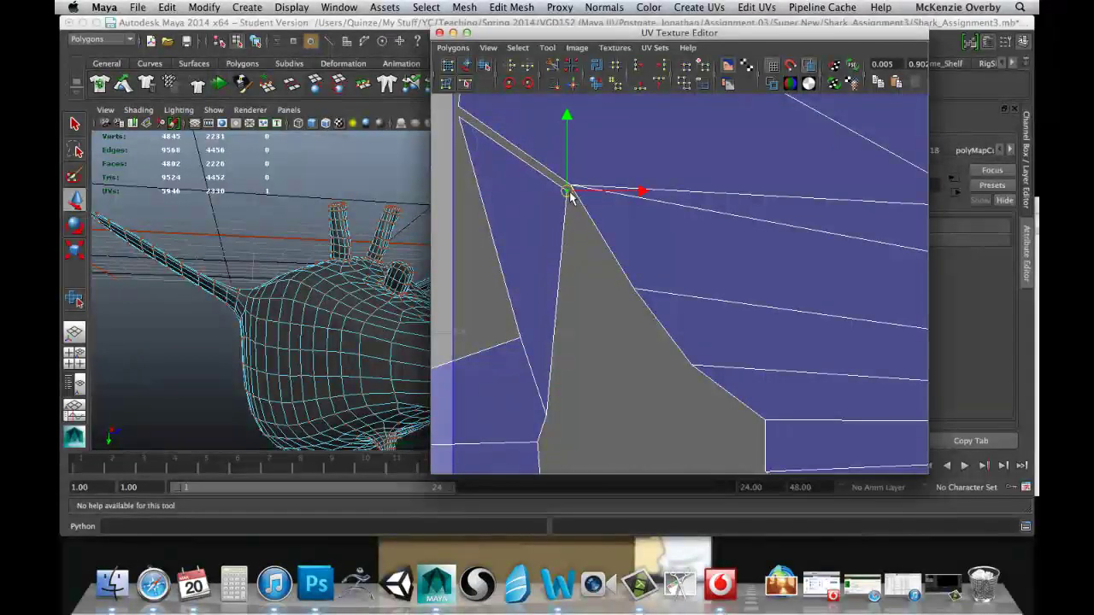
{"action": "left_click_drag", "start_coordinate": [532, 400], "coordinate": [625, 293]}
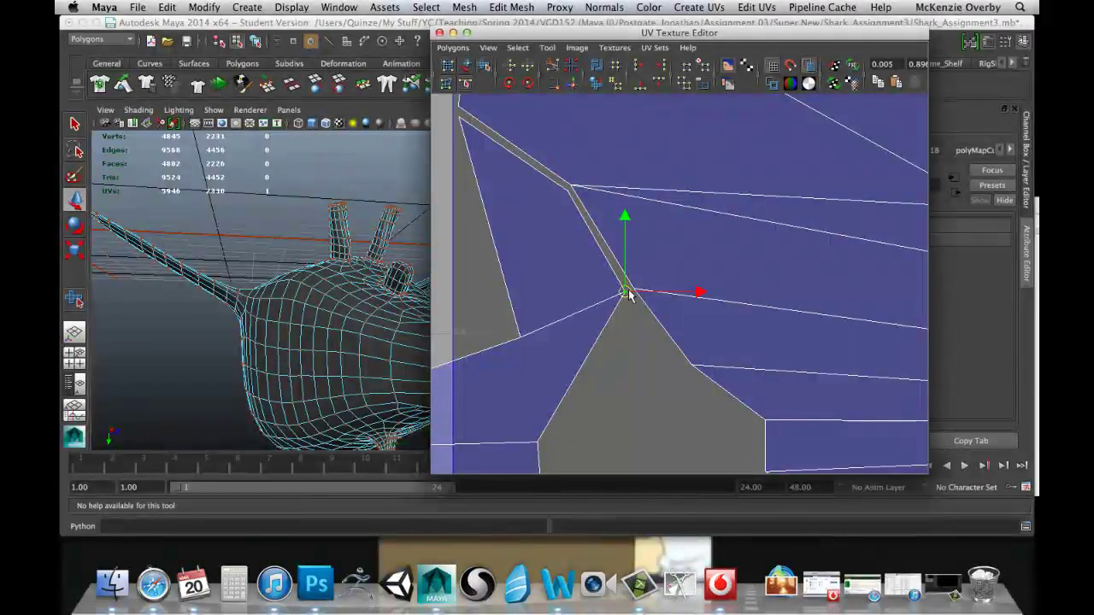
Move three more small-shell border UVs against the notch, down to the lower end of its short vertical segment
{"action": "middle_click_drag", "start_coordinate": [551, 423], "coordinate": [543, 360], "text": "alt"}
{"action": "scroll", "coordinate": [559, 332], "scroll_direction": "down", "scroll_amount": 3}
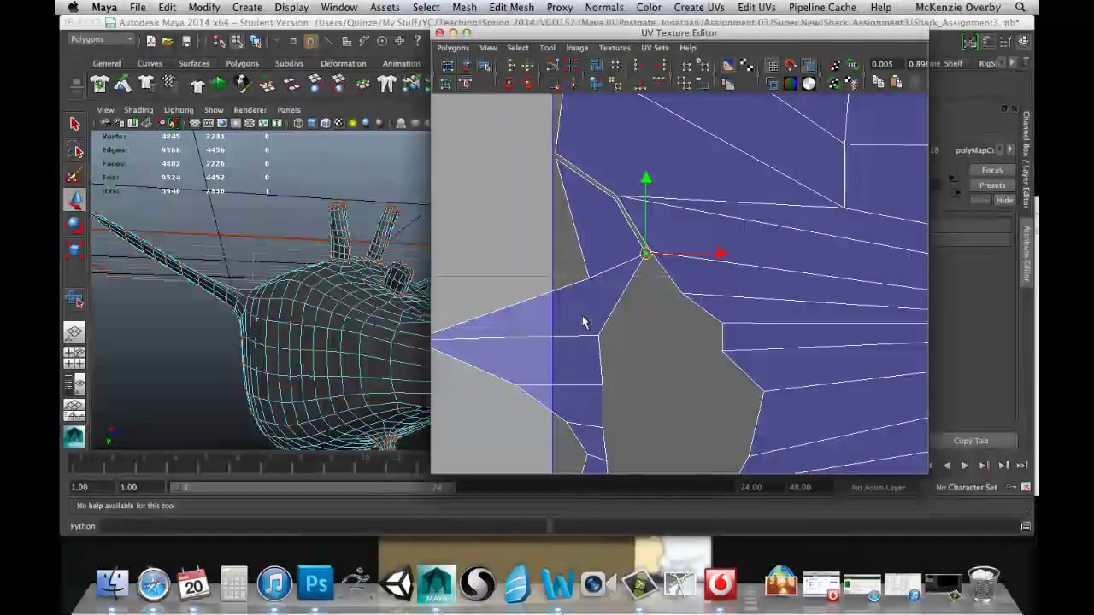
{"action": "left_click", "coordinate": [598, 335]}
{"action": "left_click_drag", "start_coordinate": [599, 337], "coordinate": [678, 297]}
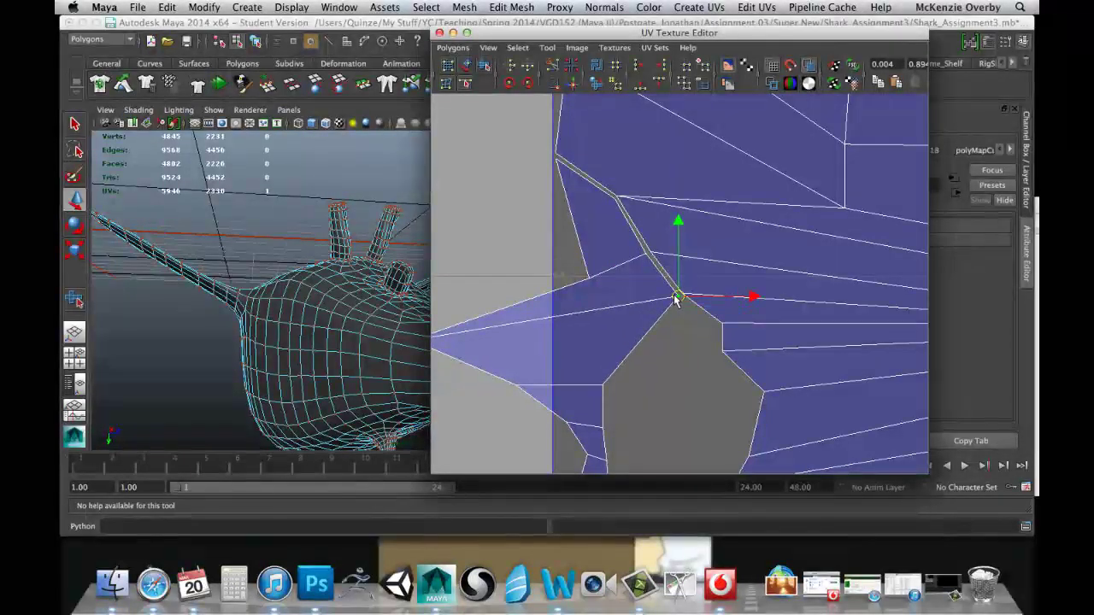
{"action": "left_click_drag", "start_coordinate": [605, 387], "coordinate": [714, 326]}
{"action": "middle_click_drag", "start_coordinate": [615, 366], "coordinate": [610, 344], "text": "alt"}
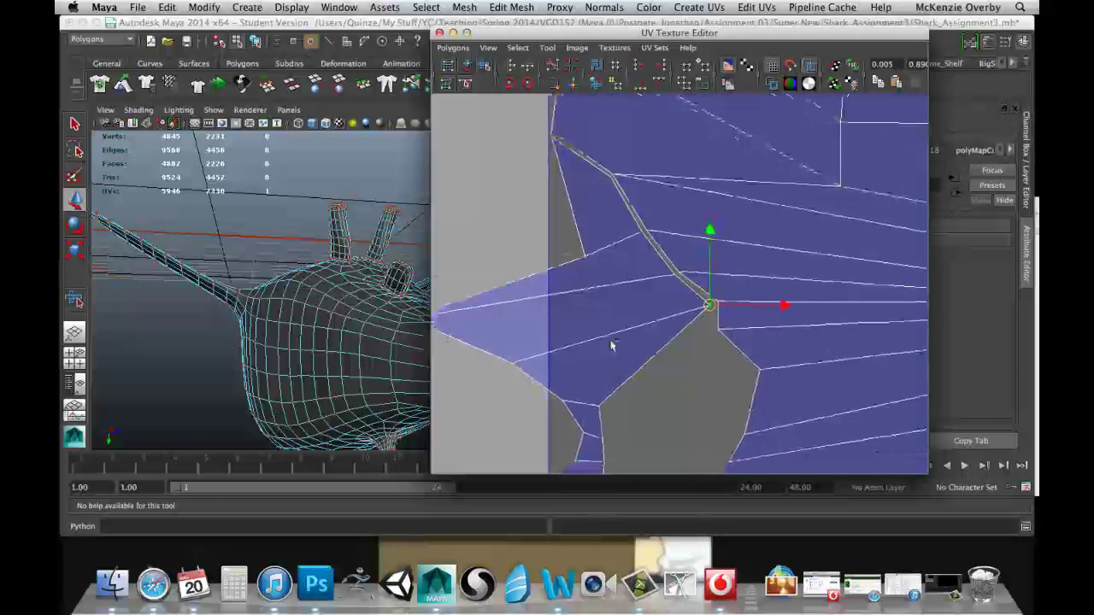
{"action": "left_click", "coordinate": [610, 417]}
{"action": "left_click_drag", "start_coordinate": [610, 415], "coordinate": [709, 332]}
Move three small-shell border UVs to the notch's deepest vertex and the two vertices just below it
{"action": "middle_click_drag", "start_coordinate": [639, 413], "coordinate": [630, 318], "text": "alt"}
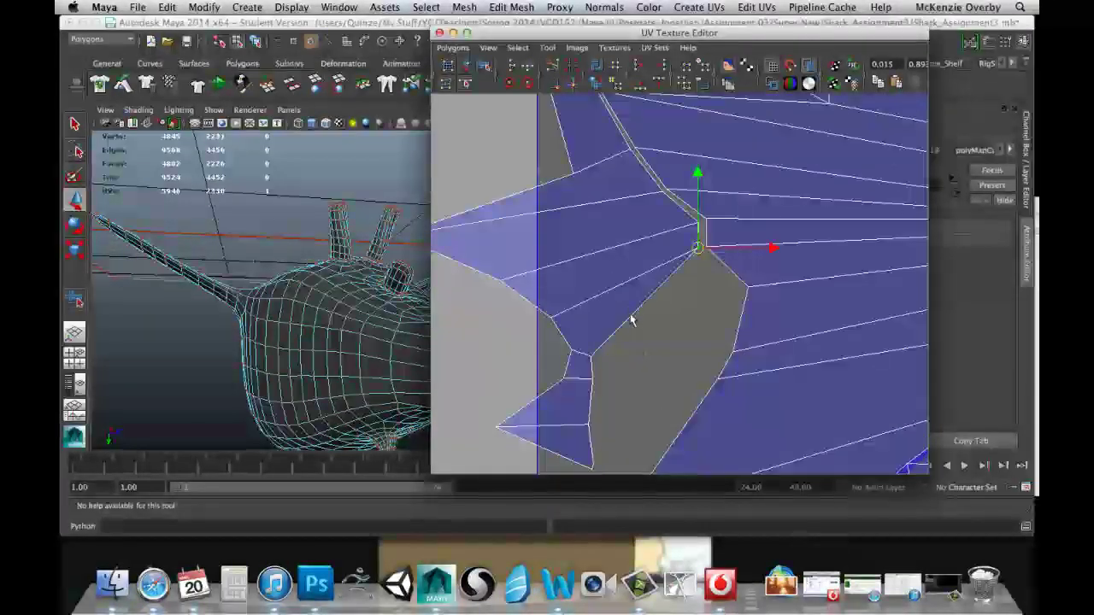
{"action": "left_click", "coordinate": [588, 361]}
{"action": "left_click_drag", "start_coordinate": [588, 361], "coordinate": [744, 295]}
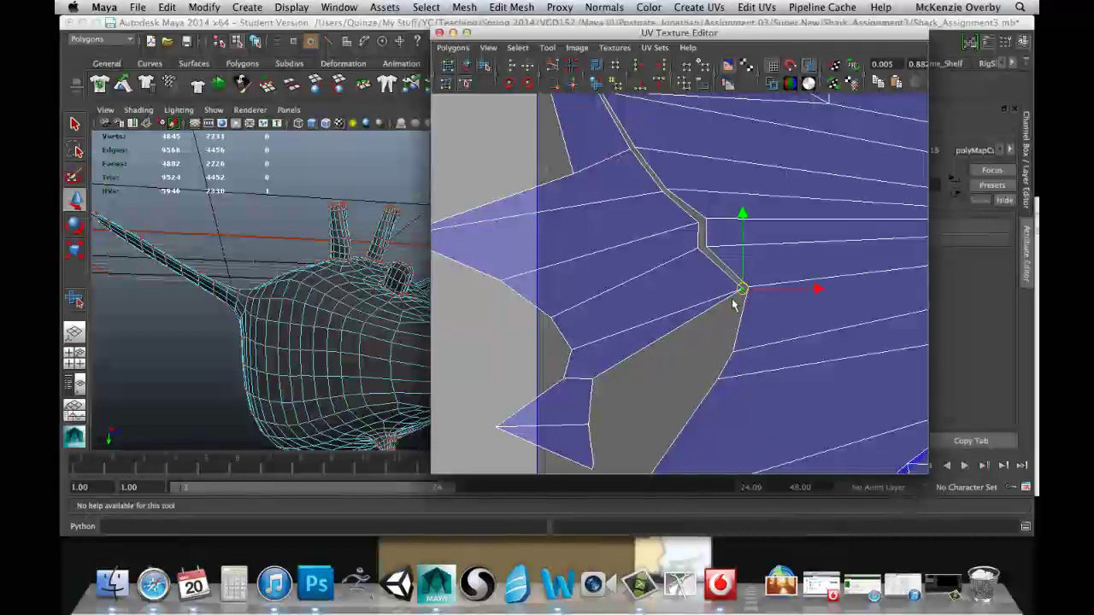
{"action": "left_click", "coordinate": [591, 379]}
{"action": "left_click_drag", "start_coordinate": [592, 380], "coordinate": [727, 348]}
{"action": "left_click_drag", "start_coordinate": [584, 414], "coordinate": [713, 382]}
Move the small shell's two lowest UVs to the remaining vertices at the notch's lower end
{"action": "middle_click_drag", "start_coordinate": [626, 439], "coordinate": [636, 358], "text": "alt"}
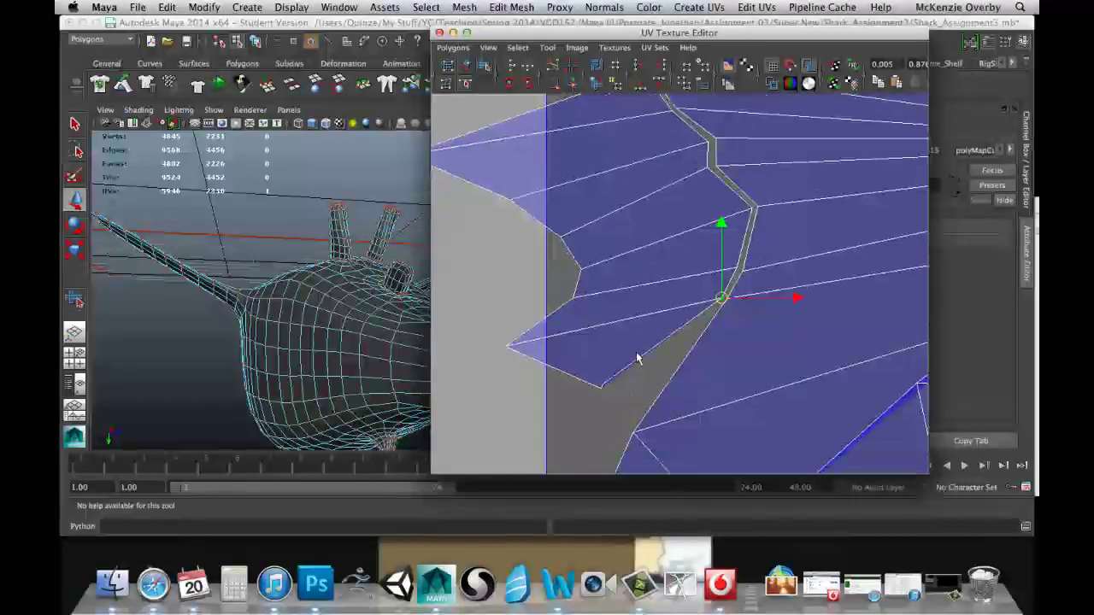
{"action": "left_click", "coordinate": [603, 384]}
{"action": "left_click_drag", "start_coordinate": [604, 384], "coordinate": [630, 425]}
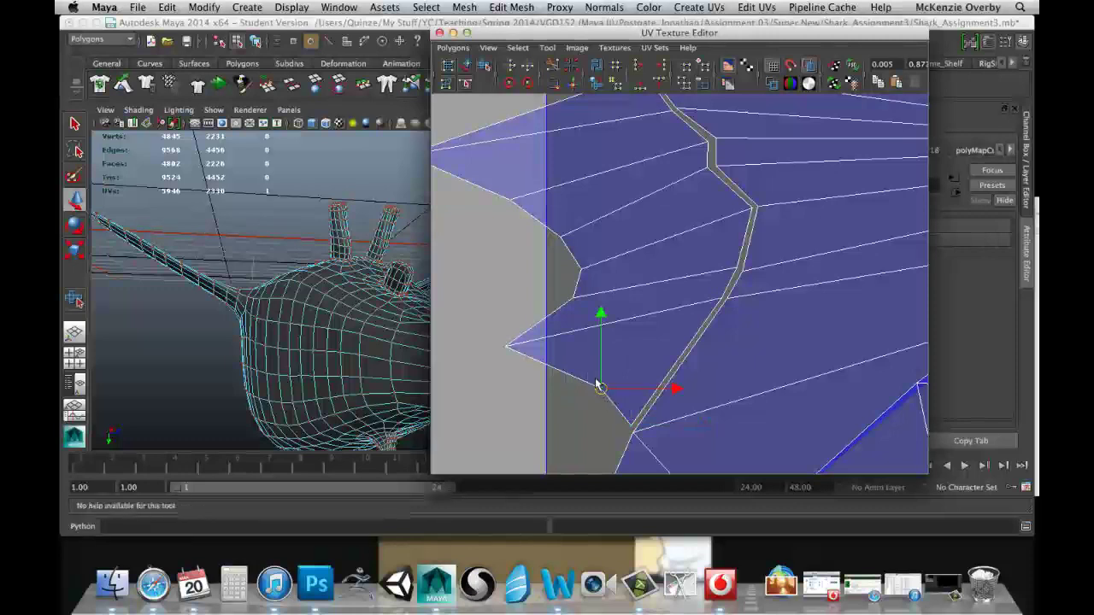
{"action": "left_click", "coordinate": [591, 379]}
{"action": "left_click", "coordinate": [602, 389]}
{"action": "middle_click_drag", "start_coordinate": [613, 355], "coordinate": [626, 186], "text": "alt"}
{"action": "left_click_drag", "start_coordinate": [616, 219], "coordinate": [561, 435]}
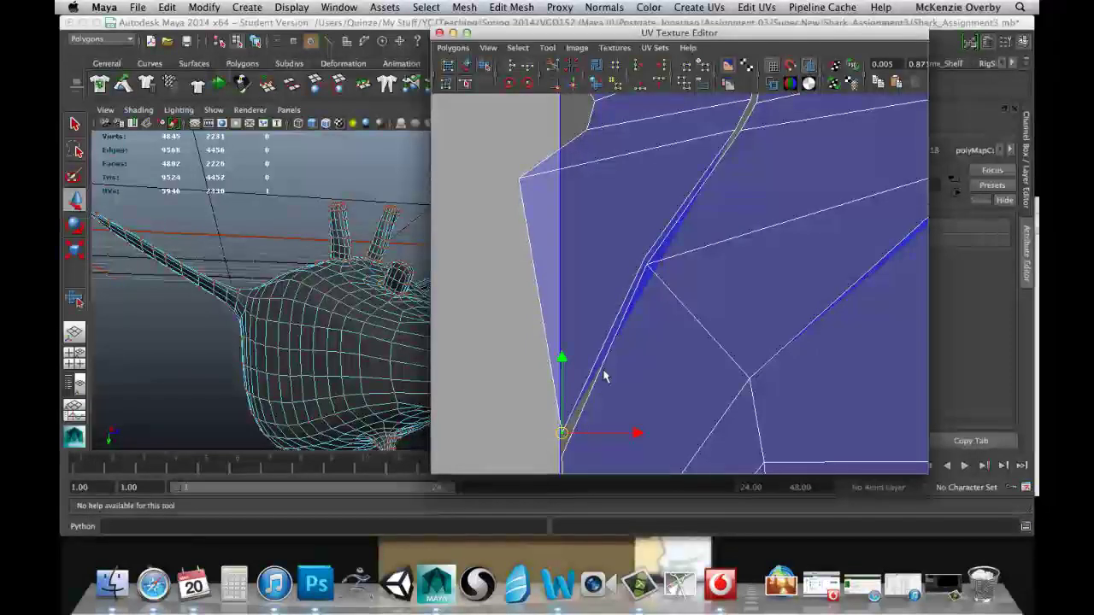
Reposition the border UVs midway along the notch's lower diagonal so the two shells no longer overlap there
{"action": "left_click", "coordinate": [647, 265]}
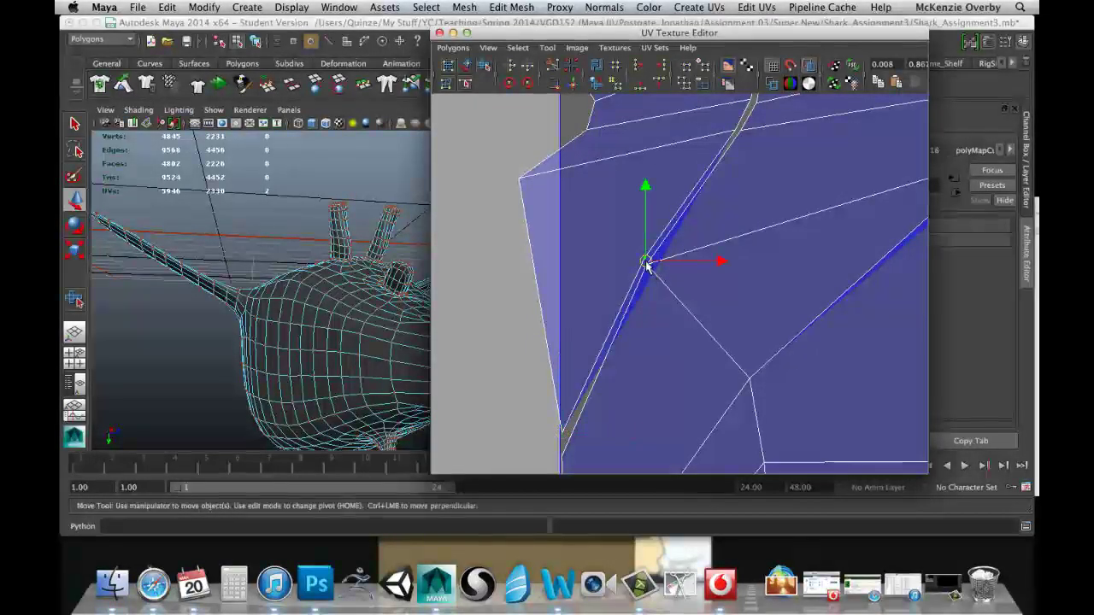
{"action": "left_click_drag", "start_coordinate": [647, 265], "coordinate": [660, 277]}
{"action": "middle_click_drag", "start_coordinate": [571, 322], "coordinate": [609, 220], "text": "alt"}
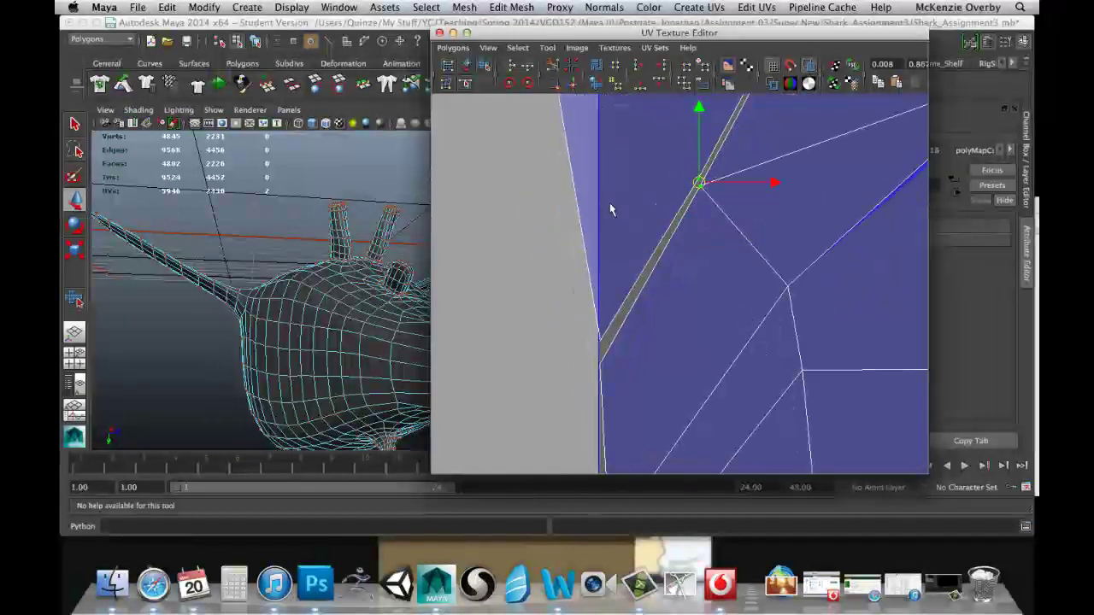
{"action": "middle_click_drag", "start_coordinate": [583, 339], "coordinate": [607, 282], "text": "alt"}
{"action": "scroll", "coordinate": [608, 270], "scroll_direction": "down", "scroll_amount": 3}
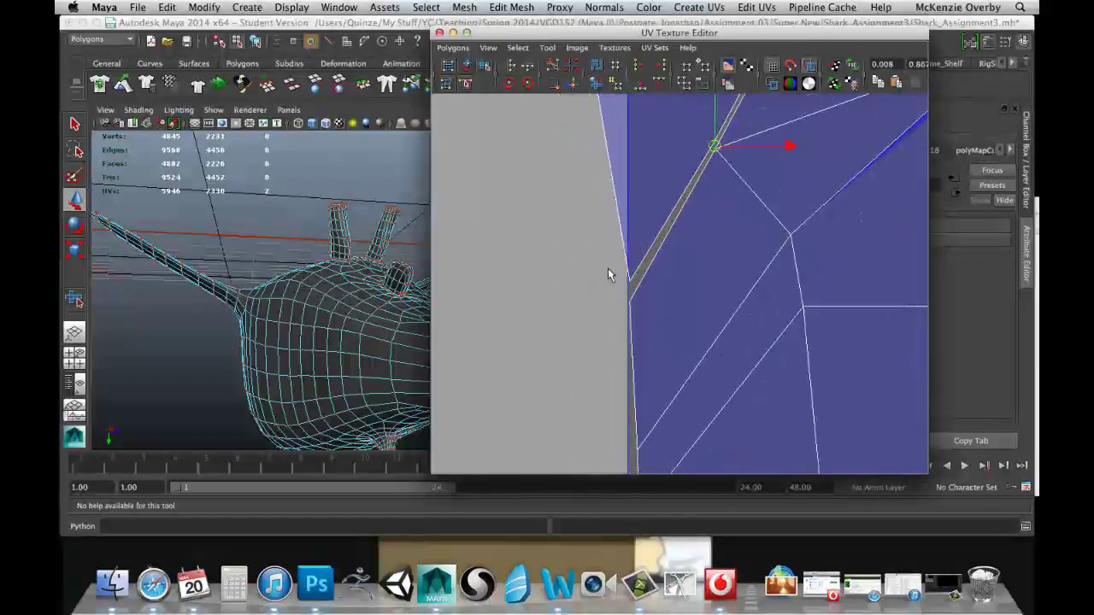
Check which border edges of the small shell and the main shell correspond along the notch and the outer border
{"action": "right_click_drag", "start_coordinate": [641, 311], "coordinate": [663, 282]}
{"action": "left_click", "coordinate": [645, 331]}
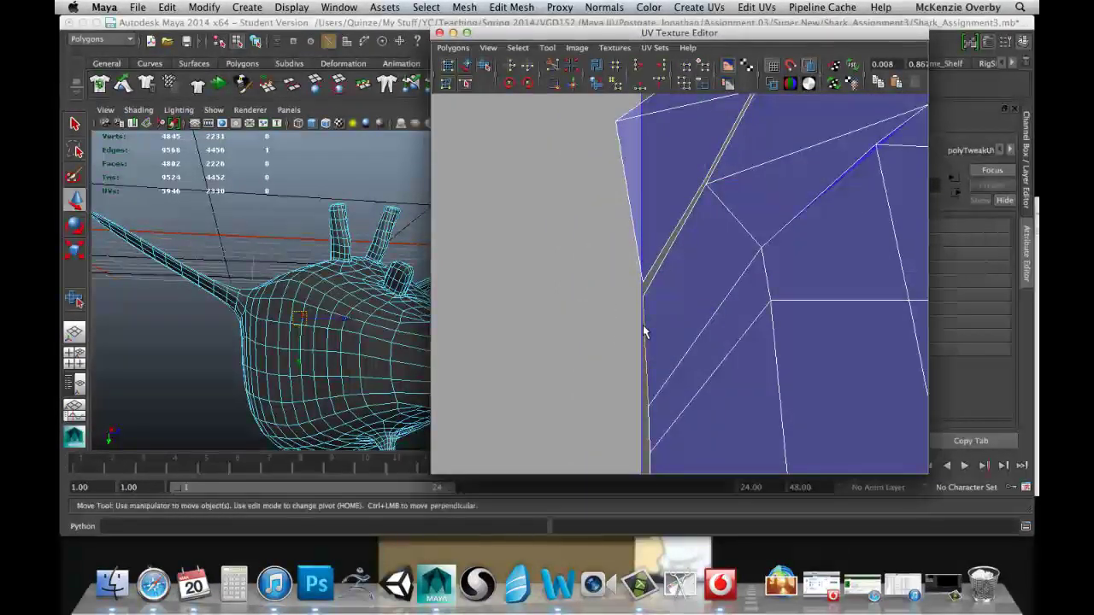
{"action": "left_click", "coordinate": [661, 261]}
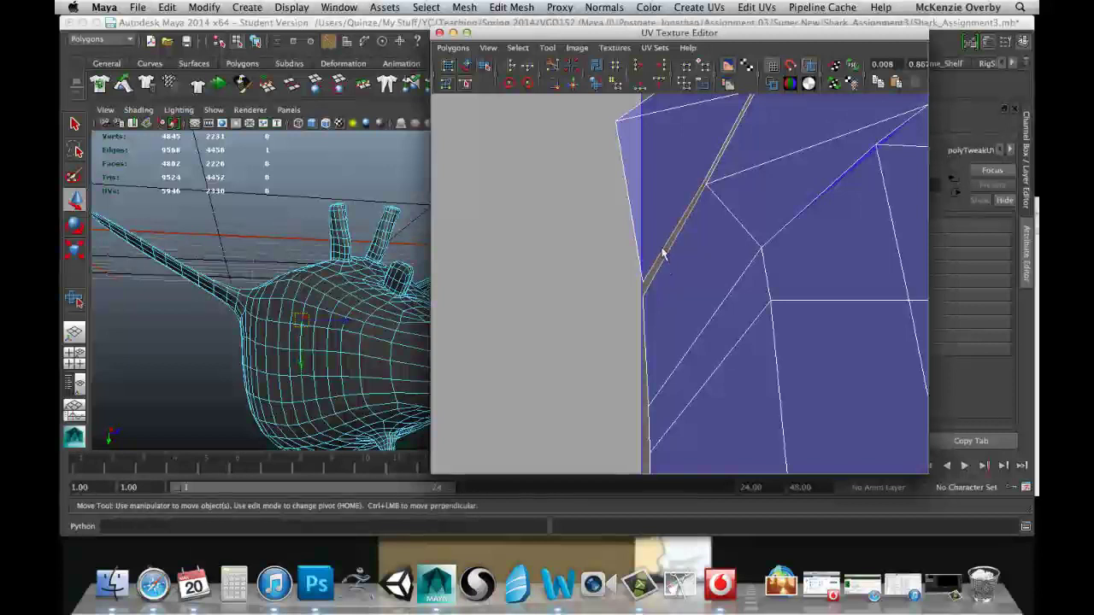
{"action": "left_click", "coordinate": [643, 309]}
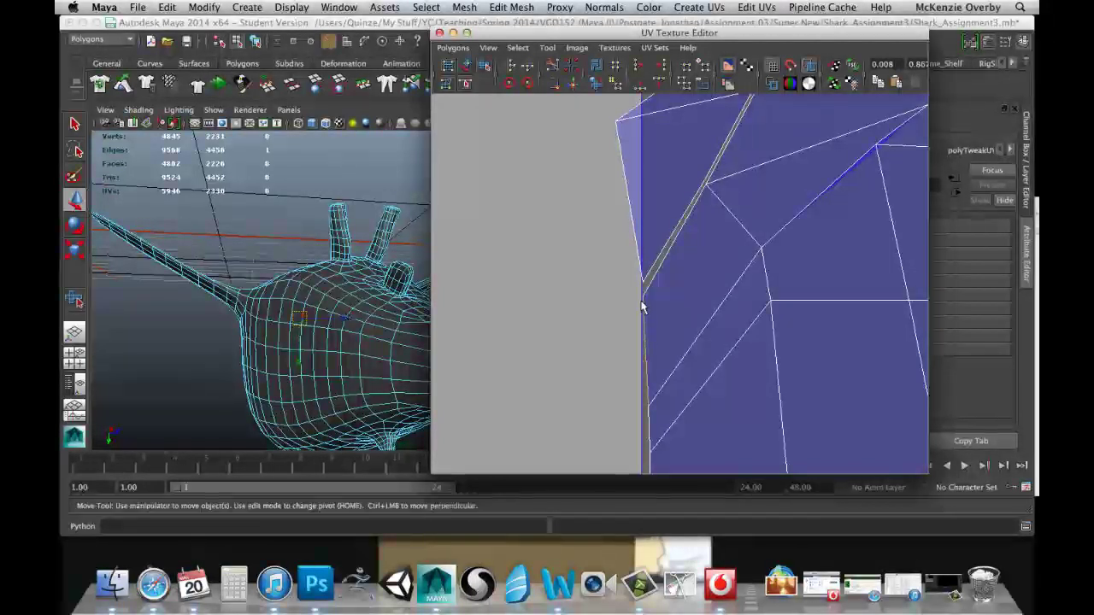
{"action": "scroll", "coordinate": [640, 315], "scroll_direction": "down", "scroll_amount": 3}
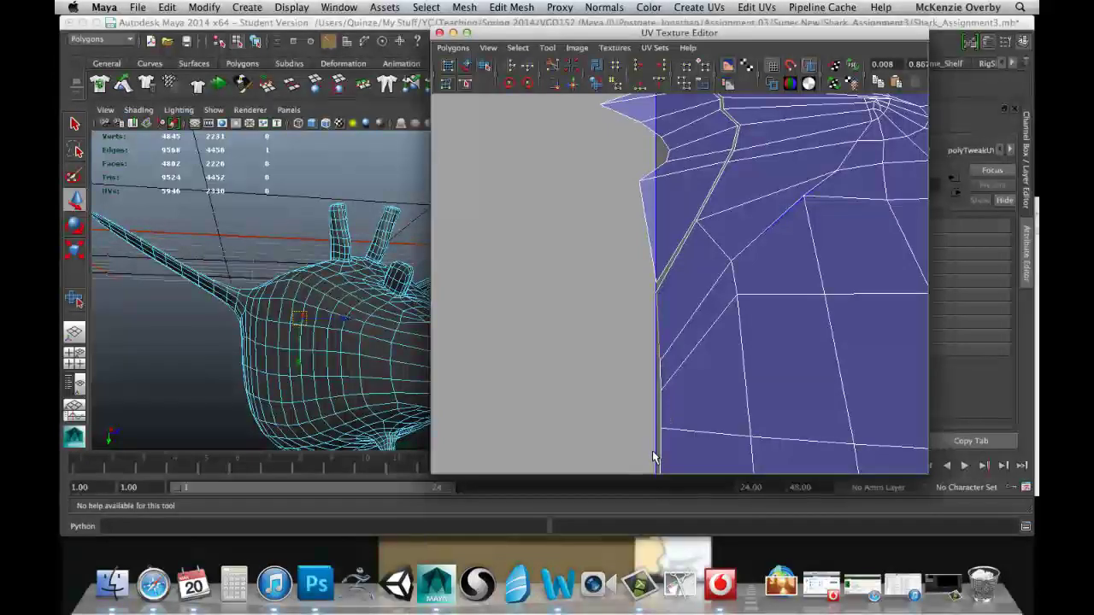
{"action": "middle_click_drag", "start_coordinate": [589, 243], "coordinate": [598, 320], "text": "alt"}
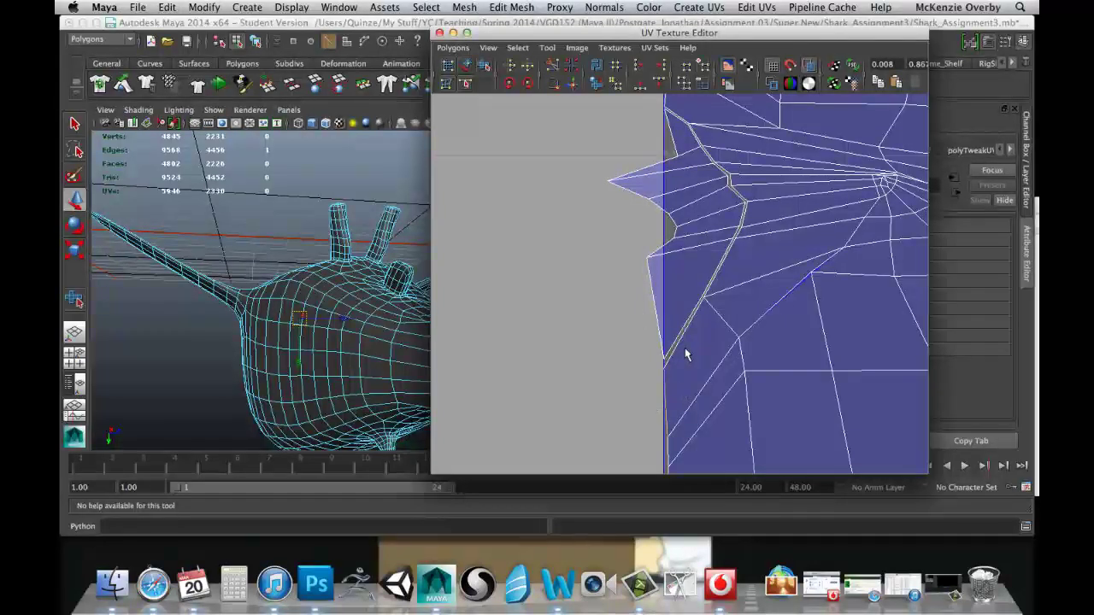
{"action": "key", "text": "w"}
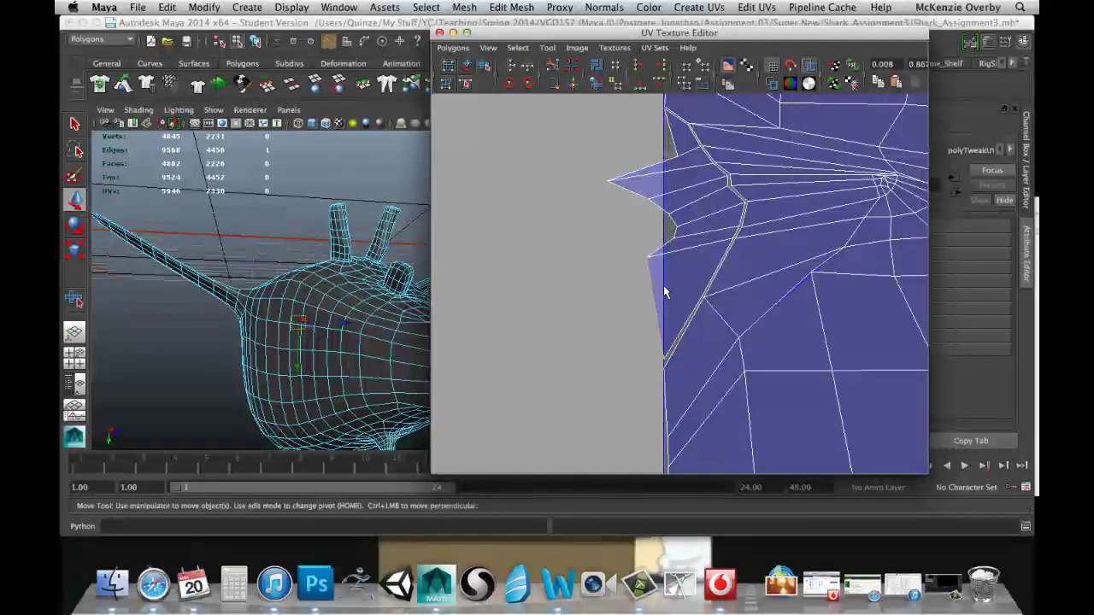
{"action": "middle_click_drag", "start_coordinate": [717, 256], "coordinate": [646, 316], "text": "alt"}
{"action": "scroll", "coordinate": [641, 312], "scroll_direction": "up", "scroll_amount": 2}
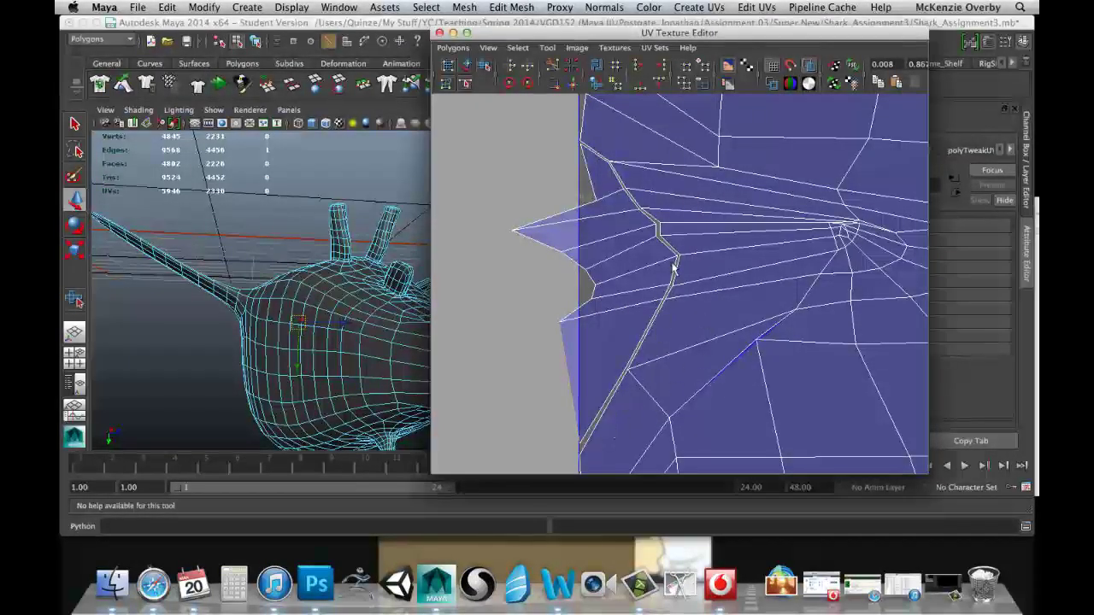
{"action": "scroll", "coordinate": [650, 359], "scroll_direction": "up", "scroll_amount": 5}
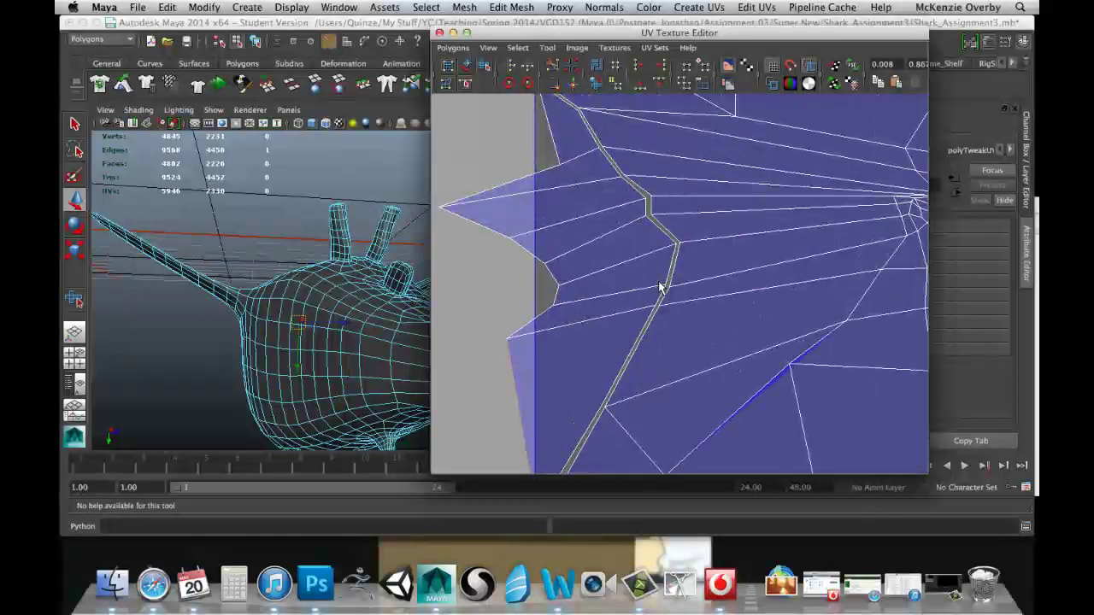
Select all shared border edges along the notch from its upper to its lower end and sew the two shells together
{"action": "right_click_drag", "start_coordinate": [569, 196], "coordinate": [589, 177]}
{"action": "scroll", "coordinate": [560, 183], "scroll_direction": "down", "scroll_amount": 3}
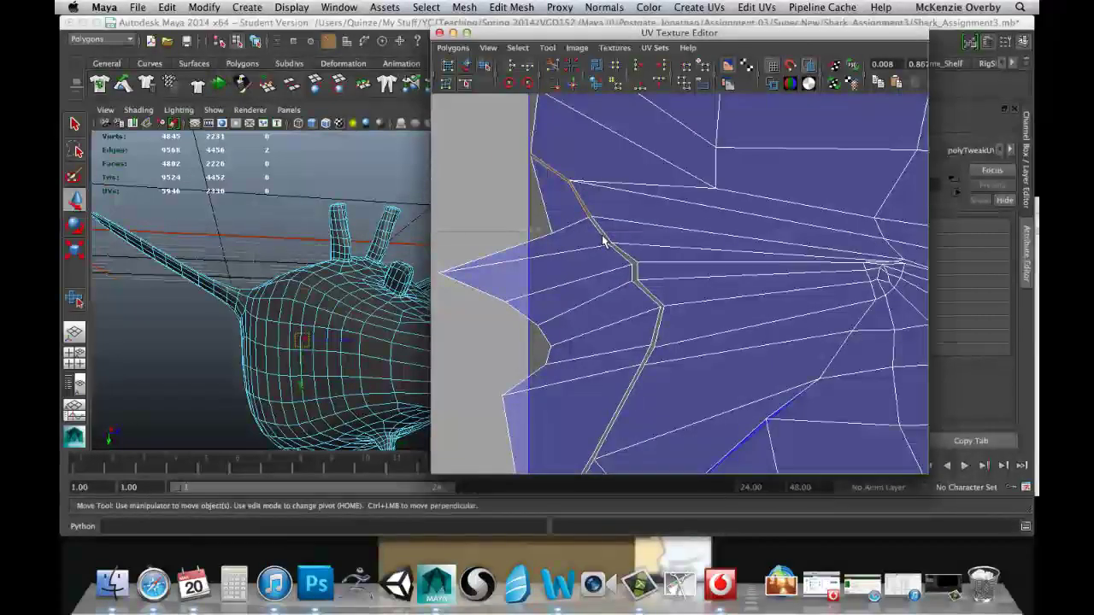
{"action": "left_click", "coordinate": [624, 260], "text": "shift"}
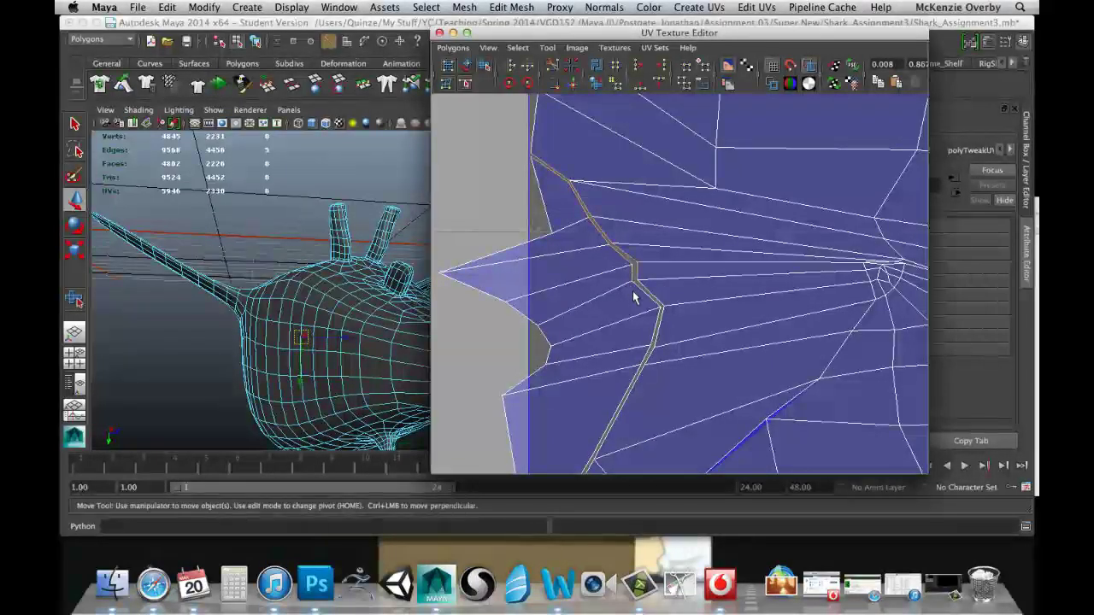
{"action": "left_click", "coordinate": [656, 333], "text": "shift"}
{"action": "left_click", "coordinate": [644, 361], "text": "shift"}
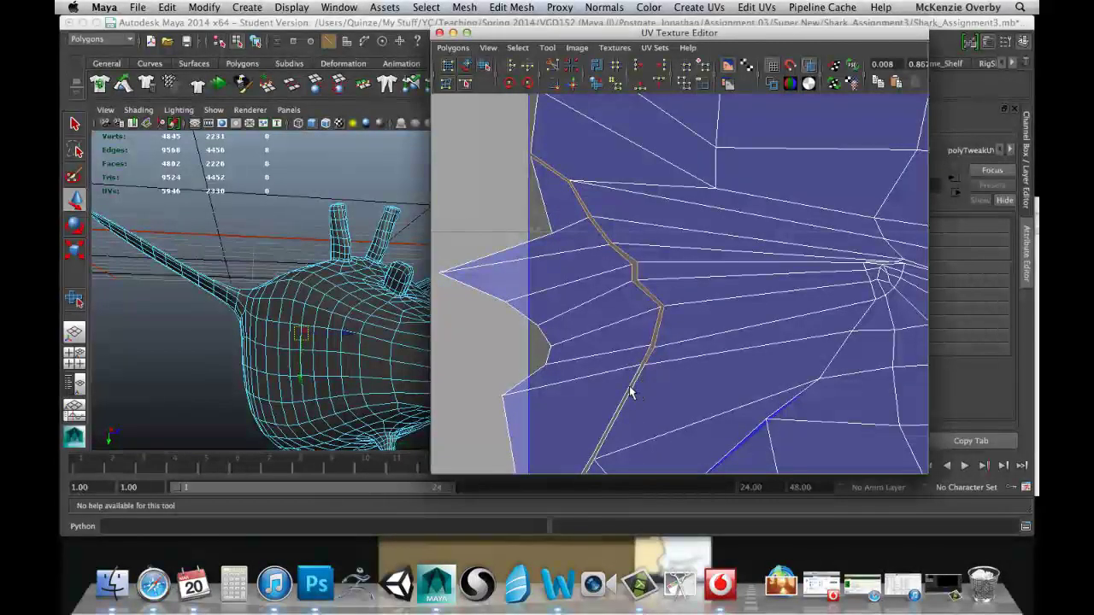
{"action": "left_click", "coordinate": [629, 386], "text": "shift"}
{"action": "middle_click_drag", "start_coordinate": [618, 371], "coordinate": [635, 190], "text": "alt"}
{"action": "left_click", "coordinate": [592, 341], "text": "shift"}
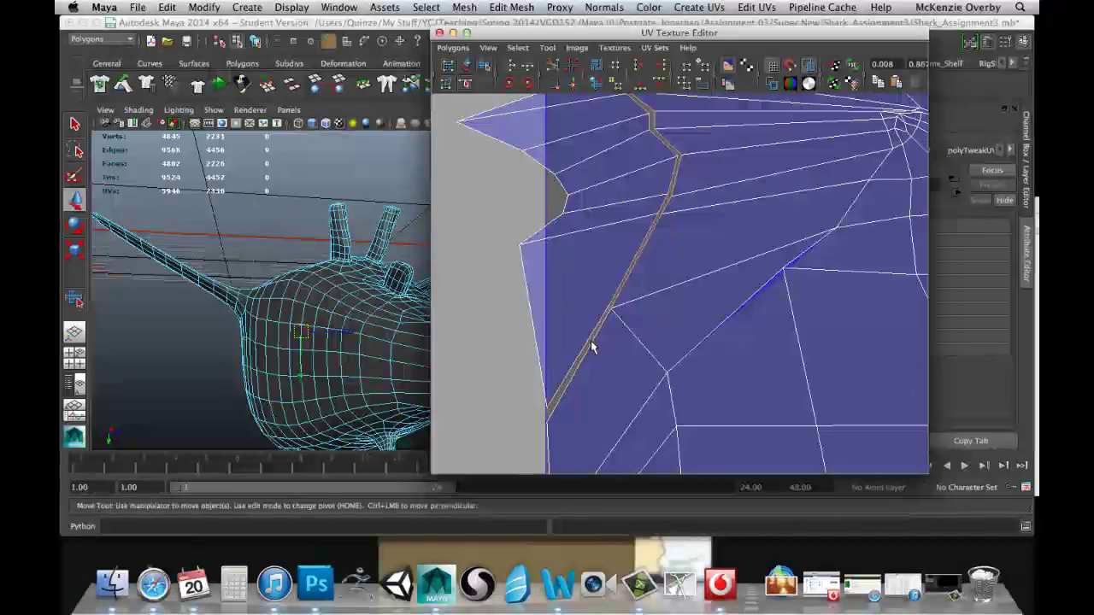
{"action": "right_click_drag", "start_coordinate": [591, 341], "coordinate": [588, 272], "text": "alt"}
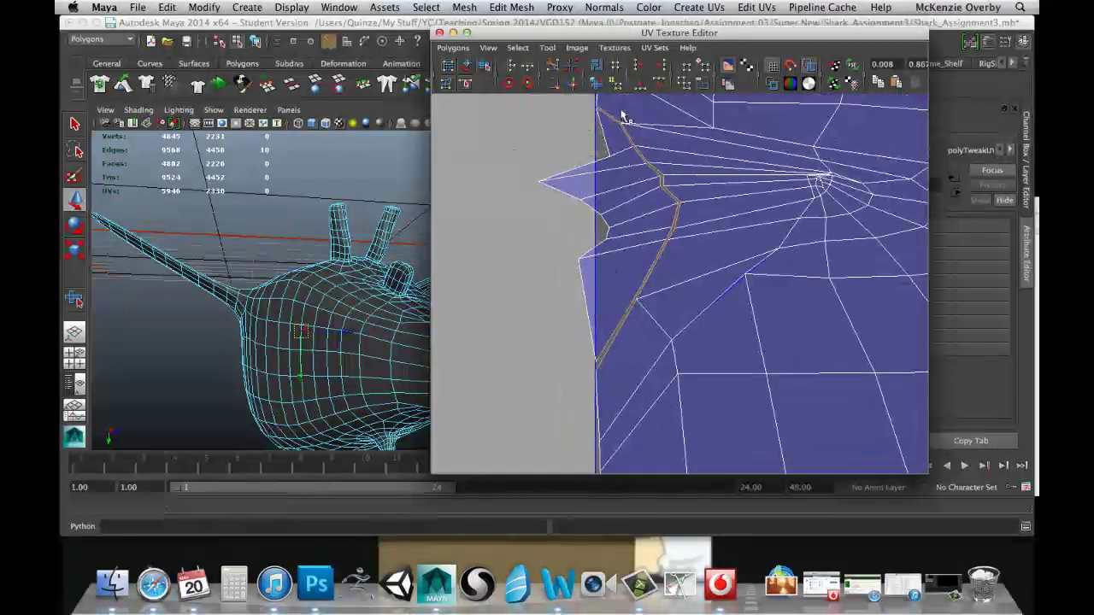
{"action": "left_click", "coordinate": [554, 86]}
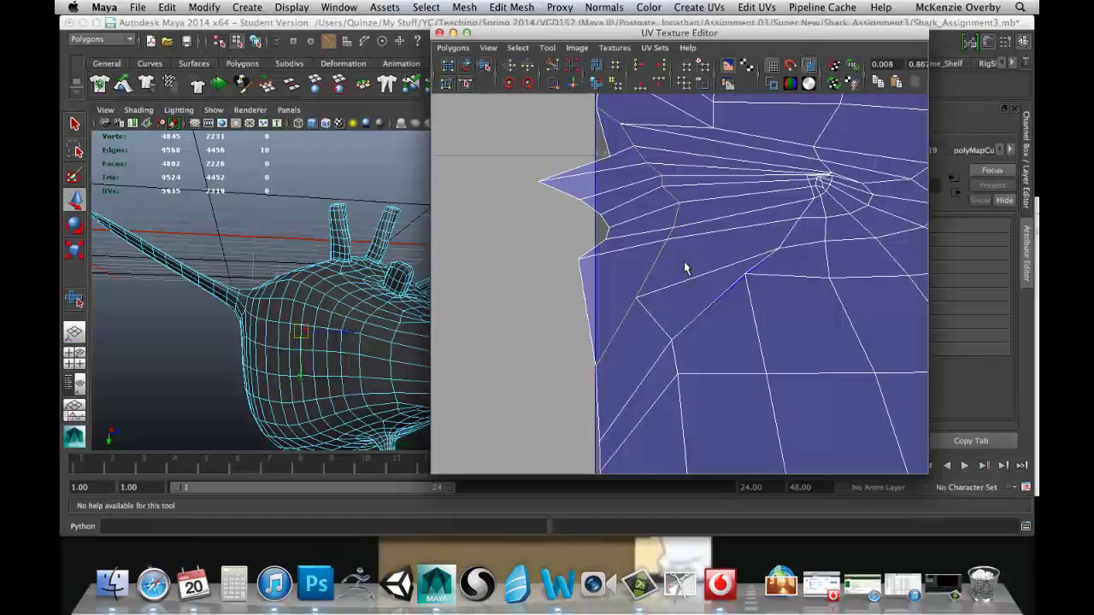
Move the two uppermost uneven UVs of the sewn piece's outer border onto the straight vertical edge at U 0
{"action": "scroll", "coordinate": [658, 237], "scroll_direction": "down", "scroll_amount": 4}
{"action": "scroll", "coordinate": [657, 235], "scroll_direction": "up", "scroll_amount": 3}
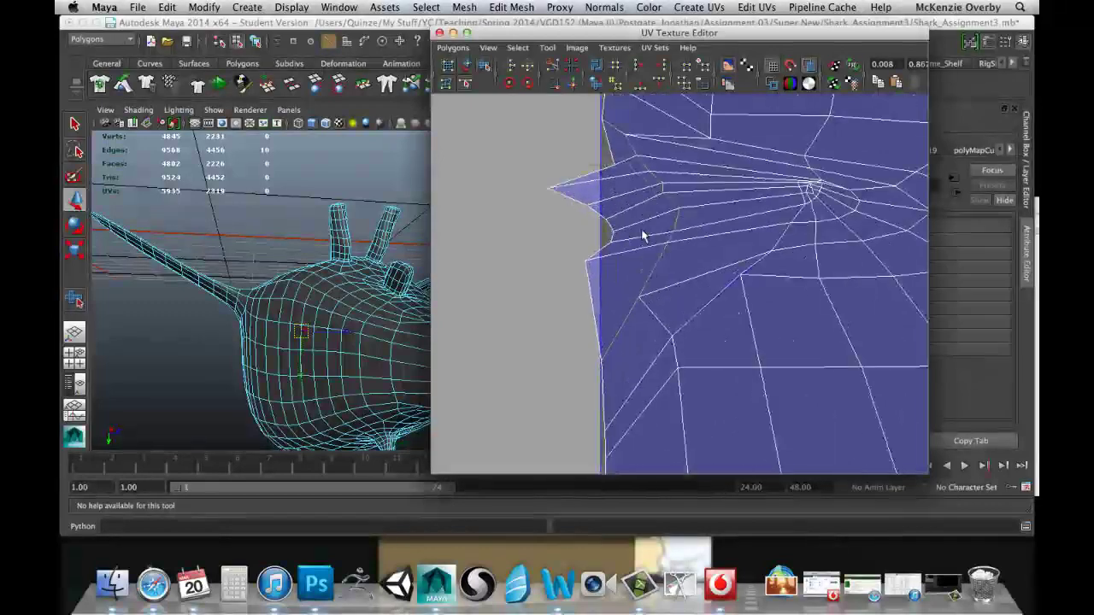
{"action": "middle_click_drag", "start_coordinate": [642, 236], "coordinate": [692, 312], "text": "alt"}
{"action": "scroll", "coordinate": [649, 271], "scroll_direction": "up", "scroll_amount": 3}
{"action": "right_click_drag", "start_coordinate": [636, 220], "coordinate": [648, 213]}
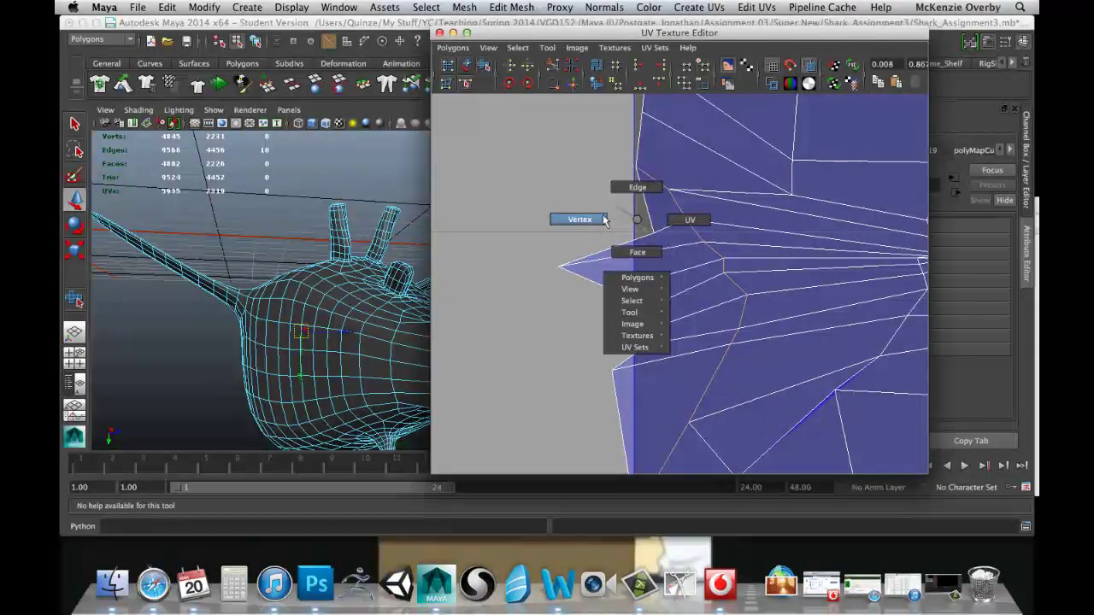
{"action": "left_click", "coordinate": [647, 189]}
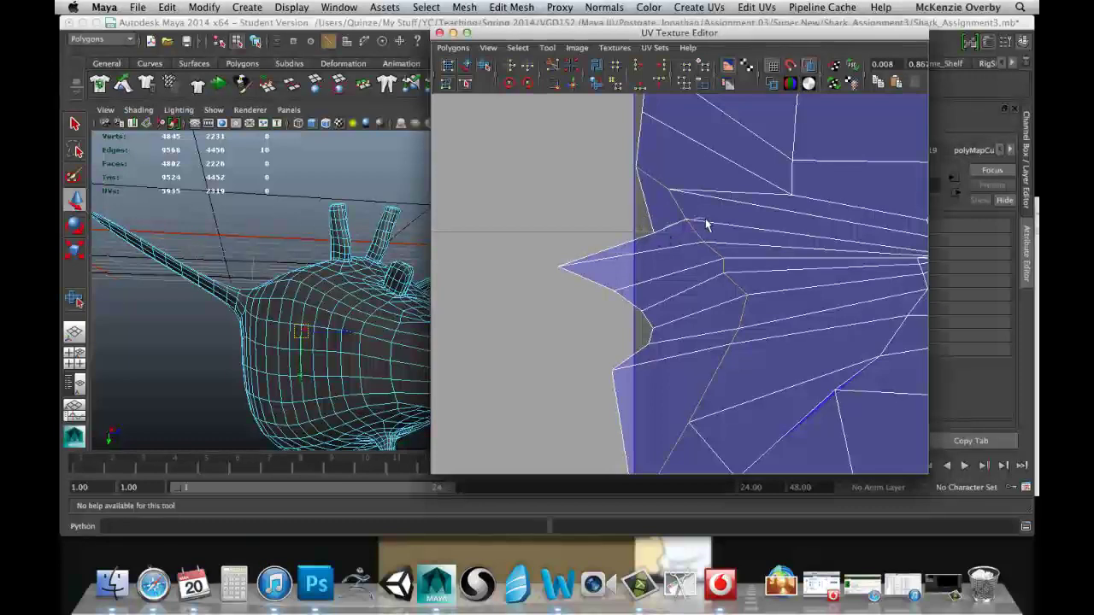
{"action": "right_click_drag", "start_coordinate": [663, 232], "coordinate": [698, 231]}
{"action": "left_click", "coordinate": [655, 233]}
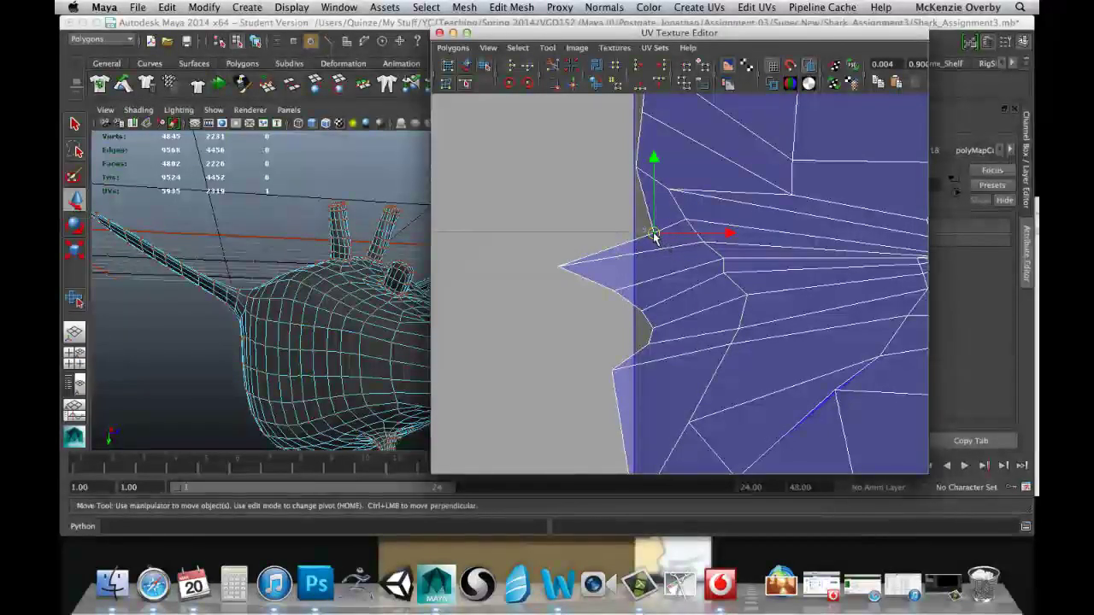
{"action": "left_click_drag", "start_coordinate": [655, 233], "coordinate": [634, 214]}
{"action": "left_click", "coordinate": [560, 267]}
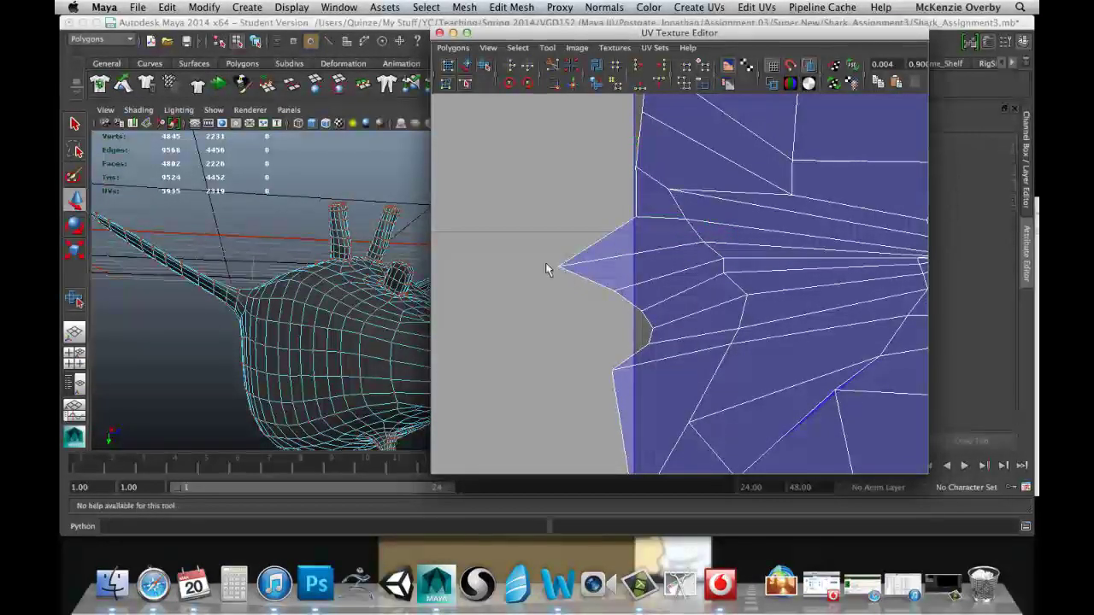
{"action": "left_click_drag", "start_coordinate": [649, 256], "coordinate": [635, 276]}
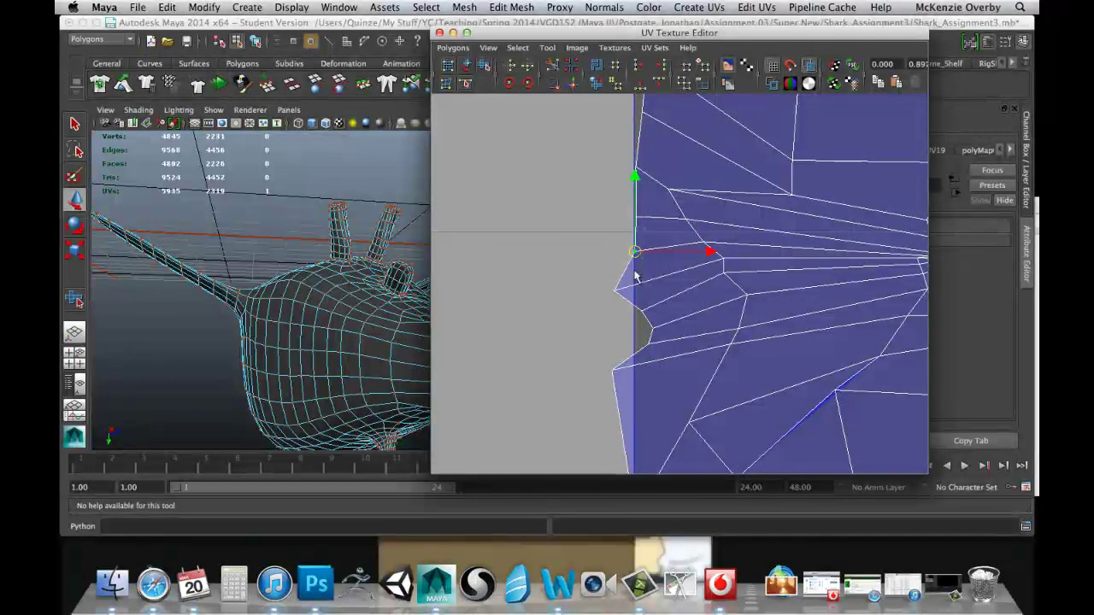
Align the remaining uneven outer-border UVs of the sewn piece down the straight vertical edge of the main shell
{"action": "left_click", "coordinate": [621, 293]}
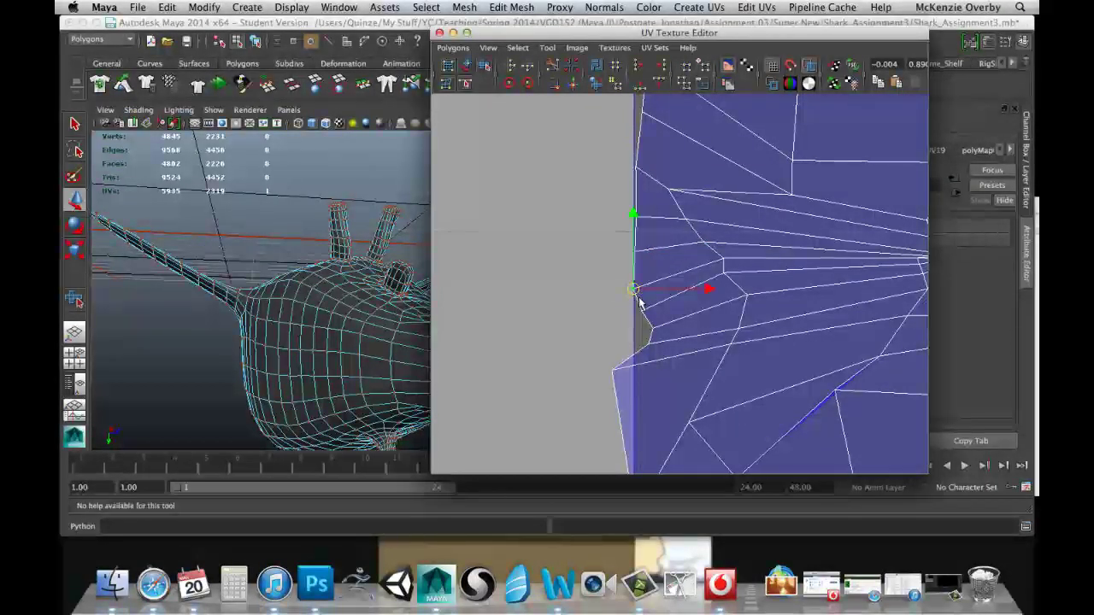
{"action": "left_click", "coordinate": [637, 315]}
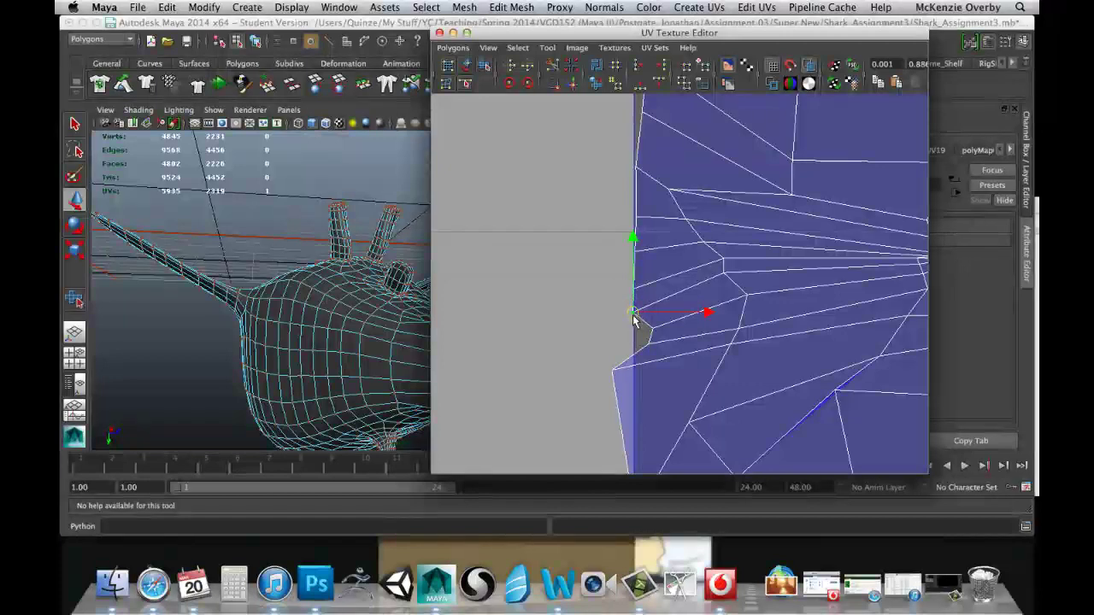
{"action": "left_click", "coordinate": [653, 331]}
{"action": "left_click_drag", "start_coordinate": [654, 332], "coordinate": [634, 437]}
{"action": "scroll", "coordinate": [644, 379], "scroll_direction": "down", "scroll_amount": 5}
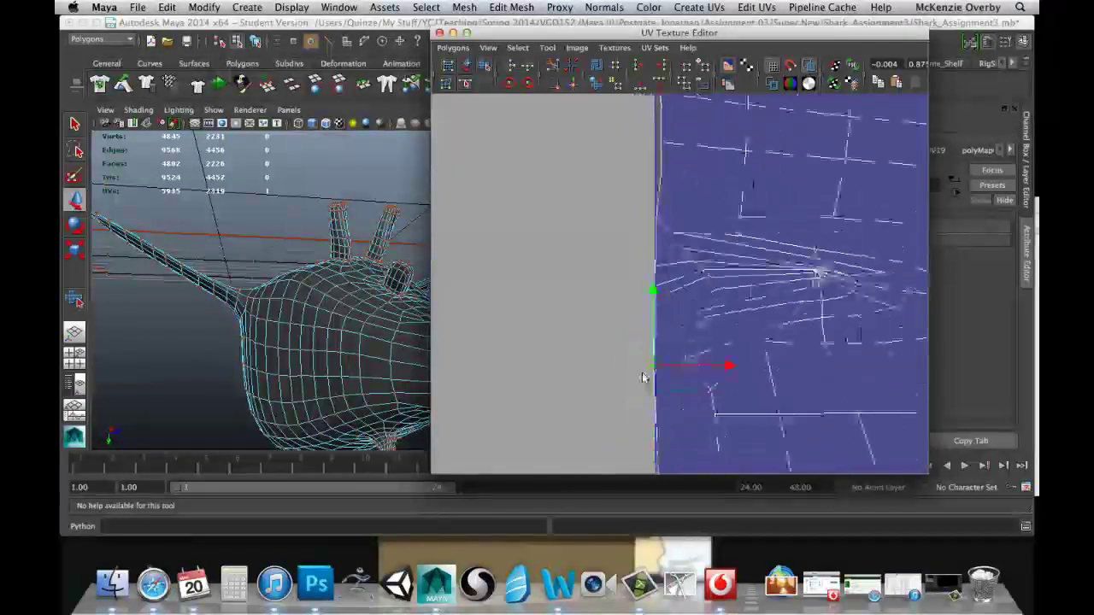
{"action": "middle_click_drag", "start_coordinate": [663, 308], "coordinate": [617, 265], "text": "alt"}
{"action": "scroll", "coordinate": [630, 280], "scroll_direction": "down", "scroll_amount": 1}
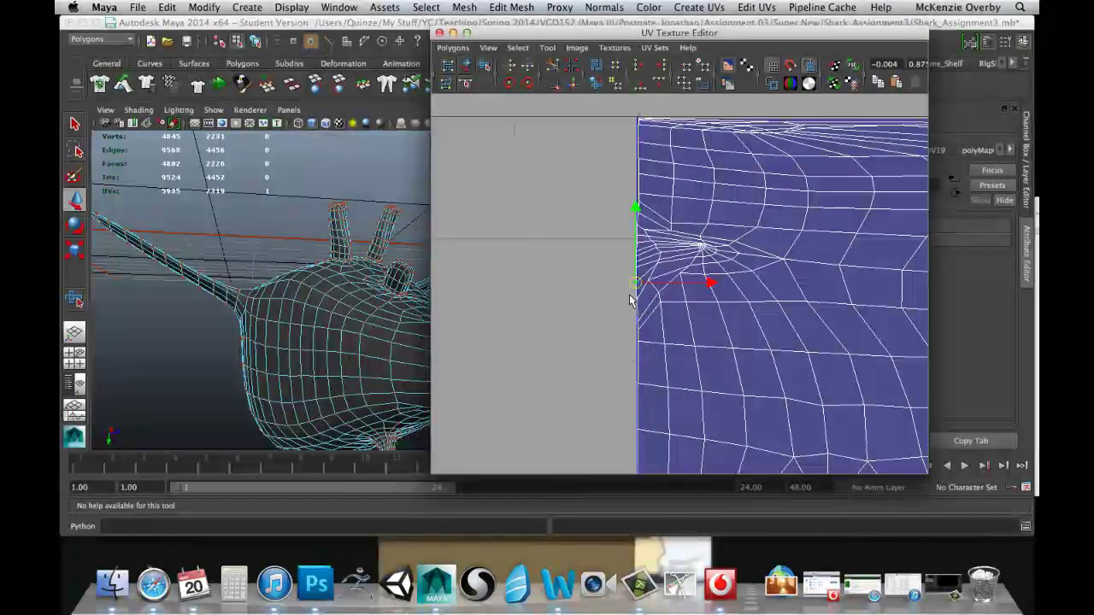
{"action": "middle_click_drag", "start_coordinate": [629, 300], "coordinate": [640, 307]}
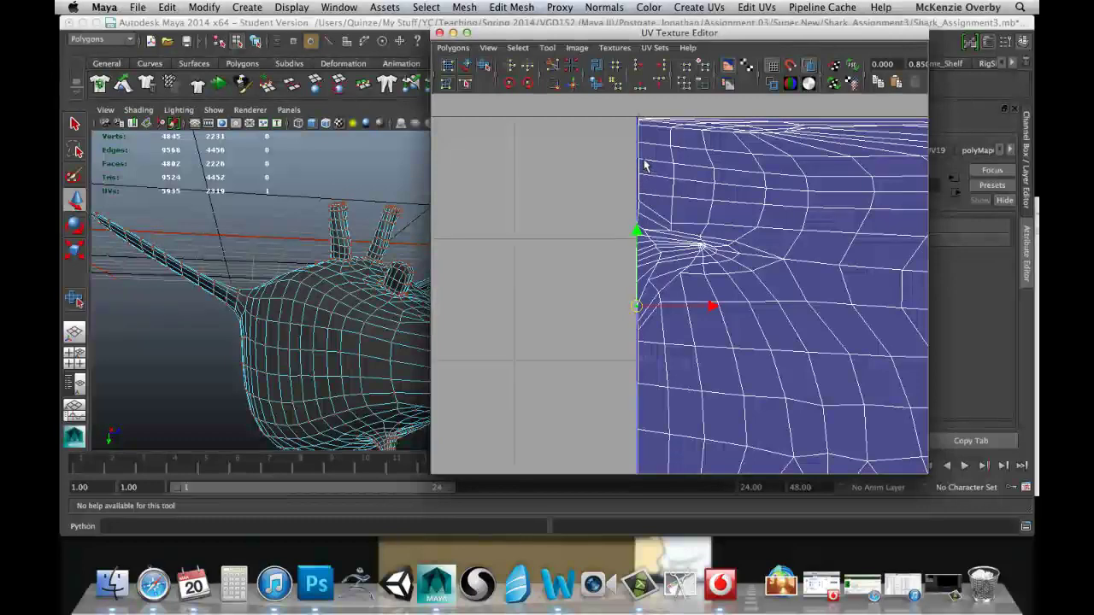
Select the interior UVs around the pinched area, leaving out the outer border UVs, and even them out with the Smooth UV Tool
{"action": "left_click_drag", "start_coordinate": [788, 341], "coordinate": [823, 379]}
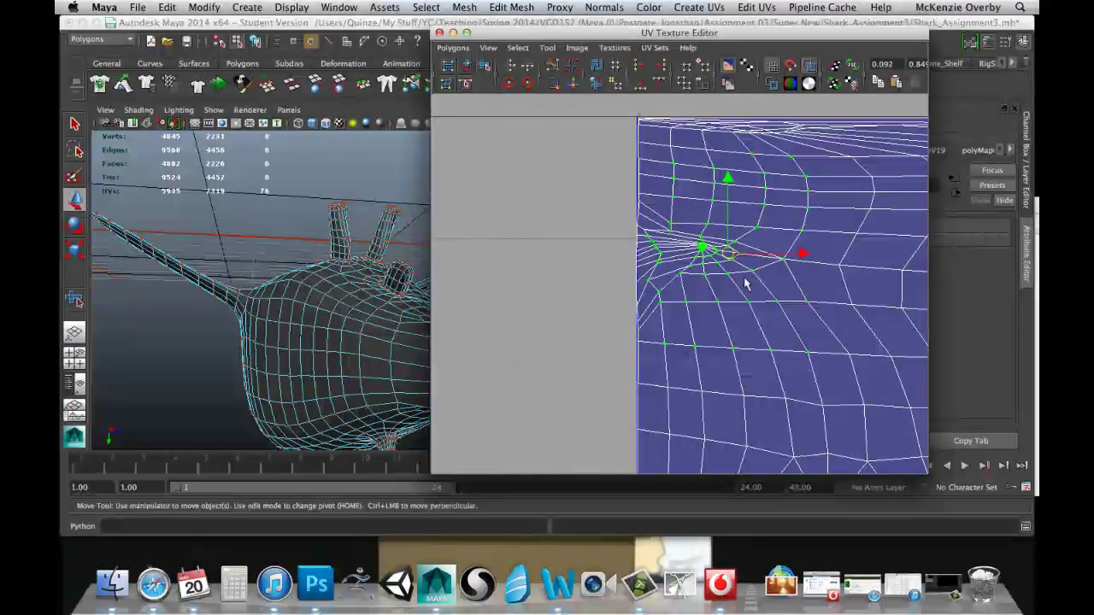
{"action": "left_click_drag", "start_coordinate": [635, 218], "coordinate": [649, 235], "text": "shift"}
{"action": "right_click_drag", "start_coordinate": [650, 236], "coordinate": [676, 232], "text": "alt"}
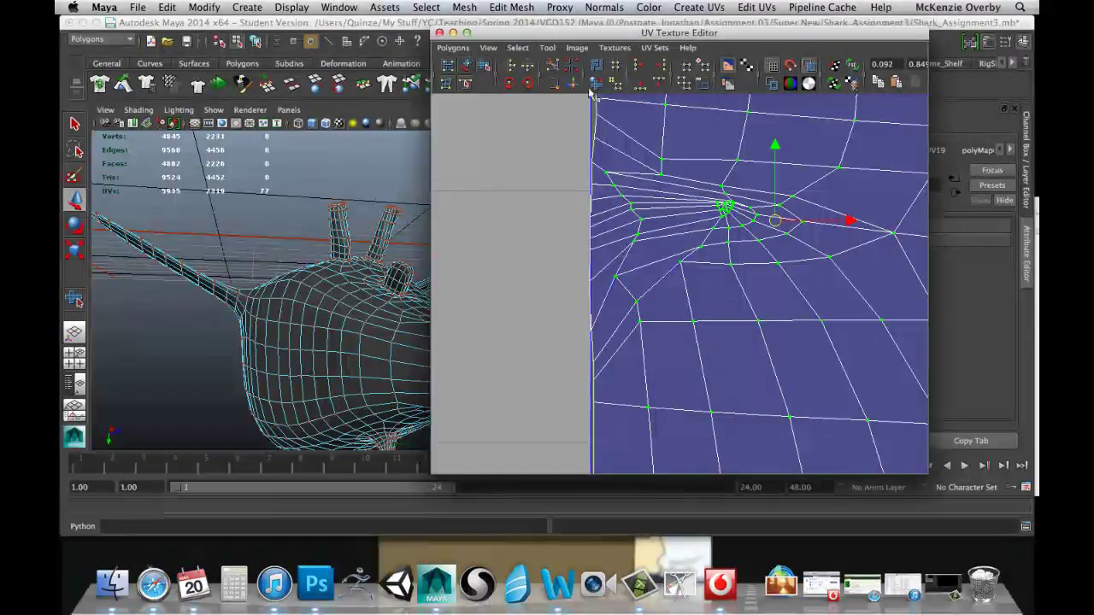
{"action": "left_click", "coordinate": [484, 66]}
{"action": "right_click_drag", "start_coordinate": [697, 262], "coordinate": [671, 282], "text": "alt"}
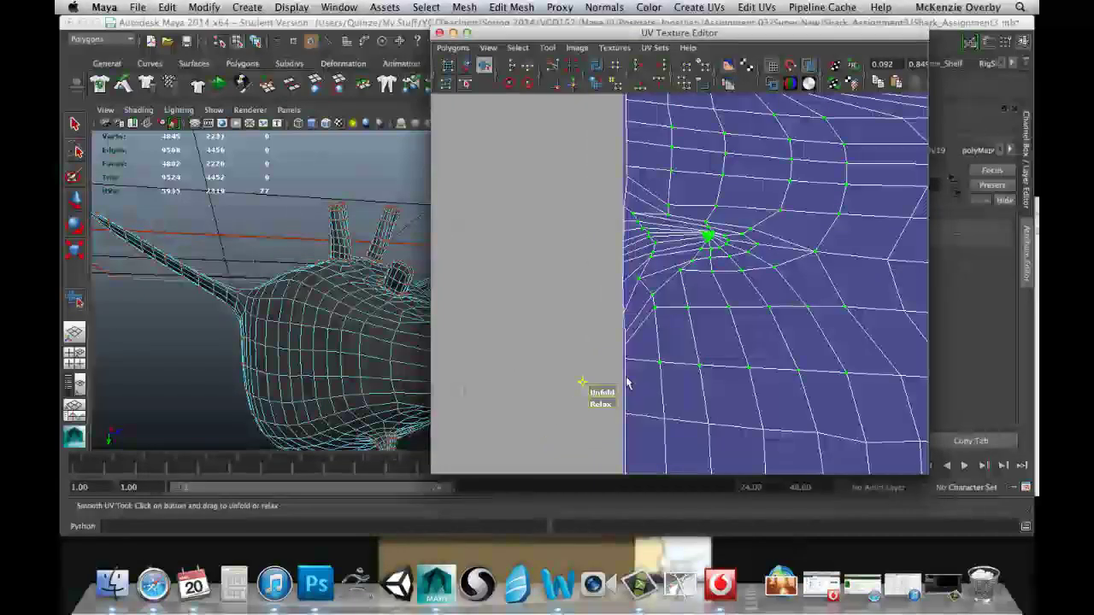
{"action": "left_click_drag", "start_coordinate": [603, 403], "coordinate": [689, 419]}
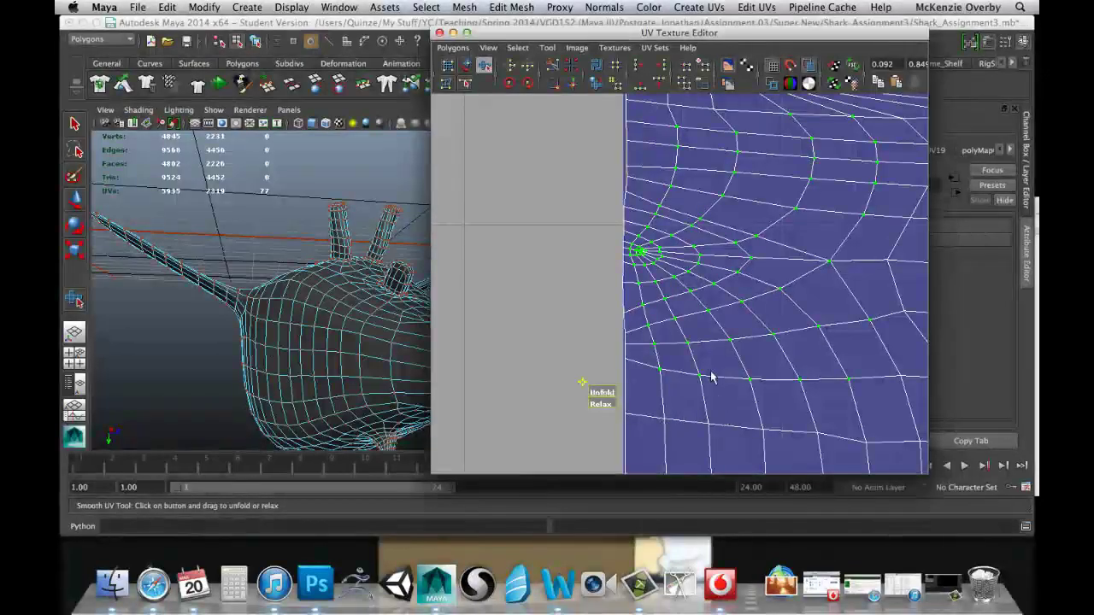
{"action": "left_click_drag", "start_coordinate": [598, 406], "coordinate": [647, 396]}
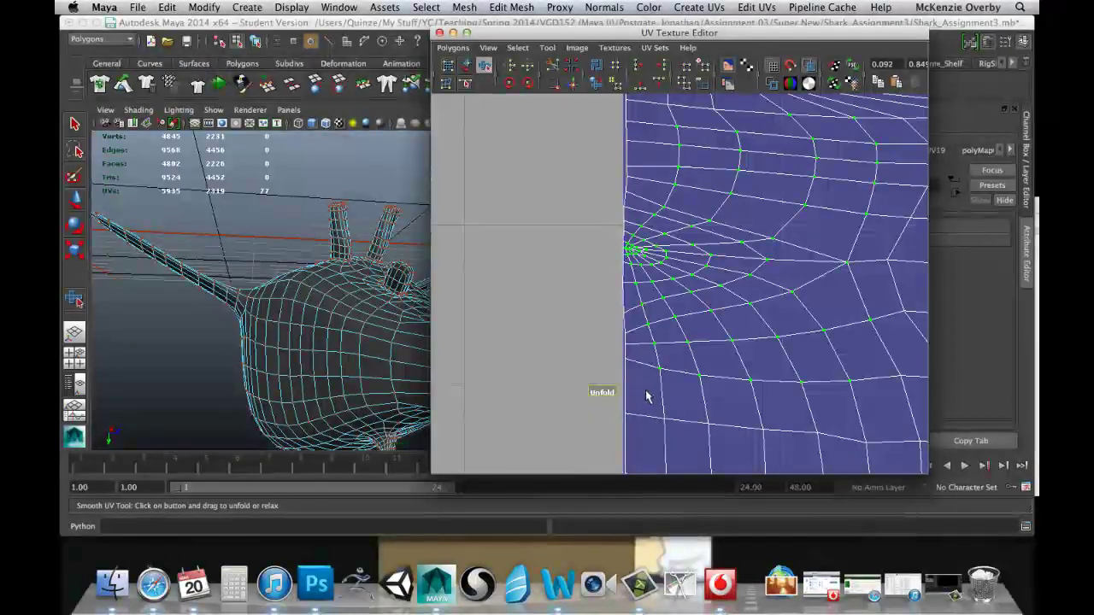
{"action": "scroll", "coordinate": [781, 264], "scroll_direction": "down", "scroll_amount": 3}
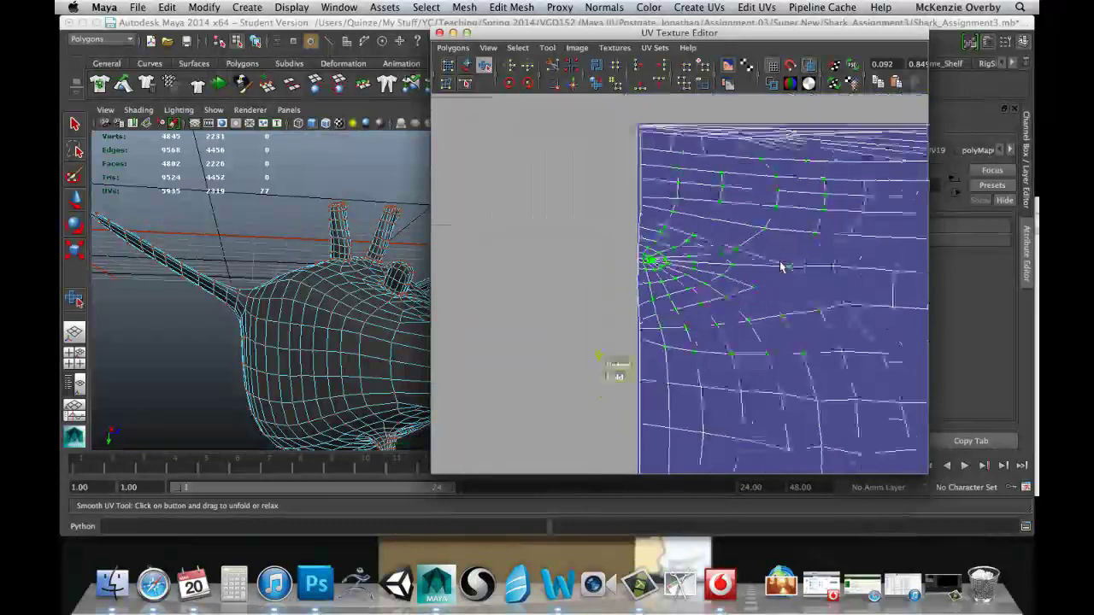
{"action": "scroll", "coordinate": [781, 267], "scroll_direction": "down", "scroll_amount": 3}
{"action": "left_click", "coordinate": [689, 310]}
{"action": "scroll", "coordinate": [688, 310], "scroll_direction": "up", "scroll_amount": 6}
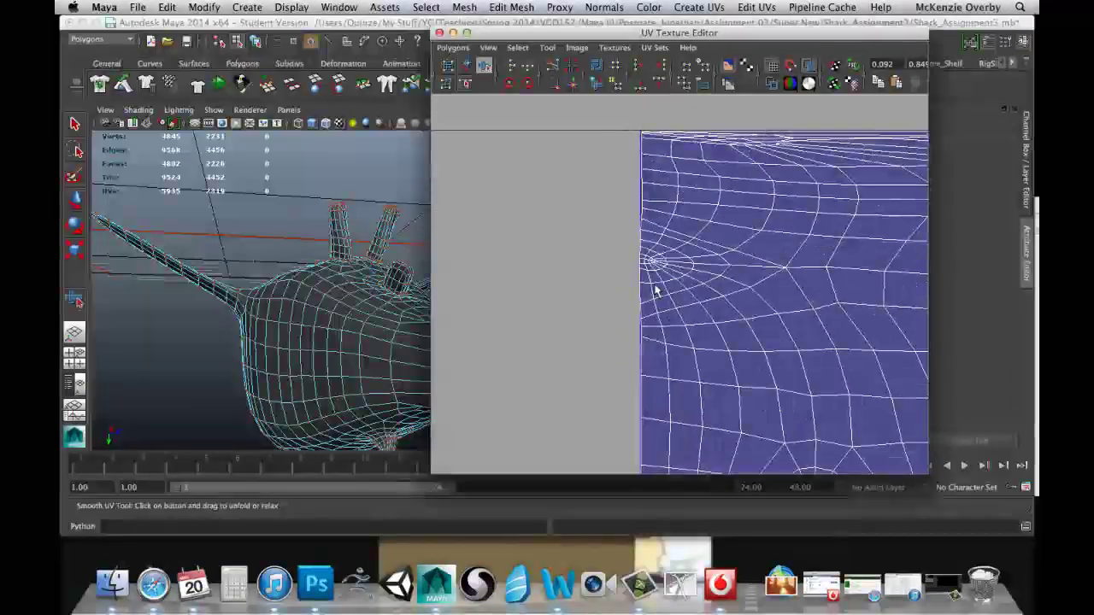
Move the uppermost indented UV of the pinched area near U 1 outward onto the main shell's straight vertical edge
{"action": "middle_click_drag", "start_coordinate": [735, 312], "coordinate": [476, 315], "text": "alt"}
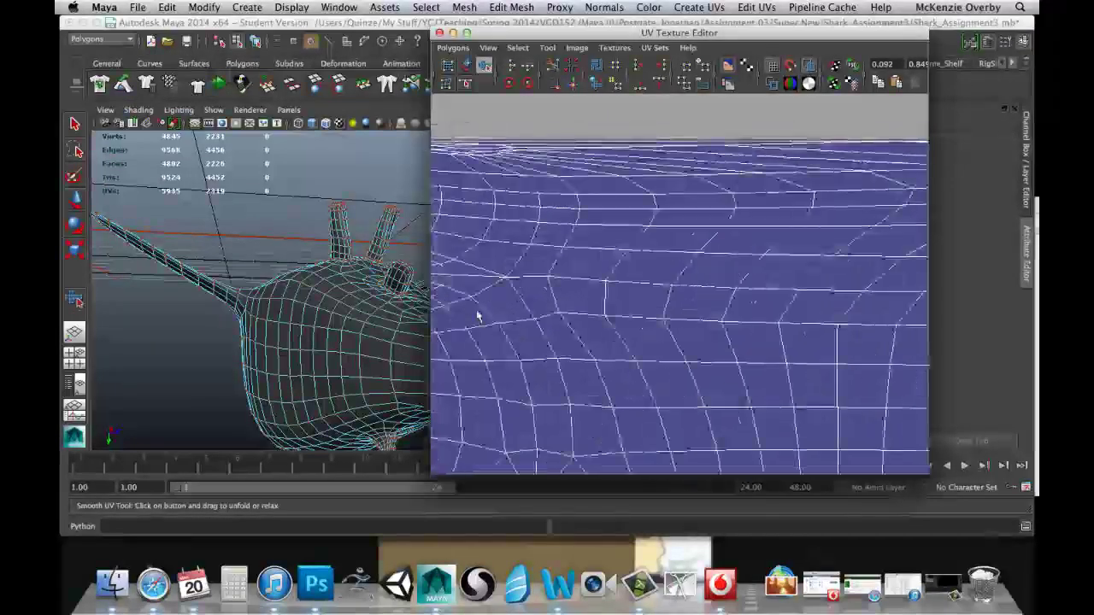
{"action": "scroll", "coordinate": [721, 316], "scroll_direction": "down", "scroll_amount": 5}
{"action": "middle_click_drag", "start_coordinate": [838, 316], "coordinate": [605, 336], "text": "alt"}
{"action": "right_click_drag", "start_coordinate": [728, 324], "coordinate": [885, 290], "text": "alt"}
{"action": "middle_click_drag", "start_coordinate": [897, 292], "coordinate": [593, 308], "text": "alt"}
{"action": "right_click_drag", "start_coordinate": [633, 313], "coordinate": [733, 311], "text": "alt"}
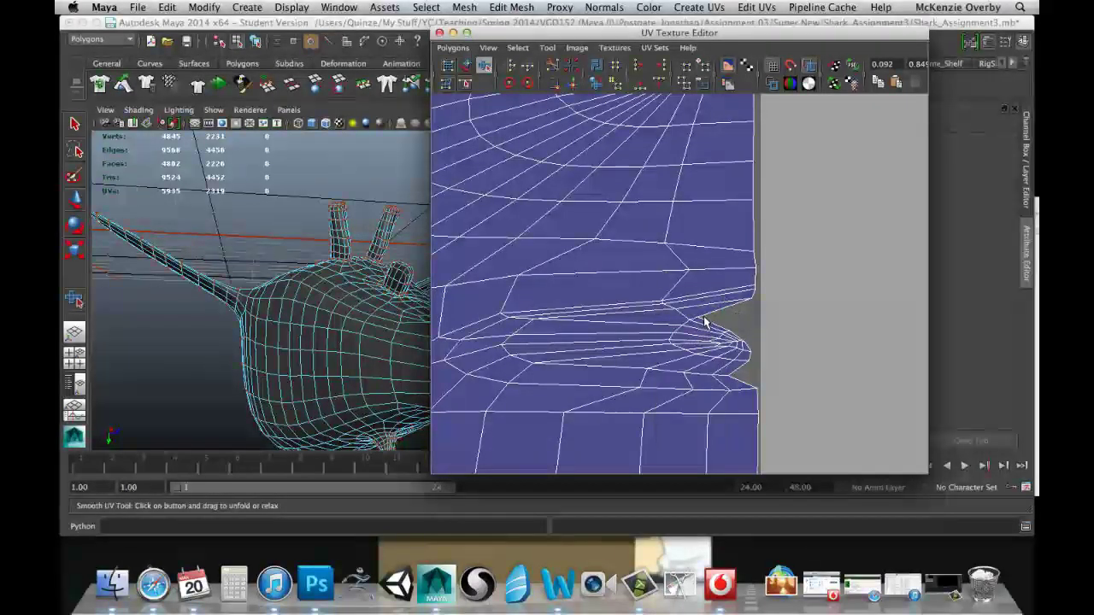
{"action": "left_click", "coordinate": [701, 320]}
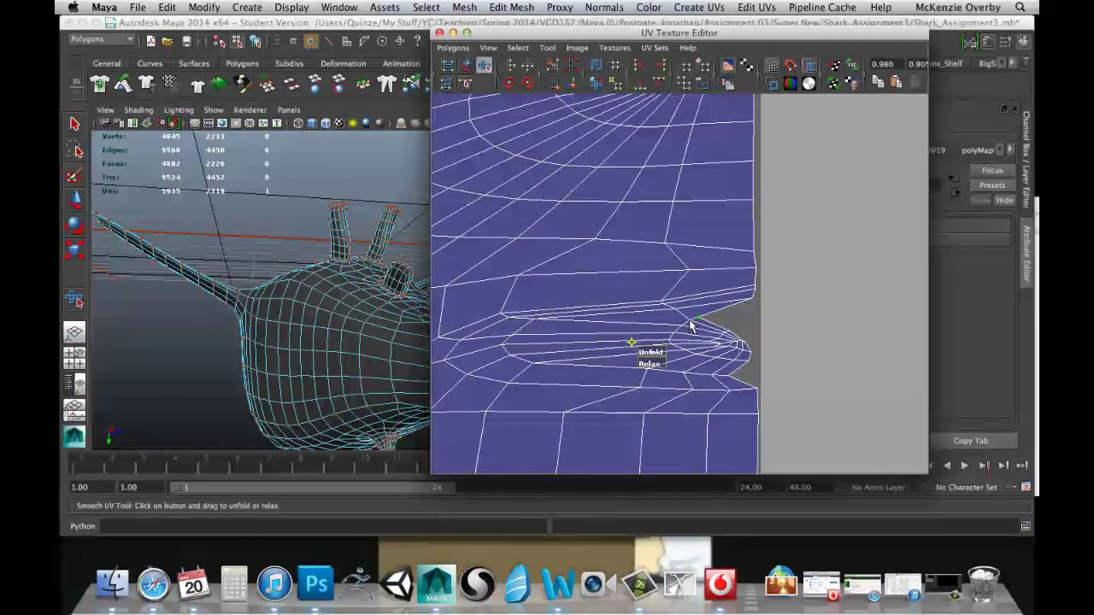
{"action": "key", "text": "w"}
{"action": "key", "text": "q"}
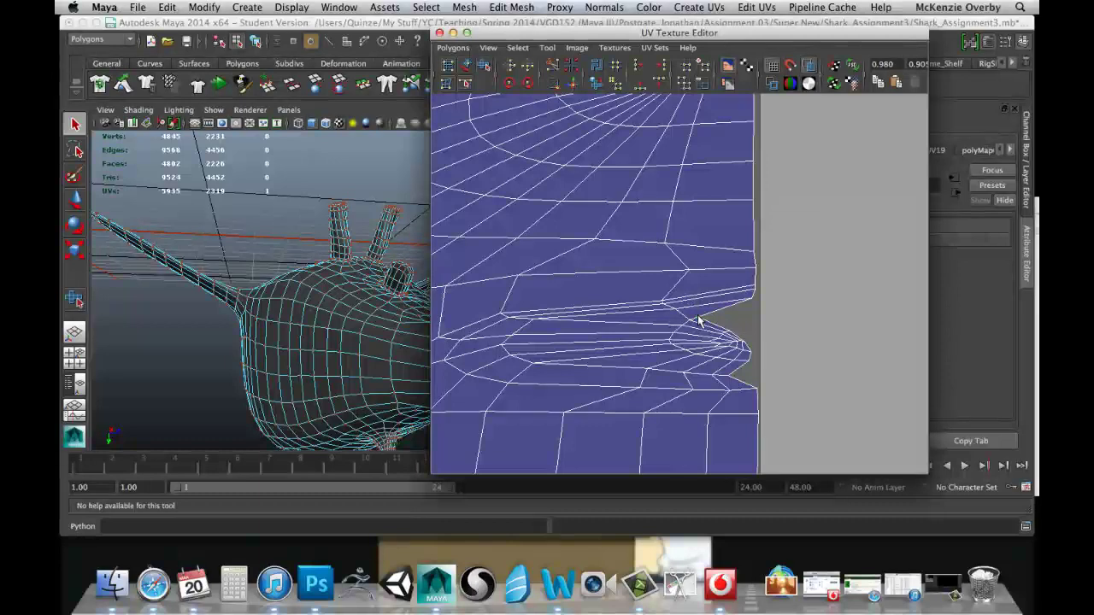
{"action": "key", "text": "w"}
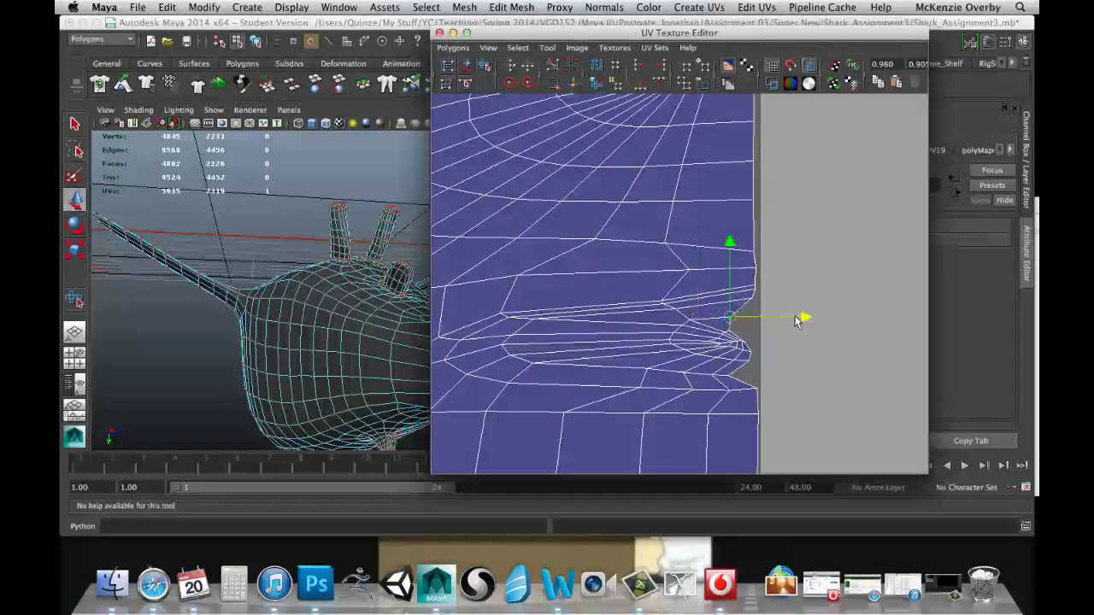
{"action": "left_click_drag", "start_coordinate": [796, 320], "coordinate": [832, 318]}
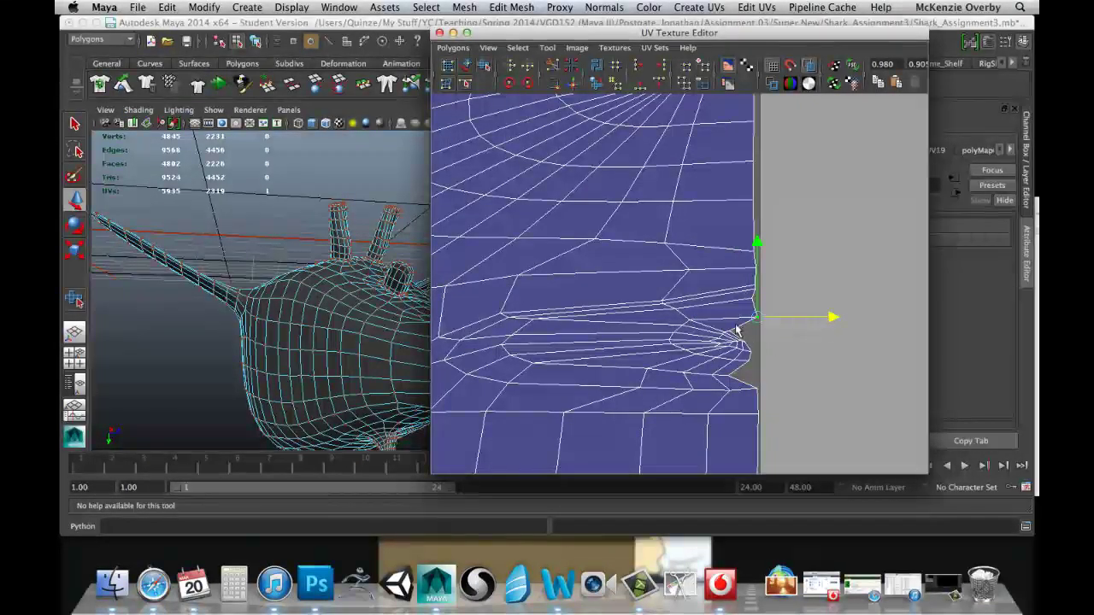
Align the remaining indented border UVs around the pinched area with the main shell's straight vertical edge near U 1
{"action": "scroll", "coordinate": [737, 329], "scroll_direction": "up", "scroll_amount": 3}
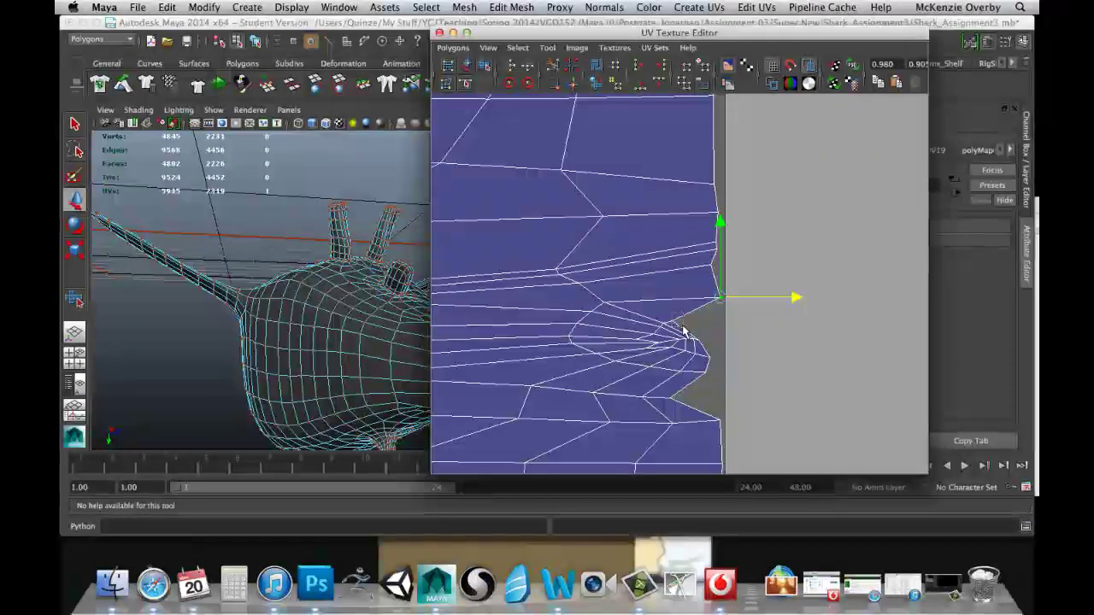
{"action": "left_click", "coordinate": [673, 322]}
{"action": "left_click_drag", "start_coordinate": [744, 321], "coordinate": [777, 344]}
{"action": "left_click", "coordinate": [700, 339]}
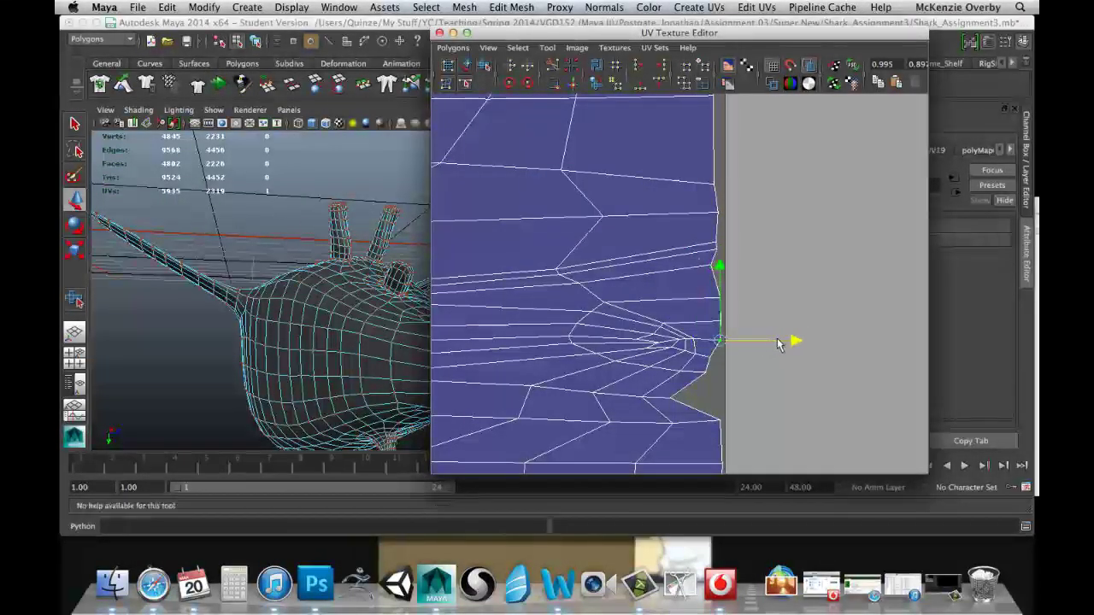
{"action": "left_click", "coordinate": [707, 357]}
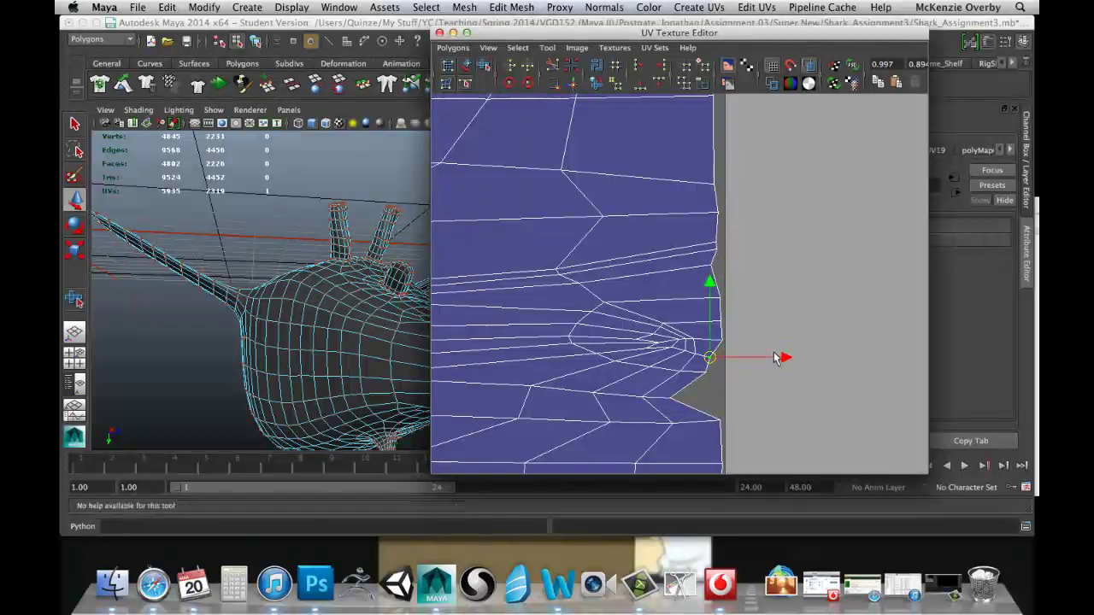
{"action": "mouse_move", "coordinate": [786, 359]}
{"action": "left_mouse_down"}
{"action": "mouse_move", "coordinate": [798, 359]}
{"action": "mouse_move", "coordinate": [798, 374]}
{"action": "left_mouse_up"}
{"action": "left_click", "coordinate": [707, 373]}
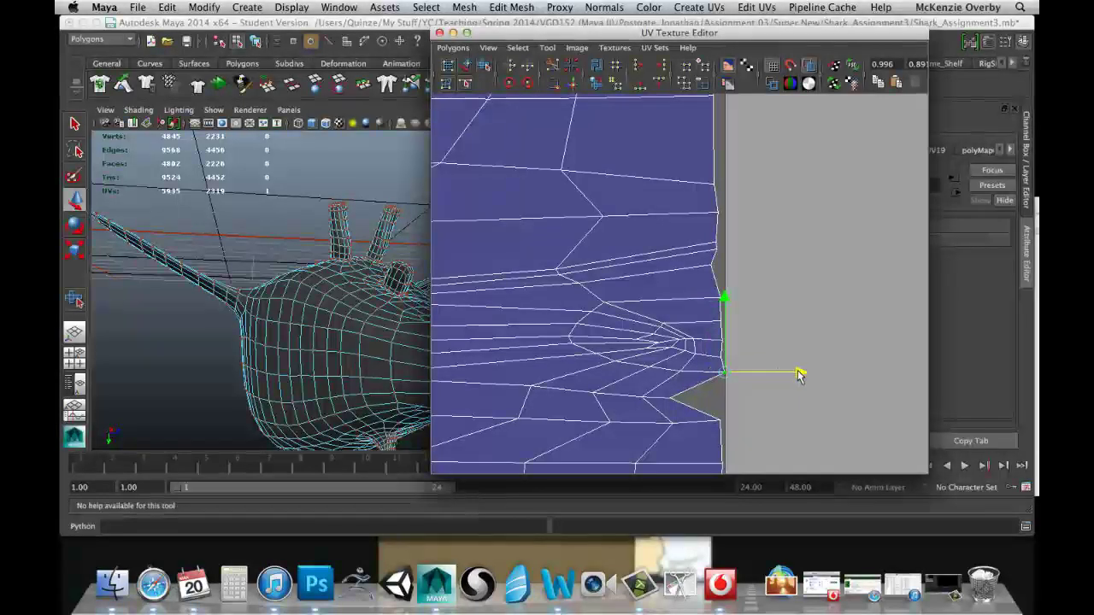
{"action": "left_click", "coordinate": [673, 398]}
{"action": "left_click_drag", "start_coordinate": [744, 398], "coordinate": [790, 407]}
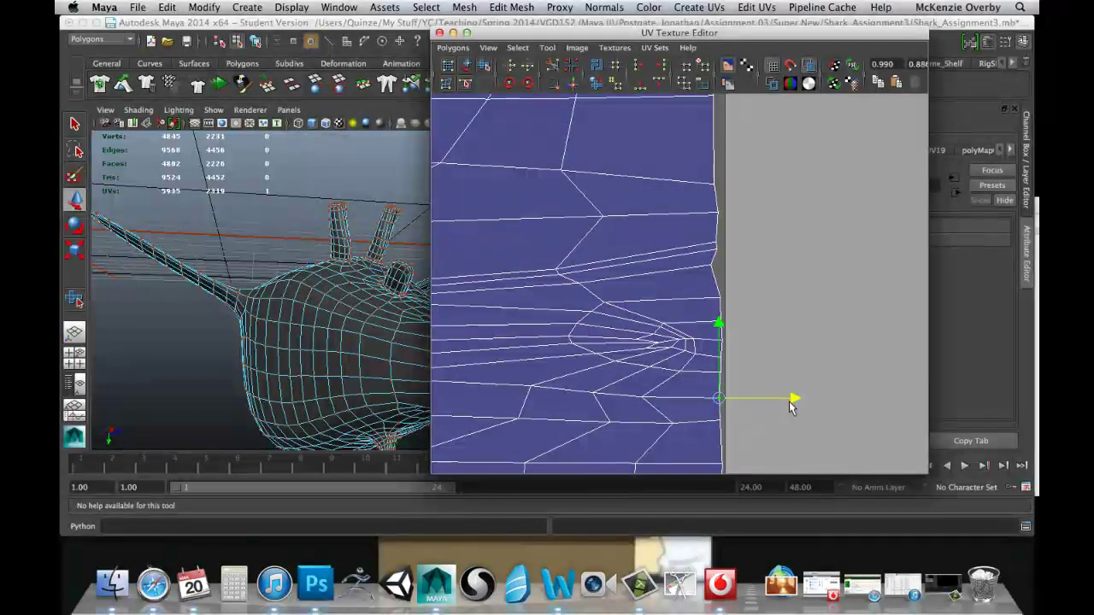
{"action": "left_click", "coordinate": [708, 266]}
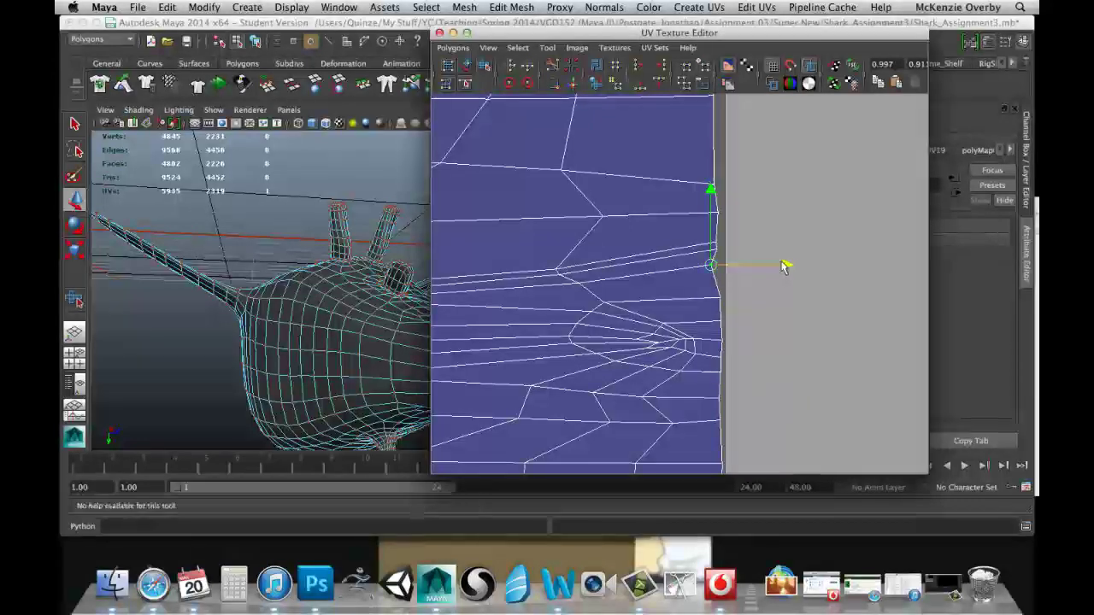
{"action": "left_click_drag", "start_coordinate": [785, 267], "coordinate": [791, 267]}
Spread the border UVs above the pinched area upward and those below it downward along the vertical edge near U 1
{"action": "right_click_drag", "start_coordinate": [757, 258], "coordinate": [752, 285], "text": "alt"}
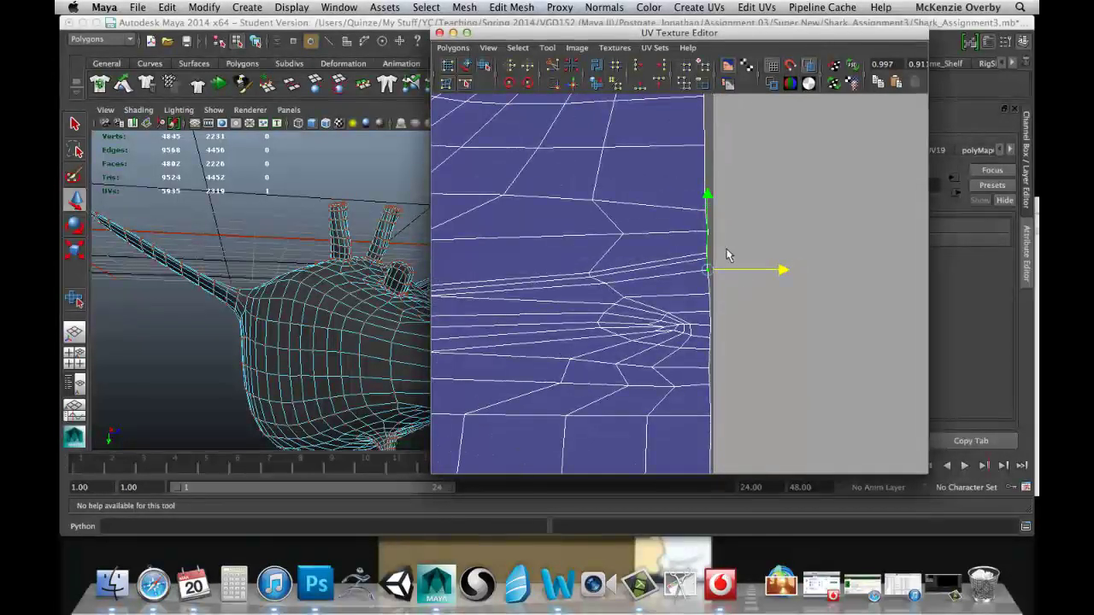
{"action": "left_click", "coordinate": [725, 246]}
{"action": "left_click", "coordinate": [704, 251]}
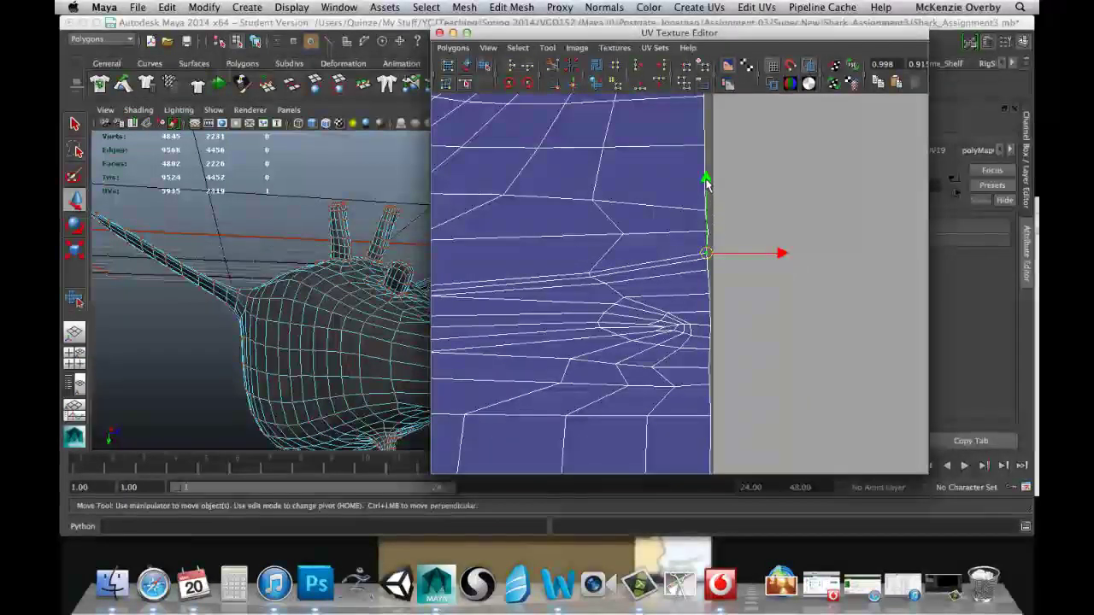
{"action": "left_click_drag", "start_coordinate": [707, 176], "coordinate": [706, 164]}
{"action": "left_click_drag", "start_coordinate": [725, 235], "coordinate": [688, 189]}
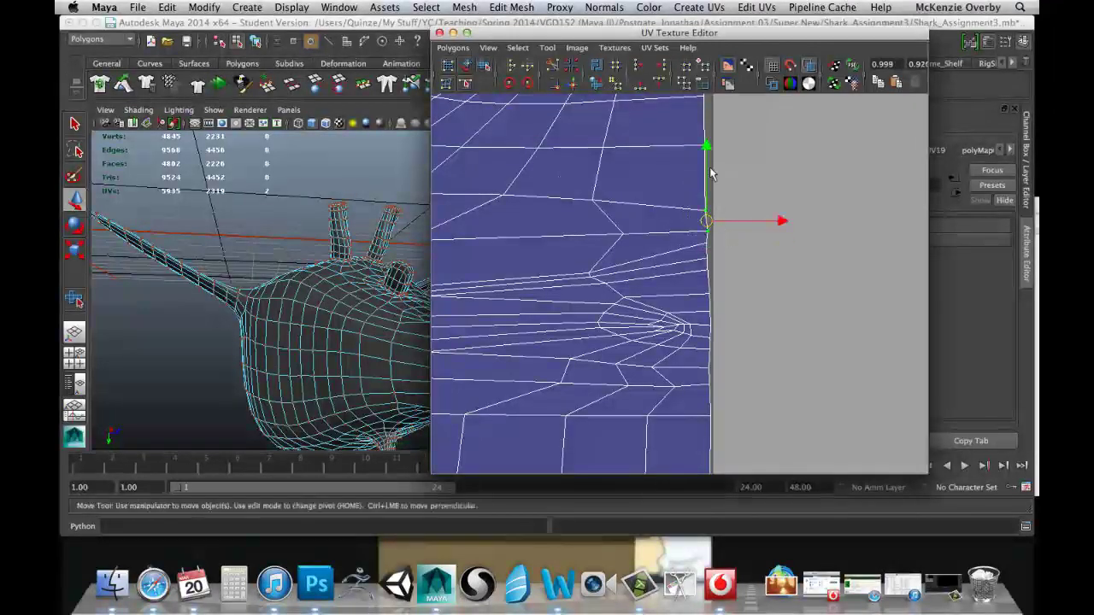
{"action": "left_click_drag", "start_coordinate": [706, 152], "coordinate": [700, 118]}
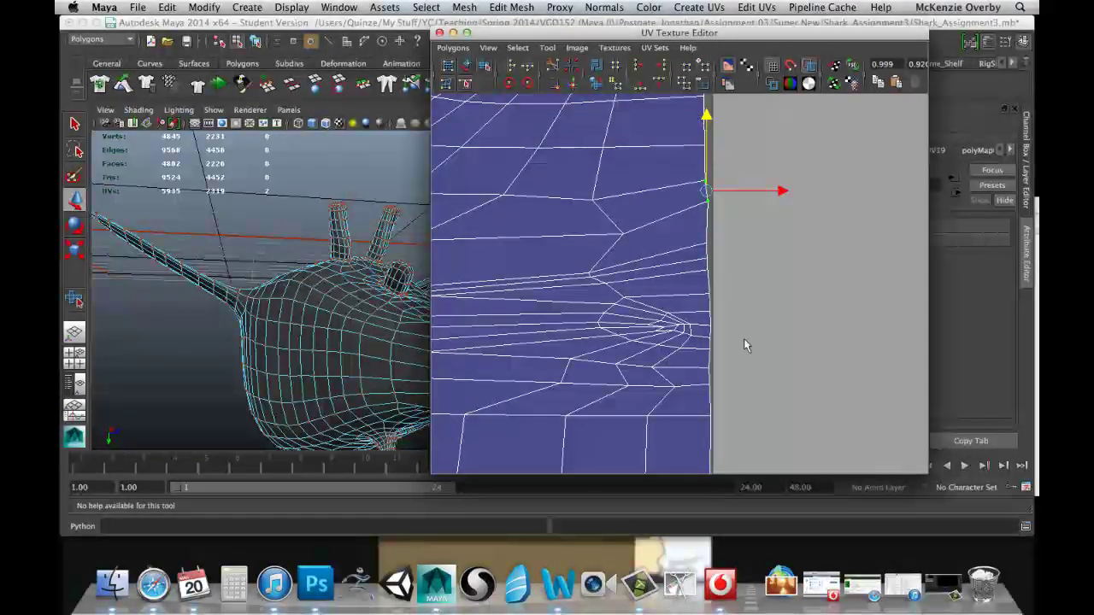
{"action": "middle_click_drag", "start_coordinate": [728, 351], "coordinate": [721, 288], "text": "alt"}
{"action": "left_click_drag", "start_coordinate": [685, 318], "coordinate": [730, 371]}
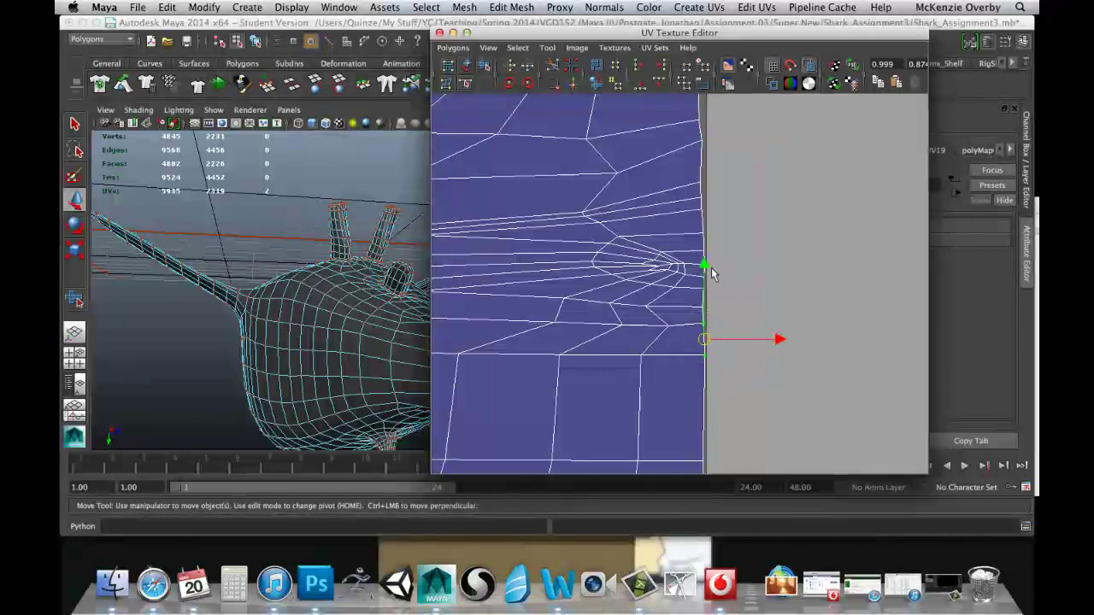
{"action": "left_click_drag", "start_coordinate": [709, 268], "coordinate": [709, 317]}
{"action": "scroll", "coordinate": [704, 325], "scroll_direction": "down", "scroll_amount": 3}
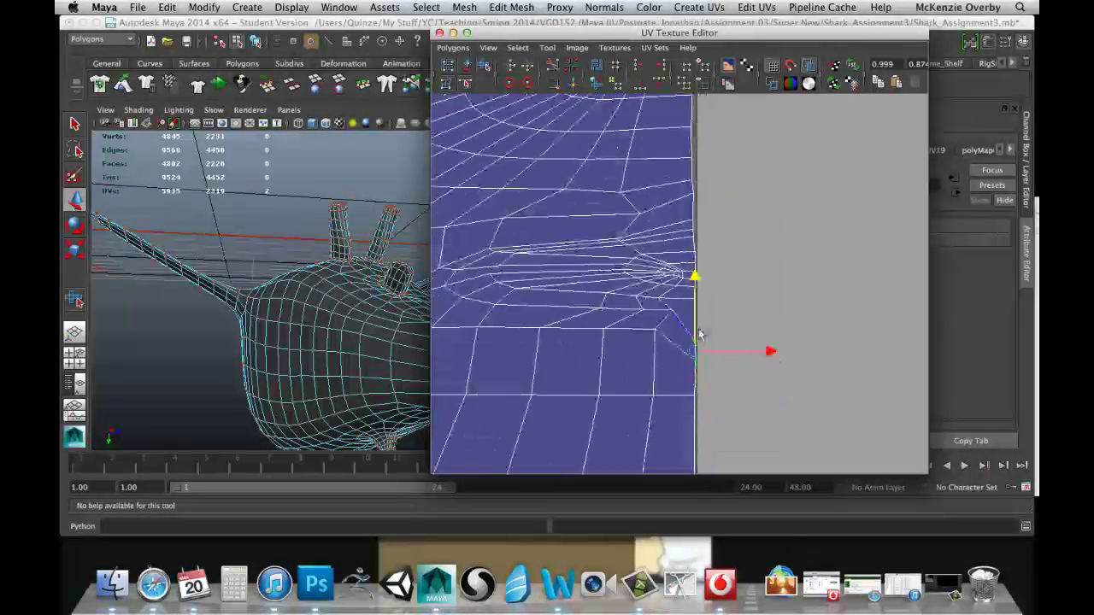
Select the interior UVs around the pinched area near U 1, leaving out the border UVs, and unfold them with the Smooth UV Tool
{"action": "scroll", "coordinate": [693, 330], "scroll_direction": "down", "scroll_amount": 4}
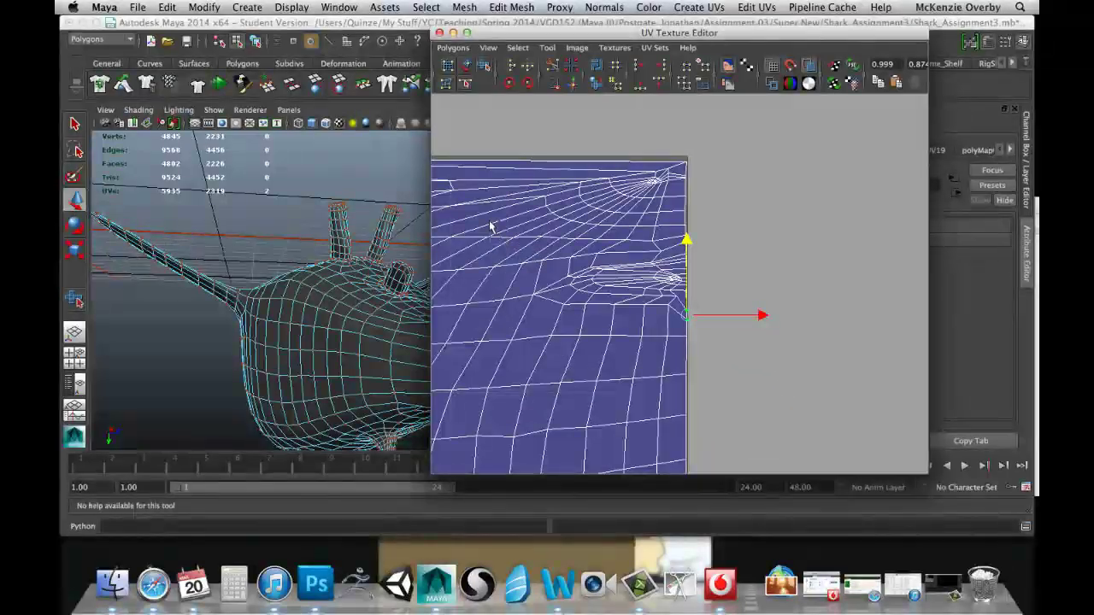
{"action": "left_click_drag", "start_coordinate": [491, 225], "coordinate": [683, 358]}
{"action": "key", "text": "r"}
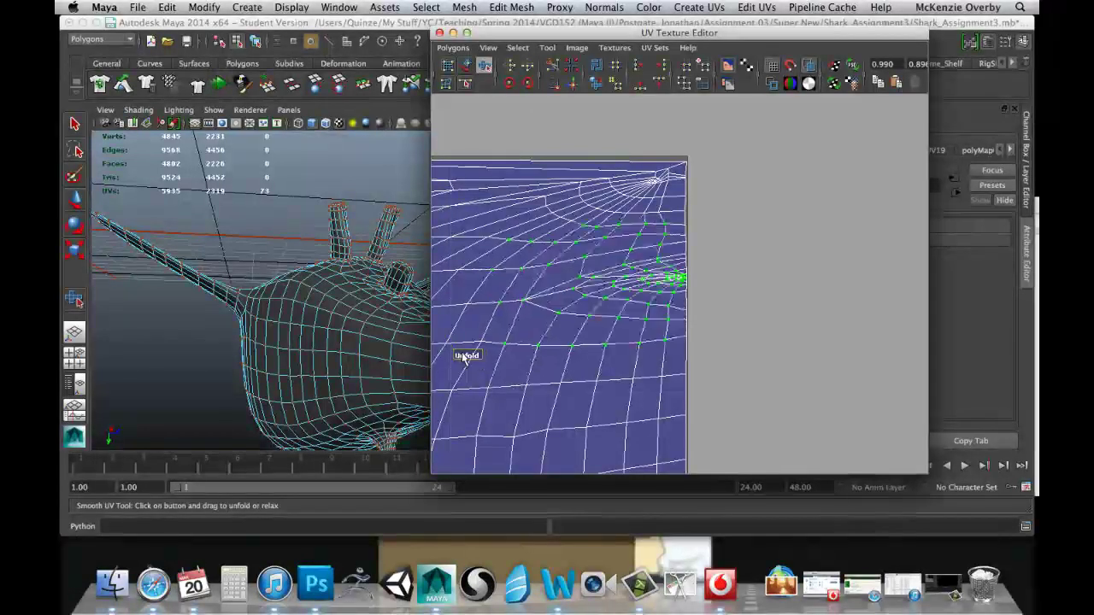
{"action": "left_click_drag", "start_coordinate": [464, 357], "coordinate": [649, 339]}
{"action": "scroll", "coordinate": [649, 339], "scroll_direction": "up", "scroll_amount": 5}
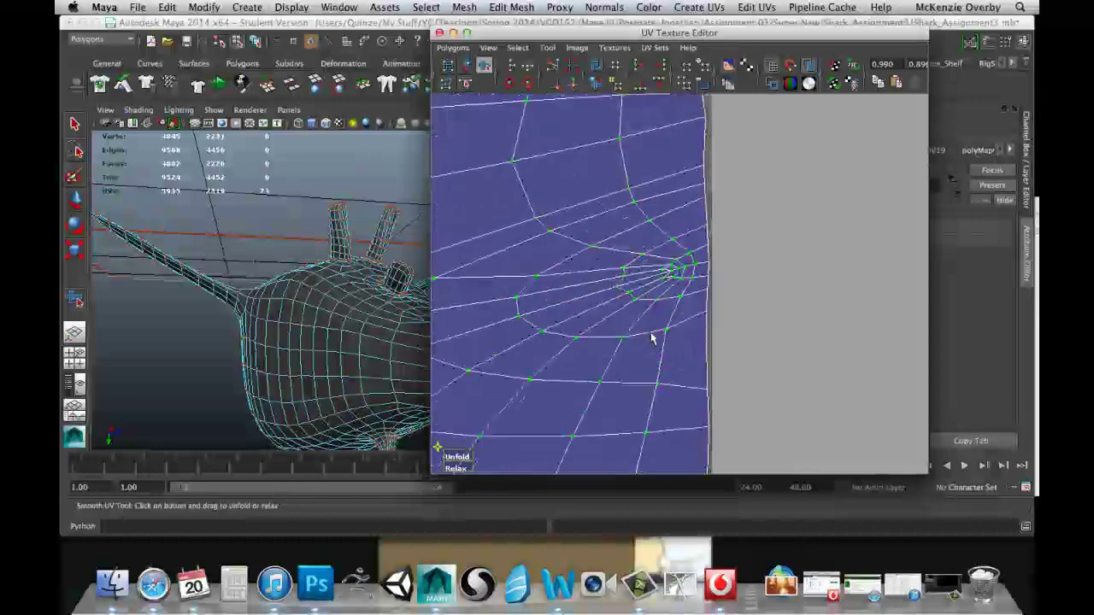
{"action": "scroll", "coordinate": [610, 310], "scroll_direction": "down", "scroll_amount": 4}
{"action": "scroll", "coordinate": [653, 317], "scroll_direction": "up", "scroll_amount": 6}
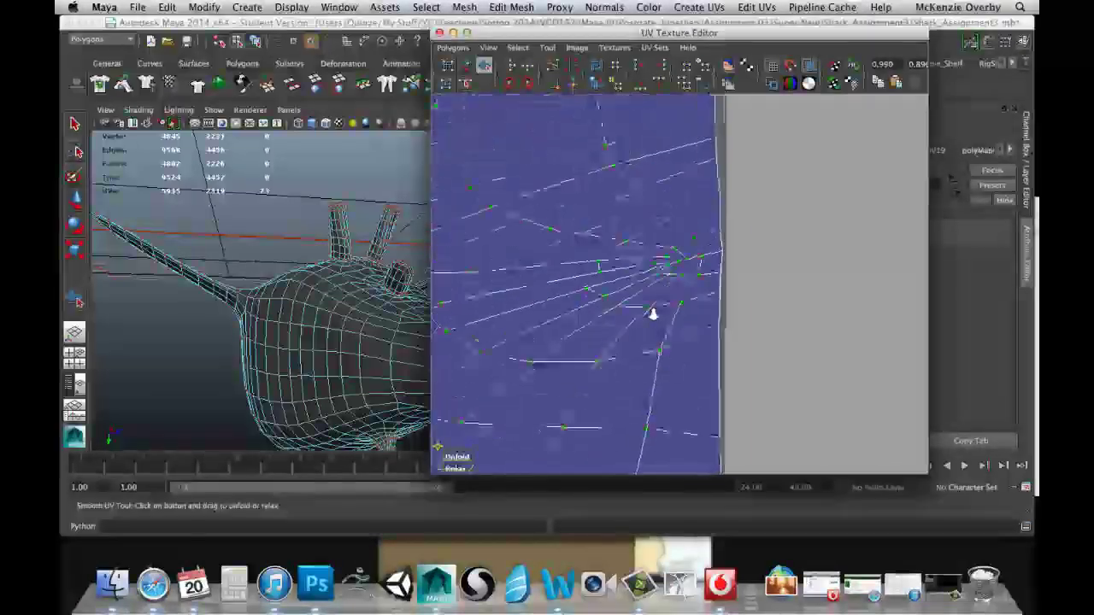
{"action": "scroll", "coordinate": [633, 328], "scroll_direction": "down", "scroll_amount": 6}
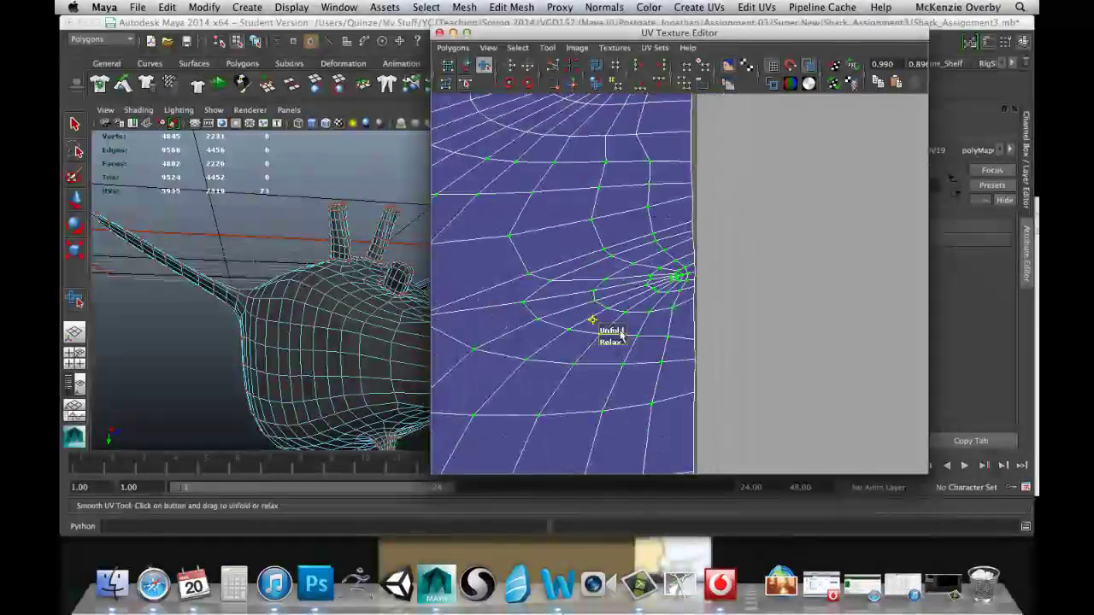
Select the whole thin detached UV shell outside the main shell's U 0 border and move it horizontally closer to that border
{"action": "middle_click_drag", "start_coordinate": [622, 335], "coordinate": [700, 326], "text": "alt"}
{"action": "scroll", "coordinate": [640, 342], "scroll_direction": "down", "scroll_amount": 3}
{"action": "middle_click_drag", "start_coordinate": [640, 341], "coordinate": [832, 330], "text": "alt"}
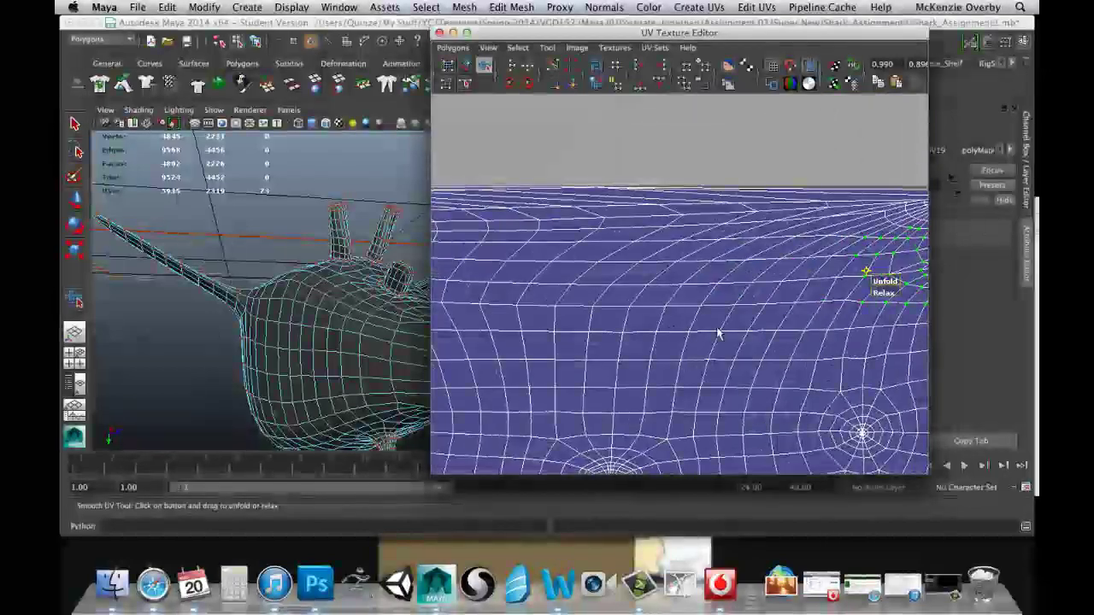
{"action": "scroll", "coordinate": [671, 329], "scroll_direction": "down", "scroll_amount": 3}
{"action": "scroll", "coordinate": [649, 336], "scroll_direction": "up", "scroll_amount": 3}
{"action": "scroll", "coordinate": [715, 324], "scroll_direction": "down", "scroll_amount": 3}
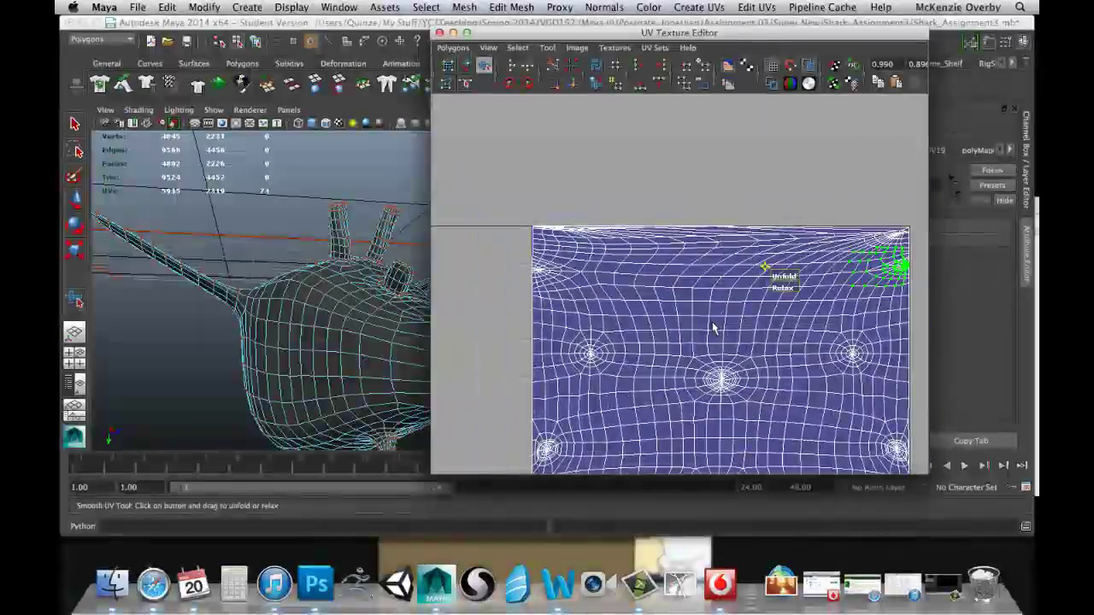
{"action": "middle_click_drag", "start_coordinate": [562, 325], "coordinate": [604, 119], "text": "alt"}
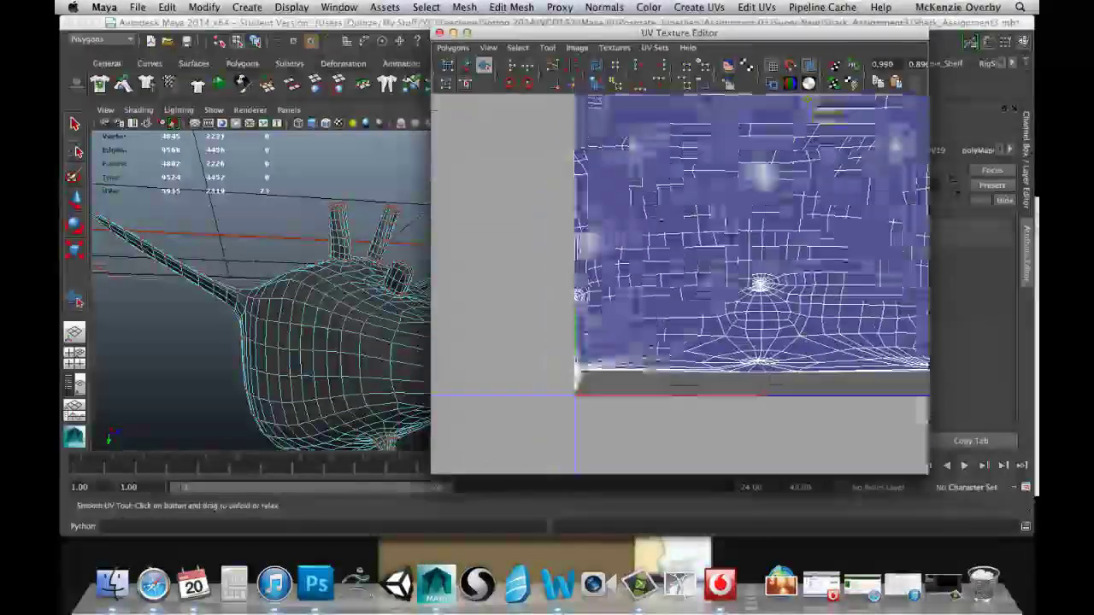
{"action": "scroll", "coordinate": [661, 266], "scroll_direction": "up", "scroll_amount": 4}
{"action": "middle_click_drag", "start_coordinate": [461, 188], "coordinate": [682, 259], "text": "alt"}
{"action": "right_click_drag", "start_coordinate": [682, 259], "coordinate": [816, 259], "text": "alt"}
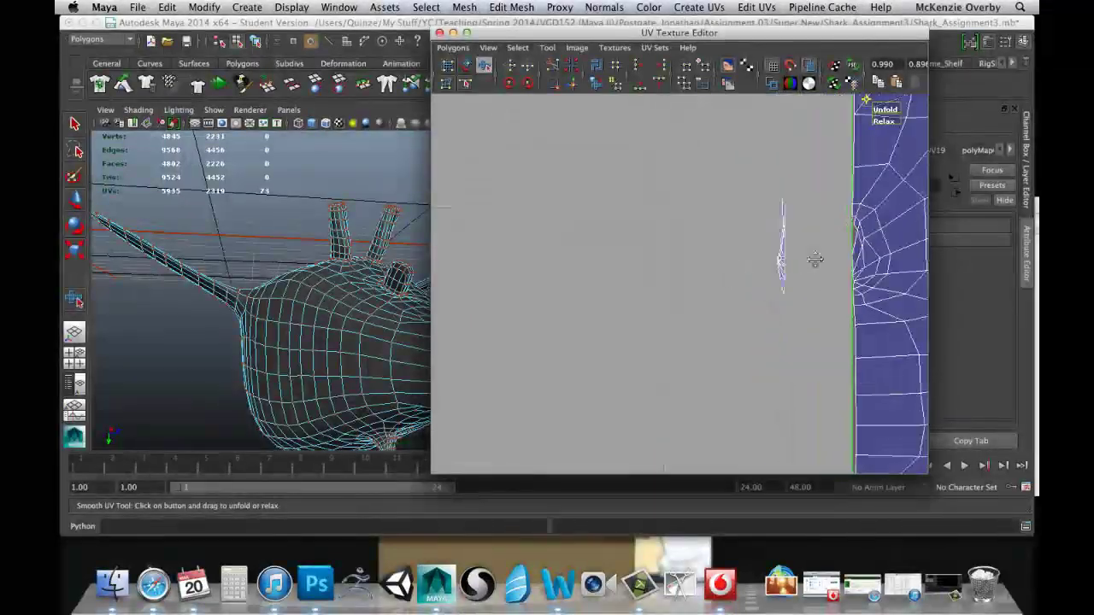
{"action": "middle_click_drag", "start_coordinate": [815, 259], "coordinate": [700, 298], "text": "alt"}
{"action": "right_click_drag", "start_coordinate": [700, 297], "coordinate": [777, 295], "text": "alt"}
{"action": "middle_click_drag", "start_coordinate": [776, 295], "coordinate": [674, 310], "text": "alt"}
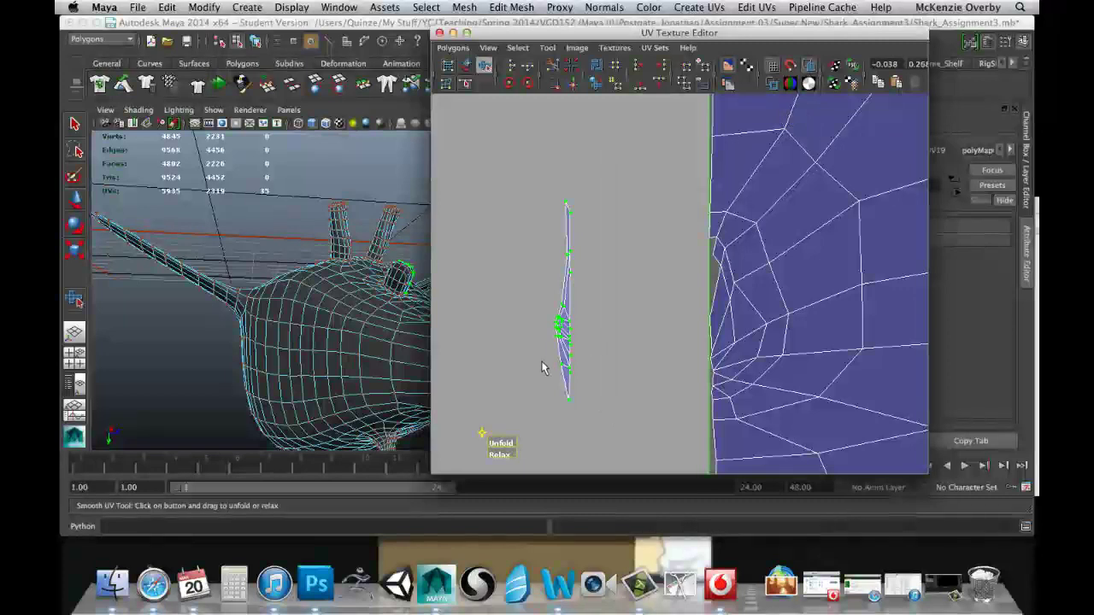
{"action": "key", "text": "q"}
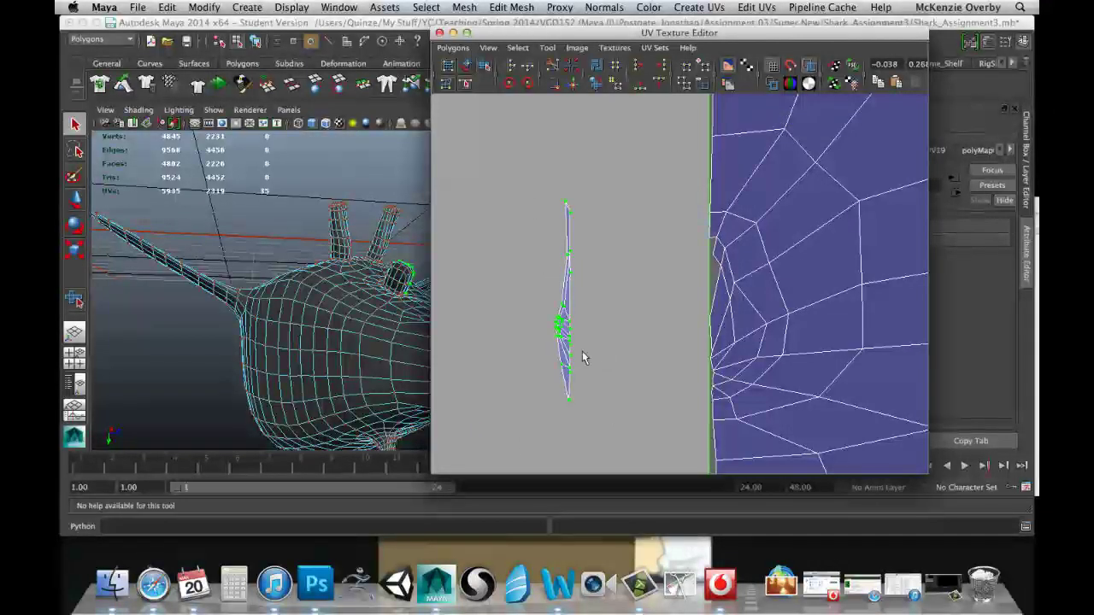
{"action": "key", "text": "w"}
{"action": "left_click_drag", "start_coordinate": [638, 302], "coordinate": [692, 314]}
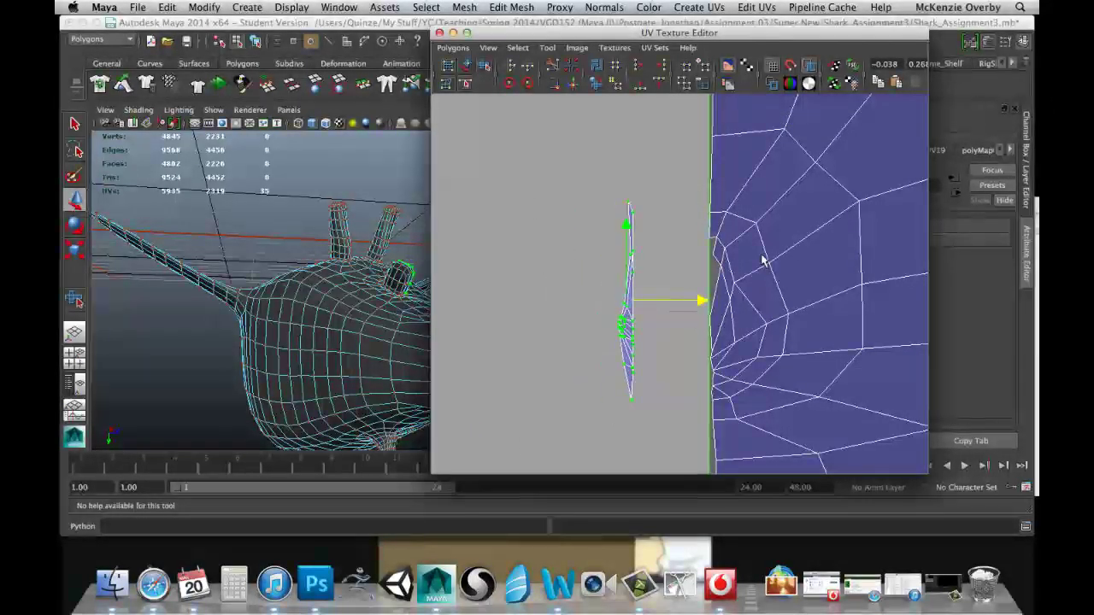
Move the main shell's border UVs above the notch upward along the U 0 edge to spread them apart
{"action": "middle_click_drag", "start_coordinate": [764, 256], "coordinate": [650, 275], "text": "alt"}
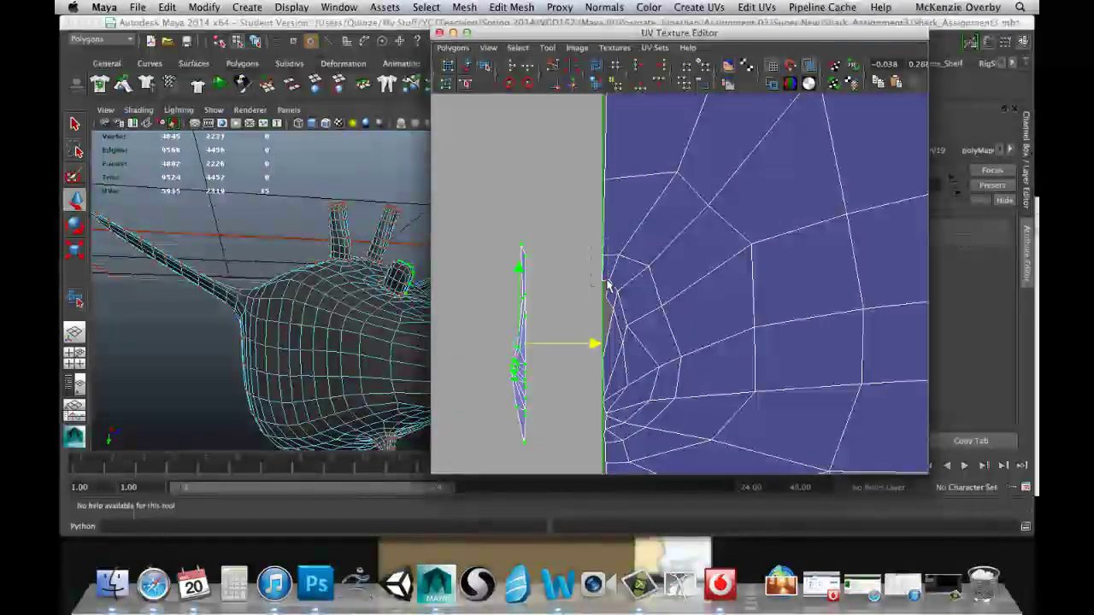
{"action": "left_click_drag", "start_coordinate": [596, 248], "coordinate": [611, 283]}
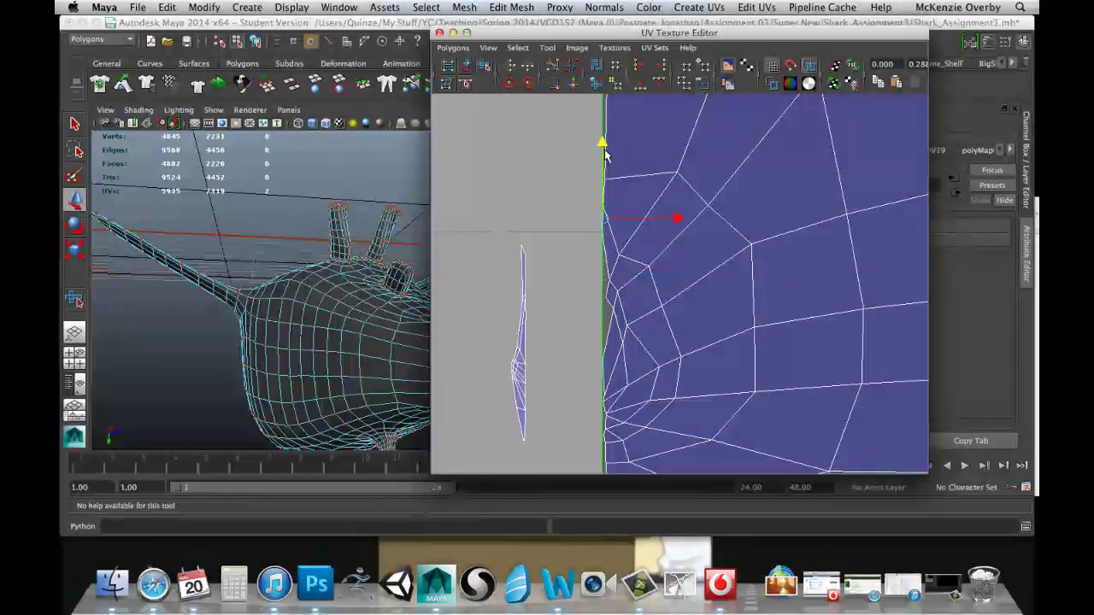
{"action": "left_click_drag", "start_coordinate": [579, 146], "coordinate": [623, 192]}
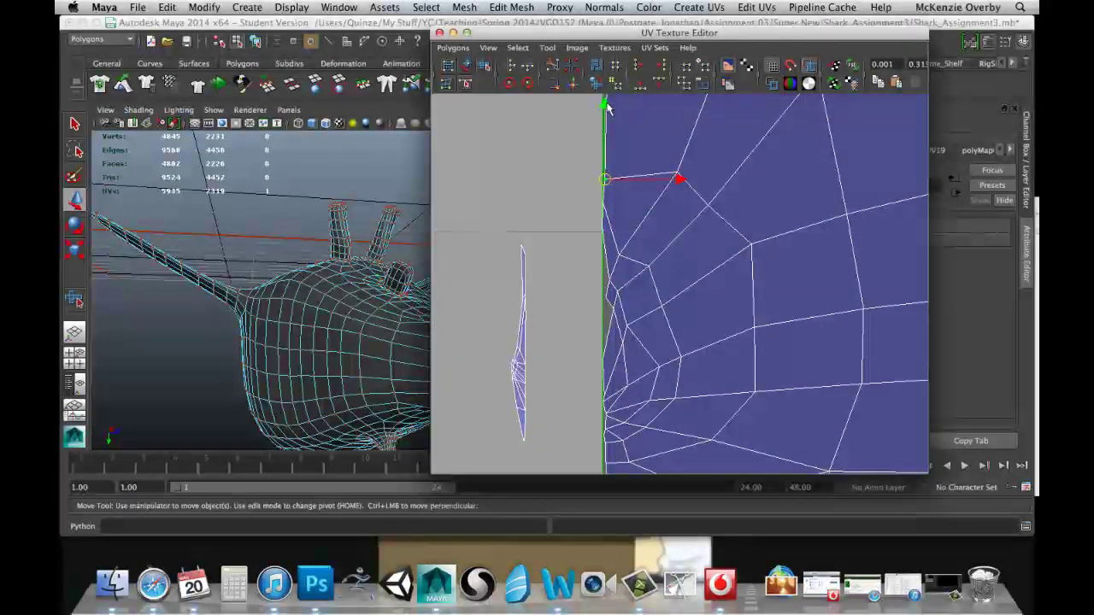
{"action": "left_click_drag", "start_coordinate": [602, 105], "coordinate": [601, 35]}
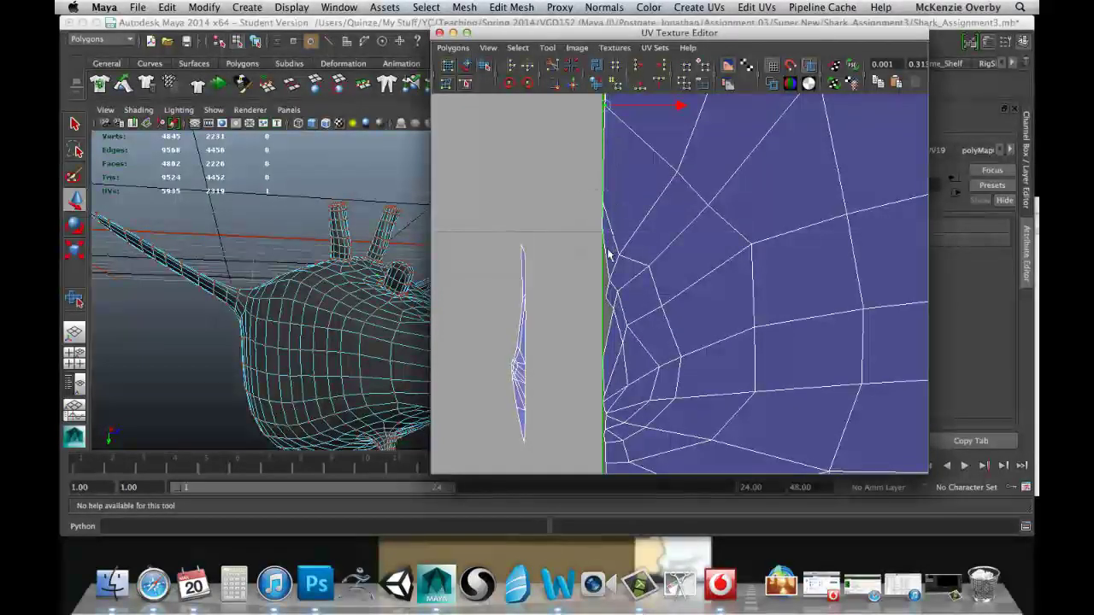
{"action": "left_click", "coordinate": [605, 213]}
{"action": "left_click_drag", "start_coordinate": [604, 138], "coordinate": [603, 106]}
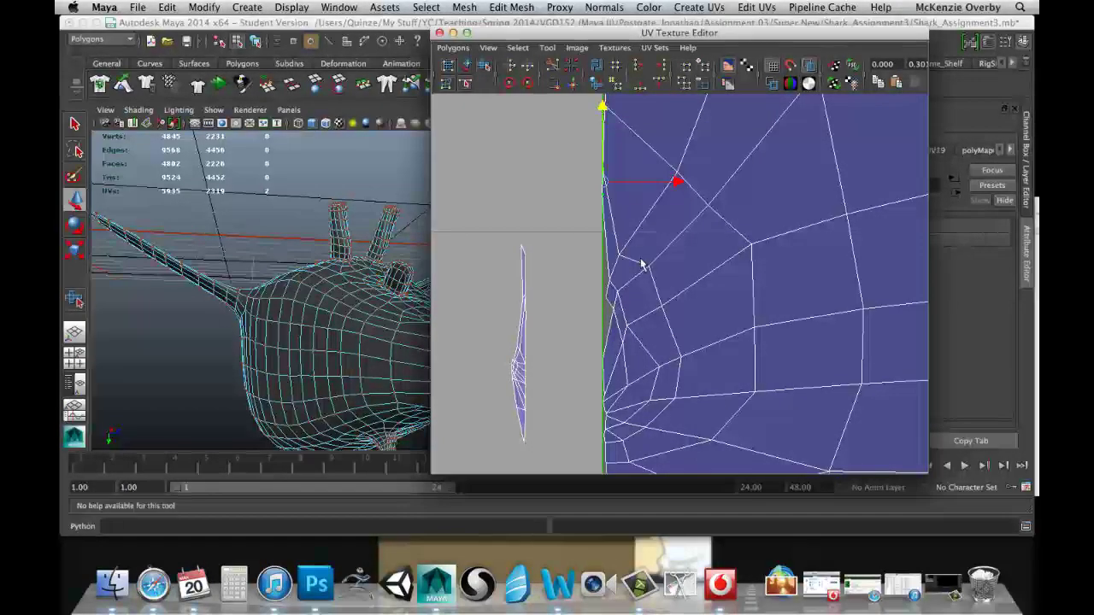
Select the pinched cluster of UVs at the main shell's U 0 border and move it inward and upward to open a notch
{"action": "left_click_drag", "start_coordinate": [608, 243], "coordinate": [694, 417]}
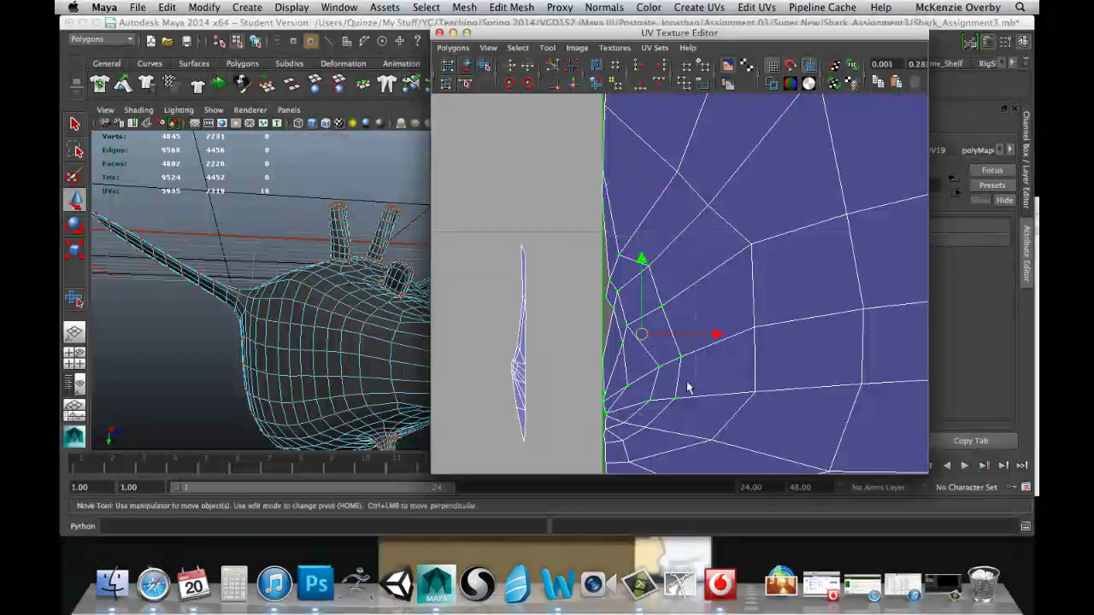
{"action": "left_click_drag", "start_coordinate": [716, 334], "coordinate": [759, 333]}
{"action": "left_click_drag", "start_coordinate": [685, 258], "coordinate": [686, 235]}
{"action": "middle_click_drag", "start_coordinate": [596, 374], "coordinate": [594, 324], "text": "alt"}
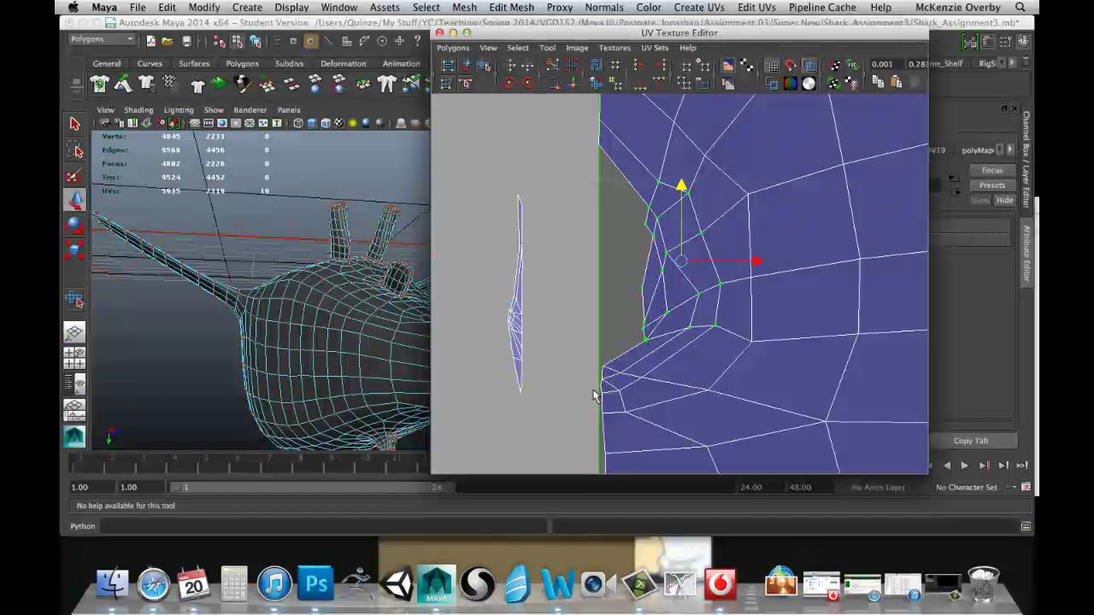
Move the bunched UVs at the notch's lower end inward and up, and shift the two UVs just below them inward
{"action": "left_click", "coordinate": [622, 386]}
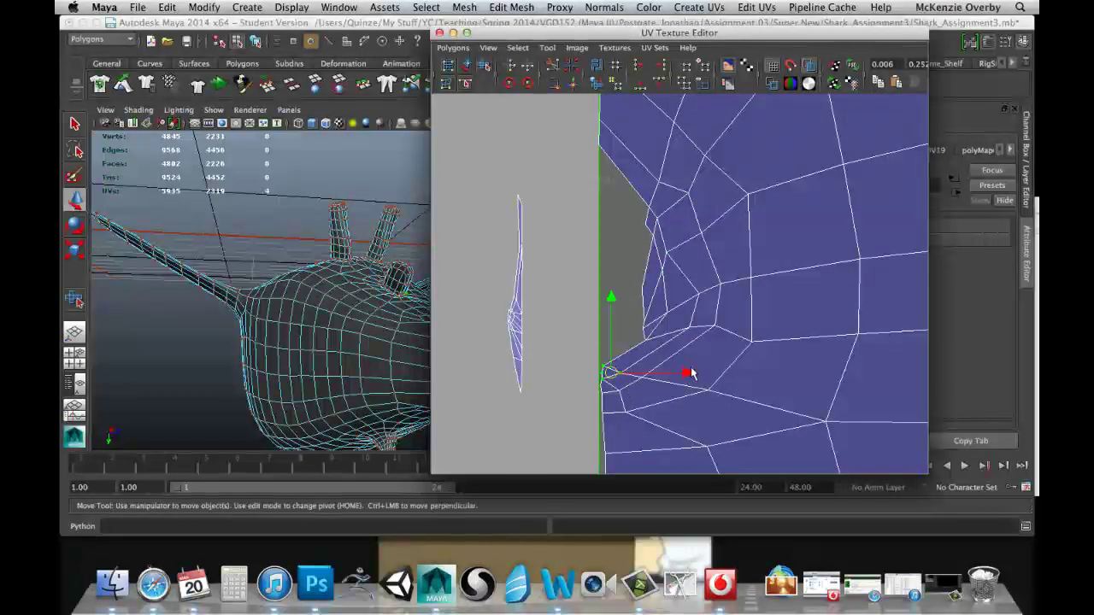
{"action": "left_click_drag", "start_coordinate": [691, 373], "coordinate": [709, 373]}
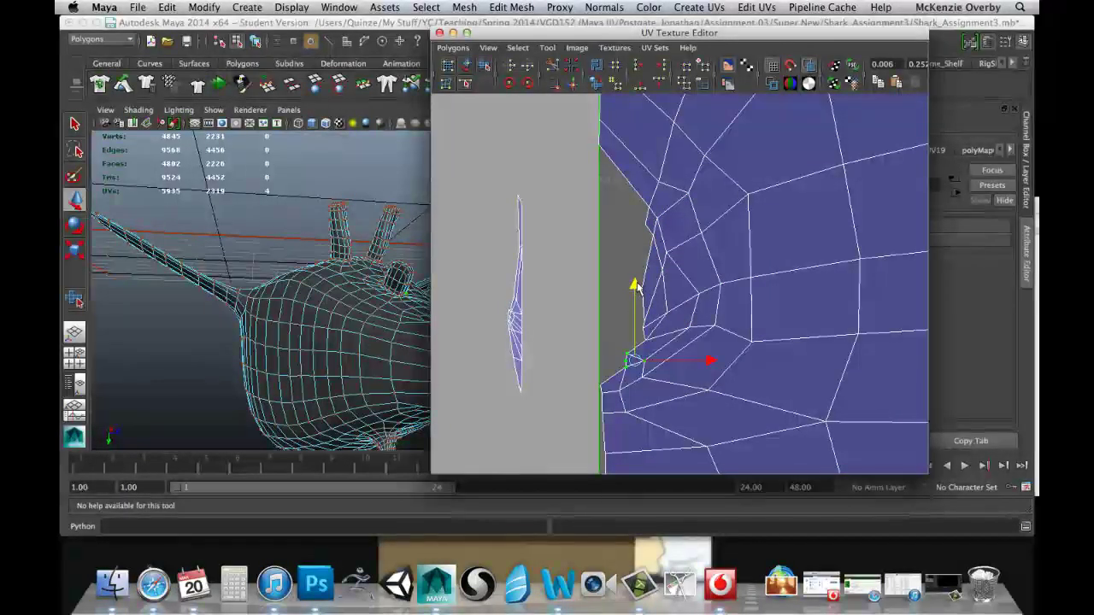
{"action": "left_click_drag", "start_coordinate": [612, 388], "coordinate": [730, 389], "text": "shift"}
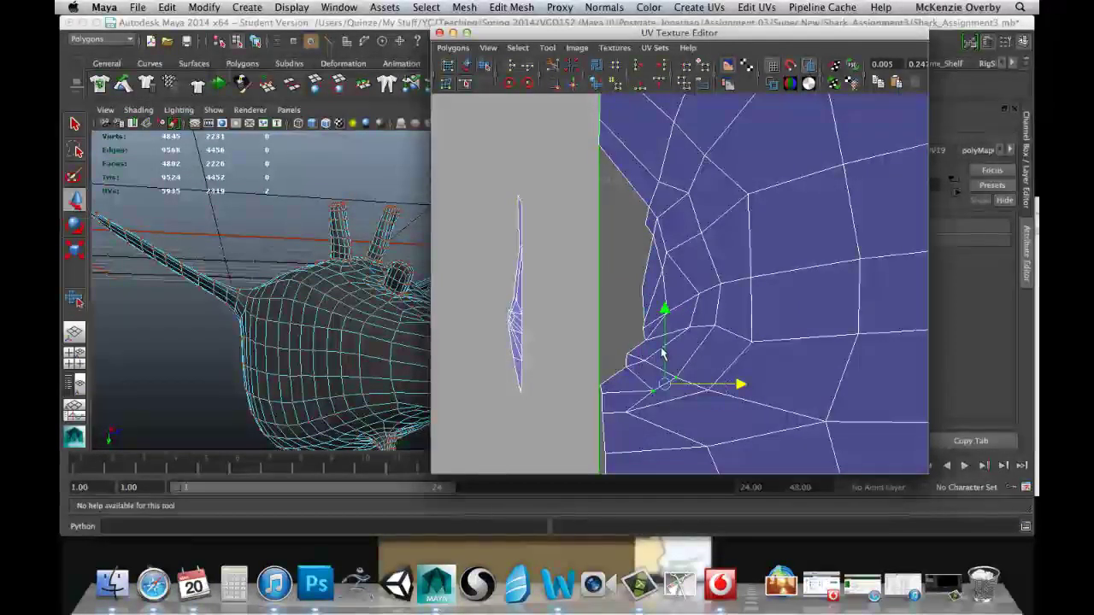
Reposition the individual UVs along the middle of the notch border outward to separate them and reshape its outline
{"action": "left_click", "coordinate": [652, 339]}
{"action": "left_click", "coordinate": [633, 282]}
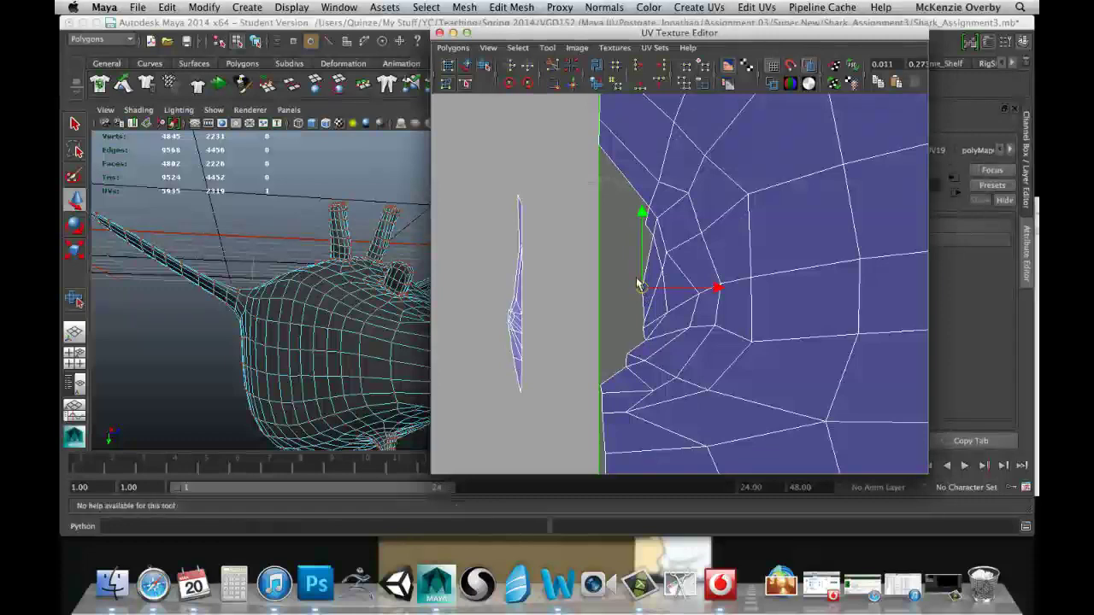
{"action": "left_click_drag", "start_coordinate": [639, 287], "coordinate": [632, 262]}
{"action": "left_click", "coordinate": [634, 330]}
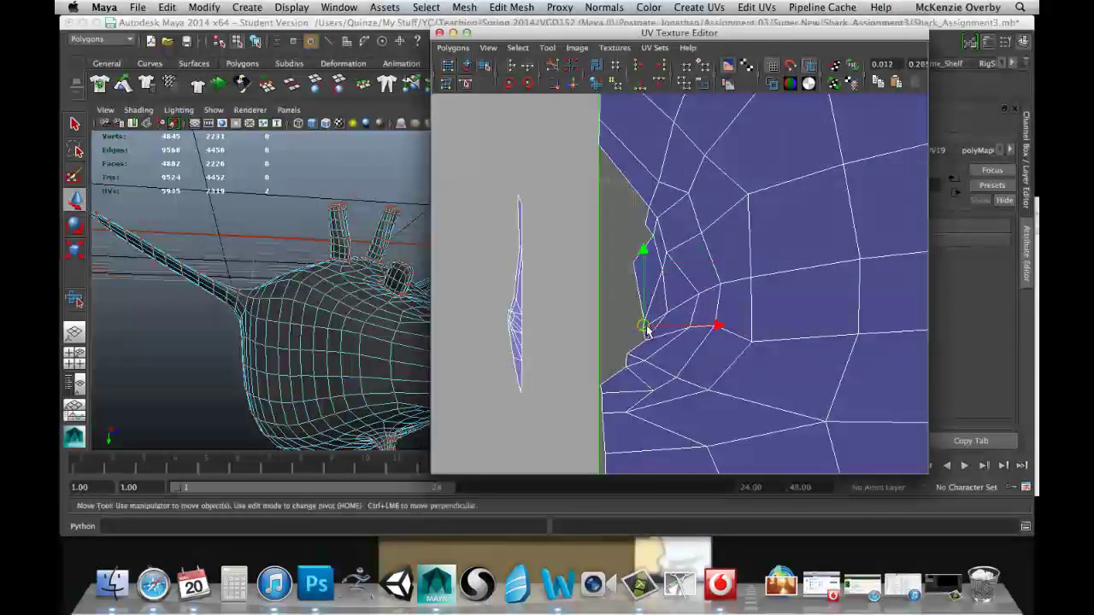
{"action": "left_click", "coordinate": [630, 305]}
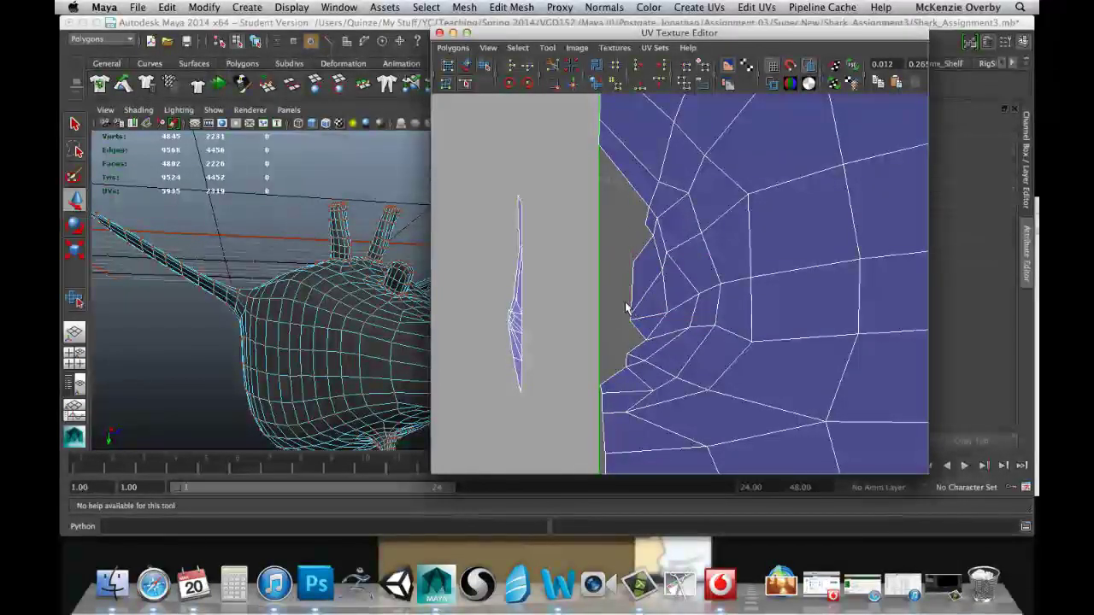
{"action": "left_click", "coordinate": [636, 312]}
{"action": "left_click_drag", "start_coordinate": [636, 312], "coordinate": [637, 285]}
Pull the closely spaced border UVs near the notch's lower end outward and spread them apart vertically
{"action": "left_click", "coordinate": [637, 341]}
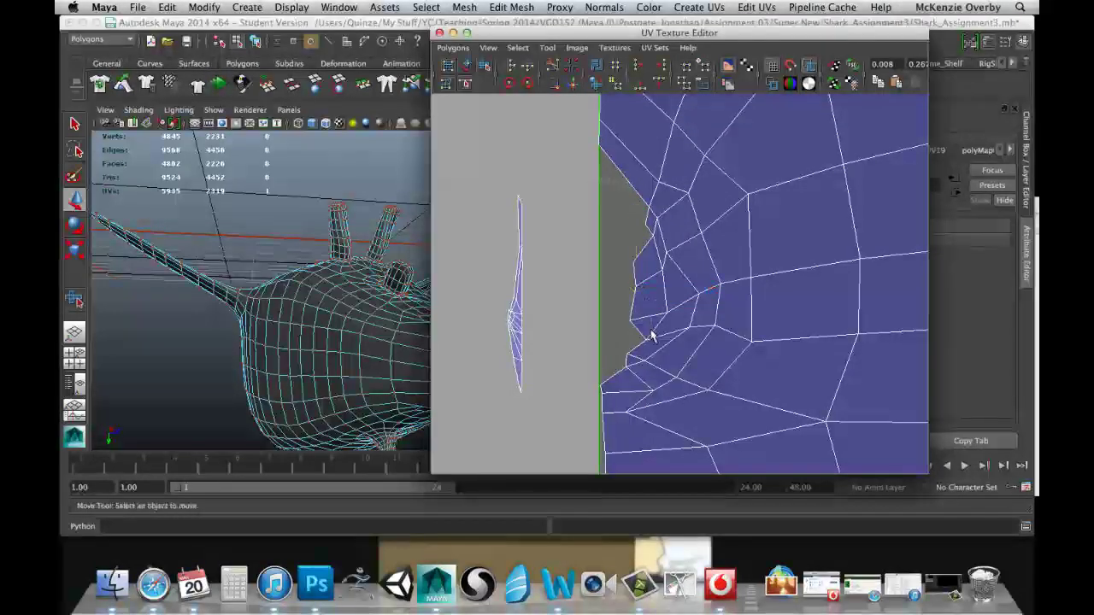
{"action": "left_click", "coordinate": [628, 355]}
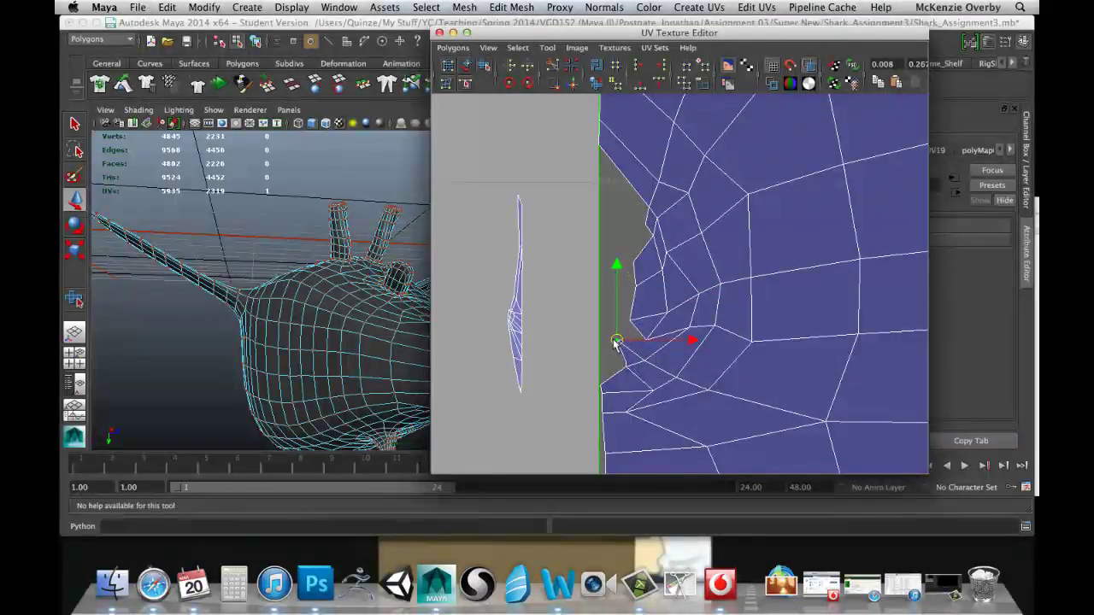
{"action": "left_click_drag", "start_coordinate": [616, 342], "coordinate": [614, 359]}
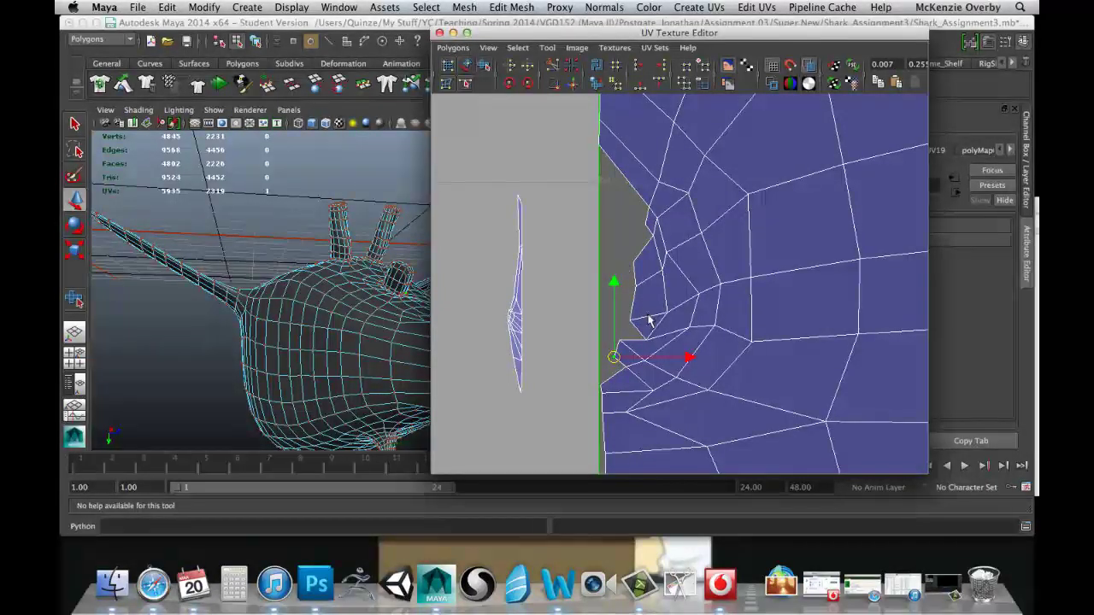
Select the notch's upper diagonal border edge and compare it with the detached shell's upper end to identify matching edges
{"action": "scroll", "coordinate": [648, 315], "scroll_direction": "up", "scroll_amount": 2}
{"action": "middle_click_drag", "start_coordinate": [629, 338], "coordinate": [689, 329], "text": "alt"}
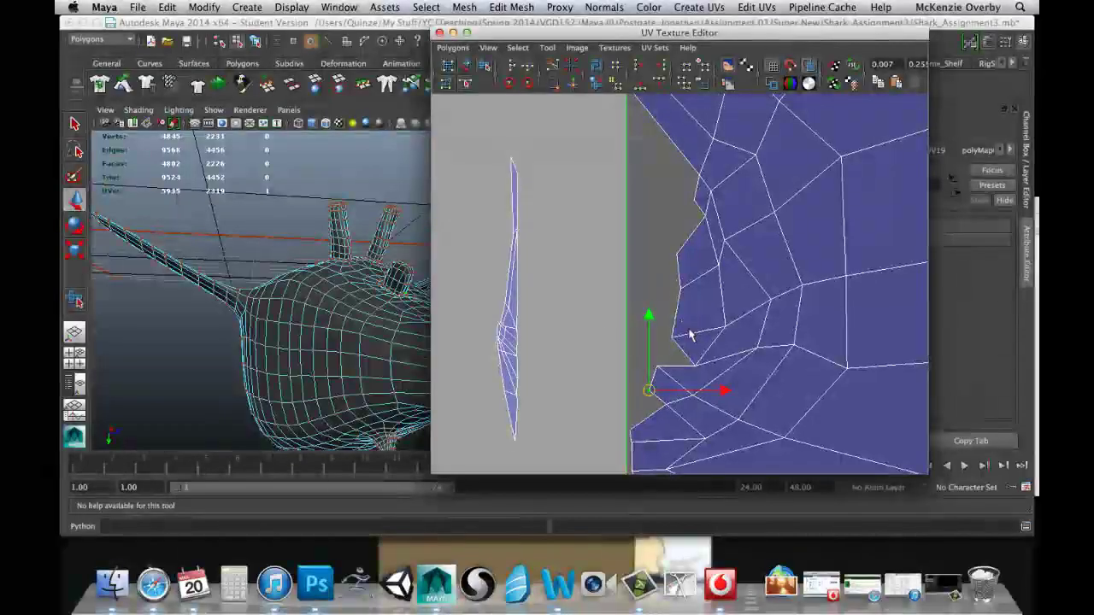
{"action": "middle_click_drag", "start_coordinate": [553, 308], "coordinate": [586, 330], "text": "alt"}
{"action": "left_click", "coordinate": [535, 338]}
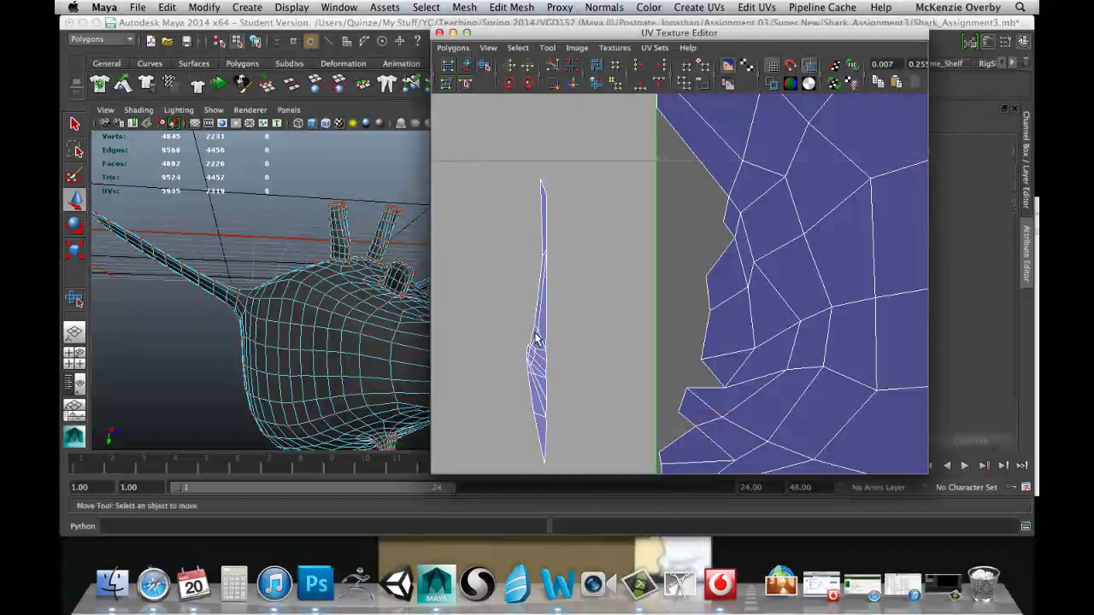
{"action": "right_click_drag", "start_coordinate": [544, 358], "coordinate": [576, 350]}
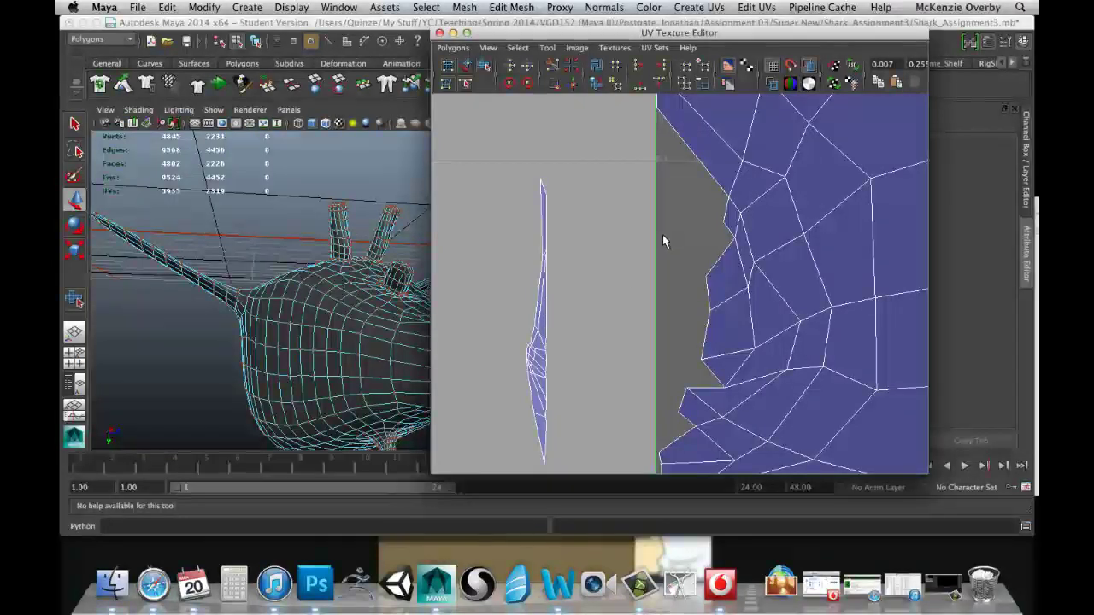
{"action": "scroll", "coordinate": [662, 241], "scroll_direction": "down", "scroll_amount": 3}
{"action": "scroll", "coordinate": [663, 241], "scroll_direction": "up", "scroll_amount": 2}
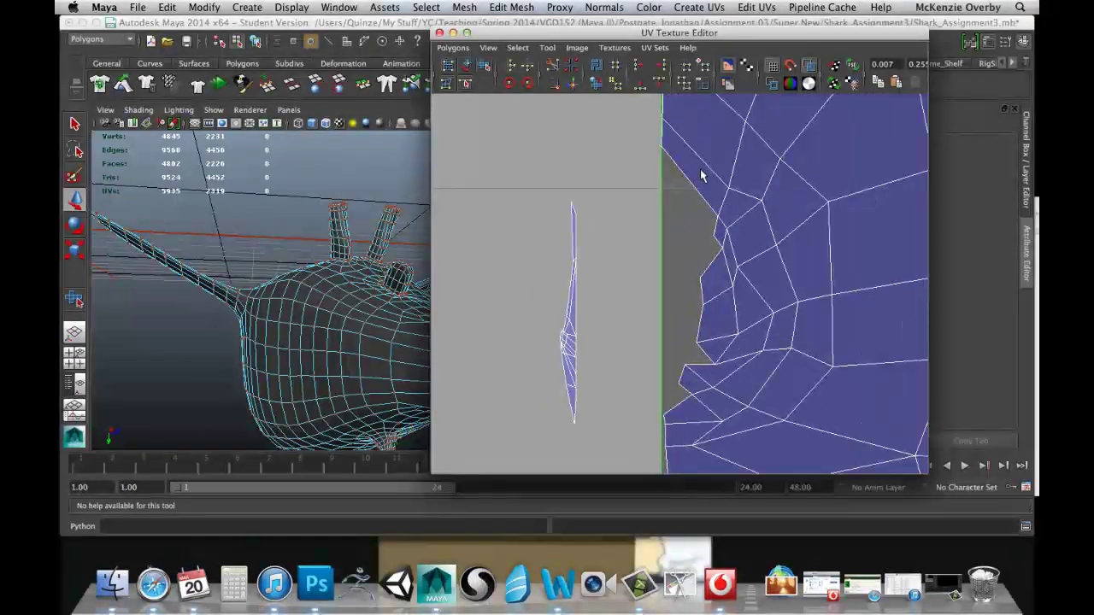
{"action": "right_click_drag", "start_coordinate": [691, 179], "coordinate": [699, 160]}
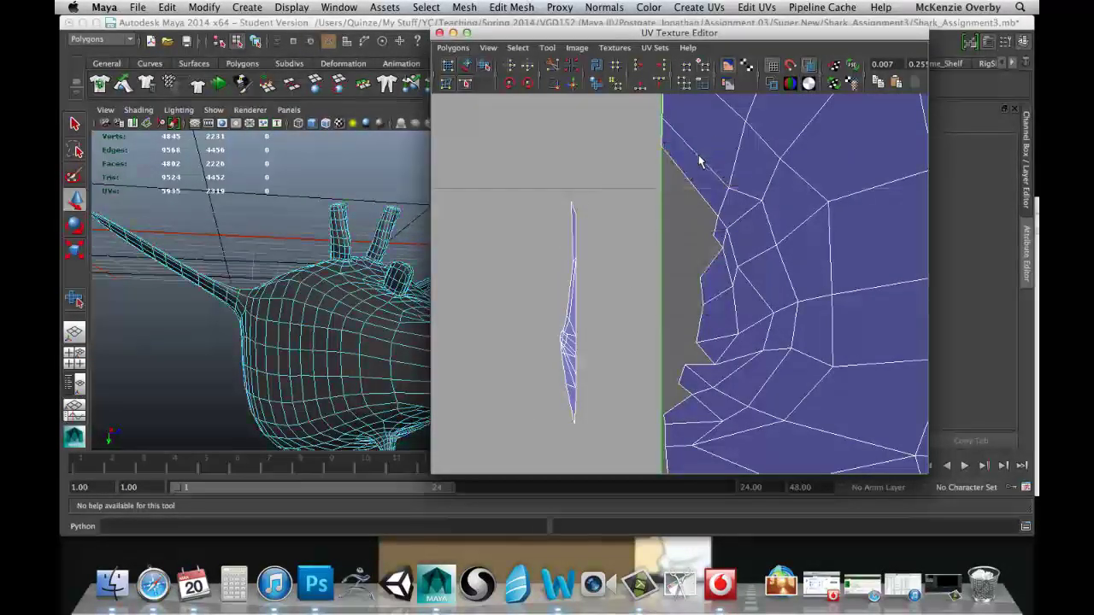
{"action": "left_click", "coordinate": [694, 189]}
{"action": "scroll", "coordinate": [570, 201], "scroll_direction": "up", "scroll_amount": 3}
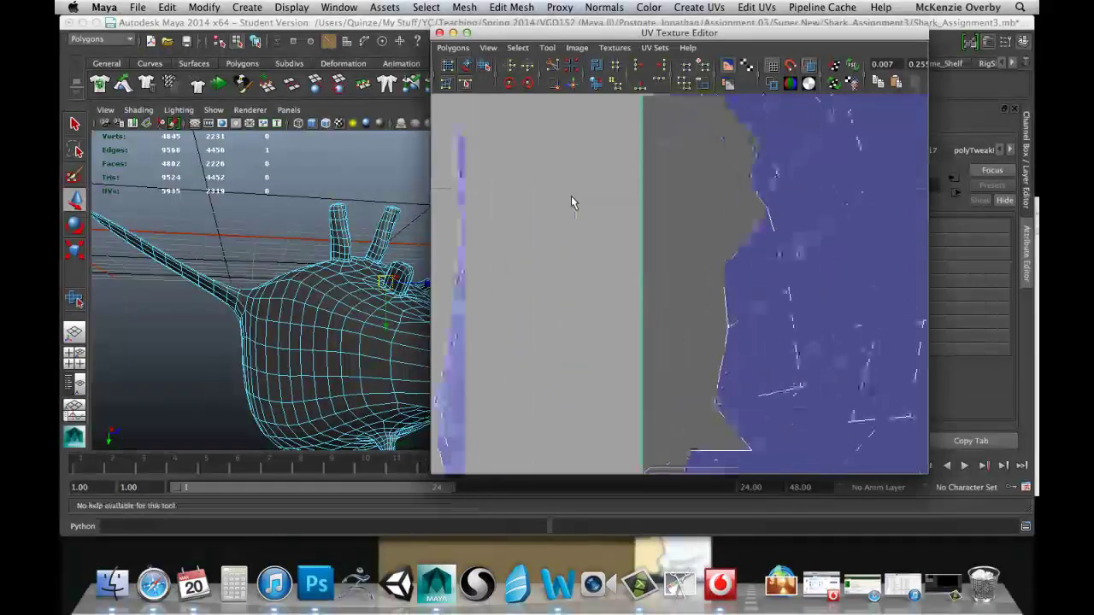
{"action": "middle_click_drag", "start_coordinate": [558, 174], "coordinate": [610, 224], "text": "alt"}
{"action": "right_click_drag", "start_coordinate": [610, 225], "coordinate": [679, 278], "text": "alt"}
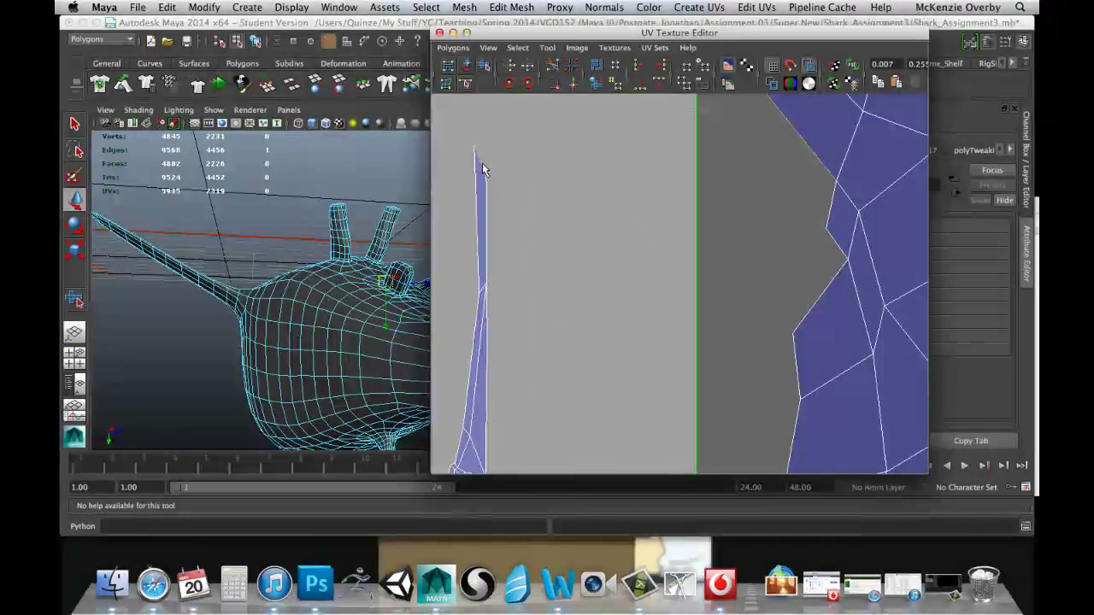
{"action": "right_click_drag", "start_coordinate": [482, 163], "coordinate": [257, 257], "text": "alt"}
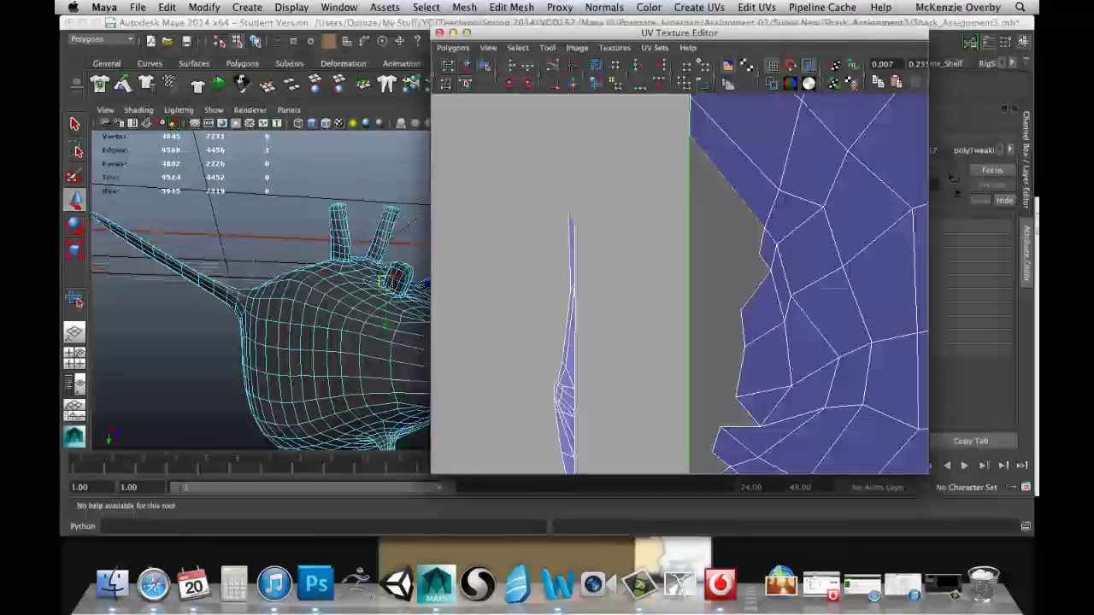
Move the detached shell's top tip UV to the notch's upper corner at U 0, and the UV below it to the diagonal edge's inner end
{"action": "right_click_drag", "start_coordinate": [569, 237], "coordinate": [569, 201]}
{"action": "left_click", "coordinate": [567, 210]}
{"action": "left_click_drag", "start_coordinate": [564, 214], "coordinate": [686, 147]}
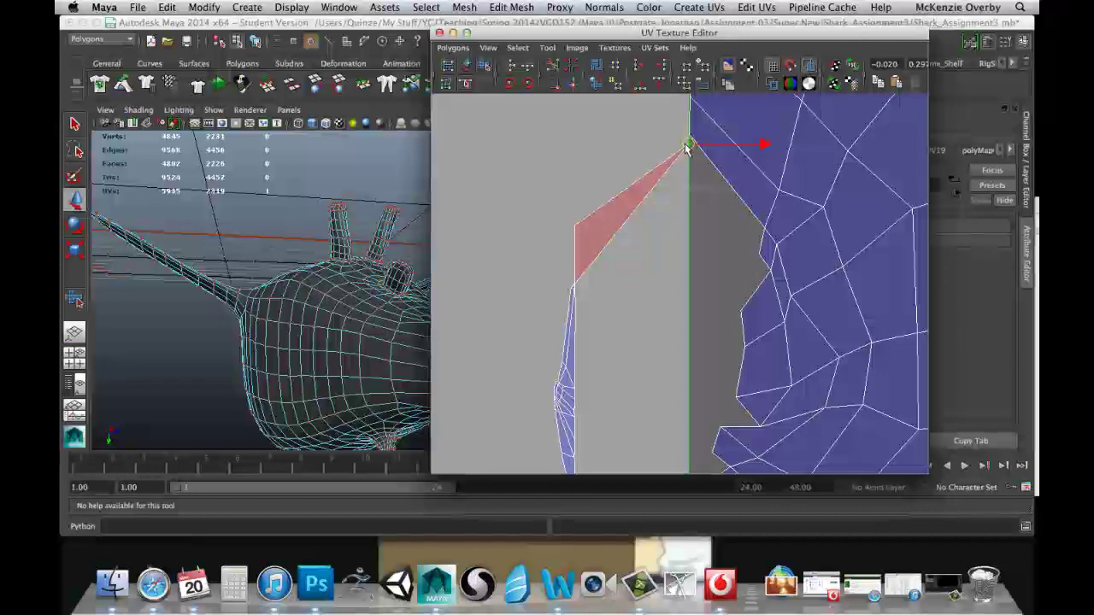
{"action": "left_click", "coordinate": [575, 225]}
{"action": "left_click_drag", "start_coordinate": [575, 225], "coordinate": [760, 229]}
Move the detached shell's next two inner border UVs down the notch border, placing the second at the notch's deepest upper point
{"action": "scroll", "coordinate": [598, 293], "scroll_direction": "up", "scroll_amount": 5}
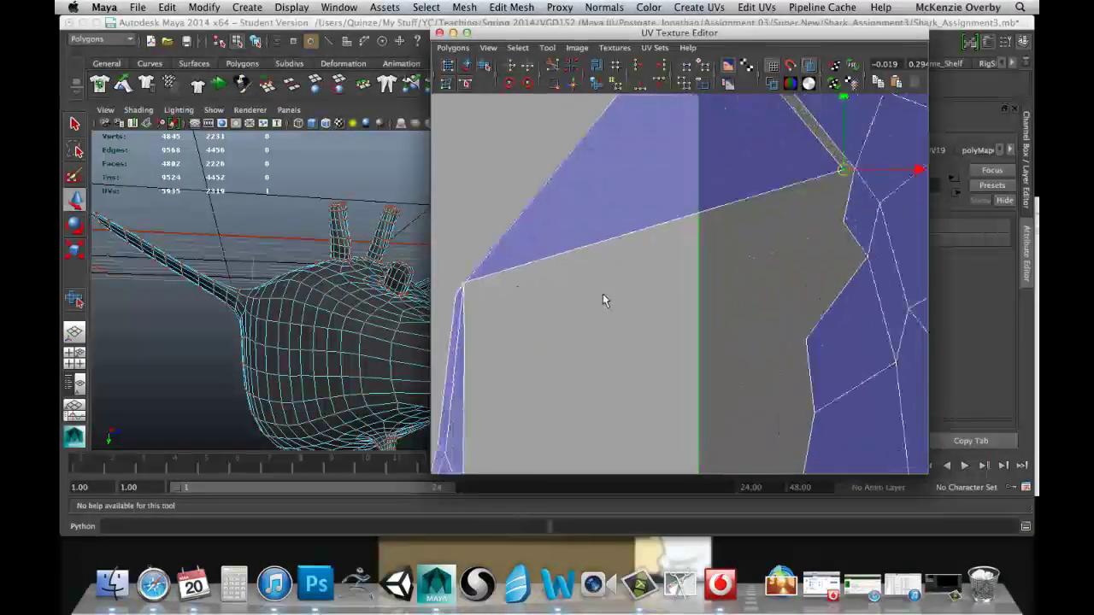
{"action": "middle_click_drag", "start_coordinate": [473, 286], "coordinate": [564, 282], "text": "alt"}
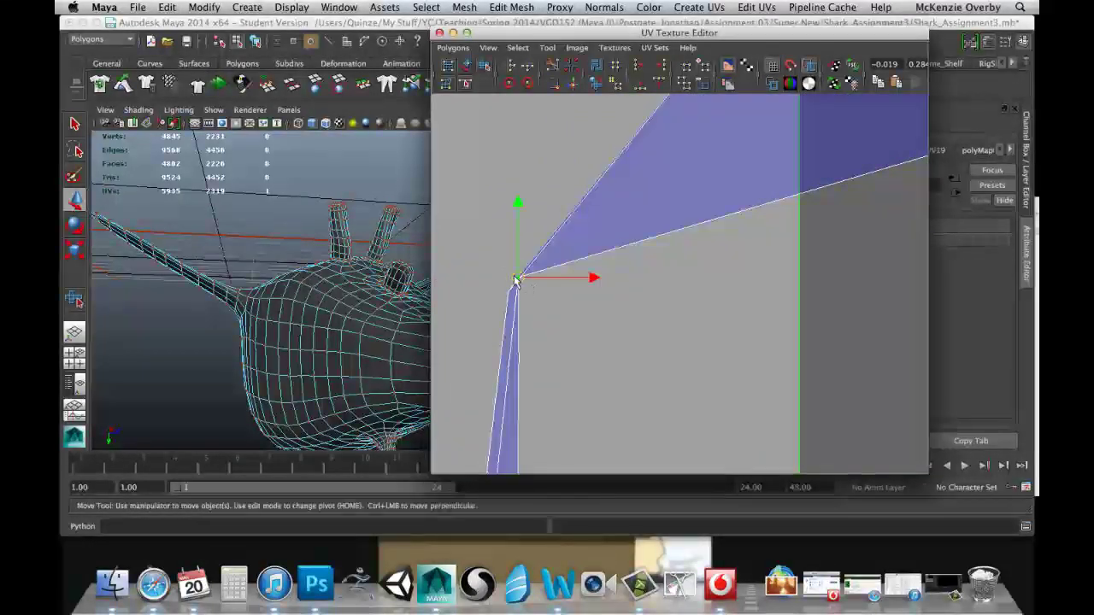
{"action": "scroll", "coordinate": [517, 278], "scroll_direction": "down", "scroll_amount": 2}
{"action": "left_click_drag", "start_coordinate": [561, 290], "coordinate": [786, 250]}
{"action": "scroll", "coordinate": [769, 296], "scroll_direction": "down", "scroll_amount": 3}
{"action": "scroll", "coordinate": [768, 296], "scroll_direction": "down", "scroll_amount": 2}
{"action": "left_click", "coordinate": [616, 315]}
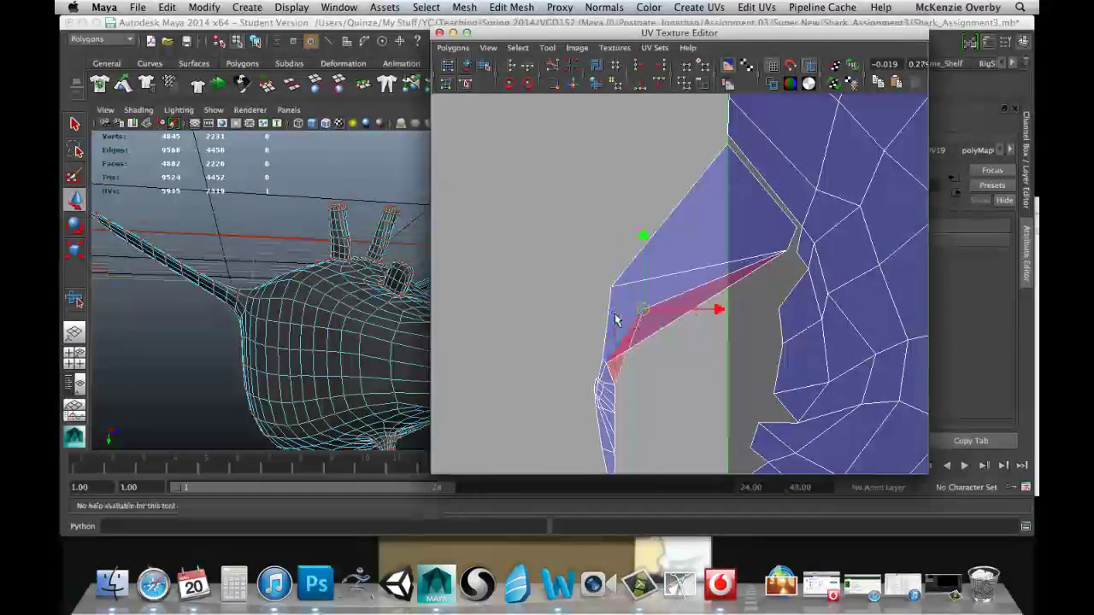
{"action": "left_click_drag", "start_coordinate": [615, 315], "coordinate": [800, 271]}
{"action": "middle_click_drag", "start_coordinate": [725, 323], "coordinate": [718, 292], "text": "alt"}
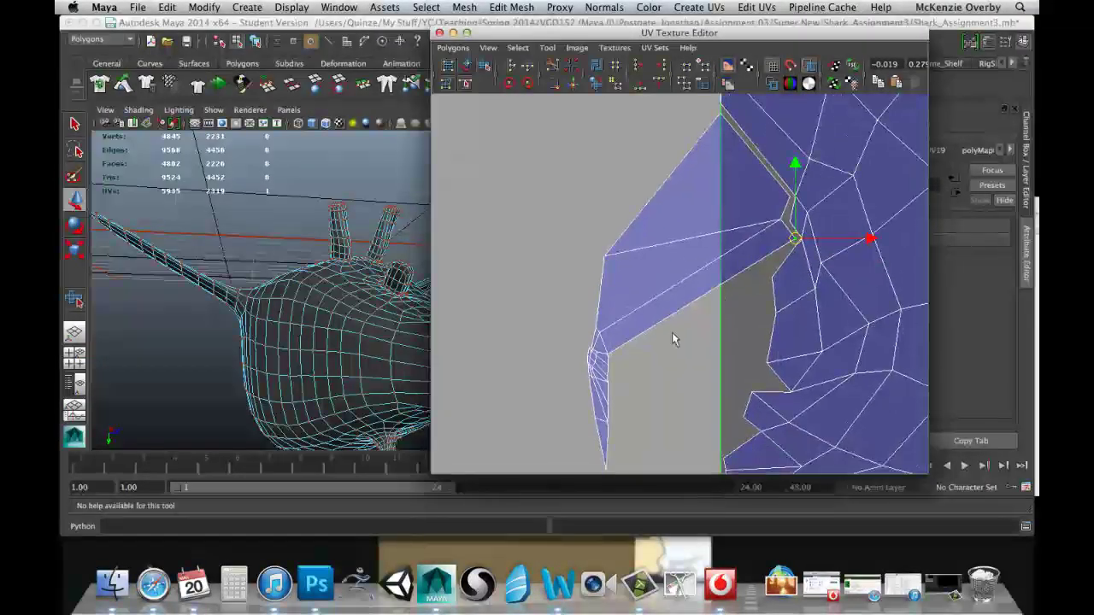
Place the detached shell's next three inner border UVs along the middle stretch of the notch border, following its outline
{"action": "left_click_drag", "start_coordinate": [601, 346], "coordinate": [744, 294]}
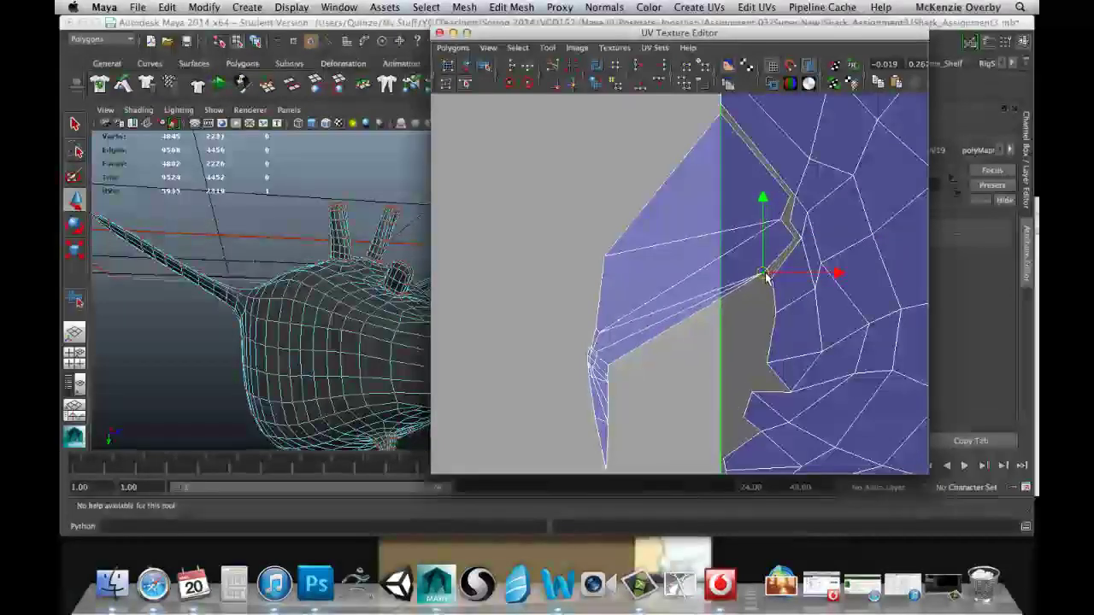
{"action": "left_click", "coordinate": [601, 365]}
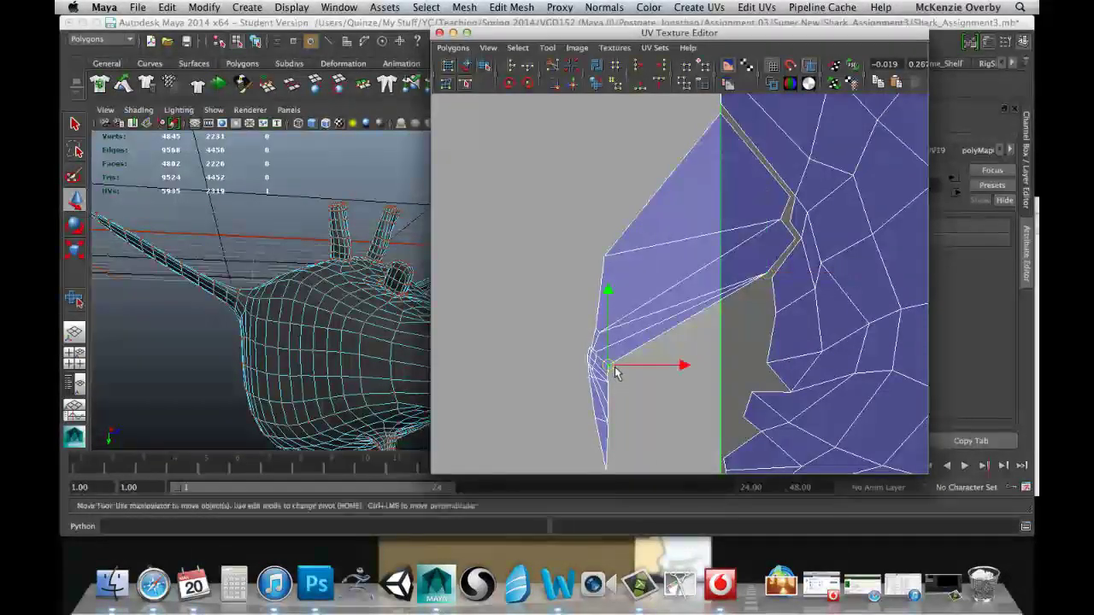
{"action": "left_click_drag", "start_coordinate": [606, 362], "coordinate": [769, 309]}
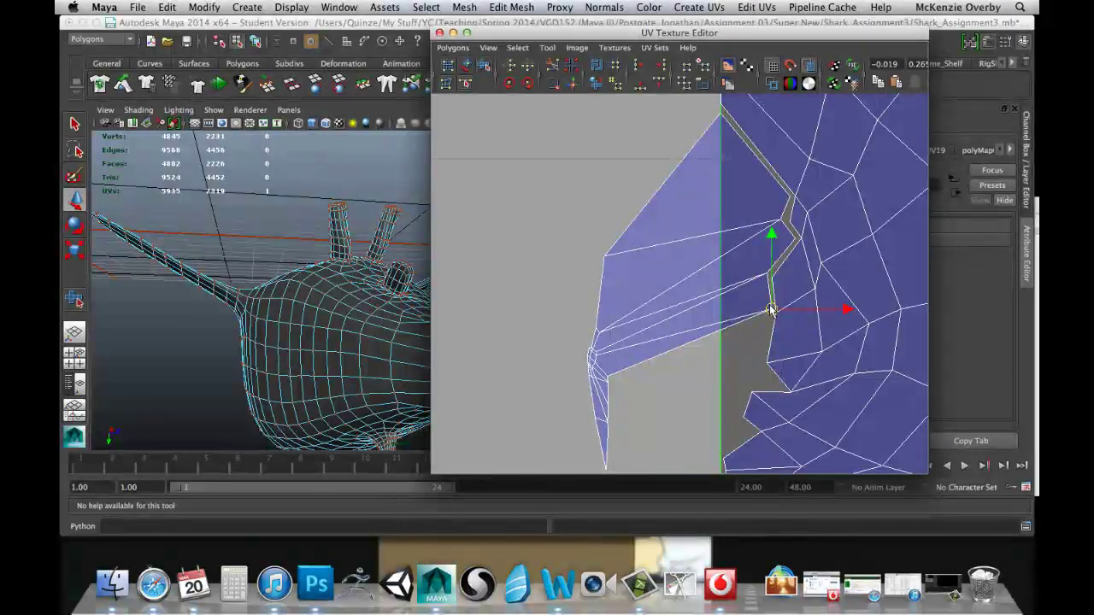
{"action": "left_click", "coordinate": [604, 374]}
{"action": "left_click_drag", "start_coordinate": [607, 376], "coordinate": [762, 363]}
Fit the detached shell's following inner border UVs around the inward corner in the lower part of the notch
{"action": "left_click", "coordinate": [610, 384]}
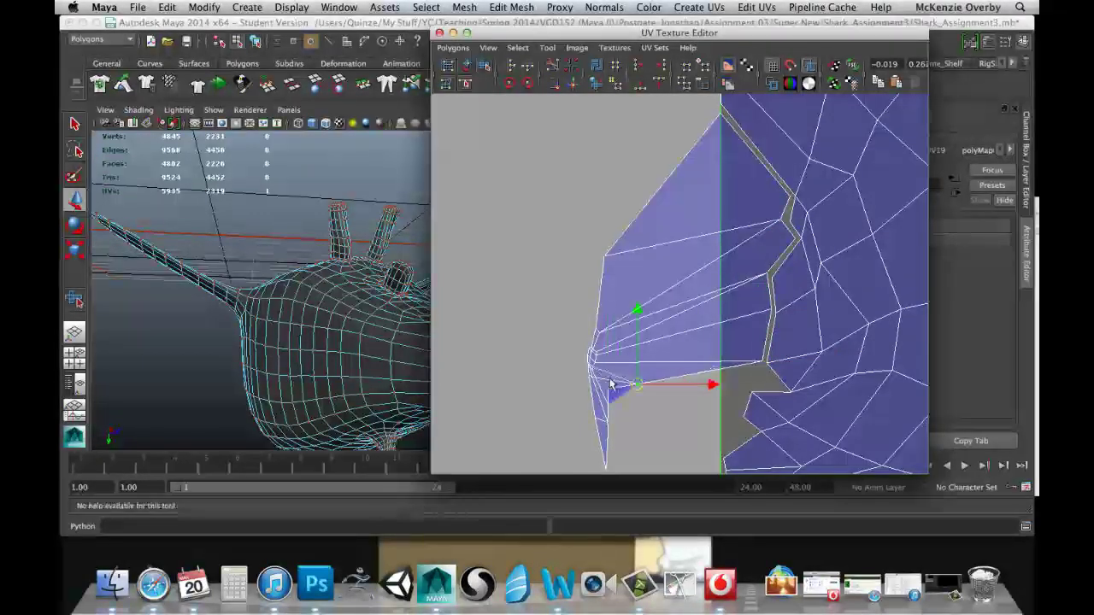
{"action": "left_click_drag", "start_coordinate": [611, 384], "coordinate": [776, 385]}
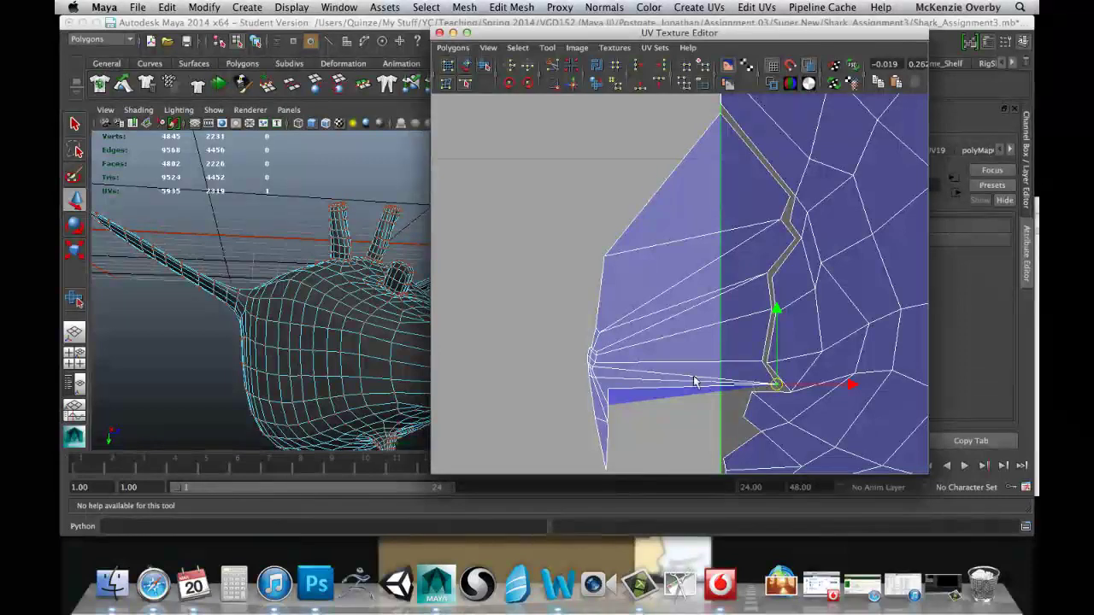
{"action": "left_click", "coordinate": [604, 387]}
{"action": "left_click_drag", "start_coordinate": [604, 386], "coordinate": [748, 391]}
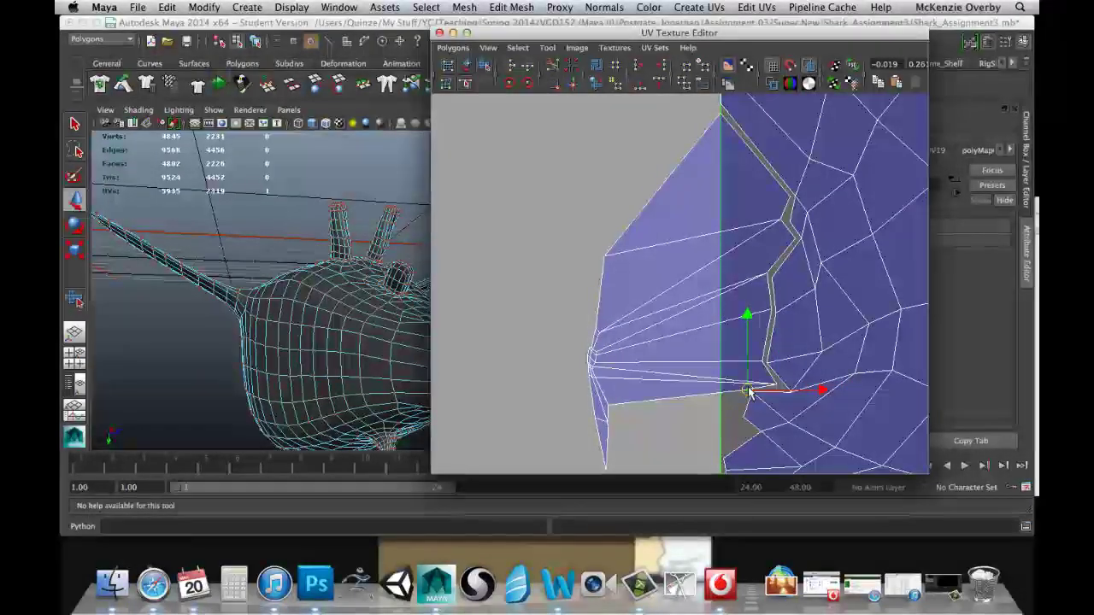
{"action": "left_click", "coordinate": [608, 407]}
{"action": "left_click_drag", "start_coordinate": [615, 416], "coordinate": [657, 413]}
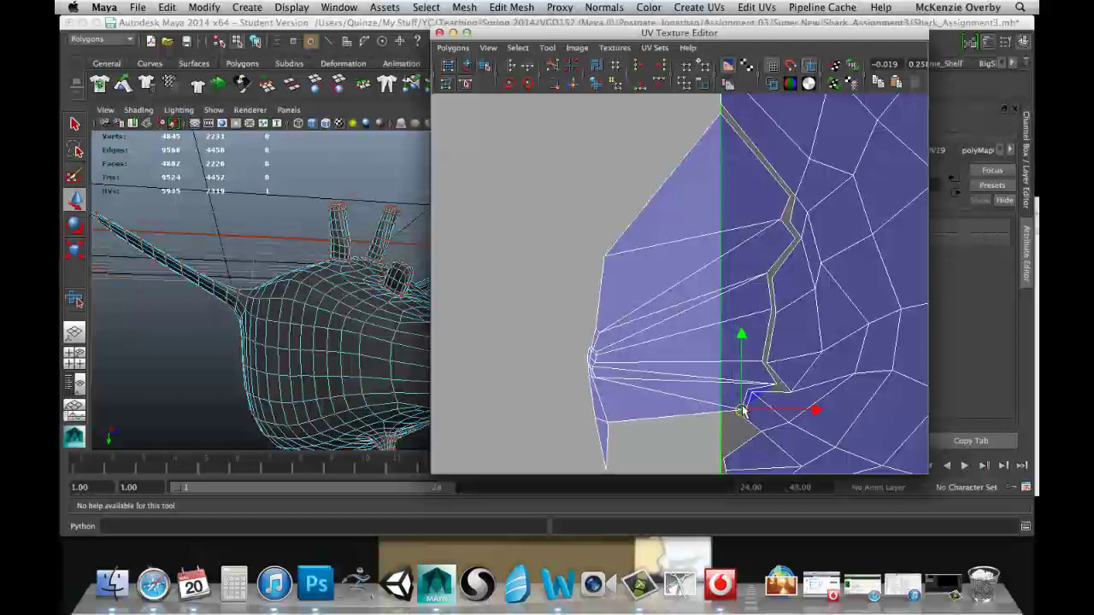
{"action": "left_click_drag", "start_coordinate": [742, 411], "coordinate": [775, 366]}
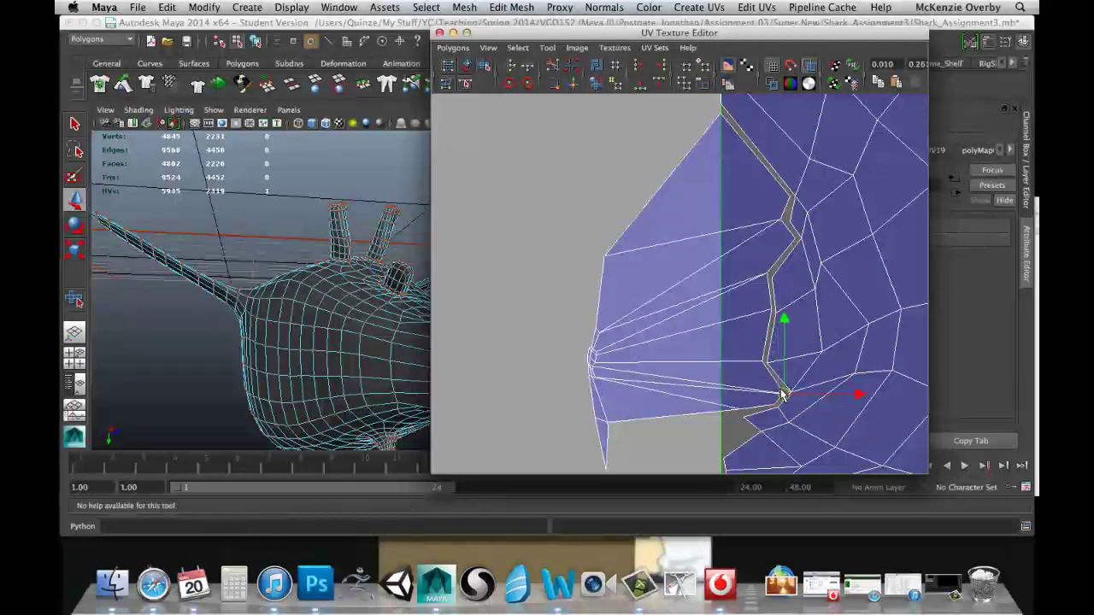
Move the detached shell's remaining lower border UVs into the notch's lower inward point and its lower corner at U 0
{"action": "left_click", "coordinate": [607, 423]}
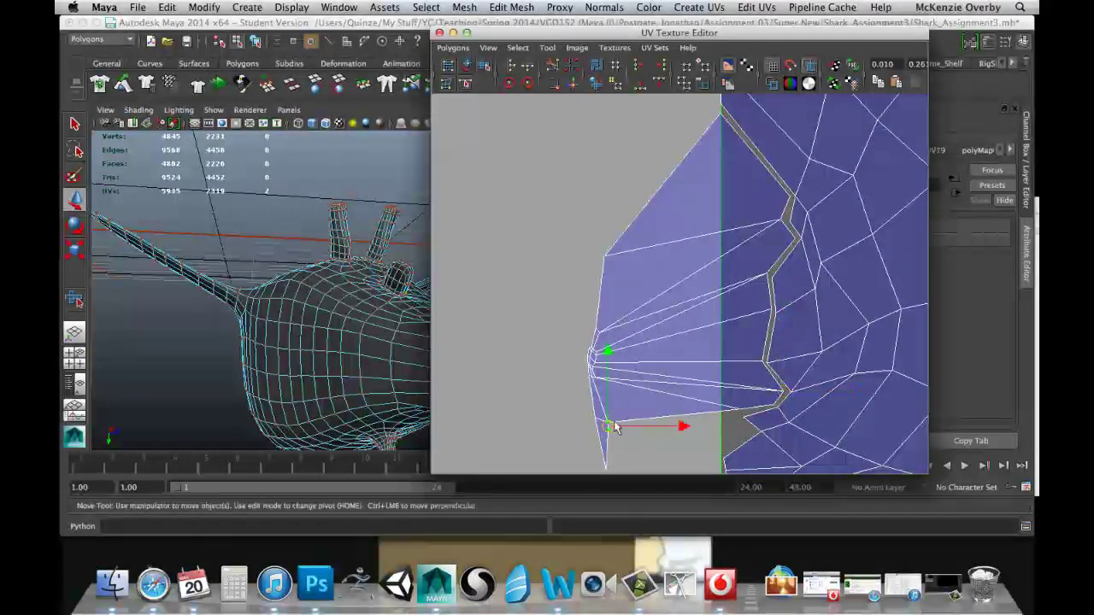
{"action": "left_click_drag", "start_coordinate": [608, 423], "coordinate": [726, 433]}
{"action": "left_click", "coordinate": [724, 435]}
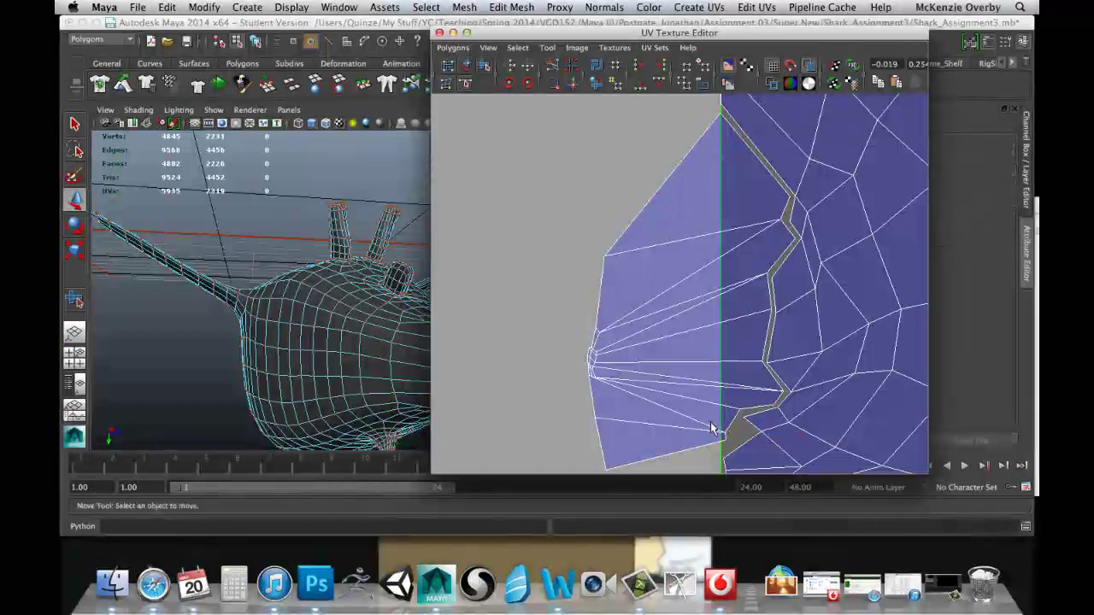
{"action": "left_click", "coordinate": [728, 437]}
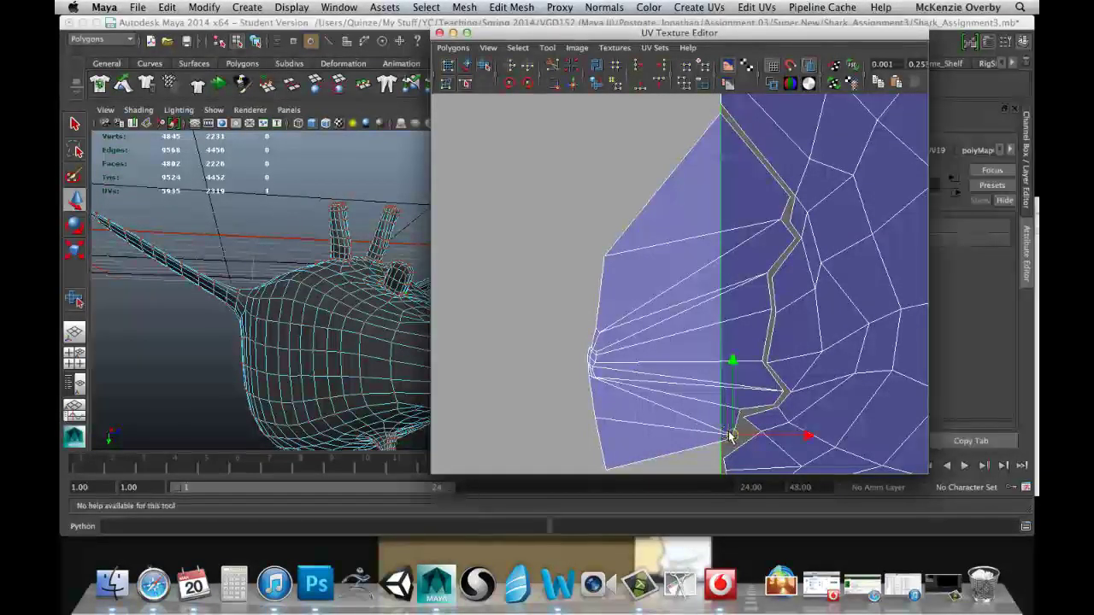
{"action": "mouse_move", "coordinate": [728, 437]}
{"action": "left_mouse_down"}
{"action": "mouse_move", "coordinate": [752, 437]}
{"action": "mouse_move", "coordinate": [748, 417]}
{"action": "mouse_move", "coordinate": [752, 436]}
{"action": "mouse_move", "coordinate": [723, 452]}
{"action": "left_mouse_up"}
{"action": "scroll", "coordinate": [713, 393], "scroll_direction": "down", "scroll_amount": 3}
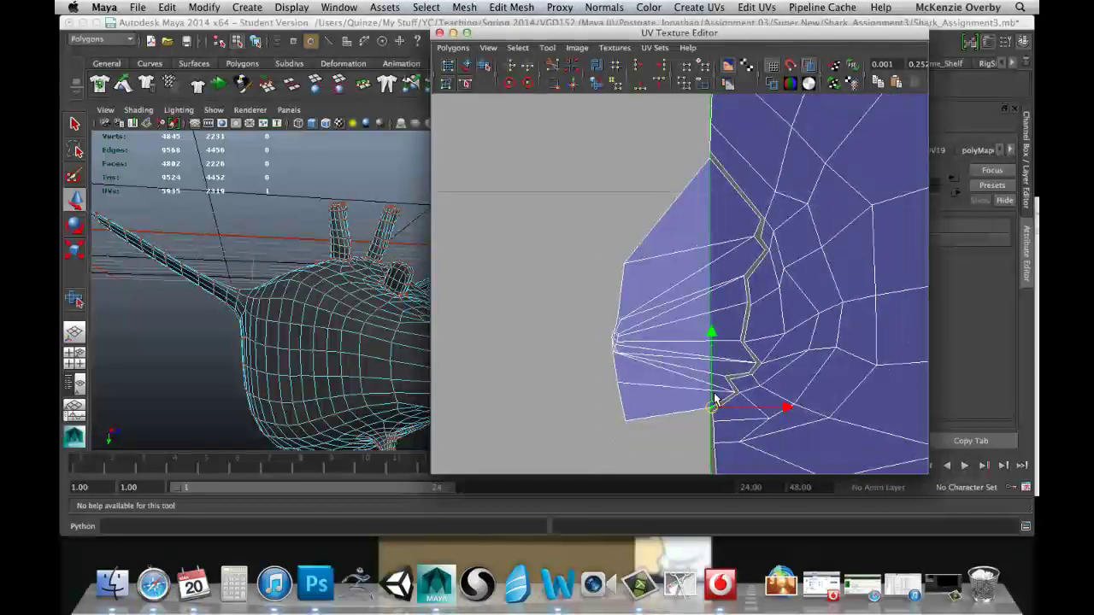
Select edges around the detached shell's lower corner to check which main-shell edges they match
{"action": "middle_click_drag", "start_coordinate": [714, 393], "coordinate": [652, 338], "text": "alt"}
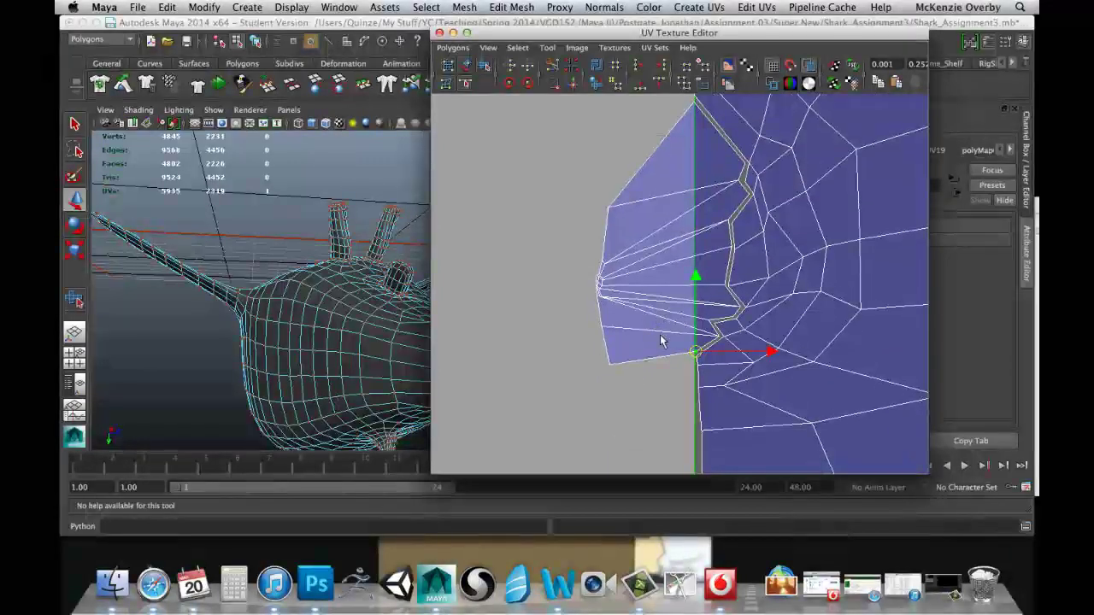
{"action": "right_click_drag", "start_coordinate": [690, 370], "coordinate": [708, 340]}
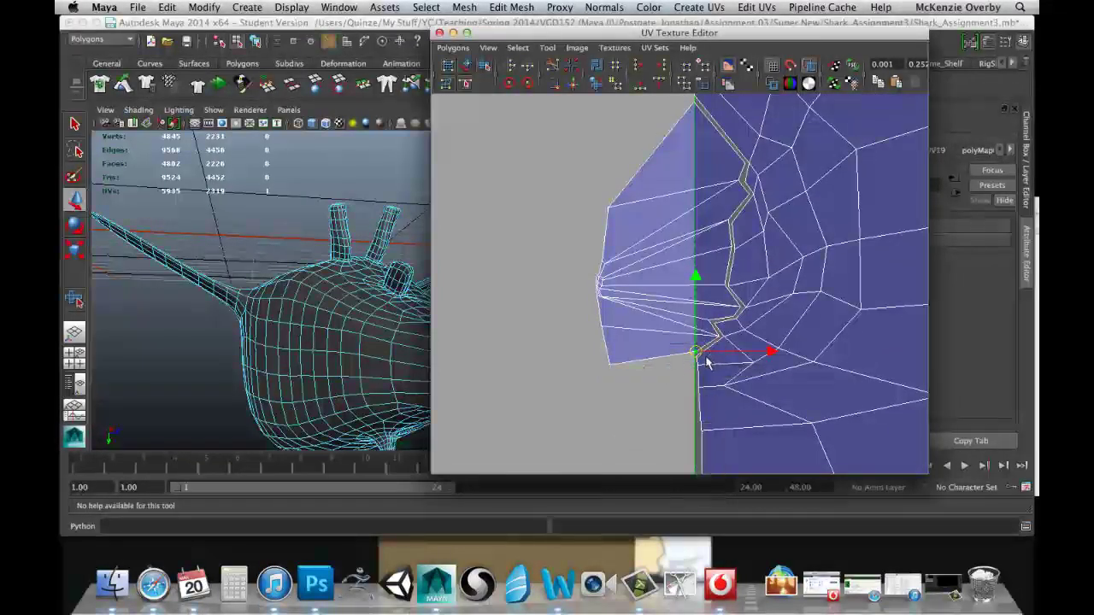
{"action": "left_click", "coordinate": [697, 362]}
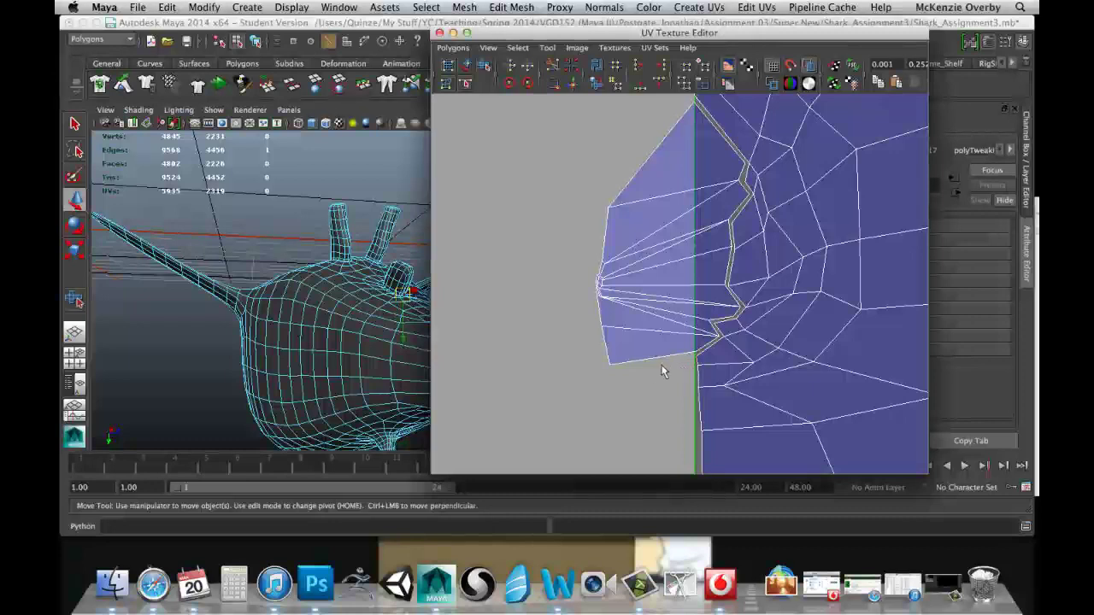
{"action": "middle_click_drag", "start_coordinate": [662, 366], "coordinate": [648, 343], "text": "alt"}
{"action": "right_click_drag", "start_coordinate": [619, 327], "coordinate": [728, 390], "text": "alt"}
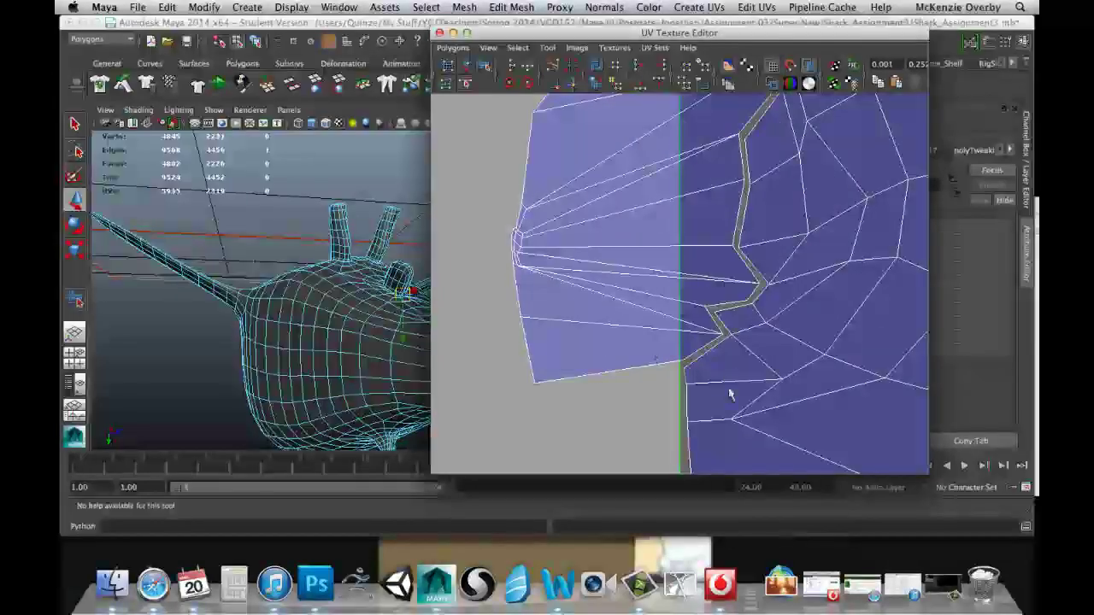
{"action": "left_click", "coordinate": [670, 364]}
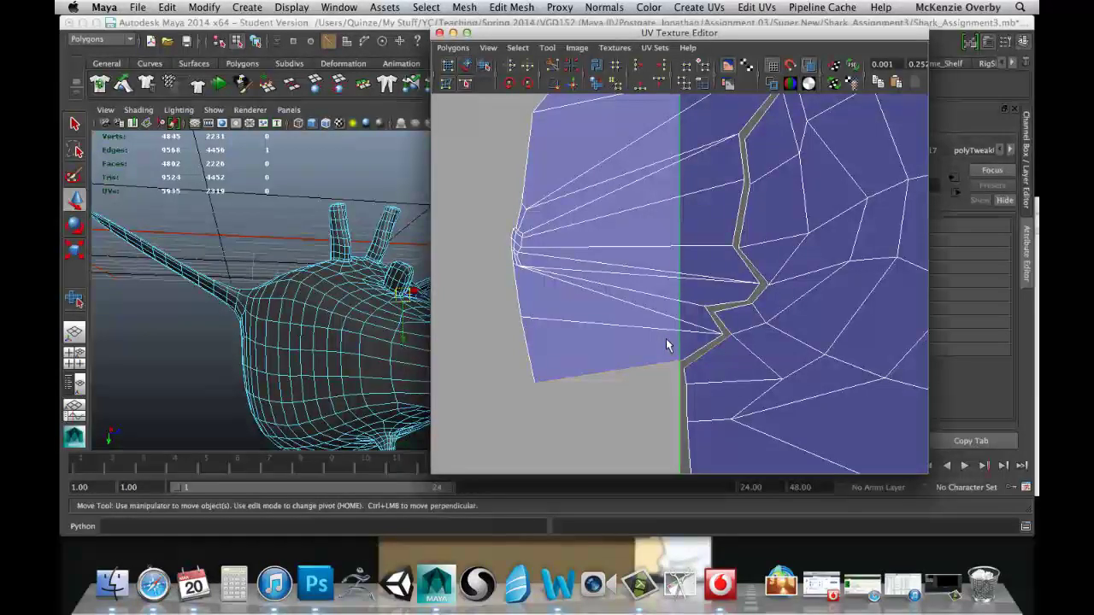
{"action": "scroll", "coordinate": [666, 339], "scroll_direction": "up", "scroll_amount": 2}
{"action": "scroll", "coordinate": [666, 339], "scroll_direction": "down", "scroll_amount": 3}
{"action": "middle_click_drag", "start_coordinate": [666, 294], "coordinate": [666, 345], "text": "alt"}
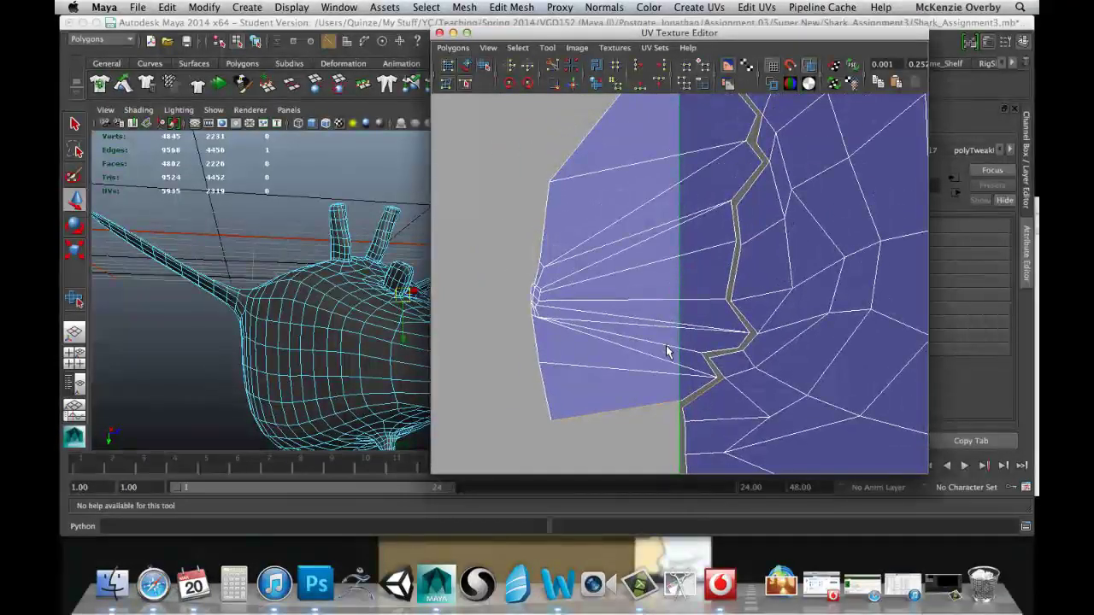
Shift the detached shell's lower corner UV inward to the notch's lower point and move its bottom outer UV into the vacated corner
{"action": "right_click_drag", "start_coordinate": [671, 316], "coordinate": [667, 350]}
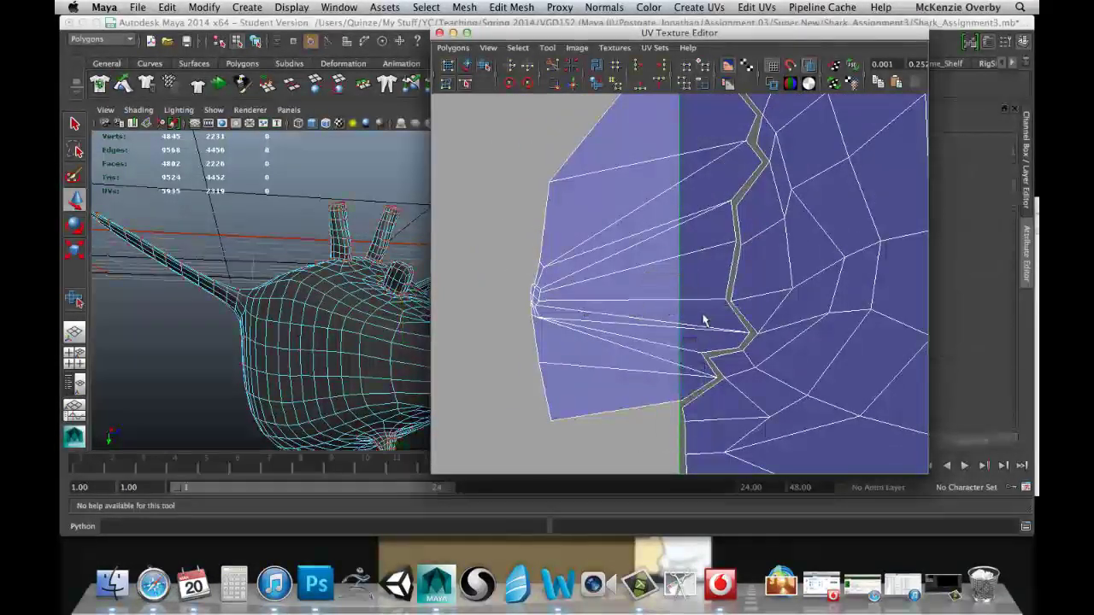
{"action": "left_click", "coordinate": [682, 402]}
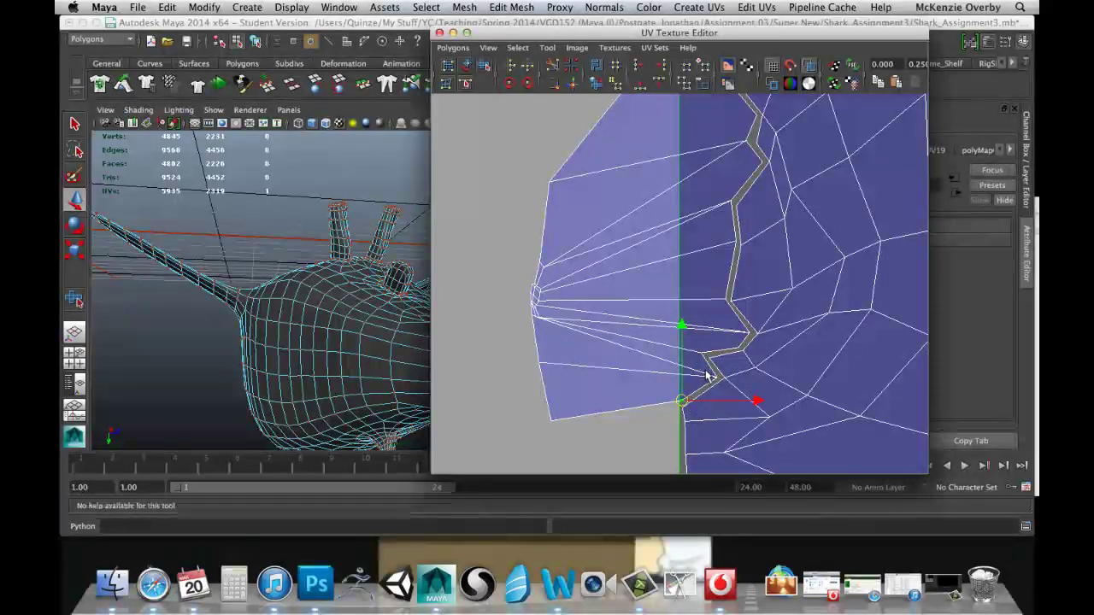
{"action": "mouse_move", "coordinate": [706, 373]}
{"action": "left_mouse_down"}
{"action": "mouse_move", "coordinate": [720, 383]}
{"action": "mouse_move", "coordinate": [675, 362]}
{"action": "mouse_move", "coordinate": [645, 366]}
{"action": "mouse_move", "coordinate": [681, 395]}
{"action": "mouse_move", "coordinate": [718, 380]}
{"action": "left_mouse_up"}
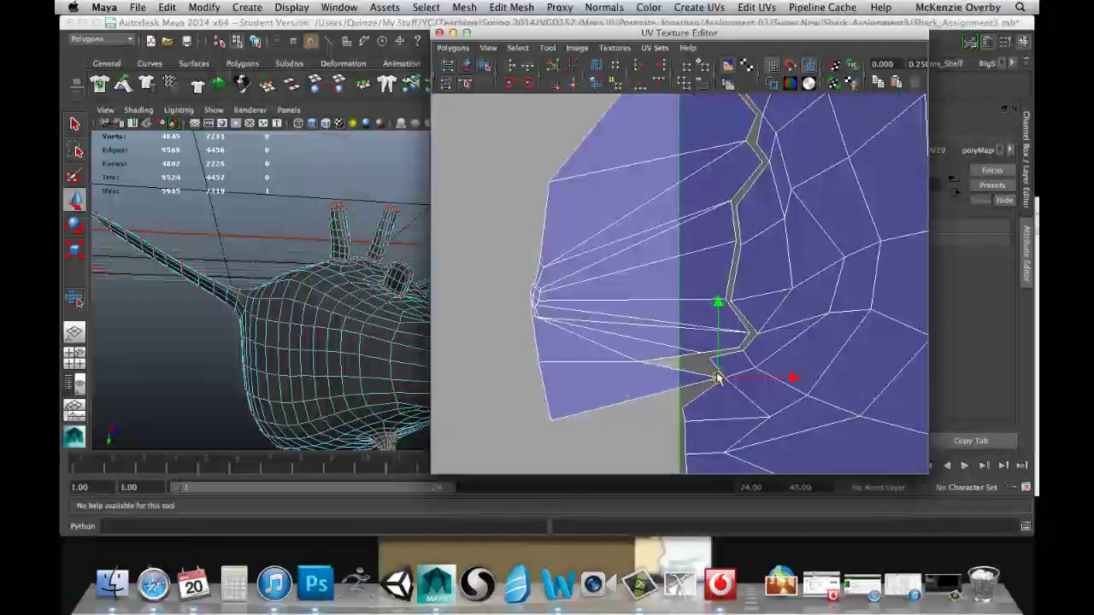
{"action": "left_click", "coordinate": [542, 416]}
{"action": "left_click_drag", "start_coordinate": [552, 420], "coordinate": [678, 400]}
{"action": "right_click_drag", "start_coordinate": [702, 392], "coordinate": [717, 366]}
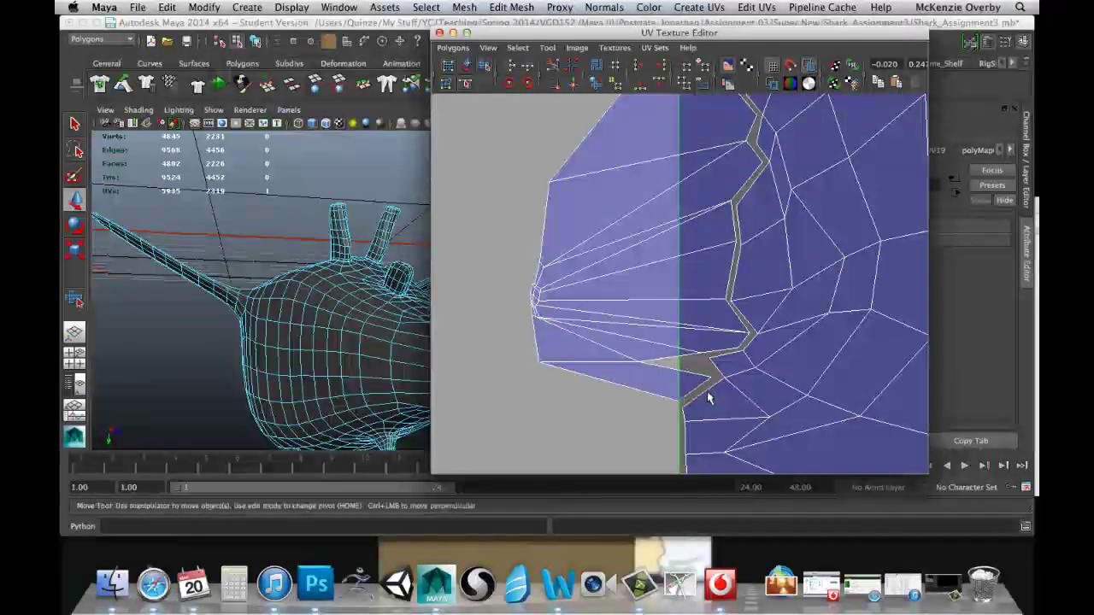
{"action": "left_click", "coordinate": [698, 390]}
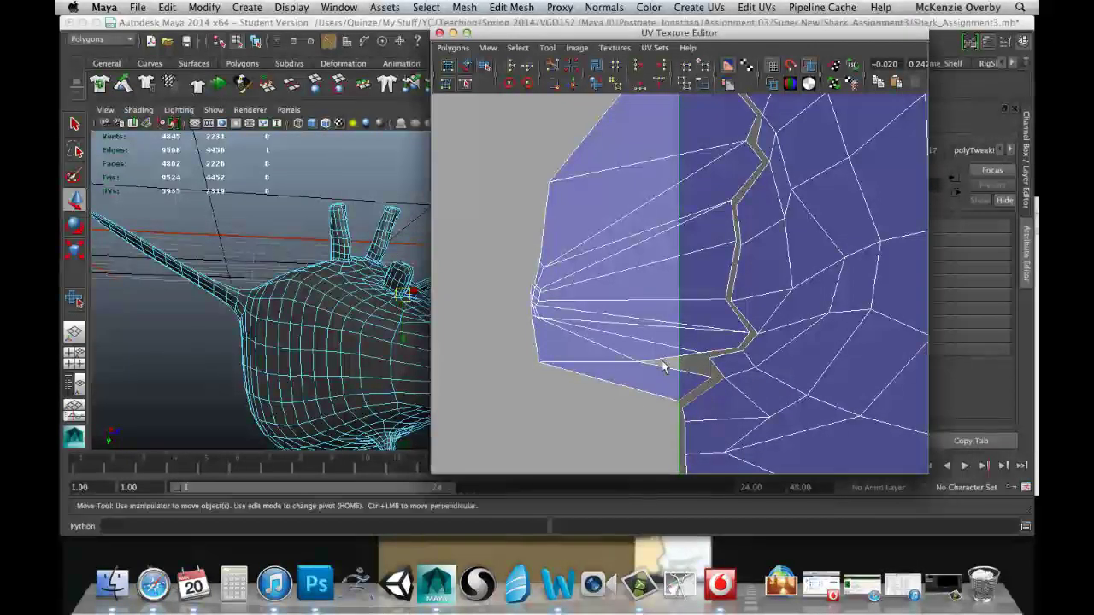
Move the detached shell's border UV left outside the lower gap into the notch's inward corner, then check the adjoining edge's match
{"action": "middle_click_drag", "start_coordinate": [699, 355], "coordinate": [646, 444], "text": "alt"}
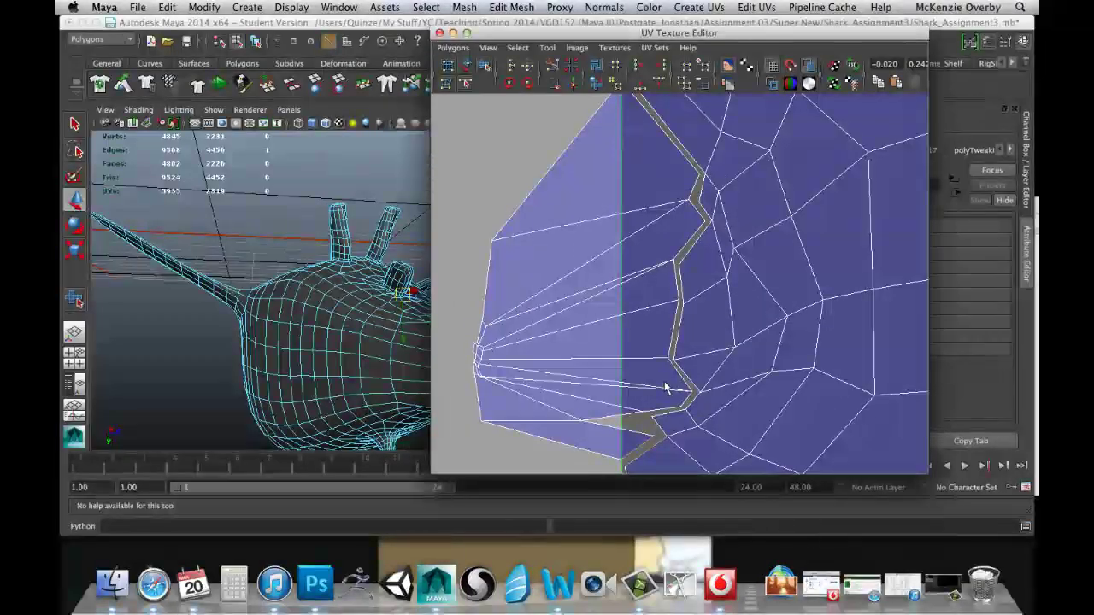
{"action": "scroll", "coordinate": [661, 276], "scroll_direction": "up", "scroll_amount": 4}
{"action": "middle_click_drag", "start_coordinate": [647, 337], "coordinate": [669, 267], "text": "alt"}
{"action": "key", "text": "w"}
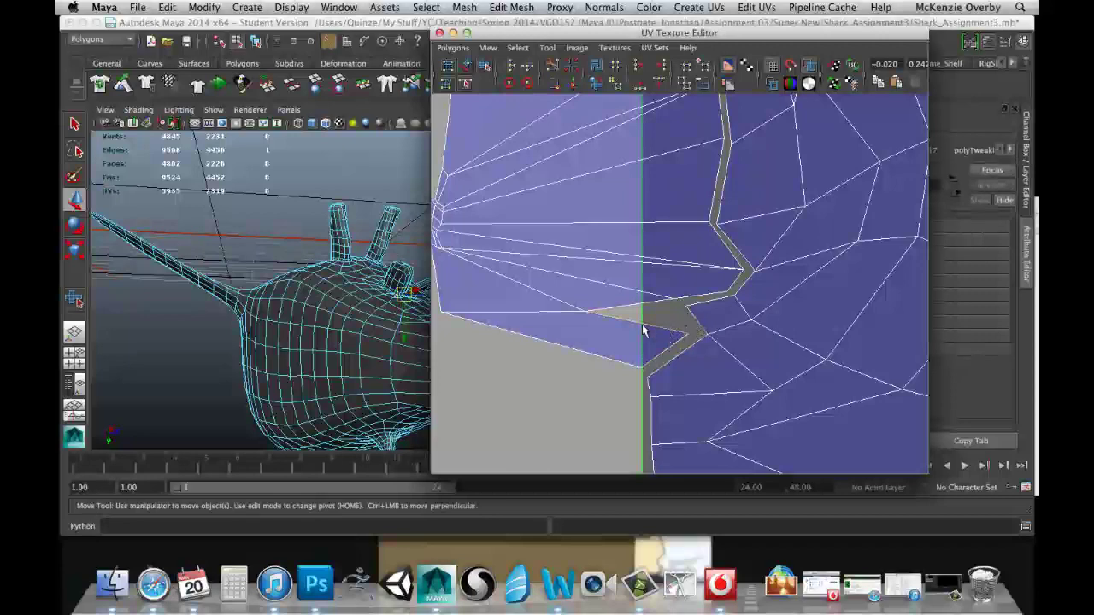
{"action": "right_click_drag", "start_coordinate": [584, 319], "coordinate": [622, 305]}
{"action": "left_click", "coordinate": [585, 312]}
{"action": "left_click_drag", "start_coordinate": [595, 320], "coordinate": [681, 314]}
{"action": "right_click_drag", "start_coordinate": [697, 300], "coordinate": [709, 265]}
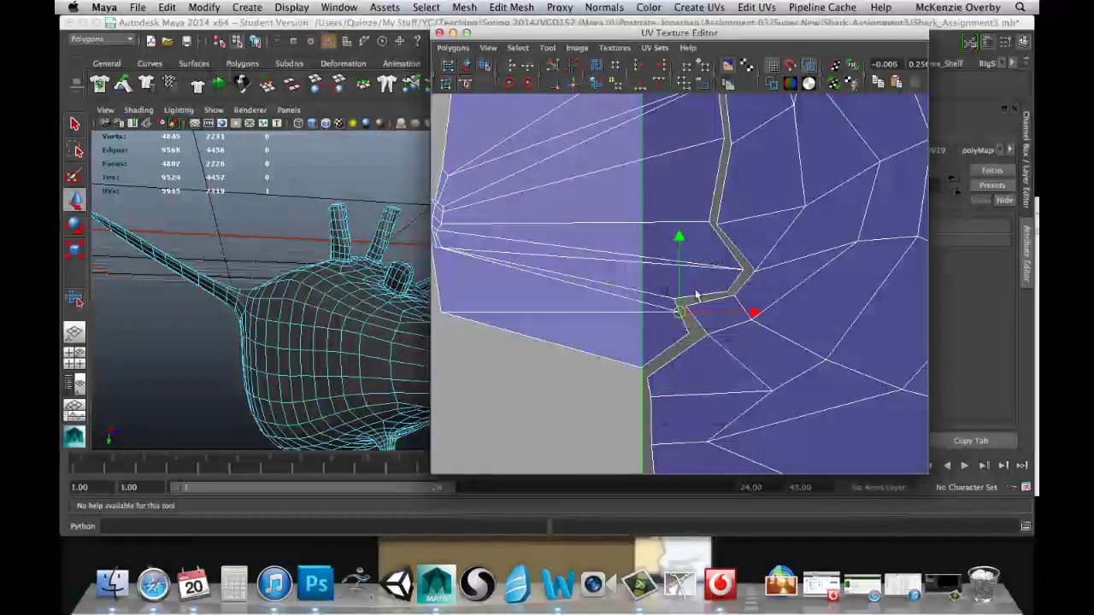
{"action": "left_click", "coordinate": [703, 300]}
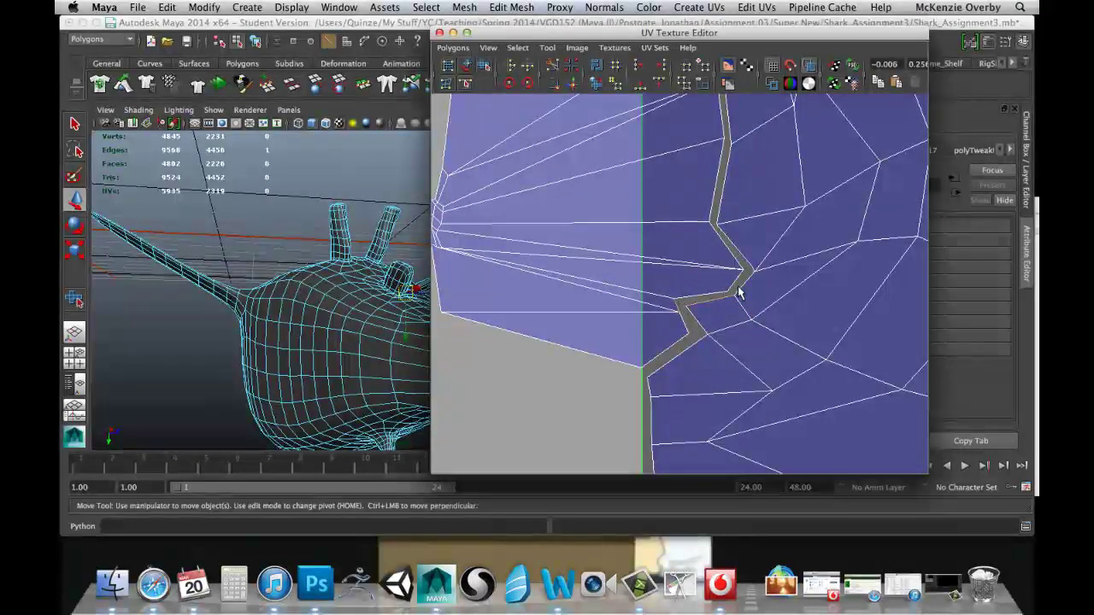
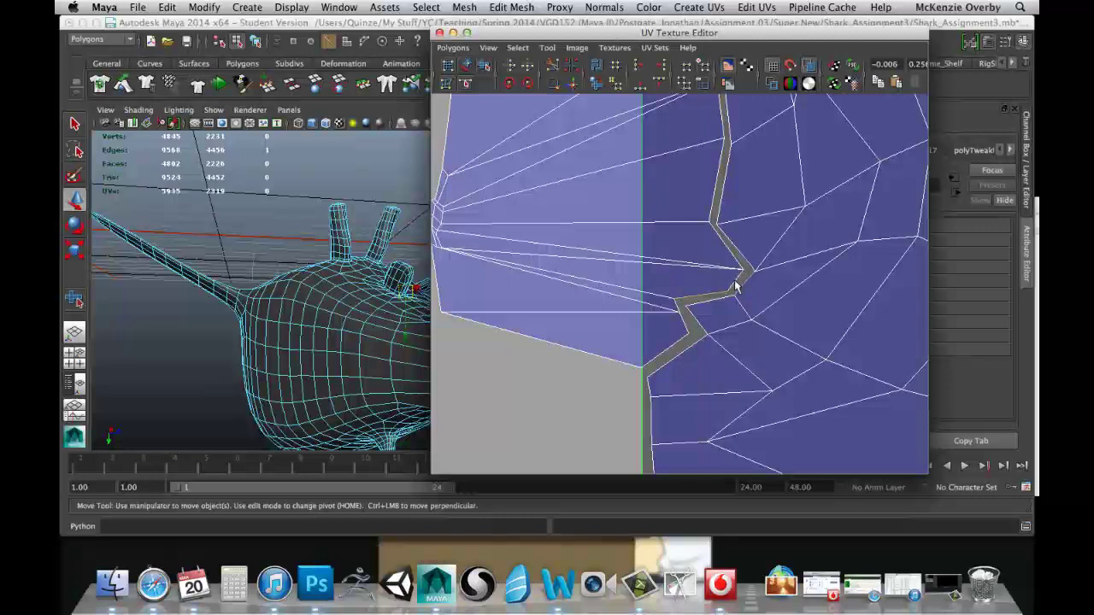
Shift the detached shell's next inner border UV along the lower notch edge to the bend below the outer corner
{"action": "right_click_drag", "start_coordinate": [672, 299], "coordinate": [718, 297]}
{"action": "left_click", "coordinate": [676, 299]}
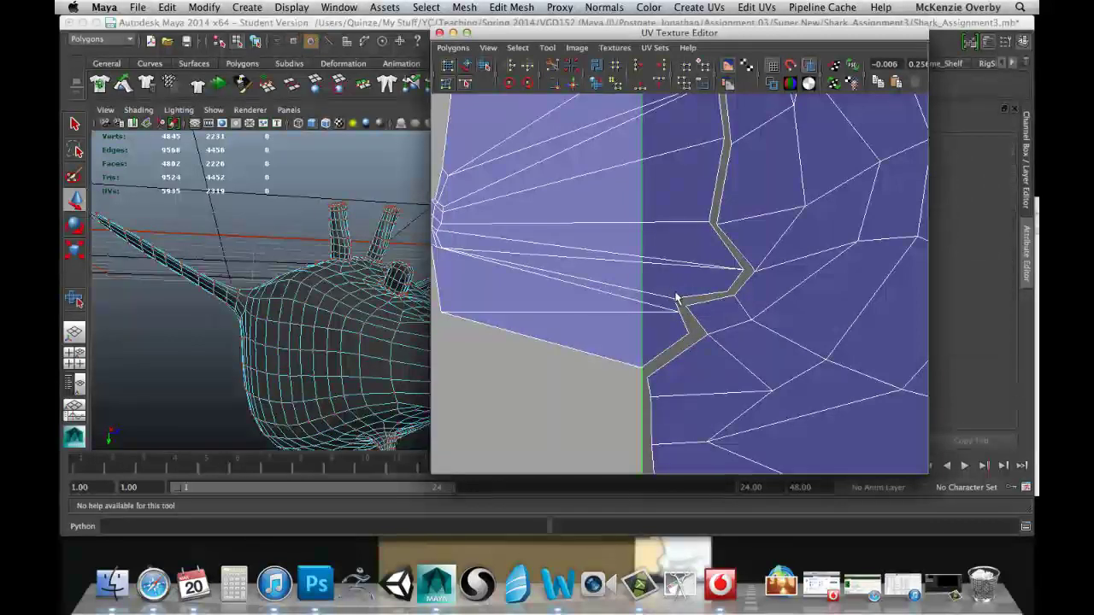
{"action": "left_click", "coordinate": [678, 298]}
{"action": "left_click_drag", "start_coordinate": [678, 299], "coordinate": [711, 289]}
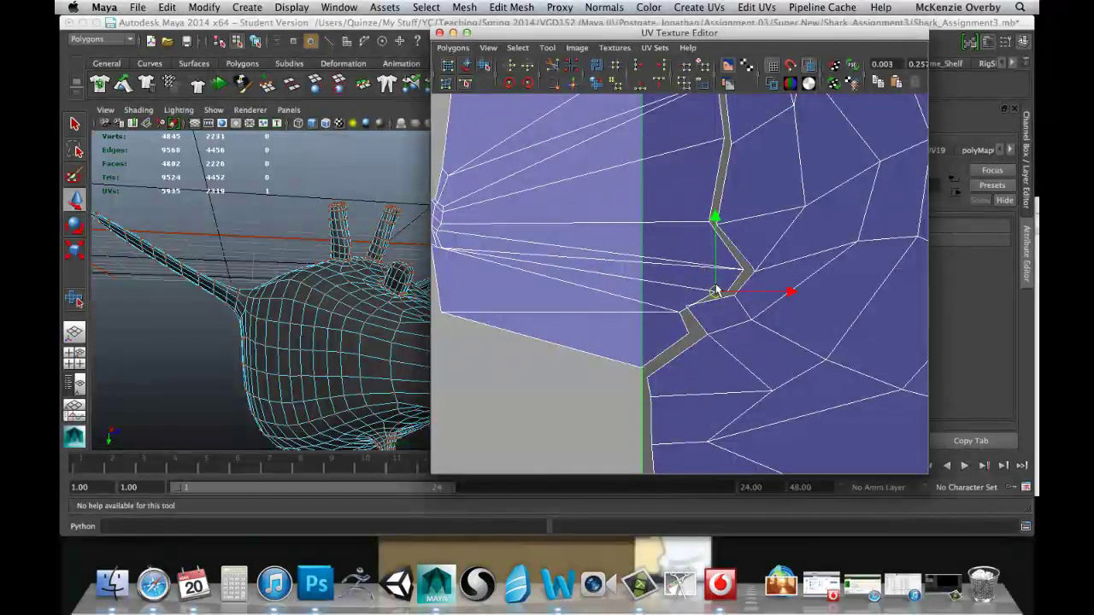
{"action": "left_click", "coordinate": [733, 292]}
{"action": "left_click", "coordinate": [727, 292]}
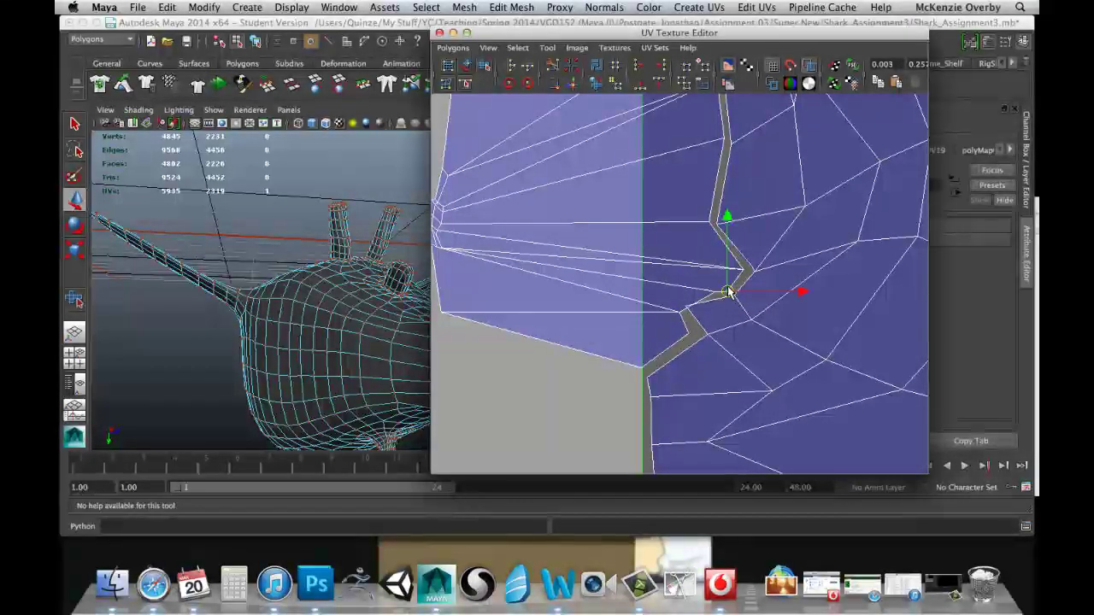
{"action": "left_click_drag", "start_coordinate": [722, 286], "coordinate": [693, 316]}
{"action": "left_click", "coordinate": [688, 306]}
Pull the main shell's border UV above the notch's outer corner inward and place the detached shell's matching UV beside it
{"action": "right_click_drag", "start_coordinate": [695, 314], "coordinate": [803, 277], "text": "alt"}
{"action": "middle_click_drag", "start_coordinate": [803, 278], "coordinate": [657, 303], "text": "alt"}
{"action": "middle_click_drag", "start_coordinate": [729, 283], "coordinate": [716, 291], "text": "alt"}
{"action": "left_click", "coordinate": [722, 274]}
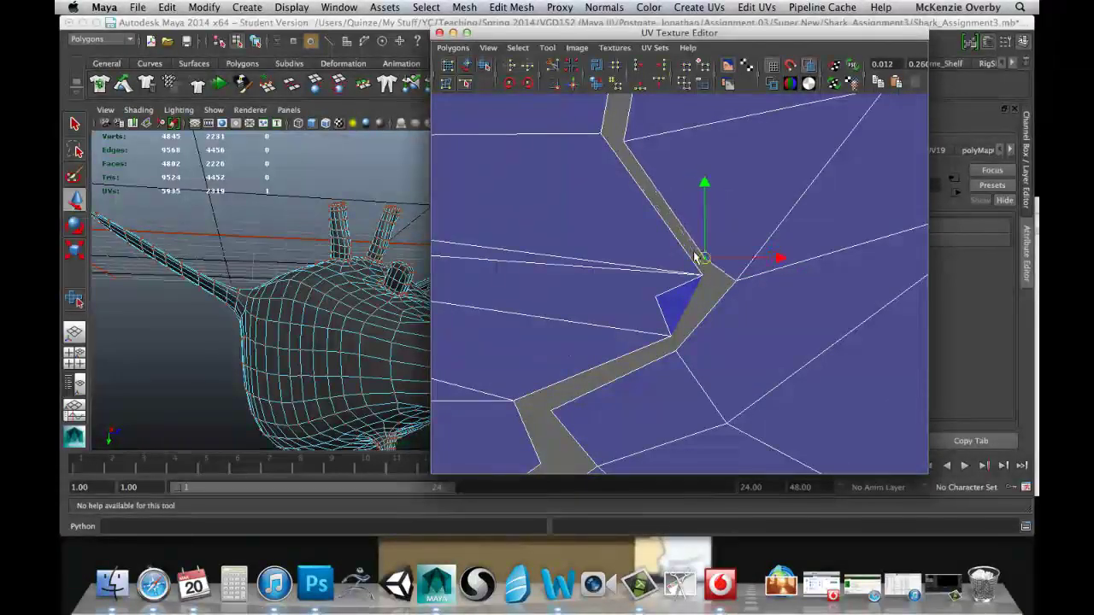
{"action": "mouse_move", "coordinate": [696, 256]}
{"action": "left_mouse_down"}
{"action": "mouse_move", "coordinate": [735, 268]}
{"action": "mouse_move", "coordinate": [711, 253]}
{"action": "left_mouse_up"}
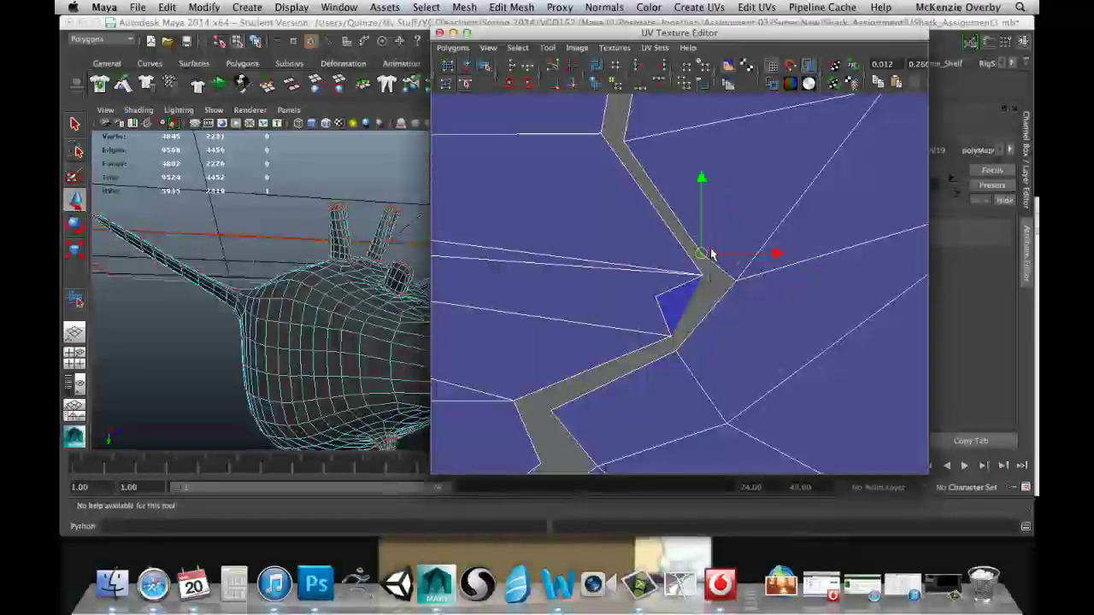
{"action": "left_click_drag", "start_coordinate": [646, 244], "coordinate": [645, 250]}
{"action": "left_click_drag", "start_coordinate": [645, 253], "coordinate": [641, 257]}
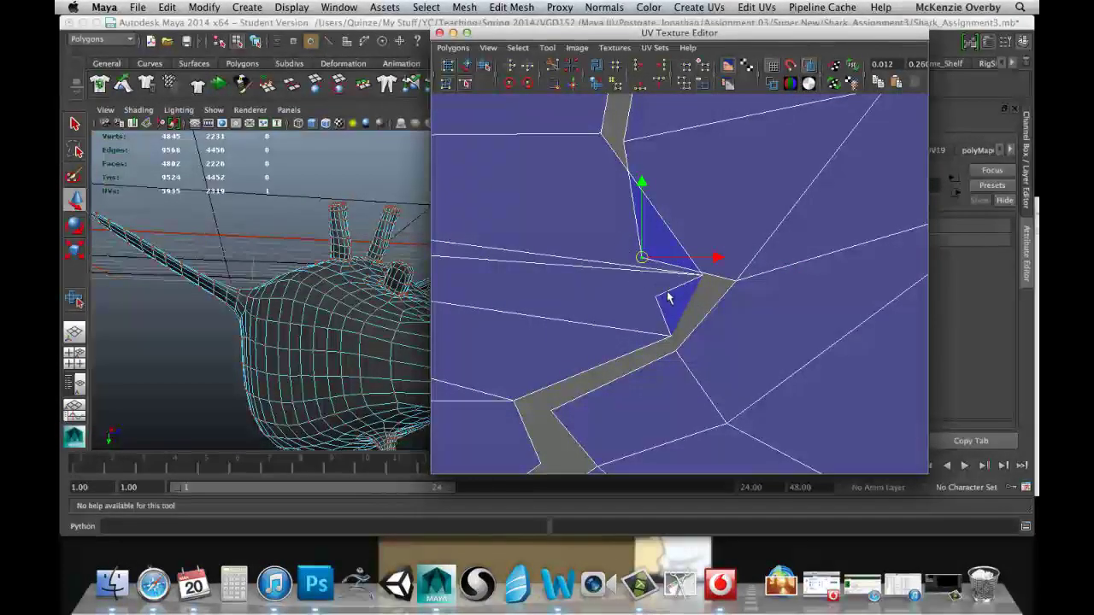
{"action": "left_click", "coordinate": [702, 275]}
{"action": "left_click_drag", "start_coordinate": [703, 276], "coordinate": [627, 258]}
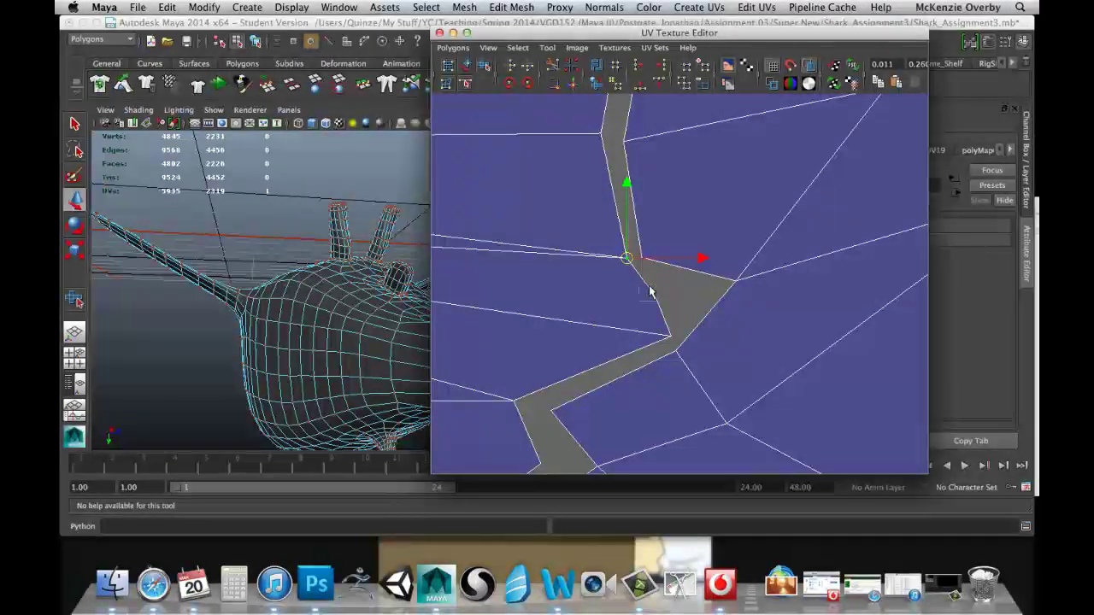
Move the detached shell's next UV into the notch's outer corner and nudge the main shell's UV above it to narrow the gap
{"action": "left_click", "coordinate": [655, 296]}
{"action": "left_click_drag", "start_coordinate": [696, 299], "coordinate": [716, 292]}
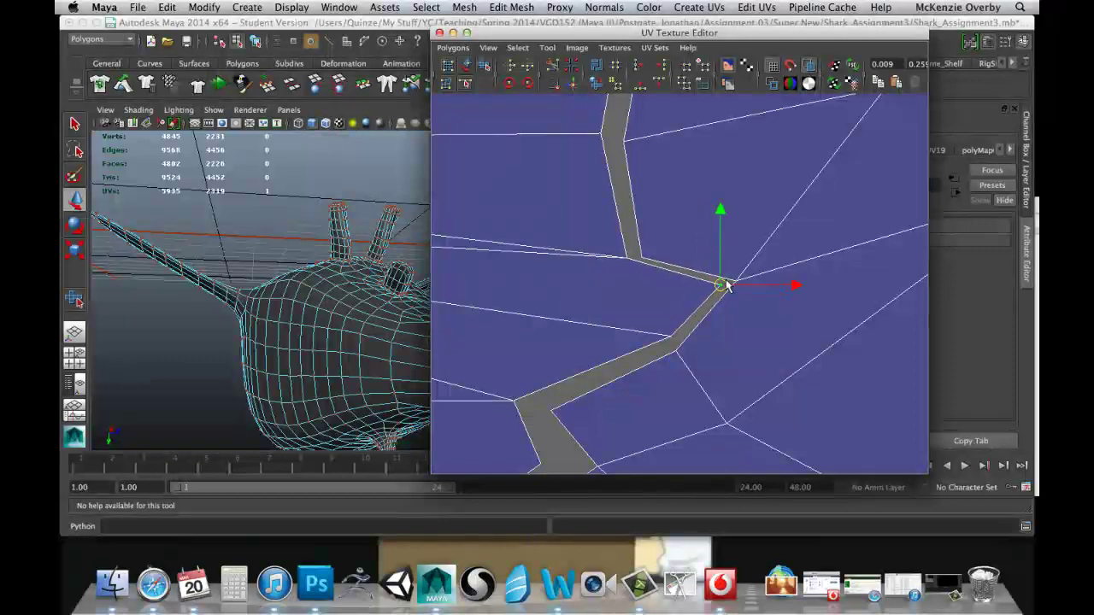
{"action": "left_click", "coordinate": [650, 261]}
{"action": "left_click_drag", "start_coordinate": [644, 255], "coordinate": [636, 252]}
Select the detached shell's bottom outer edge to check that it lies outside the seam with the main shell
{"action": "scroll", "coordinate": [641, 260], "scroll_direction": "down", "scroll_amount": 5}
{"action": "middle_click_drag", "start_coordinate": [613, 313], "coordinate": [643, 285], "text": "alt"}
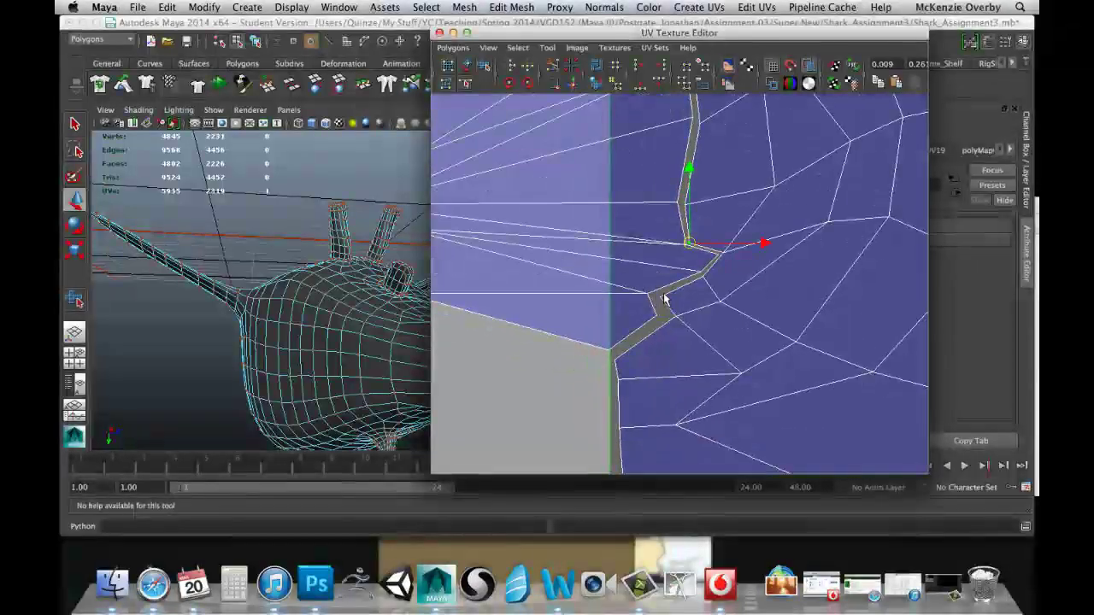
{"action": "right_click_drag", "start_coordinate": [663, 293], "coordinate": [651, 268]}
{"action": "left_click", "coordinate": [575, 341]}
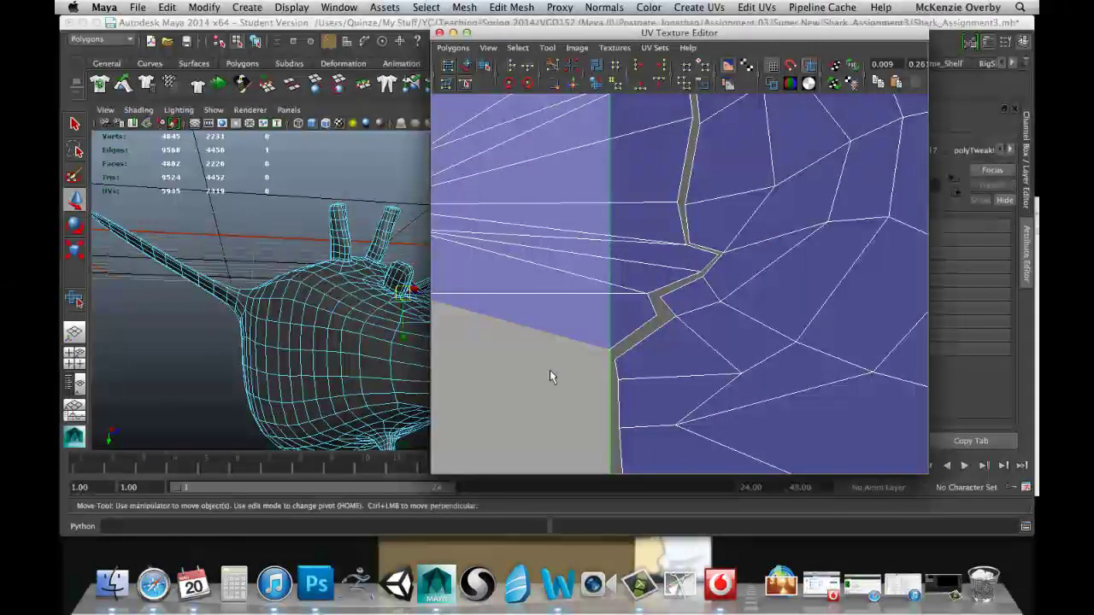
{"action": "middle_click_drag", "start_coordinate": [513, 318], "coordinate": [640, 310], "text": "alt"}
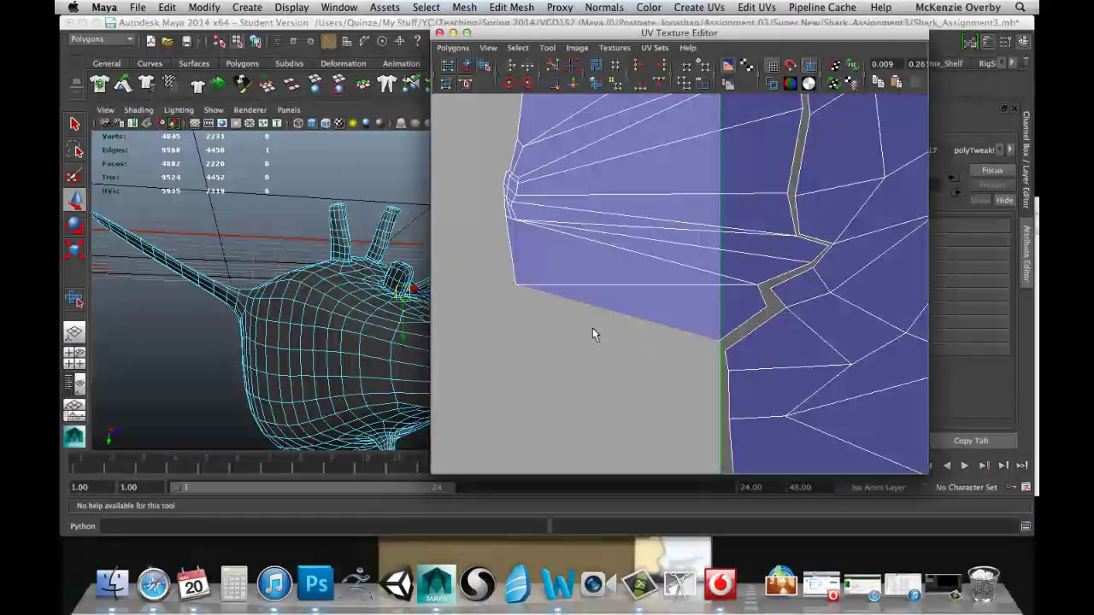
{"action": "middle_click_drag", "start_coordinate": [676, 278], "coordinate": [532, 313], "text": "alt"}
Select all the seam edges between the detached shell and the main shell's notch and sew them together
{"action": "left_click", "coordinate": [608, 352]}
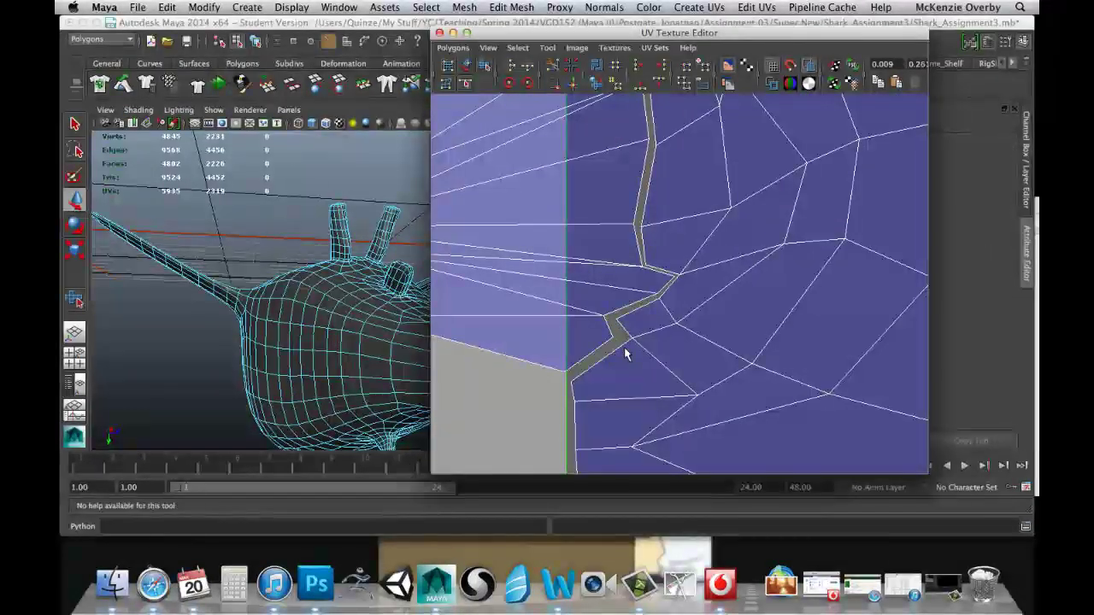
{"action": "left_click", "coordinate": [623, 350]}
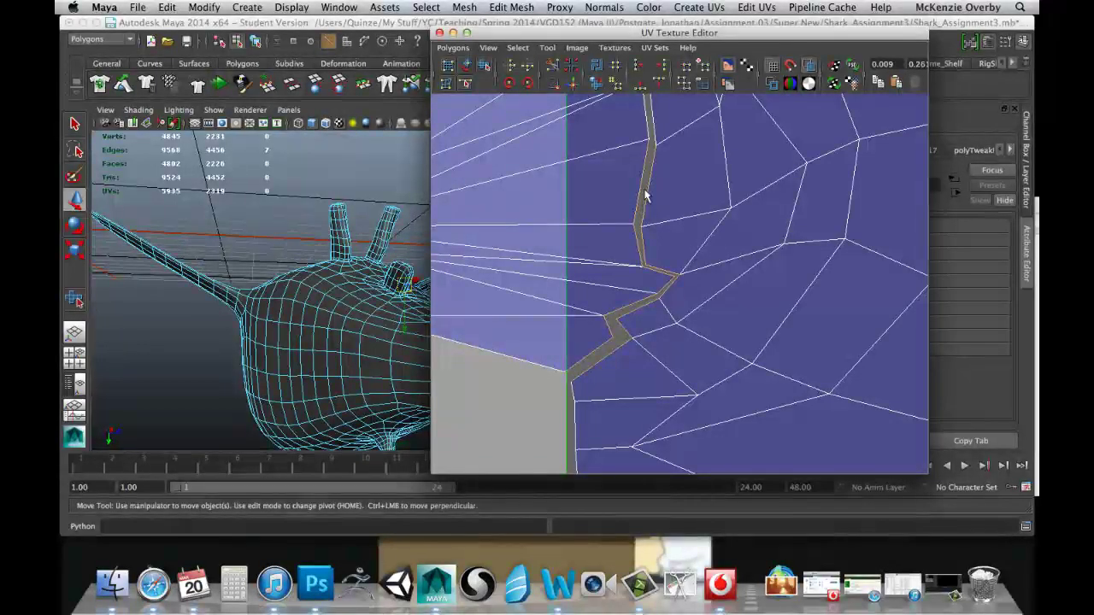
{"action": "middle_click_drag", "start_coordinate": [644, 196], "coordinate": [610, 263], "text": "alt"}
{"action": "left_click", "coordinate": [612, 254], "text": "shift"}
{"action": "left_click", "coordinate": [630, 206], "text": "shift"}
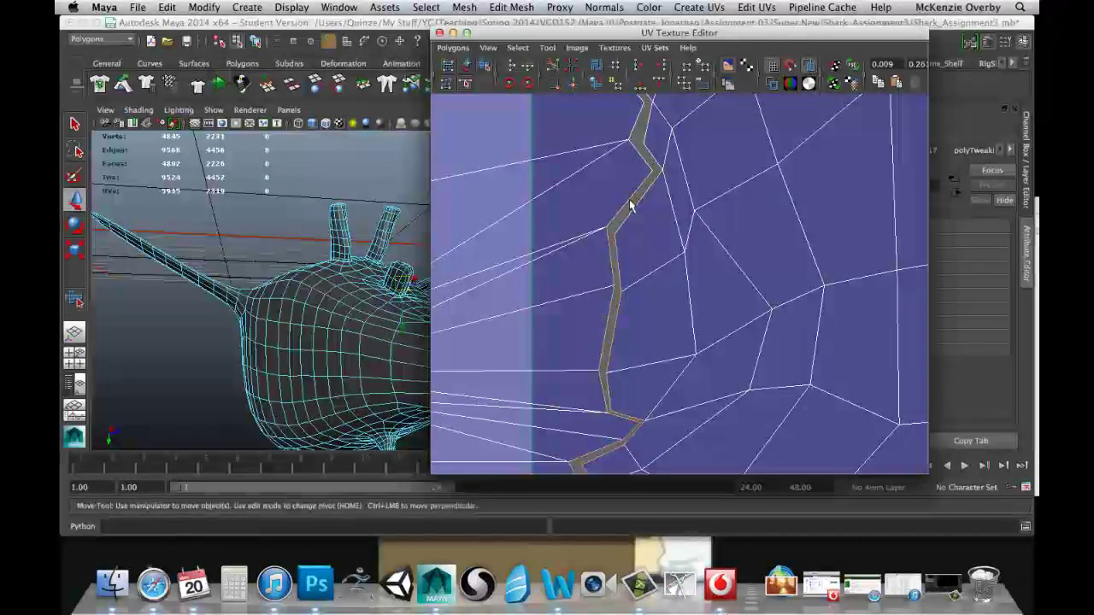
{"action": "left_click", "coordinate": [639, 155], "text": "shift"}
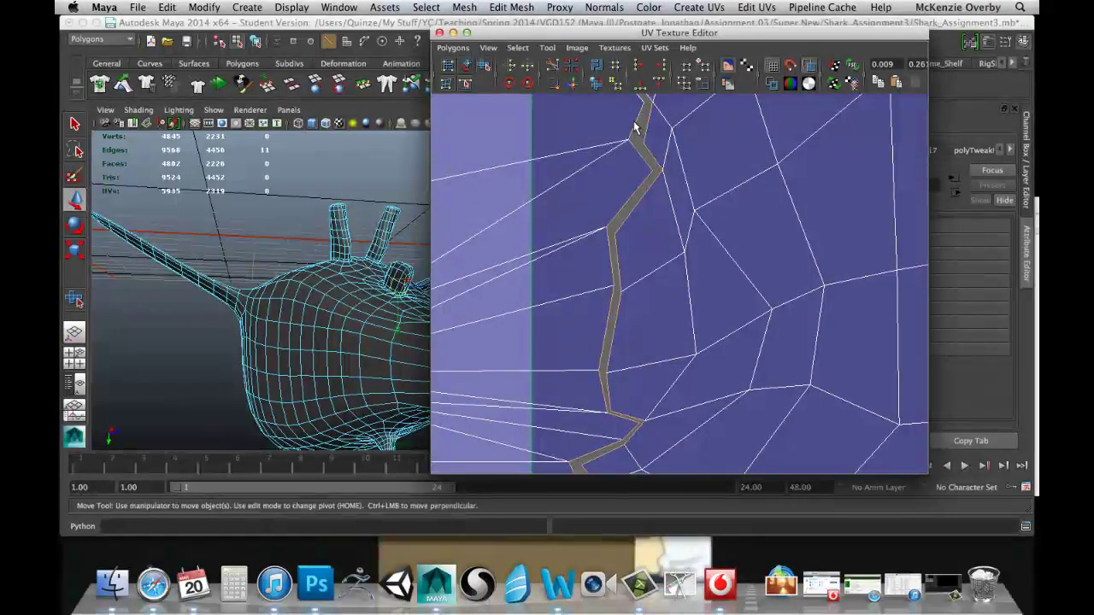
{"action": "middle_click_drag", "start_coordinate": [634, 126], "coordinate": [610, 287], "text": "alt"}
{"action": "left_click", "coordinate": [594, 235], "text": "shift"}
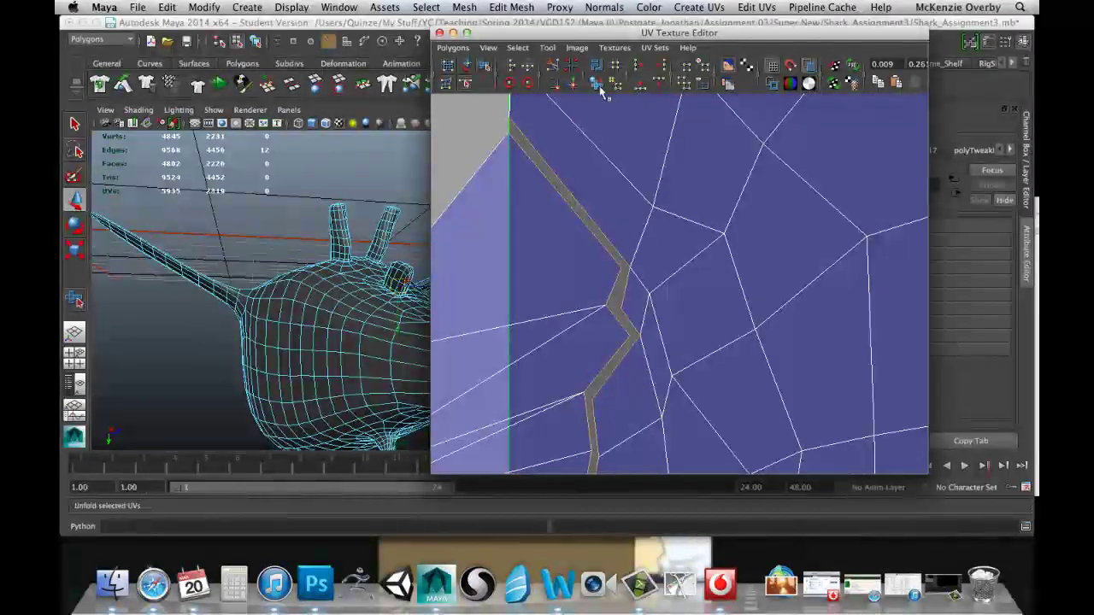
{"action": "left_click", "coordinate": [553, 93]}
{"action": "scroll", "coordinate": [586, 273], "scroll_direction": "down", "scroll_amount": 5}
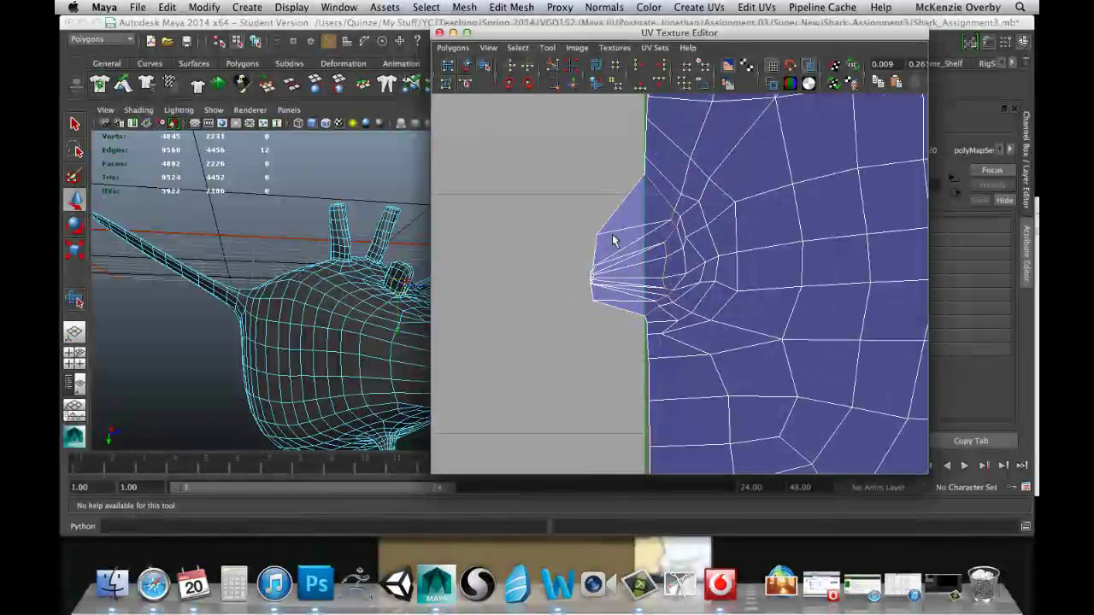
{"action": "scroll", "coordinate": [613, 242], "scroll_direction": "up", "scroll_amount": 3}
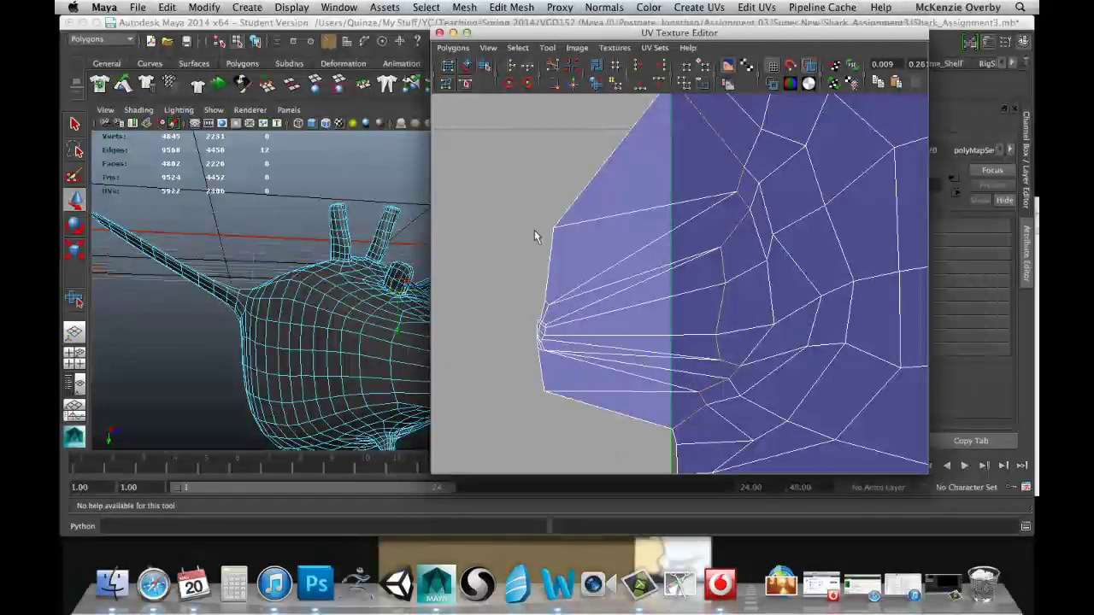
Switch to UV selection and move the sewn bulge's two upper outer UVs onto the main shell's straight border
{"action": "right_click_drag", "start_coordinate": [577, 195], "coordinate": [574, 166]}
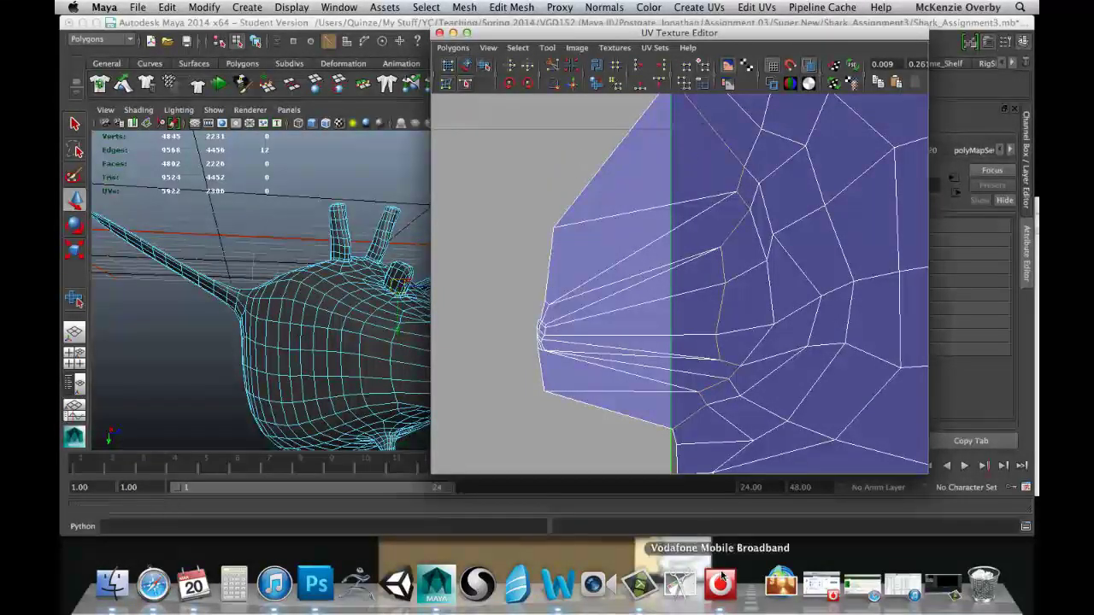
{"action": "right_click_drag", "start_coordinate": [579, 227], "coordinate": [621, 233]}
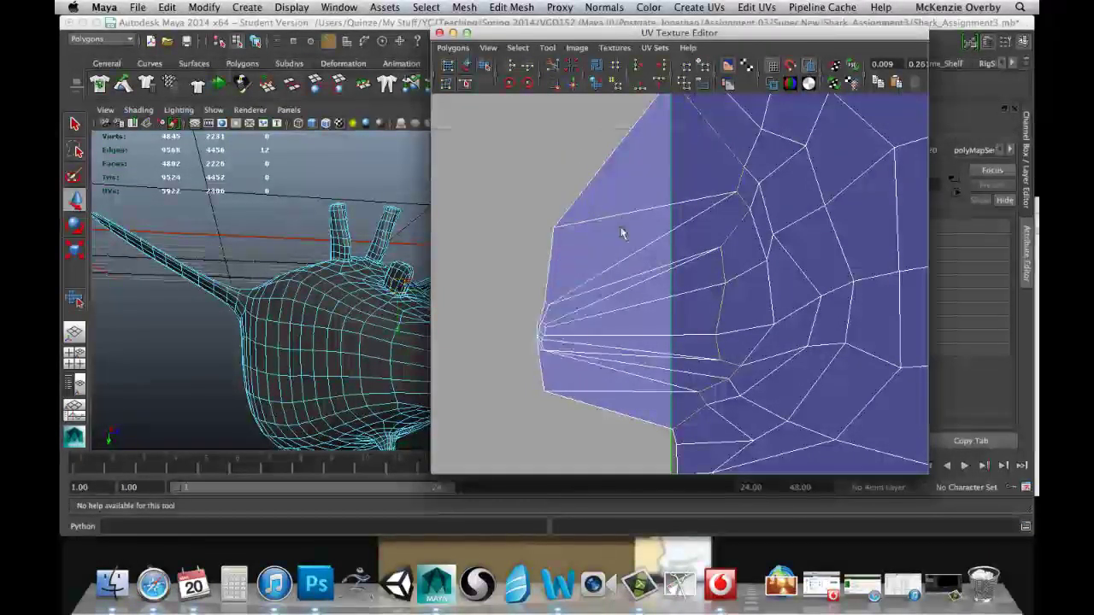
{"action": "key", "text": "q"}
{"action": "left_click", "coordinate": [551, 227]}
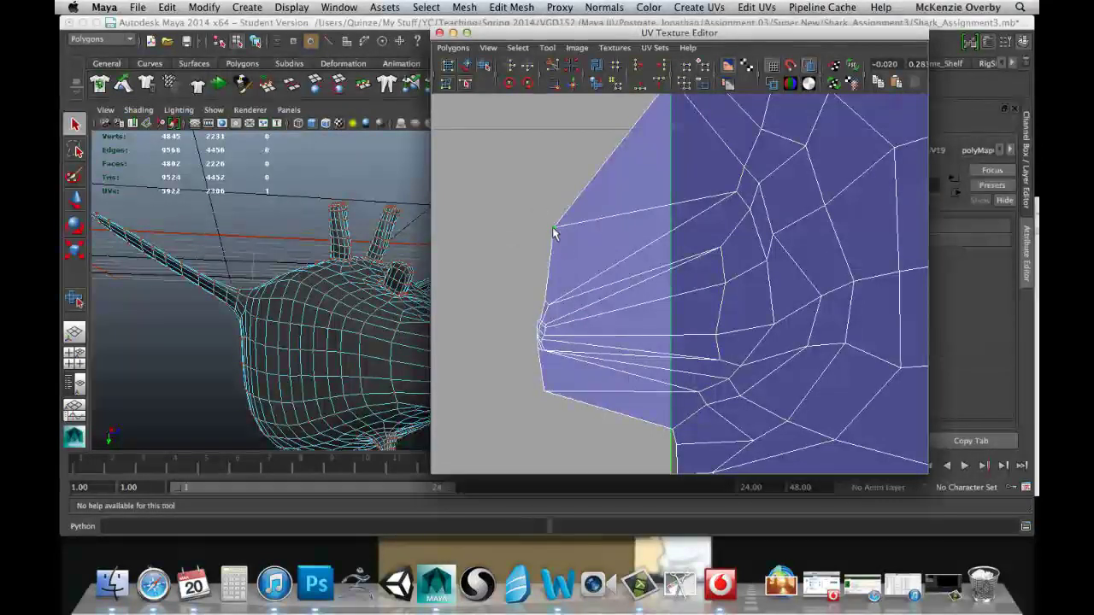
{"action": "left_click_drag", "start_coordinate": [551, 228], "coordinate": [671, 113]}
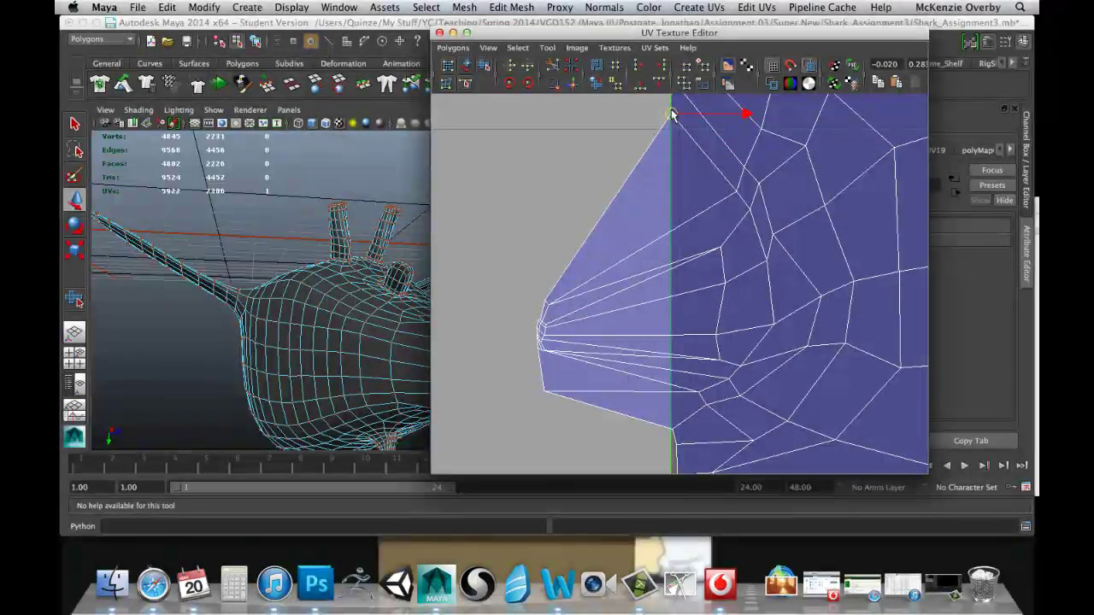
{"action": "left_click", "coordinate": [547, 306]}
{"action": "left_click_drag", "start_coordinate": [548, 306], "coordinate": [671, 154]}
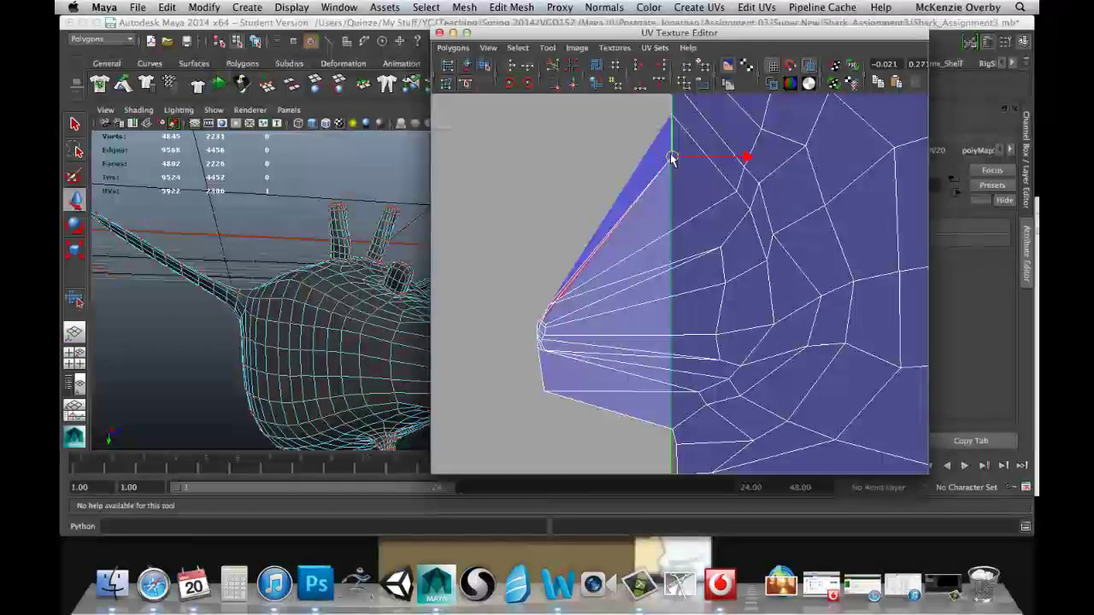
Move the inner UVs from the upper part of the bulge's tip inside the main shell and spread them beside the former seam
{"action": "left_click", "coordinate": [557, 306]}
{"action": "left_click_drag", "start_coordinate": [559, 303], "coordinate": [699, 227]}
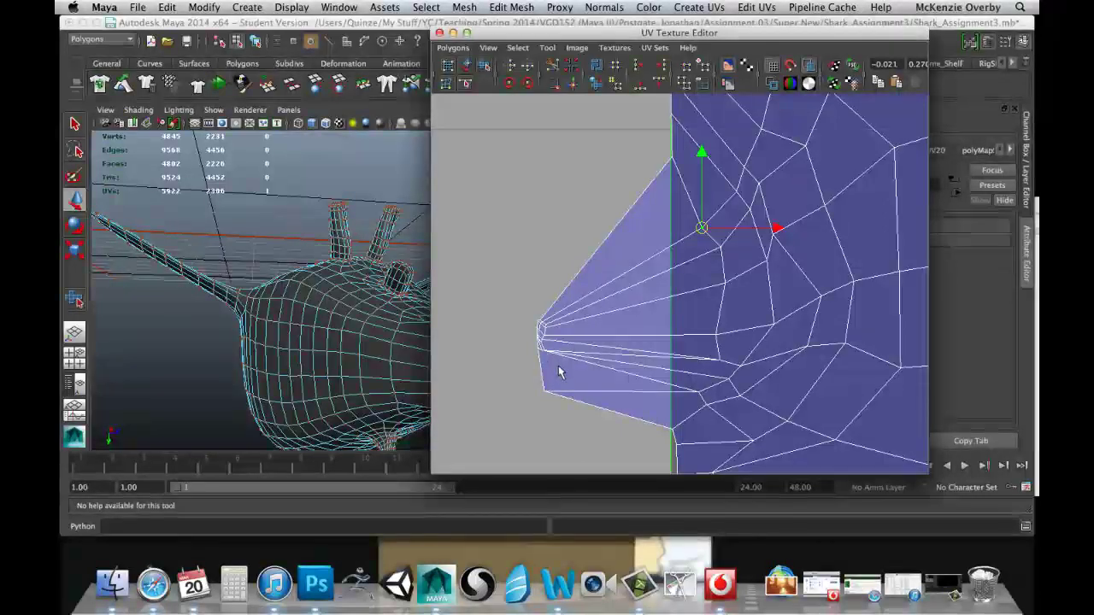
{"action": "left_click", "coordinate": [540, 331]}
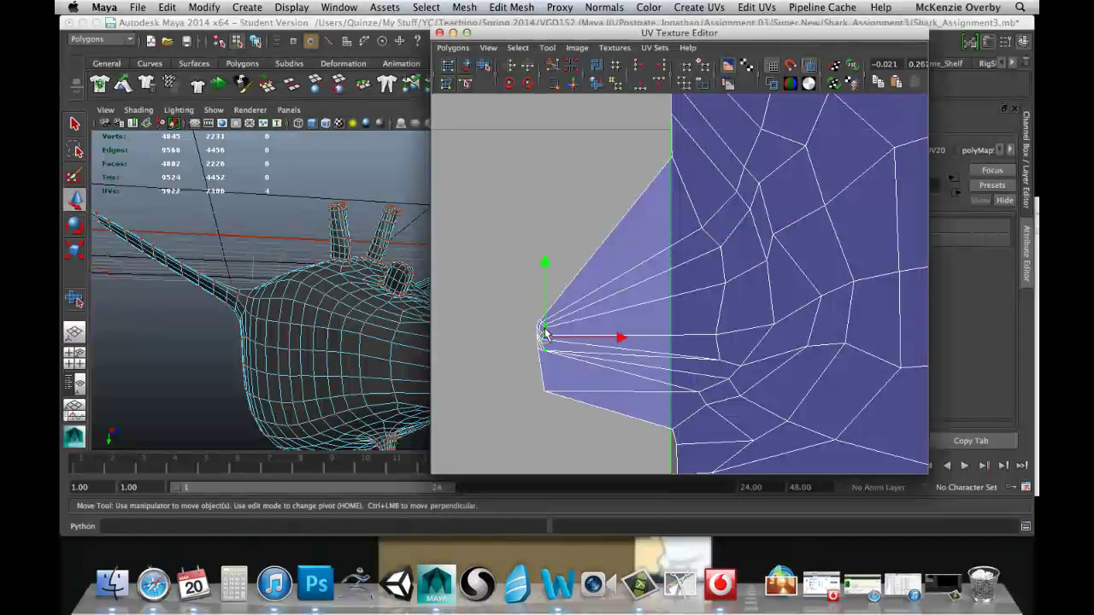
{"action": "left_click_drag", "start_coordinate": [541, 331], "coordinate": [695, 375]}
{"action": "left_click", "coordinate": [689, 361]}
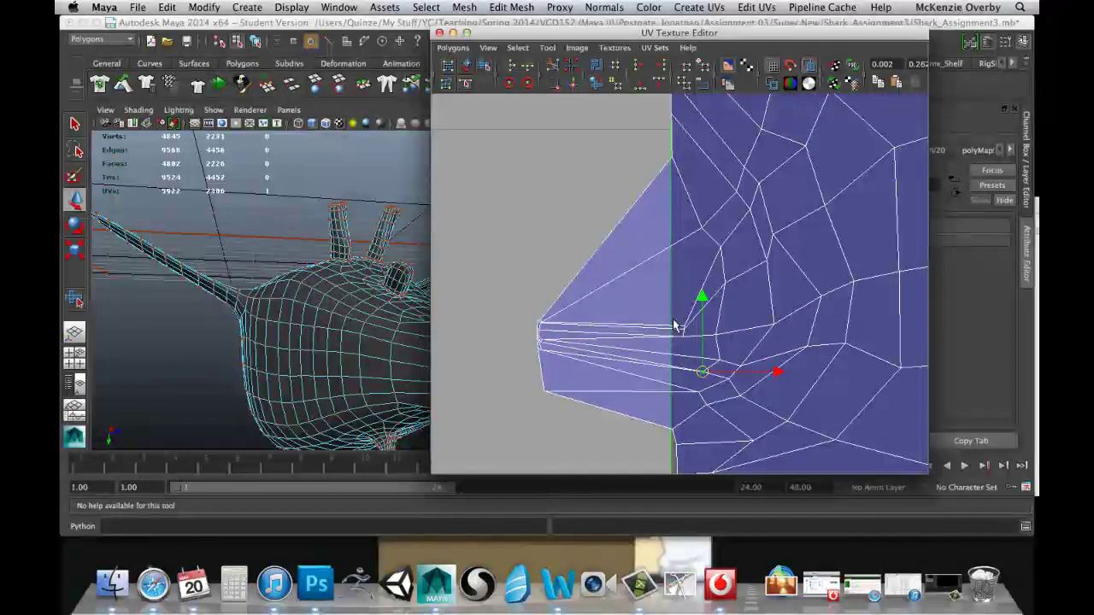
{"action": "left_click_drag", "start_coordinate": [673, 319], "coordinate": [705, 307]}
{"action": "scroll", "coordinate": [571, 342], "scroll_direction": "up", "scroll_amount": 3}
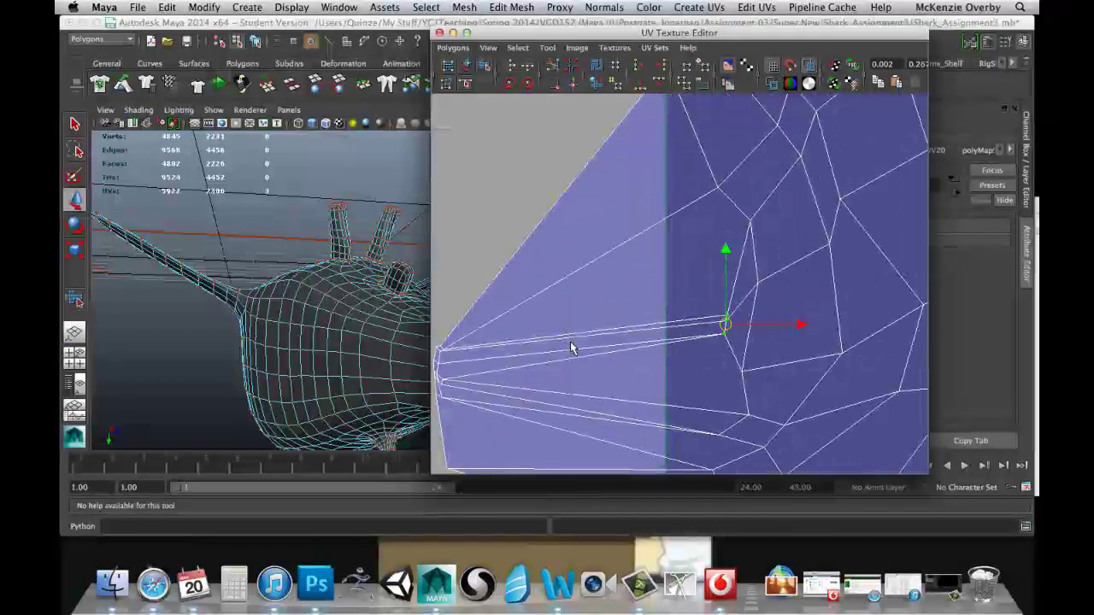
{"action": "middle_click_drag", "start_coordinate": [572, 347], "coordinate": [587, 290], "text": "alt"}
Move the remaining inner UVs clustered at the bulge's tip inside the main shell and reposition part of the group
{"action": "left_click", "coordinate": [504, 296]}
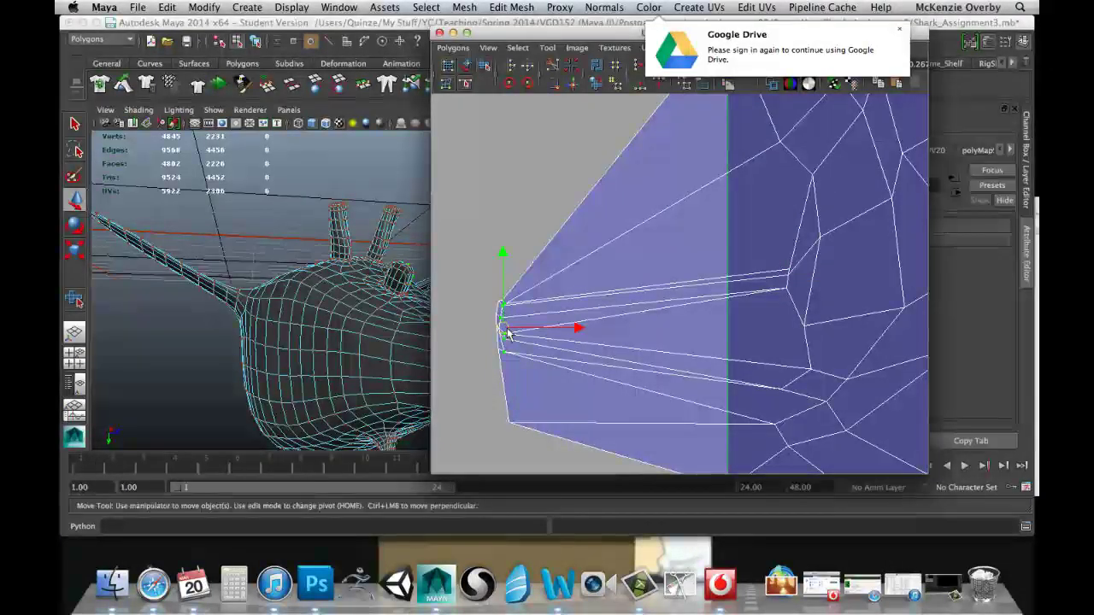
{"action": "left_click_drag", "start_coordinate": [505, 329], "coordinate": [765, 302]}
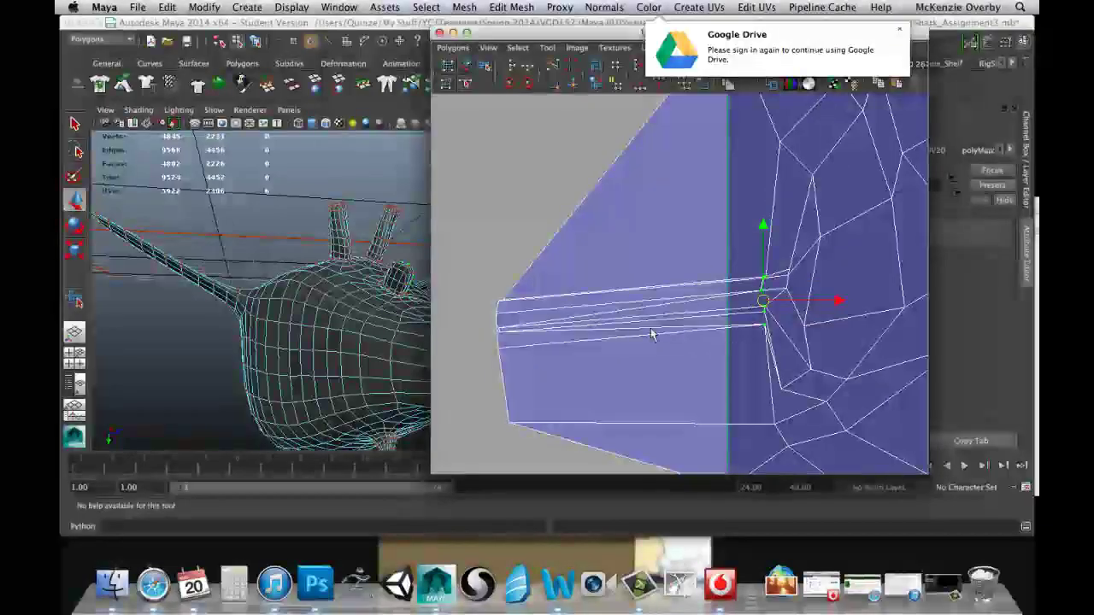
{"action": "left_click", "coordinate": [500, 332]}
{"action": "left_click_drag", "start_coordinate": [677, 335], "coordinate": [749, 309]}
Move the two overlapping UVs at the tip's upper corner onto the main shell's border
{"action": "left_click", "coordinate": [516, 297]}
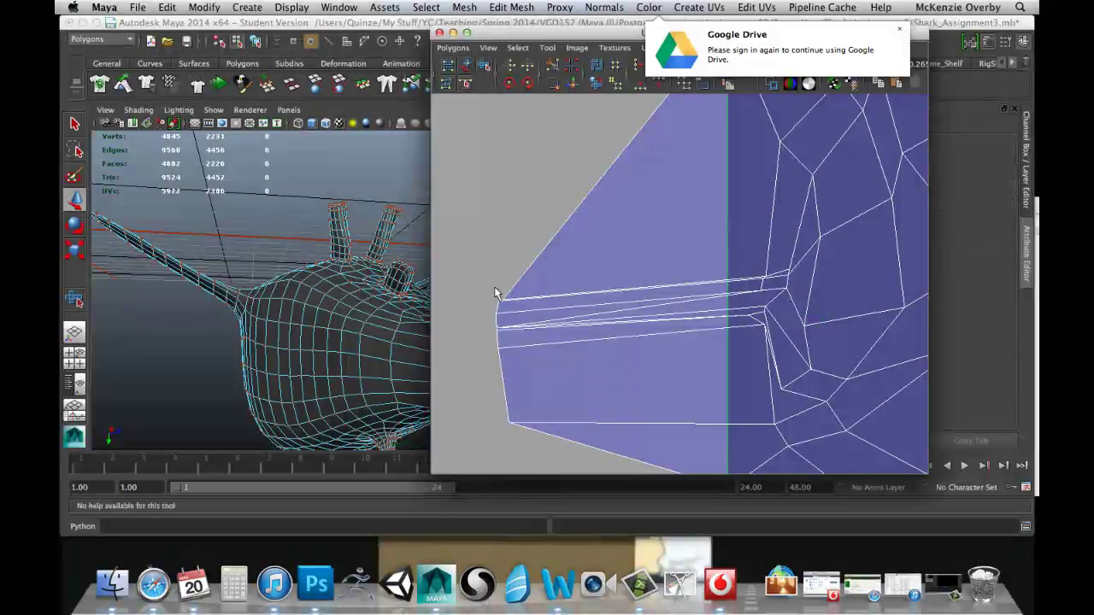
{"action": "left_click_drag", "start_coordinate": [501, 304], "coordinate": [733, 160]}
{"action": "scroll", "coordinate": [718, 169], "scroll_direction": "up", "scroll_amount": 3}
{"action": "middle_click_drag", "start_coordinate": [693, 186], "coordinate": [635, 342], "text": "alt"}
{"action": "scroll", "coordinate": [633, 317], "scroll_direction": "down", "scroll_amount": 3}
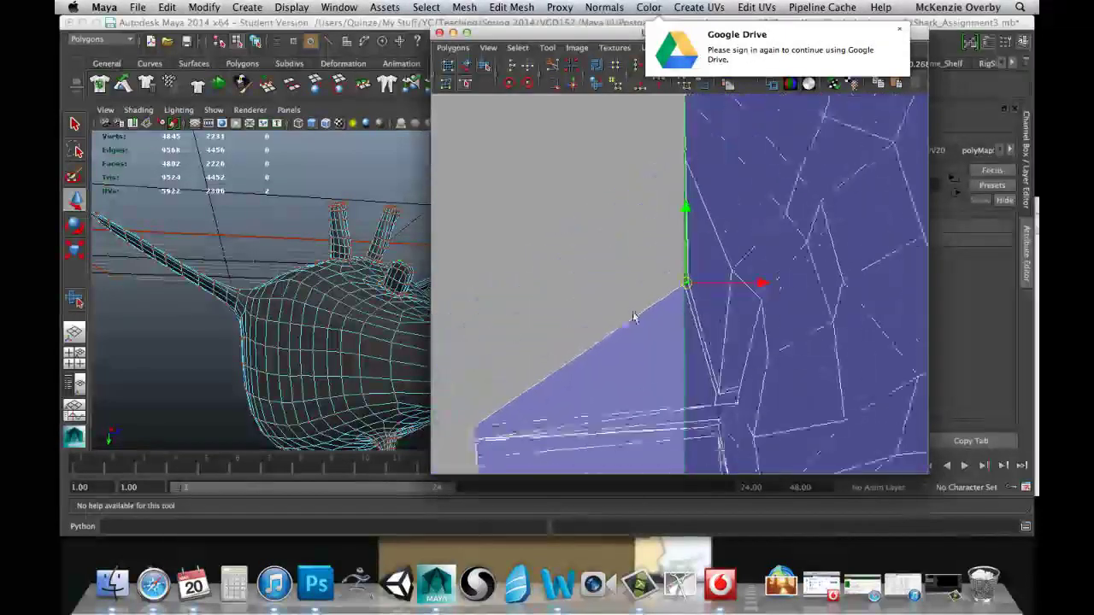
Separate the two overlapping border UVs by sliding one up the border and aligning the other with the straight border line
{"action": "left_click", "coordinate": [665, 270]}
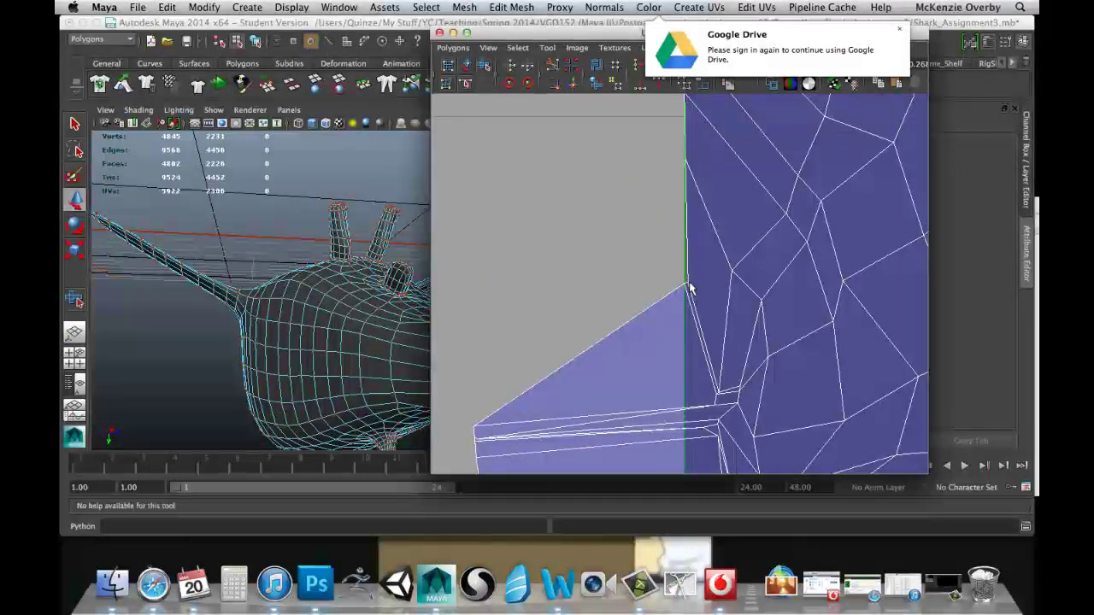
{"action": "left_click", "coordinate": [689, 285]}
{"action": "left_click_drag", "start_coordinate": [689, 284], "coordinate": [688, 283]}
{"action": "left_click", "coordinate": [692, 295]}
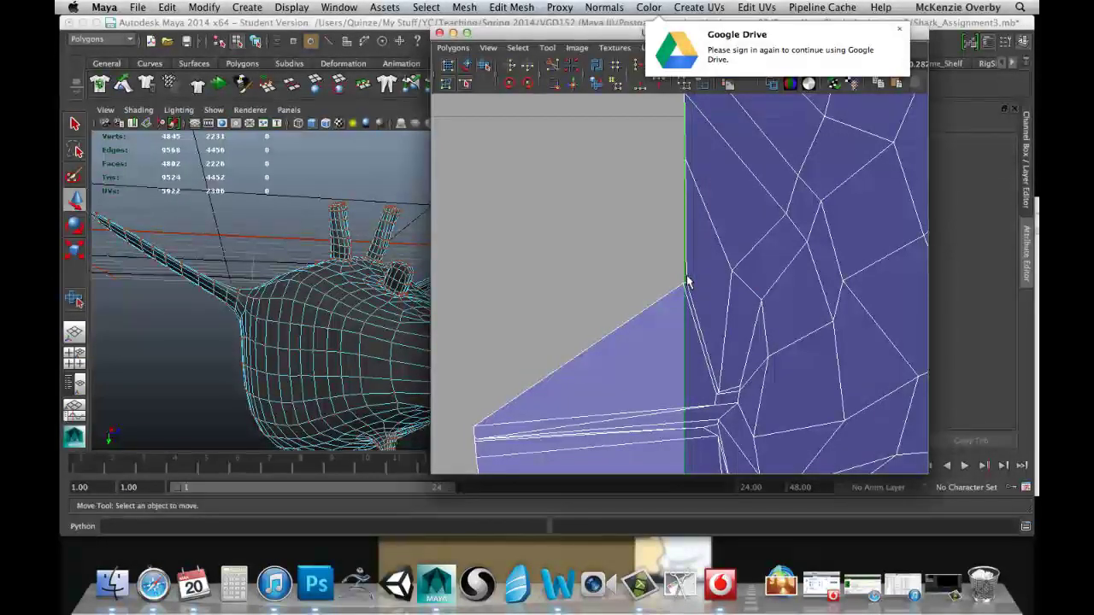
{"action": "left_click", "coordinate": [688, 283]}
{"action": "left_click_drag", "start_coordinate": [687, 285], "coordinate": [685, 220]}
{"action": "left_click_drag", "start_coordinate": [687, 288], "coordinate": [687, 288]}
{"action": "left_click_drag", "start_coordinate": [685, 285], "coordinate": [685, 278]}
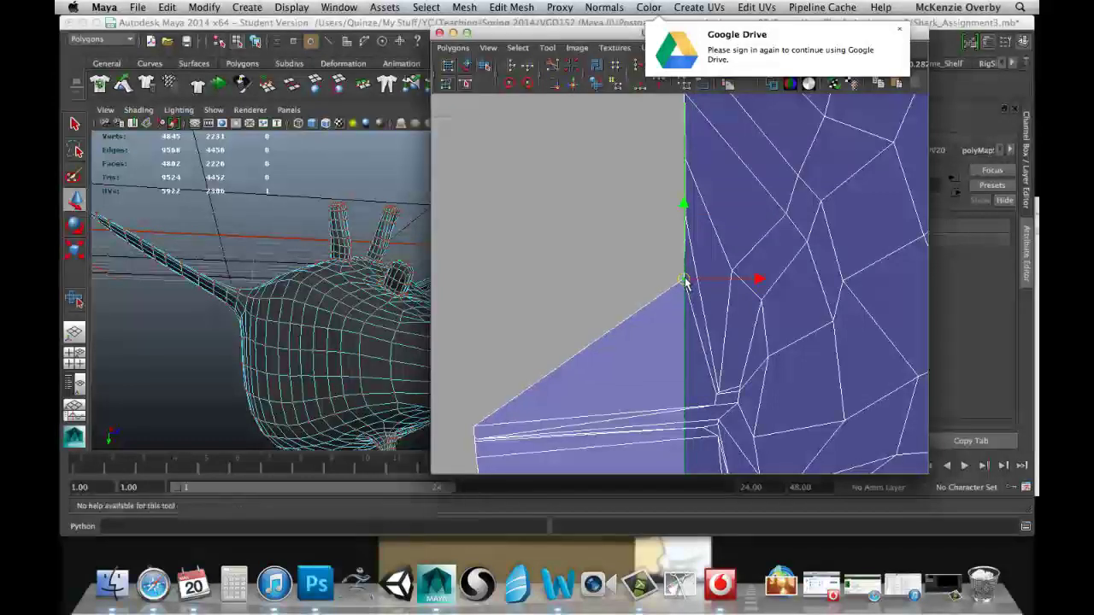
Move the bulge's lower outer corner UV and the outer UV above it onto the border below the tip
{"action": "right_click_drag", "start_coordinate": [672, 313], "coordinate": [647, 360], "text": "alt"}
{"action": "middle_click_drag", "start_coordinate": [650, 366], "coordinate": [651, 313], "text": "alt"}
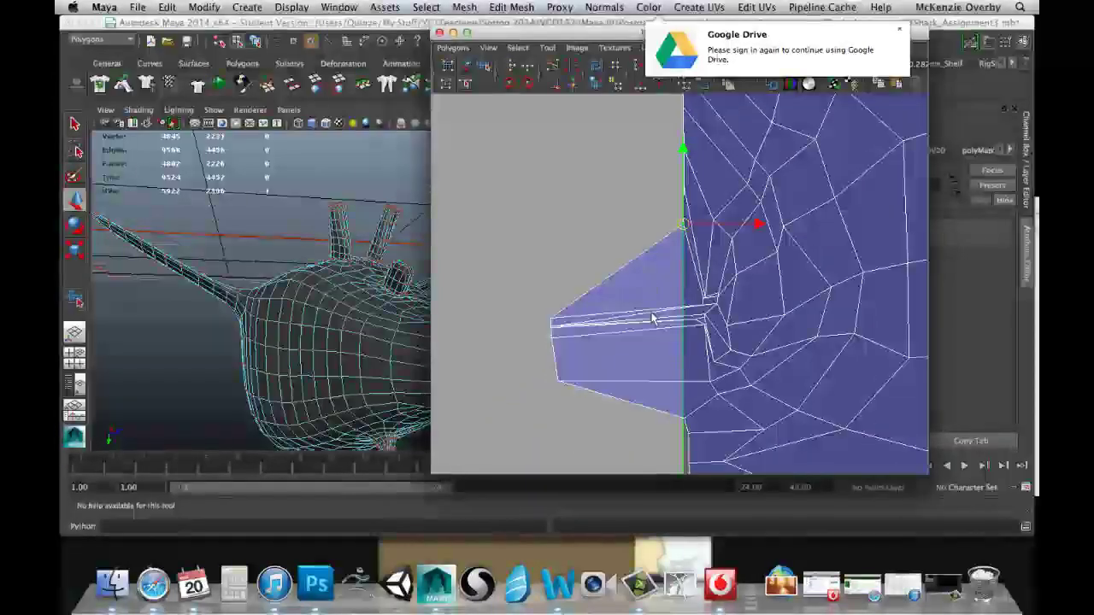
{"action": "left_click", "coordinate": [555, 381]}
{"action": "left_click_drag", "start_coordinate": [561, 383], "coordinate": [687, 397]}
{"action": "left_click_drag", "start_coordinate": [548, 333], "coordinate": [684, 373]}
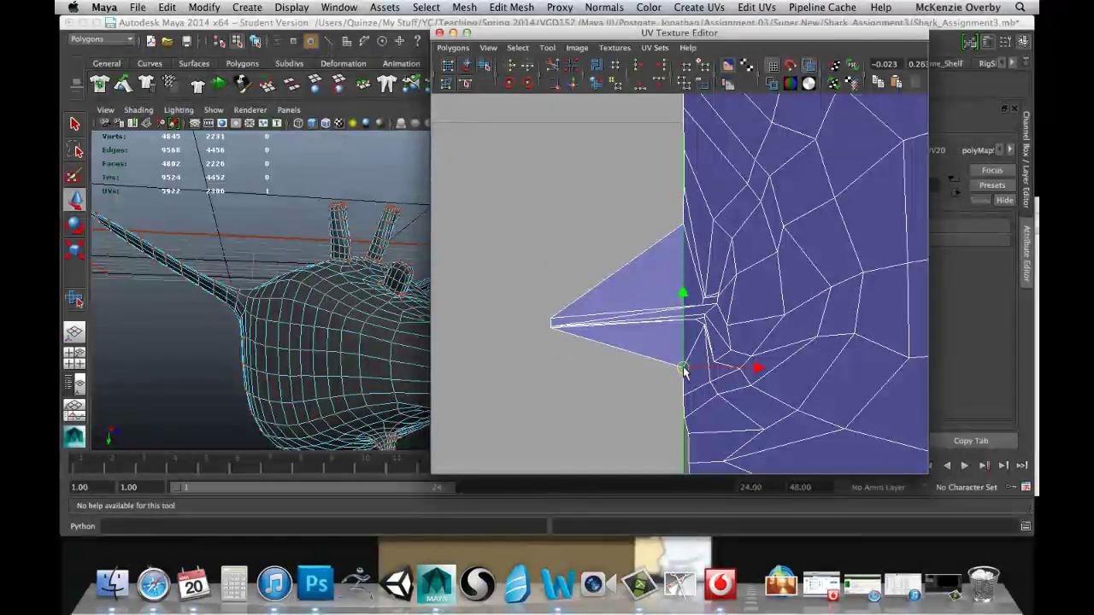
Move the tip's top outer UV onto the border and place the inner UV beneath it just inside the shell
{"action": "scroll", "coordinate": [620, 351], "scroll_direction": "up", "scroll_amount": 4}
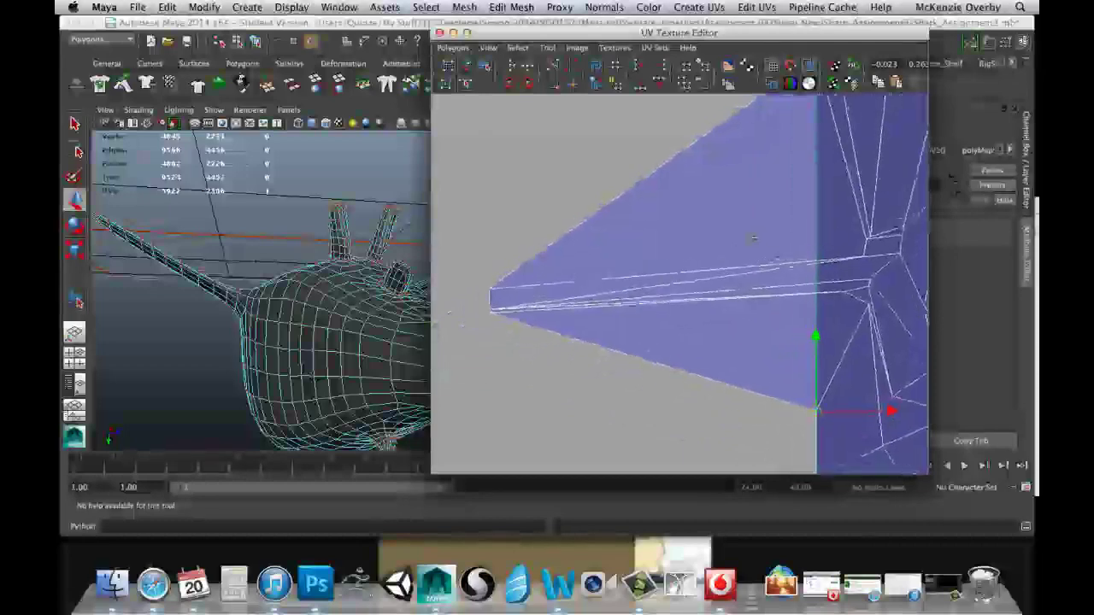
{"action": "left_click", "coordinate": [488, 291]}
{"action": "left_click_drag", "start_coordinate": [491, 293], "coordinate": [809, 134]}
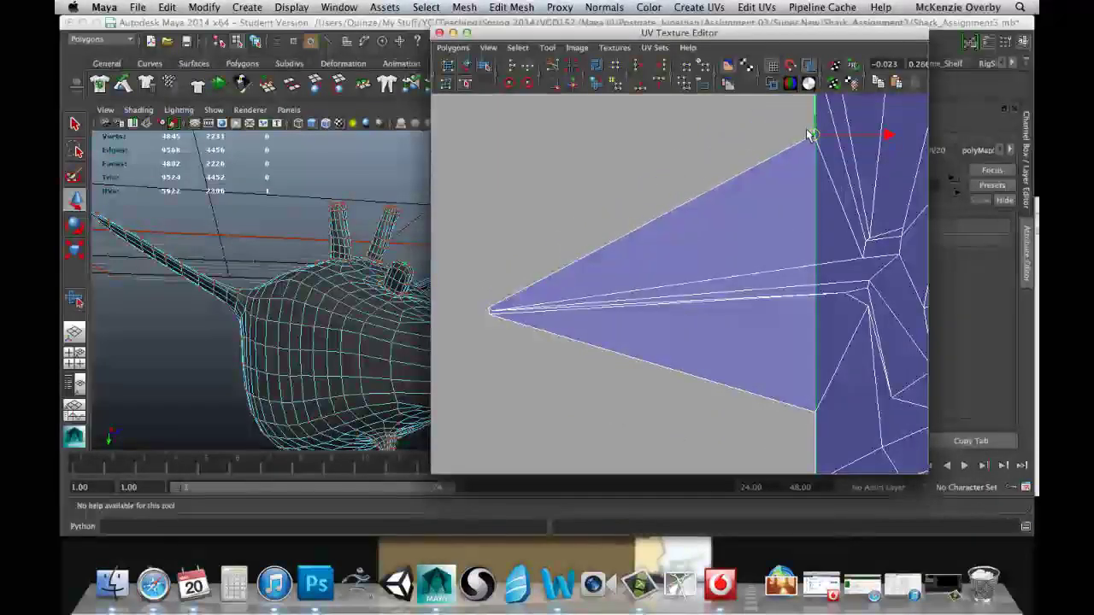
{"action": "left_click", "coordinate": [490, 310]}
{"action": "left_click_drag", "start_coordinate": [490, 310], "coordinate": [842, 272]}
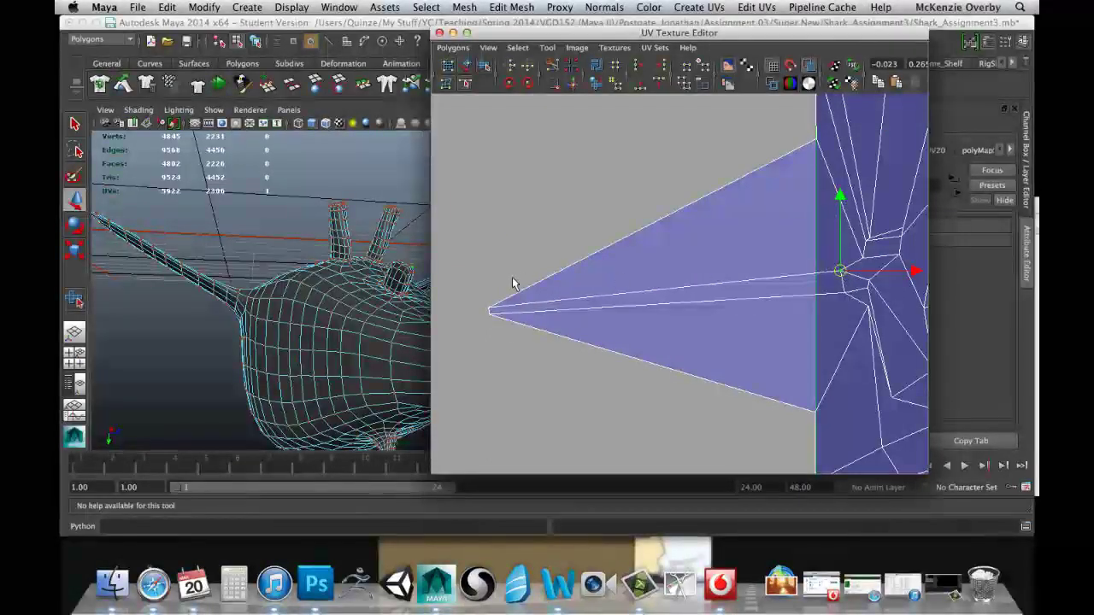
Slide the border UV above the spike downward and move the last tip UV onto the border to flatten the spike
{"action": "left_click", "coordinate": [489, 308]}
{"action": "left_click", "coordinate": [816, 139]}
{"action": "left_click_drag", "start_coordinate": [816, 139], "coordinate": [816, 224]}
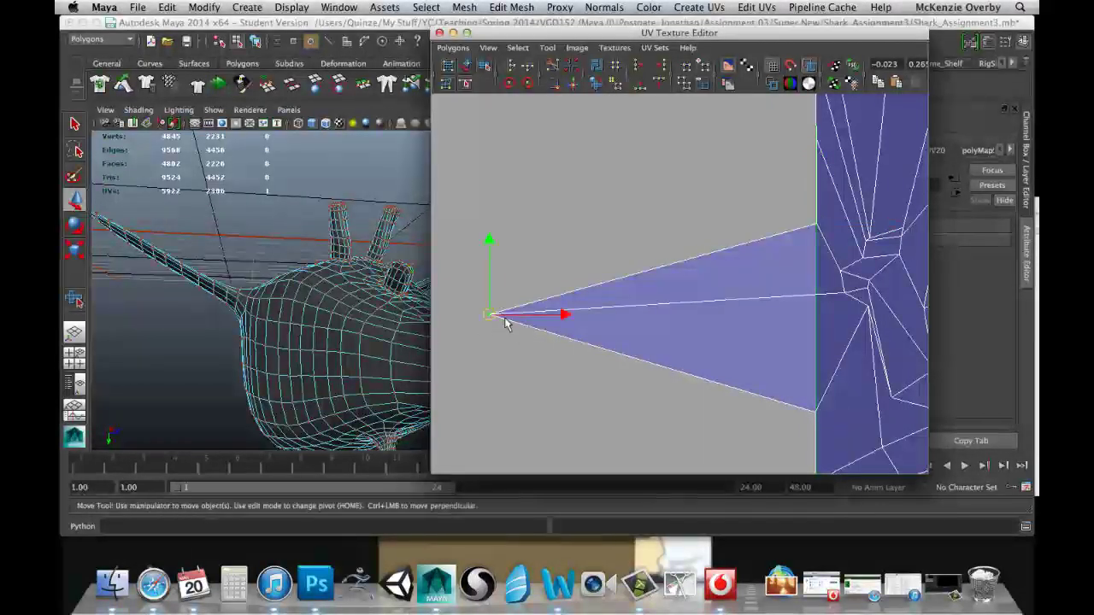
{"action": "left_click_drag", "start_coordinate": [504, 318], "coordinate": [814, 318]}
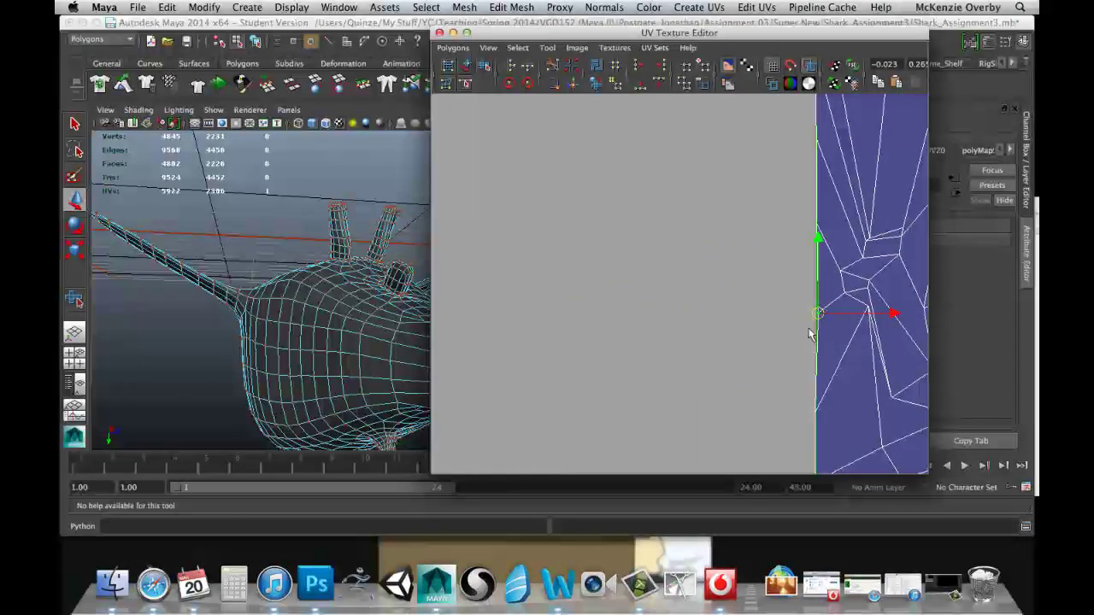
Select the compressed UVs around the flattened spike on the shell's left border, including the tightly packed ones nearest the border
{"action": "scroll", "coordinate": [809, 333], "scroll_direction": "down", "scroll_amount": 3}
{"action": "middle_click_drag", "start_coordinate": [778, 371], "coordinate": [612, 370], "text": "alt"}
{"action": "scroll", "coordinate": [849, 382], "scroll_direction": "down", "scroll_amount": 1}
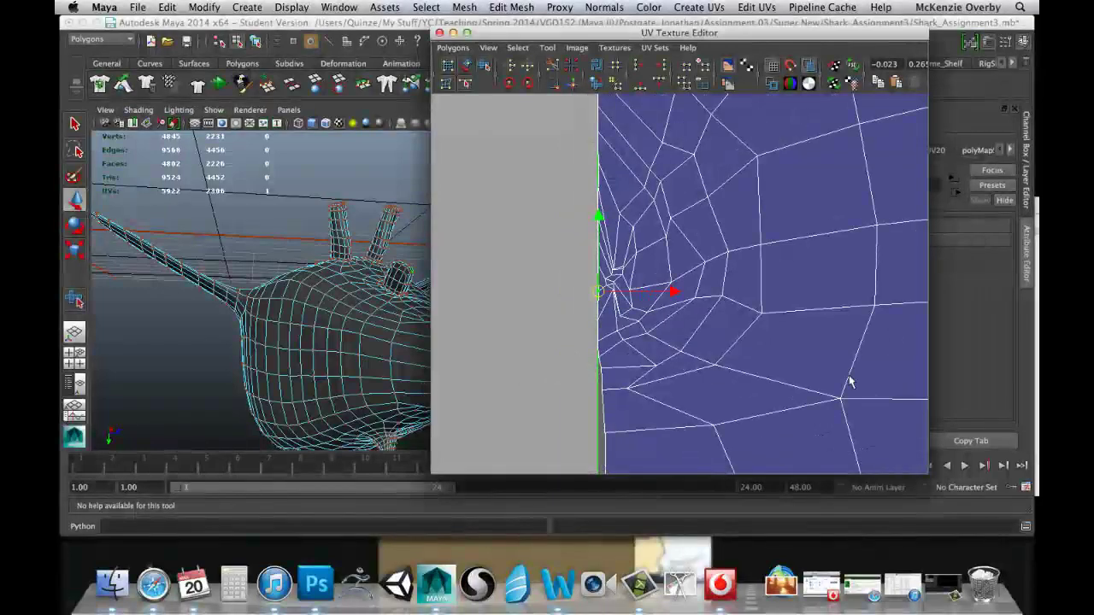
{"action": "middle_click_drag", "start_coordinate": [849, 382], "coordinate": [732, 383], "text": "alt"}
{"action": "scroll", "coordinate": [734, 384], "scroll_direction": "down", "scroll_amount": 3}
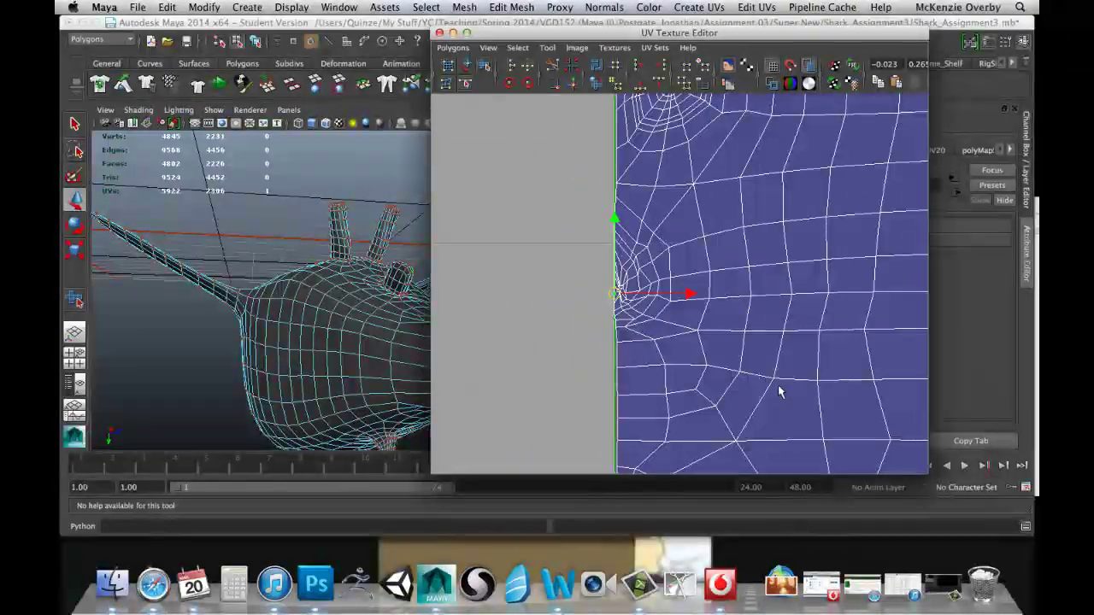
{"action": "left_click_drag", "start_coordinate": [716, 253], "coordinate": [795, 383]}
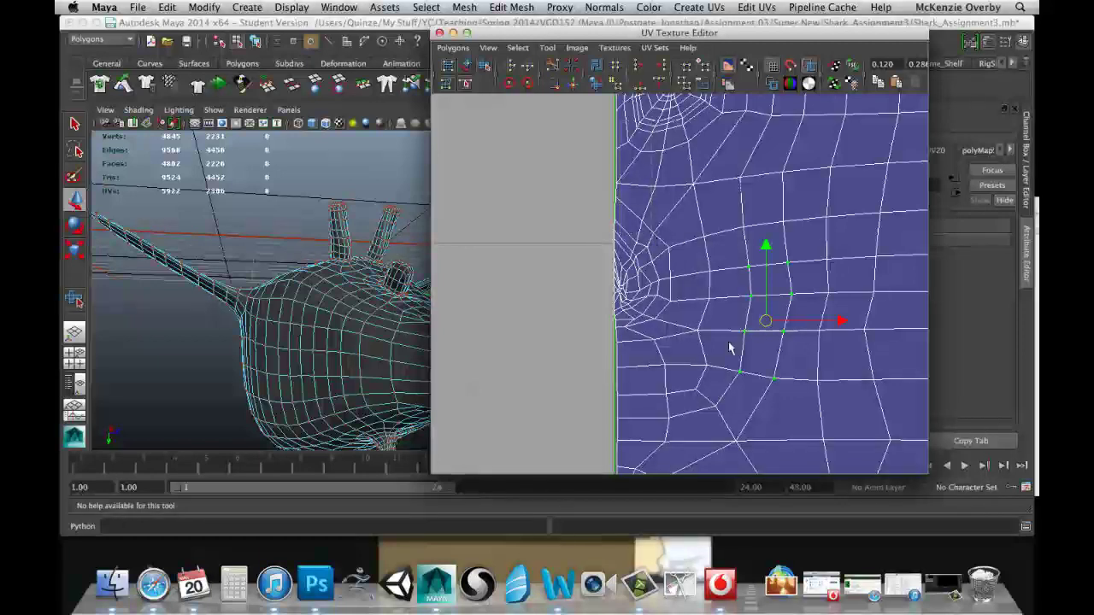
{"action": "left_click_drag", "start_coordinate": [729, 342], "coordinate": [813, 425]}
{"action": "scroll", "coordinate": [742, 314], "scroll_direction": "up", "scroll_amount": 3}
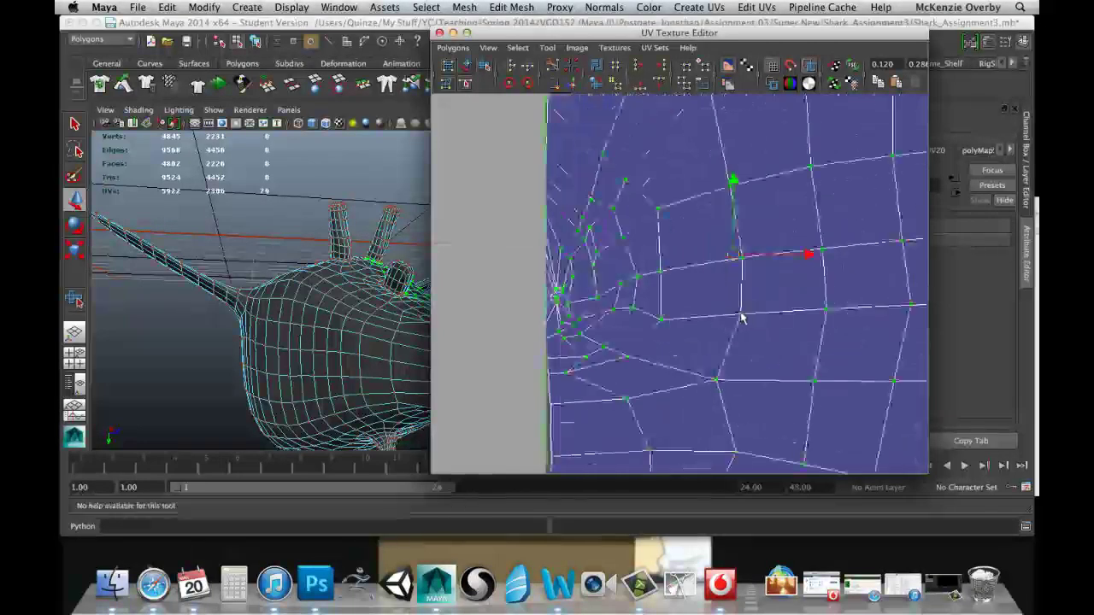
{"action": "middle_click_drag", "start_coordinate": [623, 283], "coordinate": [663, 268], "text": "alt"}
{"action": "scroll", "coordinate": [661, 264], "scroll_direction": "up", "scroll_amount": 3}
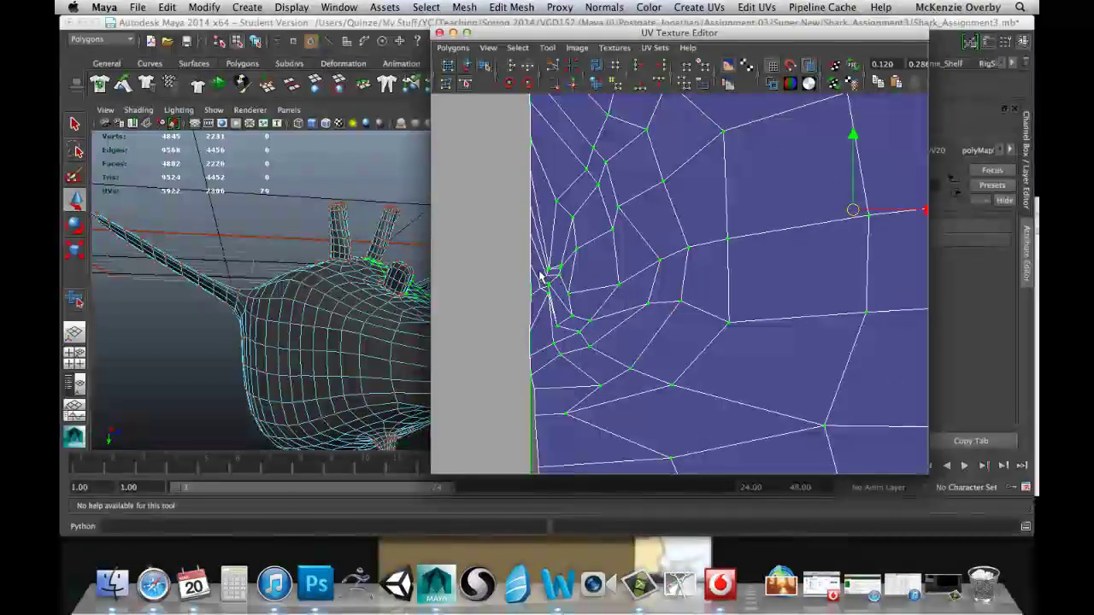
{"action": "left_click_drag", "start_coordinate": [543, 293], "coordinate": [535, 273], "text": "shift"}
Even out the selected UV cluster beside the left border with the Smooth UV Tool
{"action": "scroll", "coordinate": [546, 254], "scroll_direction": "up", "scroll_amount": 3}
{"action": "middle_click_drag", "start_coordinate": [462, 254], "coordinate": [618, 268], "text": "alt"}
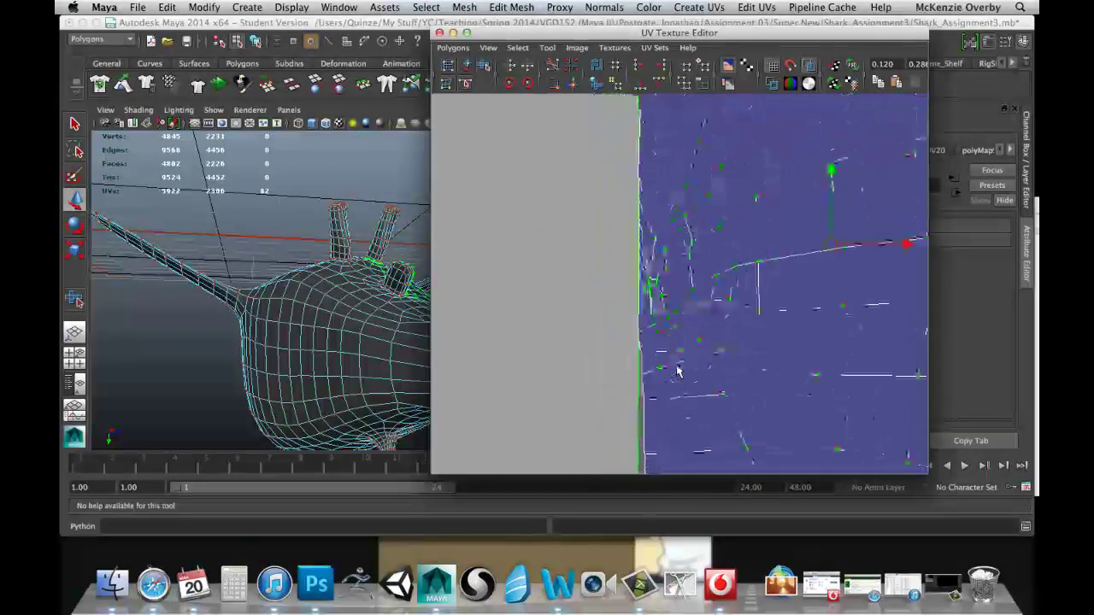
{"action": "scroll", "coordinate": [677, 371], "scroll_direction": "down", "scroll_amount": 2}
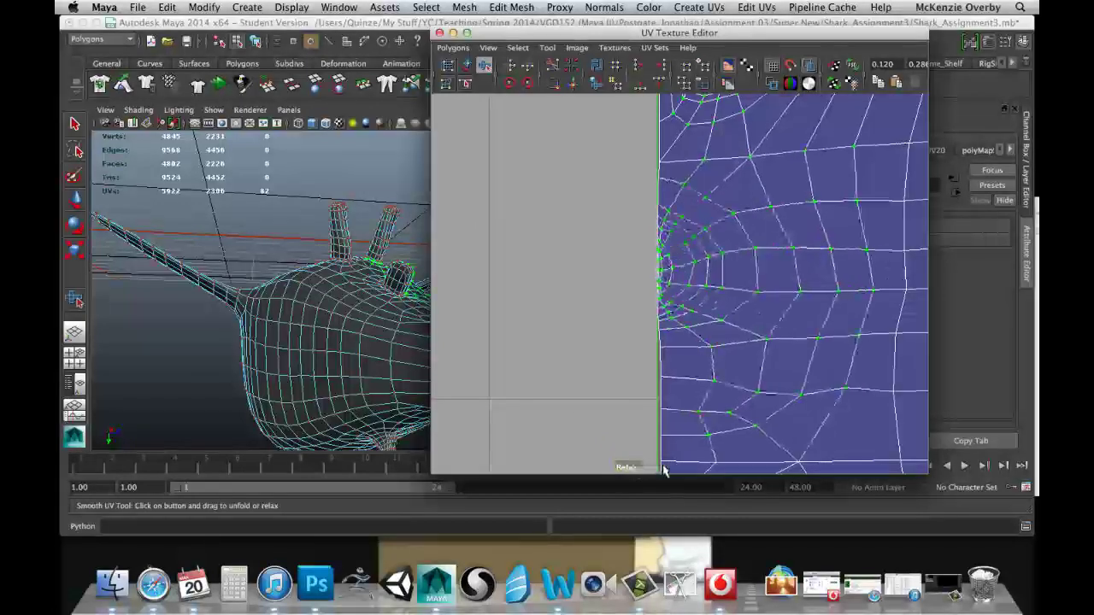
{"action": "scroll", "coordinate": [728, 415], "scroll_direction": "up", "scroll_amount": 2}
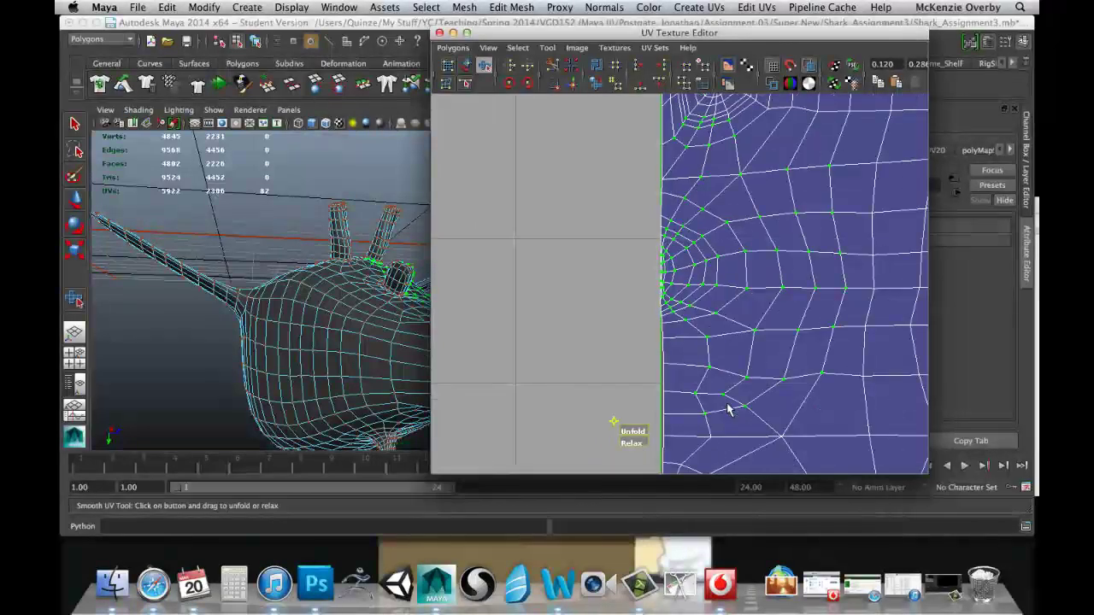
{"action": "scroll", "coordinate": [726, 403], "scroll_direction": "up", "scroll_amount": 2}
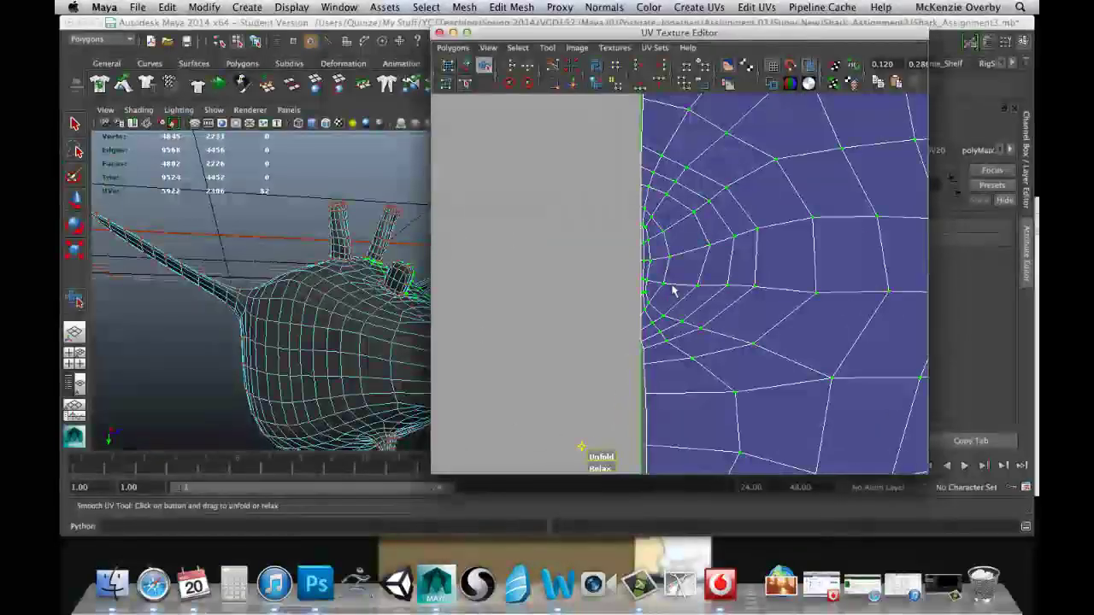
{"action": "scroll", "coordinate": [715, 332], "scroll_direction": "down", "scroll_amount": 4}
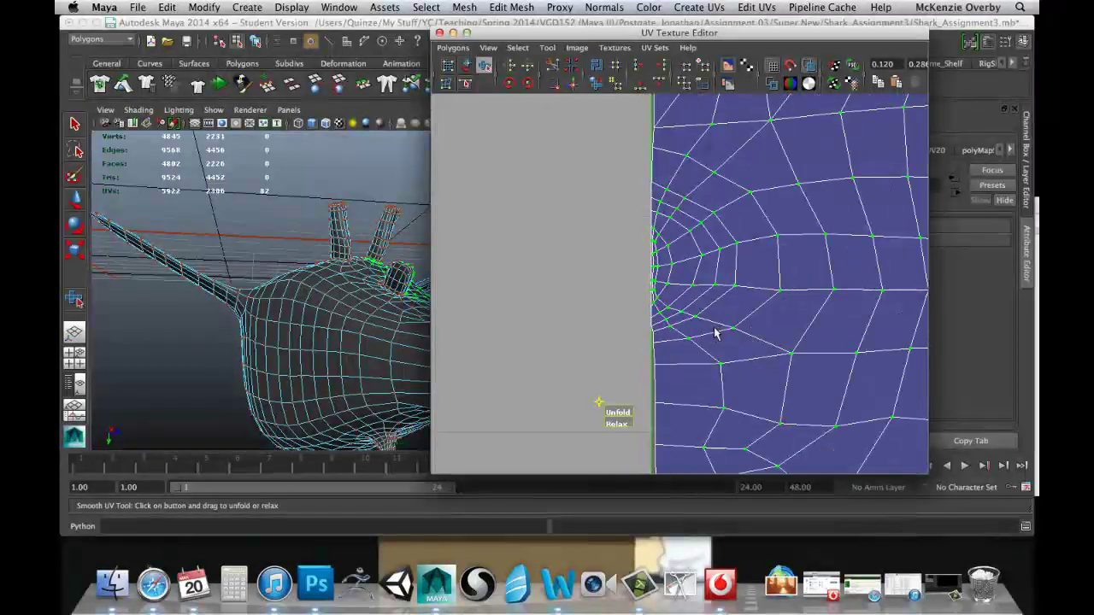
{"action": "scroll", "coordinate": [740, 309], "scroll_direction": "down", "scroll_amount": 2}
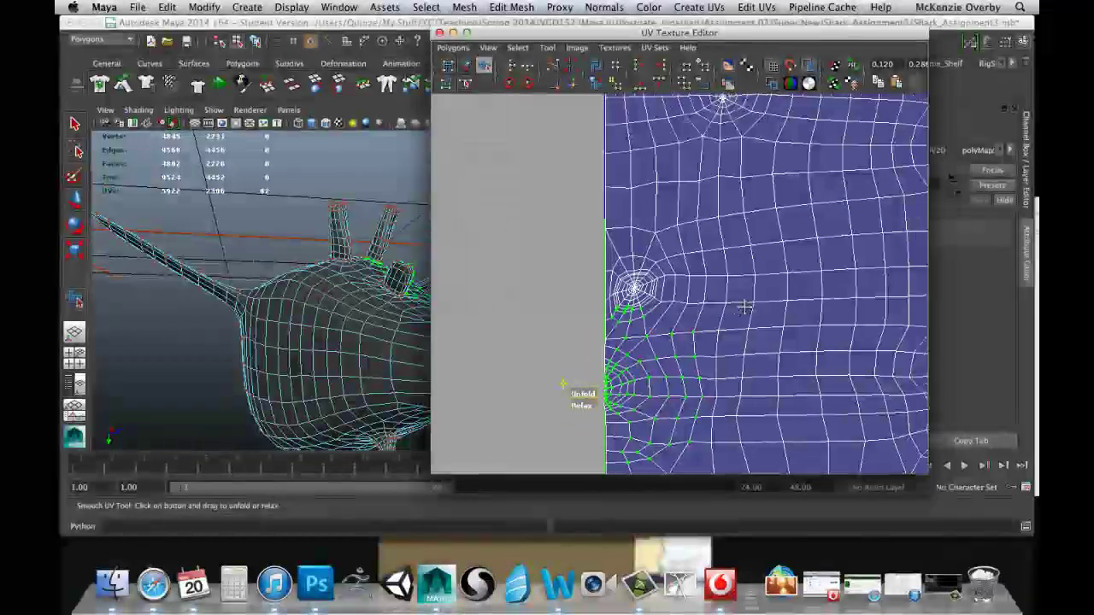
Review the whole shark UV shell, then frame the shark model and examine its mesh up close
{"action": "middle_click_drag", "start_coordinate": [744, 305], "coordinate": [701, 336], "text": "alt"}
{"action": "scroll", "coordinate": [701, 336], "scroll_direction": "down", "scroll_amount": 4}
{"action": "middle_click_drag", "start_coordinate": [780, 191], "coordinate": [666, 263], "text": "alt"}
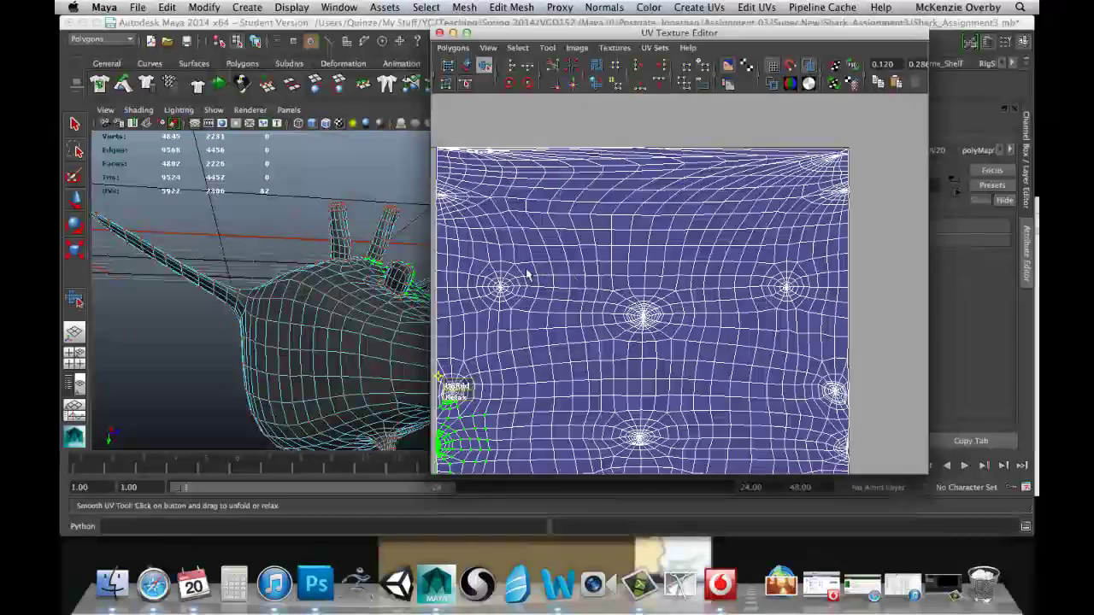
{"action": "scroll", "coordinate": [639, 309], "scroll_direction": "down", "scroll_amount": 4}
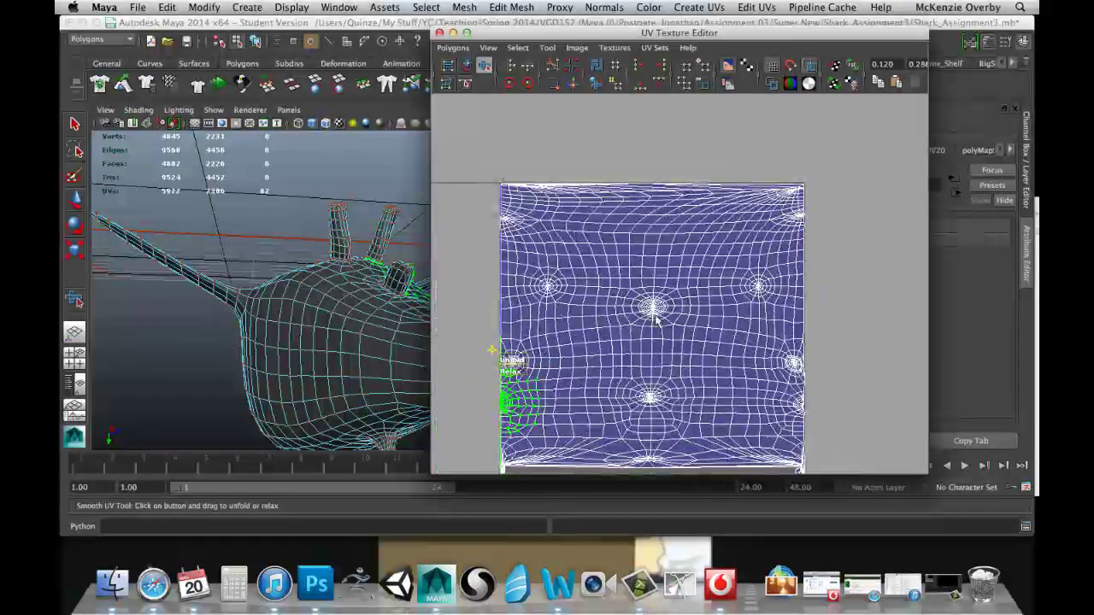
{"action": "middle_click_drag", "start_coordinate": [652, 240], "coordinate": [651, 281], "text": "alt"}
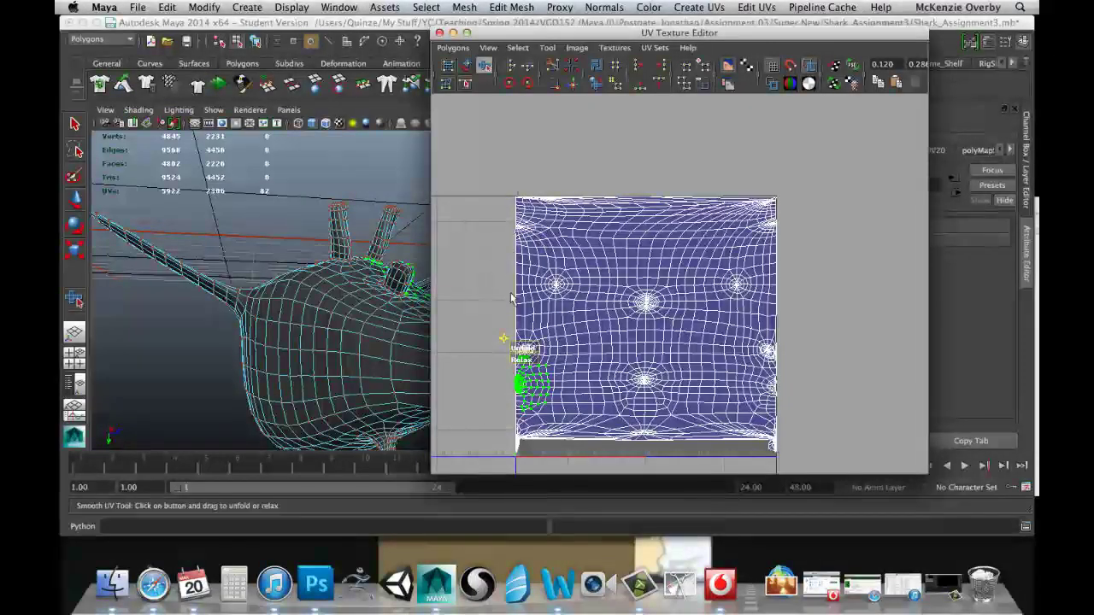
{"action": "left_click", "coordinate": [288, 354]}
{"action": "key", "text": "q"}
{"action": "key", "text": "f"}
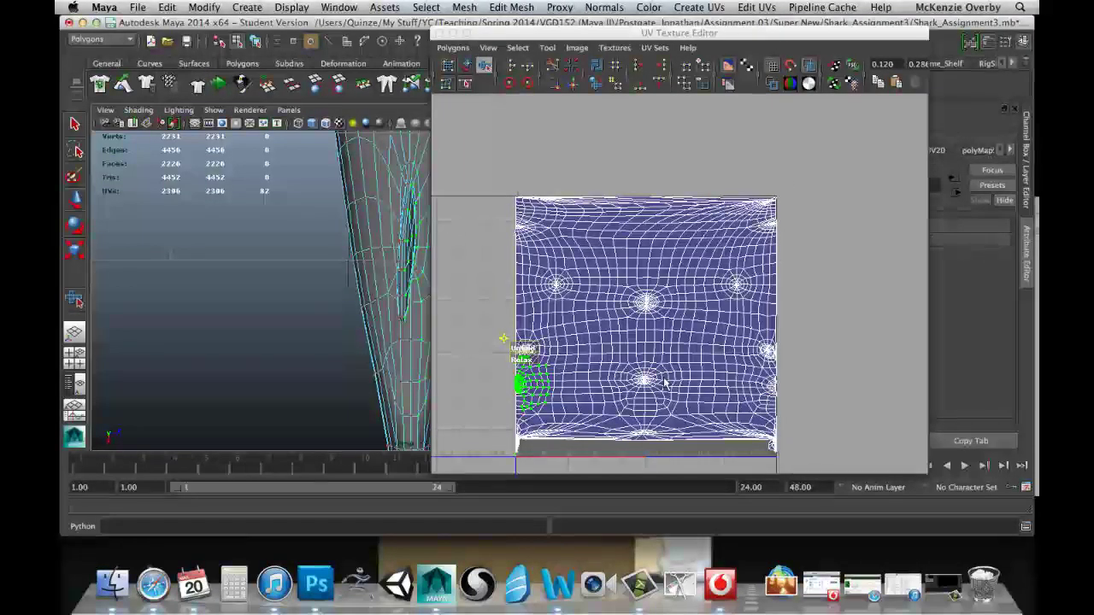
{"action": "left_click_drag", "start_coordinate": [359, 342], "coordinate": [262, 254], "text": "alt"}
{"action": "right_click_drag", "start_coordinate": [261, 254], "coordinate": [259, 206], "text": "alt"}
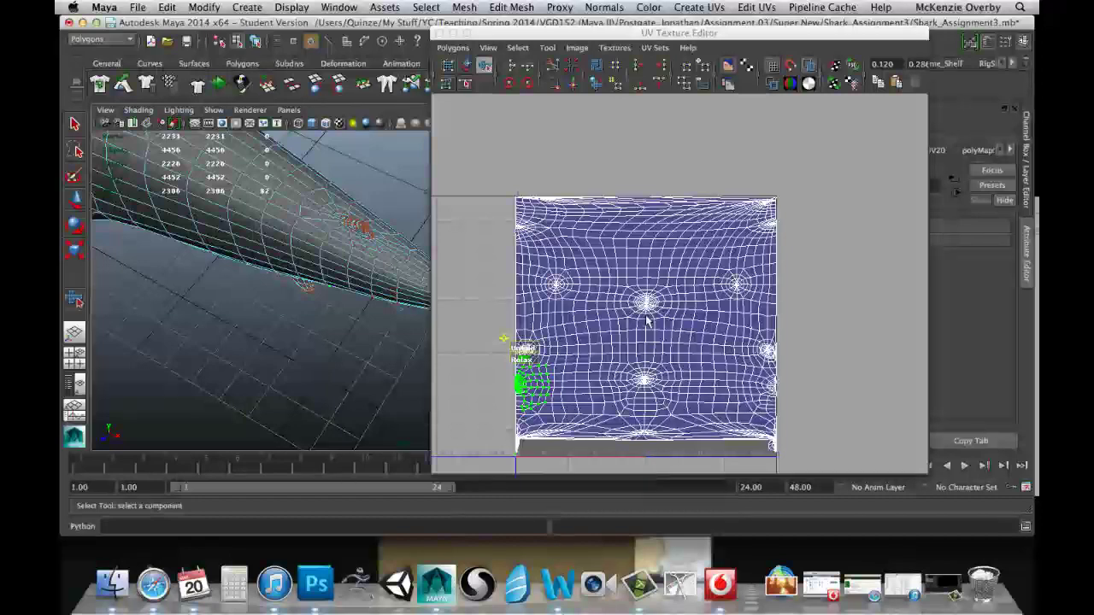
Inspect the stretched and compressed UV rows along the upper part of the shell
{"action": "right_click_drag", "start_coordinate": [625, 201], "coordinate": [637, 264], "text": "alt"}
{"action": "middle_click_drag", "start_coordinate": [630, 234], "coordinate": [633, 293], "text": "alt"}
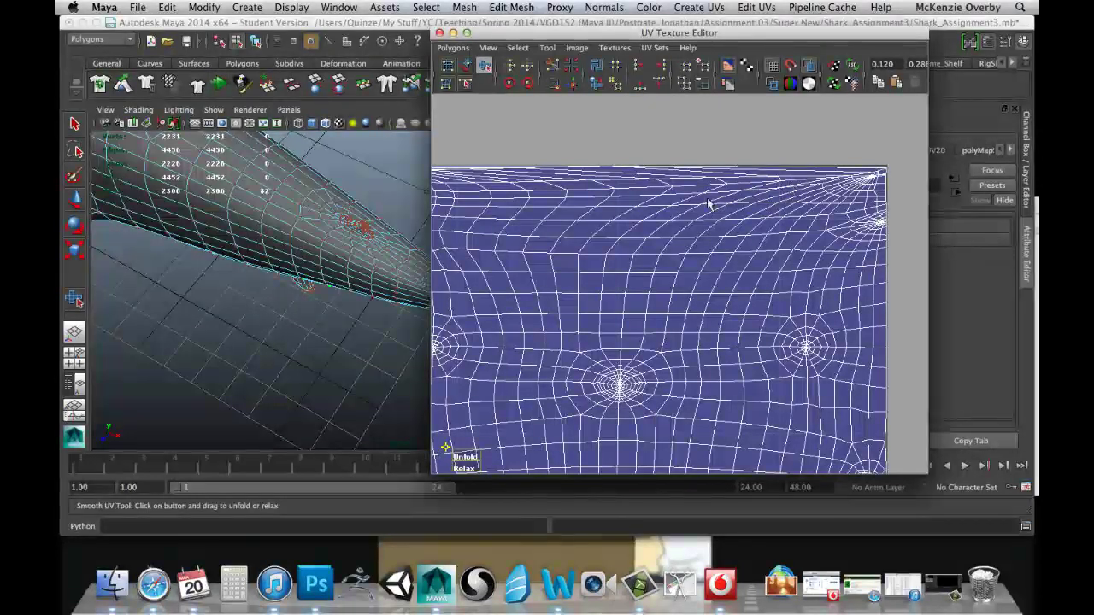
{"action": "middle_click_drag", "start_coordinate": [627, 267], "coordinate": [674, 298], "text": "alt"}
{"action": "scroll", "coordinate": [676, 298], "scroll_direction": "down", "scroll_amount": 2}
{"action": "scroll", "coordinate": [676, 298], "scroll_direction": "up", "scroll_amount": 3}
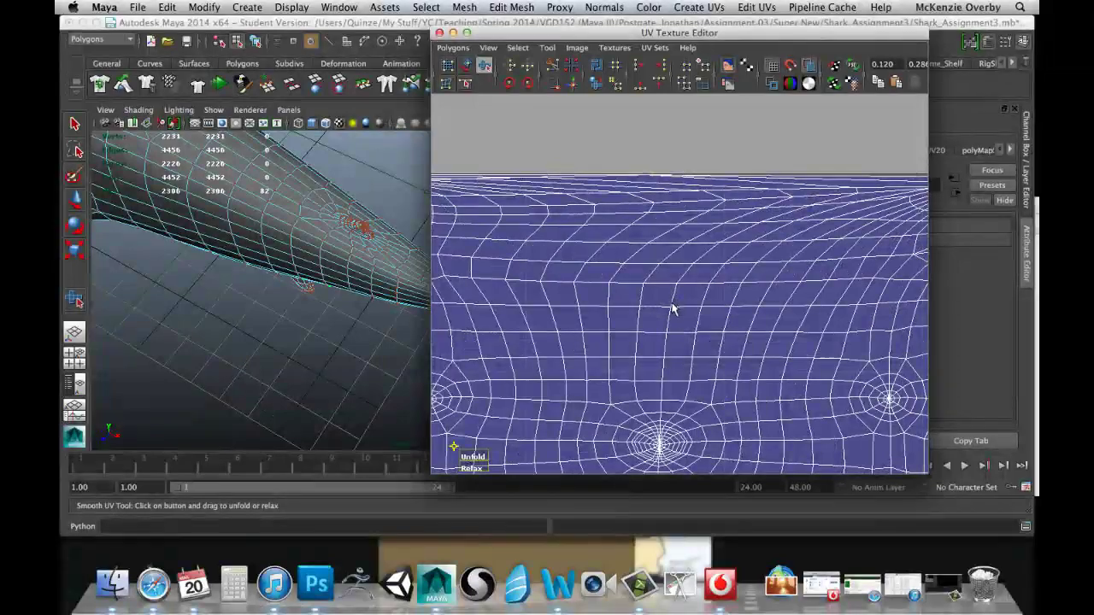
{"action": "scroll", "coordinate": [672, 304], "scroll_direction": "up", "scroll_amount": 2}
{"action": "left_click_drag", "start_coordinate": [671, 289], "coordinate": [674, 233], "text": "alt"}
{"action": "middle_click_drag", "start_coordinate": [674, 233], "coordinate": [713, 274], "text": "alt"}
{"action": "scroll", "coordinate": [714, 277], "scroll_direction": "down", "scroll_amount": 4}
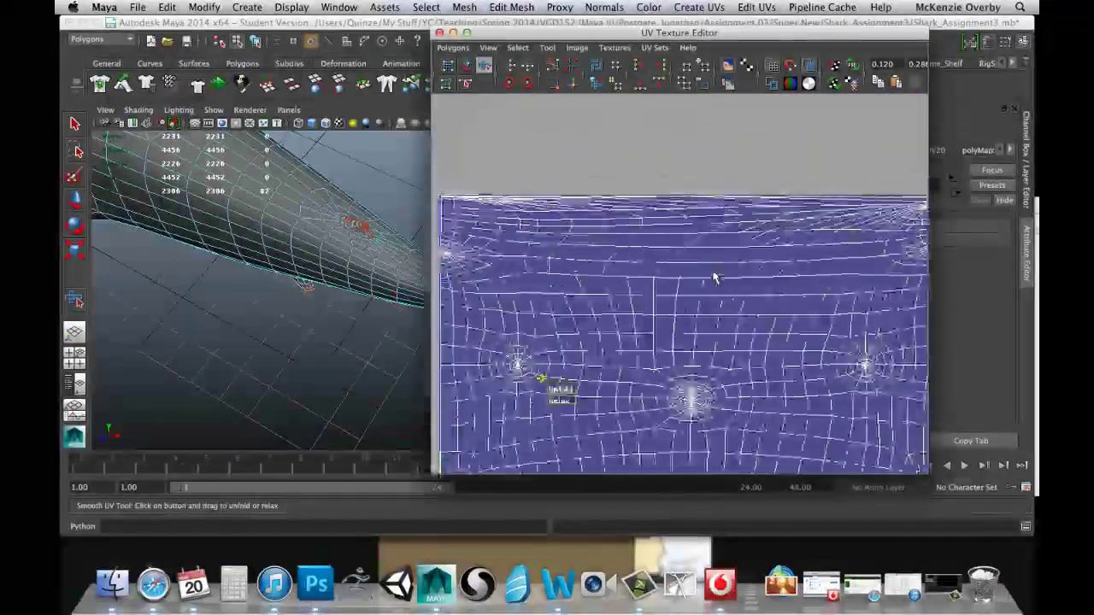
{"action": "scroll", "coordinate": [714, 278], "scroll_direction": "down", "scroll_amount": 2}
{"action": "scroll", "coordinate": [718, 283], "scroll_direction": "up", "scroll_amount": 3}
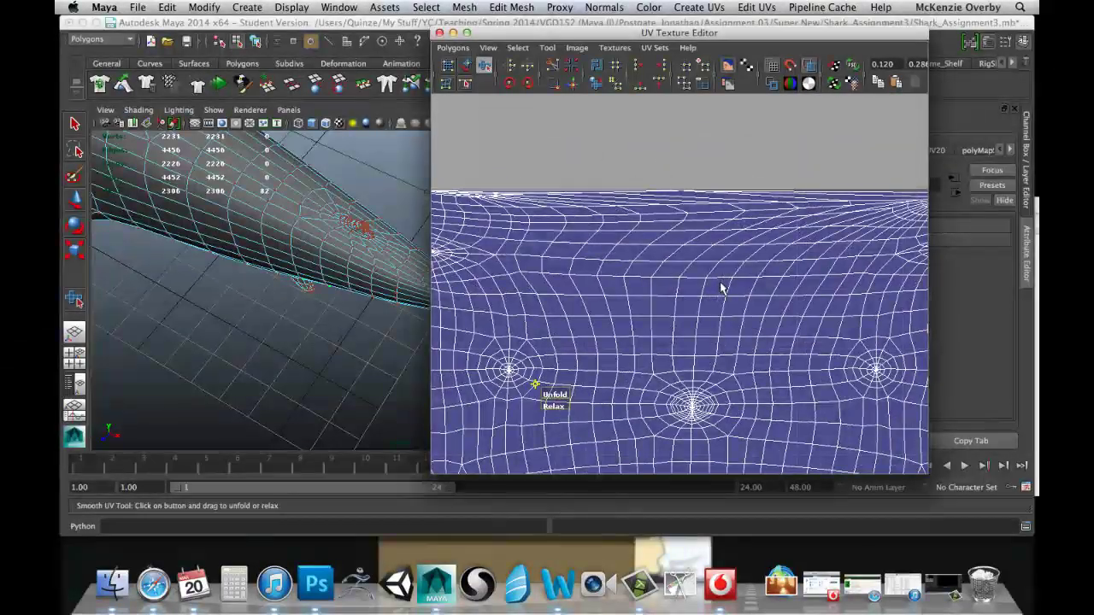
{"action": "scroll", "coordinate": [679, 308], "scroll_direction": "down", "scroll_amount": 3}
{"action": "middle_click_drag", "start_coordinate": [752, 184], "coordinate": [704, 158], "text": "alt"}
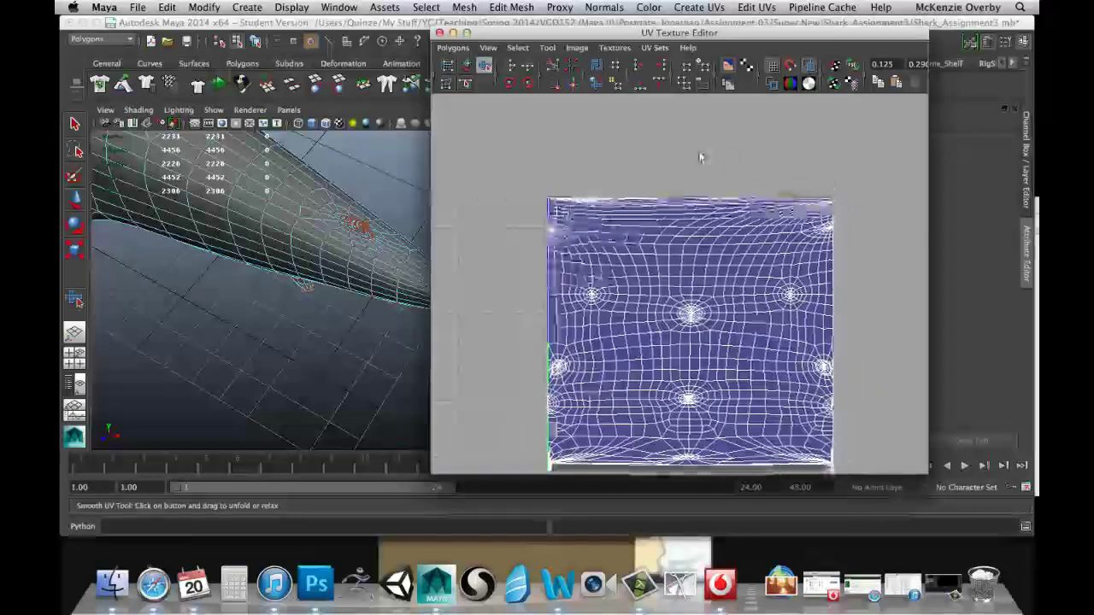
Select the UVs across the upper half of the shell down to just below the central spiral cluster
{"action": "scroll", "coordinate": [698, 161], "scroll_direction": "up", "scroll_amount": 2}
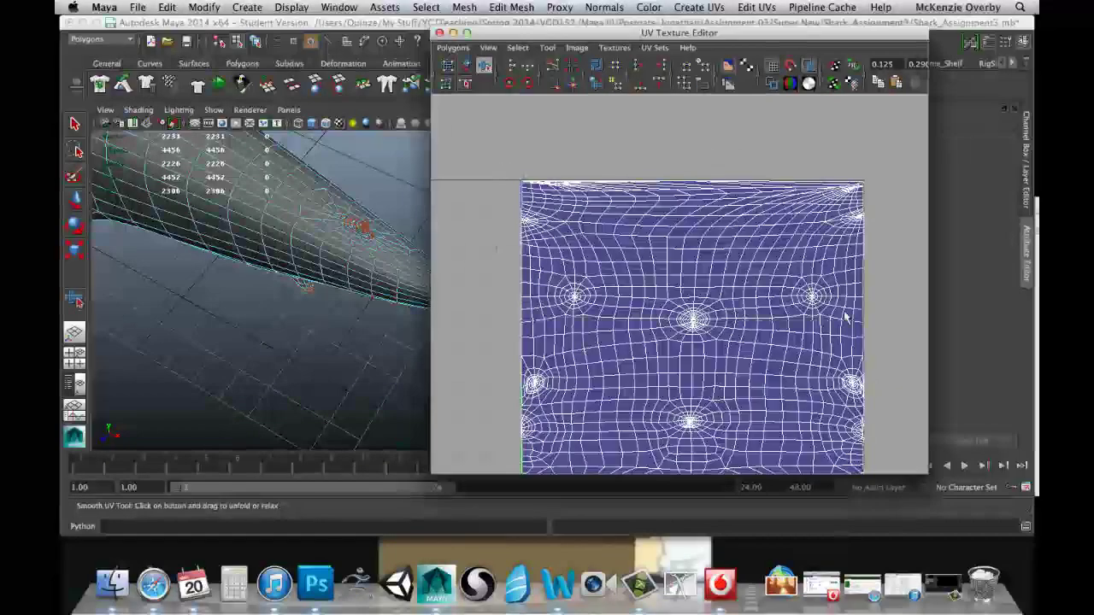
{"action": "left_click_drag", "start_coordinate": [844, 312], "coordinate": [886, 344]}
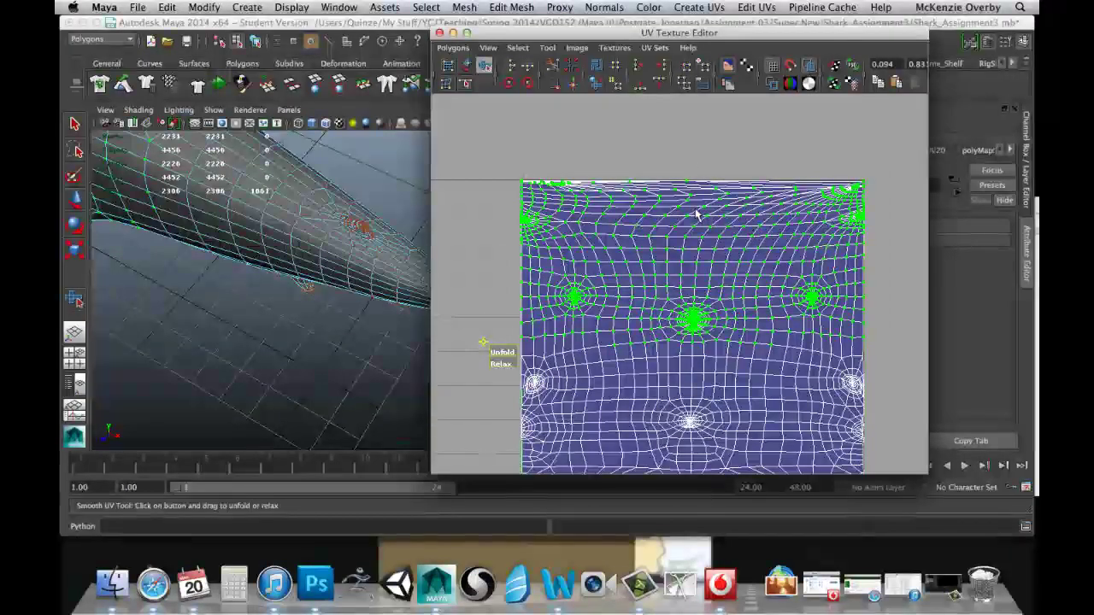
{"action": "middle_click_drag", "start_coordinate": [697, 214], "coordinate": [700, 273], "text": "alt"}
{"action": "right_click_drag", "start_coordinate": [598, 273], "coordinate": [725, 272], "text": "alt"}
{"action": "middle_click_drag", "start_coordinate": [724, 272], "coordinate": [699, 182], "text": "alt"}
{"action": "right_click_drag", "start_coordinate": [699, 182], "coordinate": [669, 198], "text": "alt"}
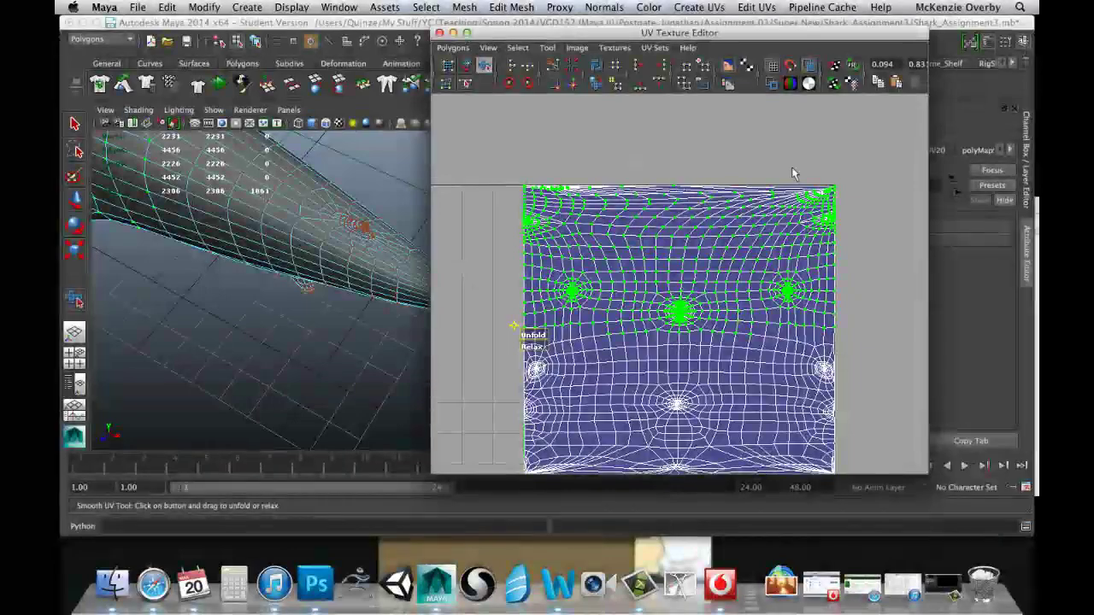
Remove the UVs on the shell's left border from the upper-half selection
{"action": "scroll", "coordinate": [650, 299], "scroll_direction": "up", "scroll_amount": 4}
{"action": "middle_click_drag", "start_coordinate": [584, 310], "coordinate": [774, 298], "text": "alt"}
{"action": "scroll", "coordinate": [744, 273], "scroll_direction": "up", "scroll_amount": 2}
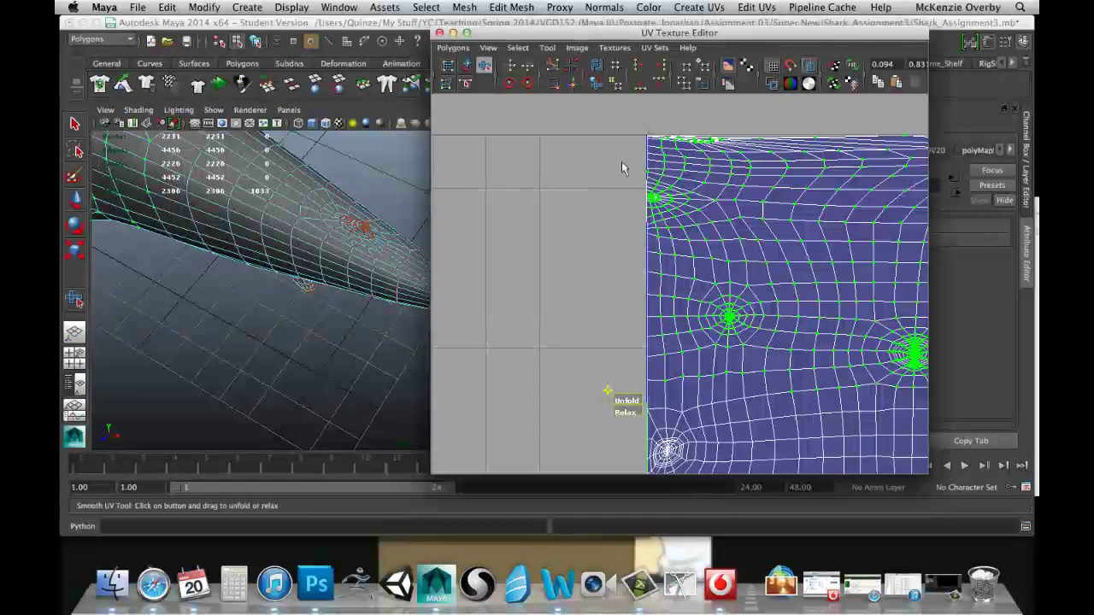
{"action": "right_click_drag", "start_coordinate": [647, 227], "coordinate": [682, 205], "text": "alt"}
{"action": "middle_click_drag", "start_coordinate": [637, 153], "coordinate": [643, 267], "text": "alt"}
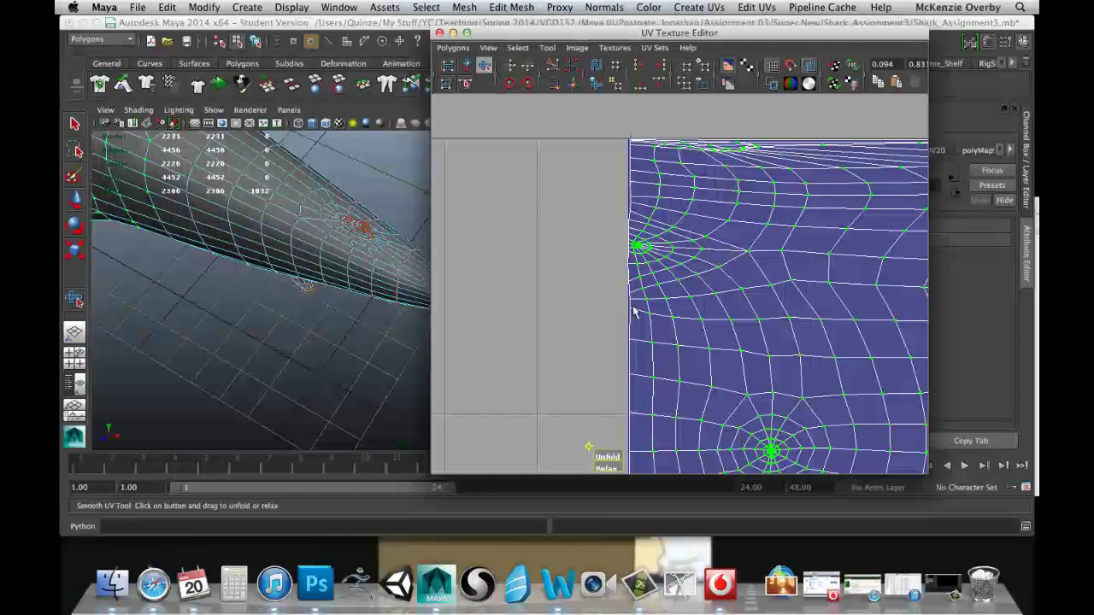
Remove the UVs along the shell's top border from the selection
{"action": "scroll", "coordinate": [717, 297], "scroll_direction": "down", "scroll_amount": 3}
{"action": "middle_click_drag", "start_coordinate": [720, 295], "coordinate": [568, 336], "text": "alt"}
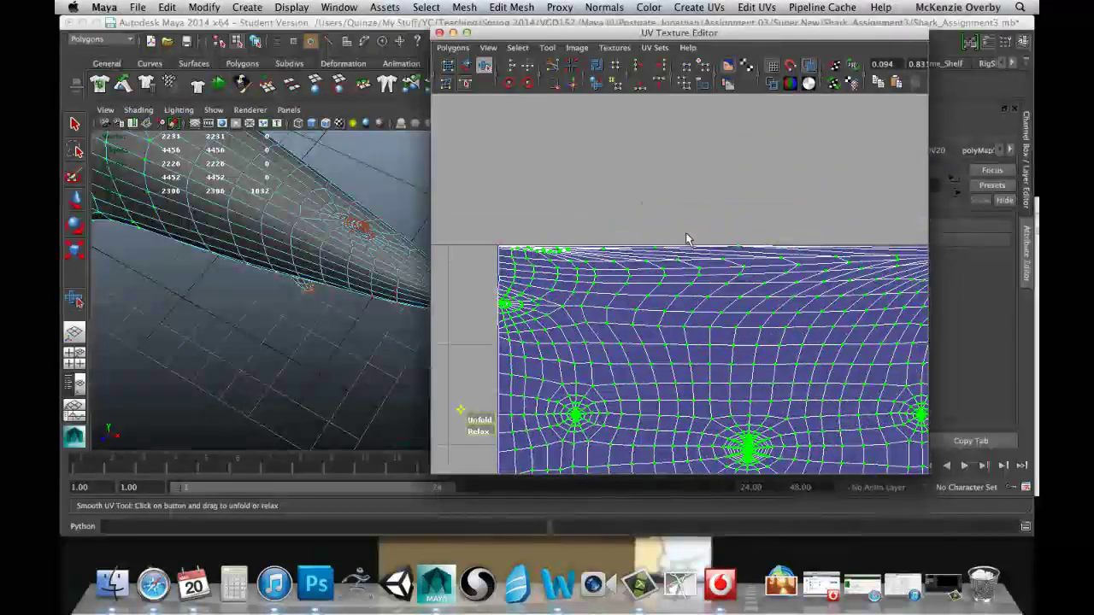
{"action": "scroll", "coordinate": [686, 239], "scroll_direction": "down", "scroll_amount": 3}
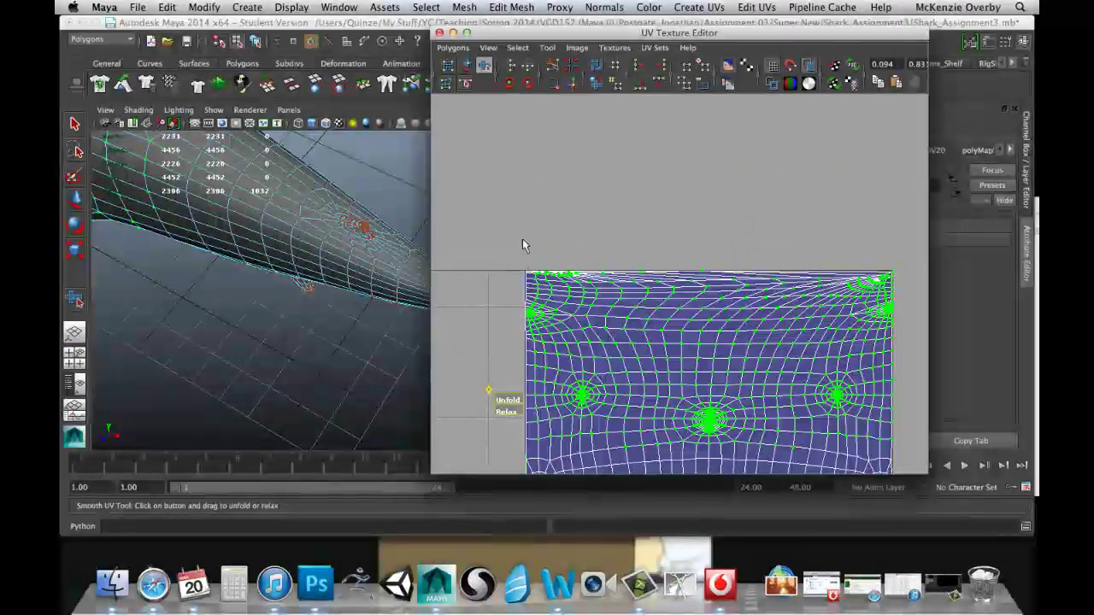
{"action": "scroll", "coordinate": [543, 239], "scroll_direction": "up", "scroll_amount": 3}
{"action": "middle_click_drag", "start_coordinate": [571, 221], "coordinate": [635, 227], "text": "alt"}
{"action": "scroll", "coordinate": [651, 203], "scroll_direction": "down", "scroll_amount": 2}
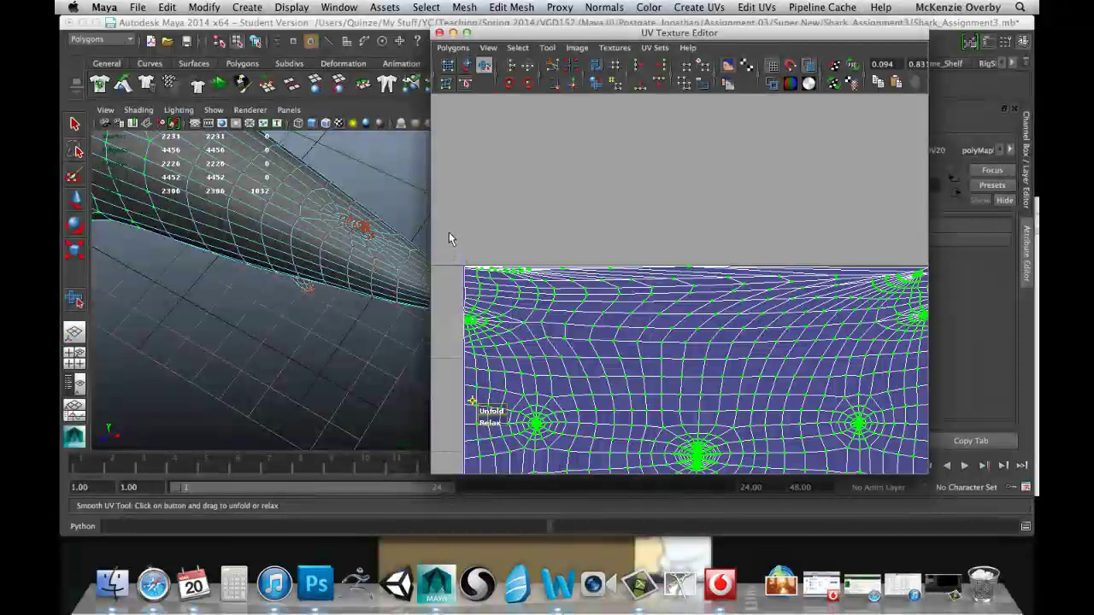
{"action": "left_click_drag", "start_coordinate": [464, 231], "coordinate": [490, 234]}
{"action": "left_click_drag", "start_coordinate": [873, 272], "coordinate": [877, 271]}
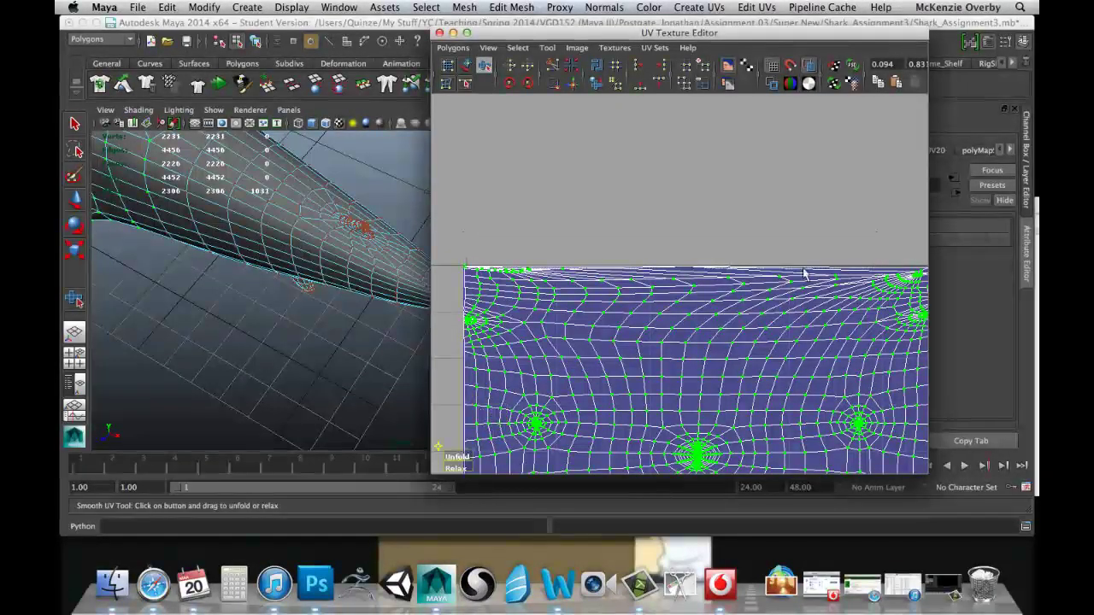
Deselect the leftover border UVs at the shell's upper-left corner
{"action": "scroll", "coordinate": [573, 274], "scroll_direction": "up", "scroll_amount": 3}
{"action": "middle_click_drag", "start_coordinate": [450, 271], "coordinate": [720, 264], "text": "alt"}
{"action": "scroll", "coordinate": [721, 264], "scroll_direction": "up", "scroll_amount": 3}
{"action": "scroll", "coordinate": [658, 249], "scroll_direction": "up", "scroll_amount": 3}
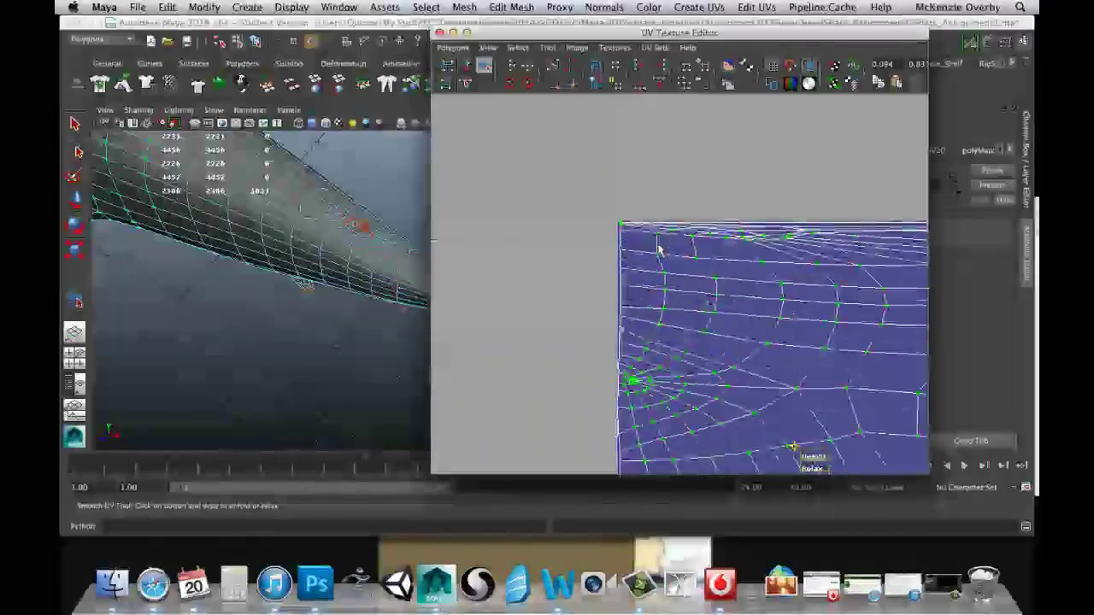
{"action": "scroll", "coordinate": [654, 250], "scroll_direction": "up", "scroll_amount": 2}
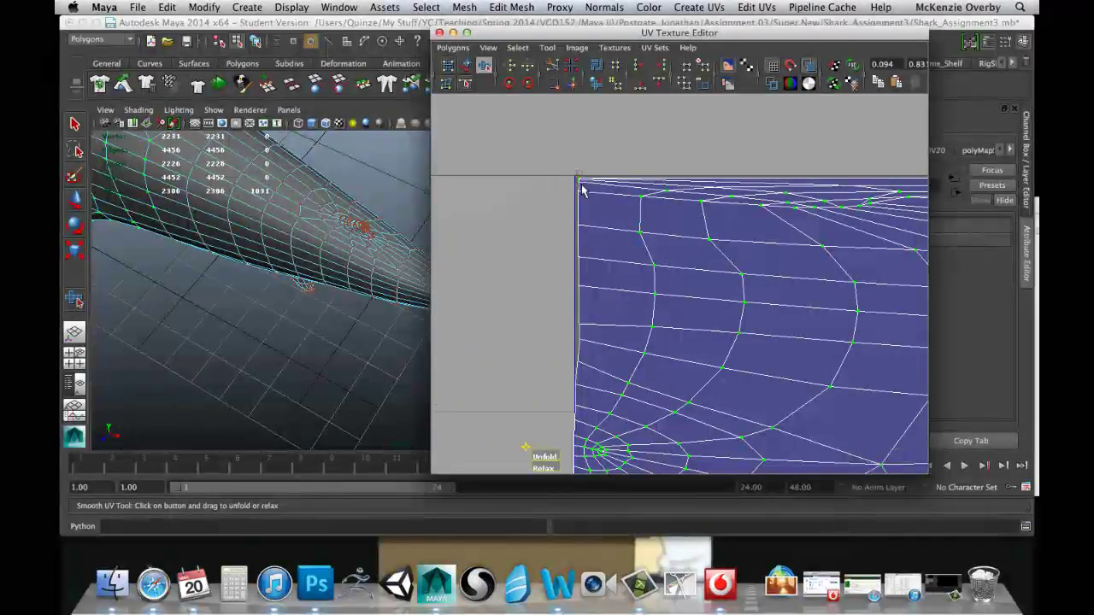
{"action": "left_click_drag", "start_coordinate": [581, 185], "coordinate": [582, 187], "text": "ctrl"}
Remove the UVs at the shell's upper-right corner and along its right border from the selection
{"action": "scroll", "coordinate": [713, 212], "scroll_direction": "down", "scroll_amount": 3}
{"action": "middle_click_drag", "start_coordinate": [770, 222], "coordinate": [473, 206], "text": "alt"}
{"action": "middle_click_drag", "start_coordinate": [841, 181], "coordinate": [616, 195], "text": "alt"}
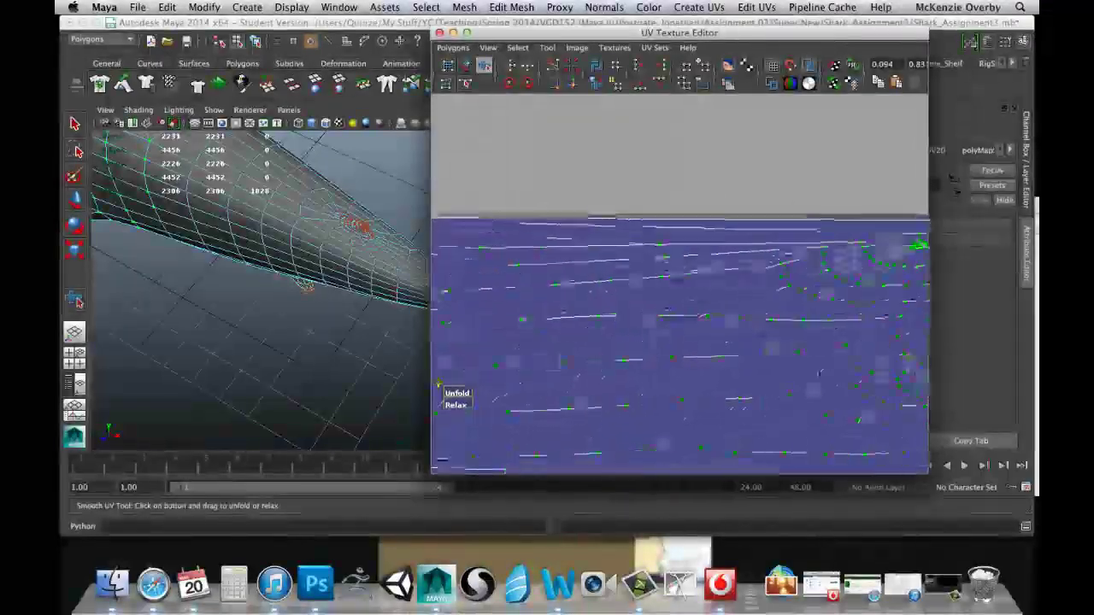
{"action": "middle_click_drag", "start_coordinate": [912, 196], "coordinate": [614, 195], "text": "alt"}
{"action": "scroll", "coordinate": [660, 196], "scroll_direction": "down", "scroll_amount": 1}
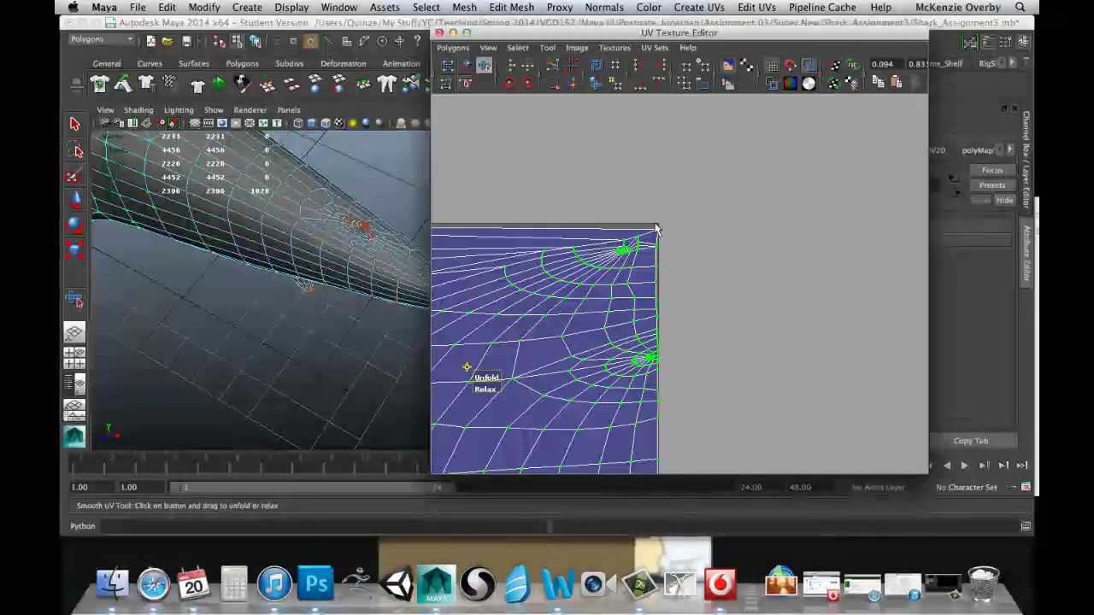
{"action": "left_click_drag", "start_coordinate": [652, 215], "coordinate": [665, 249], "text": "ctrl"}
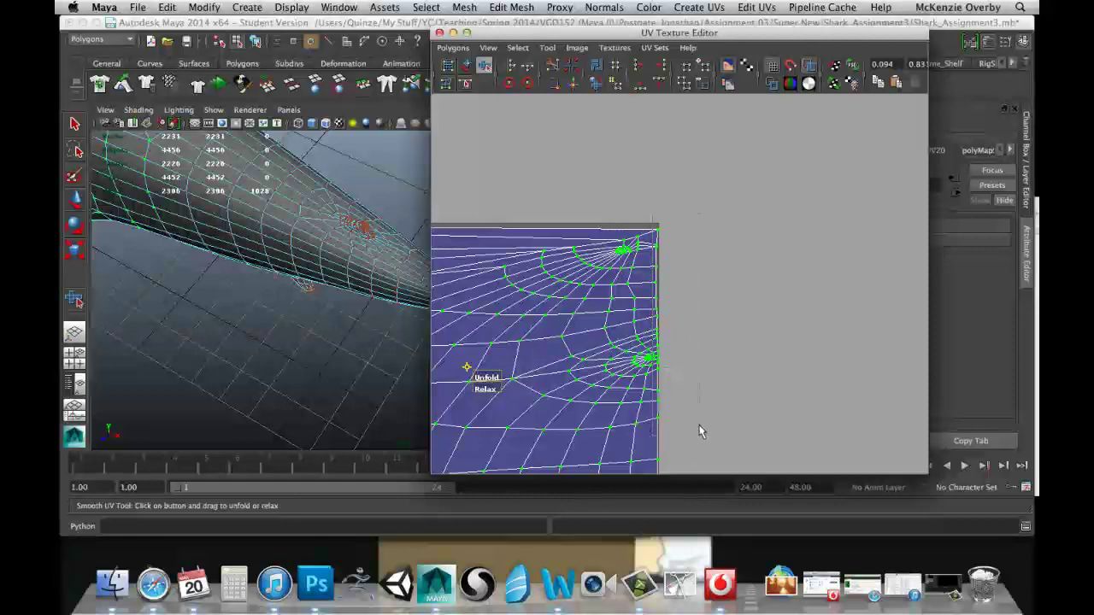
{"action": "middle_click_drag", "start_coordinate": [703, 429], "coordinate": [678, 169], "text": "alt"}
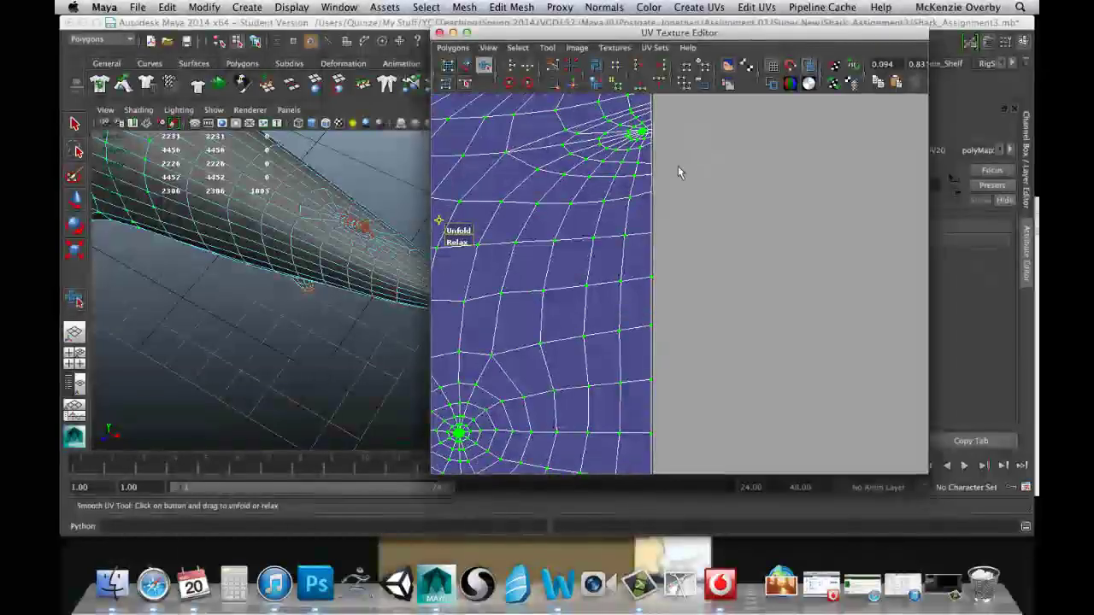
{"action": "middle_click_drag", "start_coordinate": [684, 452], "coordinate": [681, 166], "text": "alt"}
{"action": "left_click_drag", "start_coordinate": [620, 280], "coordinate": [665, 420], "text": "ctrl"}
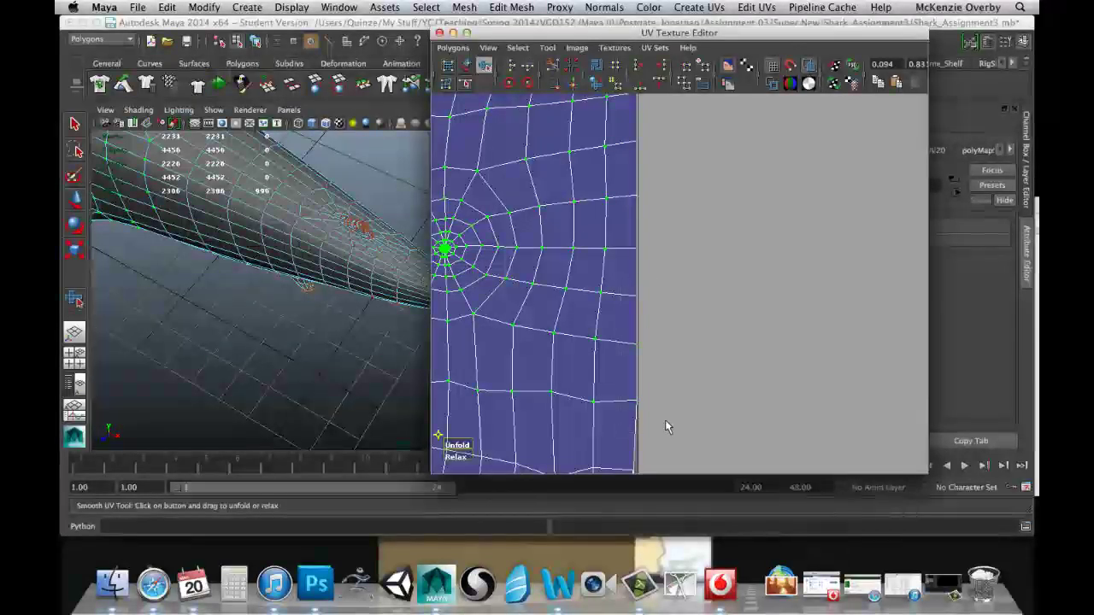
Relax the selected interior UVs of the shell's upper half with the Smooth UV tool, then clear the selection
{"action": "middle_click_drag", "start_coordinate": [701, 345], "coordinate": [763, 341], "text": "alt"}
{"action": "scroll", "coordinate": [765, 341], "scroll_direction": "down", "scroll_amount": 5}
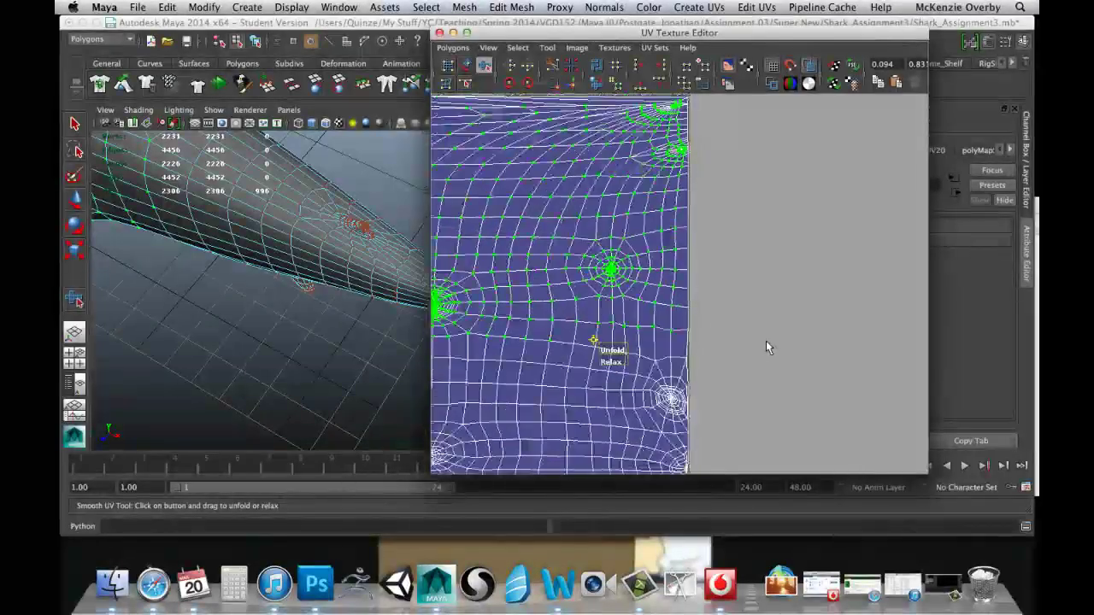
{"action": "middle_click_drag", "start_coordinate": [547, 256], "coordinate": [716, 357], "text": "alt"}
{"action": "scroll", "coordinate": [590, 251], "scroll_direction": "down", "scroll_amount": 2}
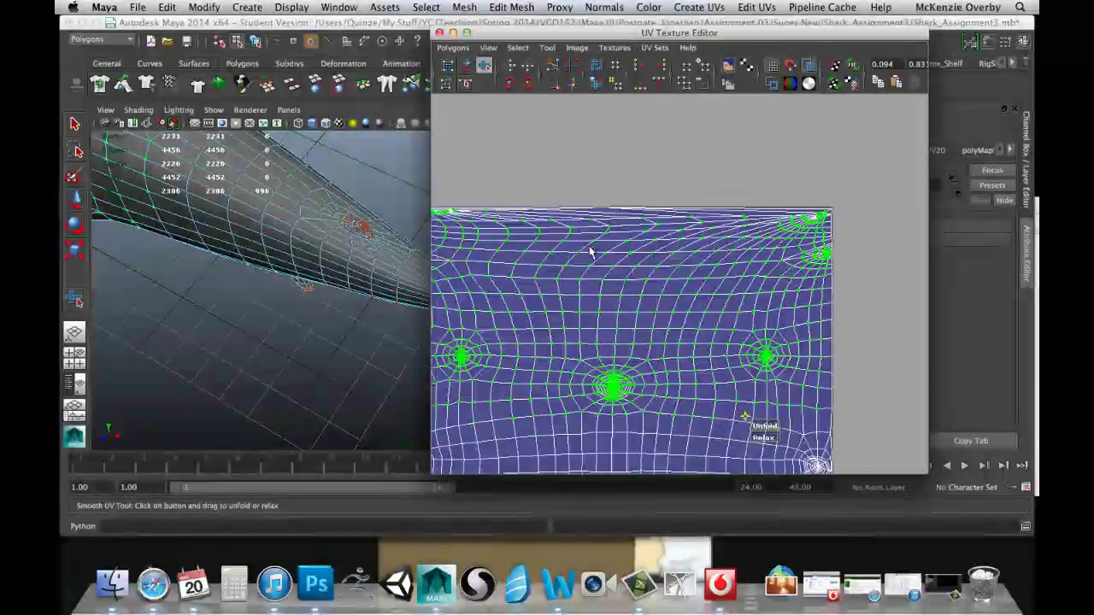
{"action": "middle_click_drag", "start_coordinate": [564, 252], "coordinate": [632, 252], "text": "alt"}
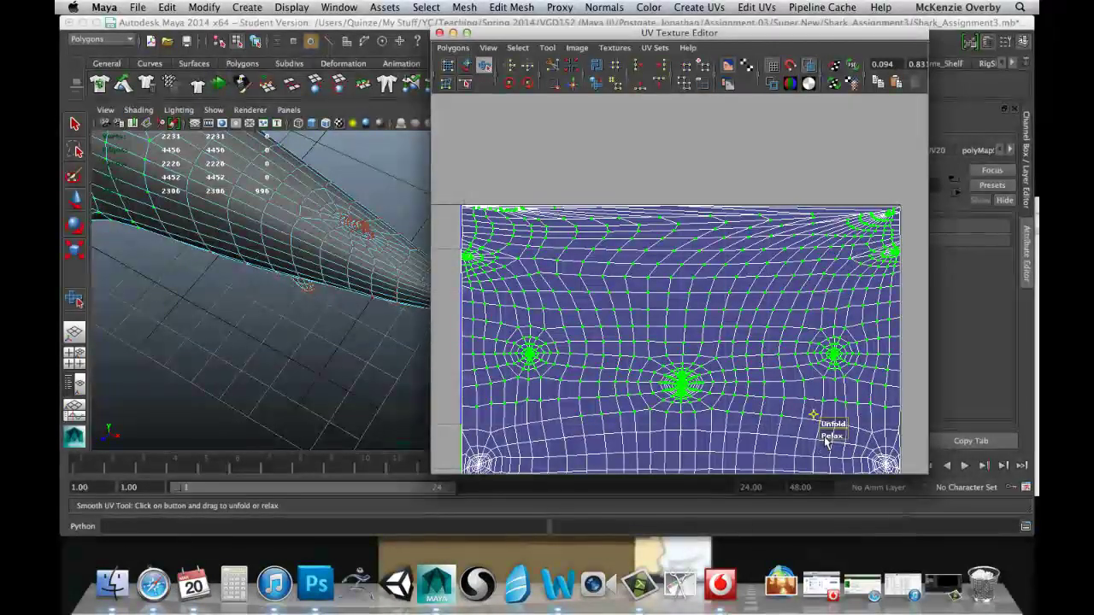
{"action": "left_click_drag", "start_coordinate": [826, 441], "coordinate": [737, 402]}
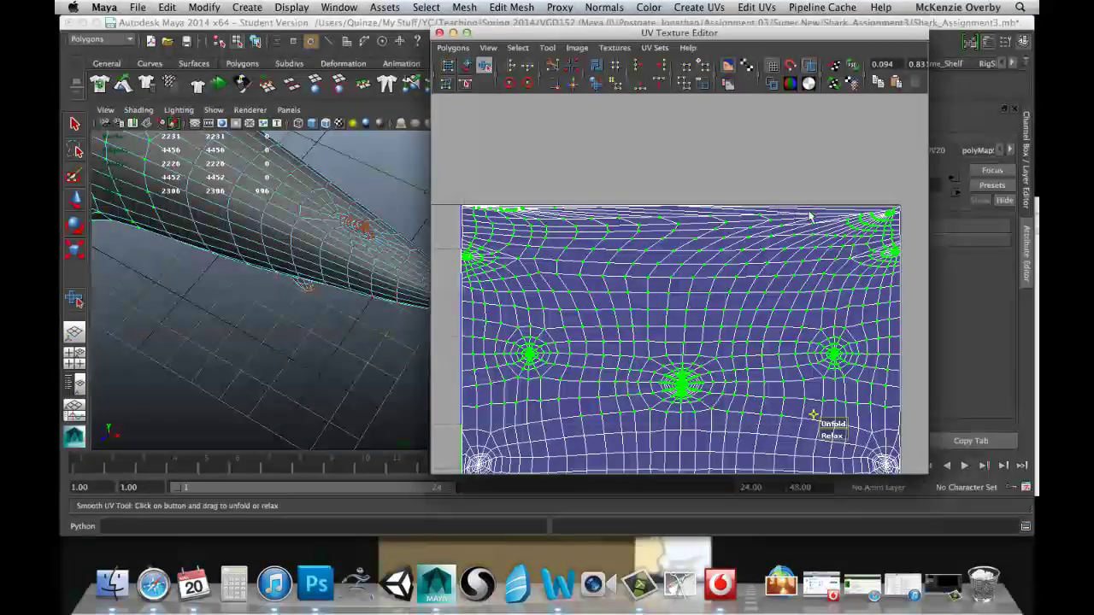
{"action": "left_click_drag", "start_coordinate": [833, 437], "coordinate": [986, 434]}
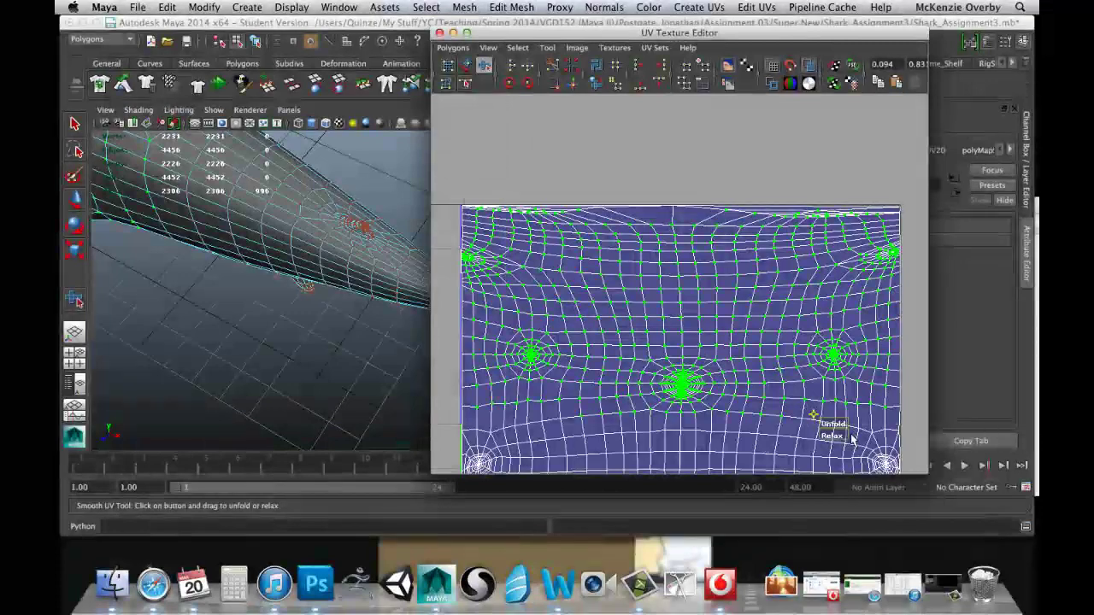
{"action": "left_click", "coordinate": [830, 435]}
{"action": "left_click", "coordinate": [899, 442]}
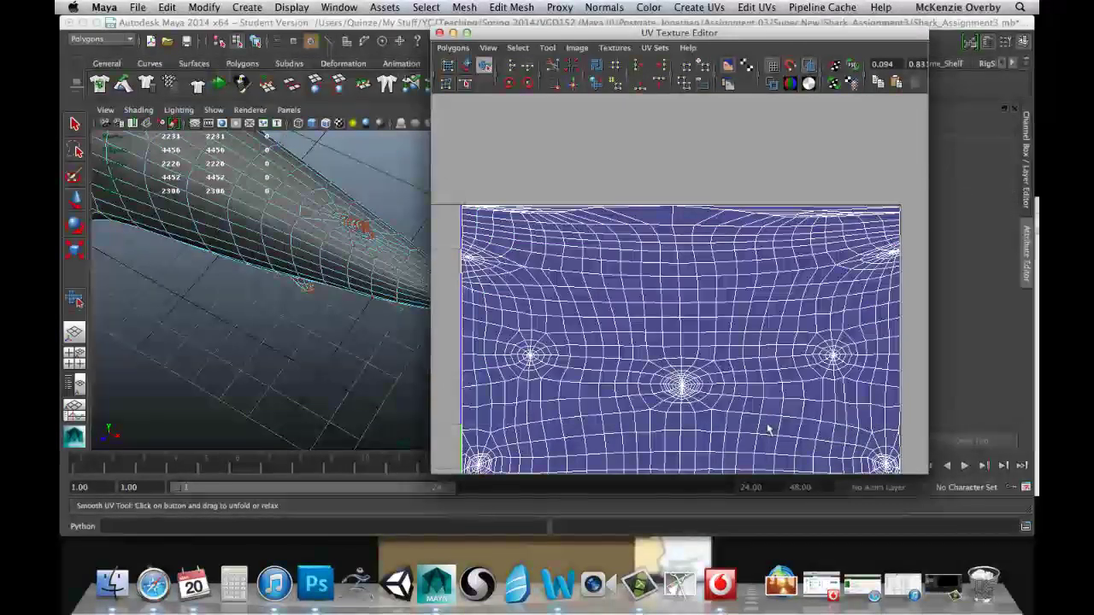
{"action": "key", "text": "ctrl+z"}
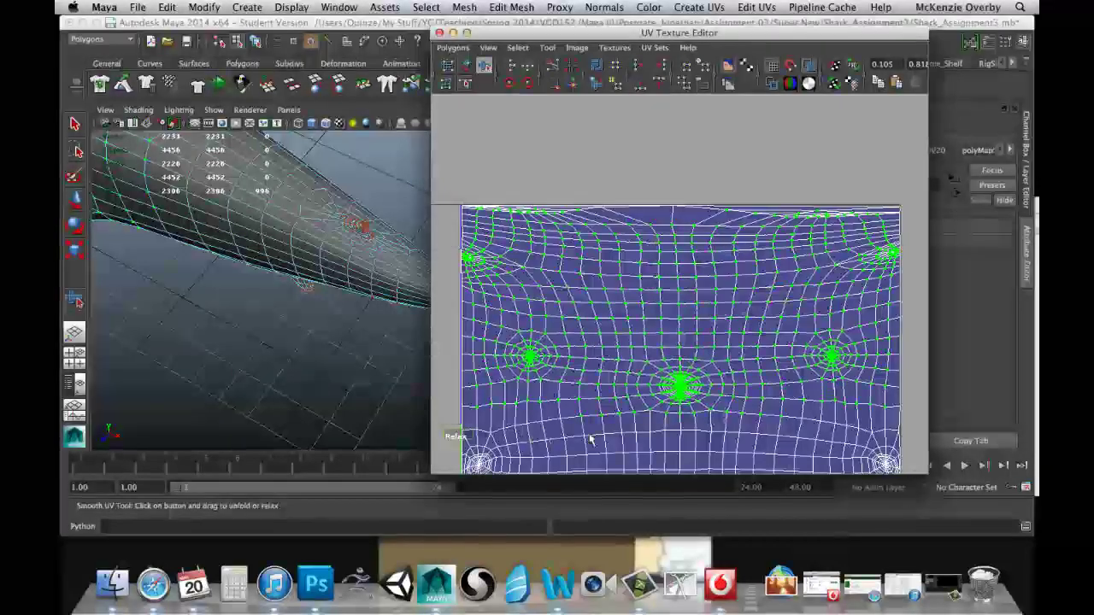
{"action": "left_click_drag", "start_coordinate": [453, 436], "coordinate": [834, 421]}
{"action": "left_click", "coordinate": [663, 148]}
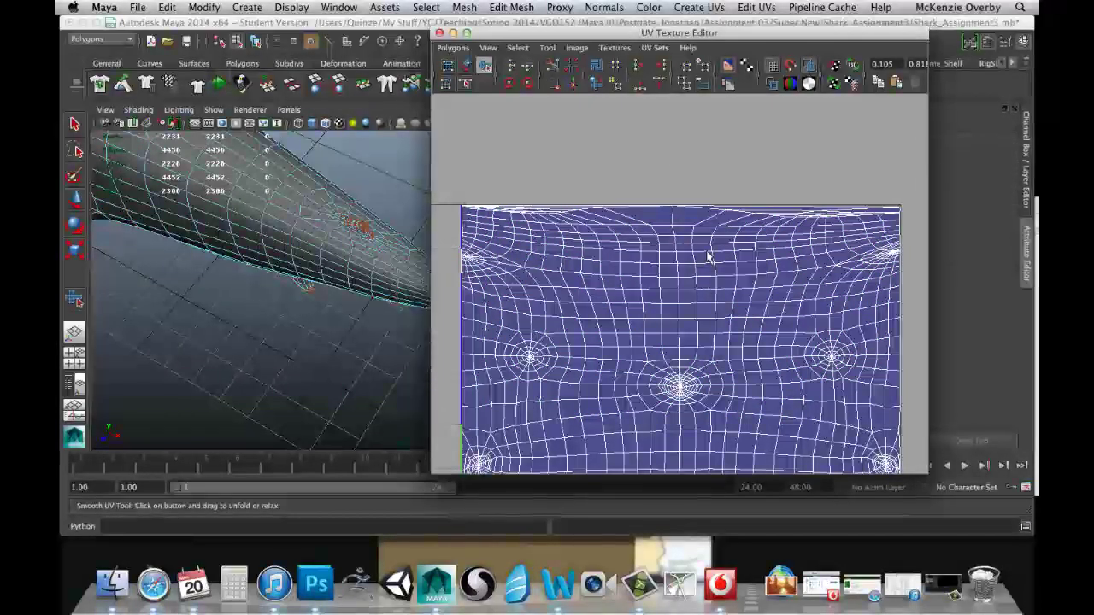
Examine the relaxed UV layout around the spiral clusters, along the shell's top edge and at its upper-left corner
{"action": "middle_click_drag", "start_coordinate": [707, 341], "coordinate": [694, 231], "text": "alt"}
{"action": "scroll", "coordinate": [689, 235], "scroll_direction": "up", "scroll_amount": 3}
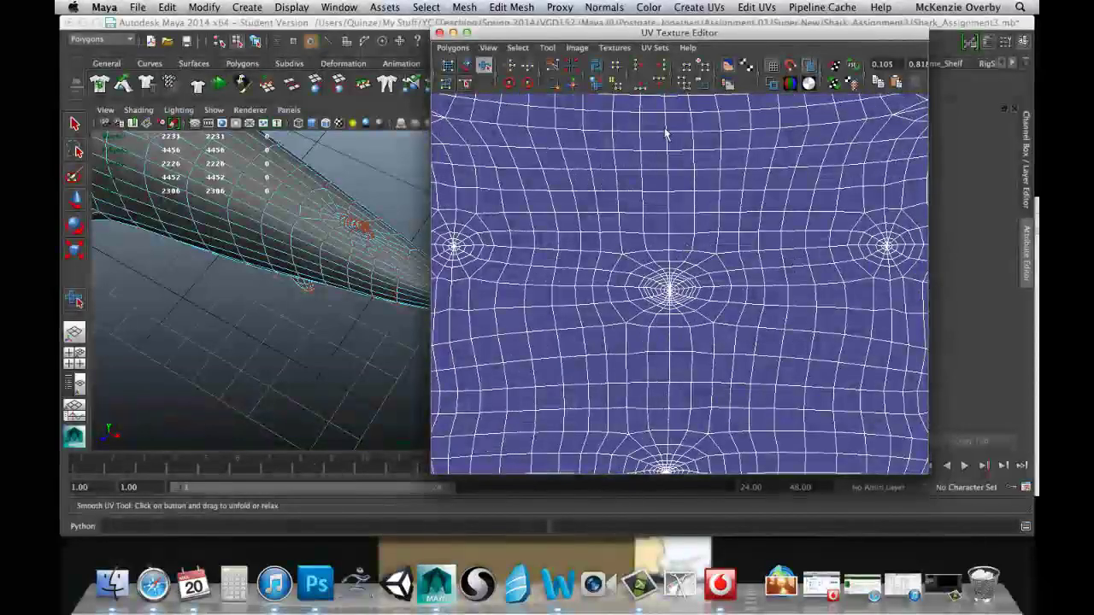
{"action": "middle_click_drag", "start_coordinate": [665, 155], "coordinate": [660, 371], "text": "alt"}
{"action": "scroll", "coordinate": [679, 356], "scroll_direction": "down", "scroll_amount": 2}
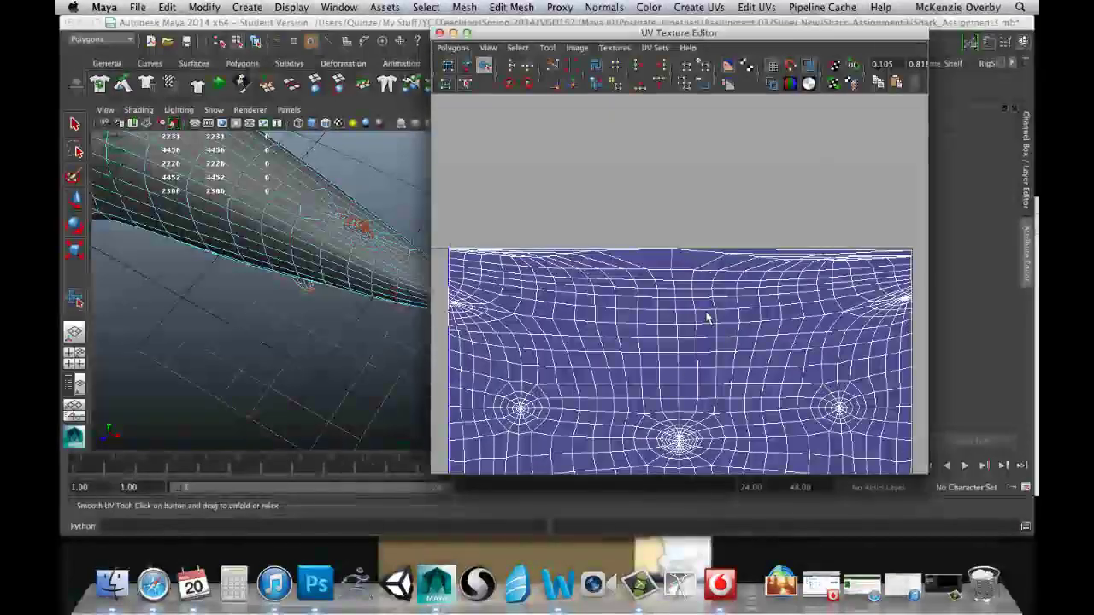
{"action": "middle_click_drag", "start_coordinate": [698, 411], "coordinate": [712, 354], "text": "alt"}
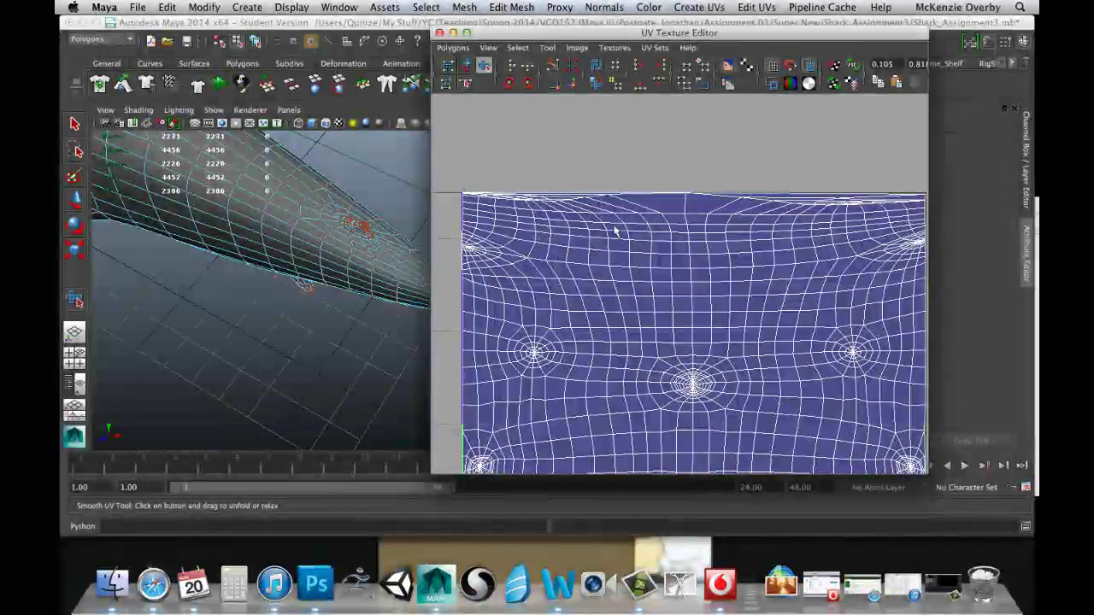
{"action": "middle_click_drag", "start_coordinate": [646, 234], "coordinate": [735, 285], "text": "alt"}
{"action": "scroll", "coordinate": [725, 278], "scroll_direction": "up", "scroll_amount": 3}
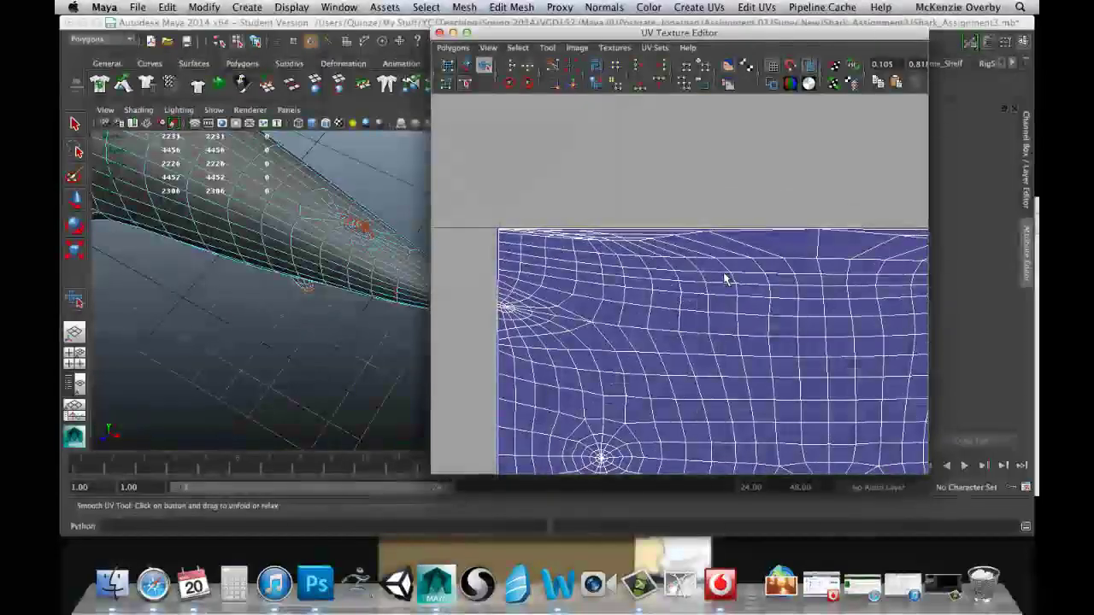
{"action": "middle_click_drag", "start_coordinate": [617, 251], "coordinate": [657, 296], "text": "alt"}
{"action": "scroll", "coordinate": [657, 296], "scroll_direction": "up", "scroll_amount": 3}
{"action": "middle_click_drag", "start_coordinate": [491, 279], "coordinate": [552, 285], "text": "alt"}
{"action": "scroll", "coordinate": [521, 266], "scroll_direction": "up", "scroll_amount": 3}
Select the stacked UVs at the shell's upper-left corner and move them straight up above the top edge
{"action": "right_click_drag", "start_coordinate": [549, 260], "coordinate": [622, 275]}
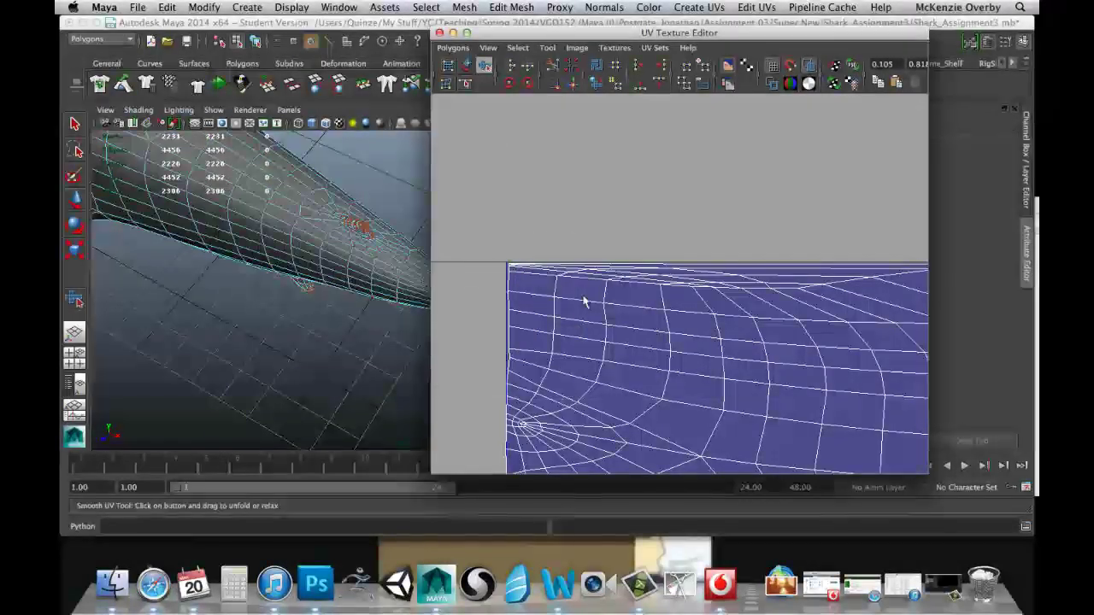
{"action": "scroll", "coordinate": [585, 301], "scroll_direction": "up", "scroll_amount": 4}
{"action": "middle_click_drag", "start_coordinate": [509, 265], "coordinate": [690, 316], "text": "alt"}
{"action": "scroll", "coordinate": [609, 303], "scroll_direction": "up", "scroll_amount": 4}
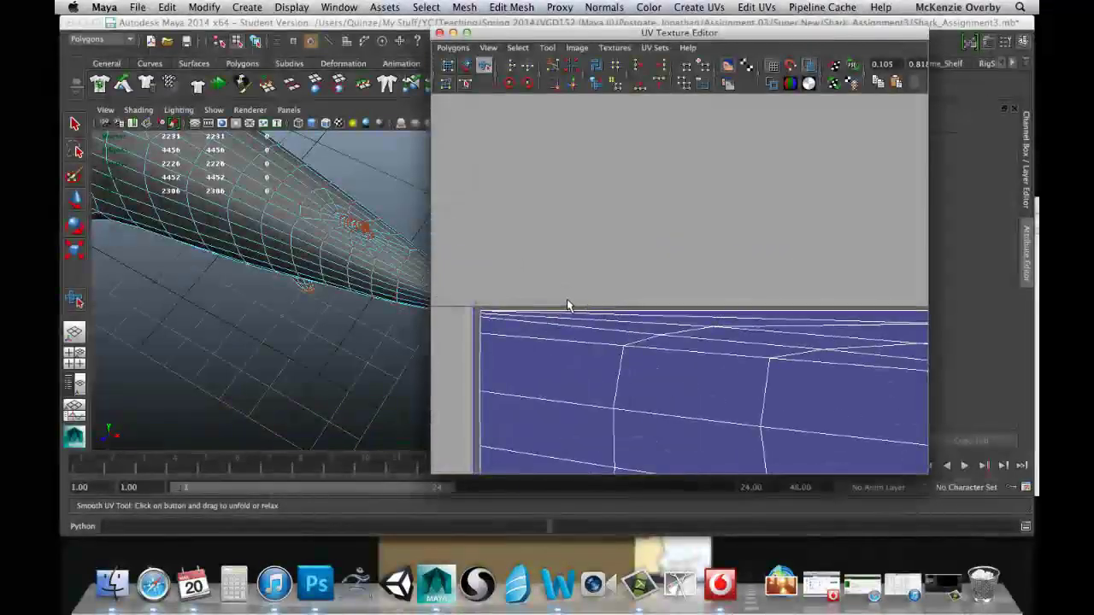
{"action": "middle_click_drag", "start_coordinate": [566, 304], "coordinate": [474, 291], "text": "alt"}
{"action": "scroll", "coordinate": [629, 302], "scroll_direction": "down", "scroll_amount": 3}
{"action": "middle_click_drag", "start_coordinate": [770, 299], "coordinate": [659, 315], "text": "alt"}
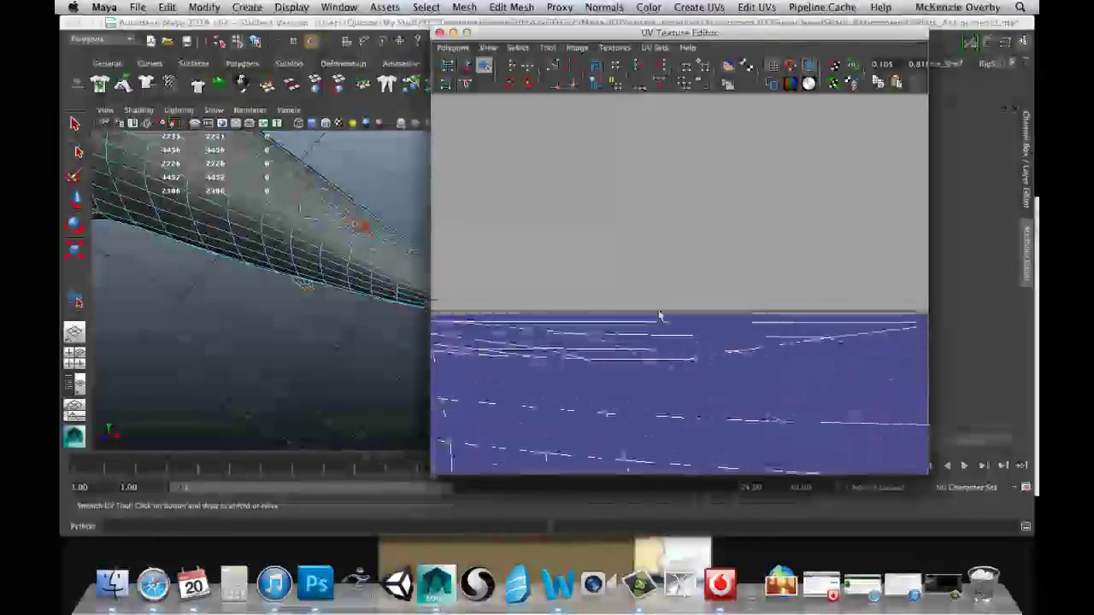
{"action": "scroll", "coordinate": [701, 310], "scroll_direction": "down", "scroll_amount": 4}
{"action": "middle_click_drag", "start_coordinate": [563, 276], "coordinate": [619, 294], "text": "alt"}
{"action": "scroll", "coordinate": [731, 304], "scroll_direction": "up", "scroll_amount": 3}
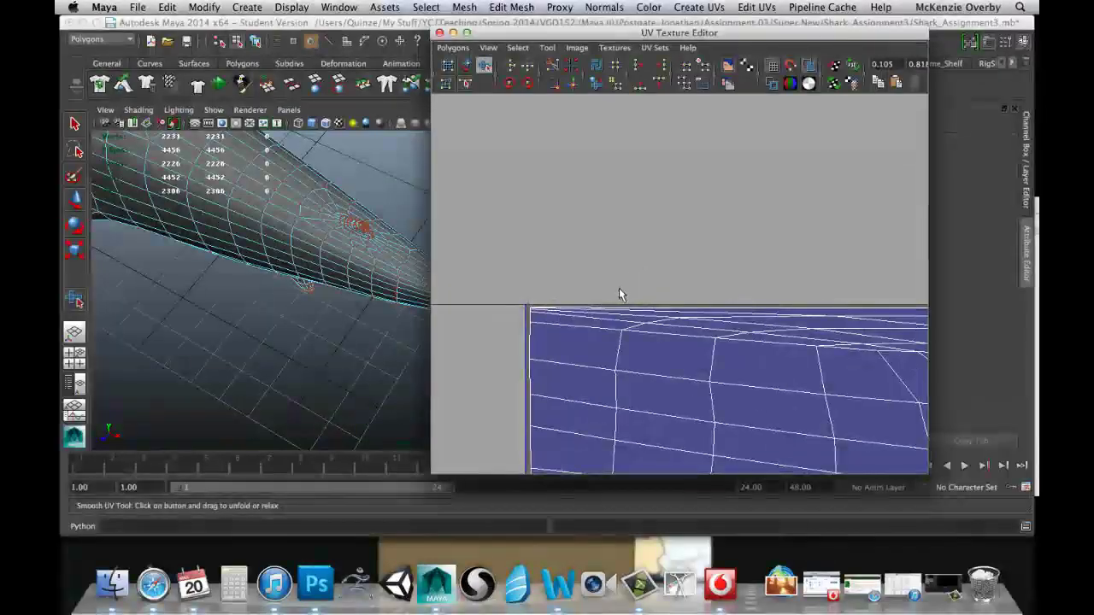
{"action": "left_click", "coordinate": [527, 305]}
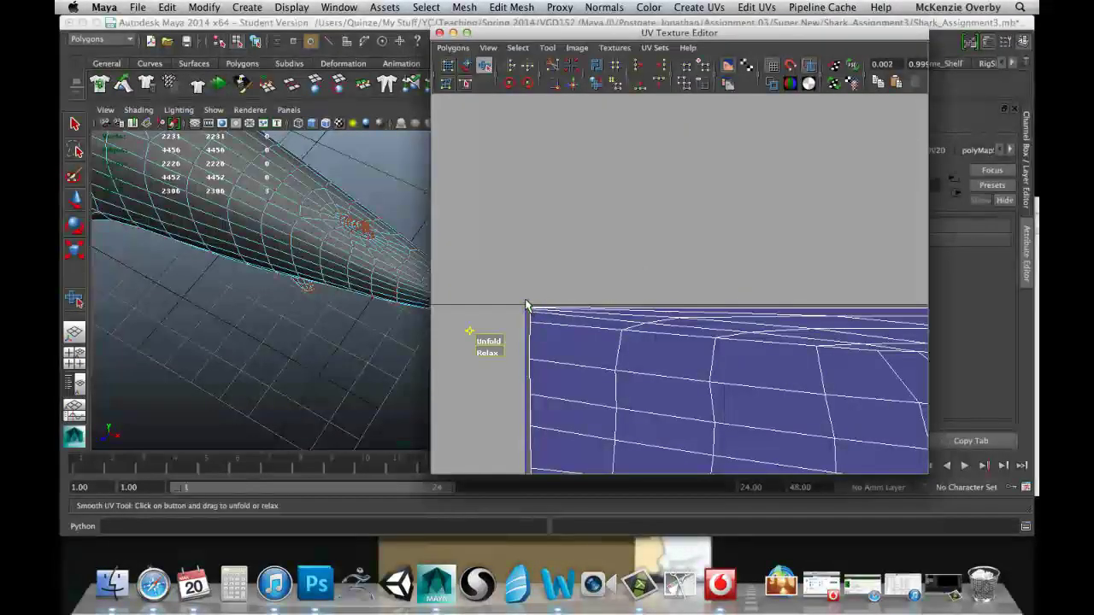
{"action": "key", "text": "w"}
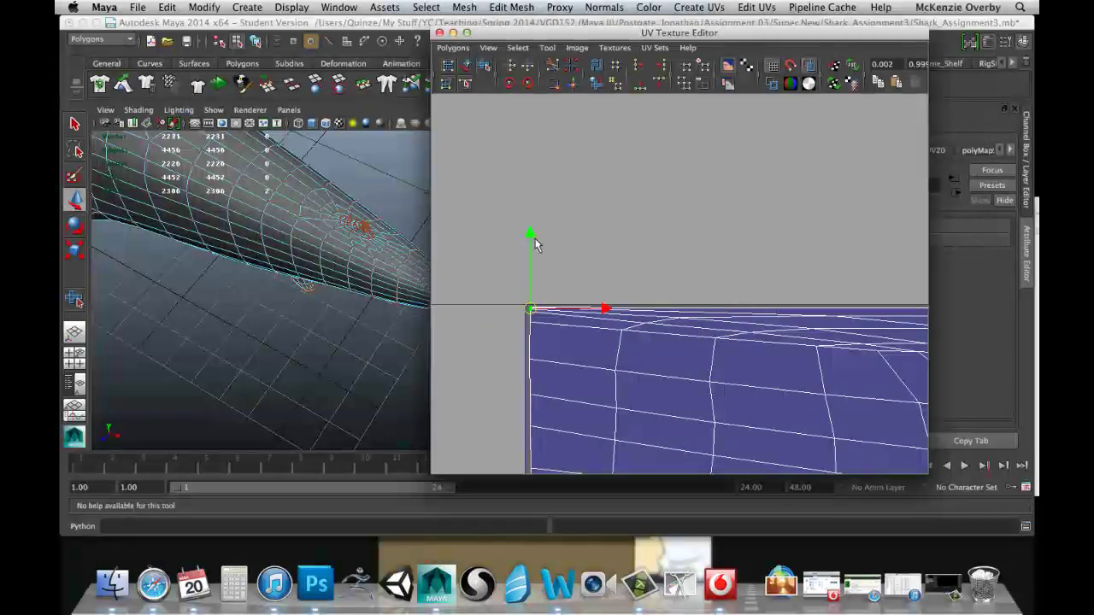
{"action": "left_click_drag", "start_coordinate": [535, 245], "coordinate": [542, 196]}
{"action": "left_click", "coordinate": [543, 195]}
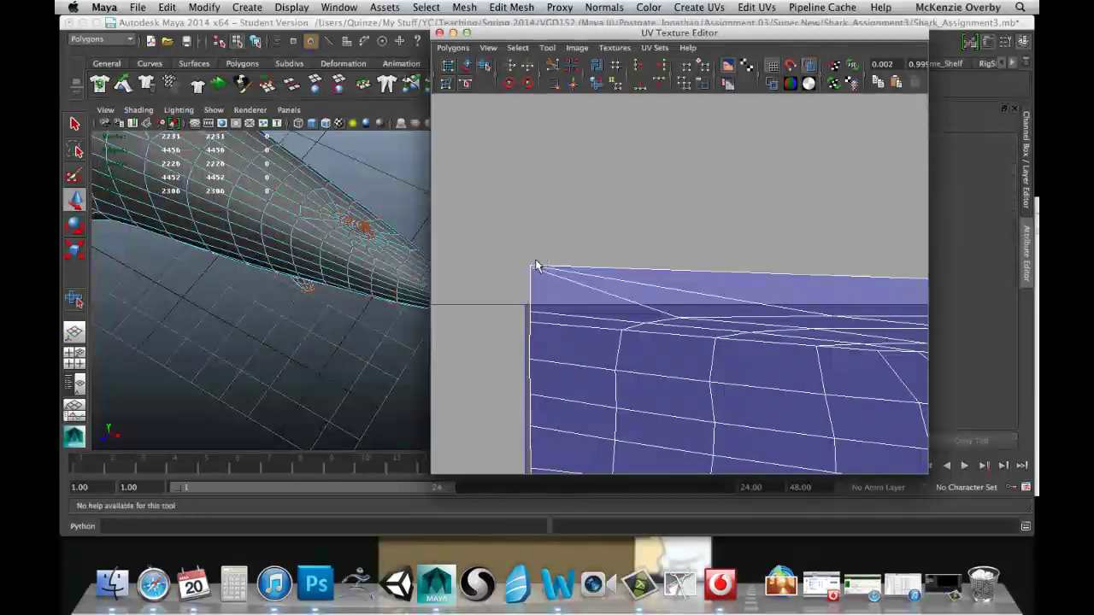
Separate the stacked upper-left corner UVs by moving them one by one to the right along the top border
{"action": "left_click", "coordinate": [531, 268]}
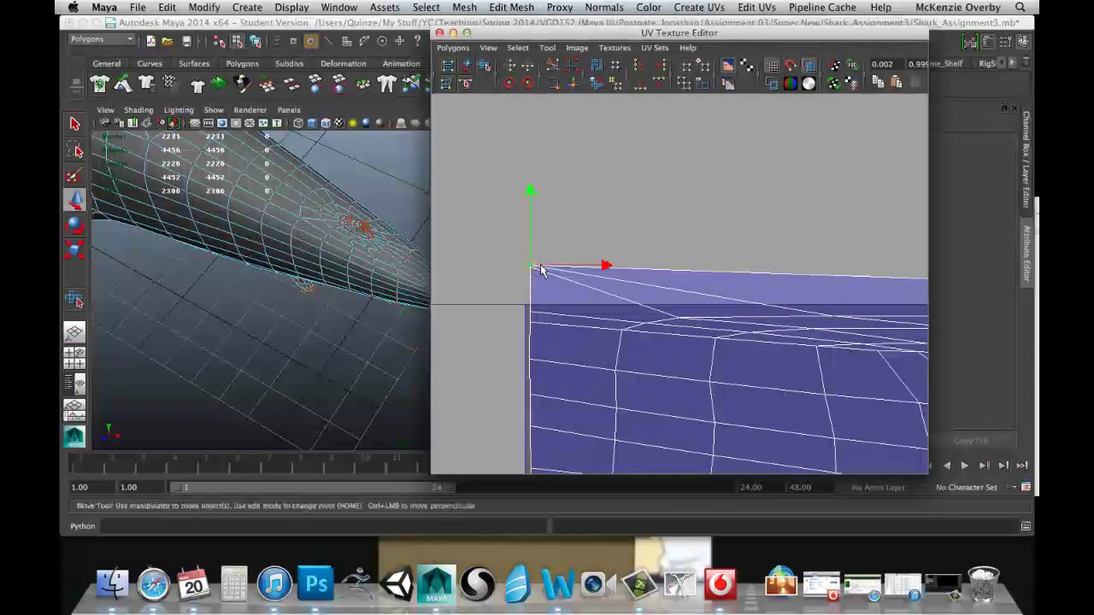
{"action": "left_click_drag", "start_coordinate": [588, 266], "coordinate": [914, 271]}
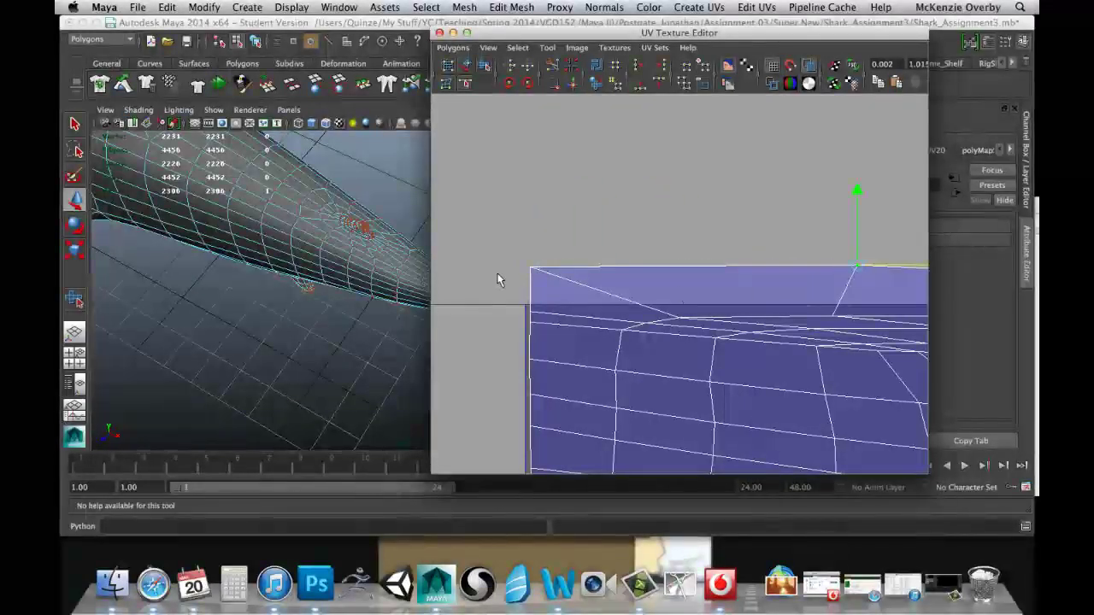
{"action": "left_click_drag", "start_coordinate": [505, 251], "coordinate": [791, 266]}
{"action": "left_click_drag", "start_coordinate": [523, 302], "coordinate": [706, 309]}
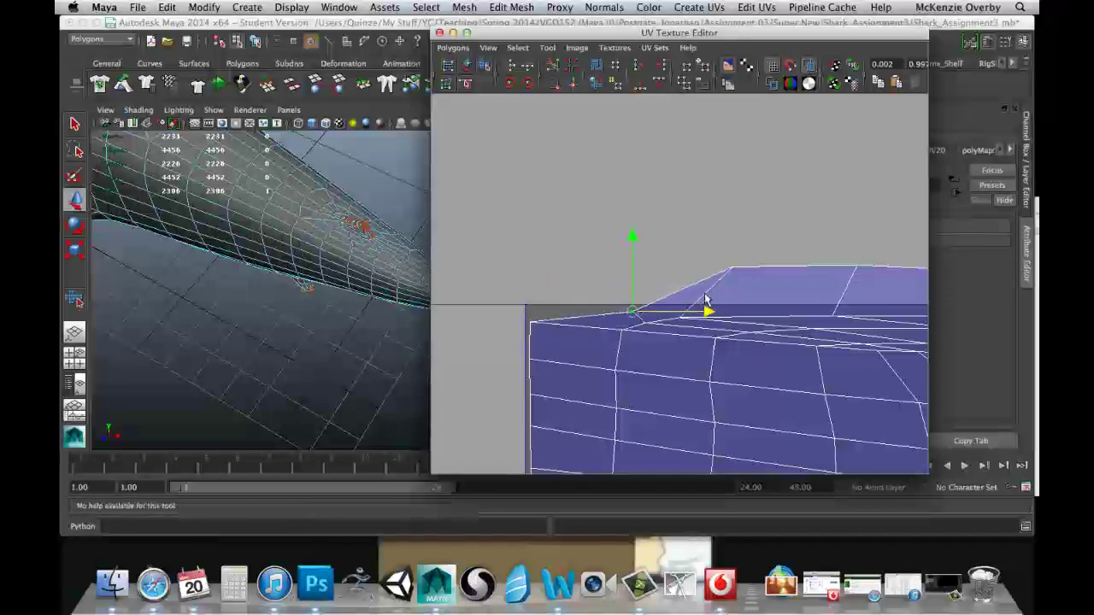
Slide a raised top-border UV farther right to spread the UVs more evenly along the shell's top edge
{"action": "right_click_drag", "start_coordinate": [705, 309], "coordinate": [658, 309], "text": "alt"}
{"action": "middle_click_drag", "start_coordinate": [658, 309], "coordinate": [495, 280], "text": "alt"}
{"action": "middle_click_drag", "start_coordinate": [767, 294], "coordinate": [678, 302], "text": "alt"}
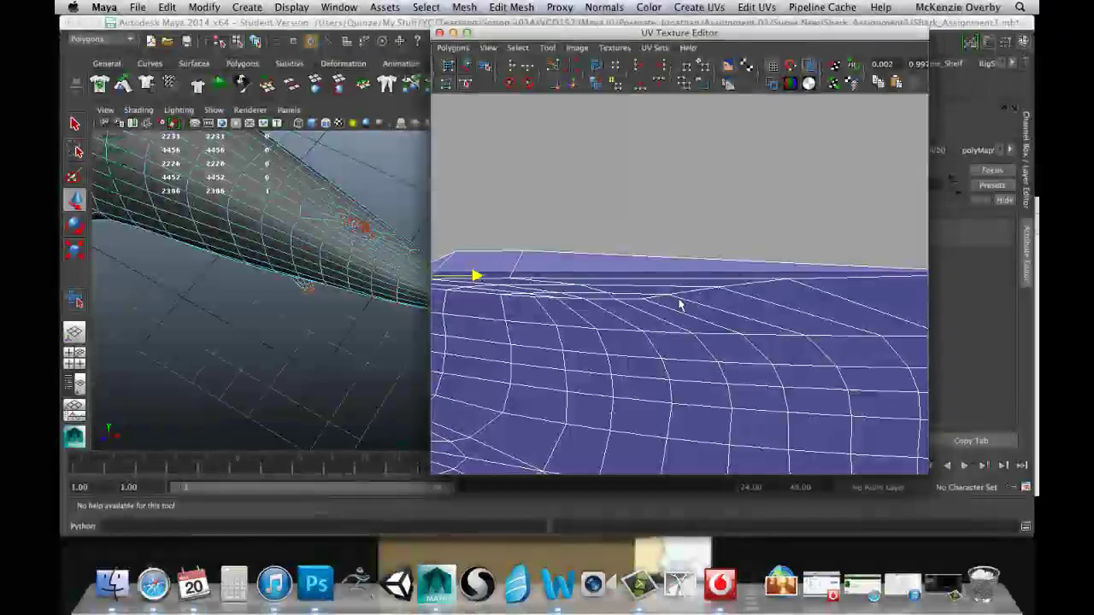
{"action": "scroll", "coordinate": [678, 302], "scroll_direction": "down", "scroll_amount": 5}
{"action": "left_click_drag", "start_coordinate": [610, 264], "coordinate": [763, 268]}
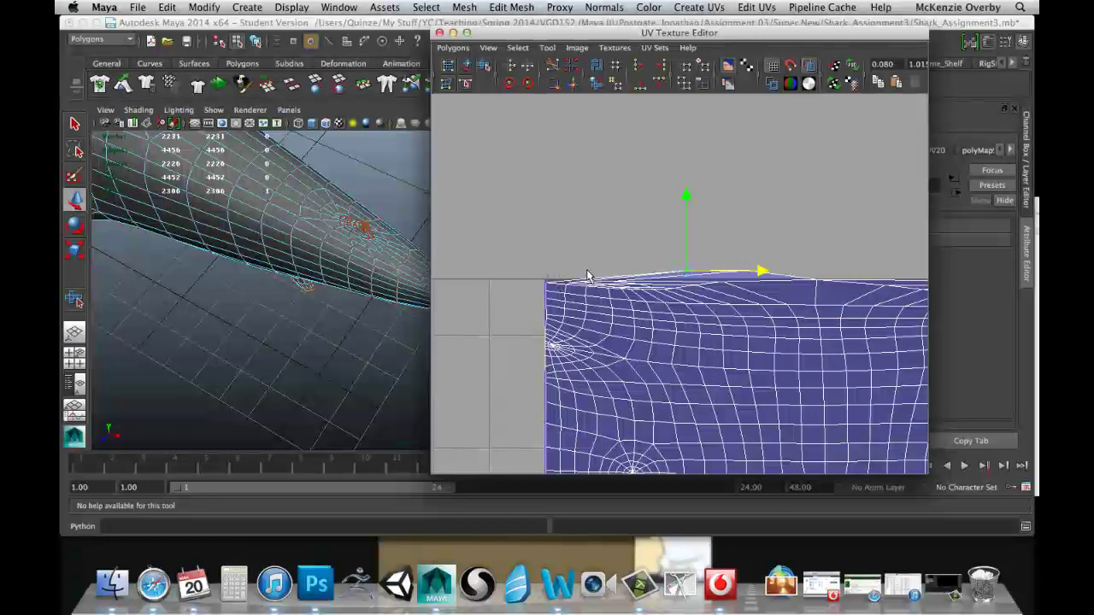
Move the top-border UV near the upper-left corner up and to the right, toward the other raised border UVs
{"action": "scroll", "coordinate": [581, 276], "scroll_direction": "up", "scroll_amount": 5}
{"action": "middle_click_drag", "start_coordinate": [461, 272], "coordinate": [664, 283], "text": "alt"}
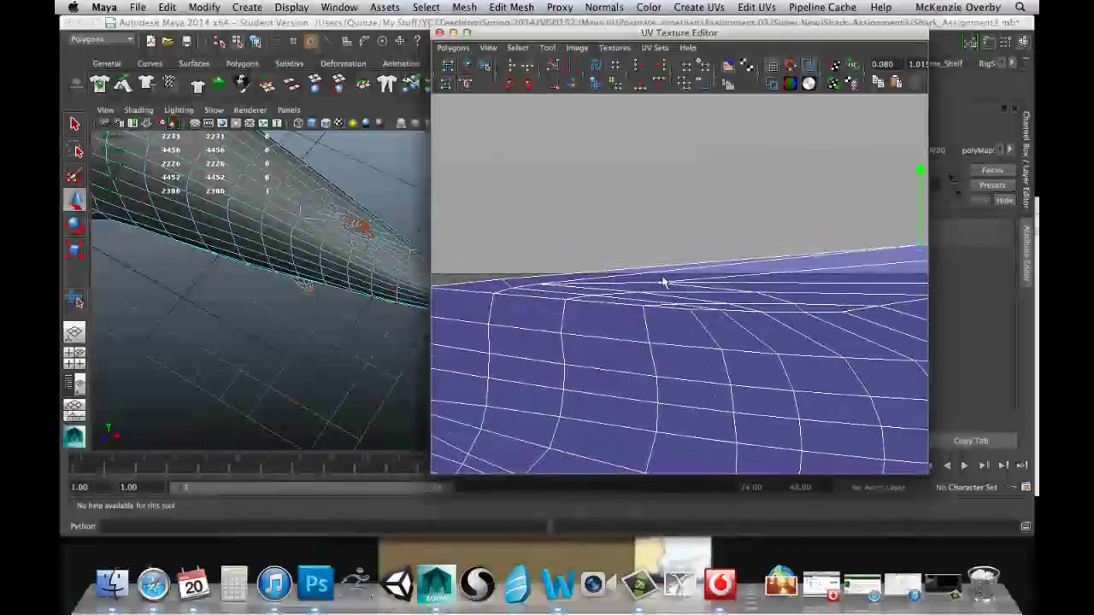
{"action": "left_click", "coordinate": [501, 279]}
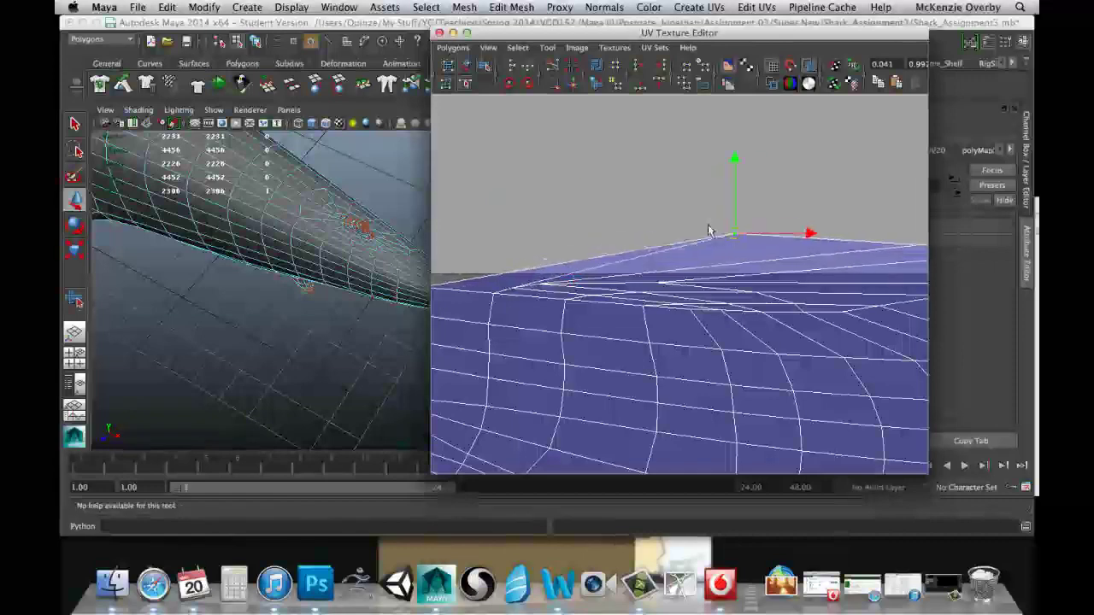
{"action": "mouse_move", "coordinate": [734, 233]}
{"action": "left_mouse_down"}
{"action": "mouse_move", "coordinate": [753, 247]}
{"action": "mouse_move", "coordinate": [735, 254]}
{"action": "left_mouse_up"}
Reposition the remaining UVs at the shell's upper-left corner up and to the right to continue the spread border
{"action": "middle_click_drag", "start_coordinate": [552, 272], "coordinate": [681, 249], "text": "alt"}
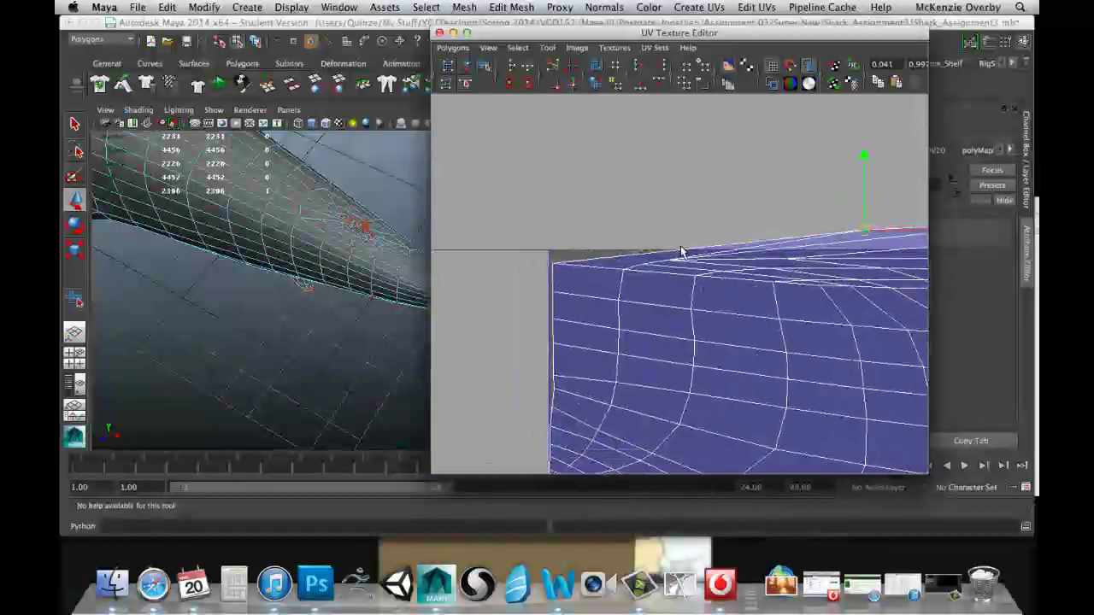
{"action": "left_click", "coordinate": [554, 264]}
{"action": "left_click_drag", "start_coordinate": [724, 226], "coordinate": [569, 254]}
{"action": "middle_click_drag", "start_coordinate": [735, 275], "coordinate": [679, 264], "text": "alt"}
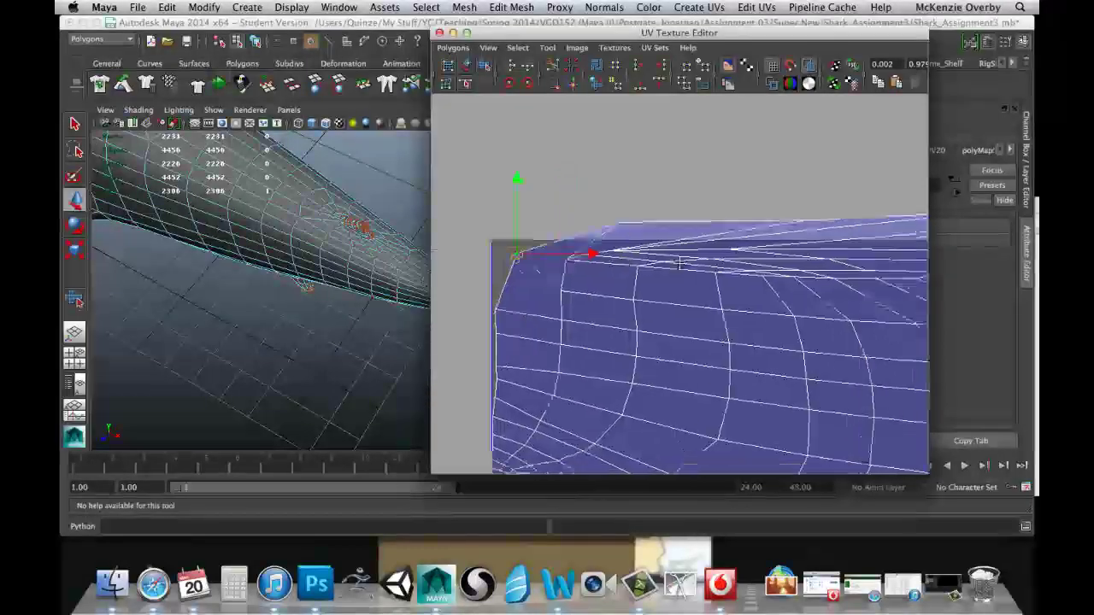
Lower the raised top-border UVs on the left half of the shell until they line up with its straight top edge
{"action": "right_click_drag", "start_coordinate": [678, 264], "coordinate": [633, 288], "text": "alt"}
{"action": "middle_click_drag", "start_coordinate": [727, 266], "coordinate": [547, 282], "text": "alt"}
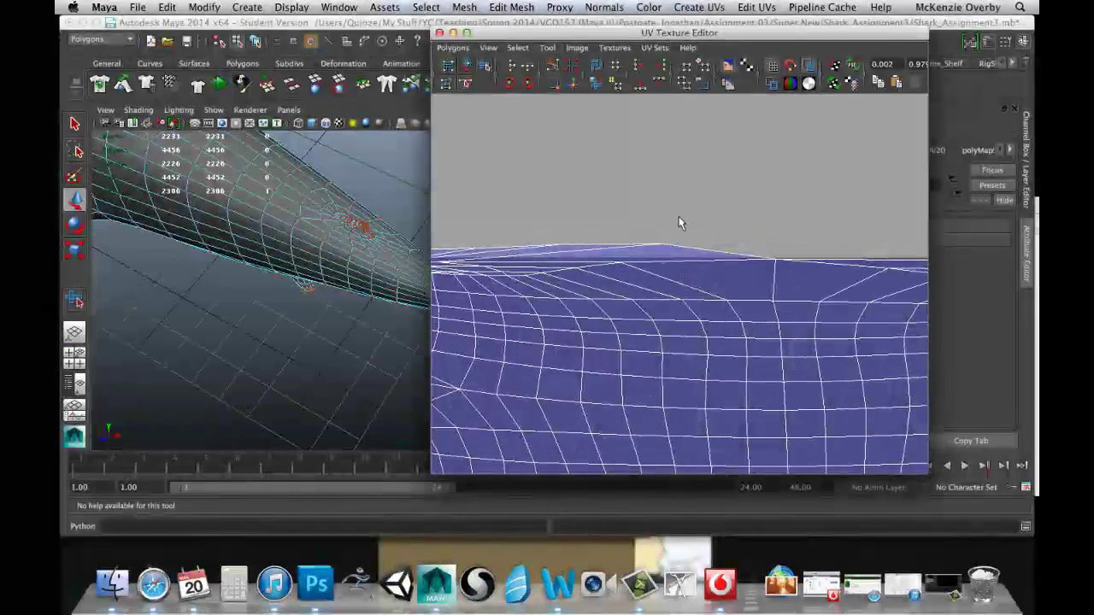
{"action": "scroll", "coordinate": [678, 231], "scroll_direction": "up", "scroll_amount": 5}
{"action": "left_click_drag", "start_coordinate": [647, 207], "coordinate": [690, 247]}
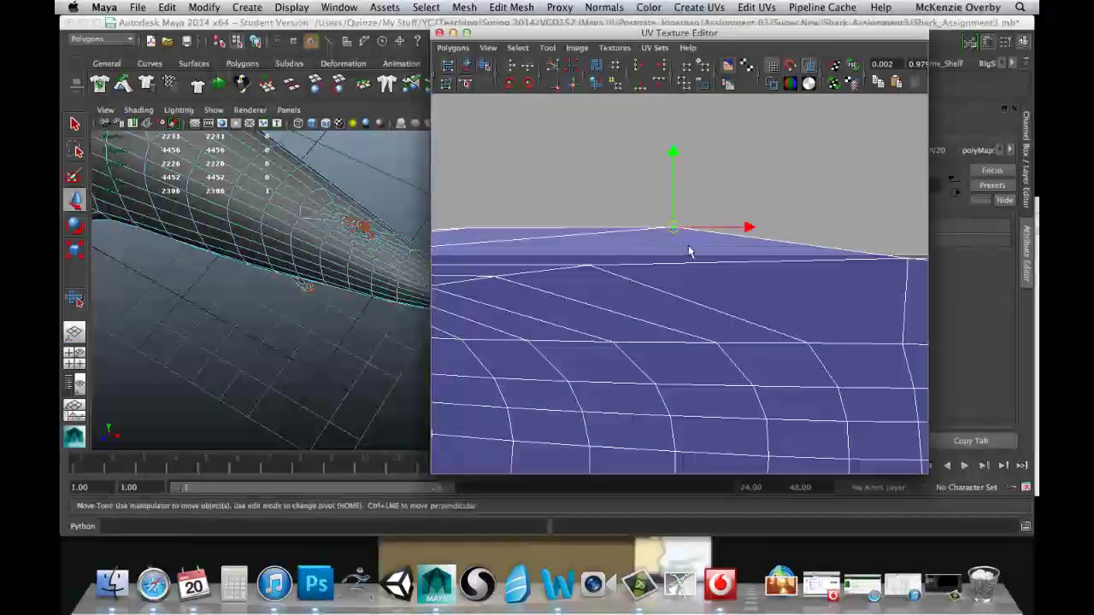
{"action": "left_click_drag", "start_coordinate": [674, 154], "coordinate": [676, 177]}
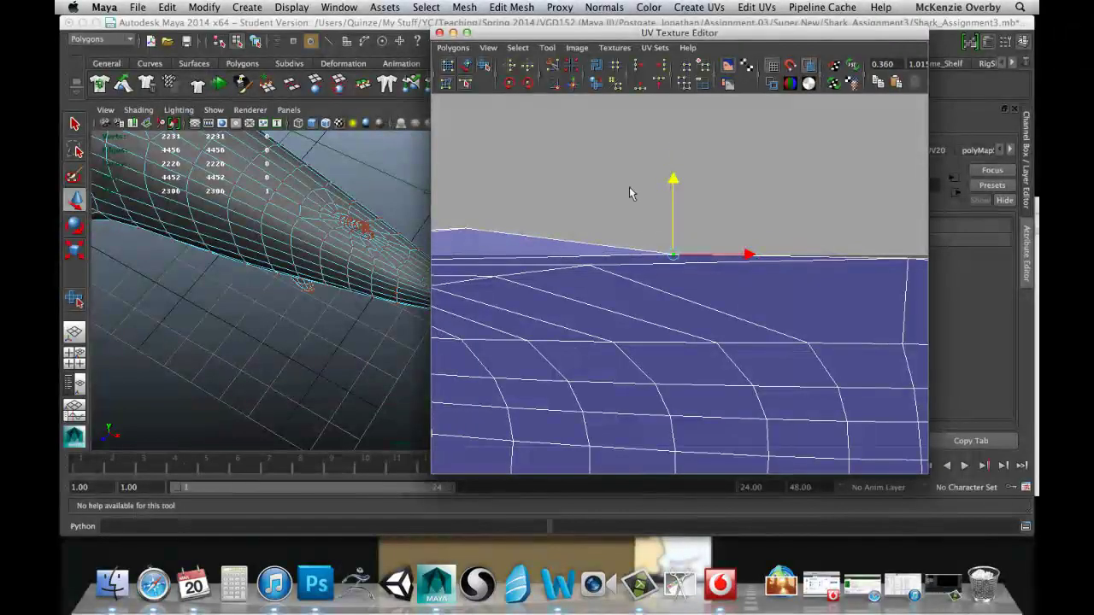
{"action": "middle_click_drag", "start_coordinate": [630, 191], "coordinate": [778, 196], "text": "alt"}
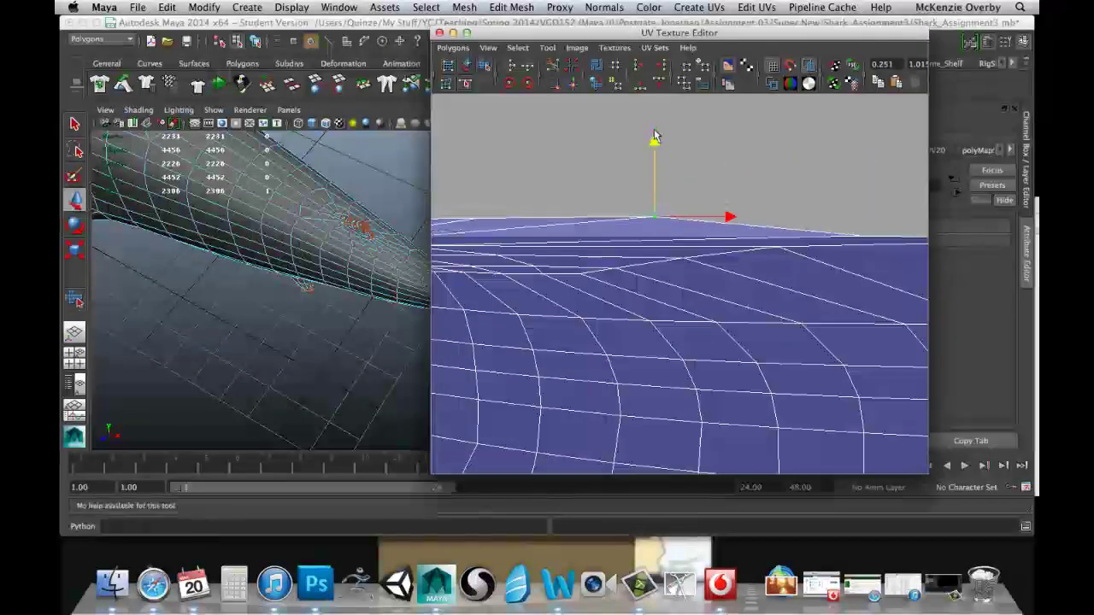
{"action": "left_click_drag", "start_coordinate": [654, 137], "coordinate": [660, 165]}
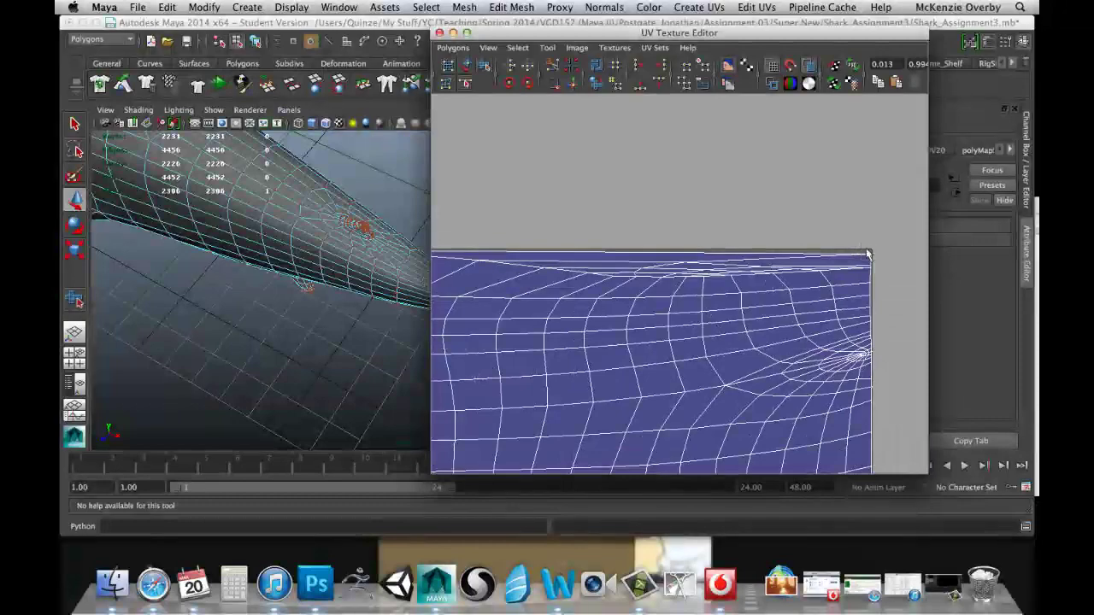
Separate the stacked UVs at the shell's upper-right corner by moving them one by one left along the top border
{"action": "left_click_drag", "start_coordinate": [523, 253], "coordinate": [505, 249]}
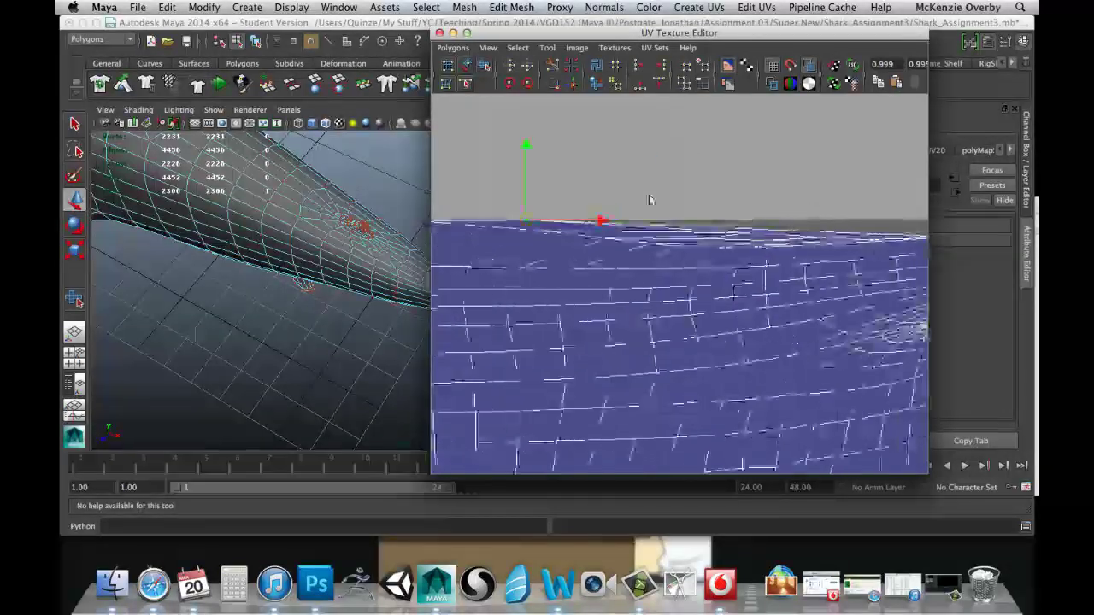
{"action": "right_click_drag", "start_coordinate": [845, 227], "coordinate": [869, 225], "text": "alt"}
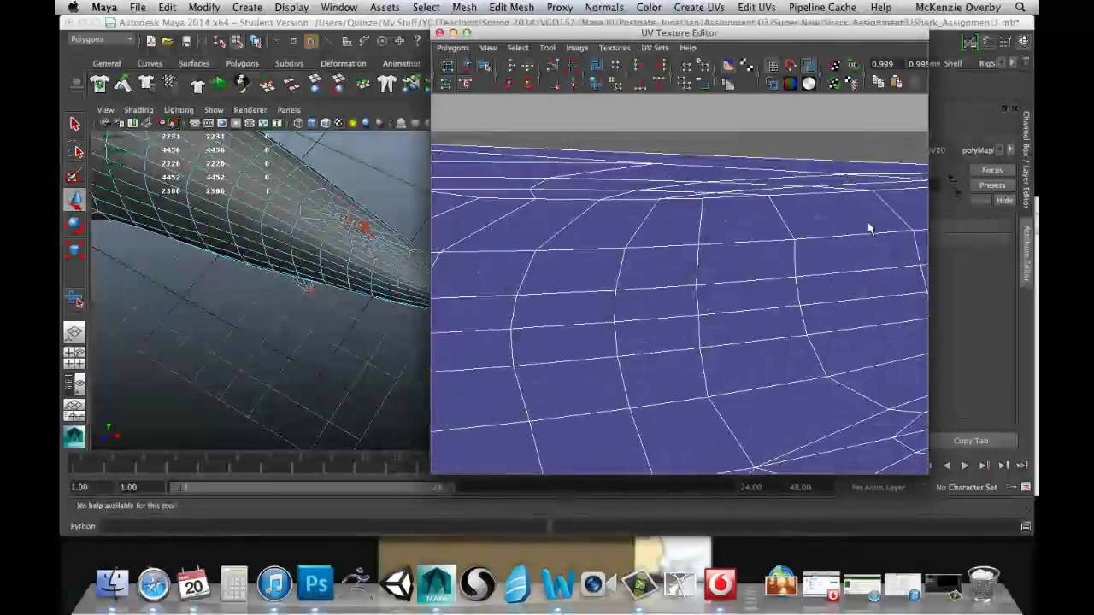
{"action": "middle_click_drag", "start_coordinate": [869, 225], "coordinate": [572, 276], "text": "alt"}
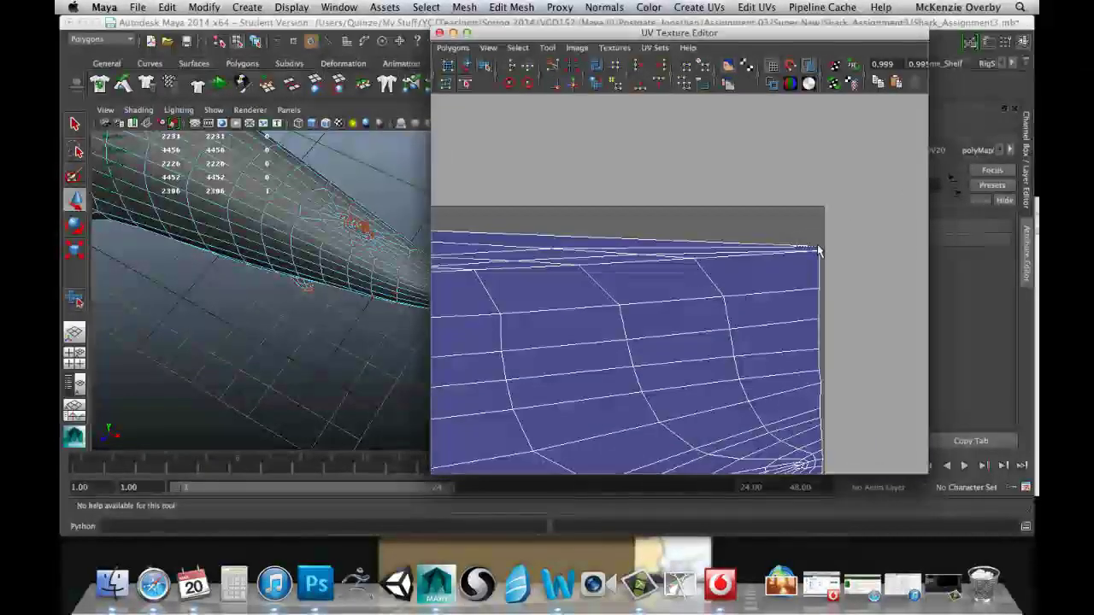
{"action": "left_click_drag", "start_coordinate": [822, 250], "coordinate": [558, 186]}
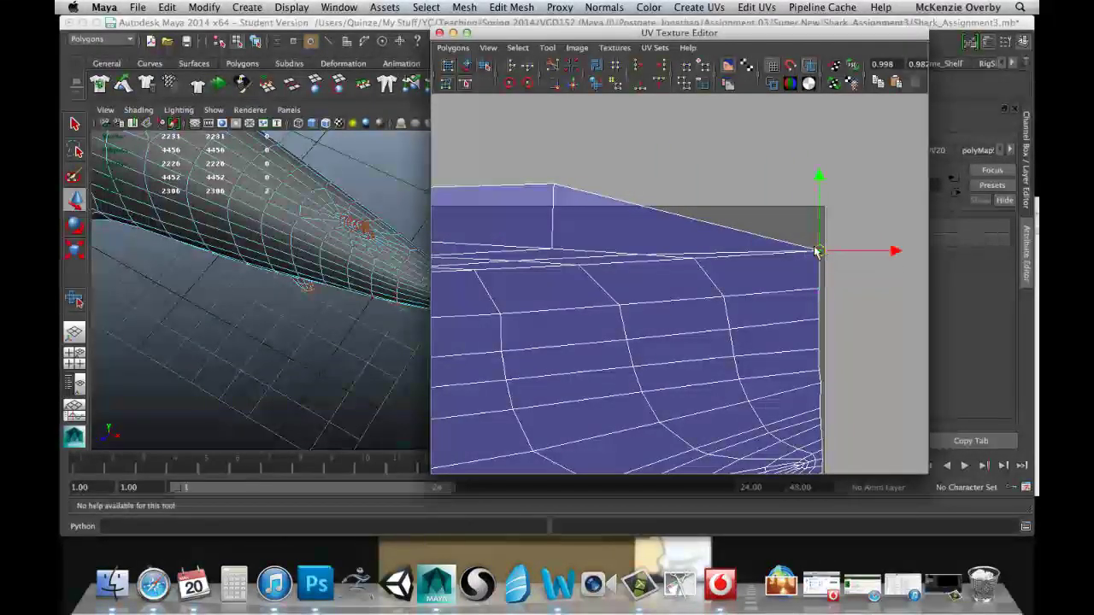
{"action": "left_click_drag", "start_coordinate": [816, 250], "coordinate": [647, 195]}
{"action": "left_click_drag", "start_coordinate": [793, 268], "coordinate": [852, 303]}
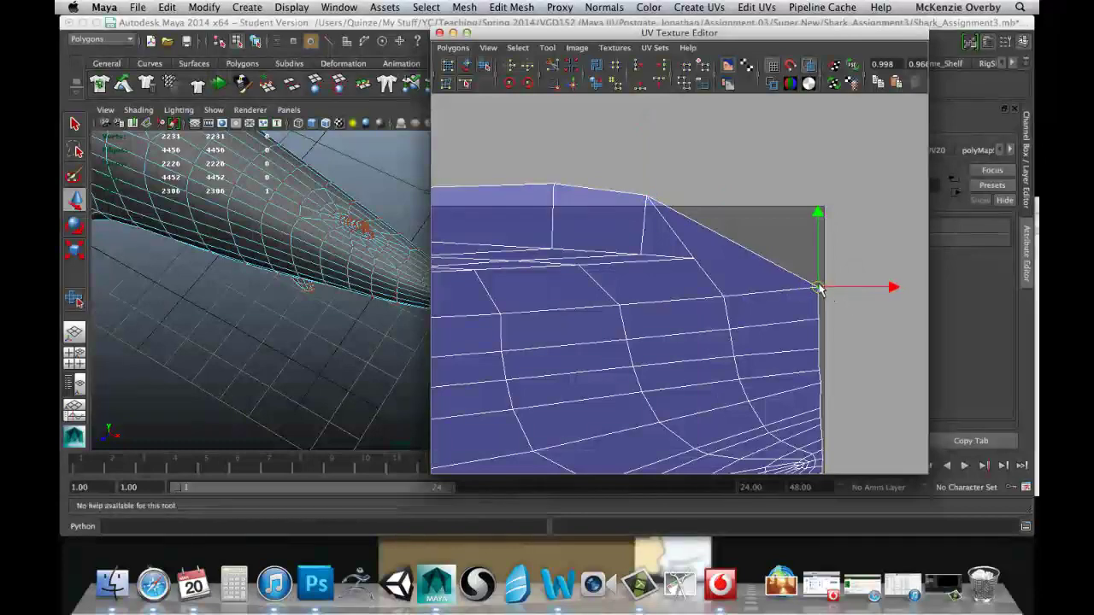
Spread the upper-right border UVs leftward level with the top edge and place the end UV at the shell's upper-right corner
{"action": "right_click_drag", "start_coordinate": [795, 297], "coordinate": [659, 320], "text": "alt"}
{"action": "middle_click_drag", "start_coordinate": [659, 319], "coordinate": [791, 352], "text": "alt"}
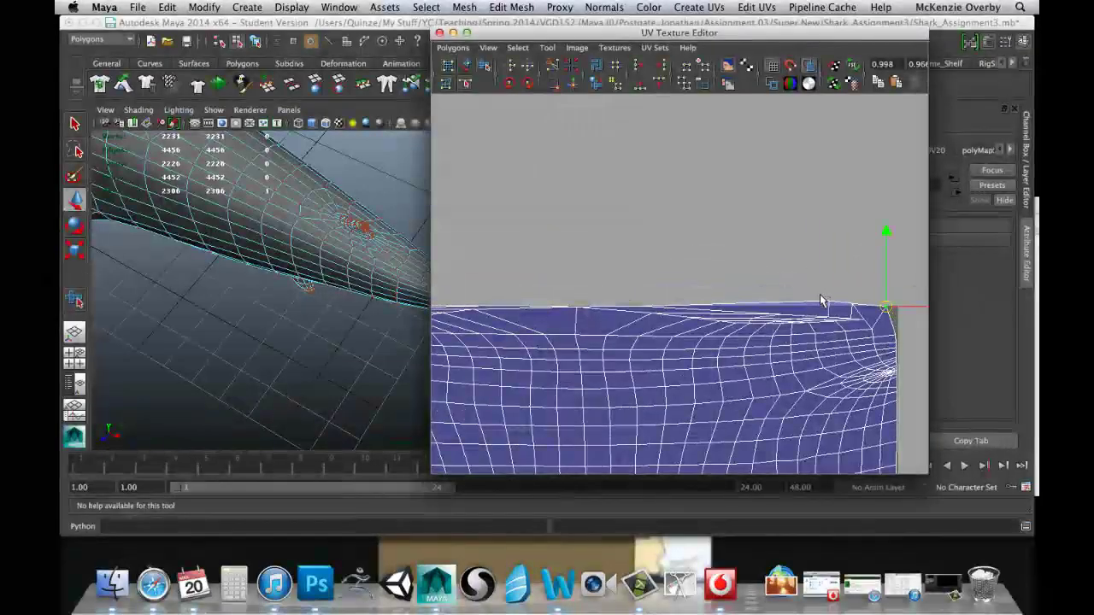
{"action": "left_click_drag", "start_coordinate": [820, 296], "coordinate": [771, 310]}
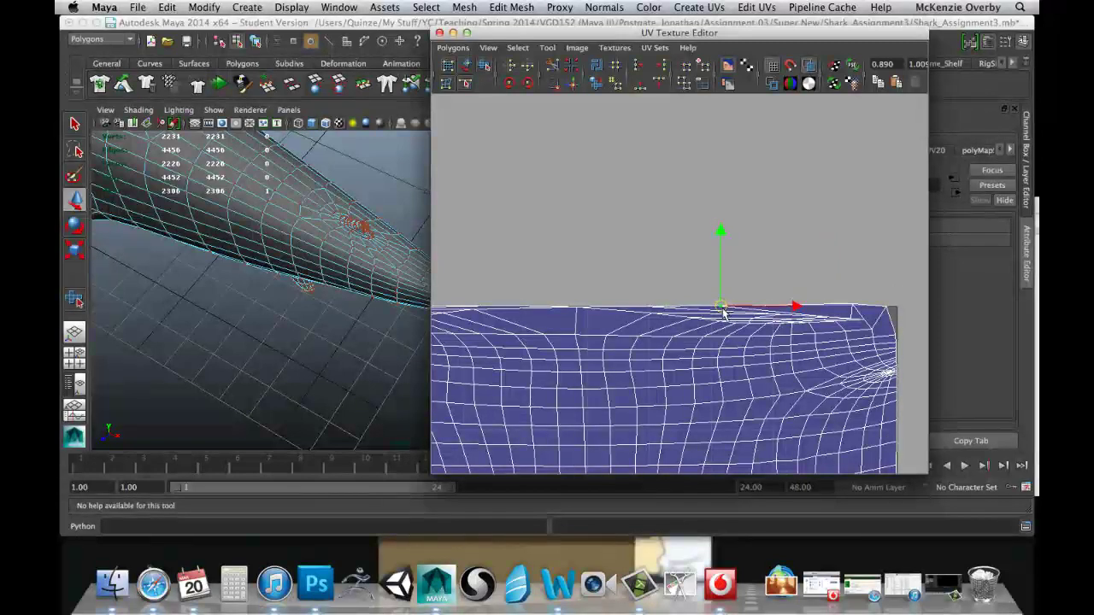
{"action": "left_click_drag", "start_coordinate": [844, 293], "coordinate": [789, 309]}
{"action": "left_click", "coordinate": [886, 306]}
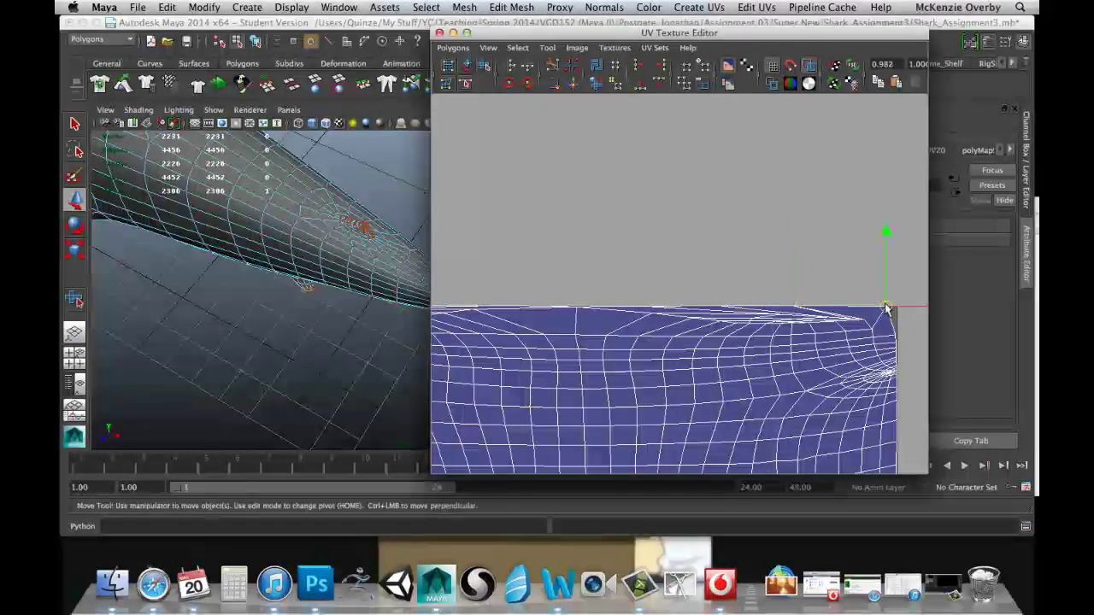
{"action": "left_click_drag", "start_coordinate": [887, 306], "coordinate": [873, 309]}
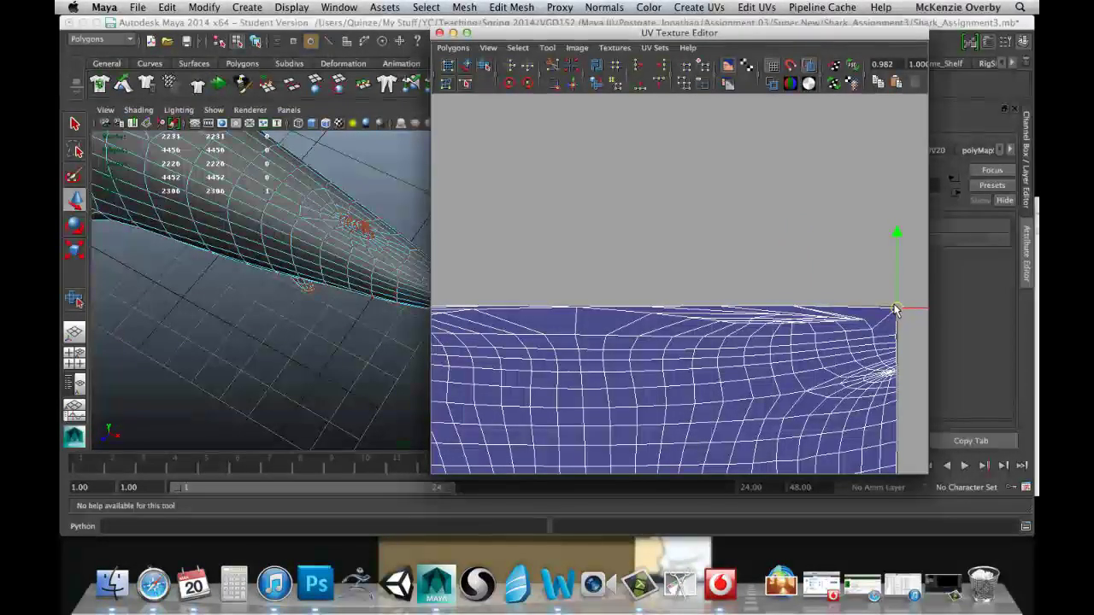
Move the UV protruding past the shell's upper-left side onto the upper-left corner, squaring off the border
{"action": "scroll", "coordinate": [864, 327], "scroll_direction": "down", "scroll_amount": 3}
{"action": "middle_click_drag", "start_coordinate": [719, 340], "coordinate": [855, 325], "text": "alt"}
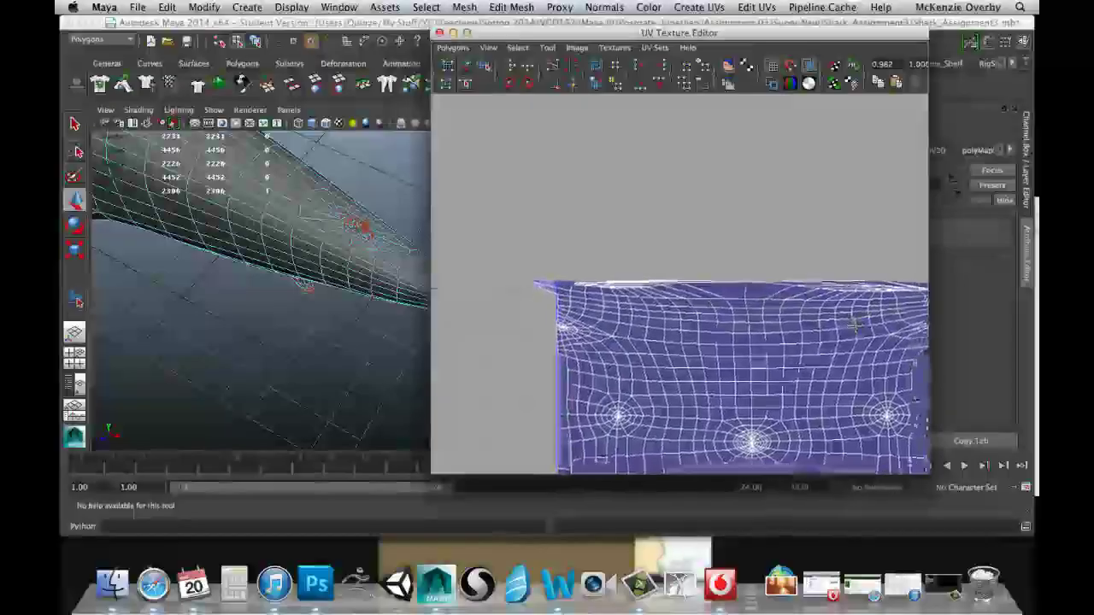
{"action": "left_click", "coordinate": [513, 277]}
{"action": "left_click_drag", "start_coordinate": [515, 279], "coordinate": [553, 287]}
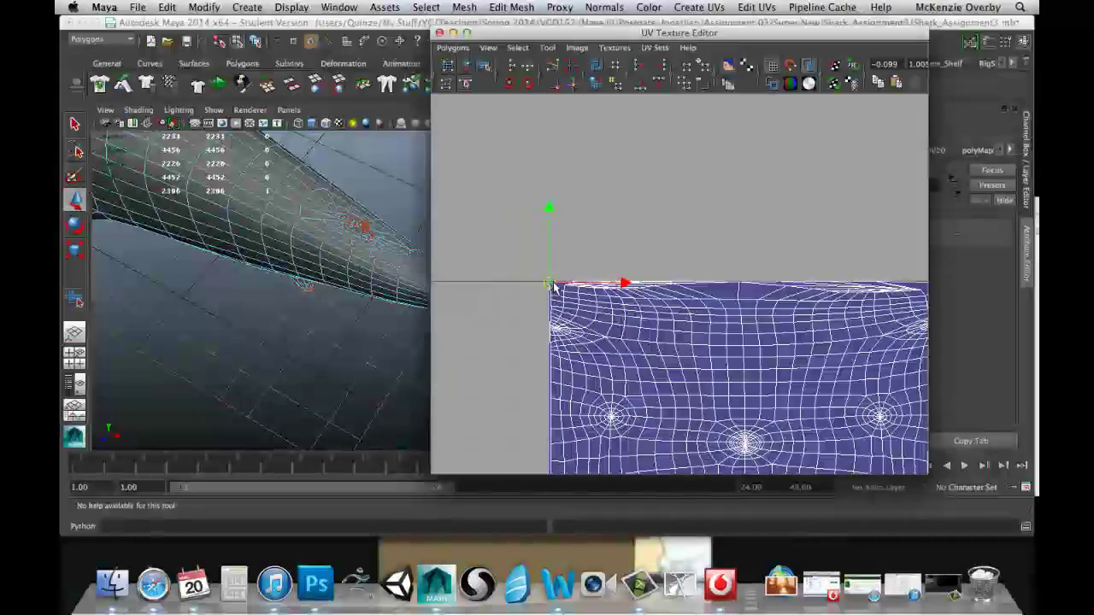
{"action": "left_click", "coordinate": [623, 247]}
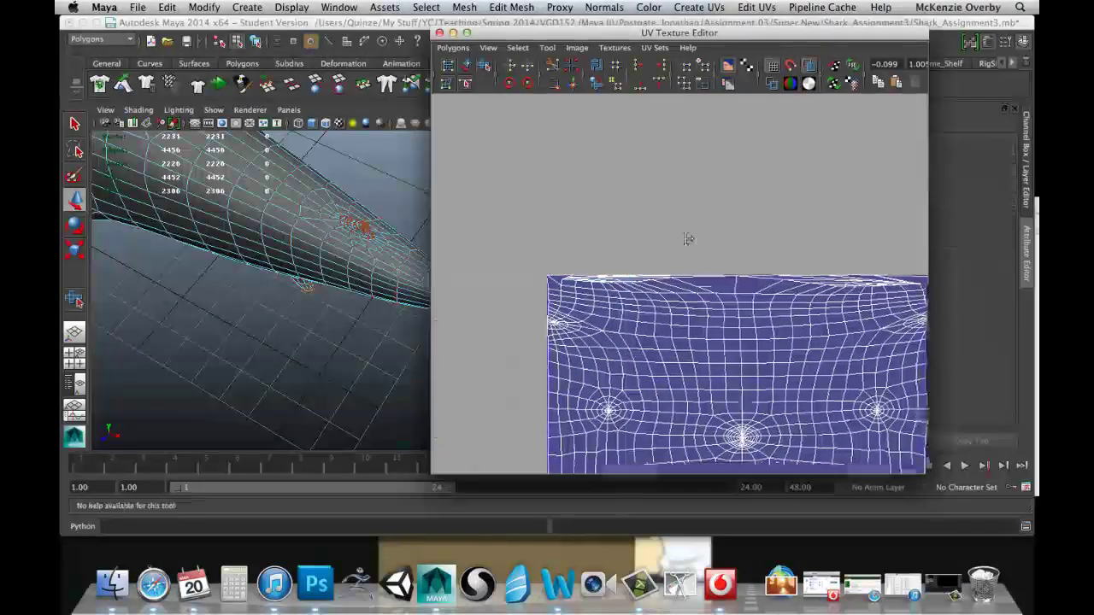
Select the UVs of the shell's upper part and remove the left border UVs from the selection
{"action": "middle_click_drag", "start_coordinate": [688, 240], "coordinate": [614, 201], "text": "alt"}
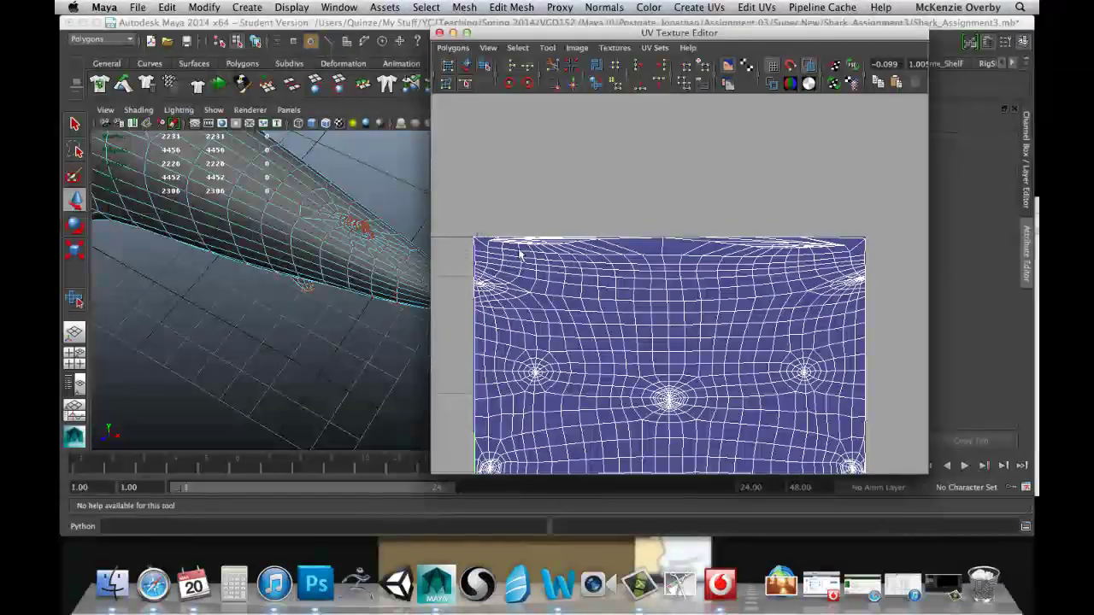
{"action": "left_click_drag", "start_coordinate": [462, 229], "coordinate": [884, 444]}
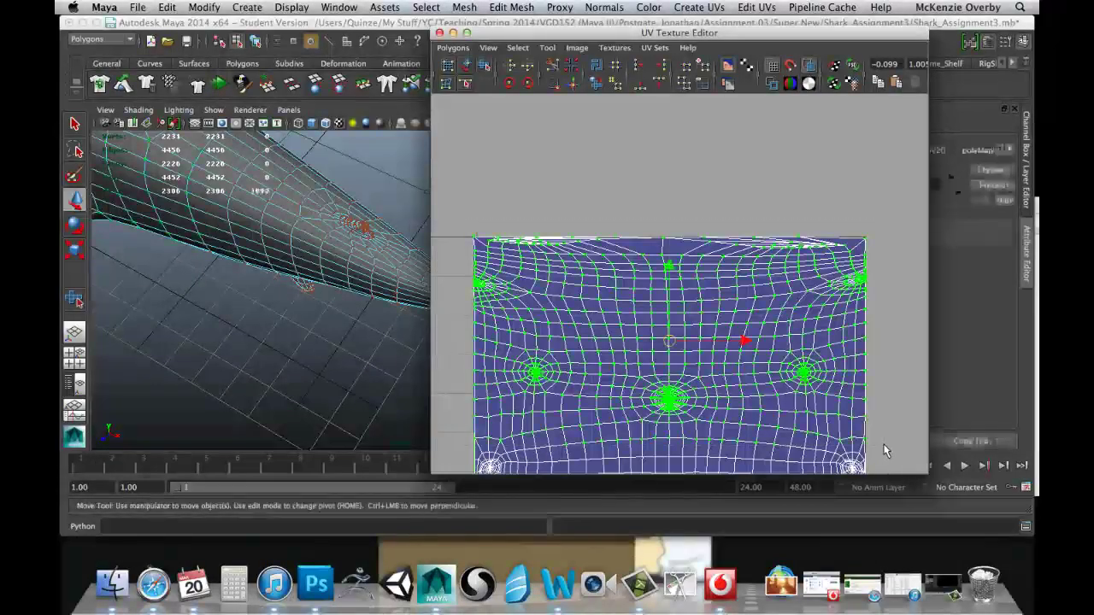
{"action": "scroll", "coordinate": [588, 306], "scroll_direction": "up", "scroll_amount": 3}
{"action": "middle_click_drag", "start_coordinate": [592, 308], "coordinate": [678, 355], "text": "alt"}
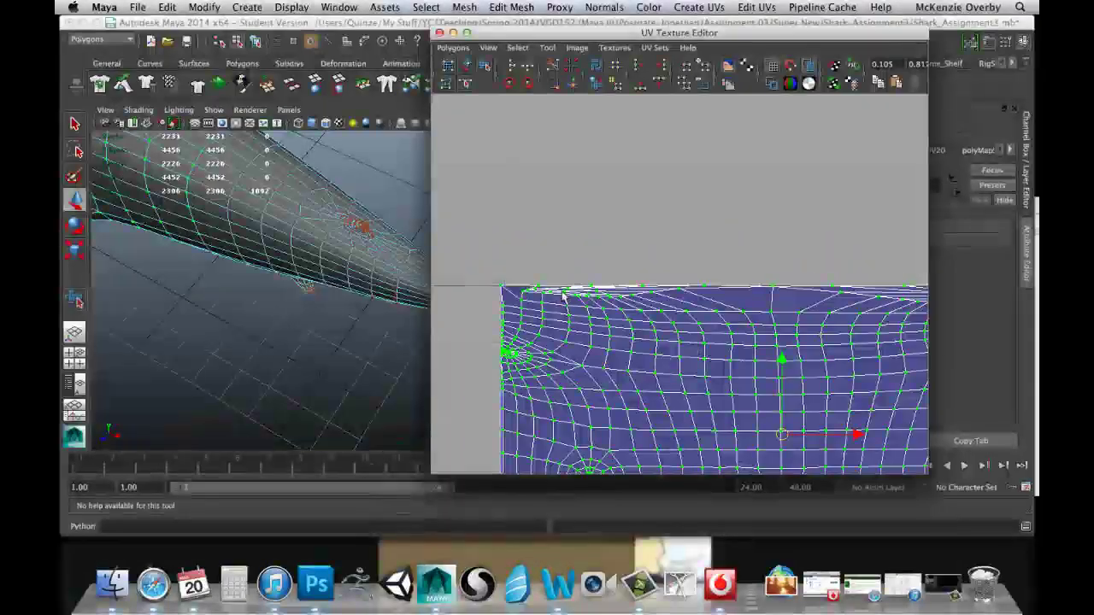
{"action": "middle_click_drag", "start_coordinate": [501, 311], "coordinate": [540, 220], "text": "alt"}
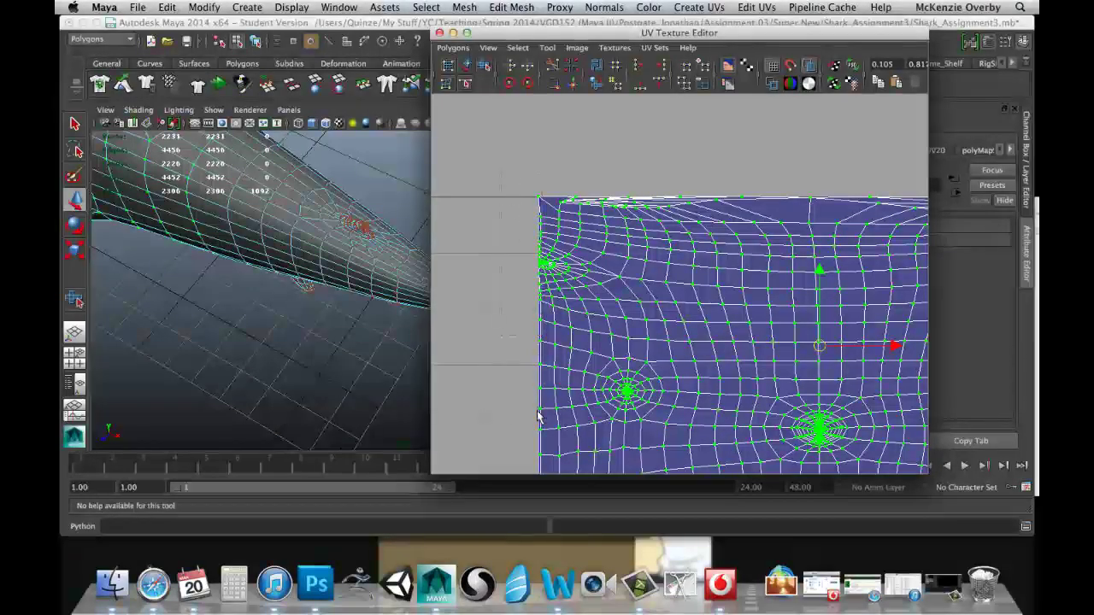
{"action": "left_click_drag", "start_coordinate": [538, 411], "coordinate": [540, 461]}
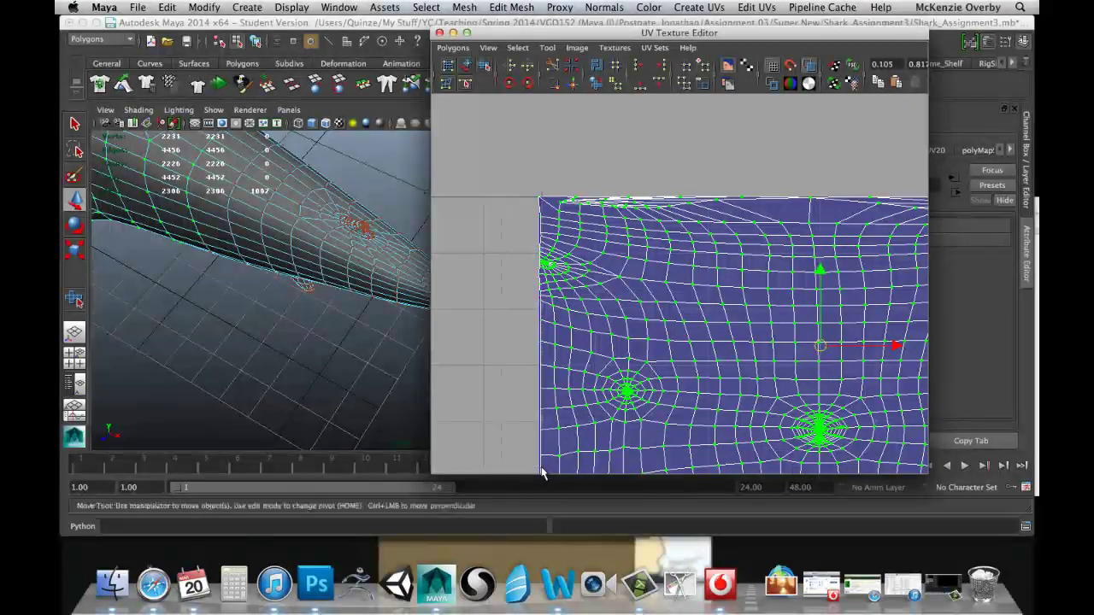
{"action": "middle_click_drag", "start_coordinate": [518, 413], "coordinate": [509, 318], "text": "alt"}
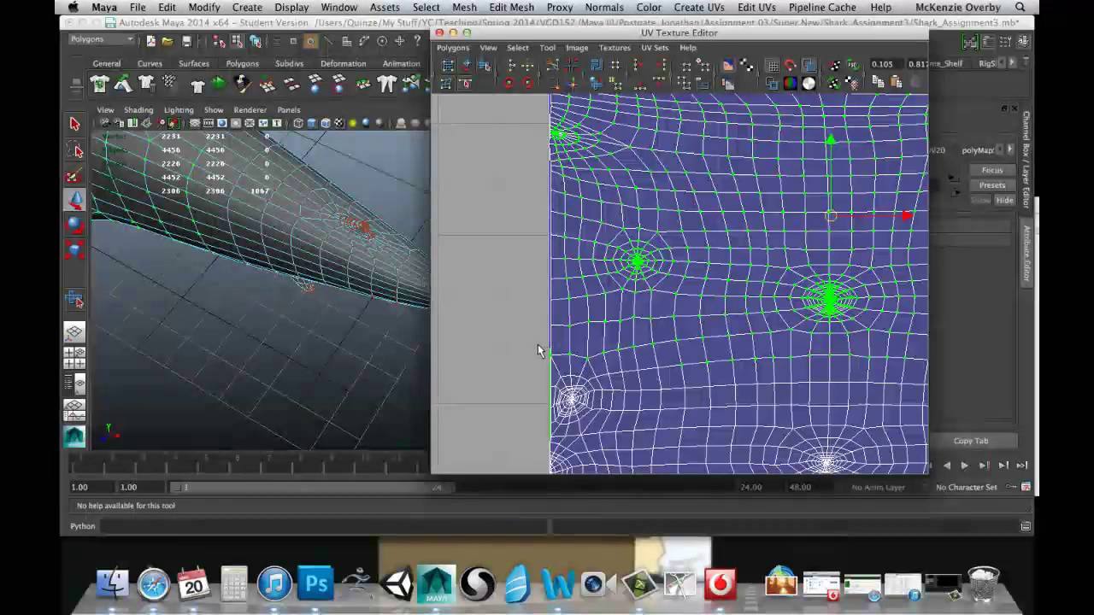
Remove the right border UVs from the selection, from the lowest selected row up to the upper-right corner
{"action": "middle_click_drag", "start_coordinate": [685, 338], "coordinate": [226, 346], "text": "alt"}
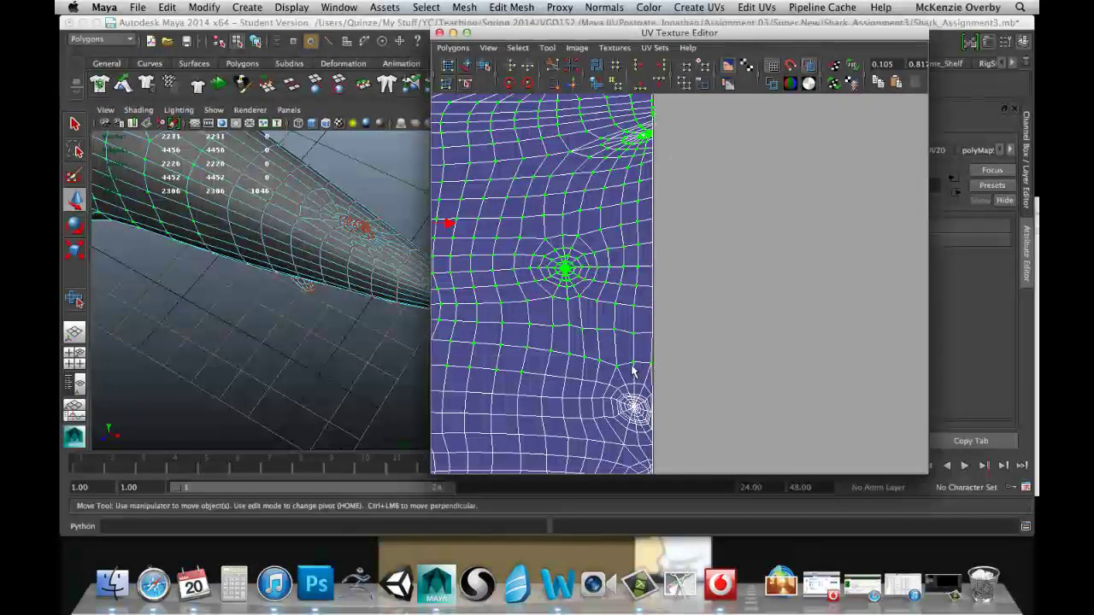
{"action": "left_click_drag", "start_coordinate": [630, 356], "coordinate": [657, 371], "text": "ctrl"}
{"action": "middle_click_drag", "start_coordinate": [692, 230], "coordinate": [693, 426], "text": "alt"}
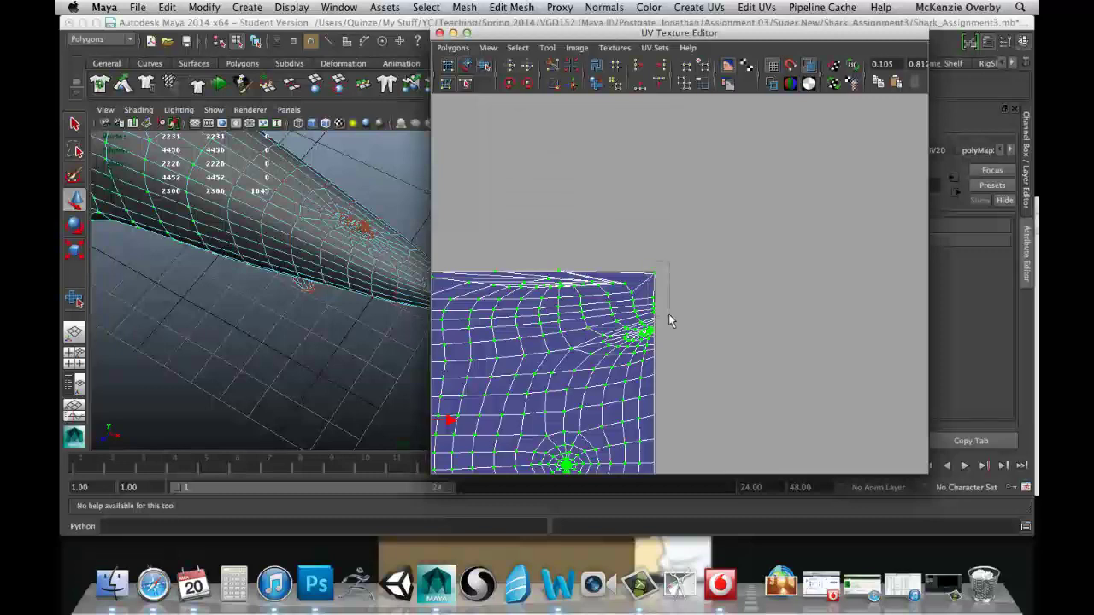
{"action": "left_click_drag", "start_coordinate": [669, 315], "coordinate": [671, 317], "text": "ctrl"}
Remove the UVs along the shell's top border from the selection, leaving only interior UVs selected
{"action": "middle_click_drag", "start_coordinate": [588, 261], "coordinate": [696, 319], "text": "alt"}
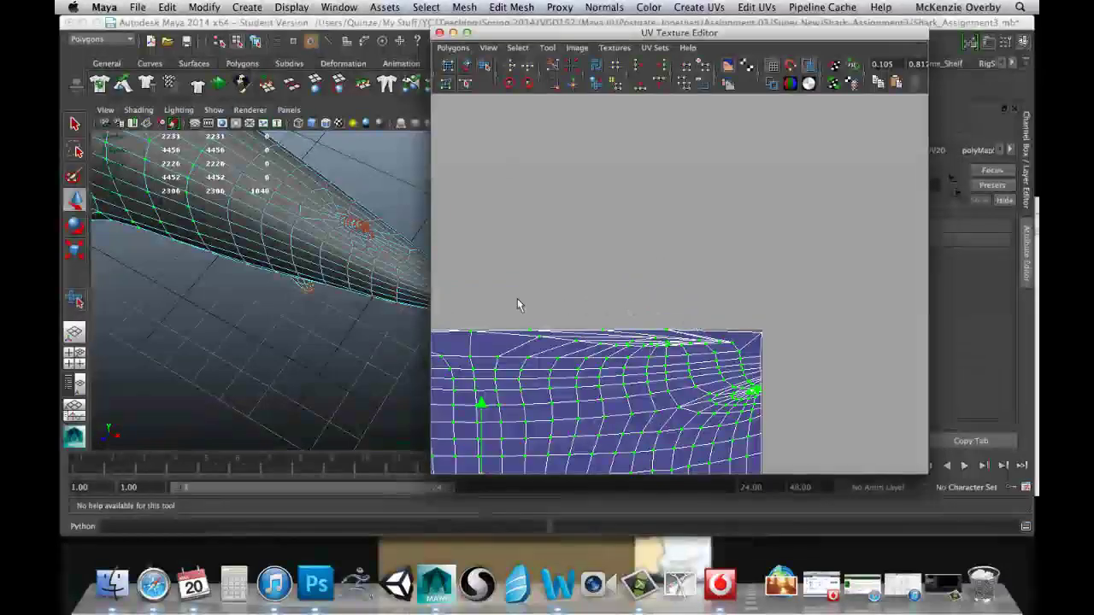
{"action": "left_click_drag", "start_coordinate": [708, 333], "coordinate": [470, 324], "text": "ctrl"}
{"action": "middle_click_drag", "start_coordinate": [482, 319], "coordinate": [745, 318], "text": "alt"}
{"action": "left_click", "coordinate": [689, 326], "text": "ctrl"}
{"action": "scroll", "coordinate": [624, 279], "scroll_direction": "up", "scroll_amount": 3}
{"action": "scroll", "coordinate": [624, 278], "scroll_direction": "up", "scroll_amount": 3}
{"action": "middle_click_drag", "start_coordinate": [552, 306], "coordinate": [606, 268], "text": "alt"}
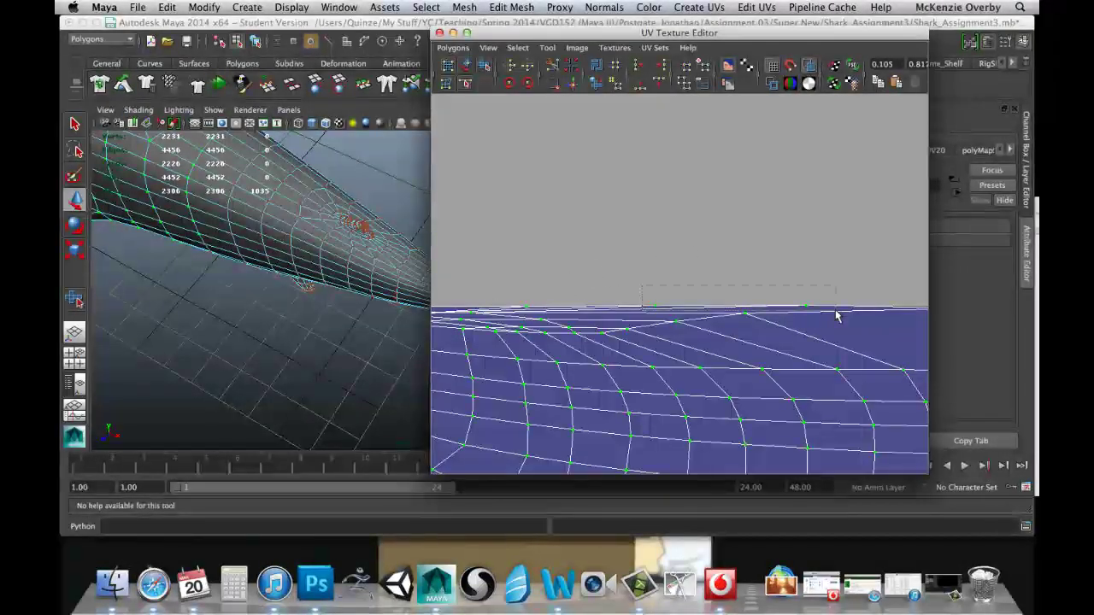
{"action": "left_click_drag", "start_coordinate": [835, 311], "coordinate": [835, 311], "text": "ctrl"}
{"action": "middle_click_drag", "start_coordinate": [573, 297], "coordinate": [761, 254], "text": "alt"}
{"action": "left_click_drag", "start_coordinate": [704, 249], "coordinate": [723, 261], "text": "ctrl"}
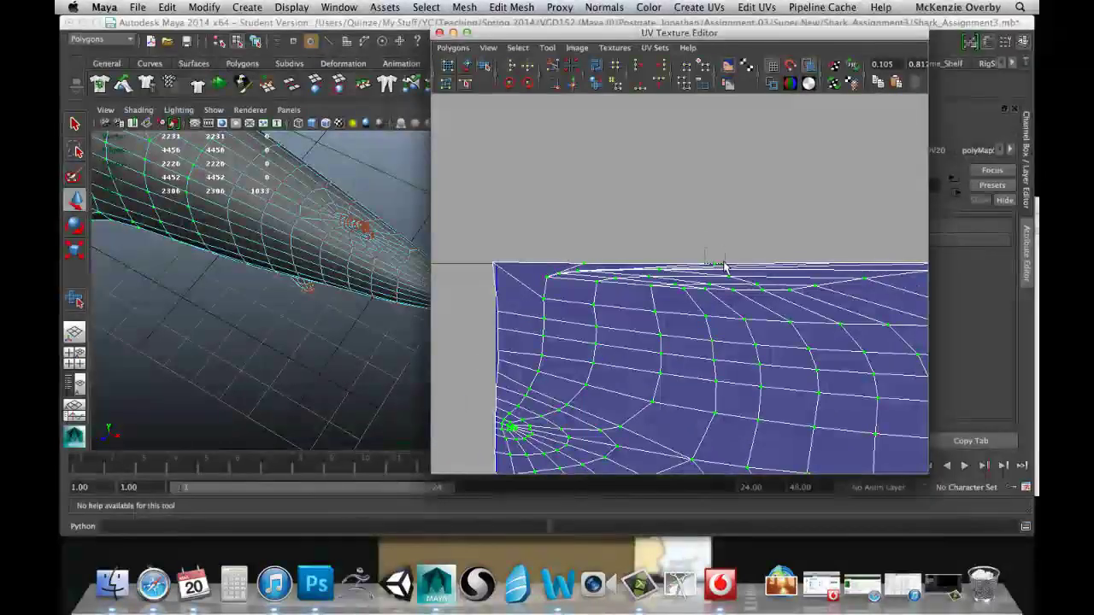
{"action": "left_click", "coordinate": [603, 271], "text": "ctrl"}
Relax the selected interior UVs of the shell's upper part with the Smooth UV Tool
{"action": "scroll", "coordinate": [615, 264], "scroll_direction": "down", "scroll_amount": 8}
{"action": "middle_click_drag", "start_coordinate": [645, 291], "coordinate": [533, 240], "text": "alt"}
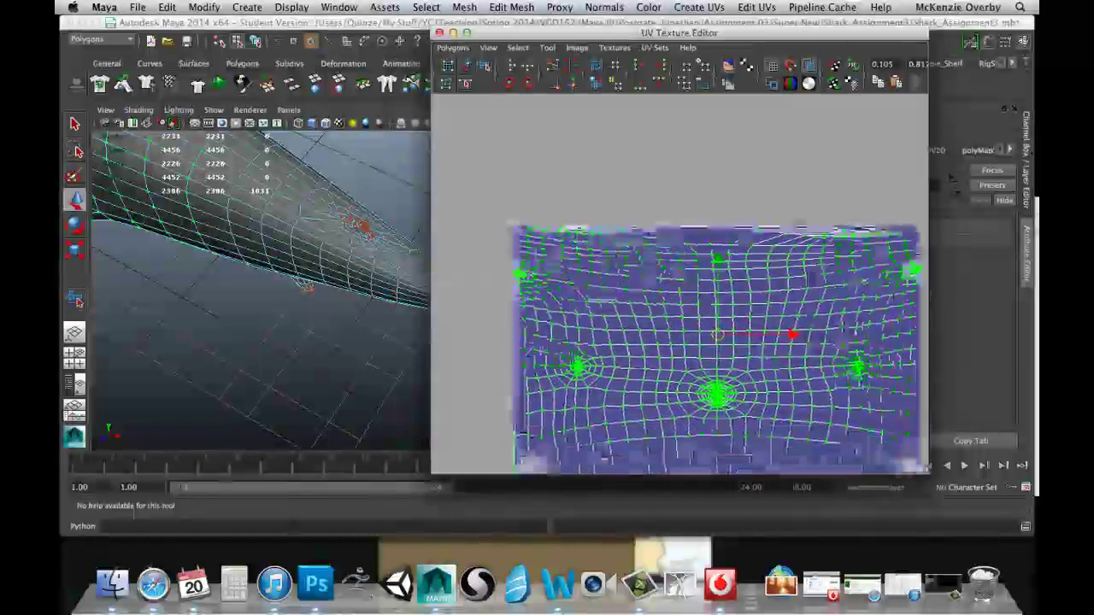
{"action": "key", "text": "r"}
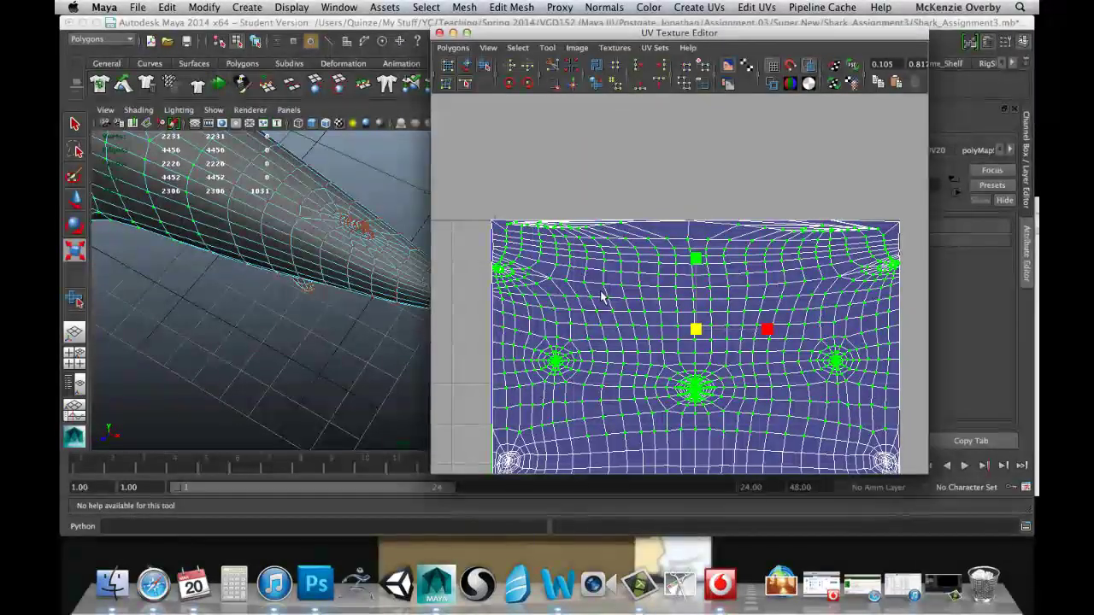
{"action": "key", "text": "w"}
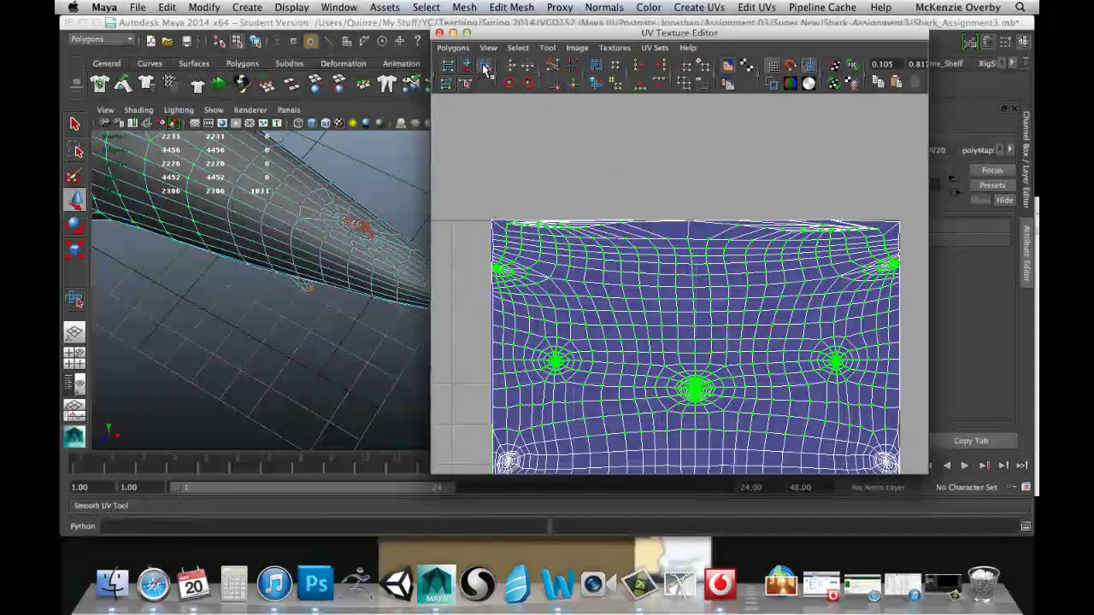
{"action": "left_click", "coordinate": [484, 67]}
{"action": "left_click_drag", "start_coordinate": [467, 462], "coordinate": [786, 439]}
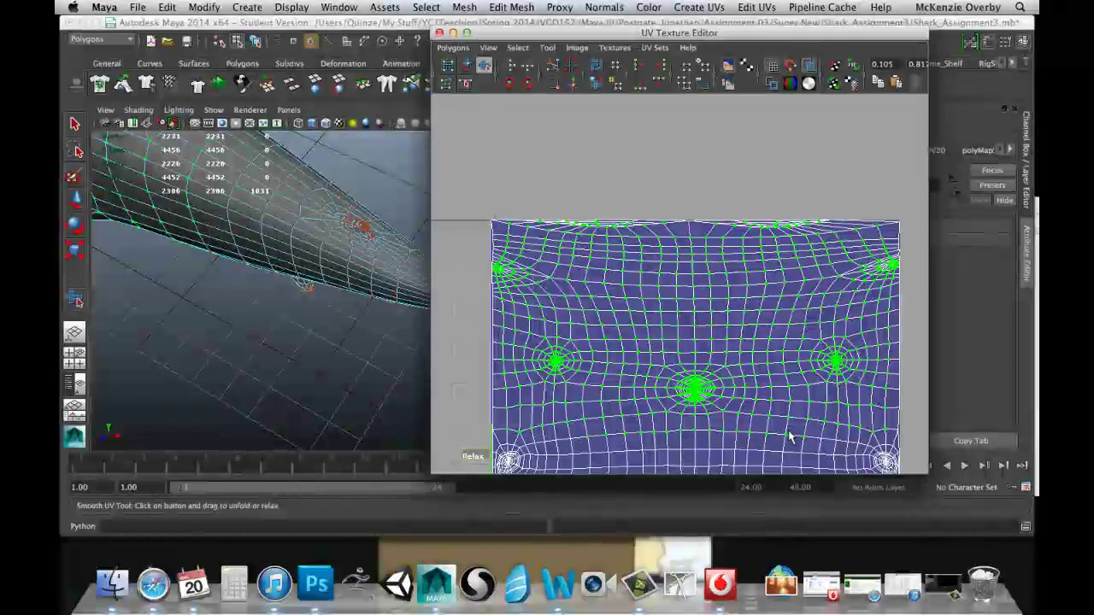
{"action": "left_click_drag", "start_coordinate": [593, 460], "coordinate": [624, 442]}
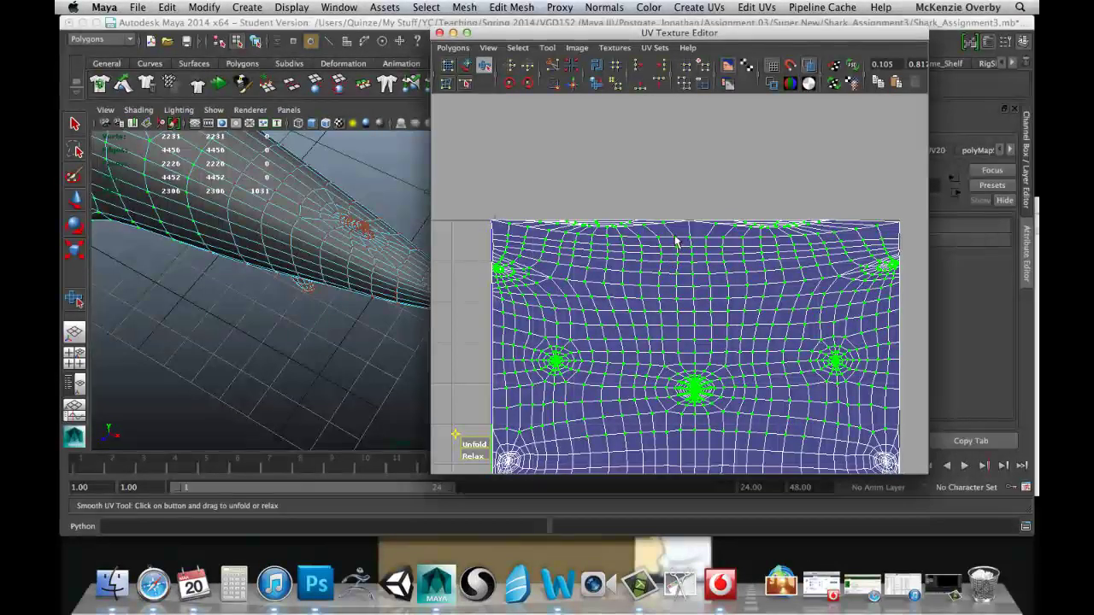
{"action": "scroll", "coordinate": [675, 242], "scroll_direction": "up", "scroll_amount": 2}
{"action": "scroll", "coordinate": [672, 269], "scroll_direction": "up", "scroll_amount": 1}
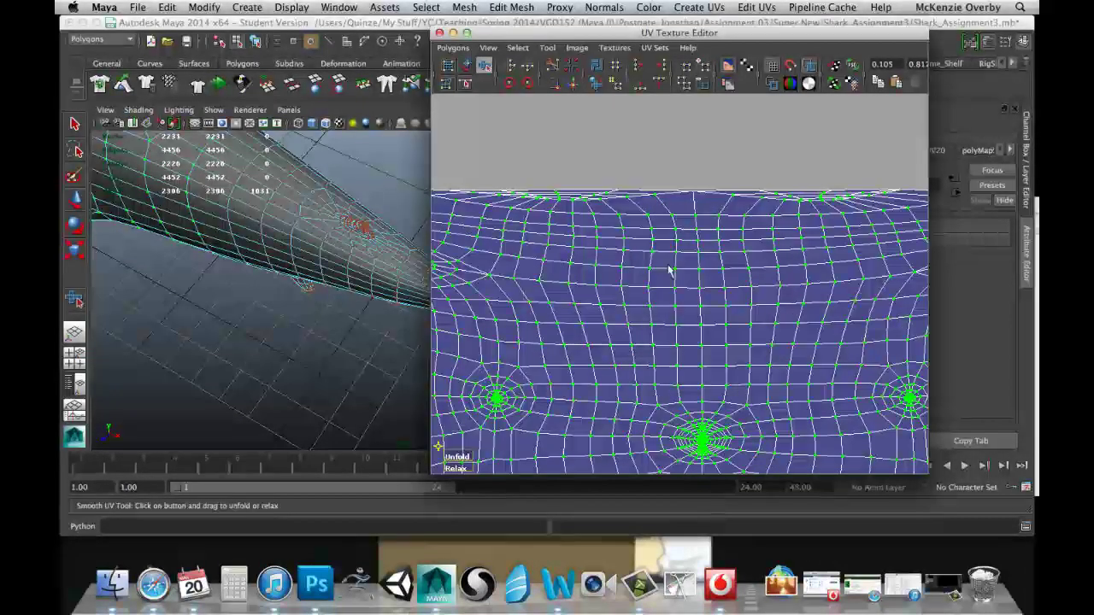
{"action": "right_click", "coordinate": [680, 265]}
{"action": "right_click_drag", "start_coordinate": [732, 262], "coordinate": [733, 263]}
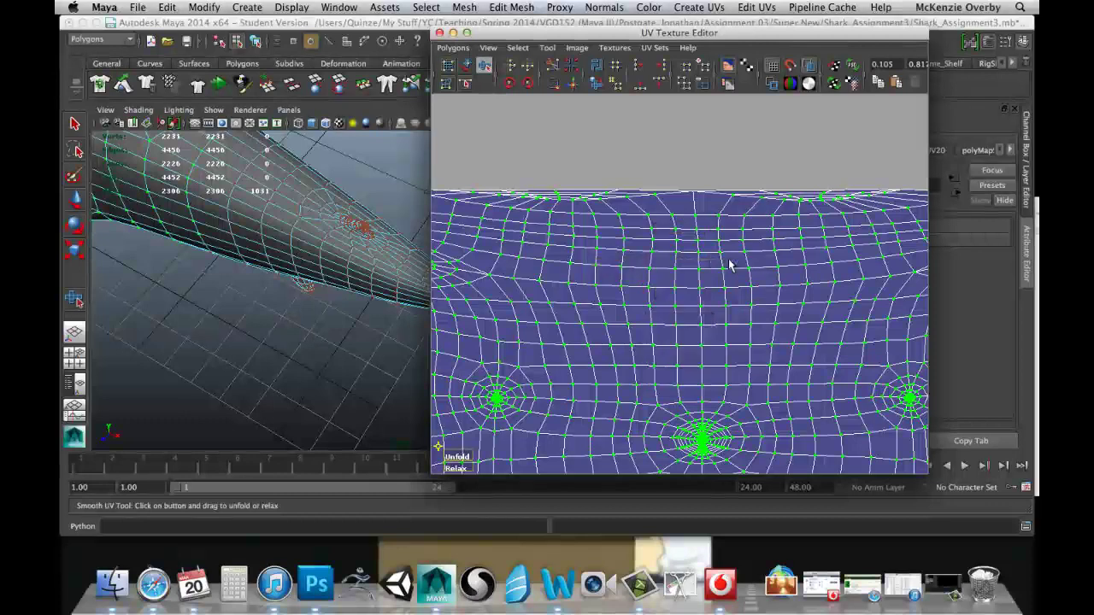
Inspect the relaxed shell as a whole, then examine the UV layout around its lower-left corner and bottom border
{"action": "scroll", "coordinate": [680, 265], "scroll_direction": "down", "scroll_amount": 2}
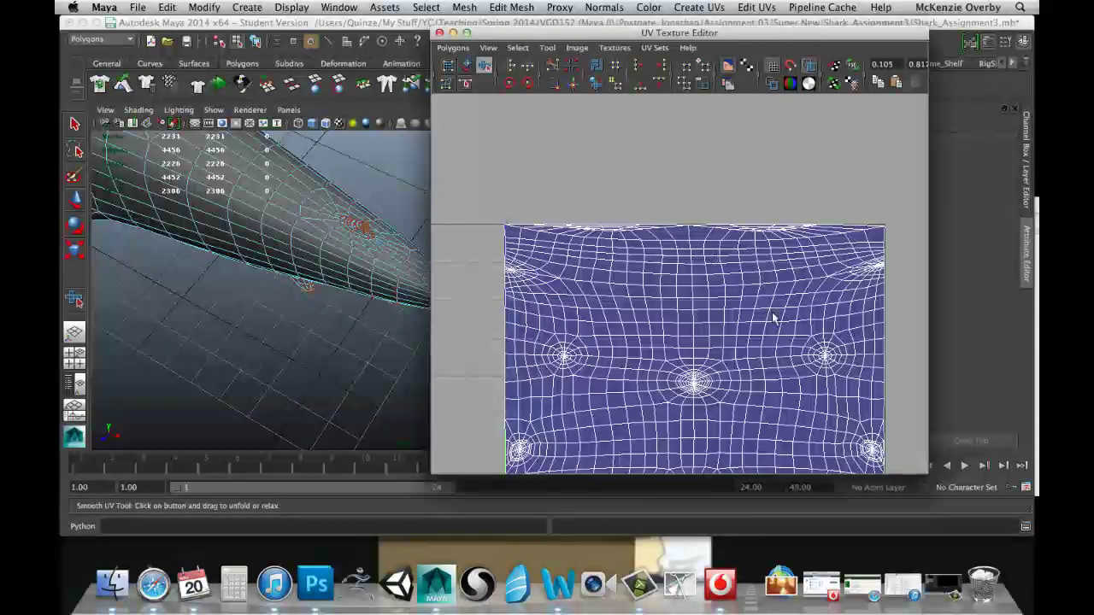
{"action": "scroll", "coordinate": [771, 317], "scroll_direction": "down", "scroll_amount": 2}
{"action": "middle_click_drag", "start_coordinate": [711, 349], "coordinate": [701, 232], "text": "alt"}
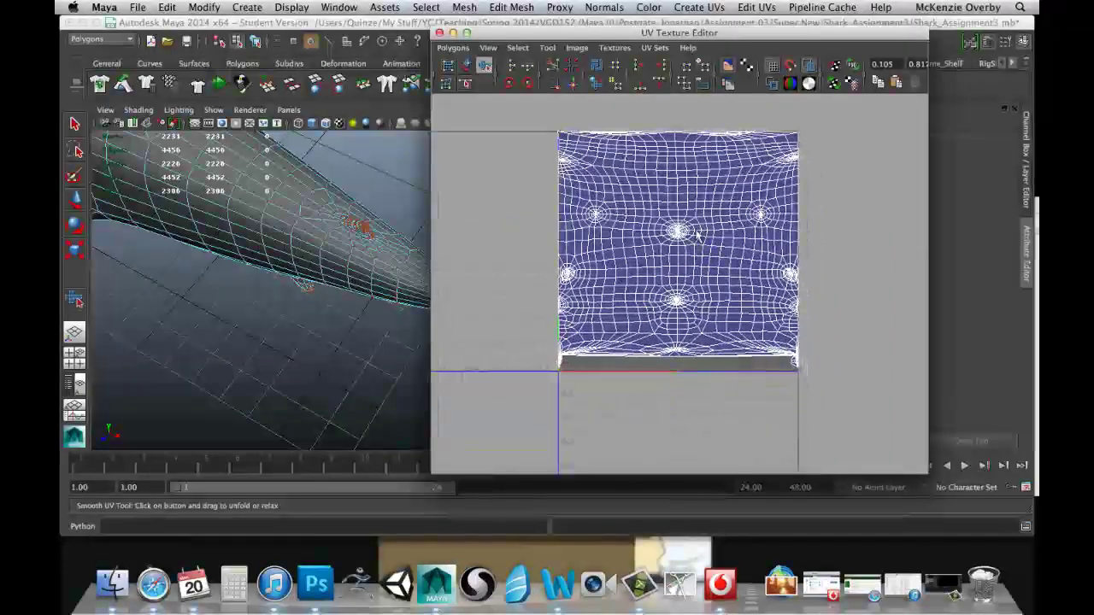
{"action": "scroll", "coordinate": [692, 254], "scroll_direction": "up", "scroll_amount": 2}
{"action": "middle_click_drag", "start_coordinate": [652, 340], "coordinate": [680, 270], "text": "alt"}
{"action": "scroll", "coordinate": [680, 269], "scroll_direction": "up", "scroll_amount": 2}
{"action": "scroll", "coordinate": [686, 261], "scroll_direction": "up", "scroll_amount": 5}
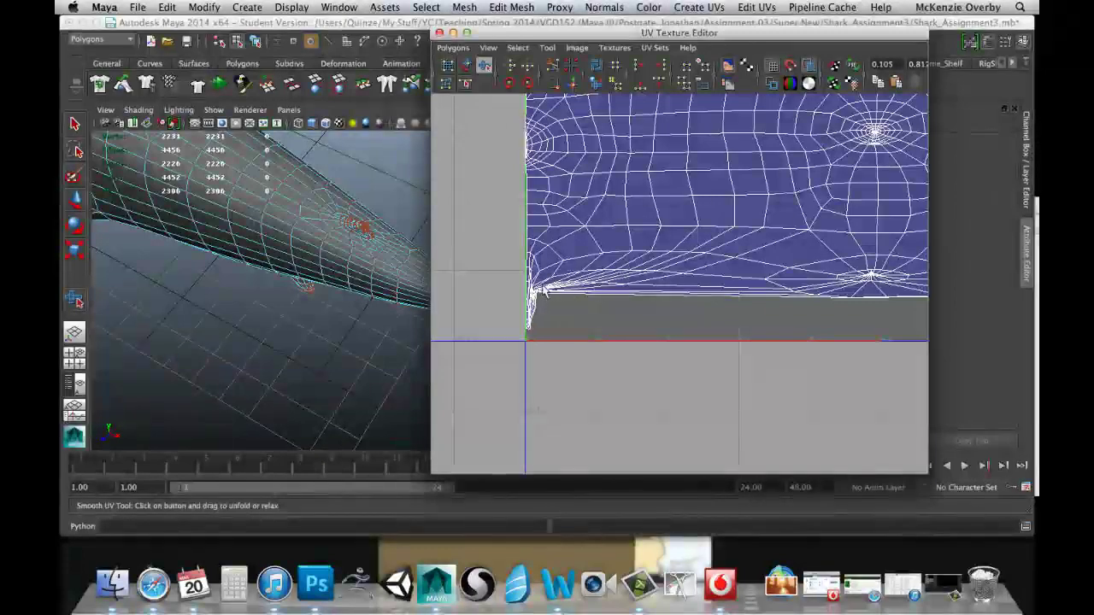
{"action": "scroll", "coordinate": [645, 291], "scroll_direction": "up", "scroll_amount": 2}
{"action": "scroll", "coordinate": [735, 231], "scroll_direction": "down", "scroll_amount": 6}
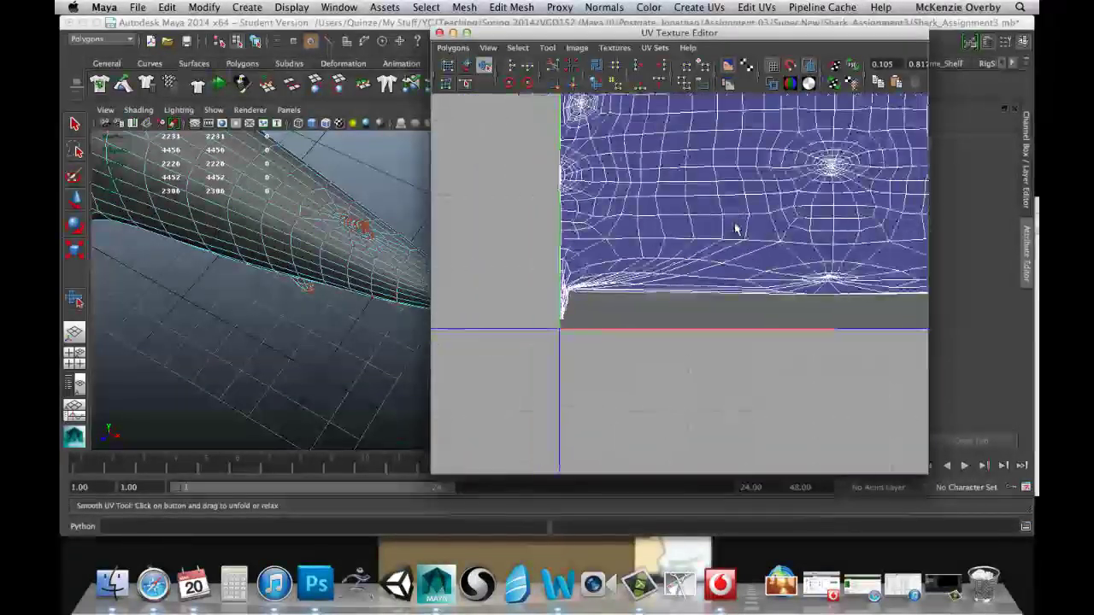
{"action": "middle_click_drag", "start_coordinate": [689, 287], "coordinate": [622, 310], "text": "alt"}
{"action": "scroll", "coordinate": [623, 310], "scroll_direction": "up", "scroll_amount": 3}
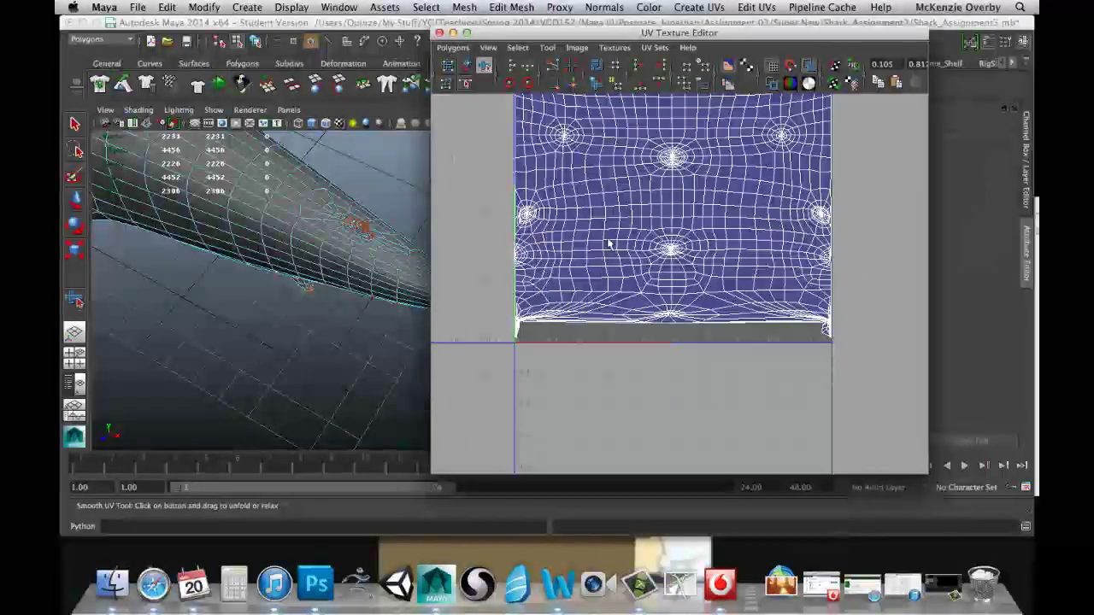
Examine the shell's lower-right corner, right border and interior UV spacing around the dense circular clusters
{"action": "scroll", "coordinate": [637, 269], "scroll_direction": "up", "scroll_amount": 3}
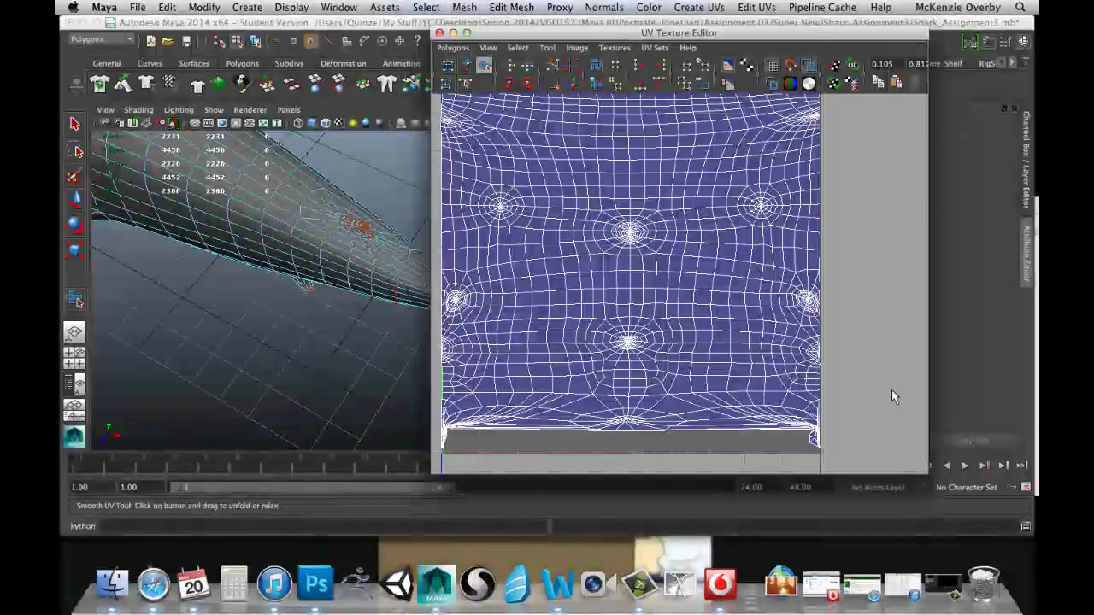
{"action": "middle_click_drag", "start_coordinate": [820, 453], "coordinate": [766, 445], "text": "alt"}
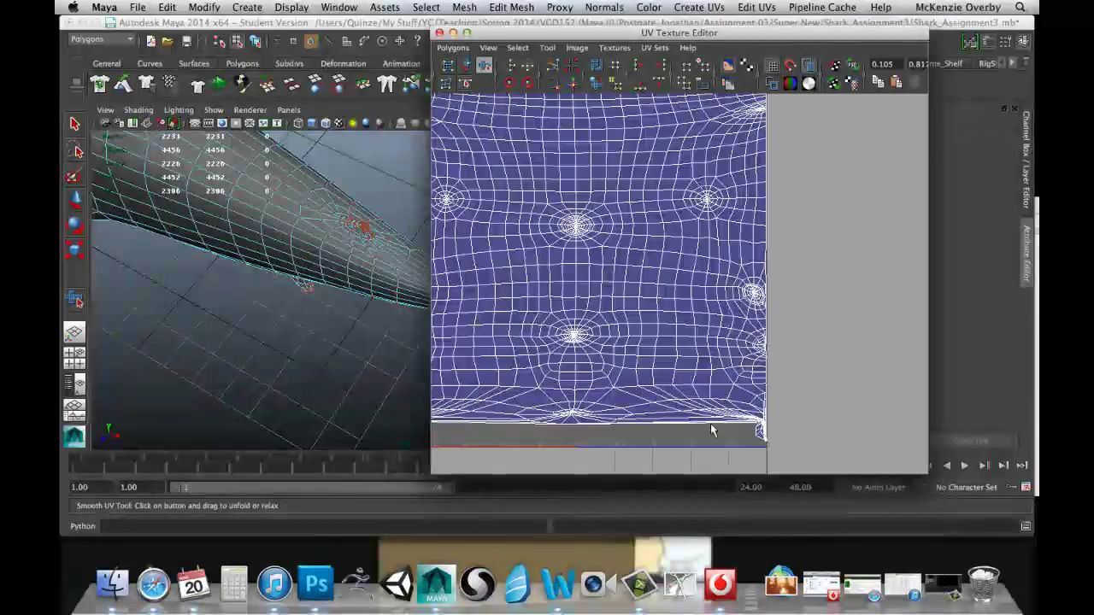
{"action": "middle_click_drag", "start_coordinate": [647, 329], "coordinate": [755, 248], "text": "alt"}
{"action": "scroll", "coordinate": [740, 265], "scroll_direction": "up", "scroll_amount": 2}
{"action": "scroll", "coordinate": [710, 254], "scroll_direction": "down", "scroll_amount": 2}
{"action": "middle_click_drag", "start_coordinate": [703, 300], "coordinate": [704, 376], "text": "alt"}
{"action": "scroll", "coordinate": [716, 359], "scroll_direction": "down", "scroll_amount": 2}
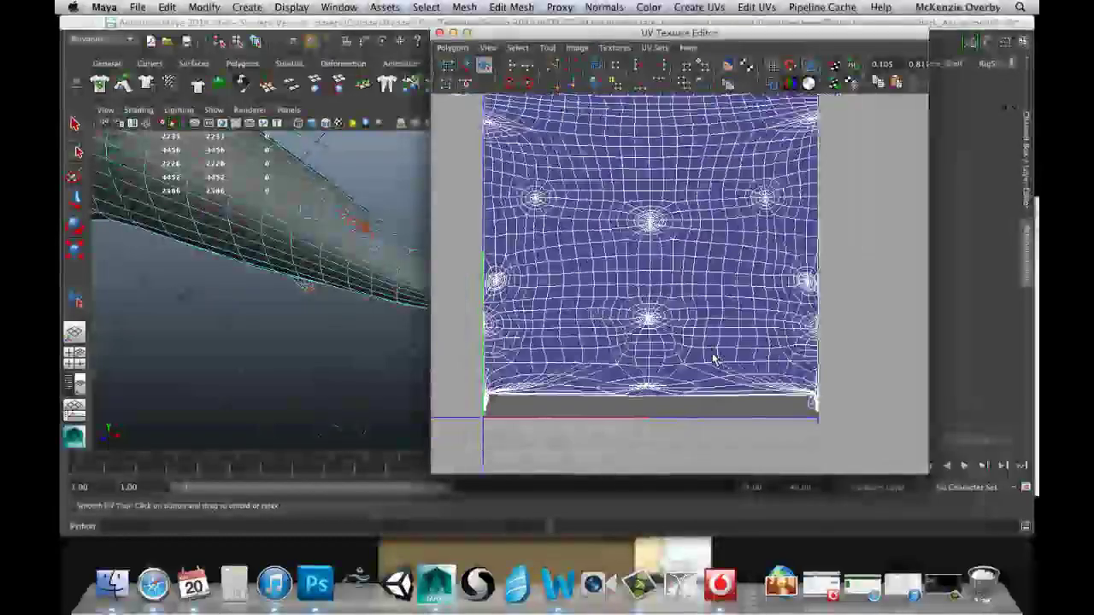
{"action": "scroll", "coordinate": [726, 342], "scroll_direction": "up", "scroll_amount": 6}
{"action": "middle_click_drag", "start_coordinate": [737, 336], "coordinate": [630, 414], "text": "alt"}
{"action": "scroll", "coordinate": [722, 345], "scroll_direction": "up", "scroll_amount": 4}
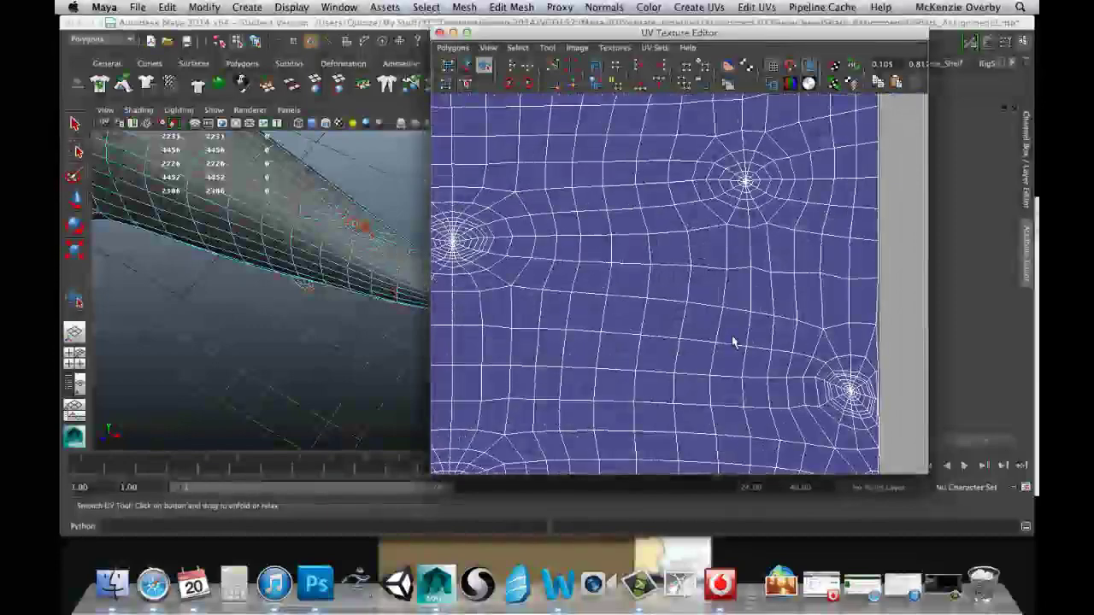
{"action": "middle_click_drag", "start_coordinate": [732, 342], "coordinate": [629, 279], "text": "alt"}
{"action": "scroll", "coordinate": [575, 352], "scroll_direction": "down", "scroll_amount": 10}
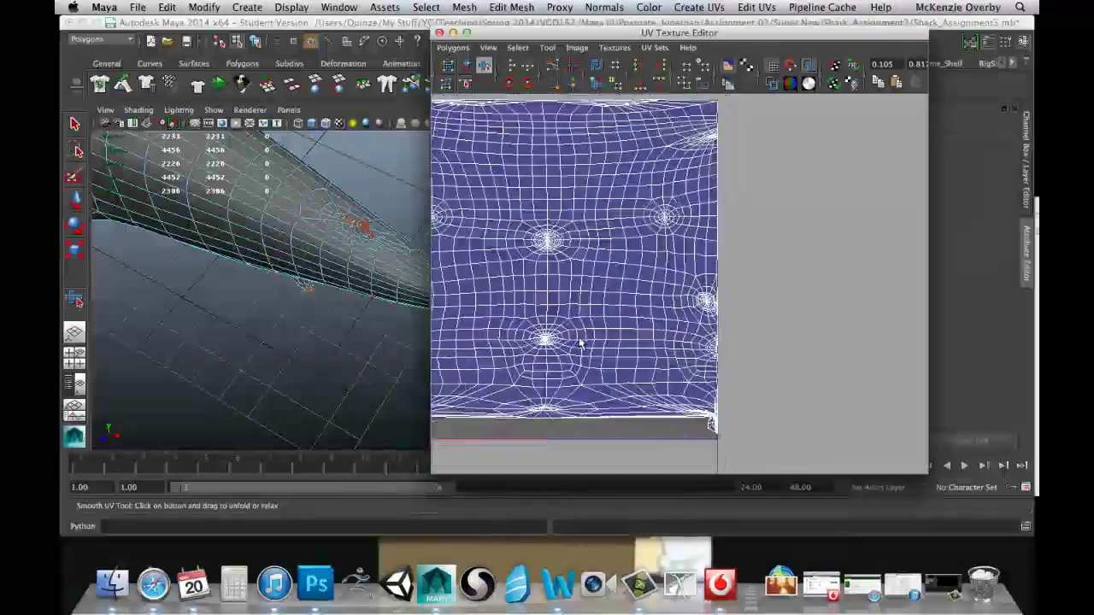
{"action": "middle_click_drag", "start_coordinate": [557, 312], "coordinate": [645, 344], "text": "alt"}
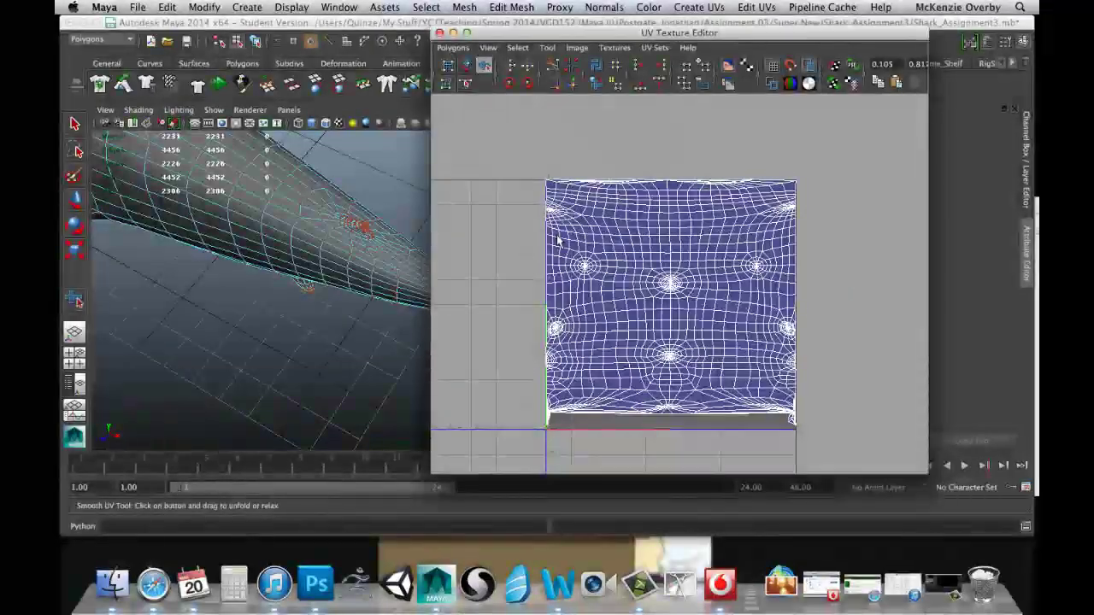